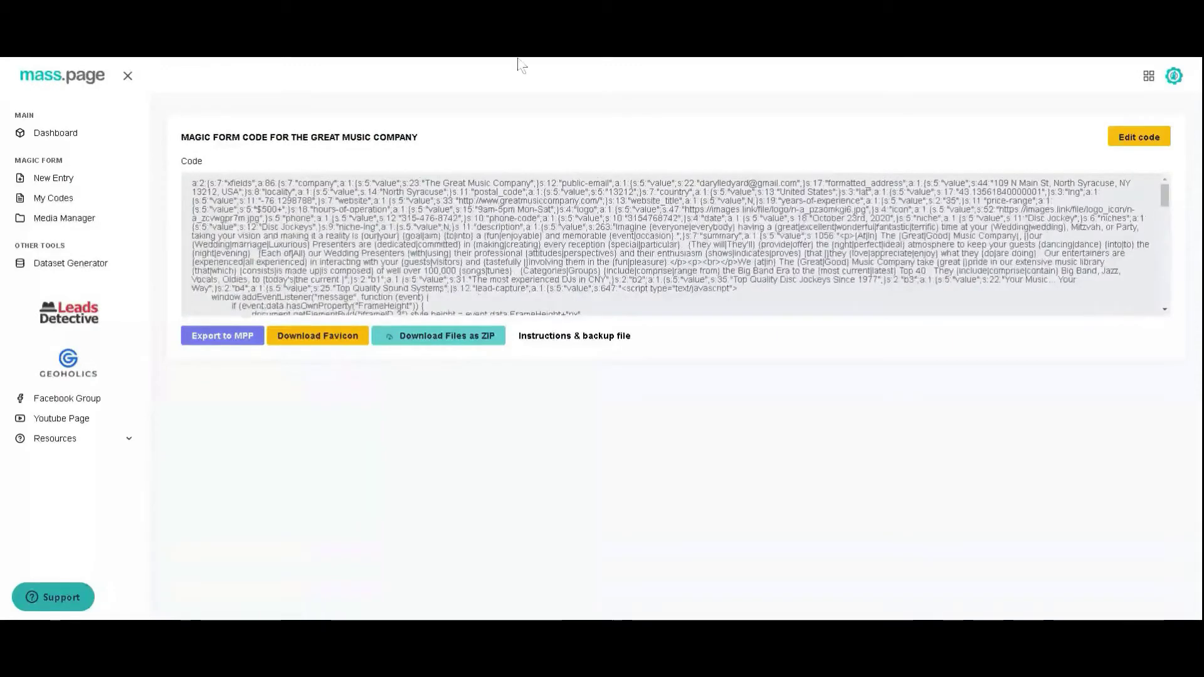
Step: Show the downloaded favicon (5).ico file in its containing folder
{"action": "scroll", "coordinate": [399, 273], "scroll_direction": "down", "scroll_amount": 2}
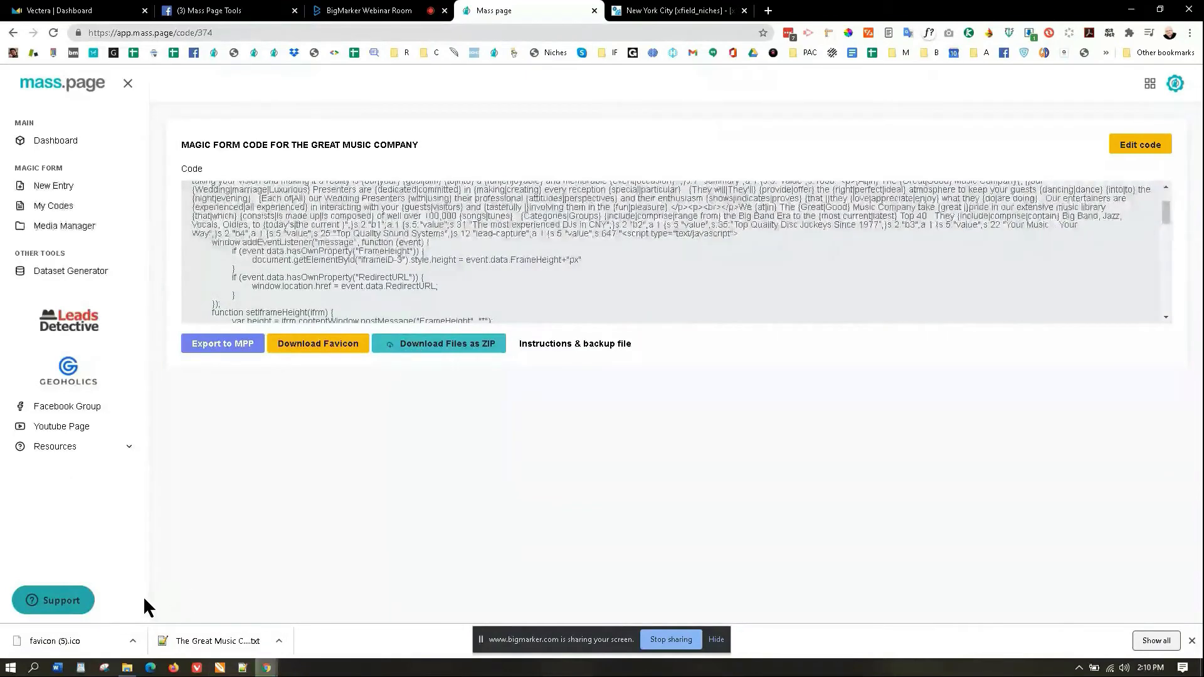
{"action": "left_click", "coordinate": [132, 641]}
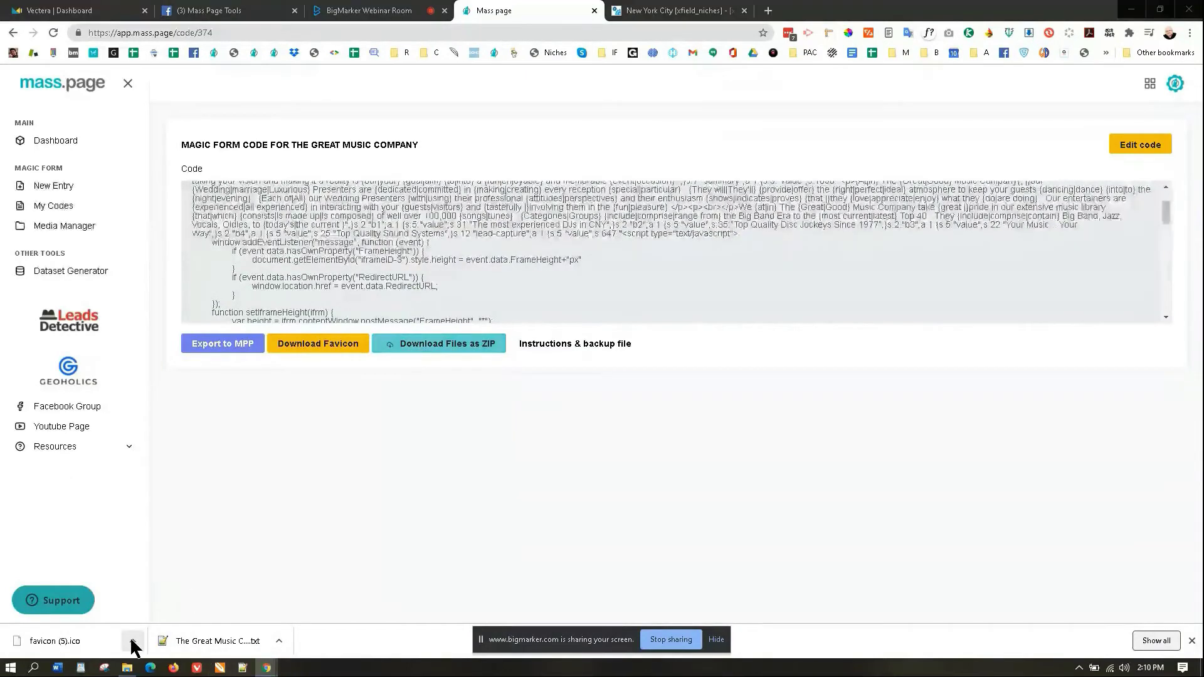
{"action": "left_click", "coordinate": [179, 600]}
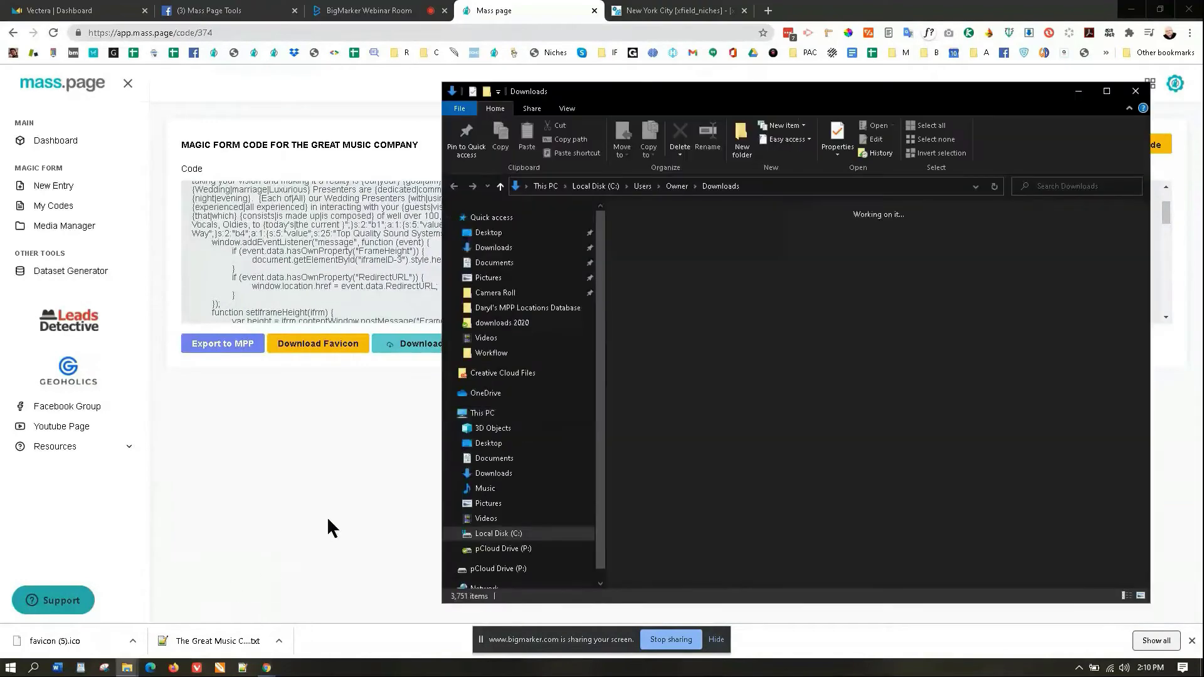
{"action": "left_click", "coordinate": [719, 327]}
{"action": "right_click", "coordinate": [718, 324]}
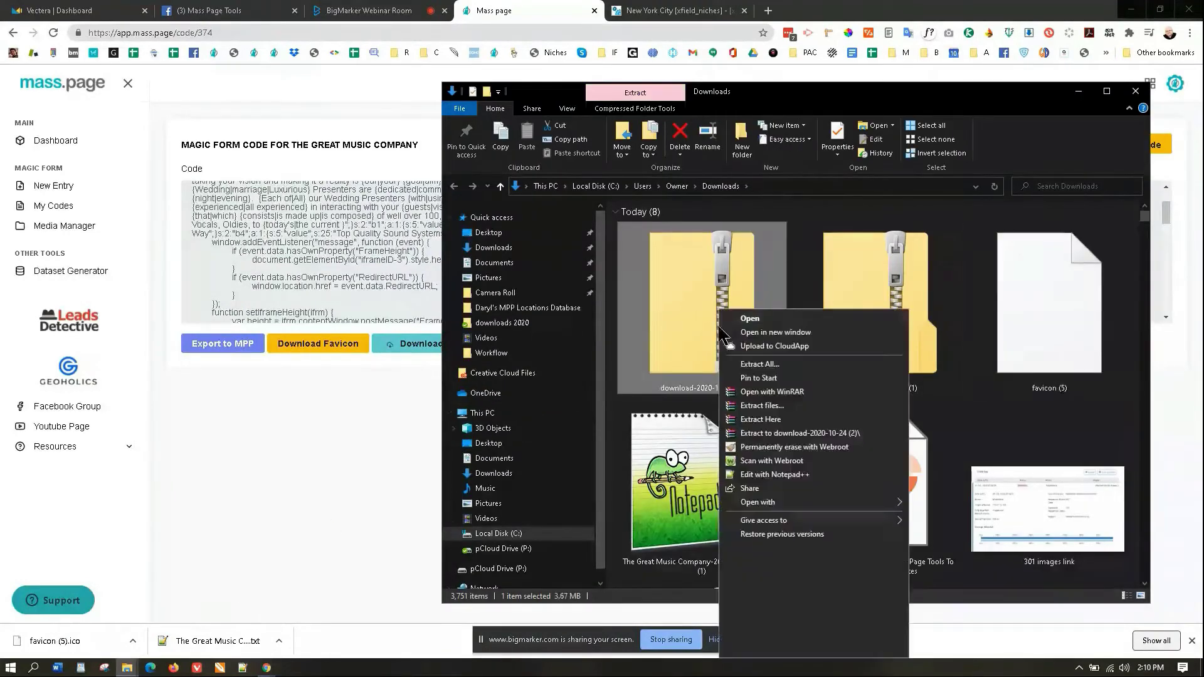
{"action": "left_click", "coordinate": [757, 373]}
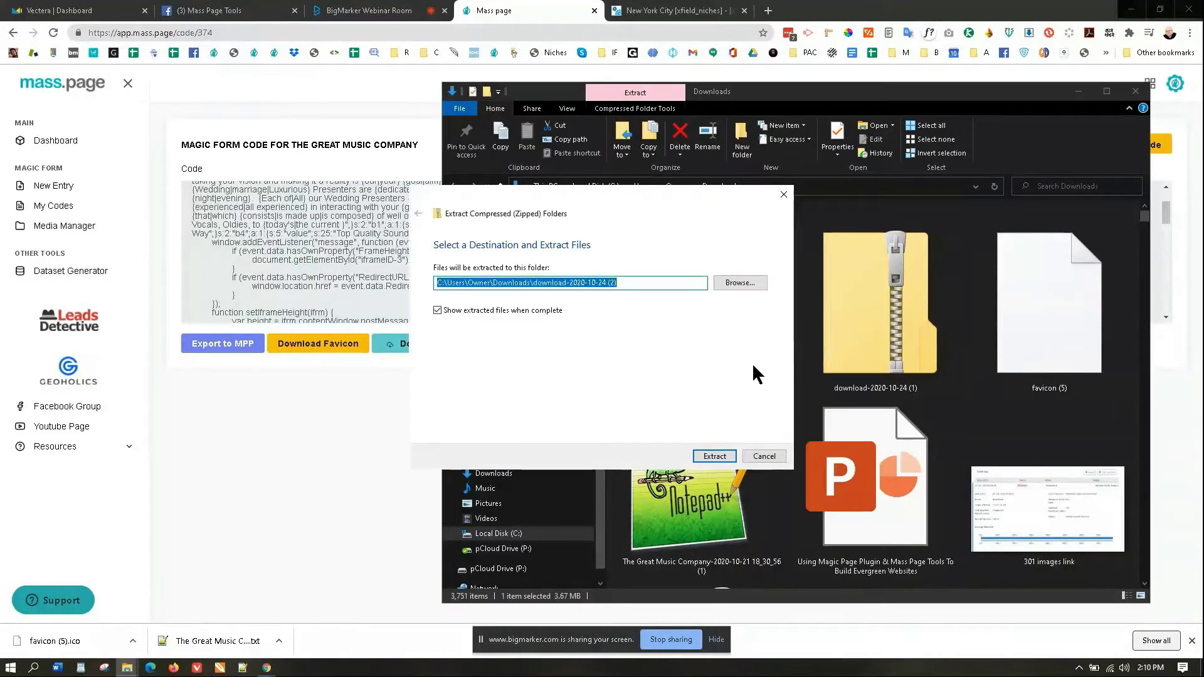
{"action": "left_click", "coordinate": [764, 456]}
Step: Extract the download-2020-10-24 (2) archive with WinRAR into a folder of the same name in Downloads
{"action": "right_click", "coordinate": [721, 325]}
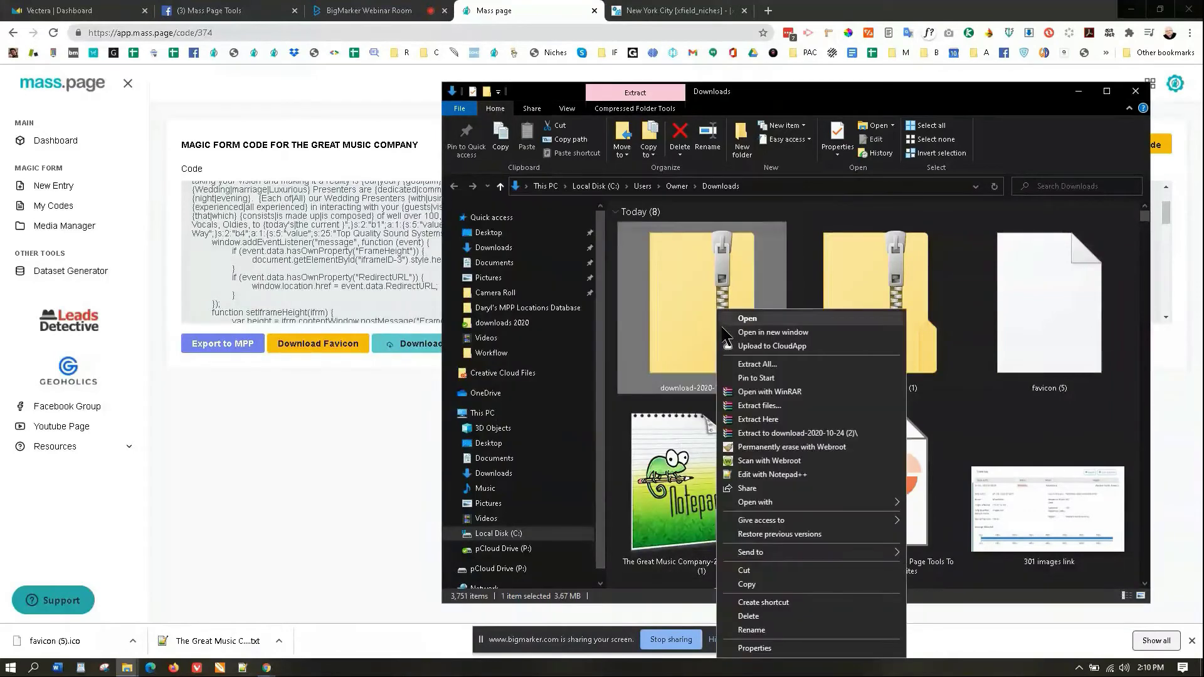
{"action": "left_click", "coordinate": [728, 405]}
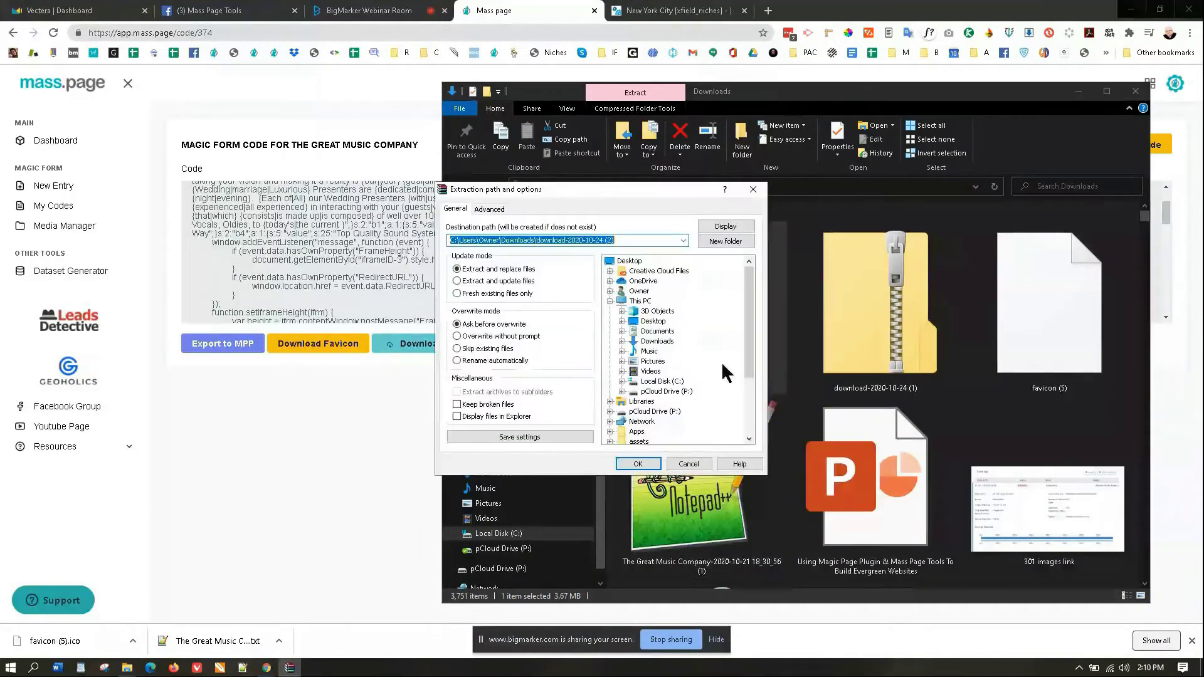
{"action": "left_click", "coordinate": [638, 464]}
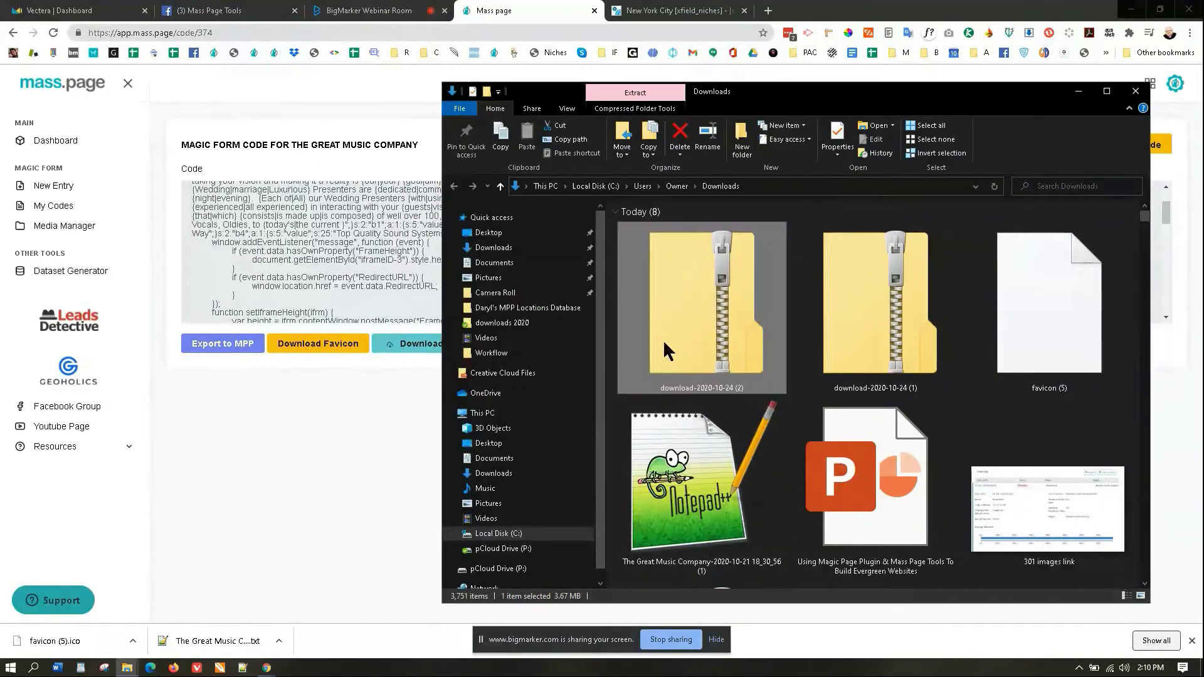
Step: Open the extracted download-2020-10-24 (2) folder in Downloads and view the images in its logo subfolder
{"action": "left_click", "coordinate": [493, 247]}
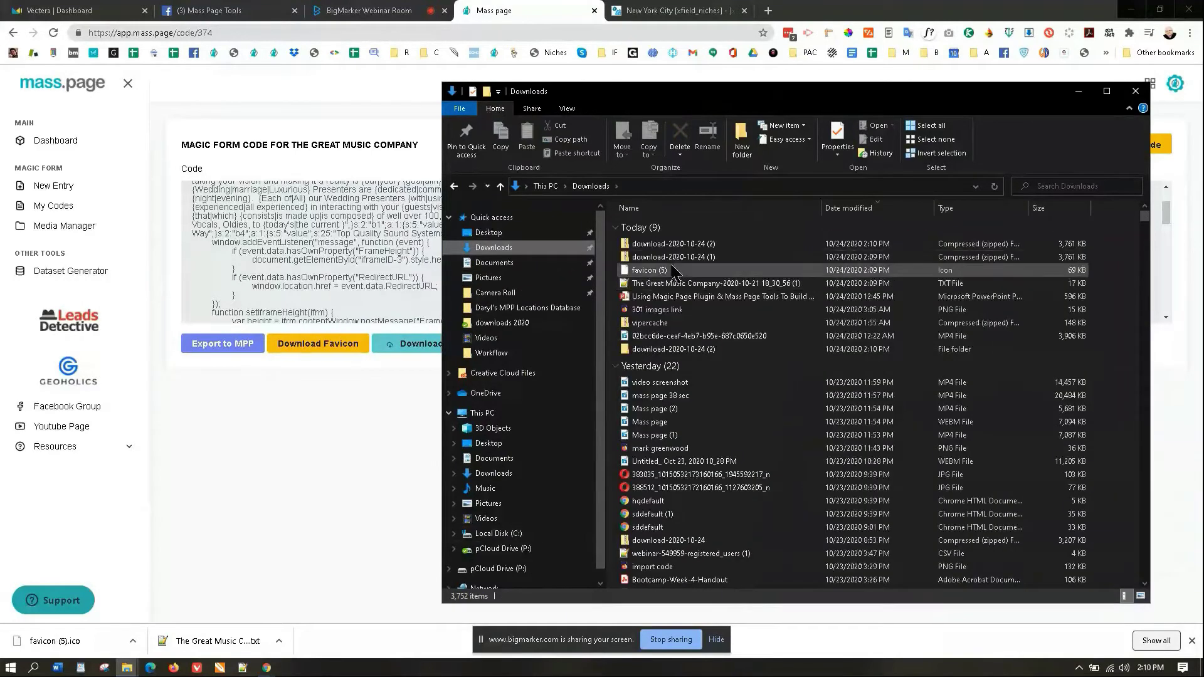
{"action": "double_click", "coordinate": [663, 349]}
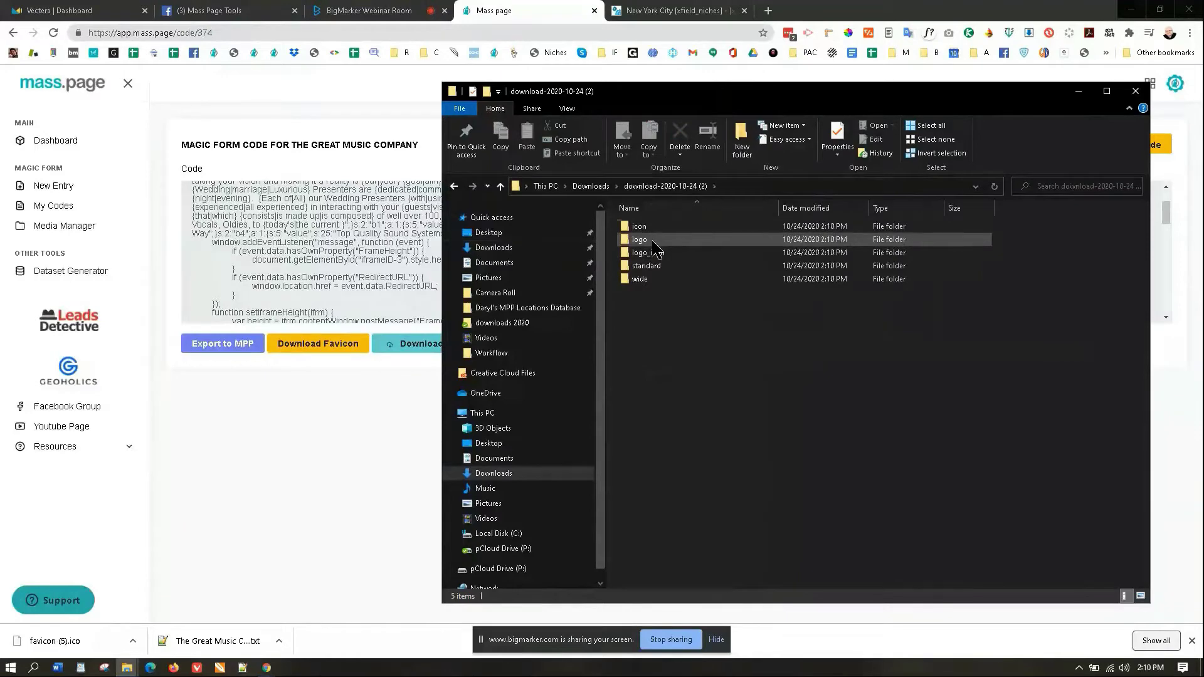
{"action": "double_click", "coordinate": [646, 240]}
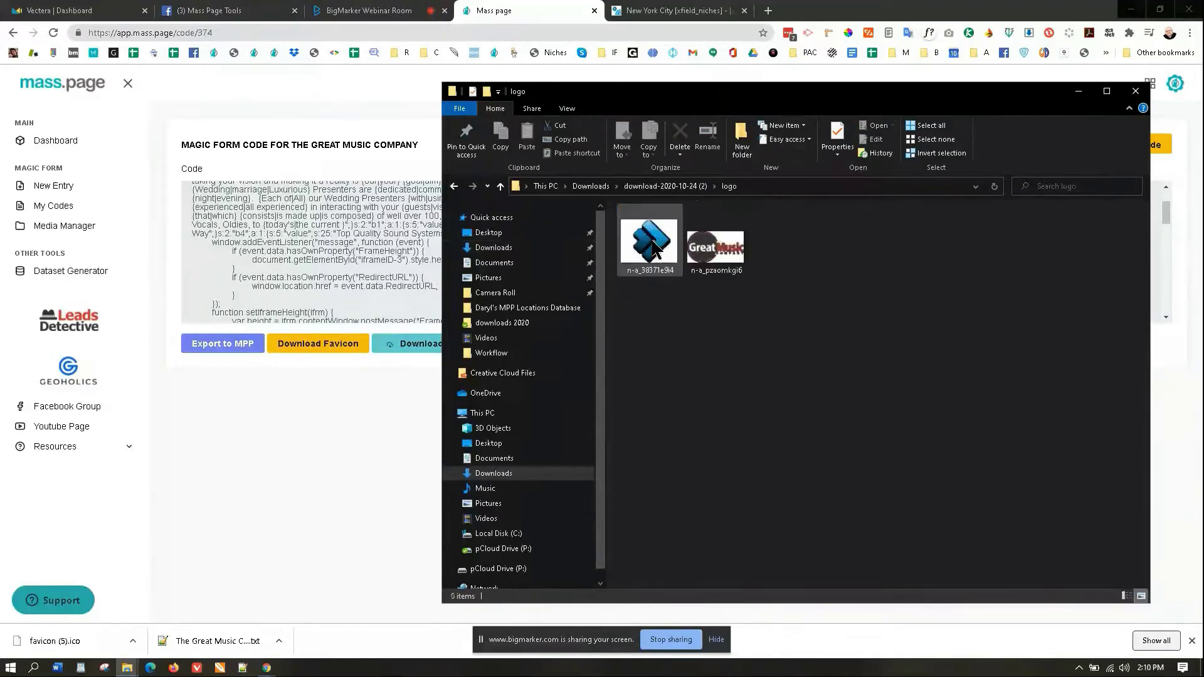
Step: Browse the images in the standard subfolder of the extracted download and close the file window
{"action": "left_click", "coordinate": [453, 186]}
{"action": "double_click", "coordinate": [653, 269]}
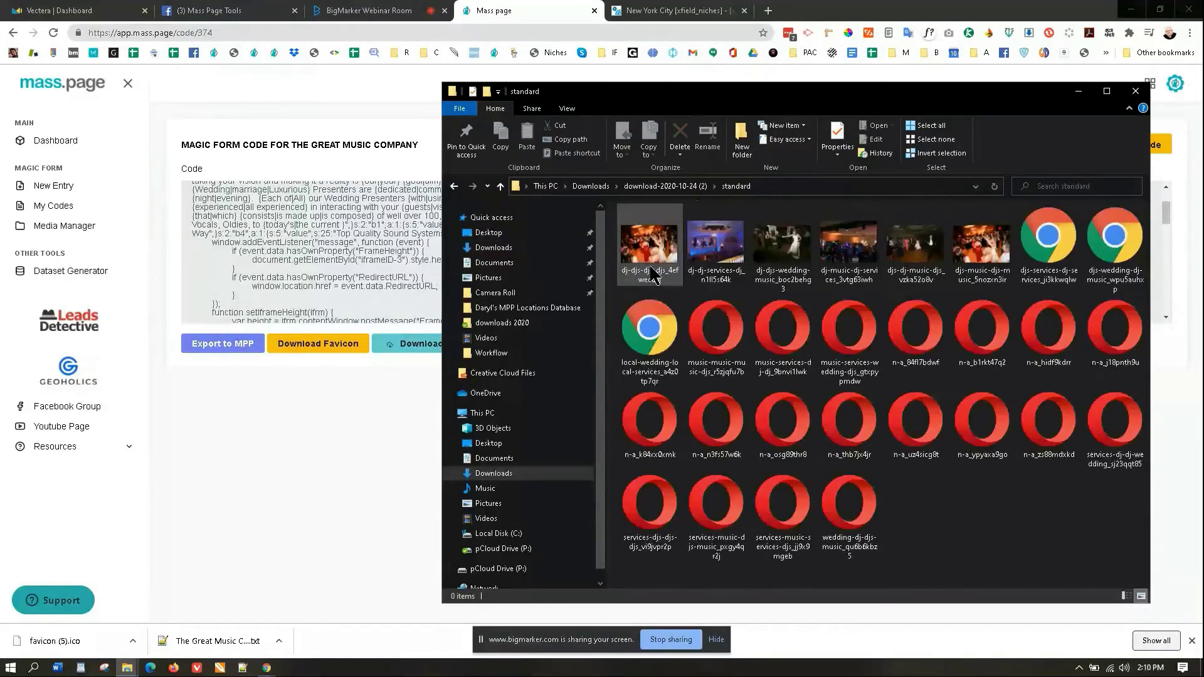
{"action": "left_click", "coordinate": [790, 362]}
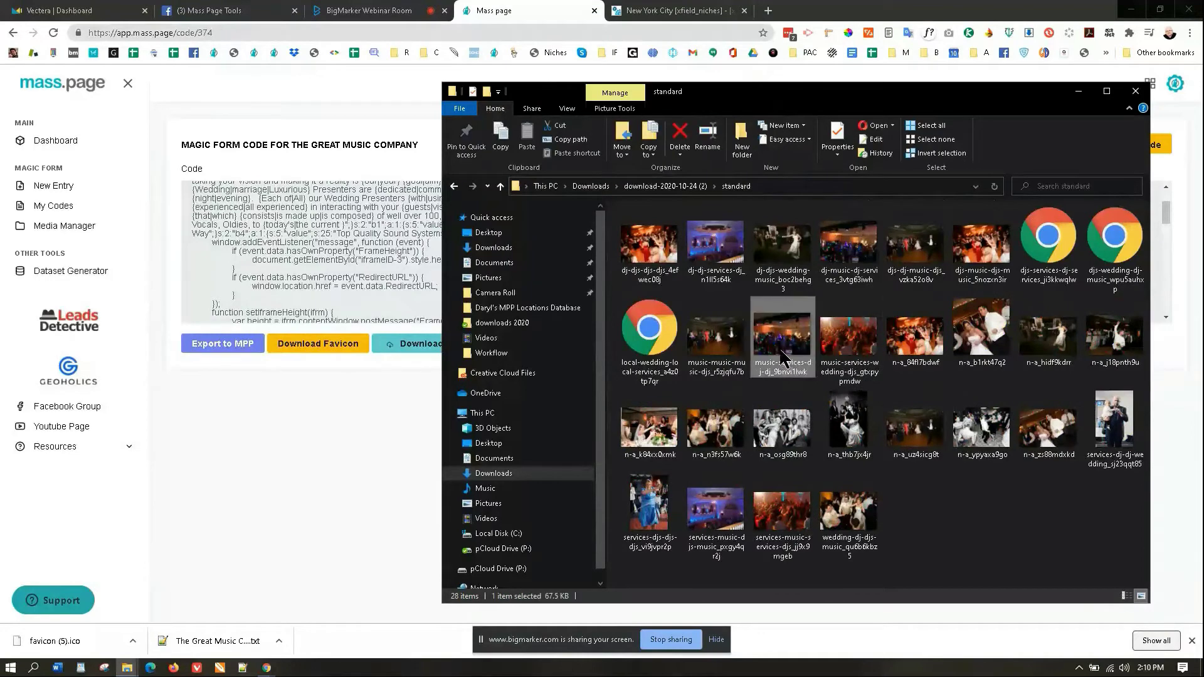
{"action": "left_click", "coordinate": [843, 351]}
{"action": "left_click", "coordinate": [912, 354]}
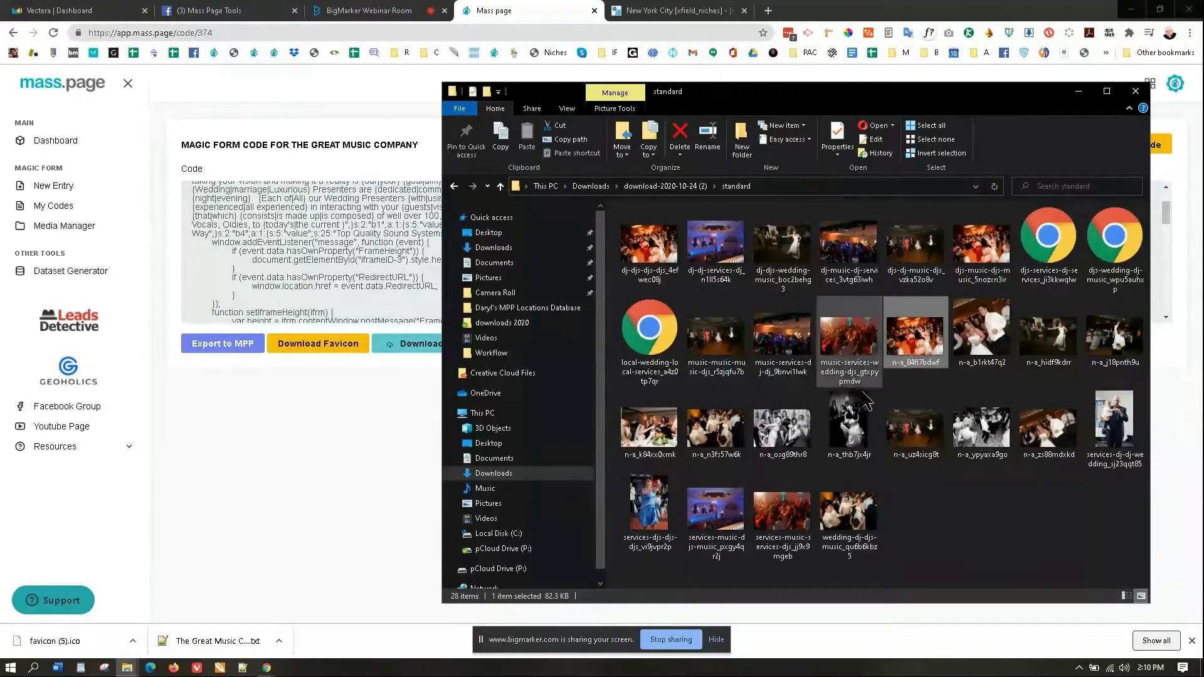
{"action": "left_click", "coordinate": [763, 431]}
{"action": "left_click", "coordinate": [646, 439]}
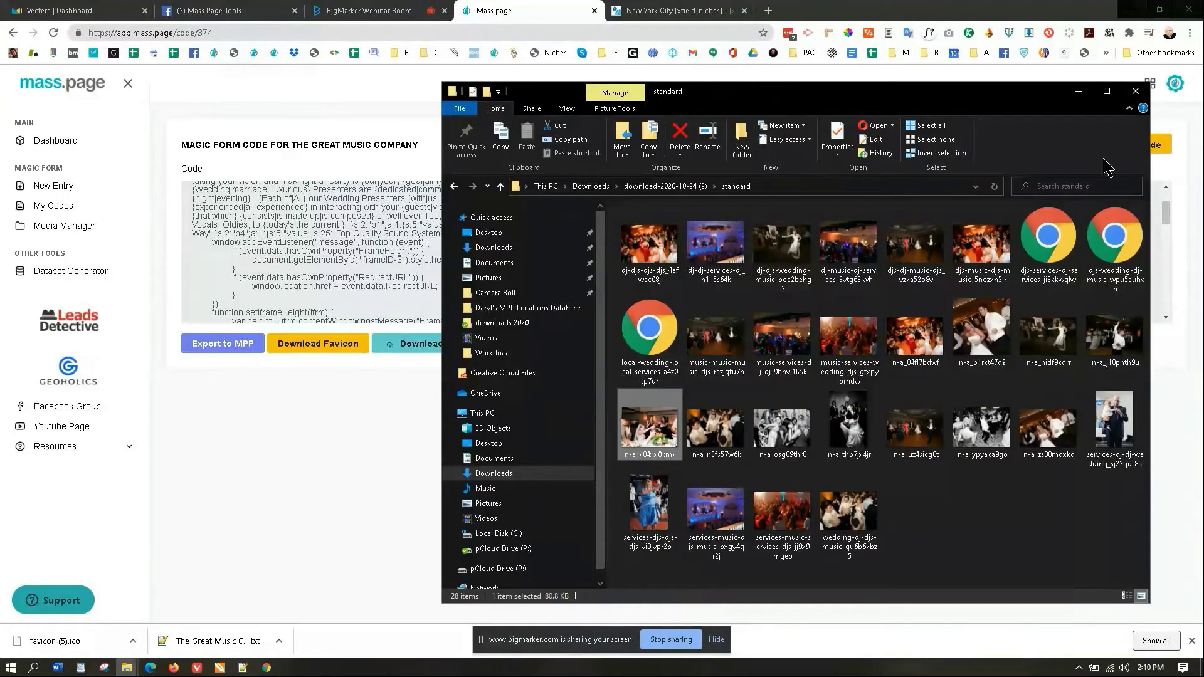
{"action": "left_click", "coordinate": [1129, 93]}
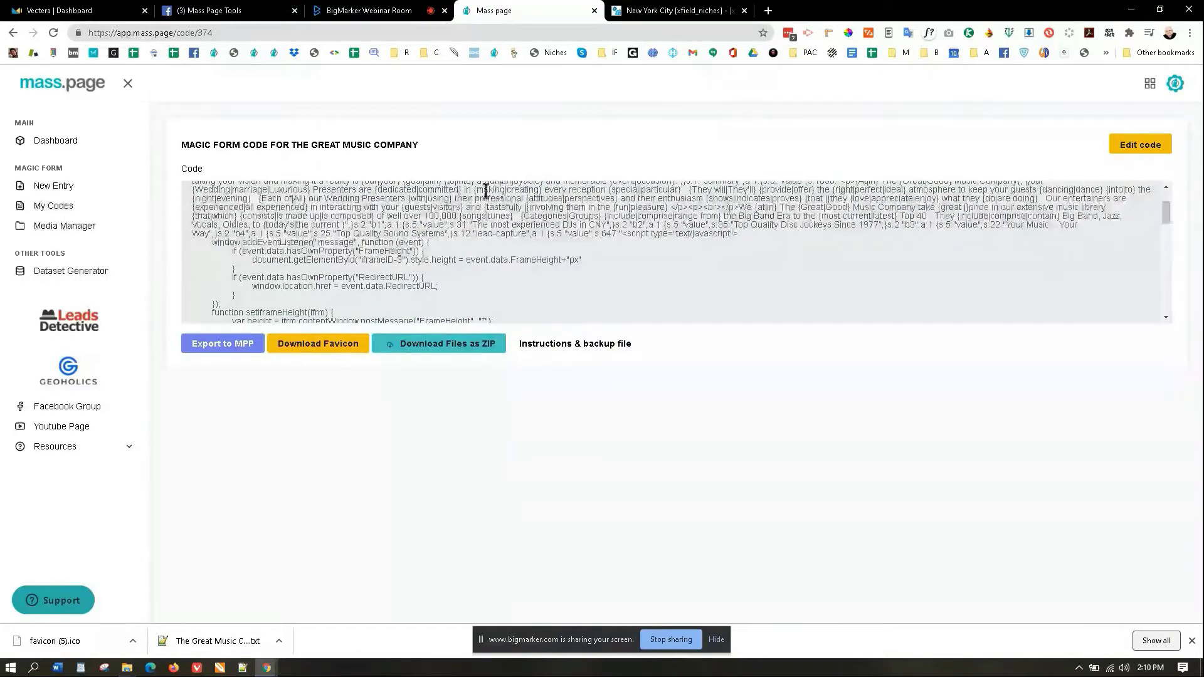
Step: Open the instructions and backup file page from the music company's code page and look through the WordPress instructions
{"action": "left_click", "coordinate": [560, 344]}
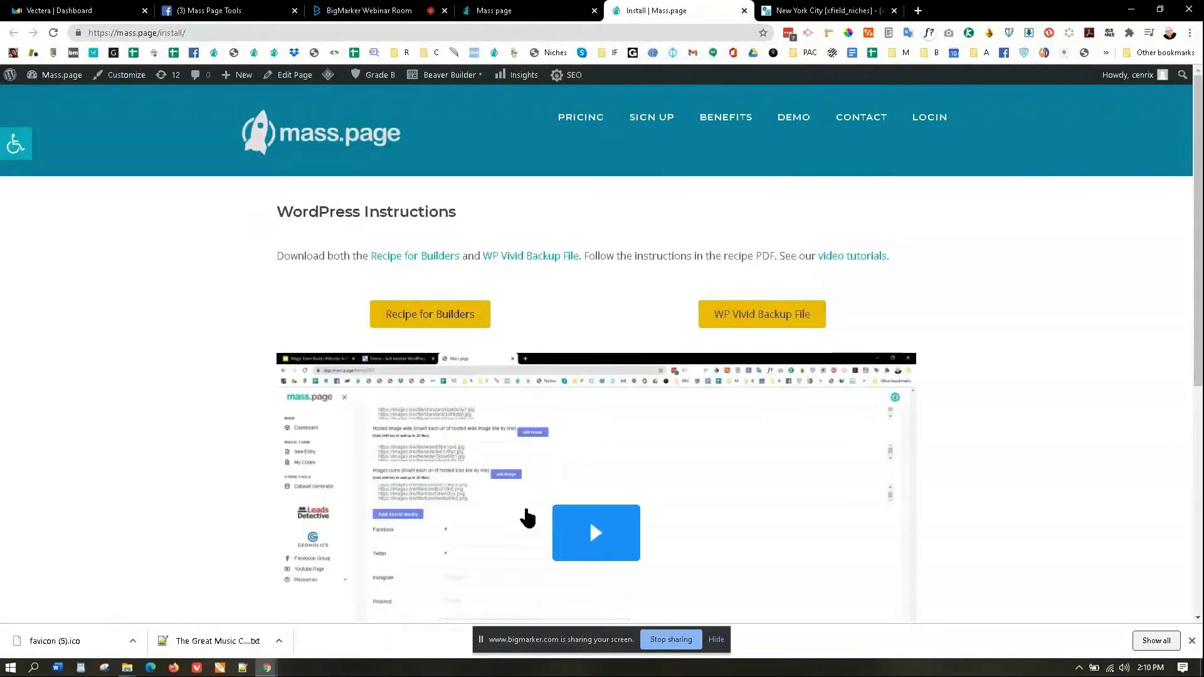
{"action": "scroll", "coordinate": [530, 502], "scroll_direction": "down", "scroll_amount": 3}
{"action": "scroll", "coordinate": [545, 466], "scroll_direction": "up", "scroll_amount": 2}
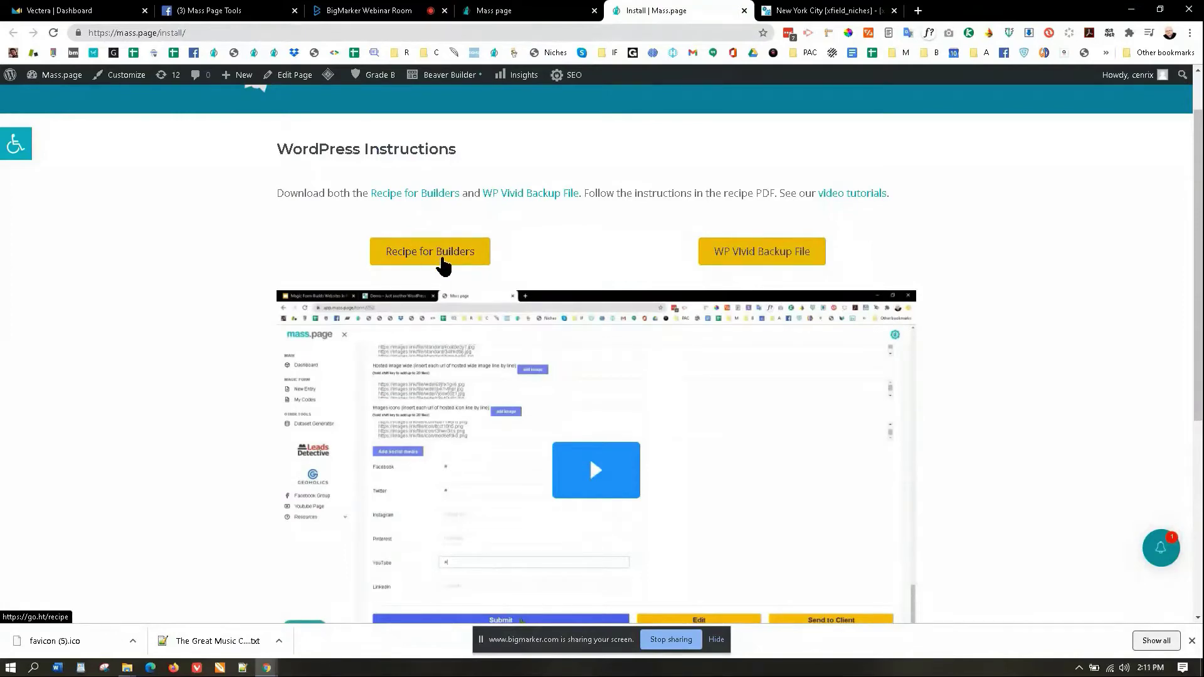
{"action": "scroll", "coordinate": [464, 285], "scroll_direction": "down", "scroll_amount": 2}
{"action": "scroll", "coordinate": [465, 285], "scroll_direction": "down", "scroll_amount": 4}
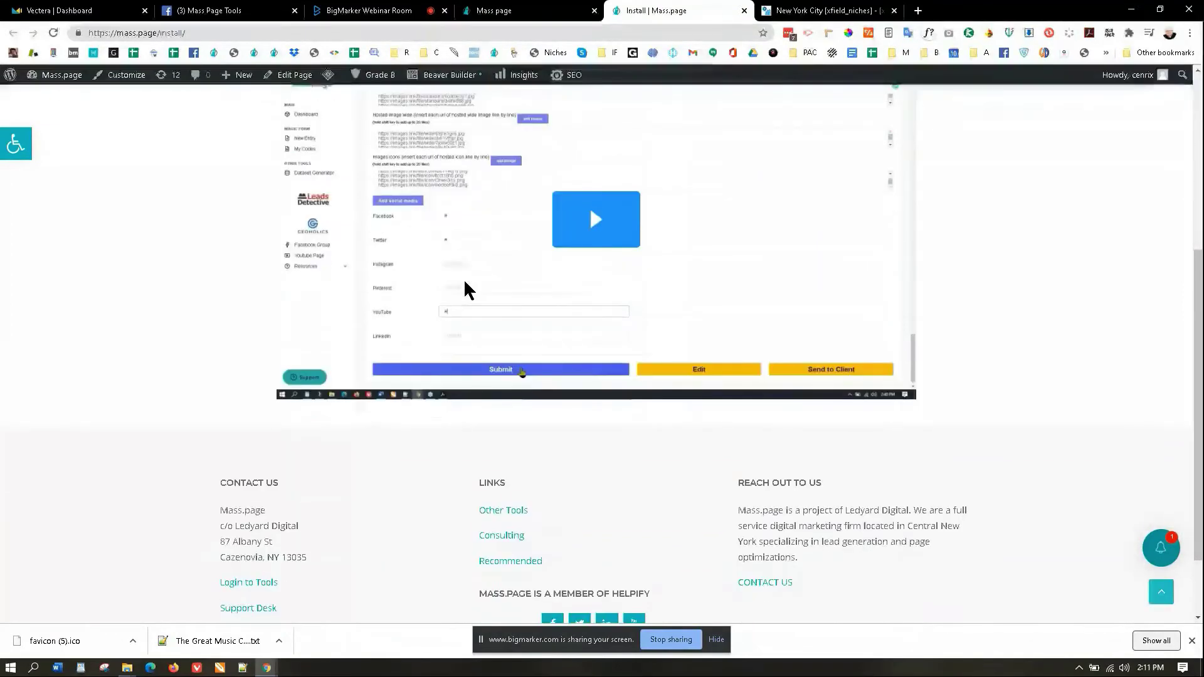
{"action": "scroll", "coordinate": [465, 285], "scroll_direction": "up", "scroll_amount": 7}
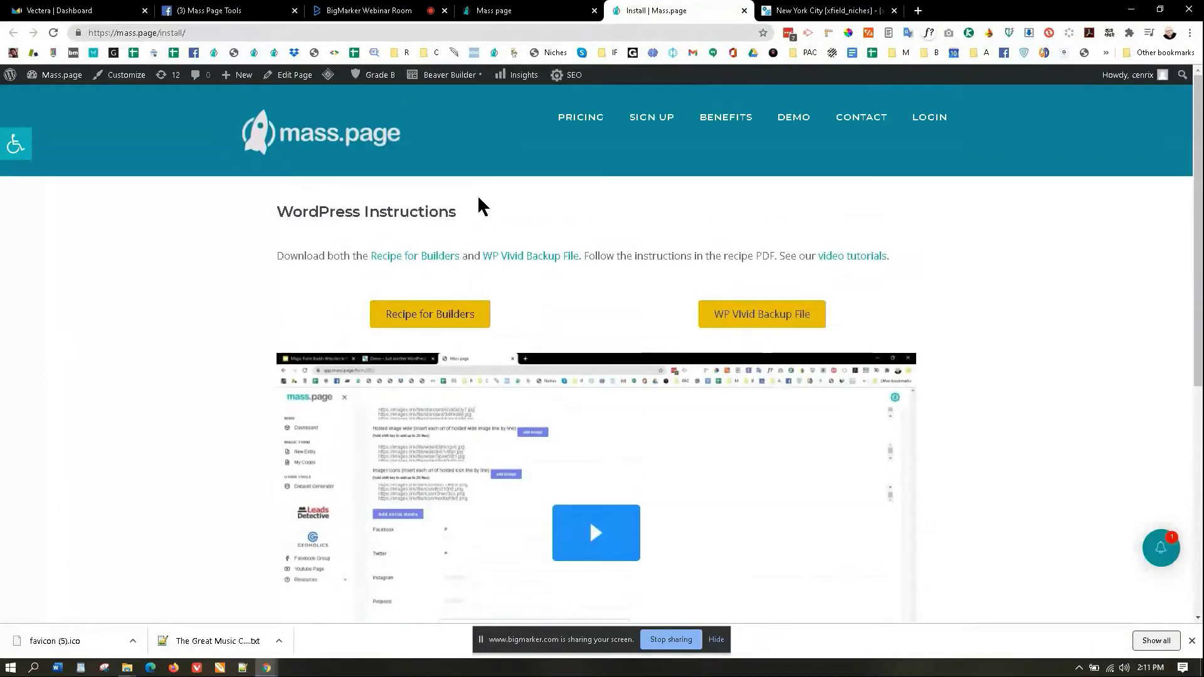
Step: Open the Recipe for Builders PDF and read through the site-building steps on both pages
{"action": "left_click", "coordinate": [443, 316]}
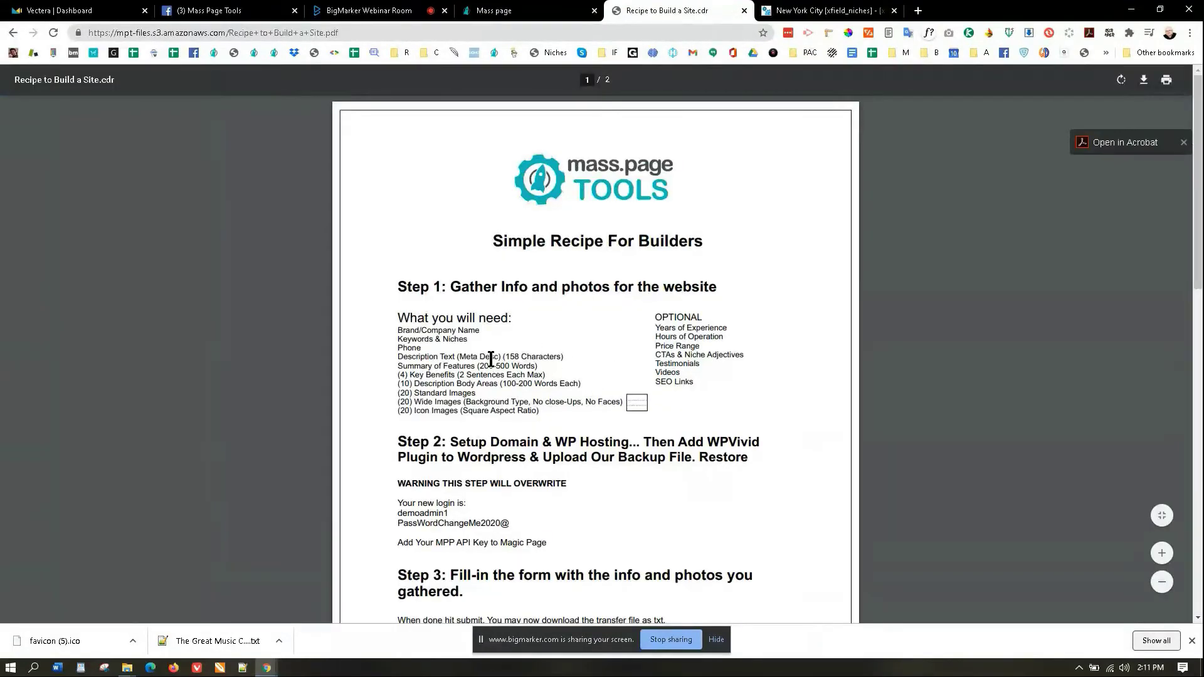
{"action": "scroll", "coordinate": [520, 397], "scroll_direction": "down", "scroll_amount": 1}
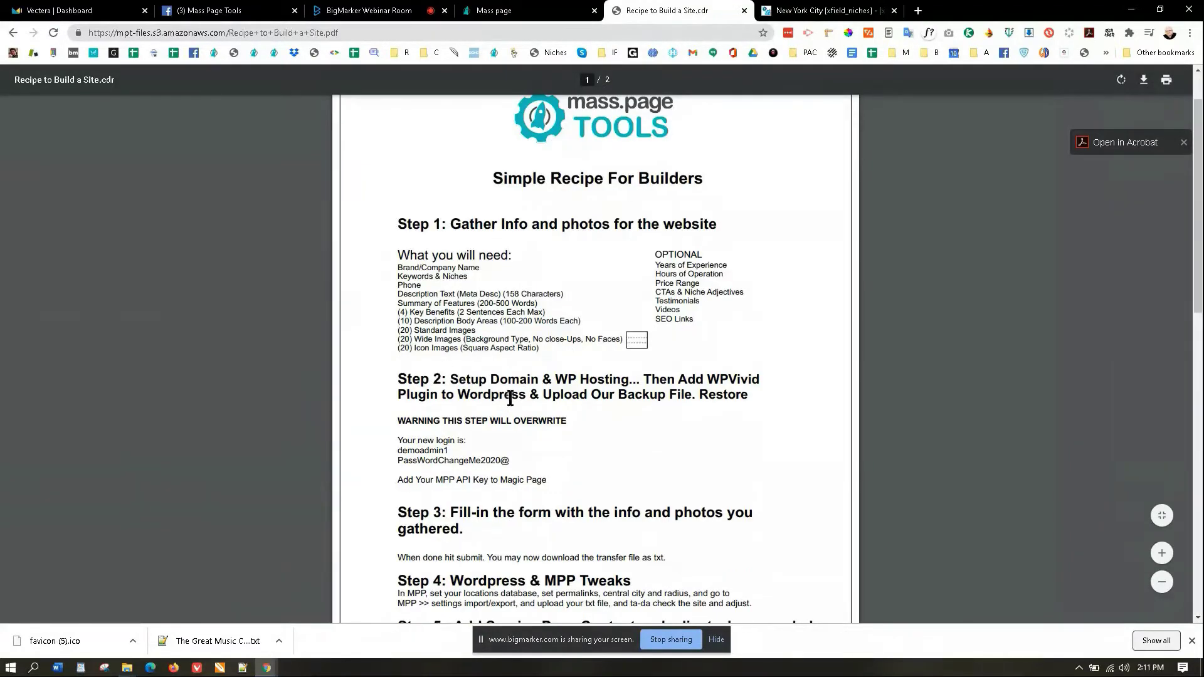
{"action": "scroll", "coordinate": [564, 361], "scroll_direction": "down", "scroll_amount": 1}
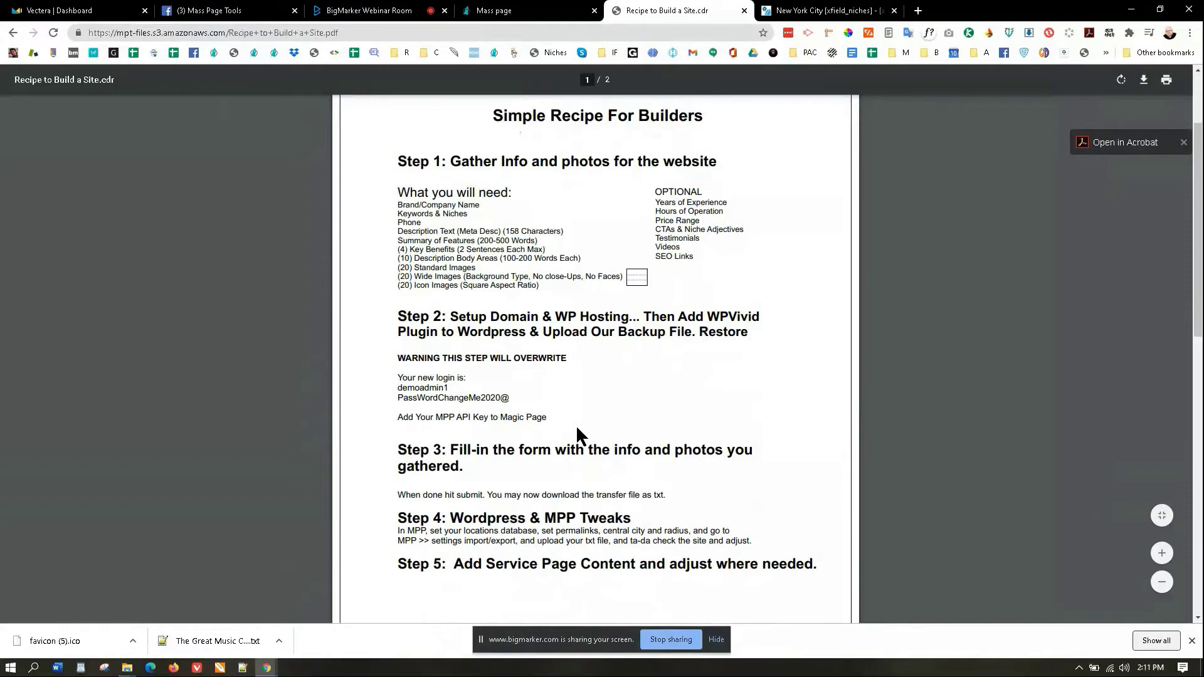
{"action": "scroll", "coordinate": [575, 423], "scroll_direction": "down", "scroll_amount": 3}
{"action": "scroll", "coordinate": [575, 424], "scroll_direction": "up", "scroll_amount": 5}
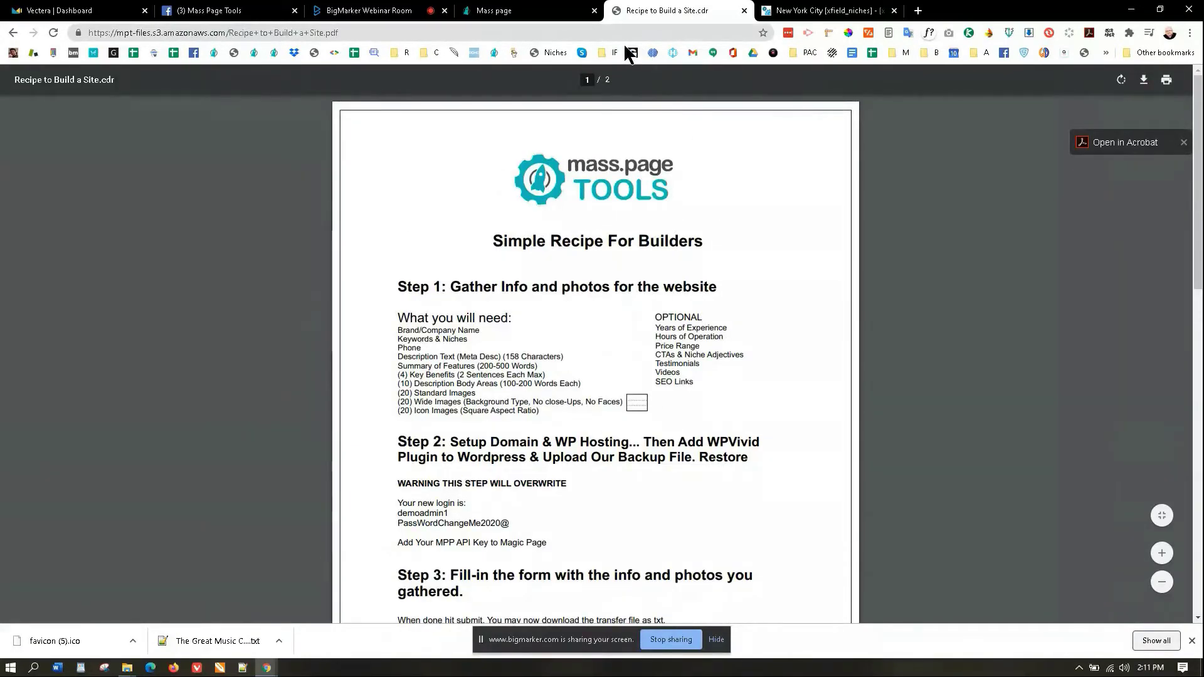
{"action": "scroll", "coordinate": [652, 348], "scroll_direction": "down", "scroll_amount": 12}
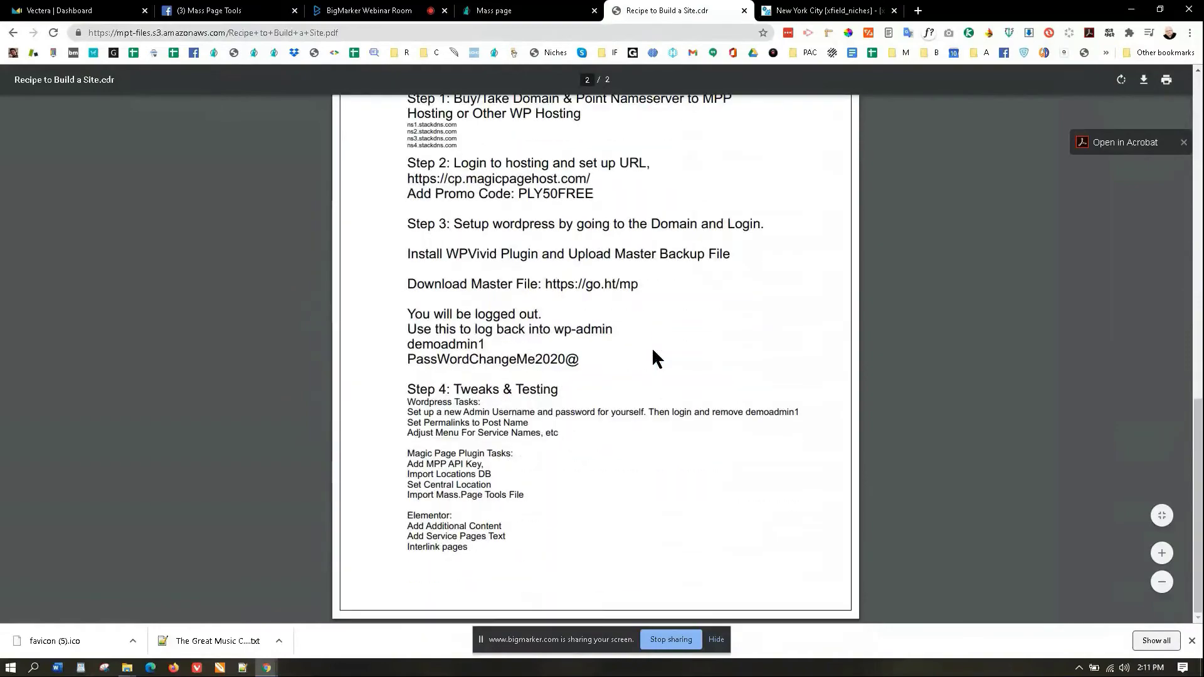
{"action": "scroll", "coordinate": [652, 347], "scroll_direction": "up", "scroll_amount": 12}
Step: Return to the music company's Magic Form code page and start a new Magic Form entry
{"action": "left_click", "coordinate": [494, 10]}
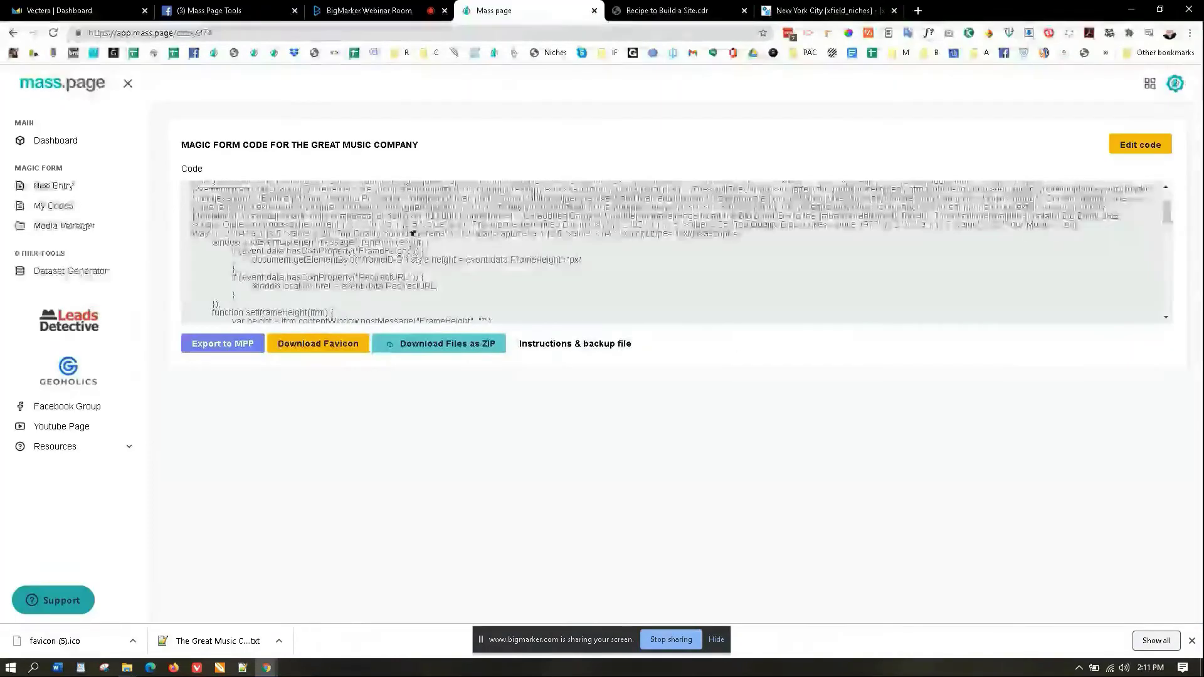
{"action": "left_click", "coordinate": [58, 186]}
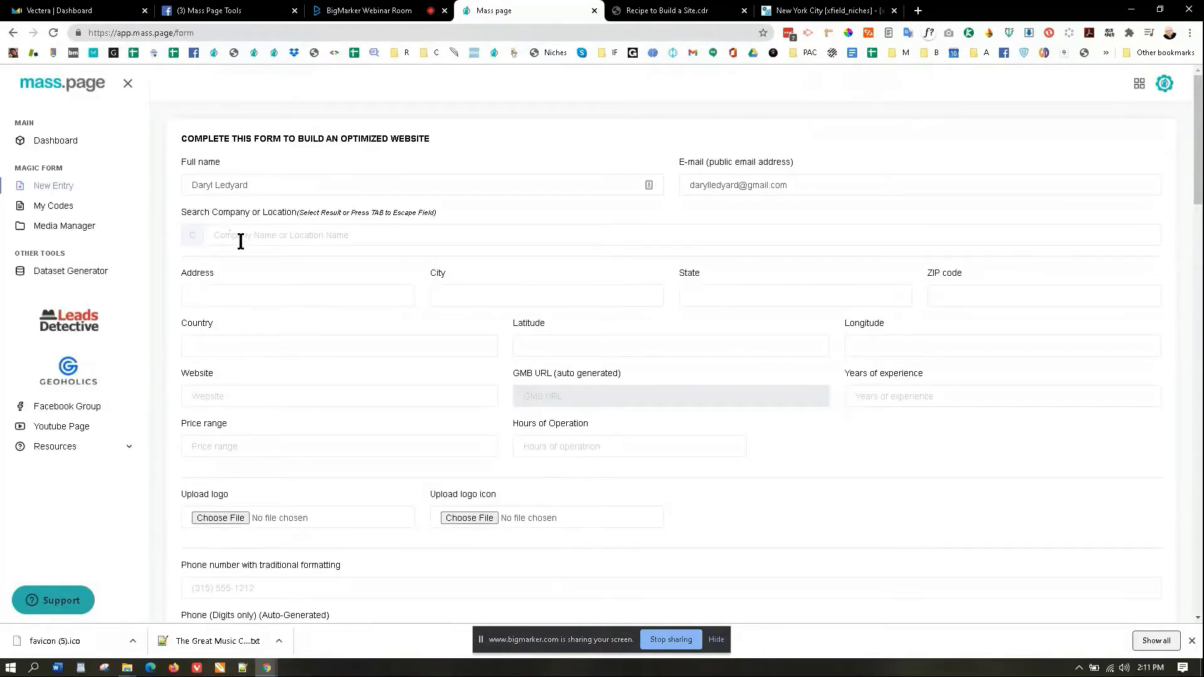
Step: Check the public chat in the BigMarker webinar room and return to the new entry form
{"action": "left_click", "coordinate": [421, 14]}
{"action": "left_click", "coordinate": [495, 11]}
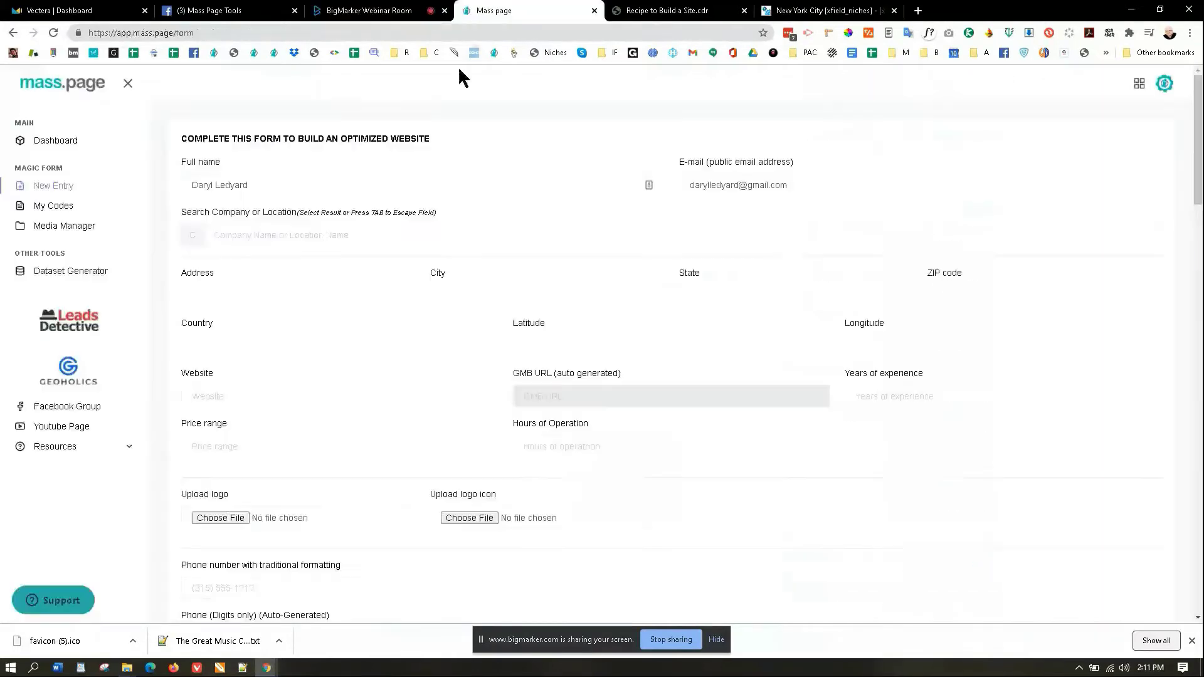
{"action": "left_click", "coordinate": [355, 15]}
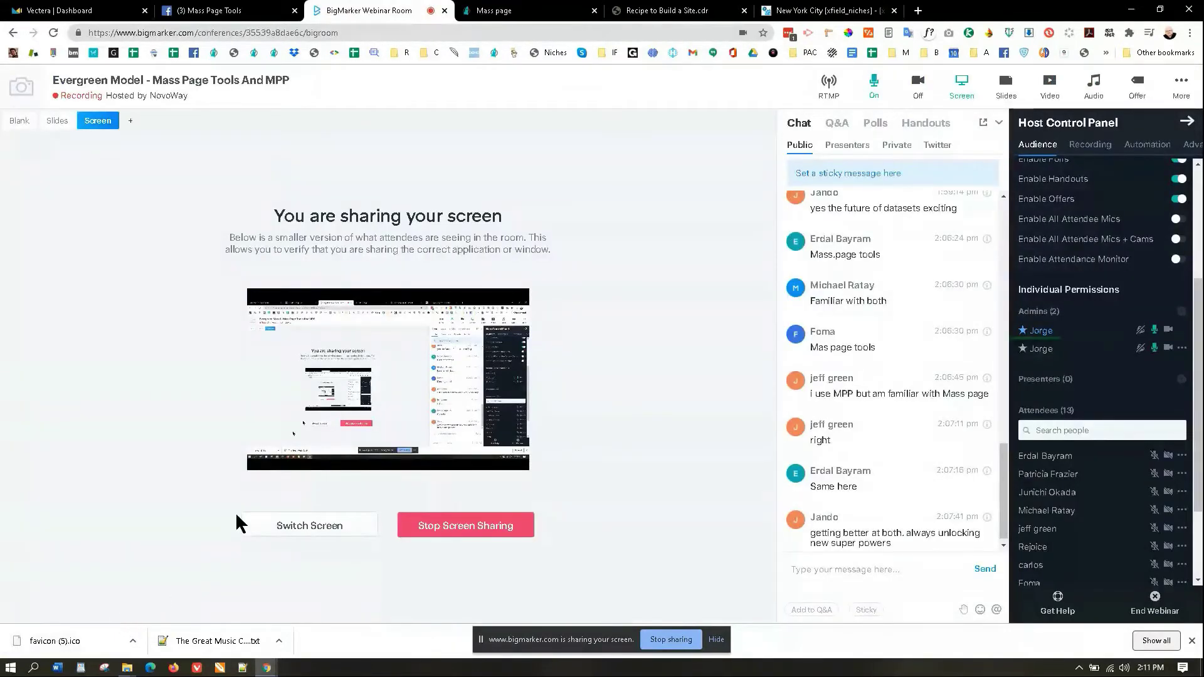
{"action": "left_click", "coordinate": [496, 12]}
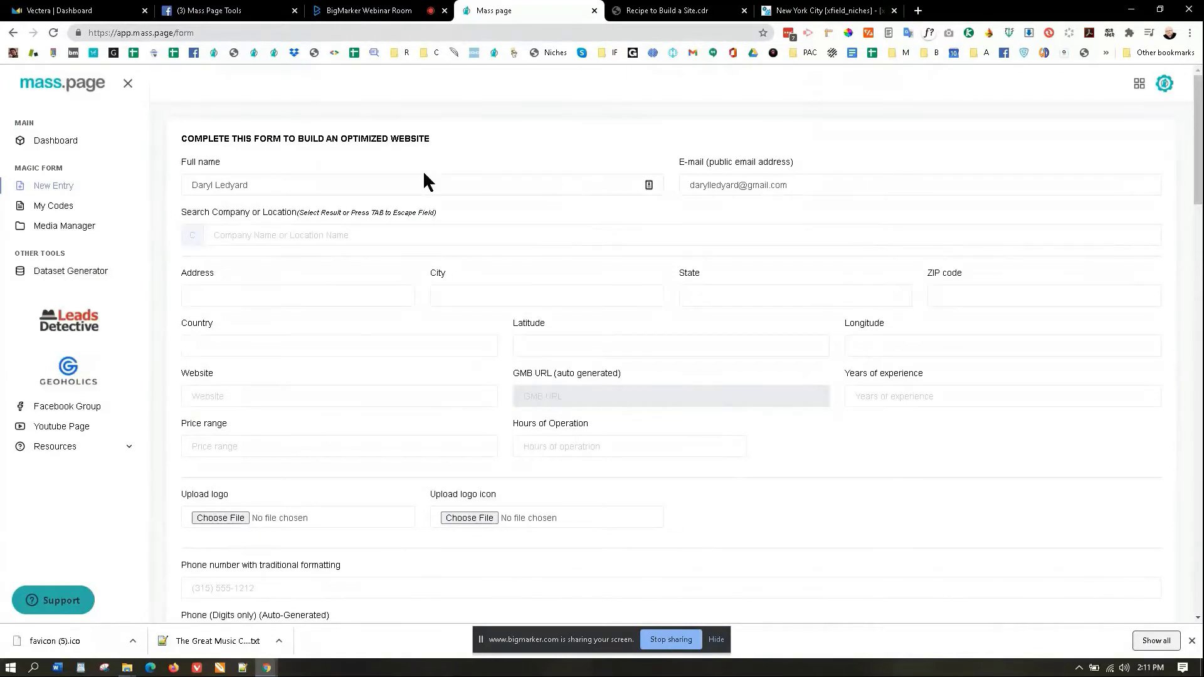
Step: Review the full name, public e-mail, company search and location fields of the new entry form
{"action": "left_click_drag", "start_coordinate": [280, 187], "coordinate": [168, 184]}
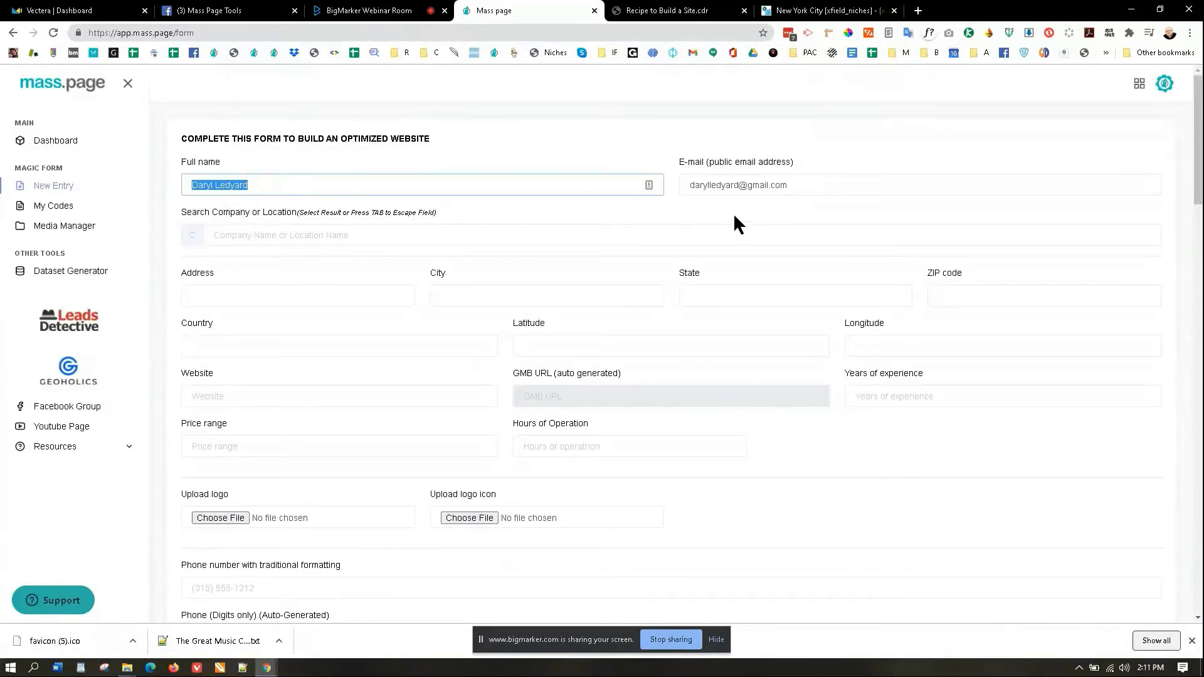
{"action": "left_click_drag", "start_coordinate": [796, 186], "coordinate": [691, 186]}
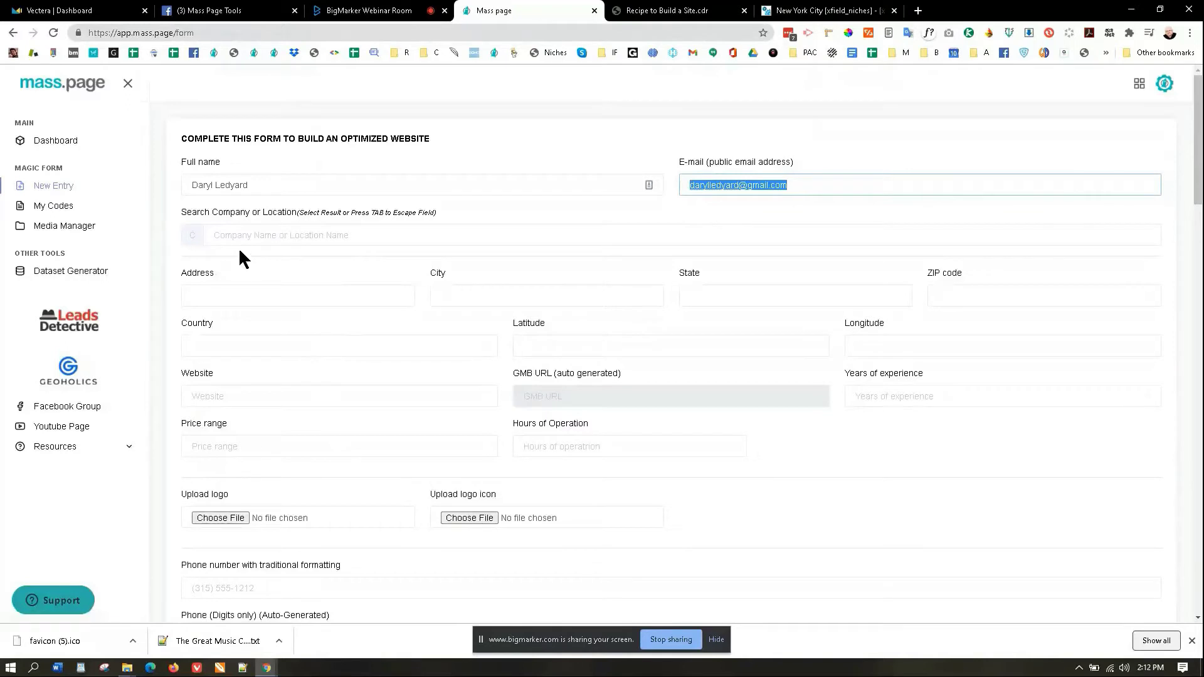
{"action": "left_click", "coordinate": [223, 235]}
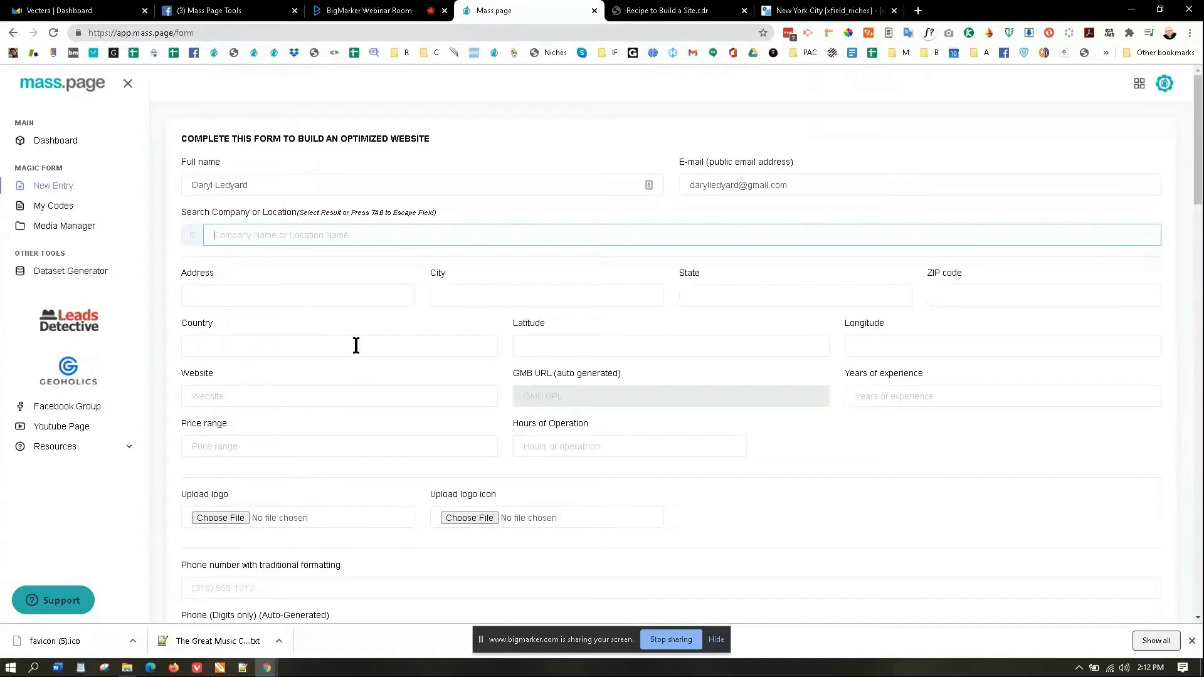
{"action": "scroll", "coordinate": [339, 300], "scroll_direction": "down", "scroll_amount": 2}
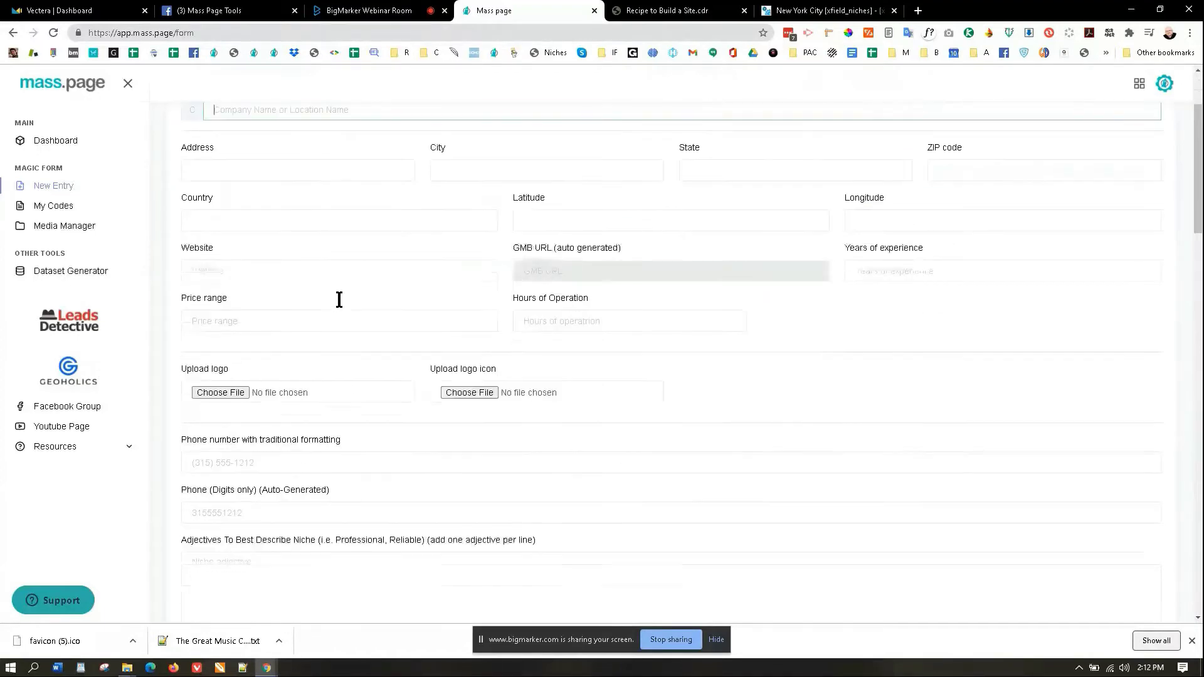
{"action": "scroll", "coordinate": [337, 299], "scroll_direction": "up", "scroll_amount": 2}
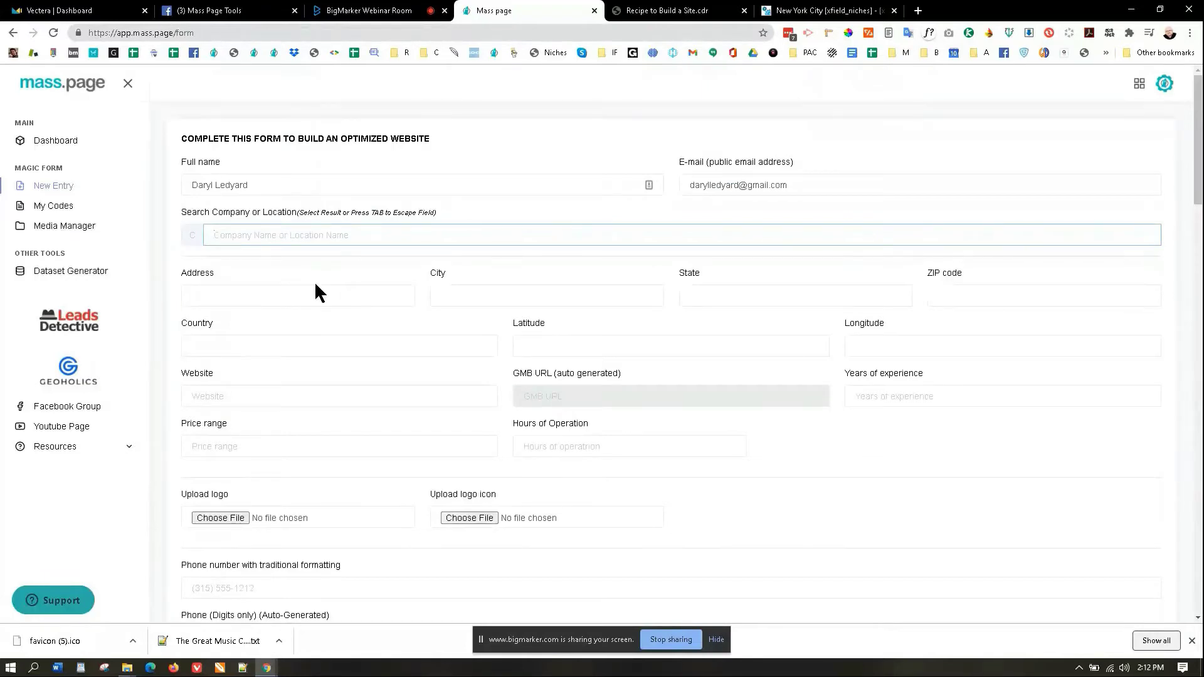
Step: Open the newest saved code for The Great Music Company and look through its Magic Form code
{"action": "scroll", "coordinate": [316, 286], "scroll_direction": "down", "scroll_amount": 1}
{"action": "scroll", "coordinate": [315, 286], "scroll_direction": "up", "scroll_amount": 1}
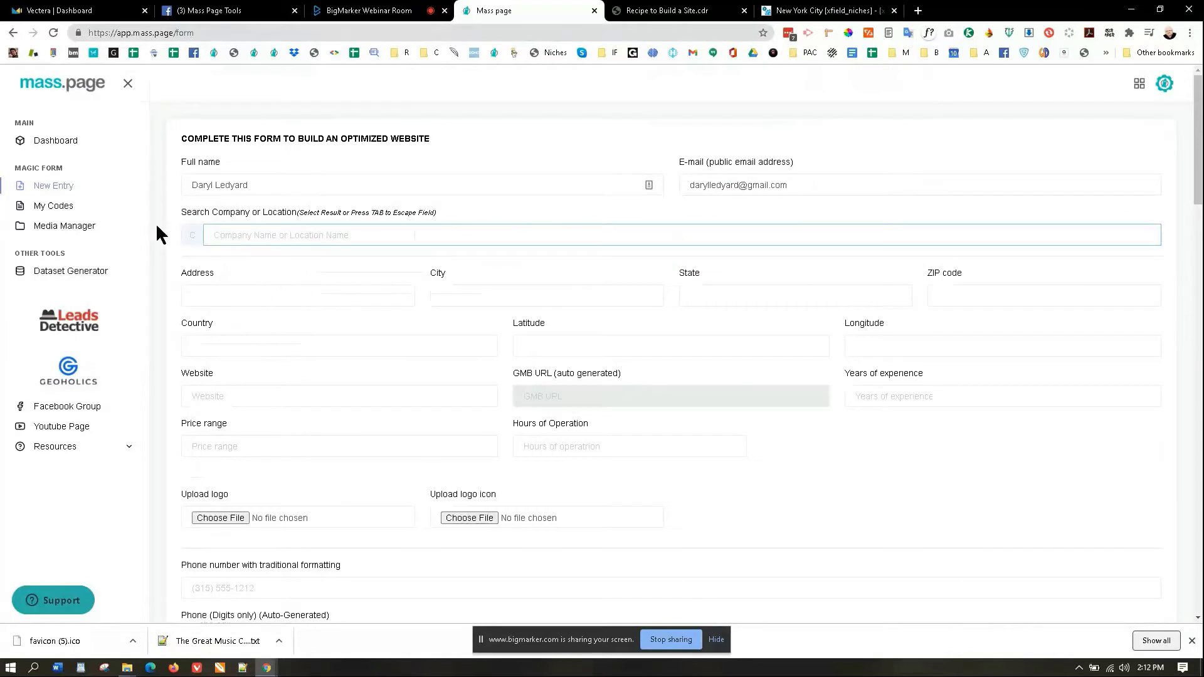
{"action": "left_click", "coordinate": [66, 211]}
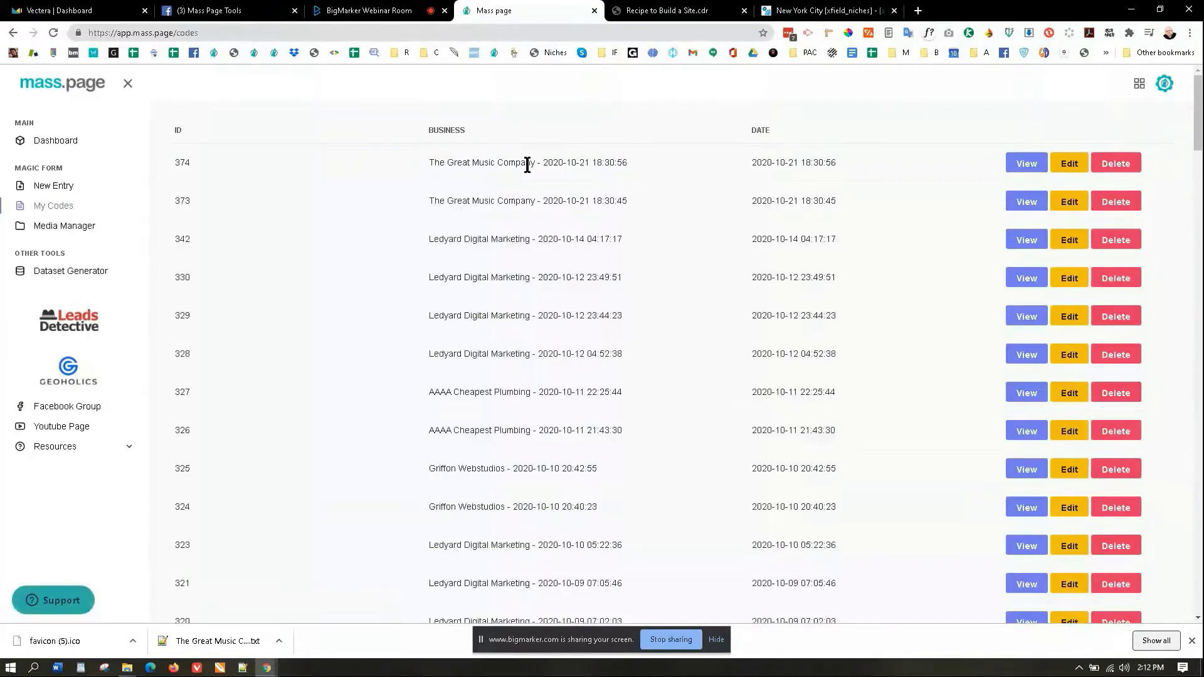
{"action": "left_click", "coordinate": [1040, 164]}
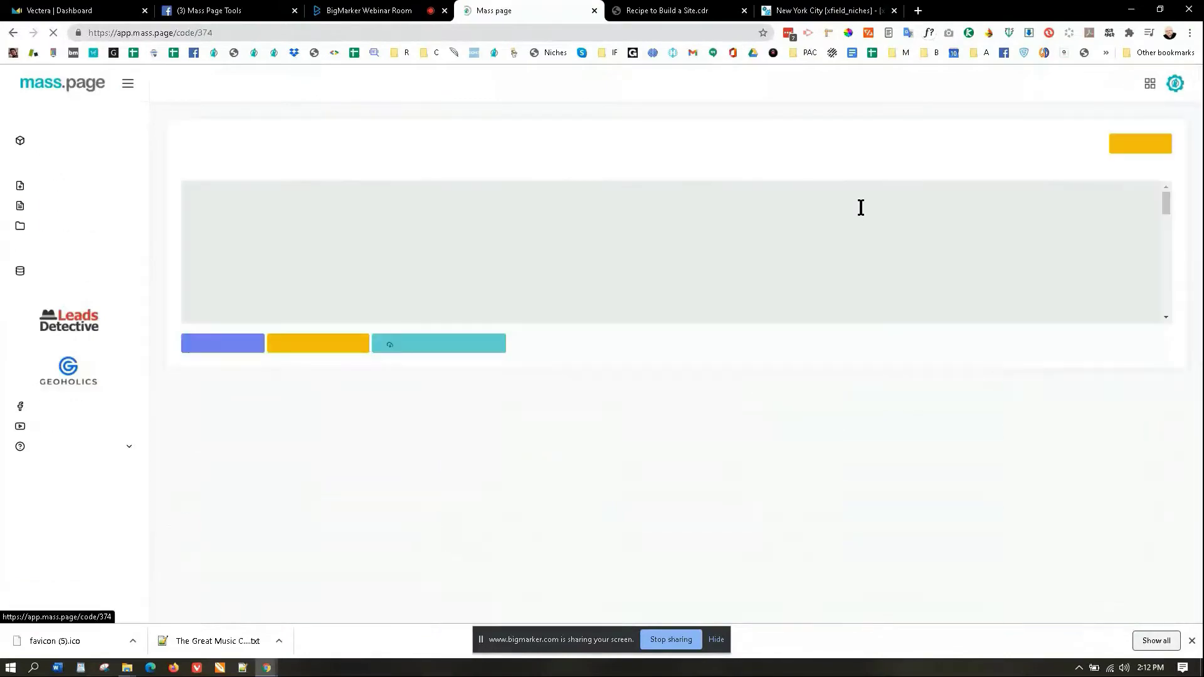
{"action": "scroll", "coordinate": [458, 292], "scroll_direction": "down", "scroll_amount": 5}
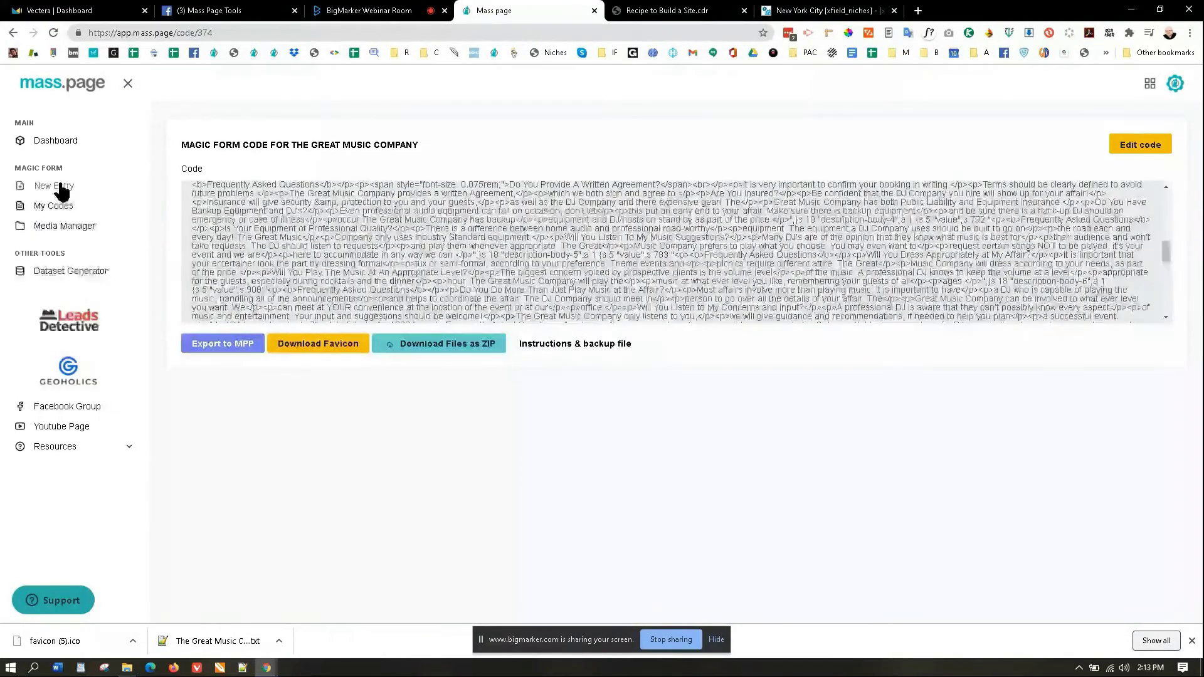
Step: Start a new Magic Form entry and fill its location details from the Syracuse, NY, USA search result
{"action": "left_click", "coordinate": [24, 187]}
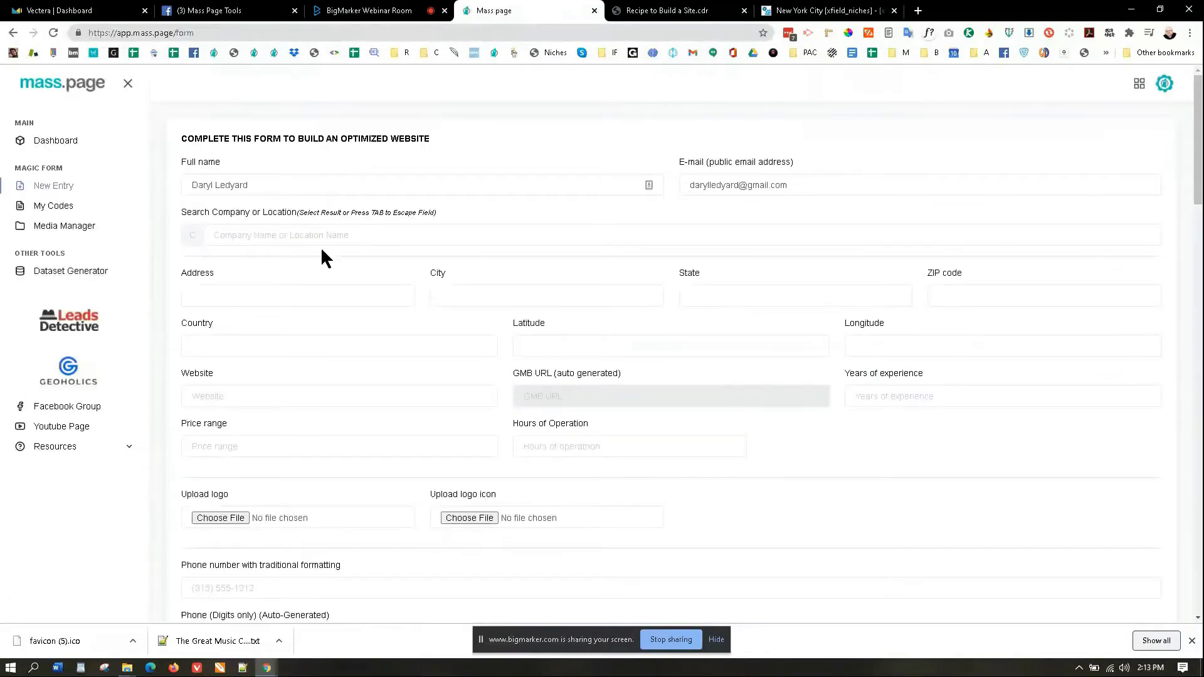
{"action": "left_click", "coordinate": [259, 235]}
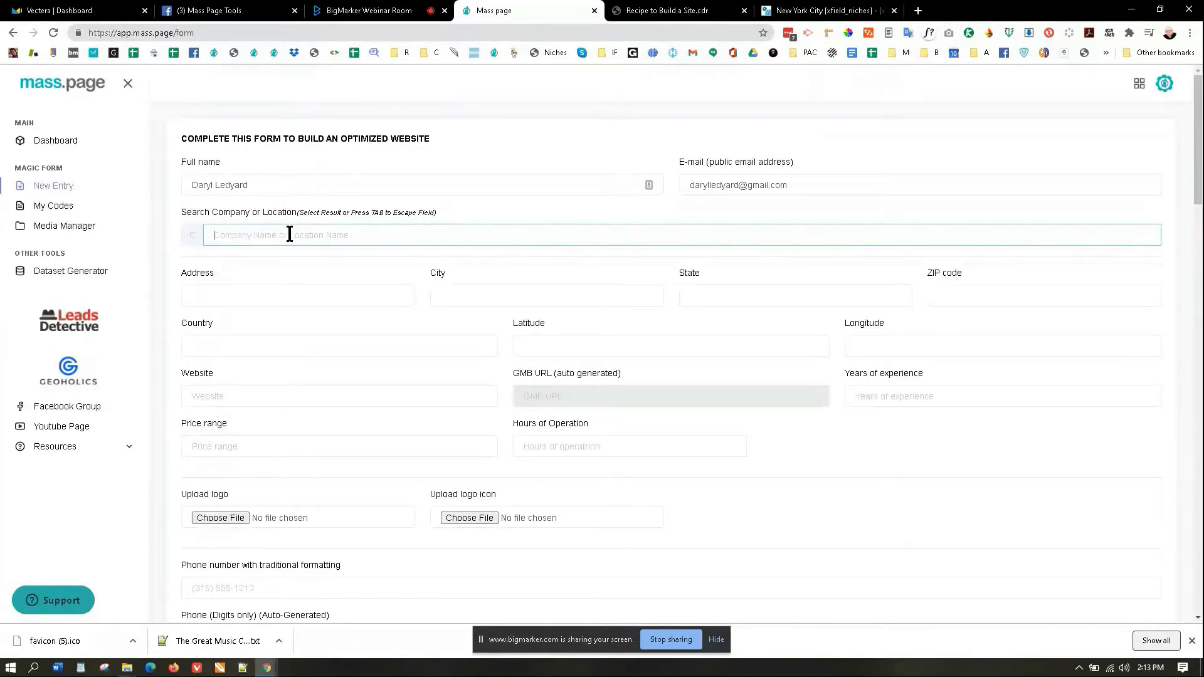
{"action": "type", "text": "Syrac"}
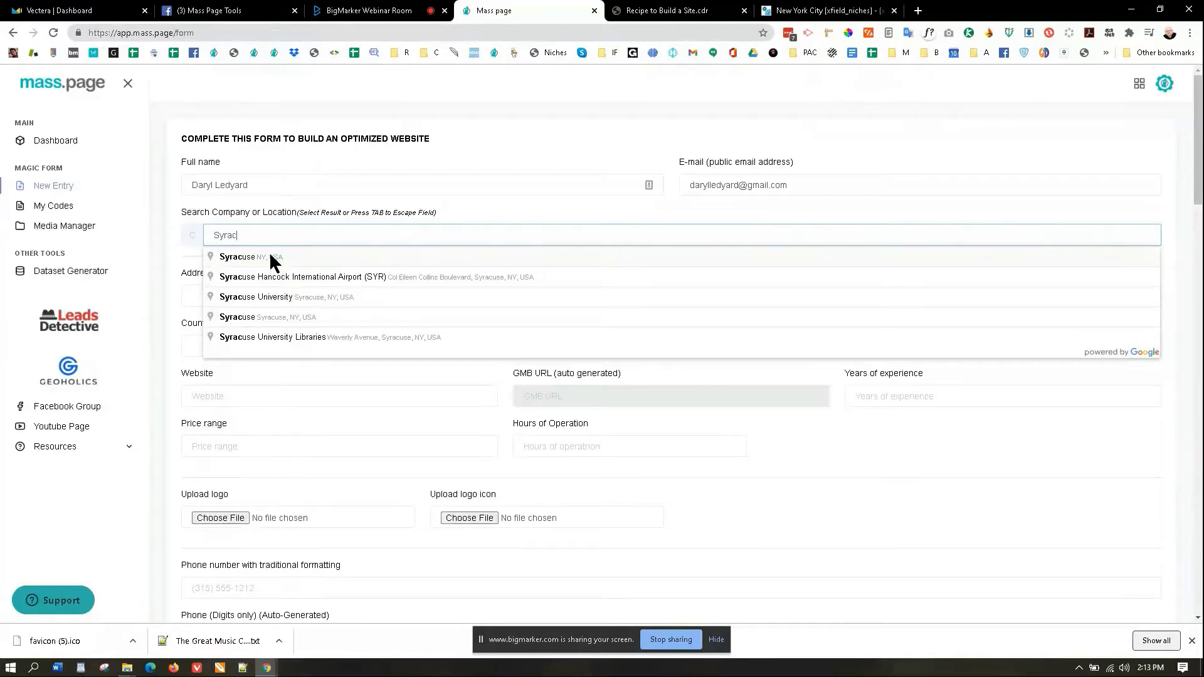
{"action": "left_click", "coordinate": [269, 254]}
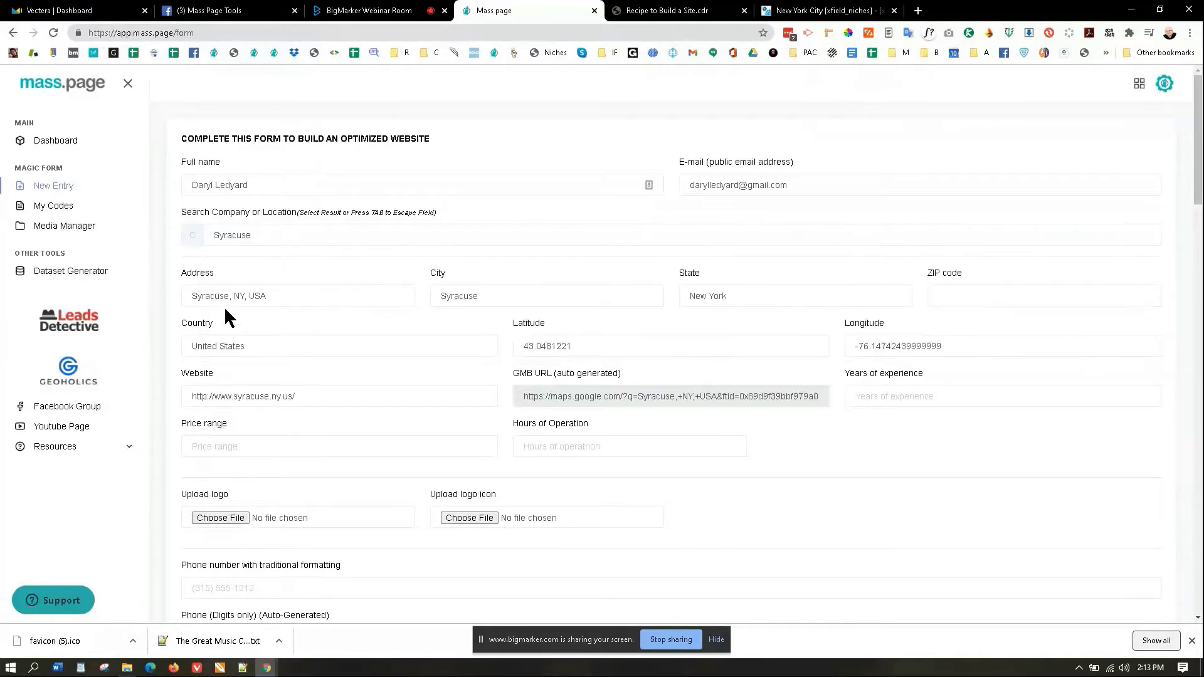
Step: Set the entry's ZIP code to 13201 and clear the auto-filled website address
{"action": "left_click", "coordinate": [948, 297]}
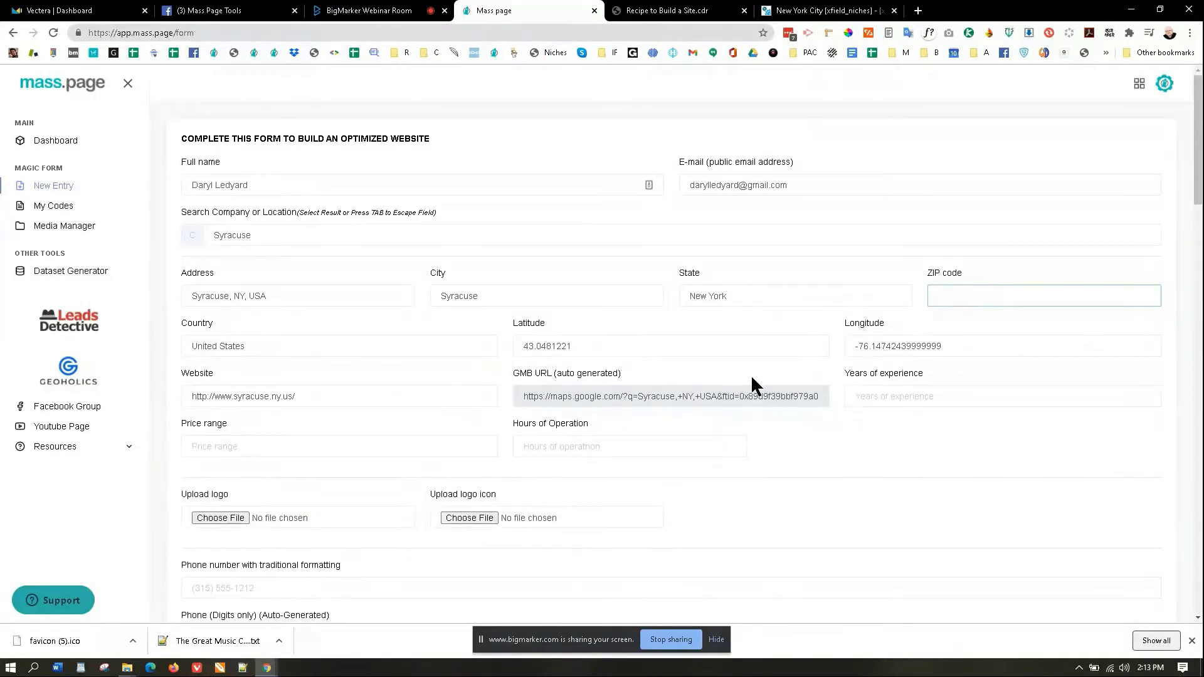
{"action": "type", "text": "13201"}
{"action": "left_click_drag", "start_coordinate": [339, 399], "coordinate": [189, 402]}
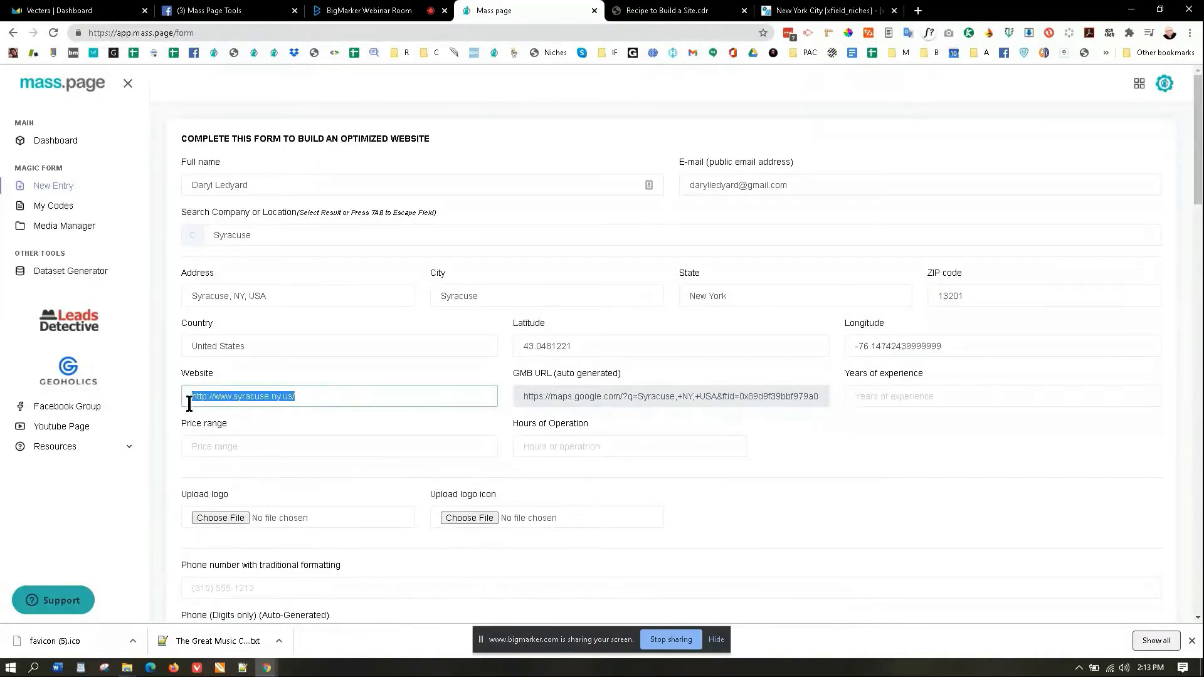
{"action": "key", "text": "BackSpace"}
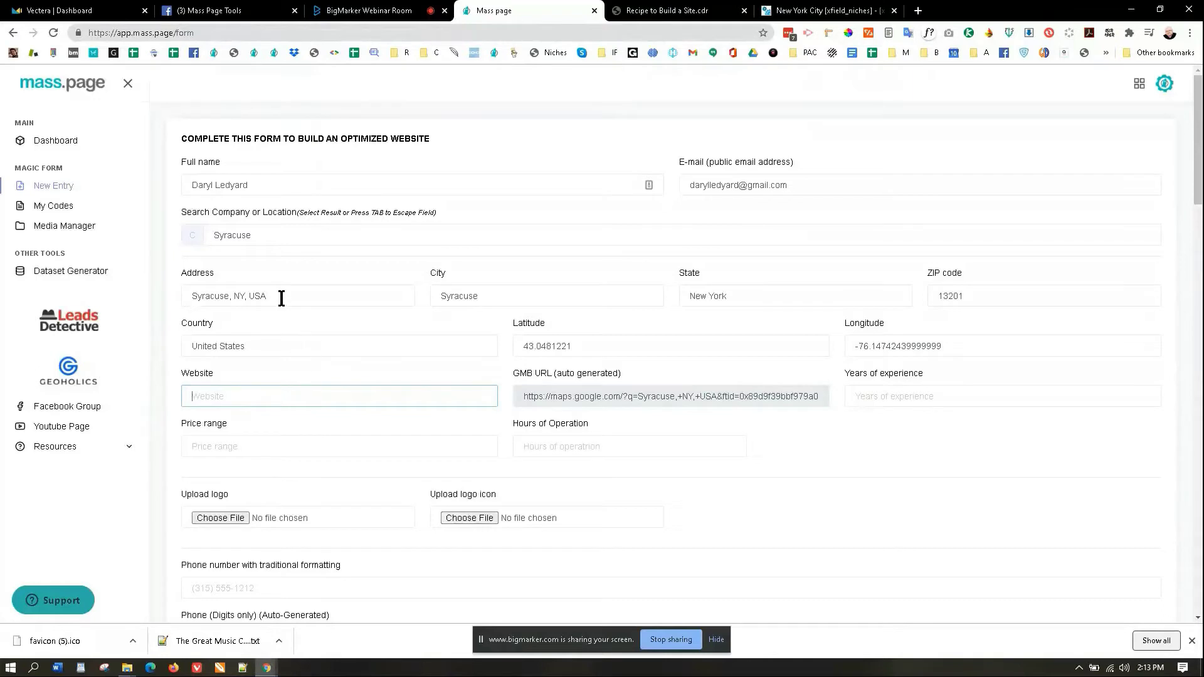
Step: Replace the company name with My Business without choosing a suggested result, keeping the Syracuse location details
{"action": "left_click", "coordinate": [258, 234]}
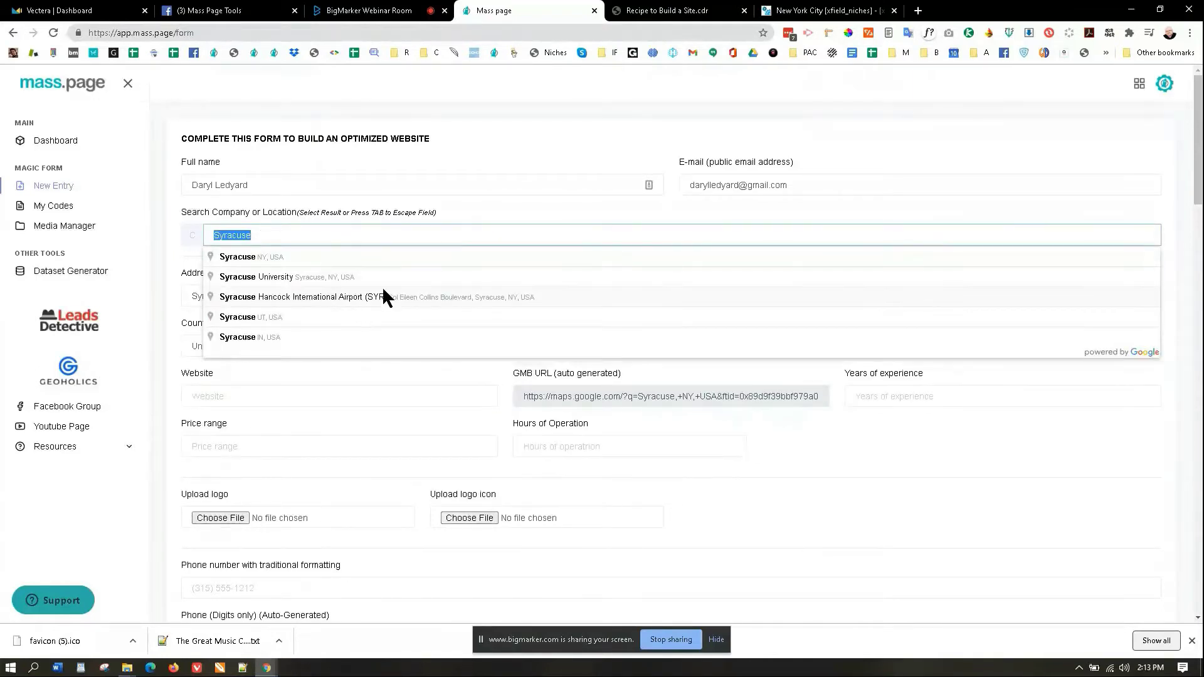
{"action": "type", "text": "My Business"}
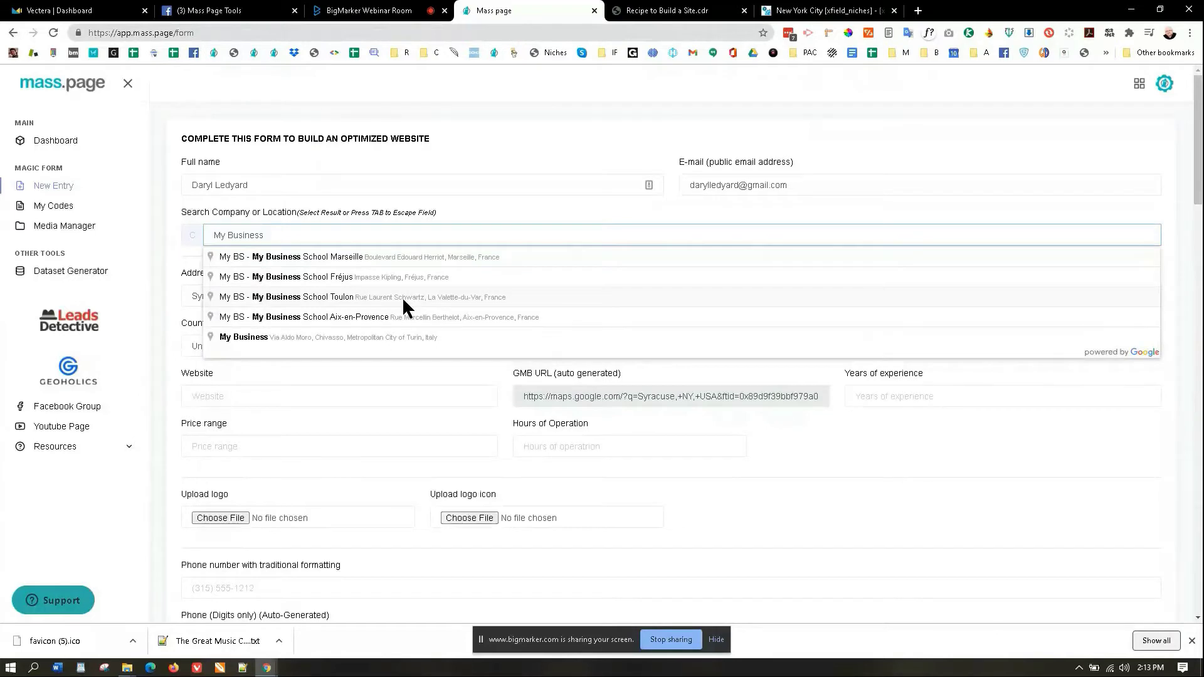
{"action": "key", "text": "Tab"}
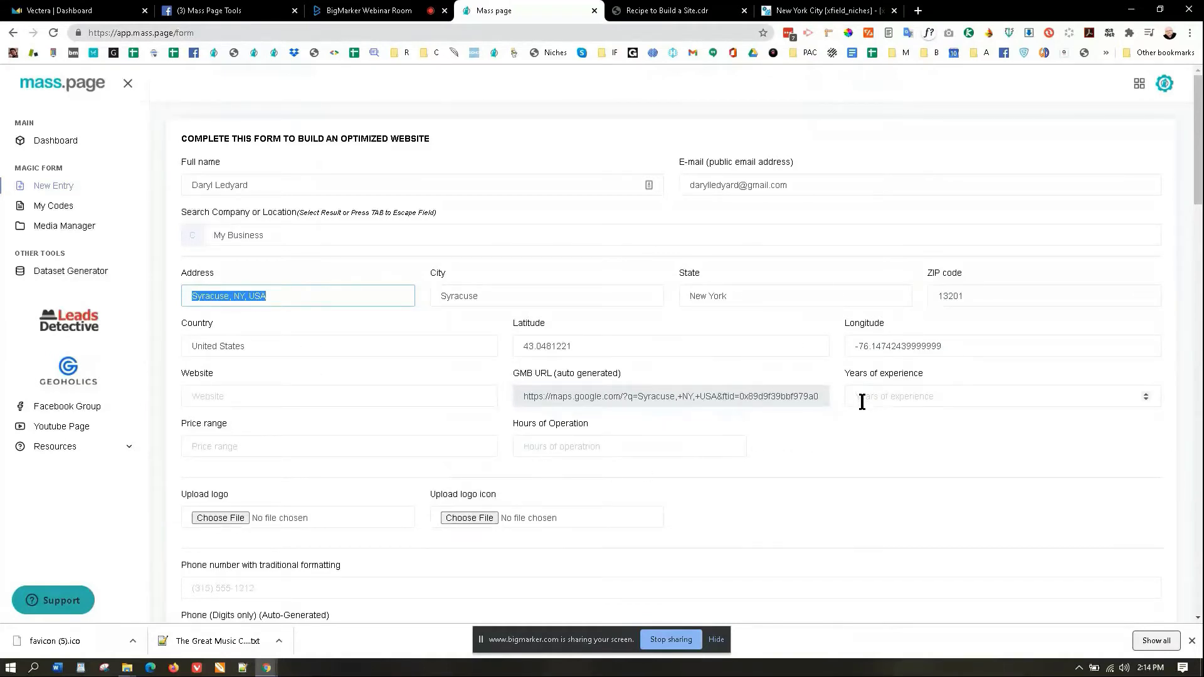
{"action": "left_click", "coordinate": [230, 396]}
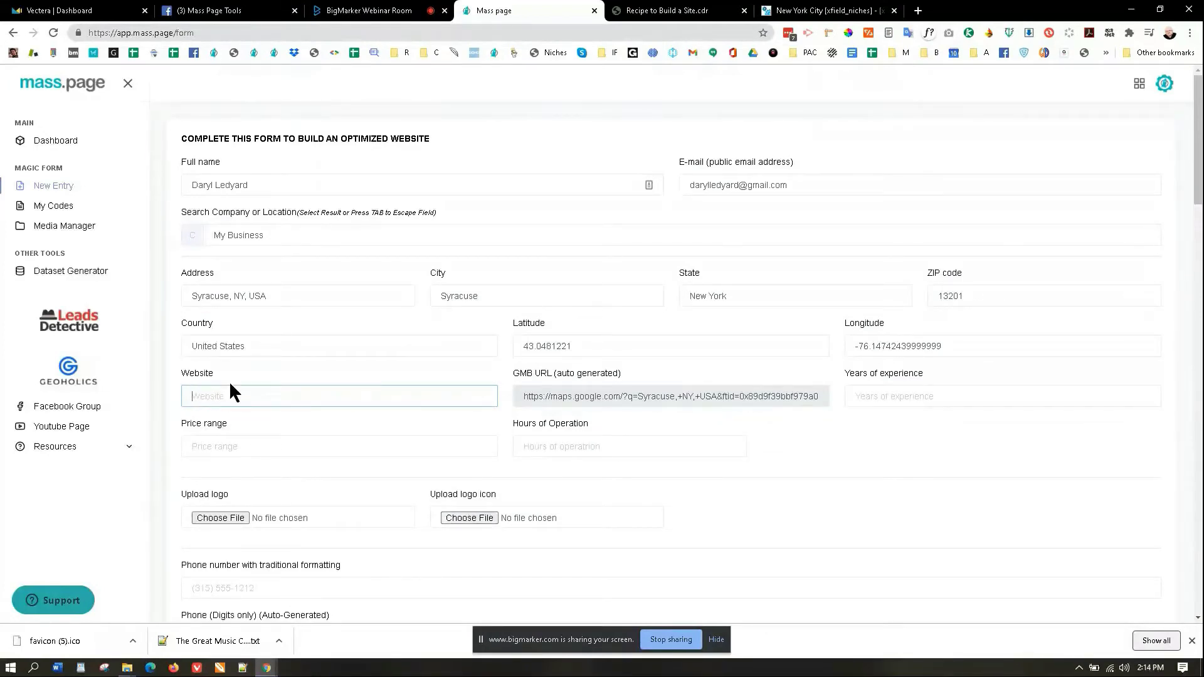
{"action": "type", "text": "https://mybusiness.cpm"}
{"action": "key", "text": "BackSpace"}
{"action": "key", "text": "BackSpace"}
{"action": "type", "text": "o"}
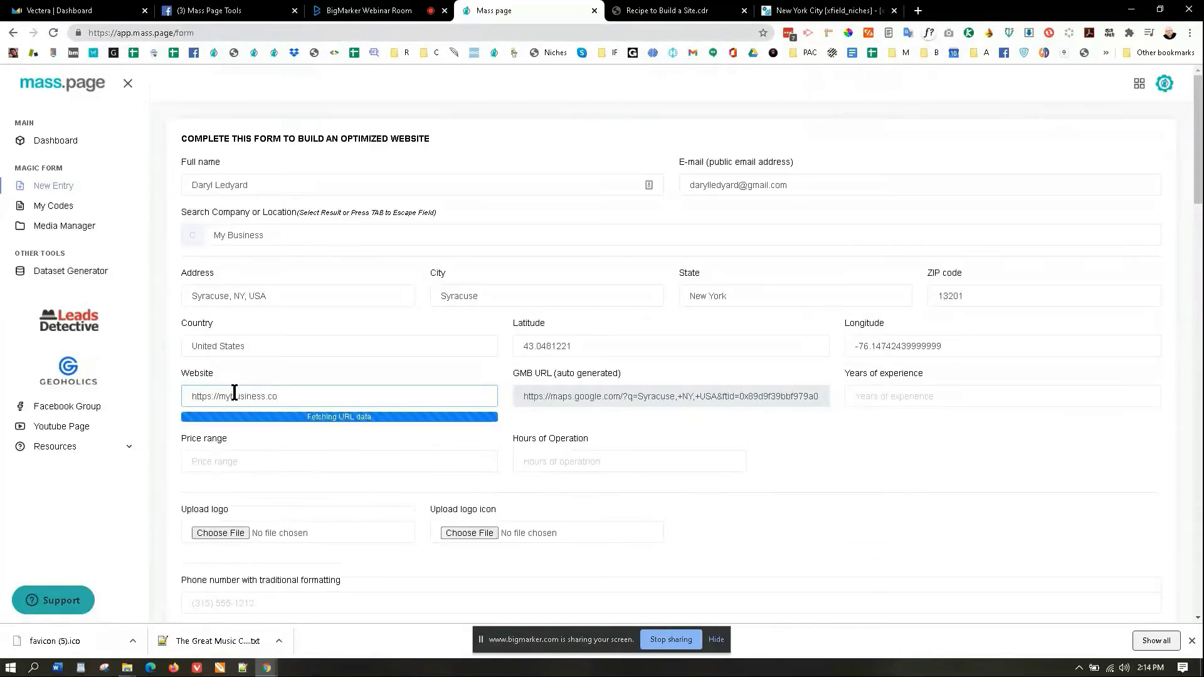
{"action": "key", "text": "Tab"}
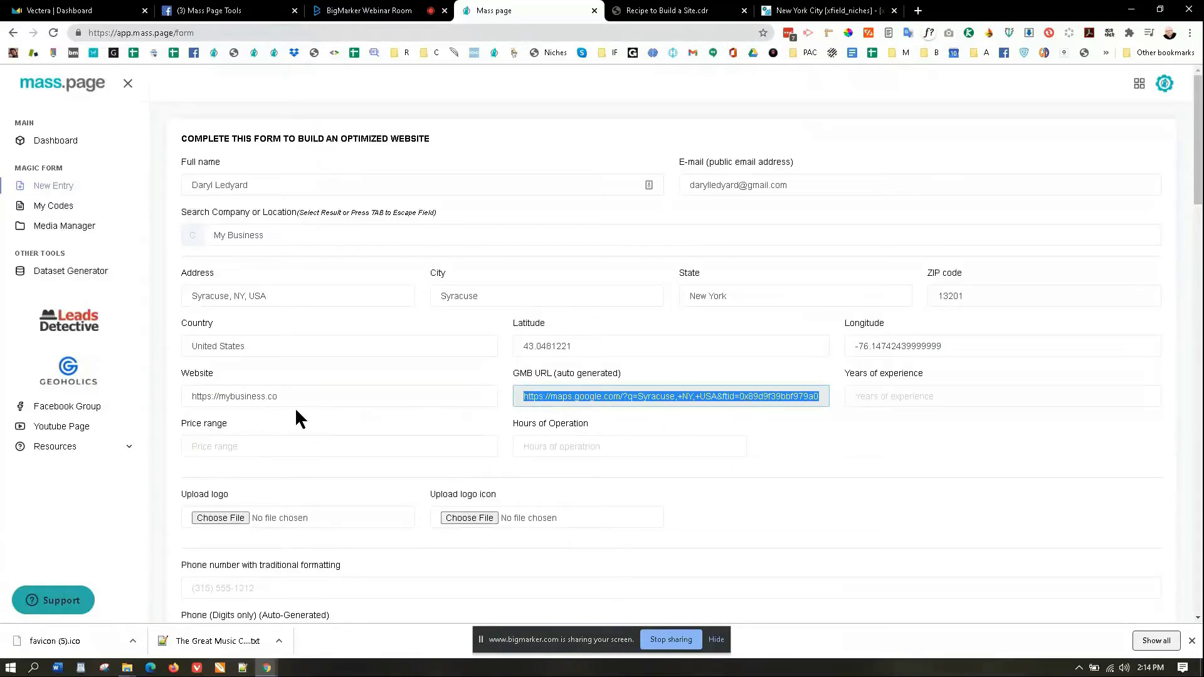
{"action": "scroll", "coordinate": [304, 444], "scroll_direction": "down", "scroll_amount": 8}
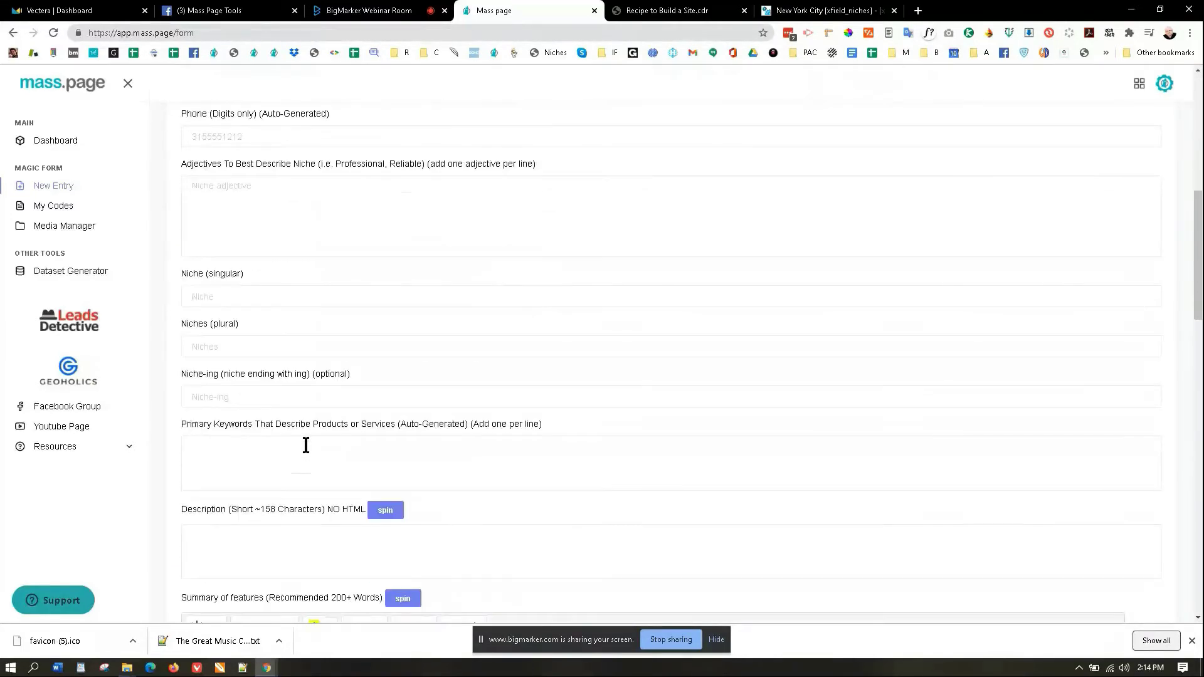
{"action": "scroll", "coordinate": [305, 444], "scroll_direction": "up", "scroll_amount": 8}
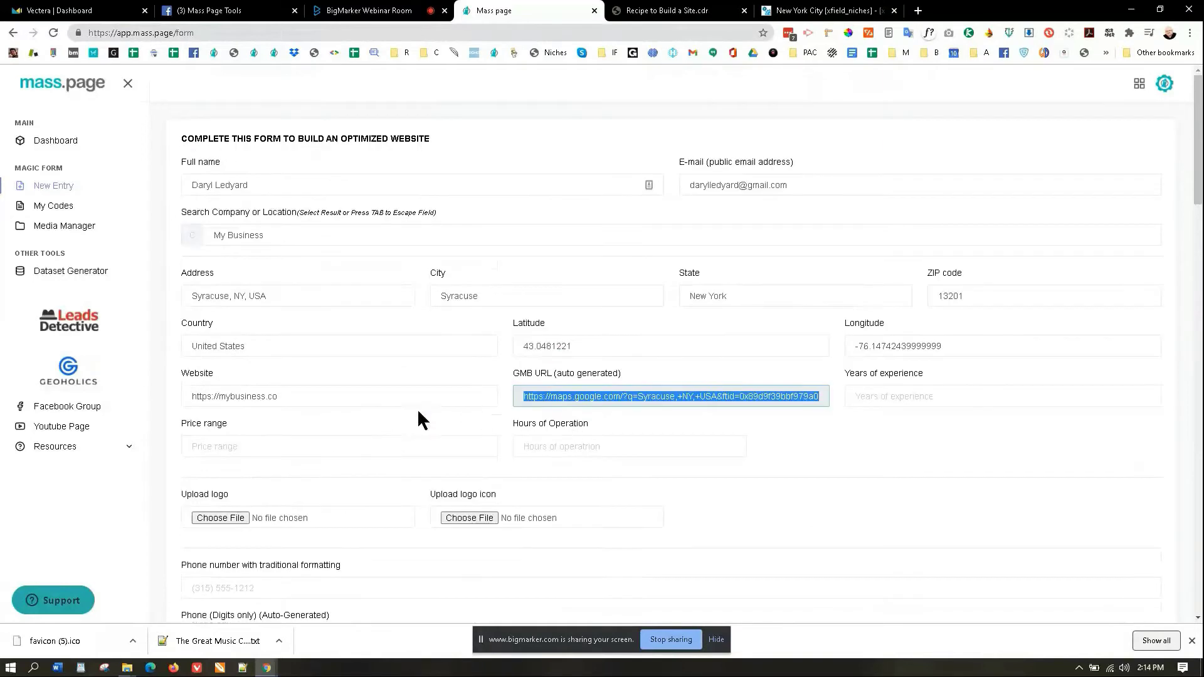
{"action": "left_click", "coordinate": [309, 396]}
{"action": "left_click_drag", "start_coordinate": [309, 394], "coordinate": [188, 397]}
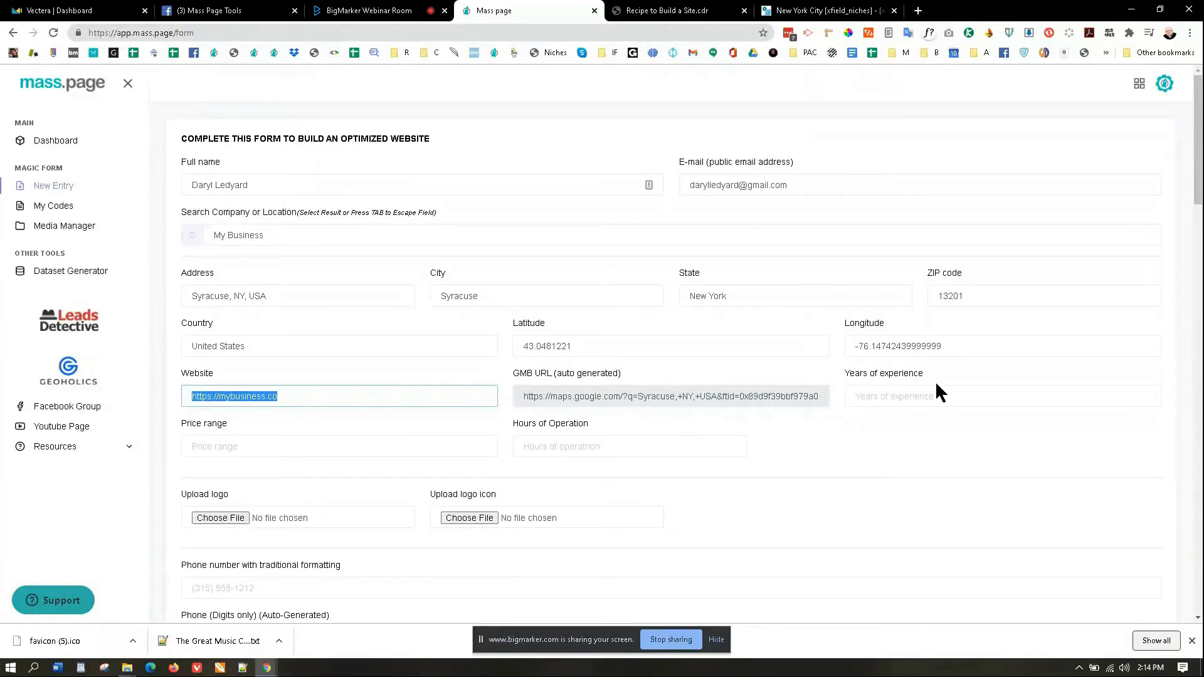
Step: Set years of experience to 25, the price range to $2500 and the hours of operation to 9am - 5pm
{"action": "left_click", "coordinate": [895, 396]}
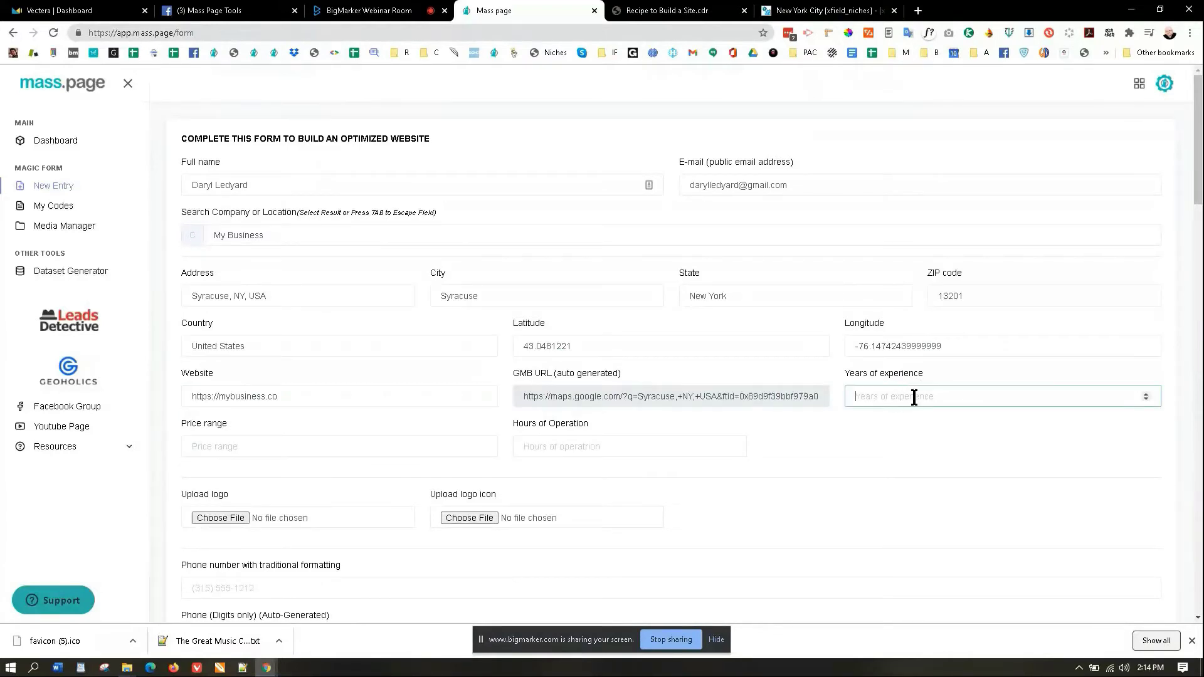
{"action": "type", "text": "25"}
{"action": "left_click", "coordinate": [247, 449]}
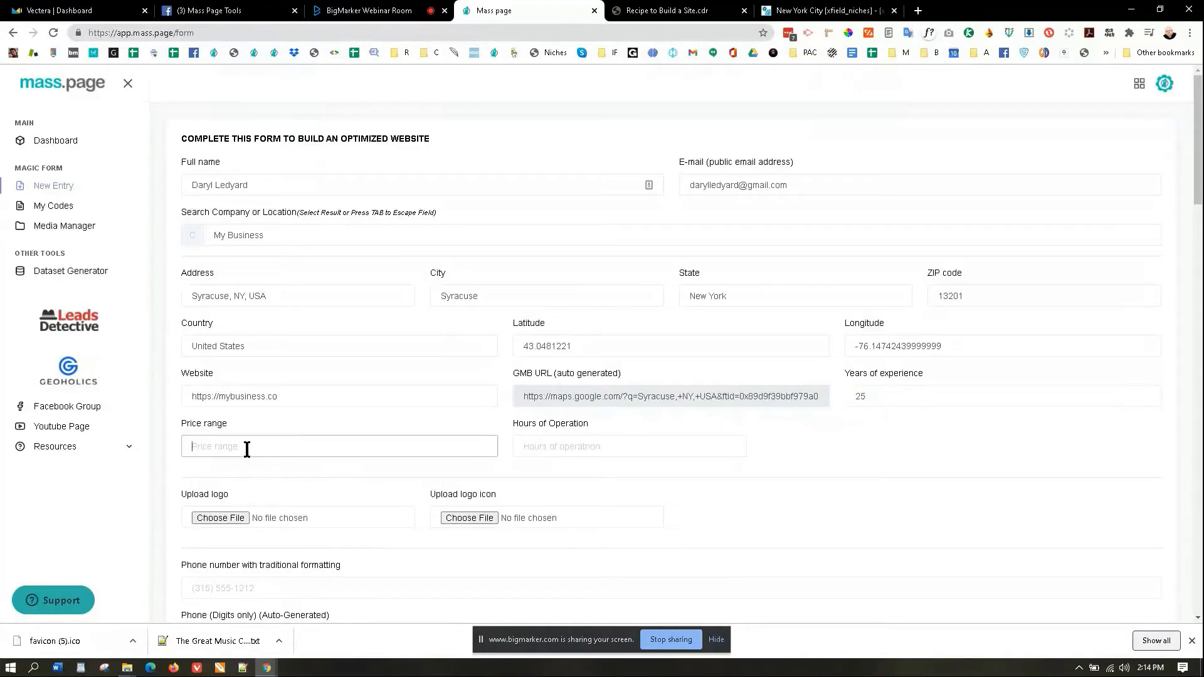
{"action": "type", "text": "$25000"}
{"action": "key", "text": "BackSpace"}
{"action": "type", "text": "0"}
{"action": "key", "text": "Tab"}
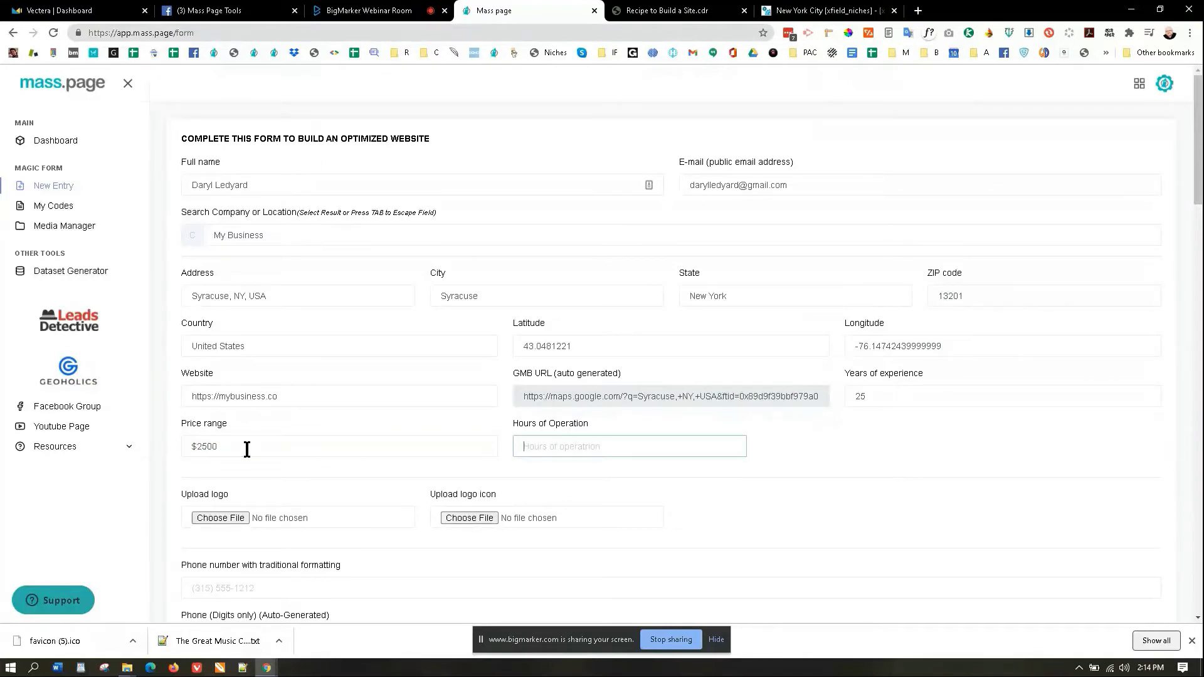
{"action": "type", "text": "9am - 5pm"}
Step: Search the company or location field for 111 and fill the address details from the Milwaukee, WI result
{"action": "left_click", "coordinate": [273, 235]}
{"action": "triple_click", "coordinate": [273, 235]}
{"action": "type", "text": "111"}
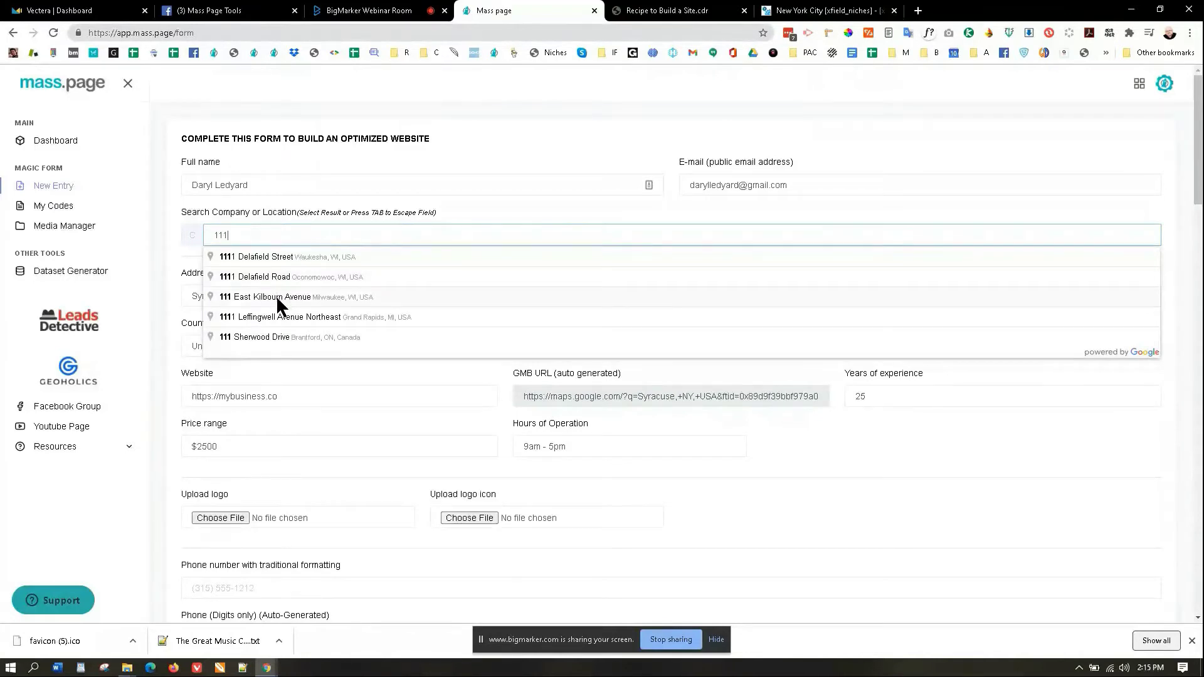
{"action": "left_click", "coordinate": [276, 295]}
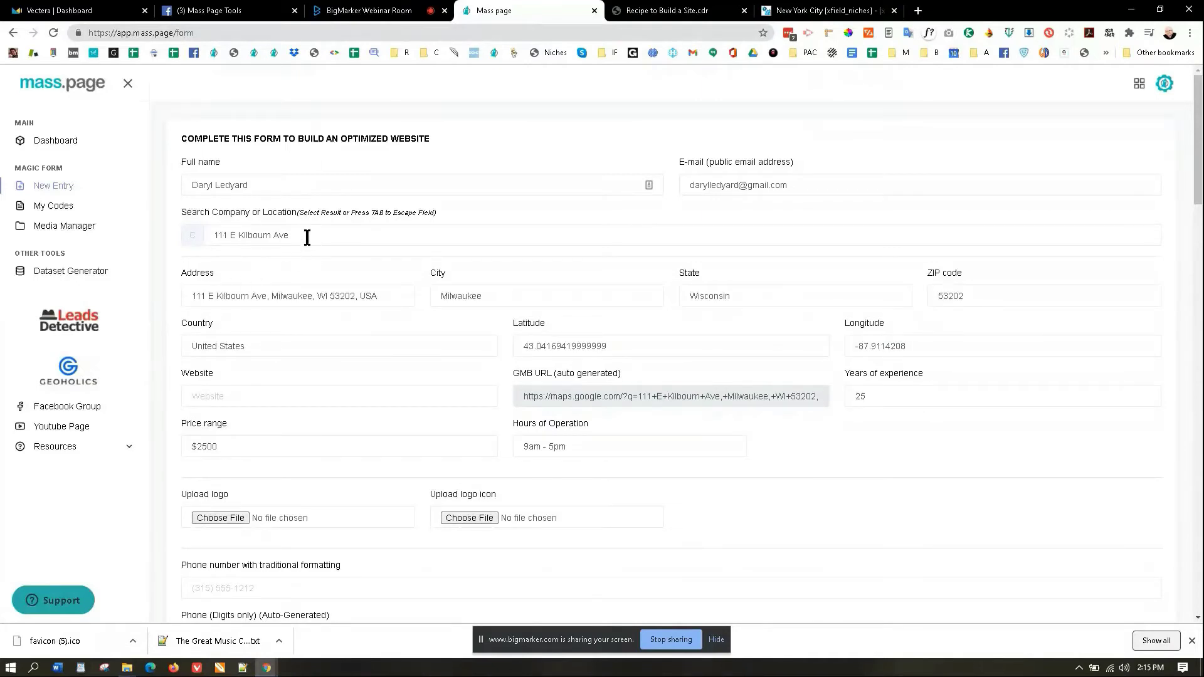
Step: Replace the street address in the company search field with My Business, keeping the Milwaukee address details
{"action": "left_click_drag", "start_coordinate": [307, 238], "coordinate": [201, 235]}
{"action": "type", "text": "My"}
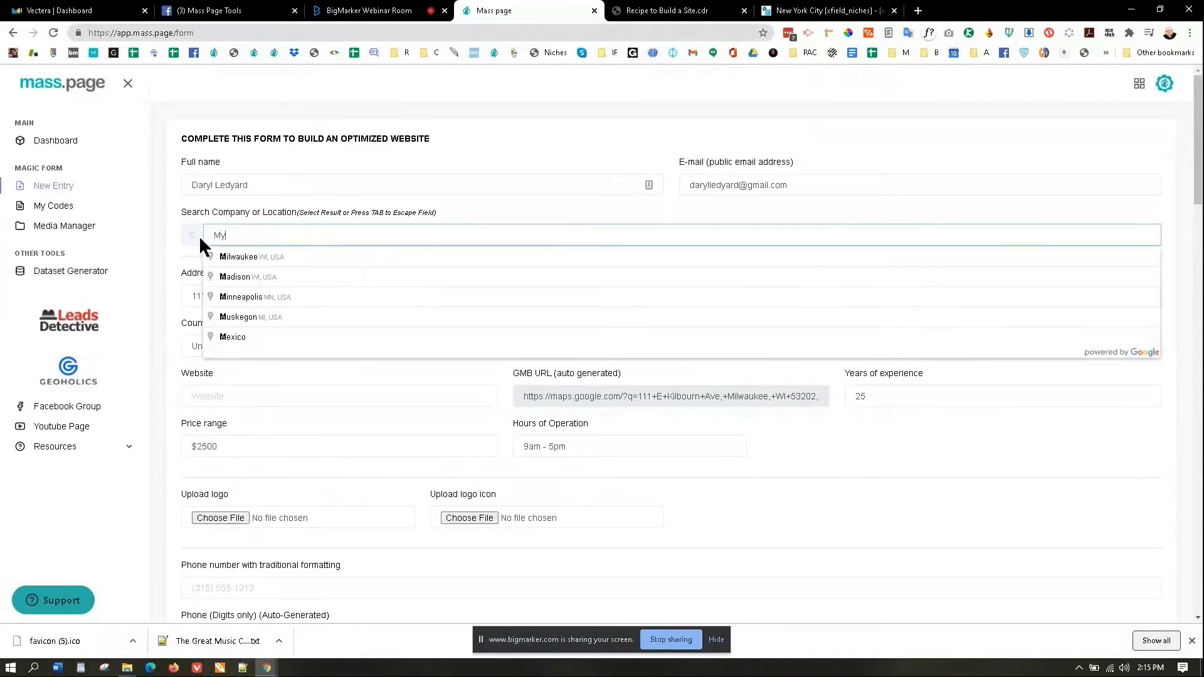
{"action": "type", "text": " Business"}
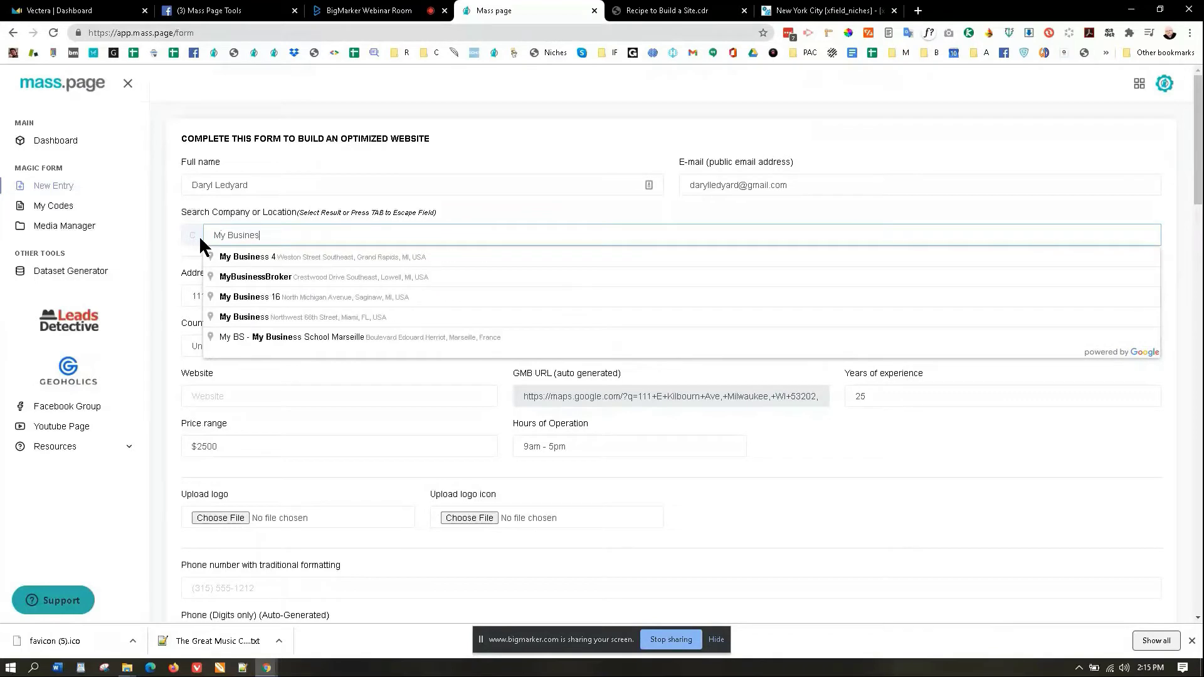
{"action": "key", "text": "Tab"}
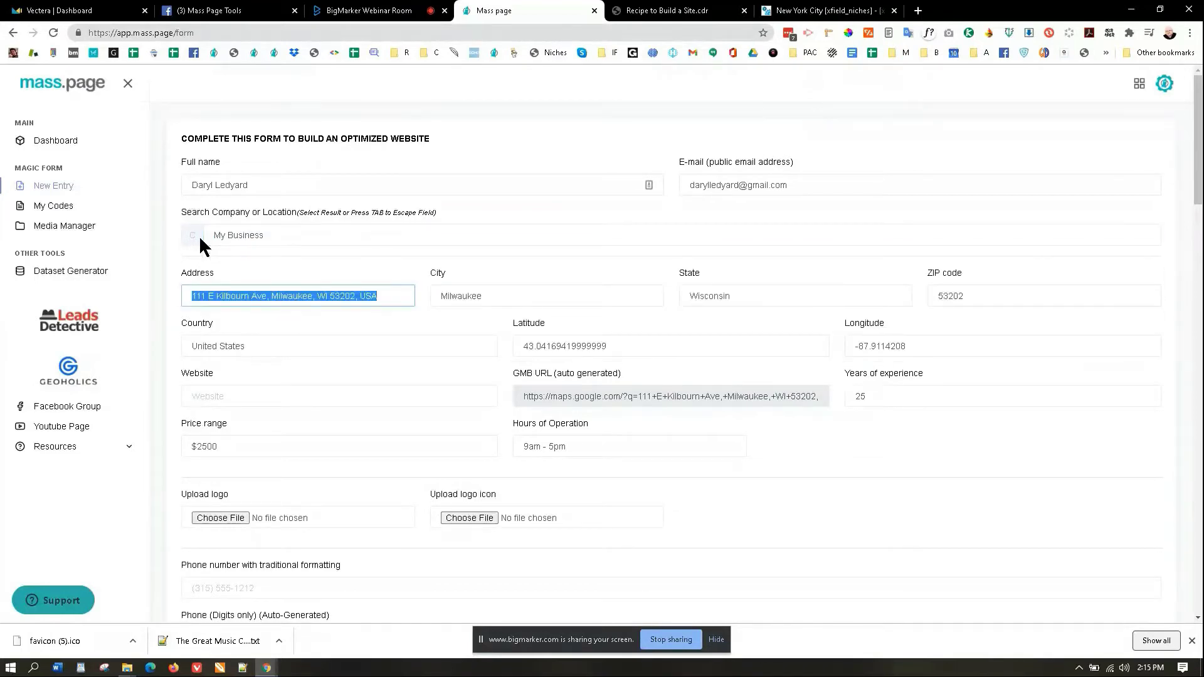
{"action": "left_click", "coordinate": [225, 394]}
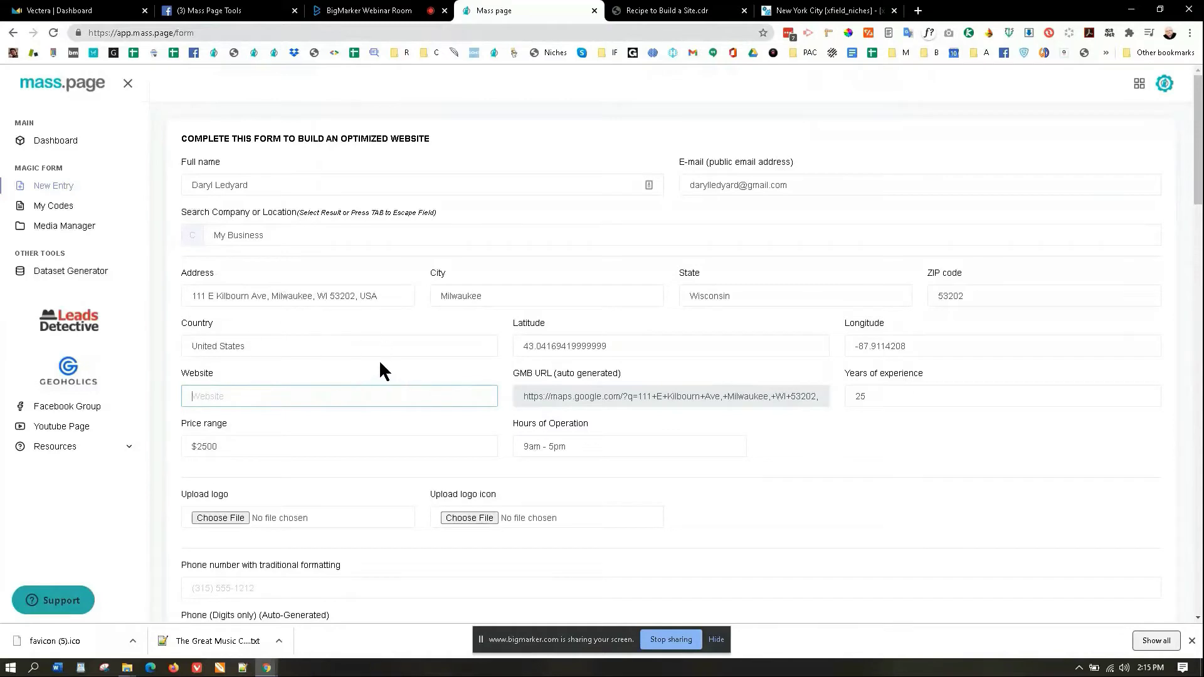
Step: Search the company field for my business and fill the location details from the My Business 16 result in Saginaw, MI
{"action": "left_click_drag", "start_coordinate": [276, 236], "coordinate": [196, 232]}
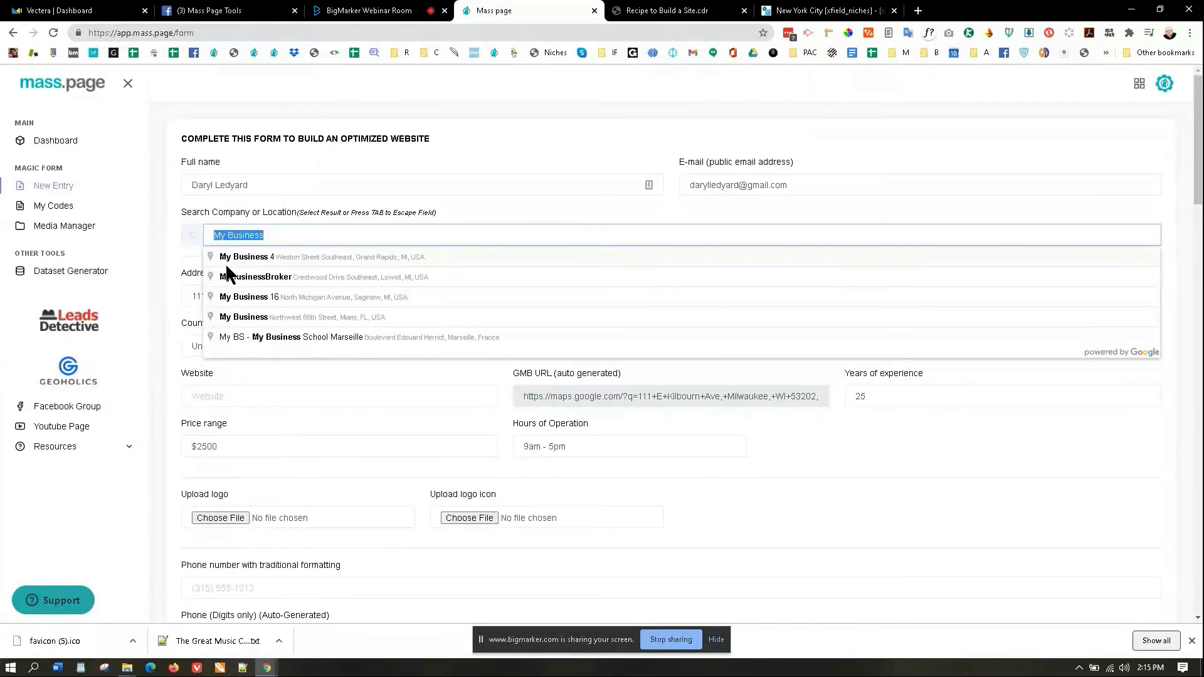
{"action": "key", "text": "BackSpace"}
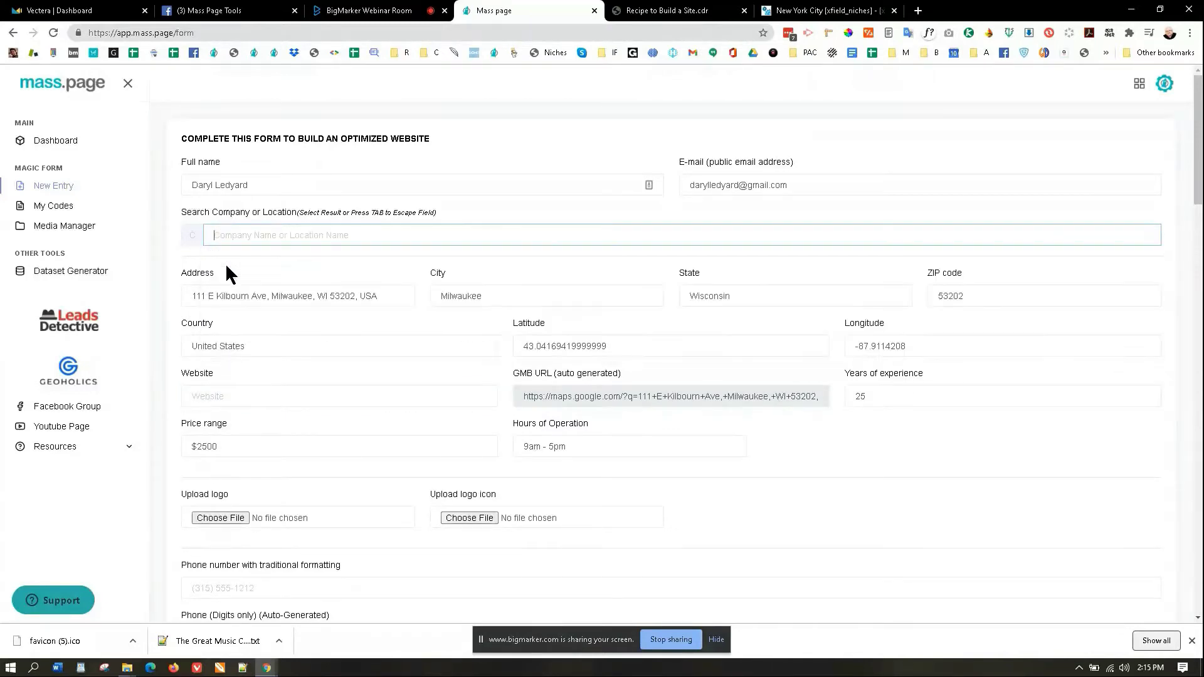
{"action": "type", "text": "my bus"}
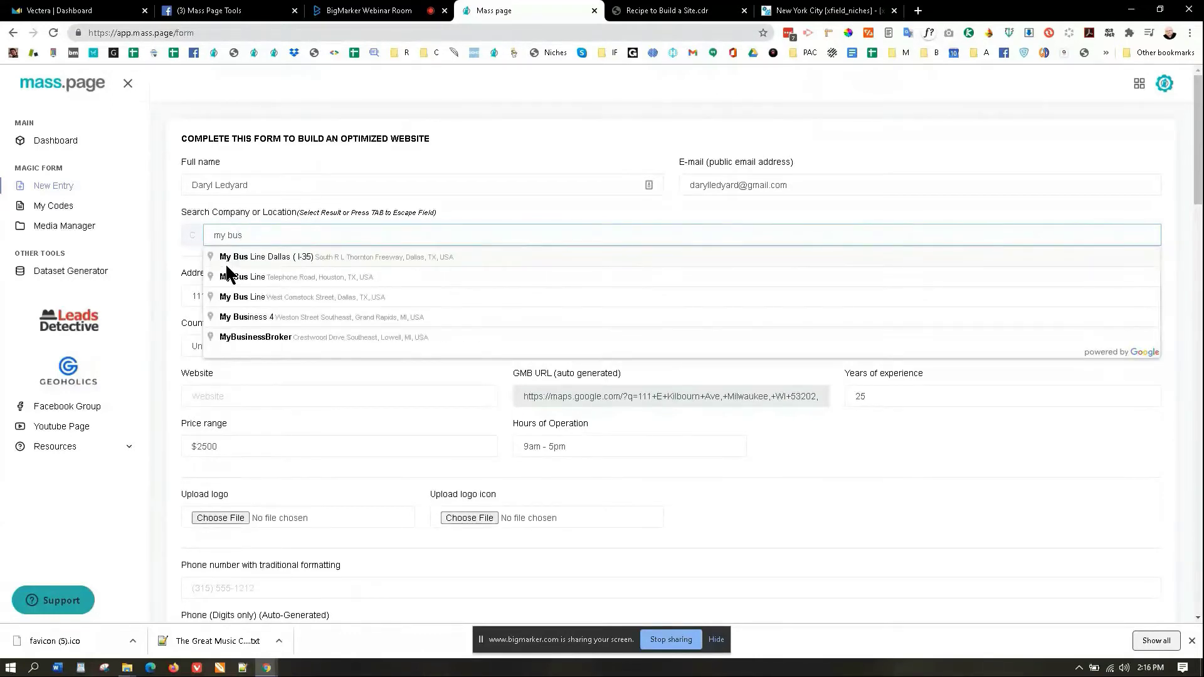
{"action": "type", "text": "iness"}
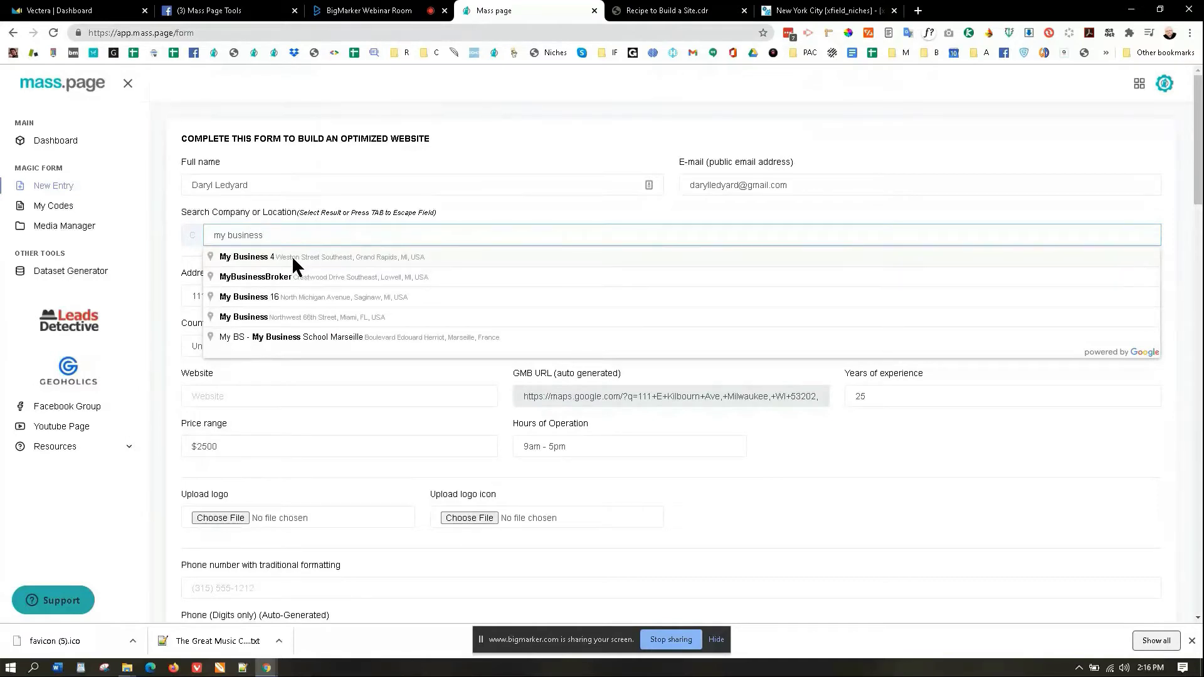
{"action": "left_click", "coordinate": [277, 296]}
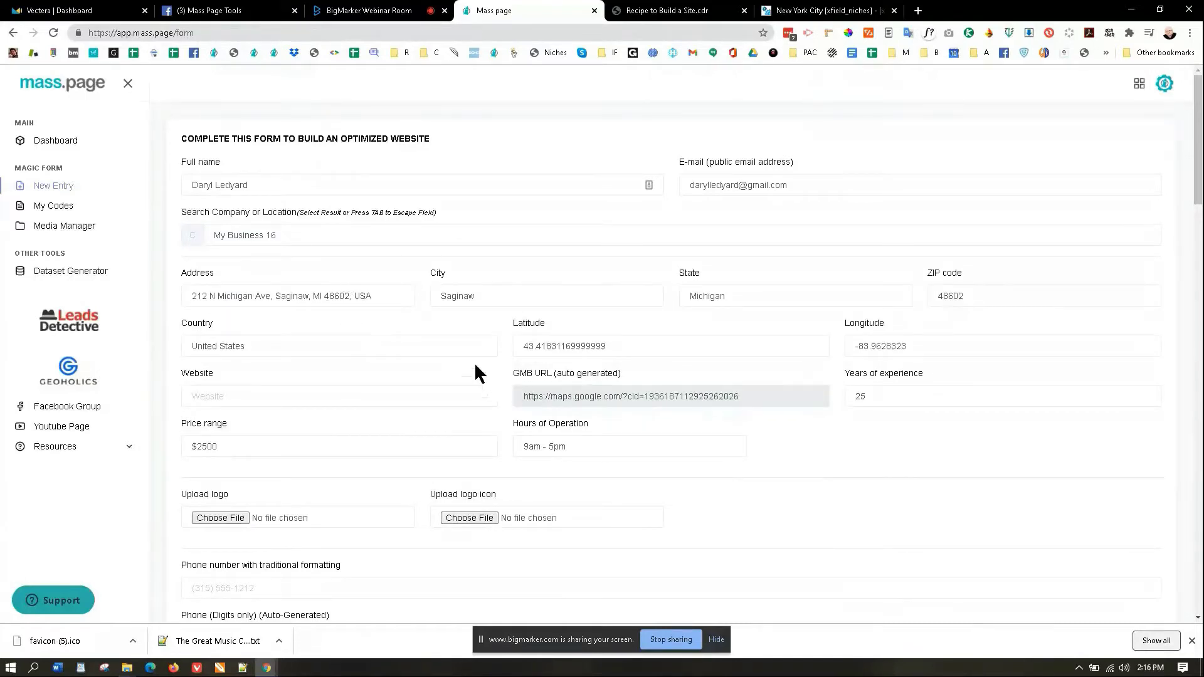
{"action": "left_click", "coordinate": [284, 237]}
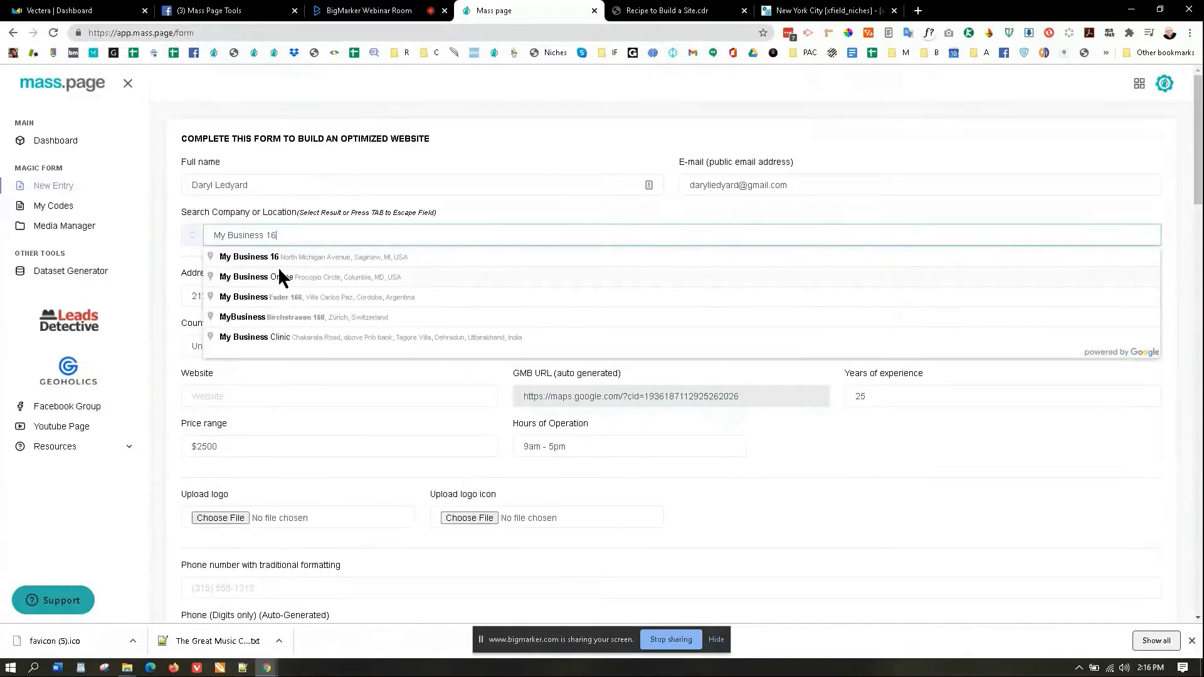
Step: Fill the location details from the My Business Online result in Columbia, MD, and from the My business online de chile santiago result
{"action": "left_click", "coordinate": [276, 276]}
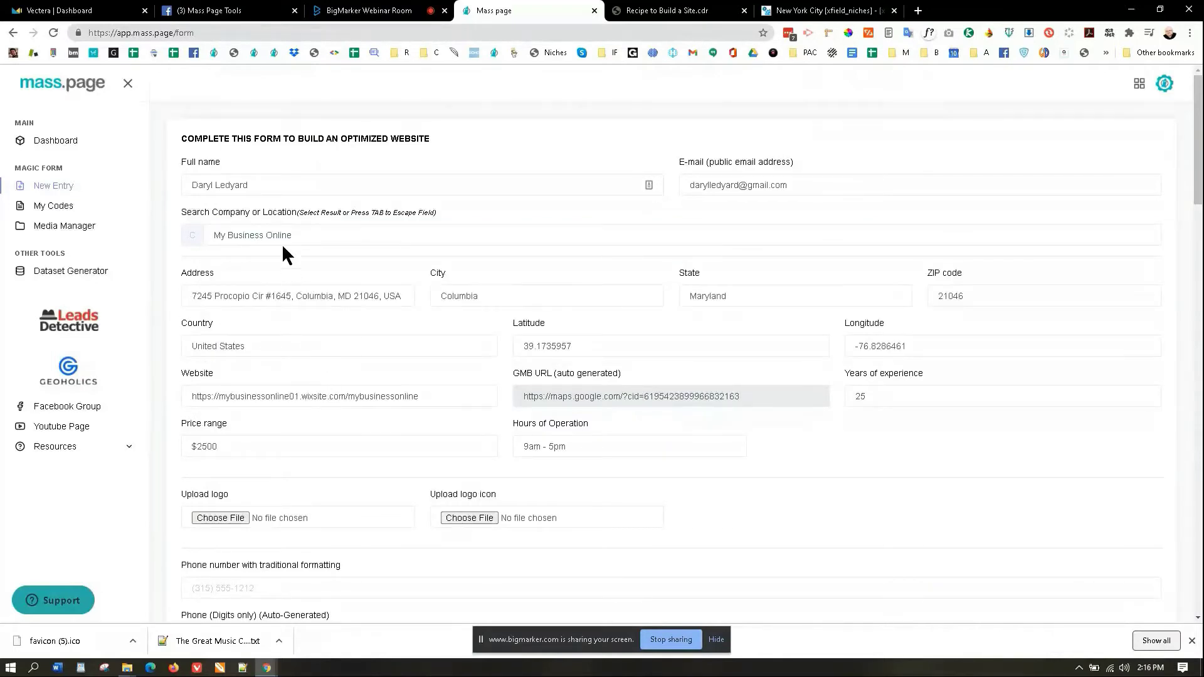
{"action": "left_click", "coordinate": [300, 236]}
{"action": "left_click", "coordinate": [278, 337]}
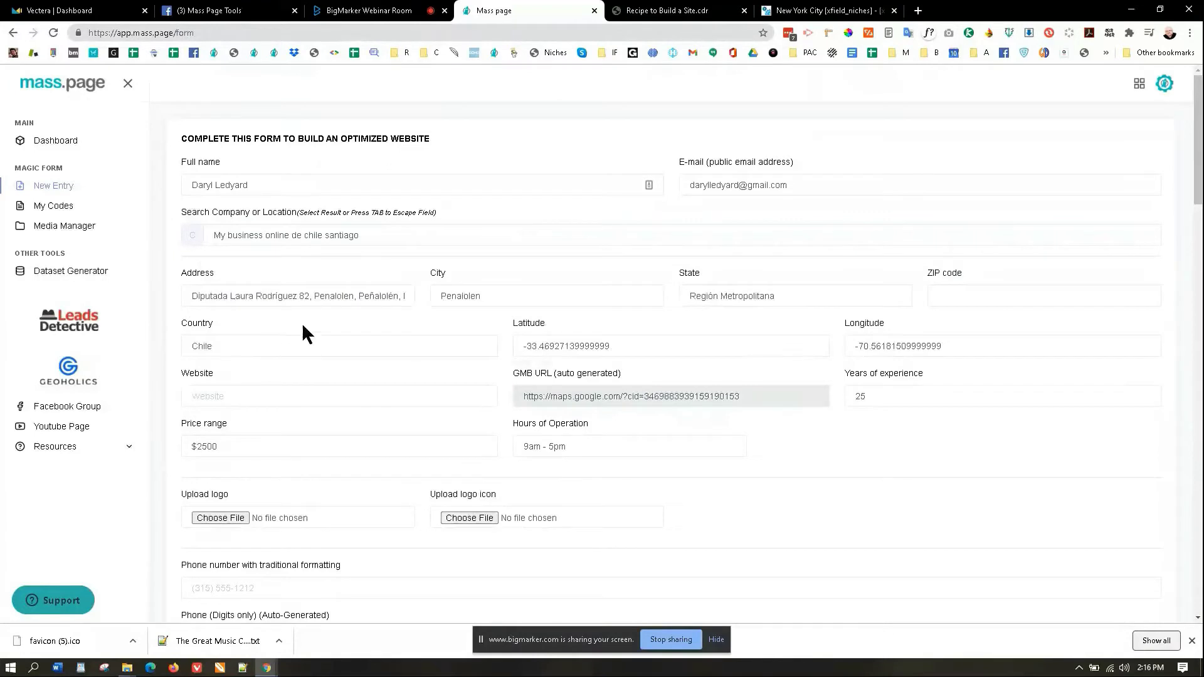
Step: Shorten the company search to My business and fill the location and website details from the My Business College result in Sydney, Australia
{"action": "left_click", "coordinate": [298, 238]}
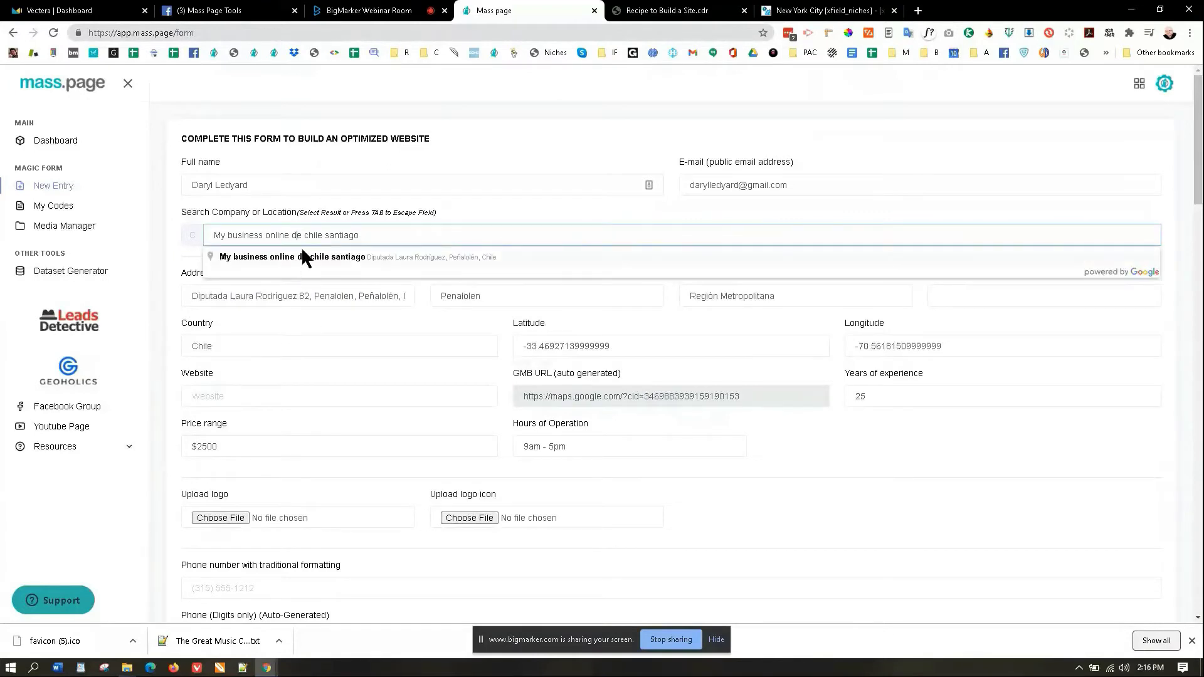
{"action": "left_click_drag", "start_coordinate": [286, 236], "coordinate": [402, 241]}
{"action": "key", "text": "BackSpace"}
{"action": "key", "text": "BackSpace"}
{"action": "key", "text": "BackSpace"}
{"action": "key", "text": "BackSpace"}
{"action": "key", "text": "BackSpace"}
{"action": "key", "text": "BackSpace"}
{"action": "key", "text": "BackSpace"}
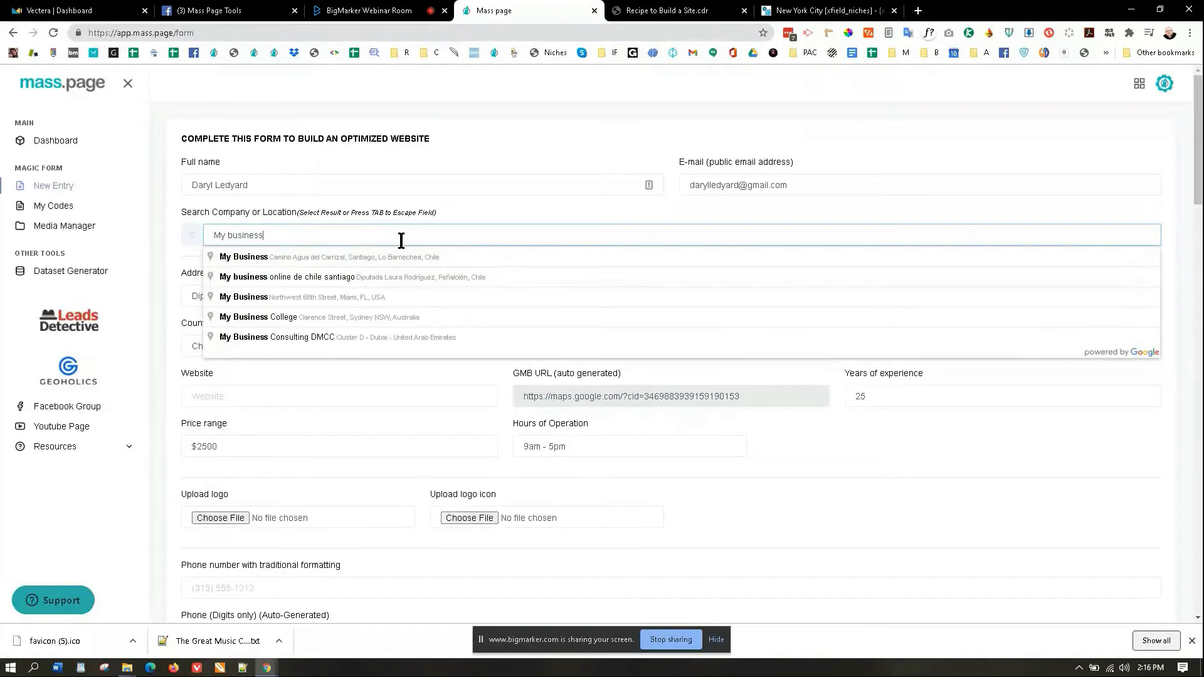
{"action": "left_click", "coordinate": [312, 318]}
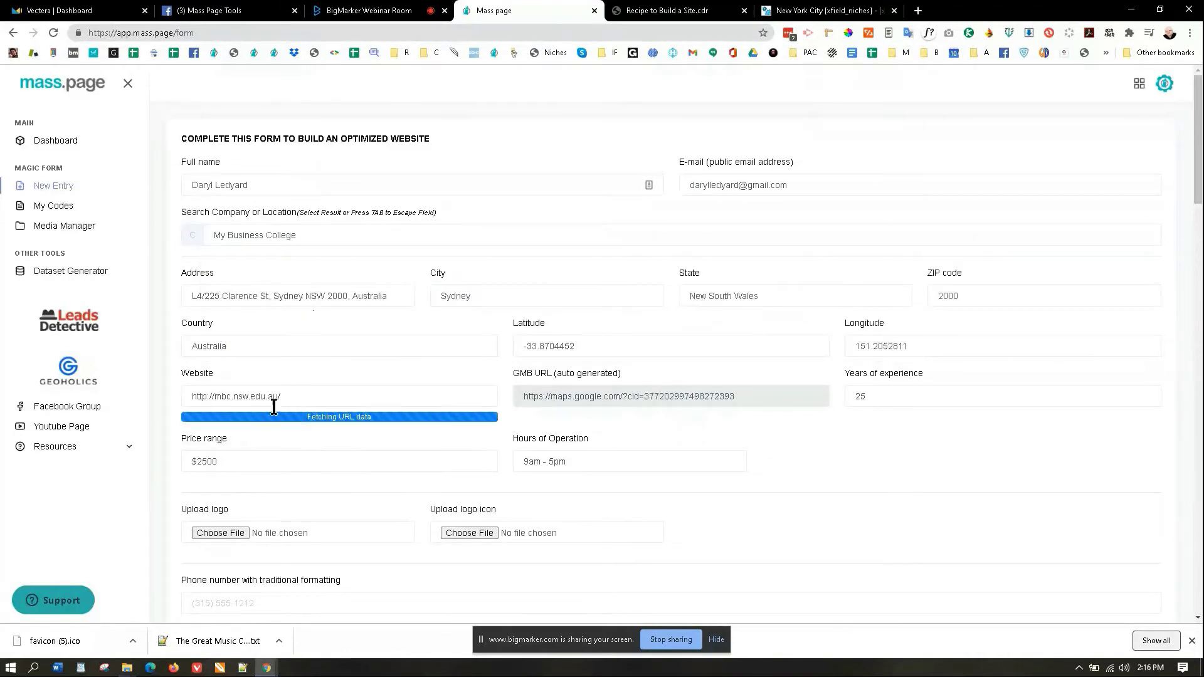
Step: Examine the entry form's fields from the company and location details through logo uploads, phone, niche and keywords to the description and features summary
{"action": "scroll", "coordinate": [293, 403], "scroll_direction": "down", "scroll_amount": 1}
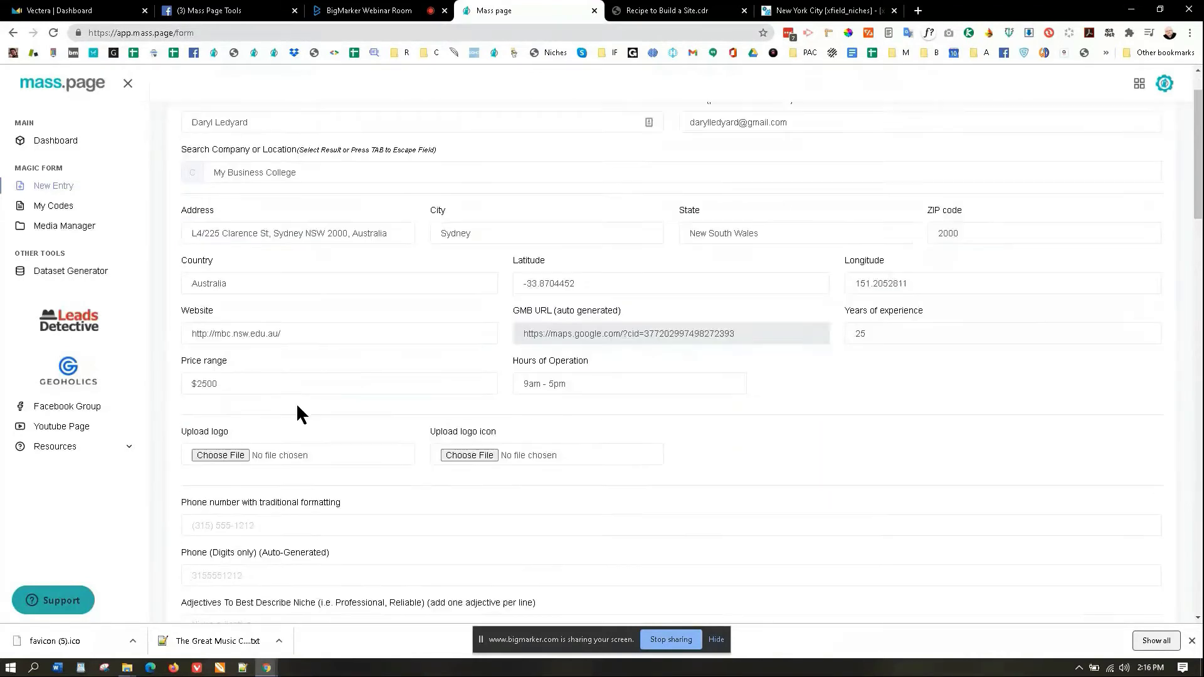
{"action": "scroll", "coordinate": [370, 408], "scroll_direction": "down", "scroll_amount": 11}
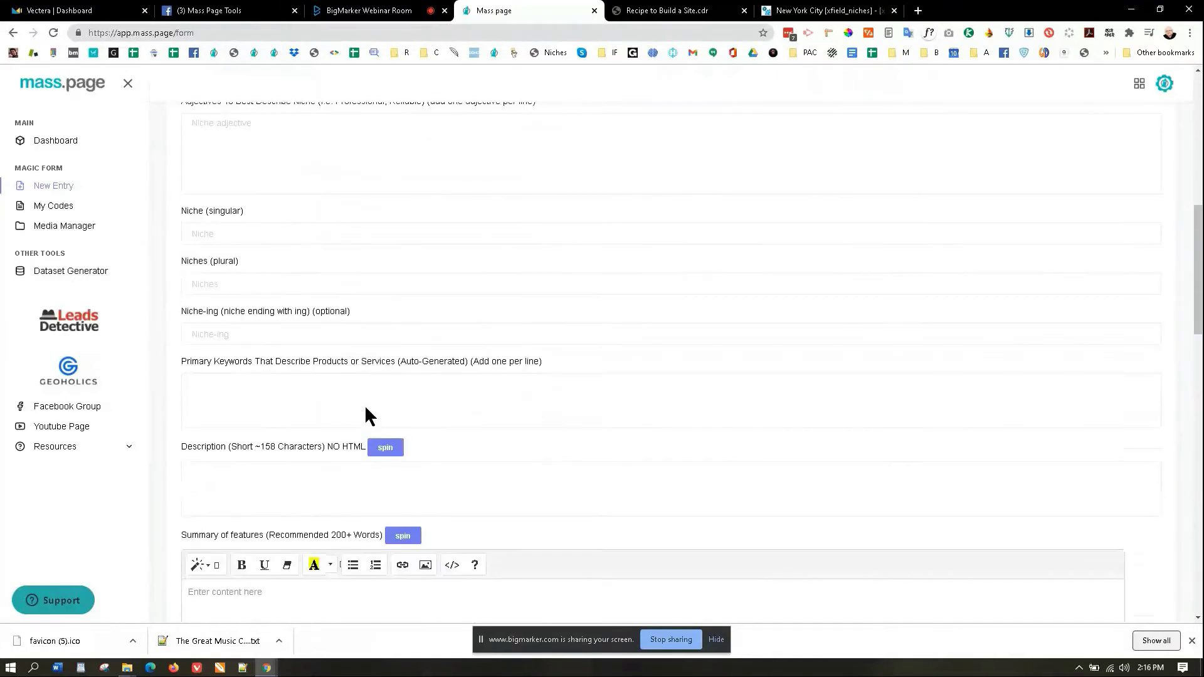
{"action": "scroll", "coordinate": [326, 402], "scroll_direction": "up", "scroll_amount": 2}
{"action": "scroll", "coordinate": [222, 319], "scroll_direction": "up", "scroll_amount": 1}
{"action": "scroll", "coordinate": [220, 339], "scroll_direction": "down", "scroll_amount": 1}
{"action": "scroll", "coordinate": [218, 358], "scroll_direction": "up", "scroll_amount": 3}
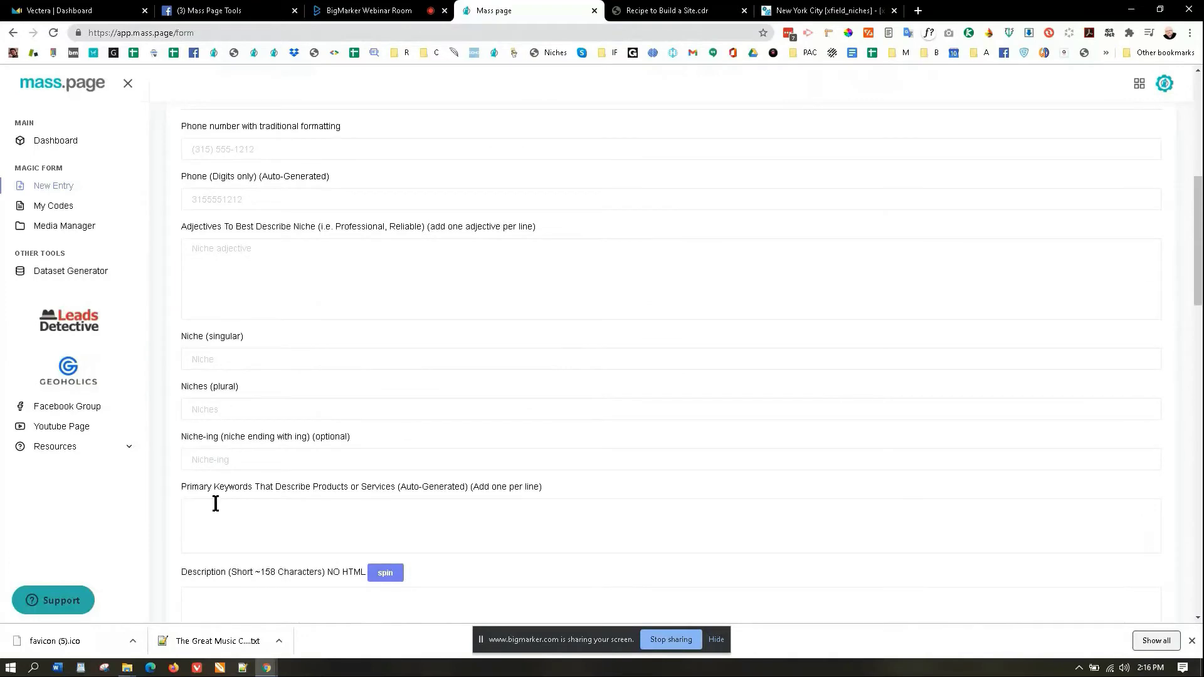
{"action": "scroll", "coordinate": [210, 489], "scroll_direction": "down", "scroll_amount": 1}
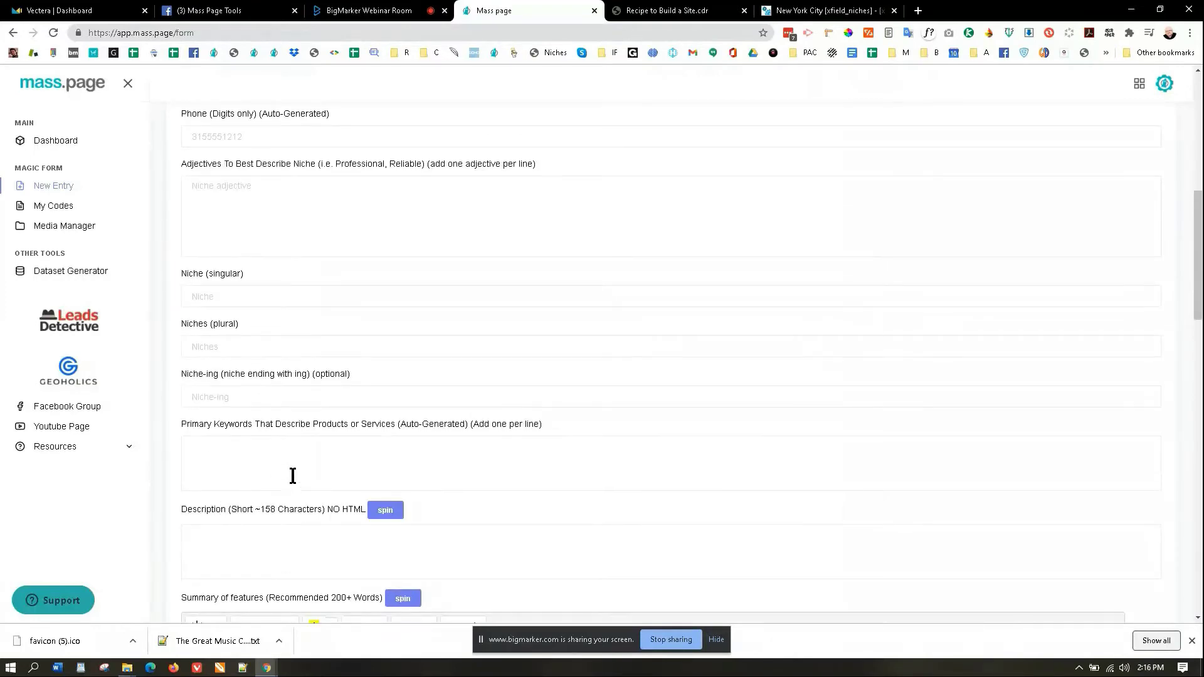
{"action": "scroll", "coordinate": [342, 404], "scroll_direction": "up", "scroll_amount": 5}
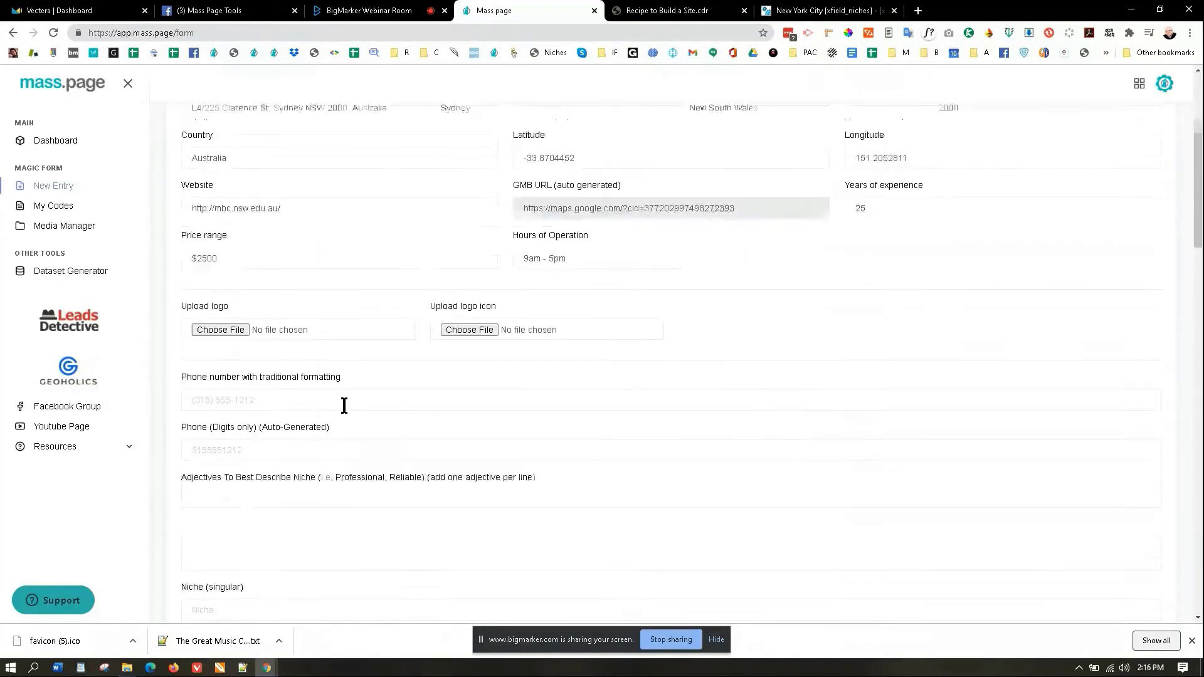
{"action": "scroll", "coordinate": [357, 417], "scroll_direction": "up", "scroll_amount": 2}
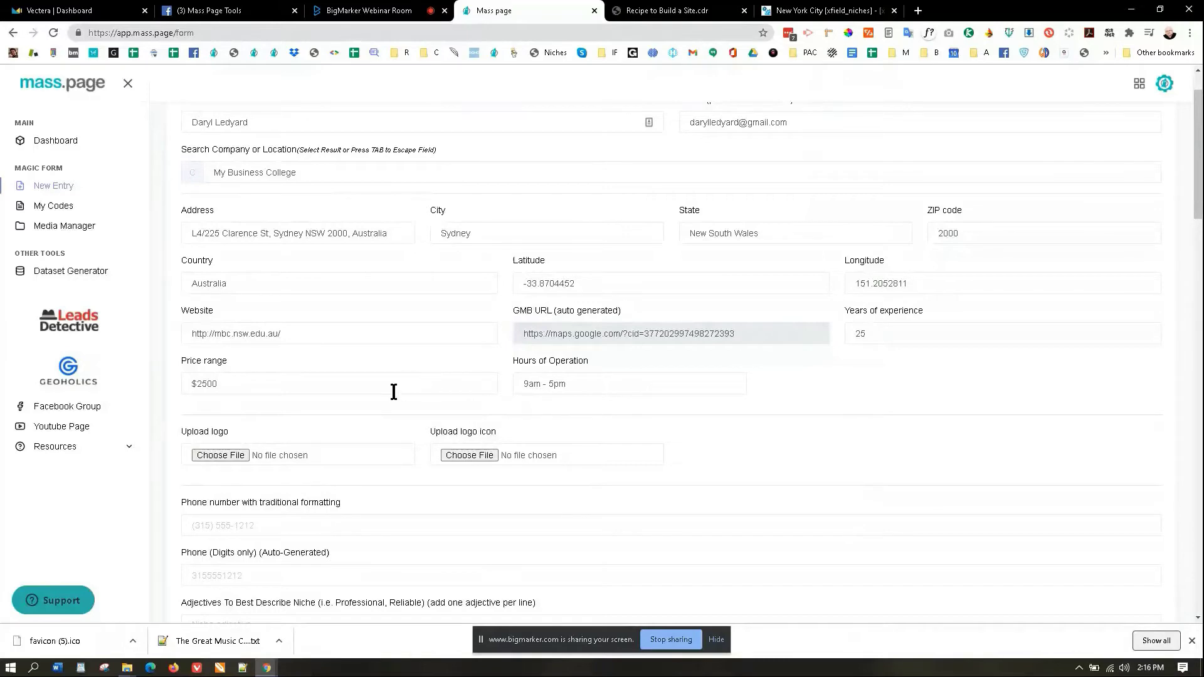
{"action": "scroll", "coordinate": [332, 386], "scroll_direction": "down", "scroll_amount": 1}
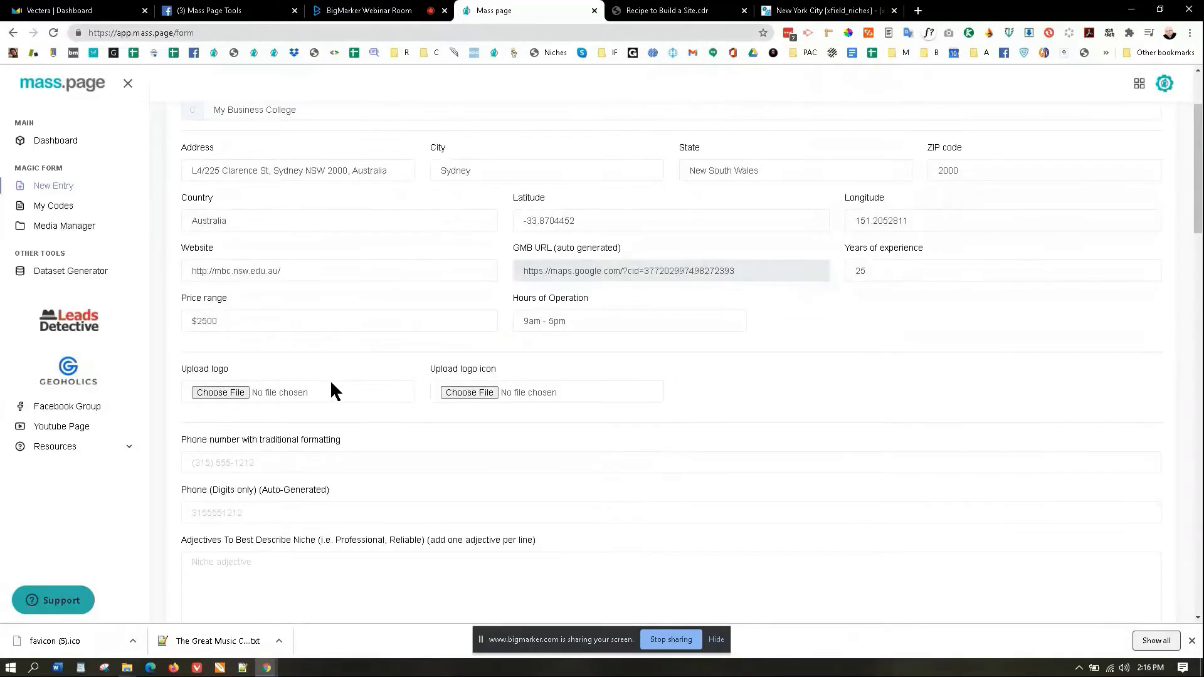
{"action": "scroll", "coordinate": [331, 382], "scroll_direction": "down", "scroll_amount": 1}
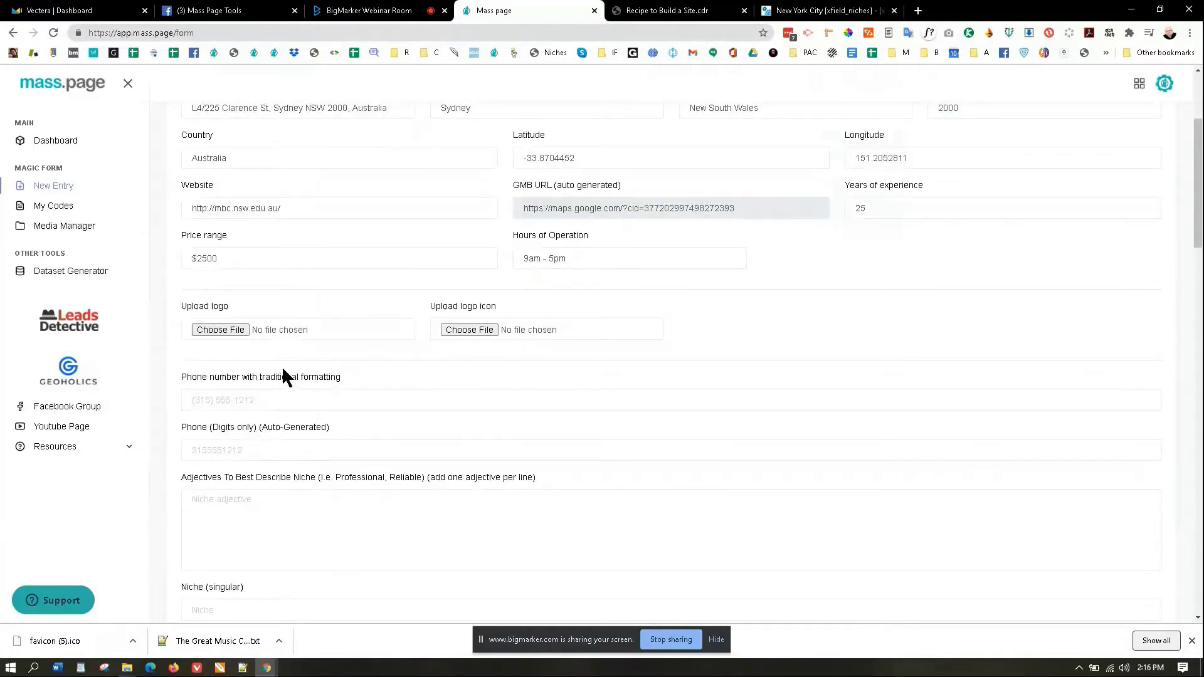
{"action": "scroll", "coordinate": [282, 377], "scroll_direction": "up", "scroll_amount": 1}
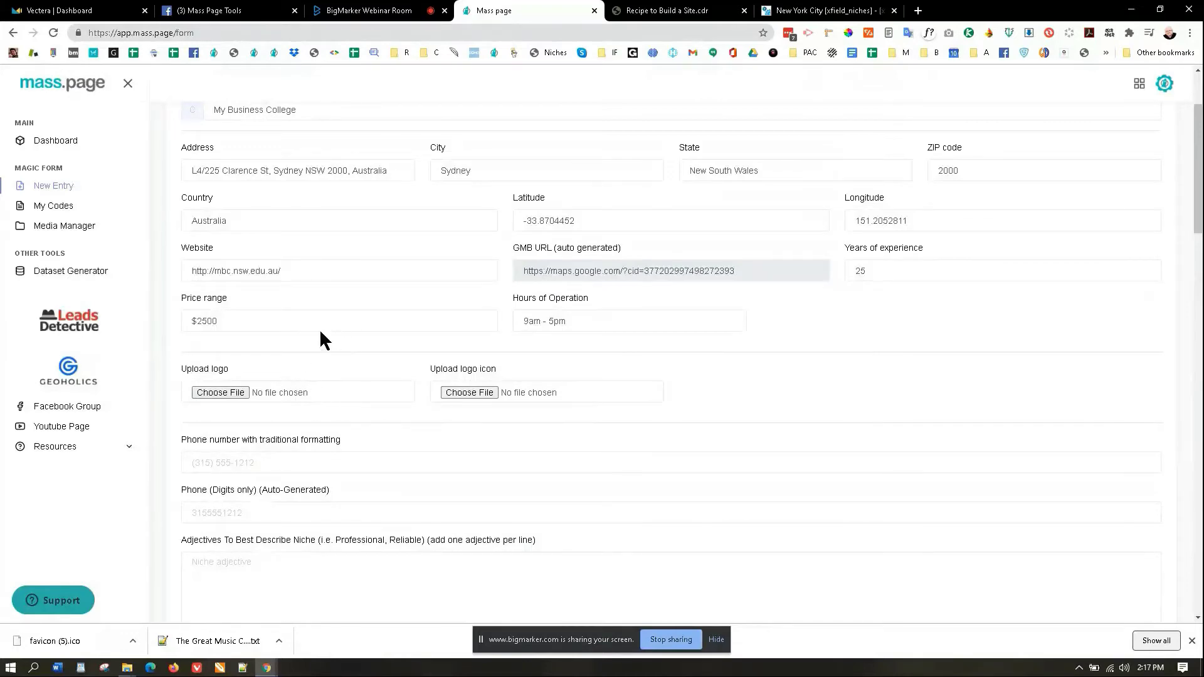
{"action": "scroll", "coordinate": [362, 320], "scroll_direction": "up", "scroll_amount": 2}
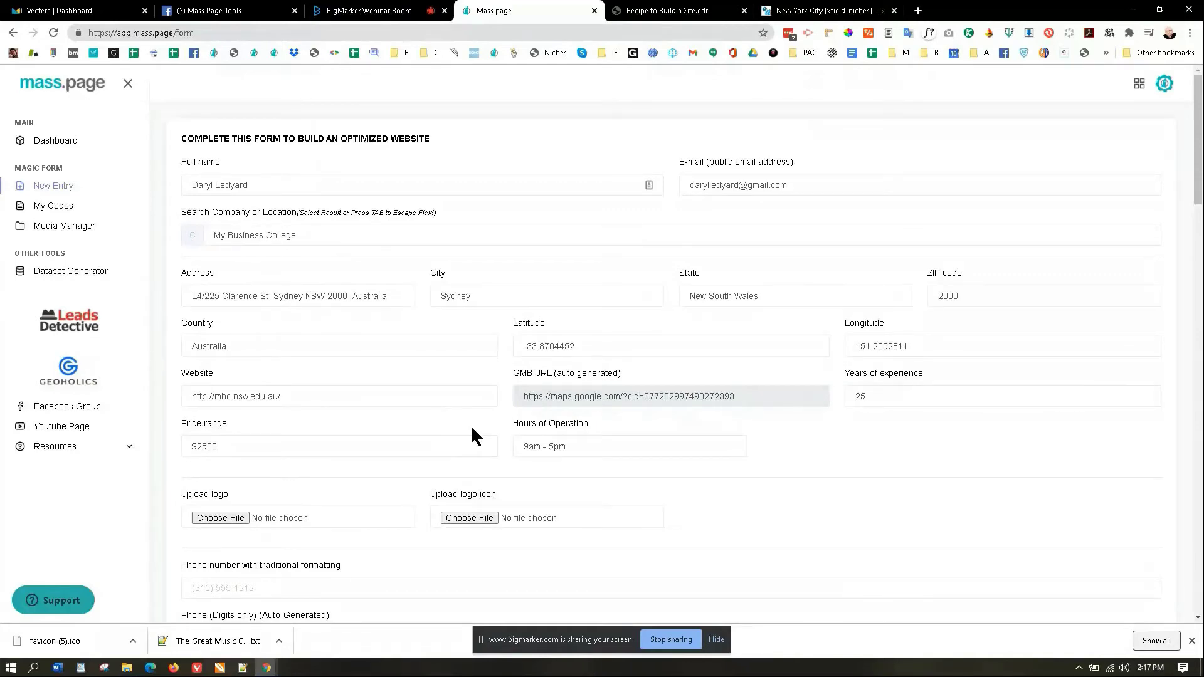
{"action": "scroll", "coordinate": [471, 422], "scroll_direction": "down", "scroll_amount": 2}
{"action": "scroll", "coordinate": [342, 461], "scroll_direction": "down", "scroll_amount": 1}
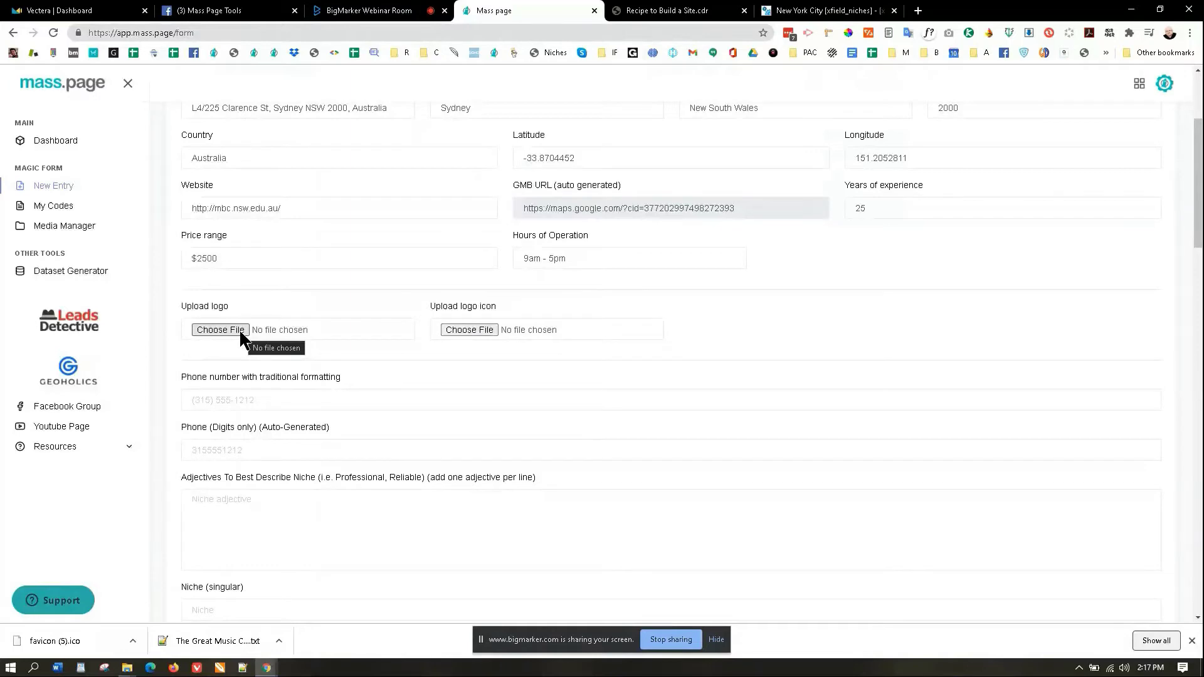
{"action": "scroll", "coordinate": [240, 339], "scroll_direction": "up", "scroll_amount": 2}
{"action": "scroll", "coordinate": [234, 301], "scroll_direction": "down", "scroll_amount": 4}
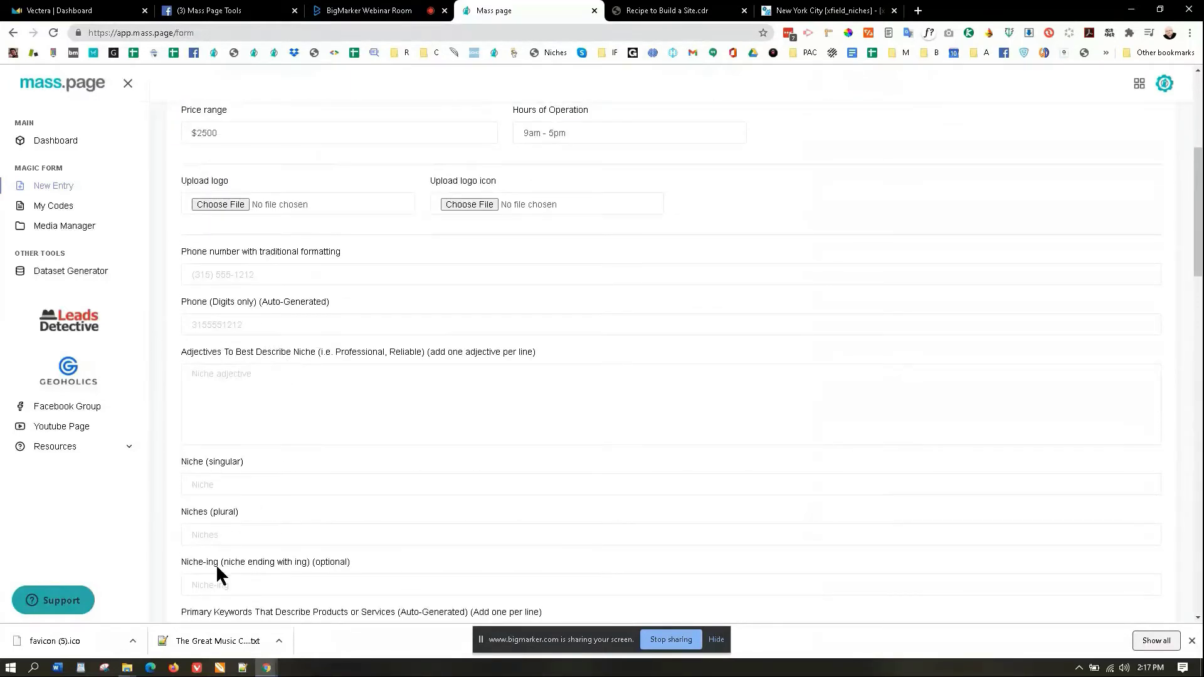
{"action": "scroll", "coordinate": [225, 565], "scroll_direction": "down", "scroll_amount": 2}
{"action": "scroll", "coordinate": [239, 499], "scroll_direction": "down", "scroll_amount": 2}
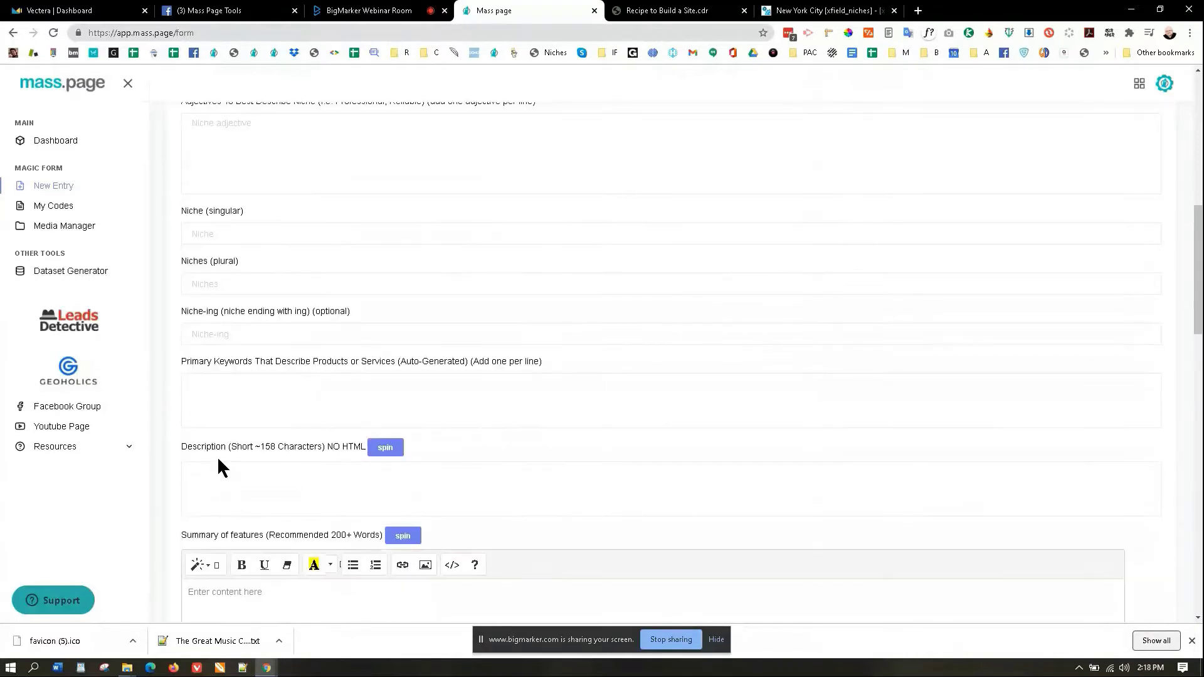
{"action": "scroll", "coordinate": [254, 376], "scroll_direction": "up", "scroll_amount": 6}
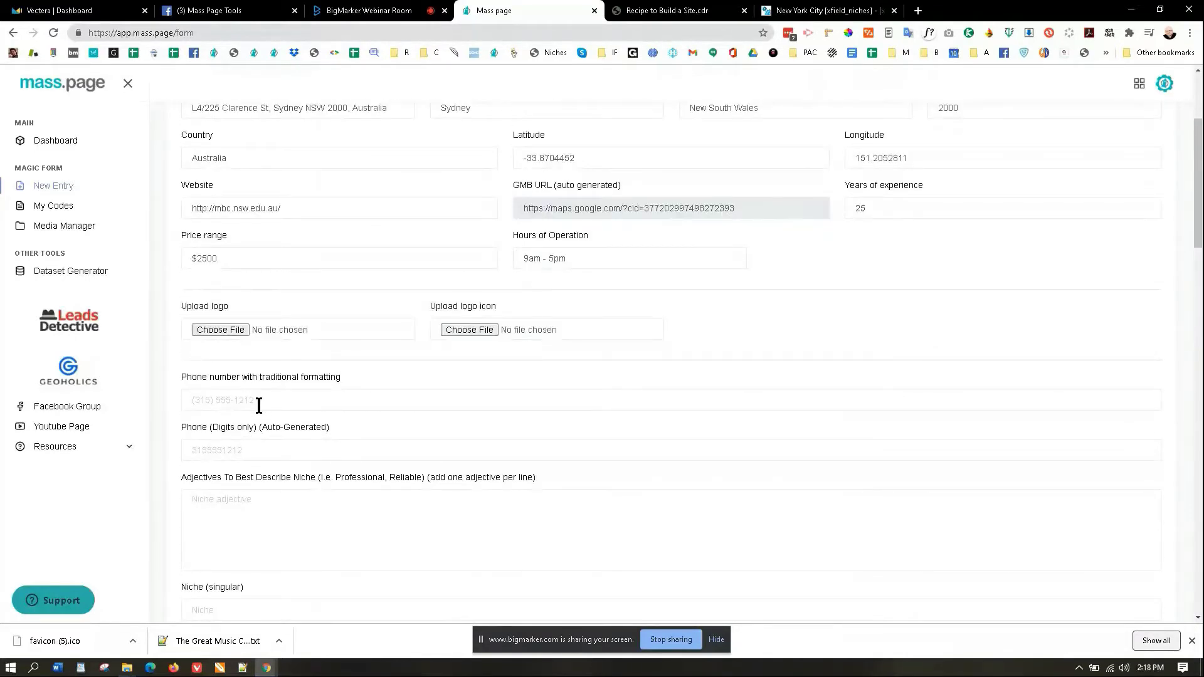
{"action": "scroll", "coordinate": [261, 406], "scroll_direction": "up", "scroll_amount": 3}
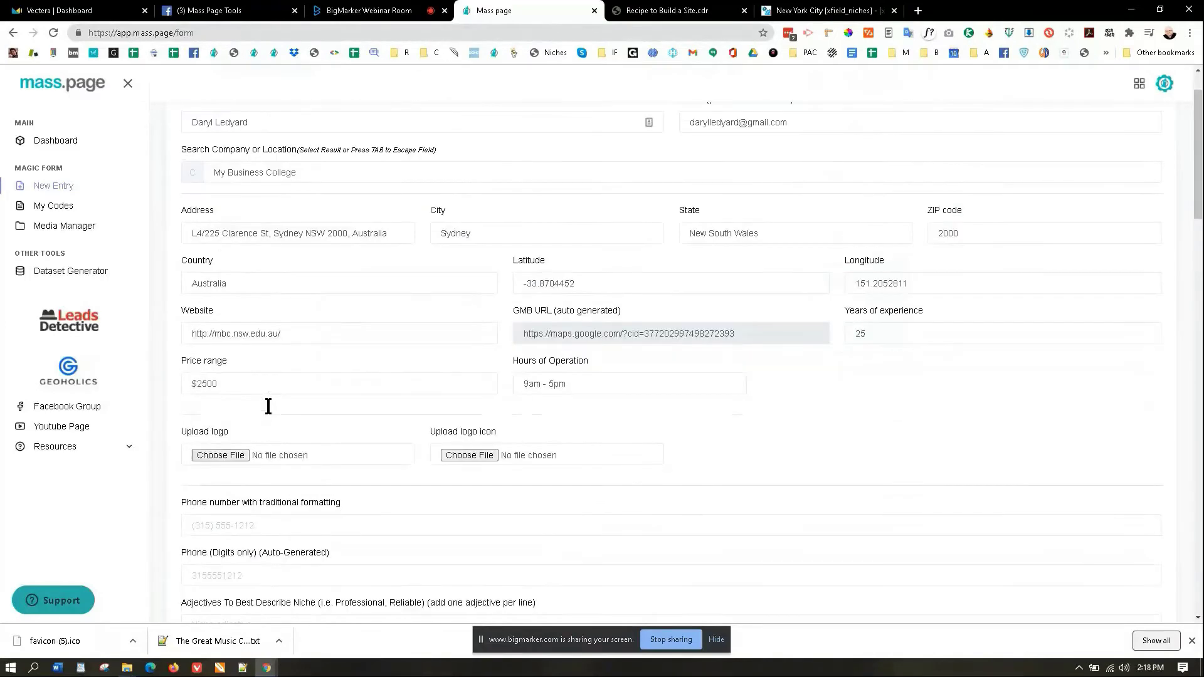
{"action": "scroll", "coordinate": [267, 404], "scroll_direction": "down", "scroll_amount": 2}
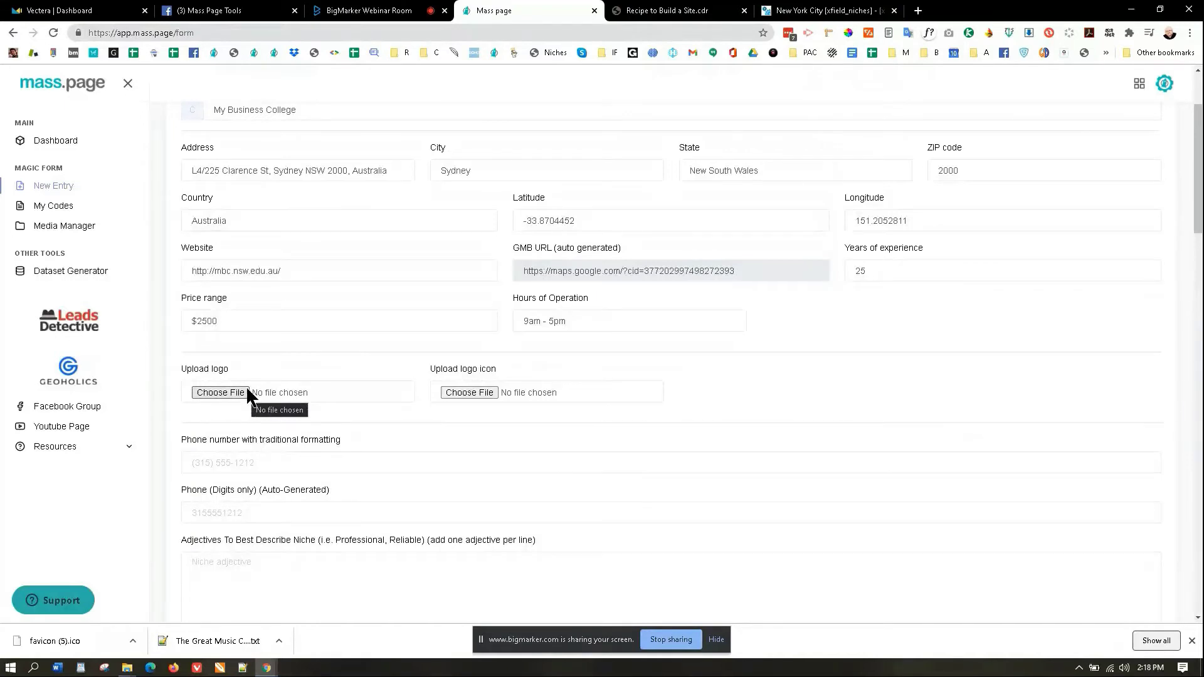
{"action": "left_click", "coordinate": [228, 392]}
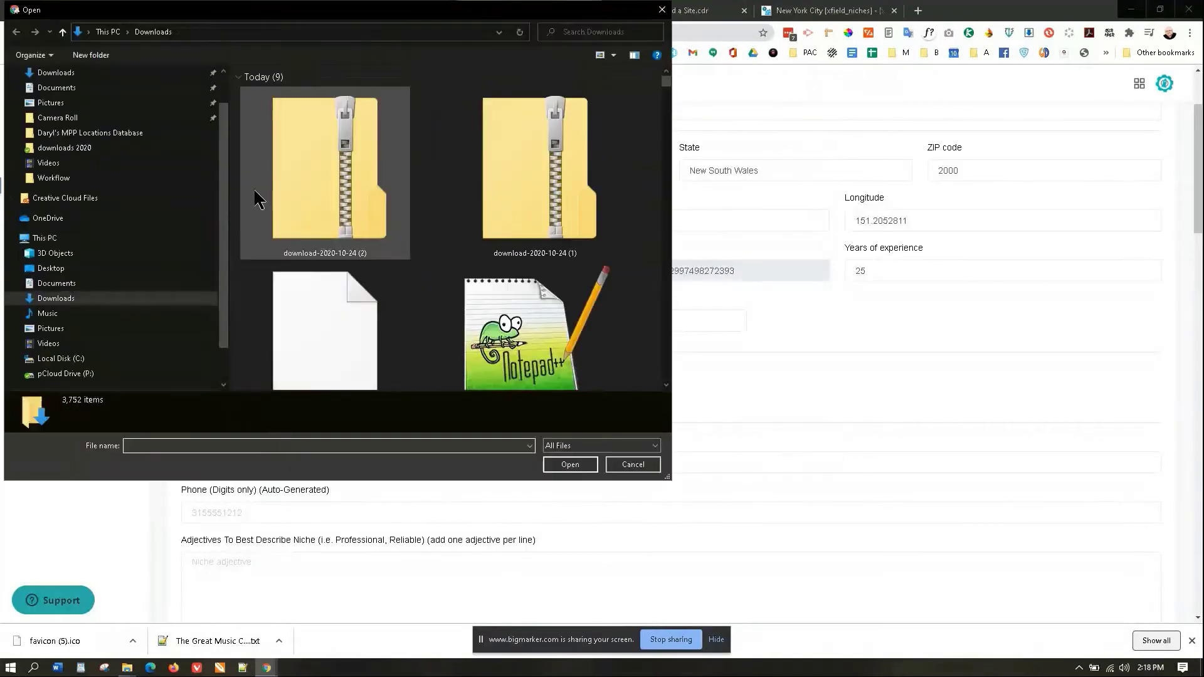
{"action": "left_click", "coordinate": [74, 118]}
{"action": "scroll", "coordinate": [403, 336], "scroll_direction": "down", "scroll_amount": 10}
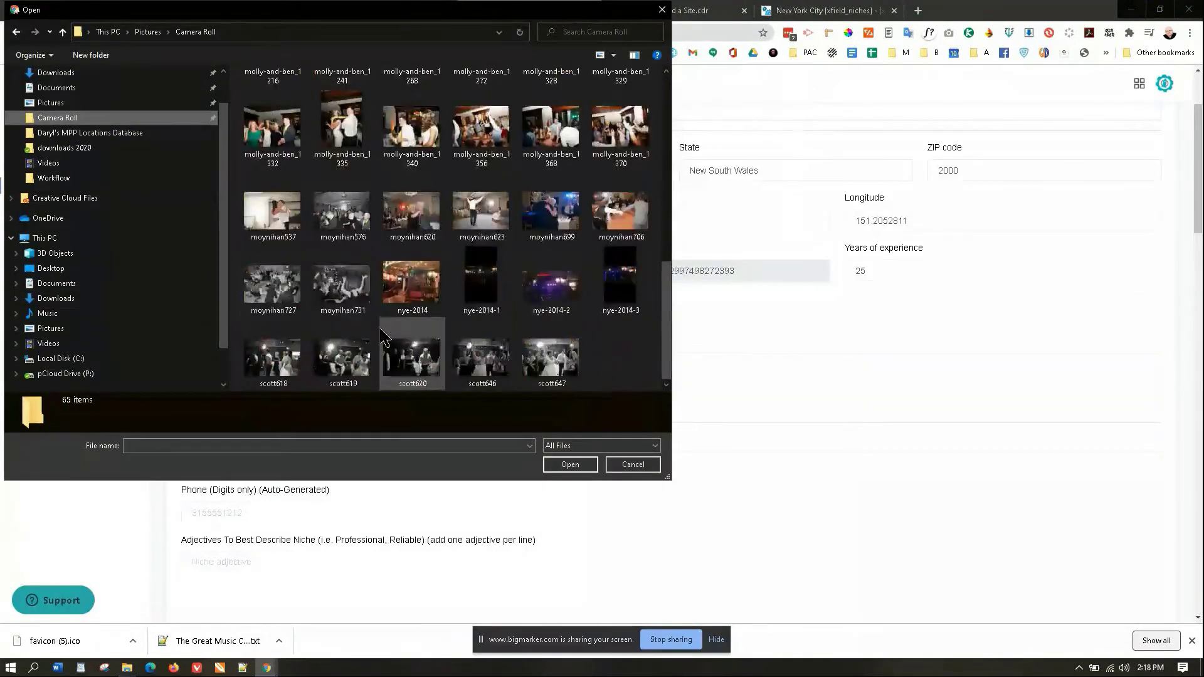
{"action": "scroll", "coordinate": [167, 207], "scroll_direction": "down", "scroll_amount": 1}
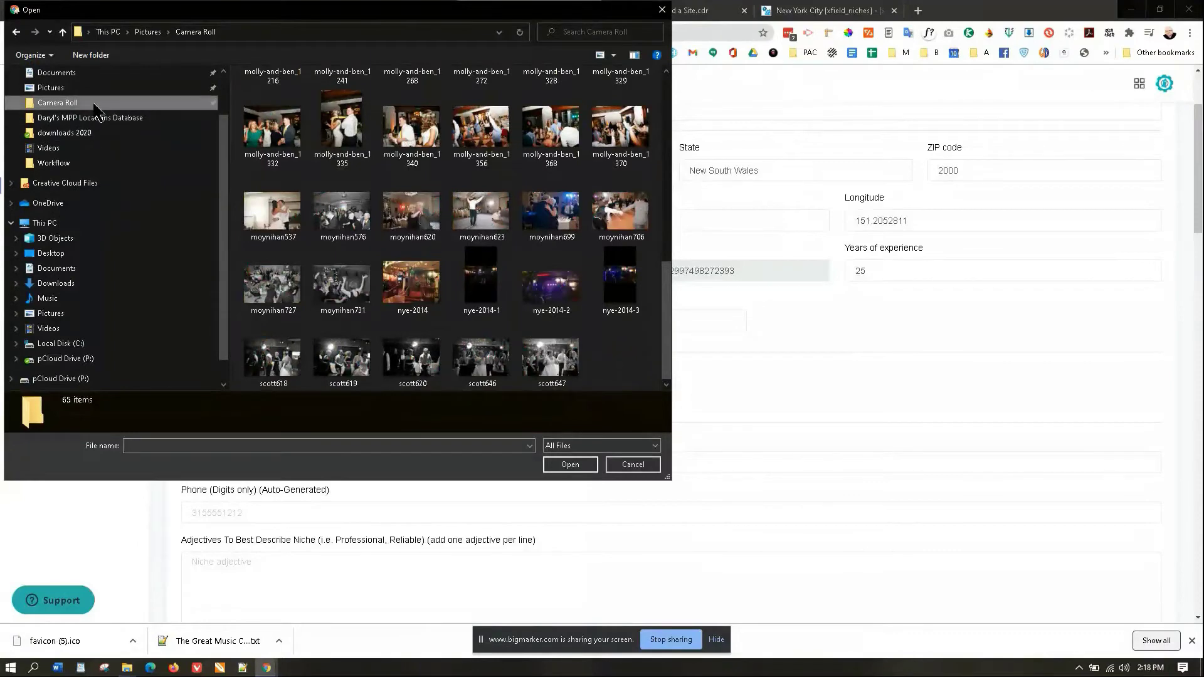
{"action": "left_click", "coordinate": [65, 89]}
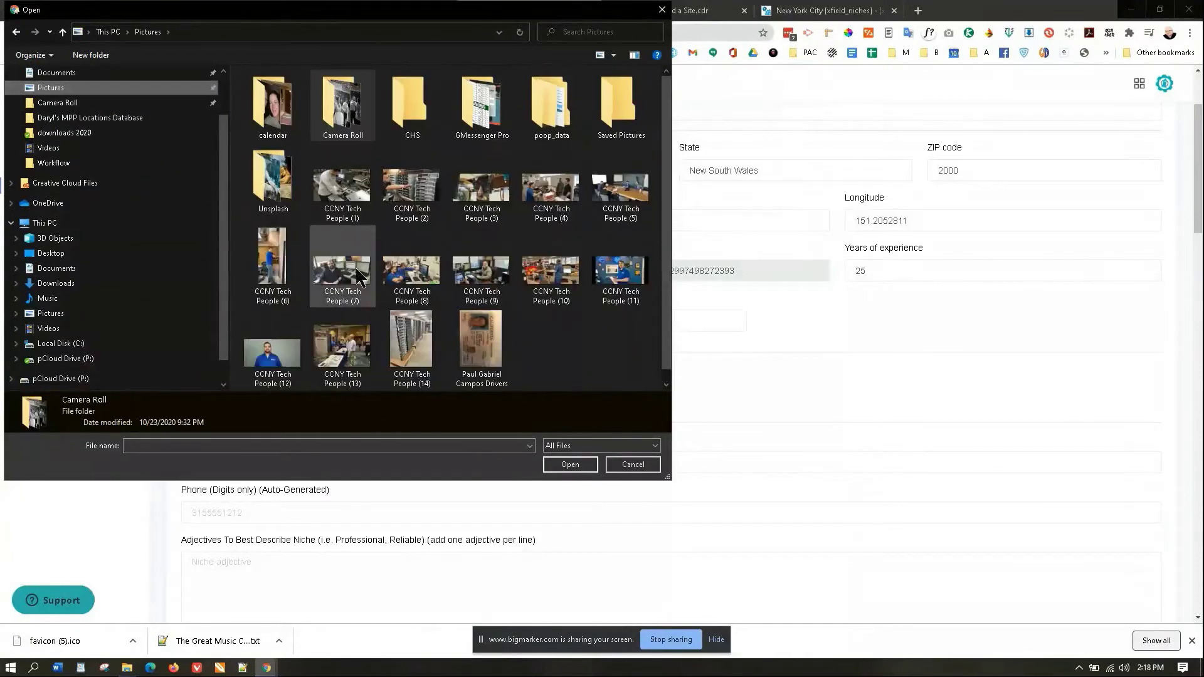
{"action": "scroll", "coordinate": [453, 358], "scroll_direction": "up", "scroll_amount": 1}
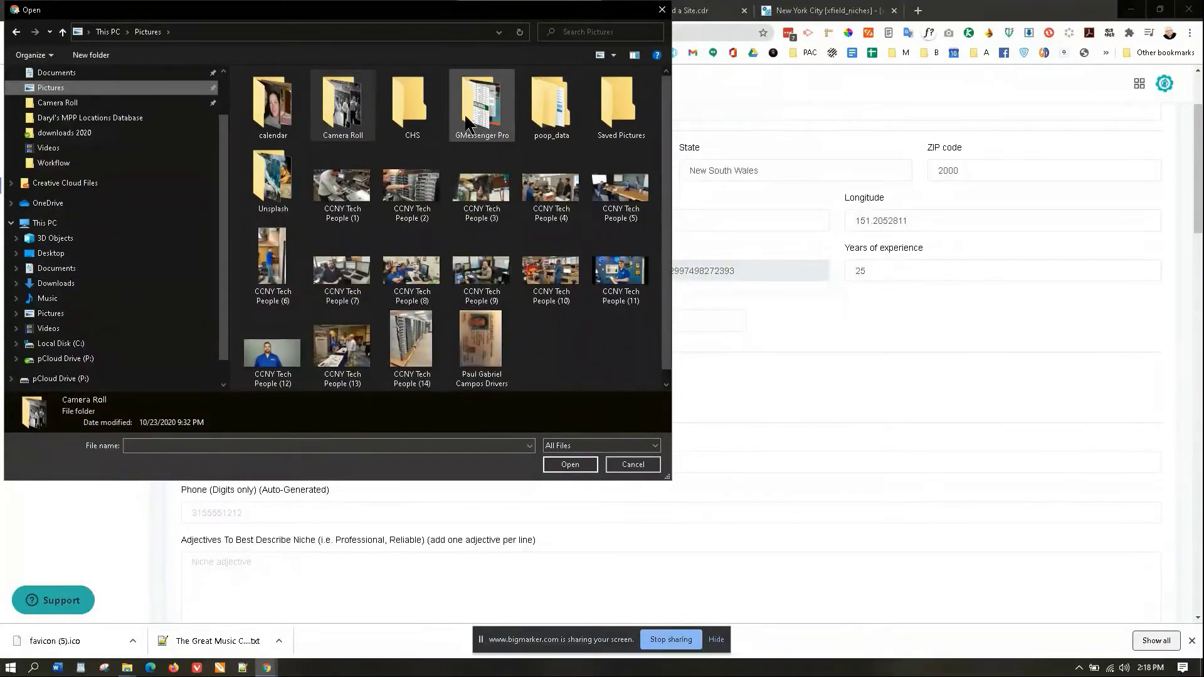
{"action": "double_click", "coordinate": [339, 129]}
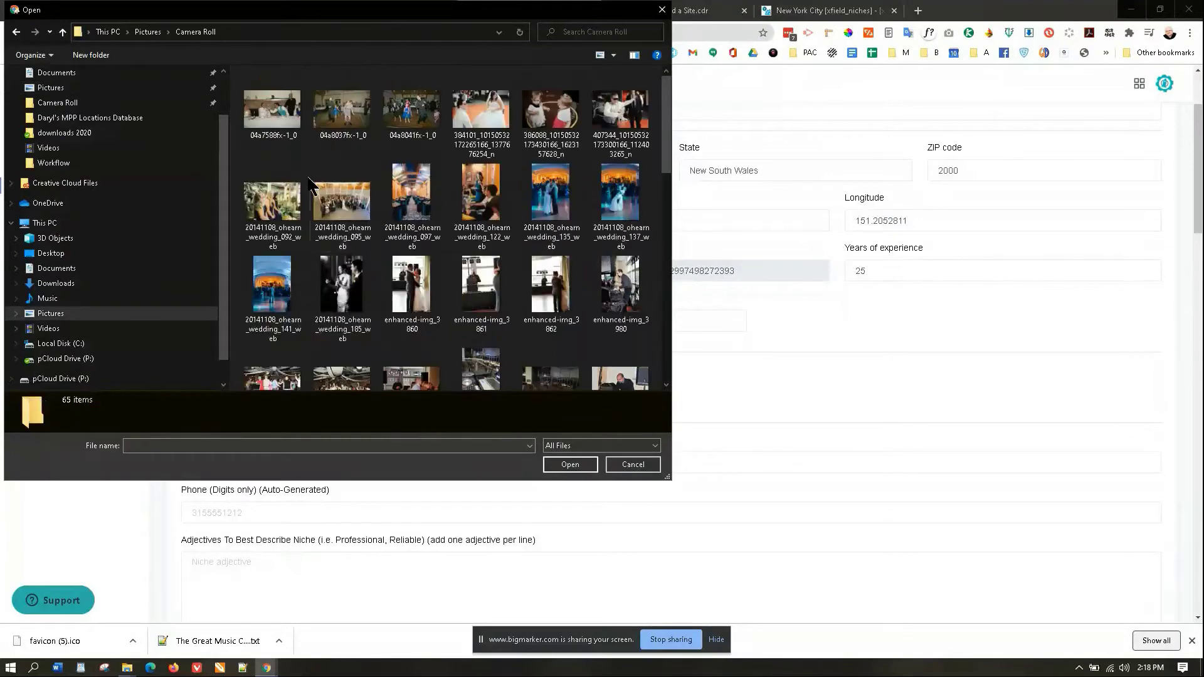
{"action": "scroll", "coordinate": [431, 334], "scroll_direction": "down", "scroll_amount": 8}
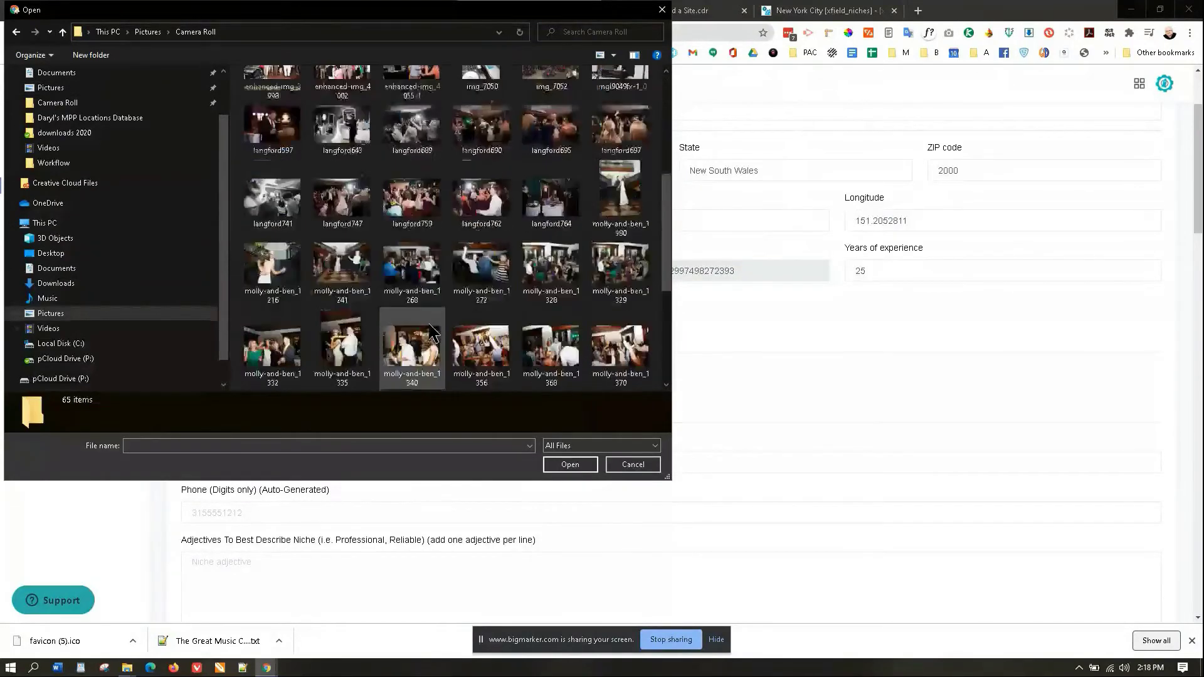
{"action": "left_click", "coordinate": [632, 464]}
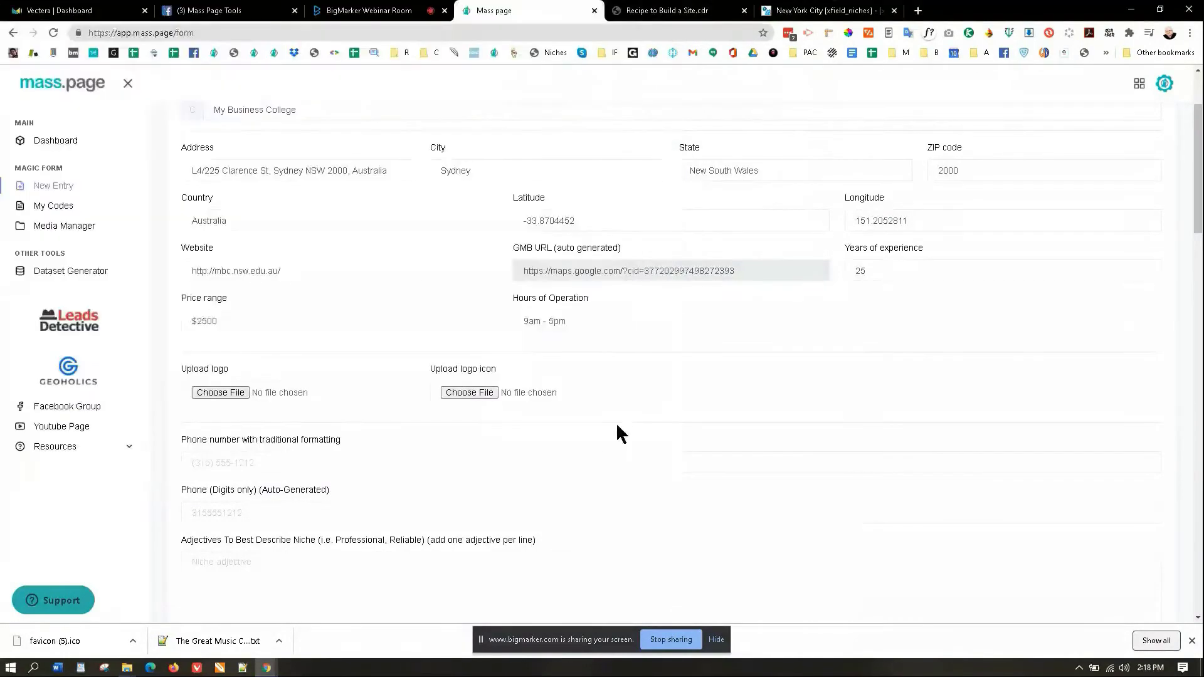
Step: Open the website mbc.nsw.edu.au in a new browser tab and save its header logo to Downloads as the PNG image cropped-logo-mbc
{"action": "left_click_drag", "start_coordinate": [287, 268], "coordinate": [918, 11]}
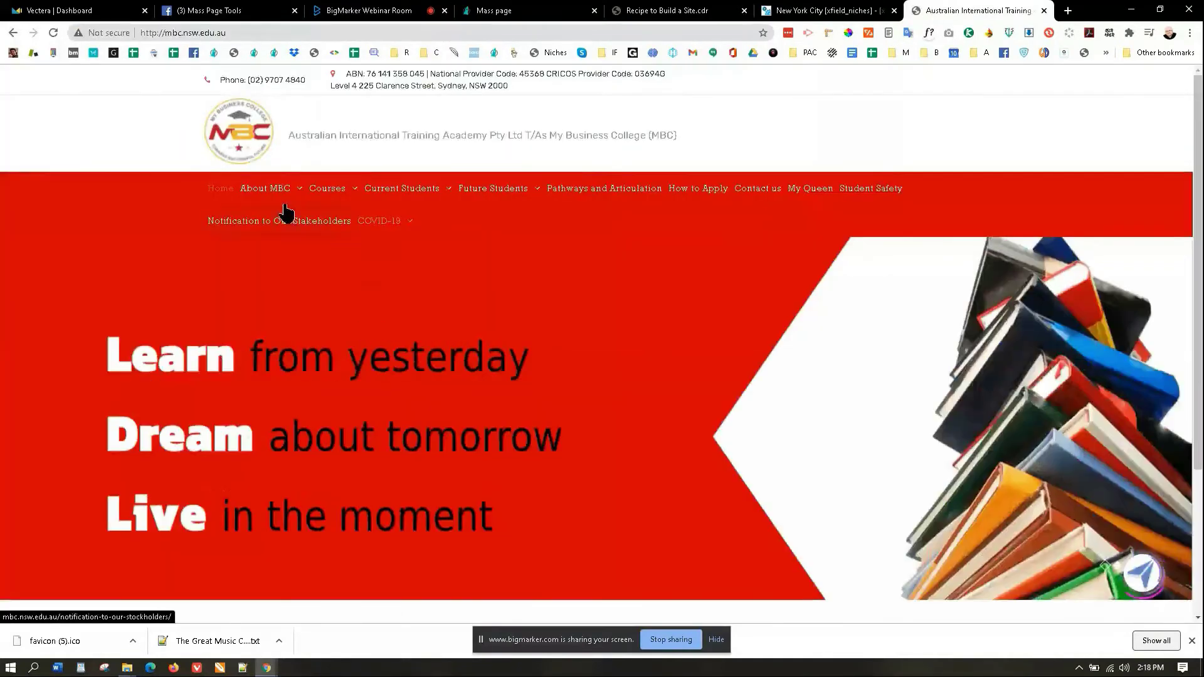
{"action": "right_click", "coordinate": [246, 142]}
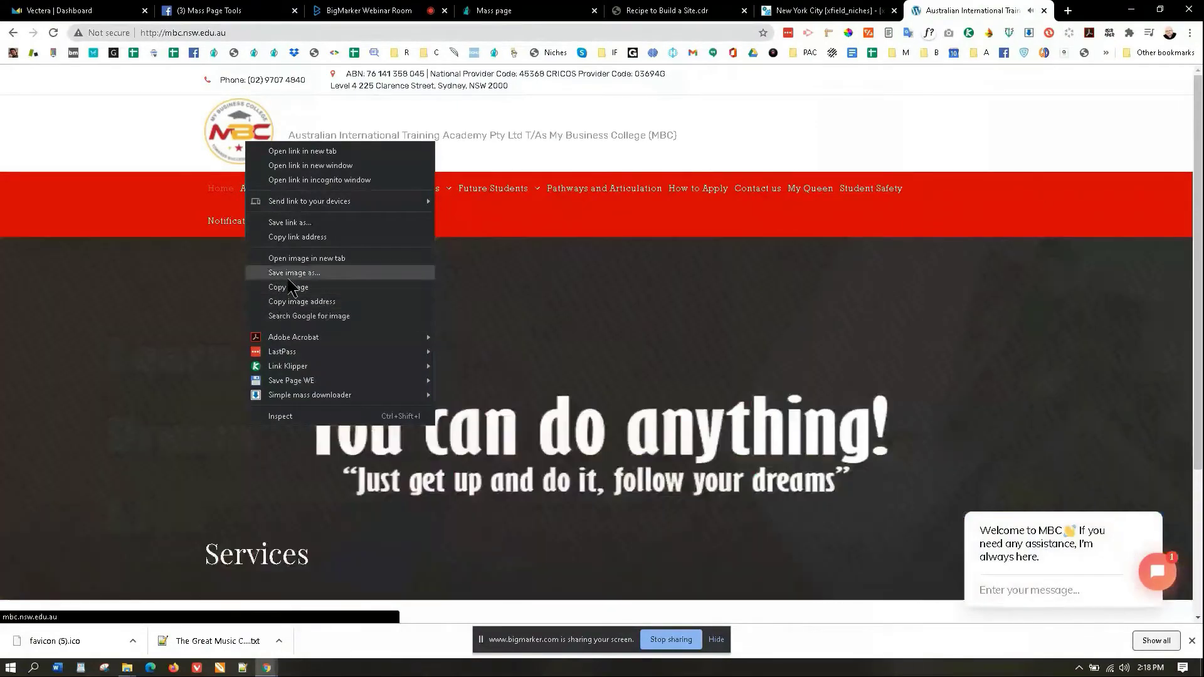
{"action": "left_click", "coordinate": [290, 276]}
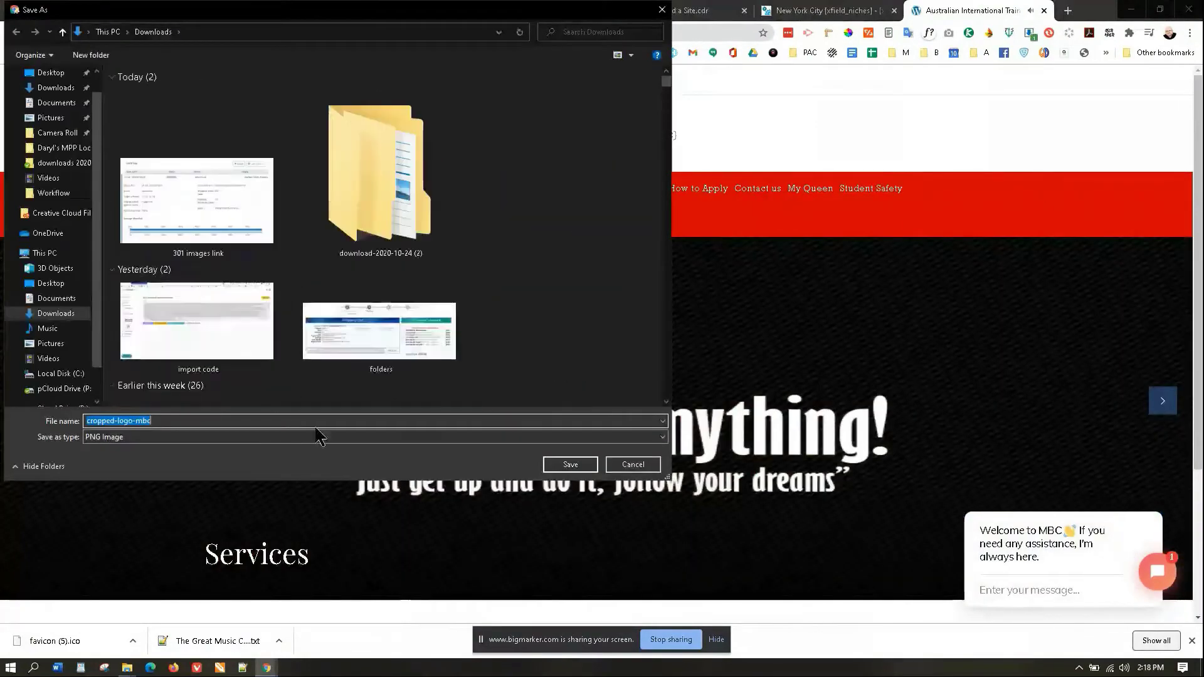
{"action": "left_click", "coordinate": [567, 465]}
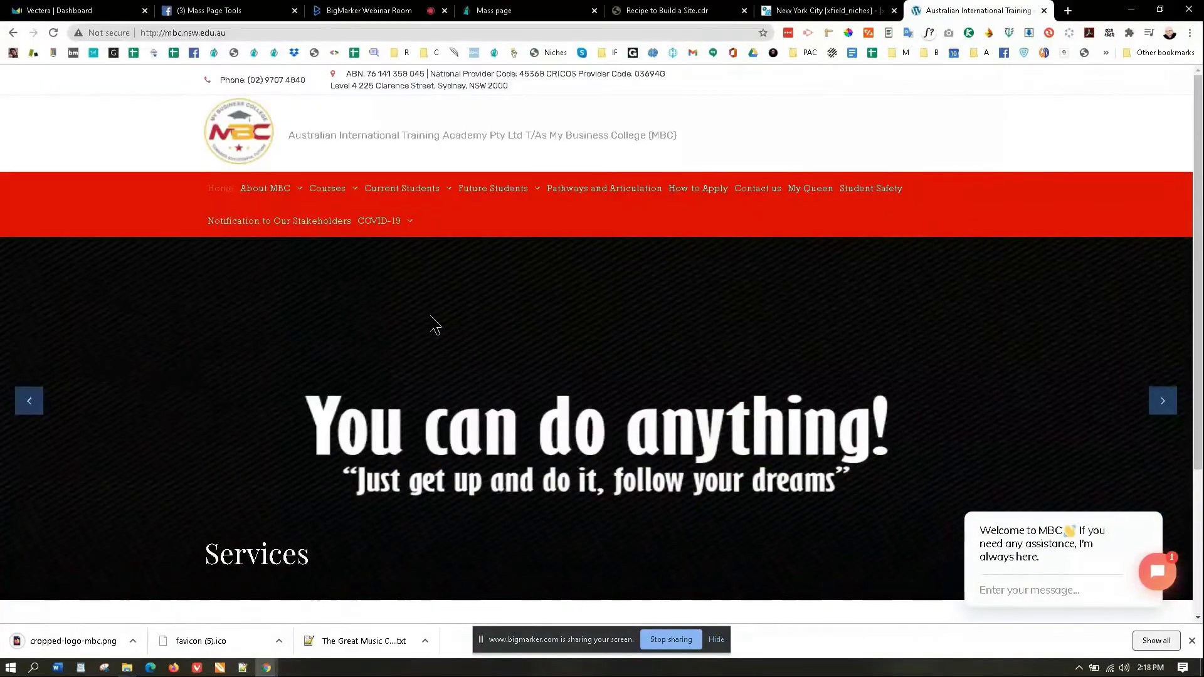
Step: Look over the college's home page and open its Mission, Vision and values page
{"action": "scroll", "coordinate": [432, 329], "scroll_direction": "down", "scroll_amount": 3}
{"action": "scroll", "coordinate": [422, 320], "scroll_direction": "up", "scroll_amount": 3}
{"action": "mouse_move", "coordinate": [287, 199]}
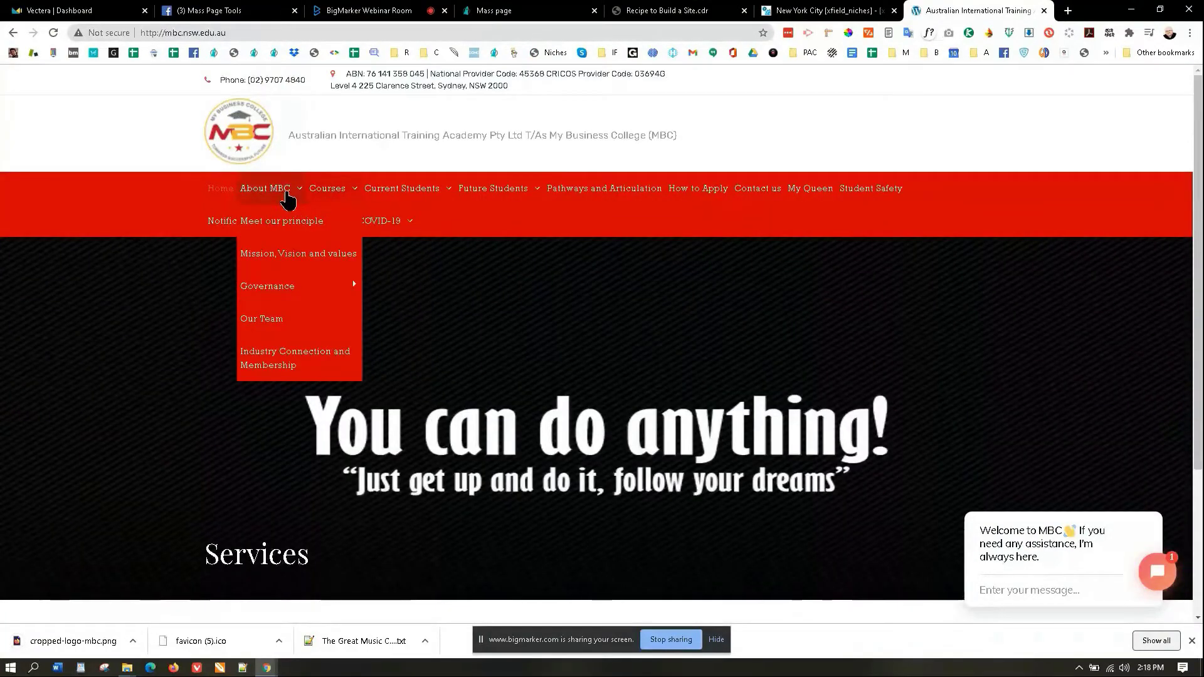
{"action": "left_click", "coordinate": [284, 260]}
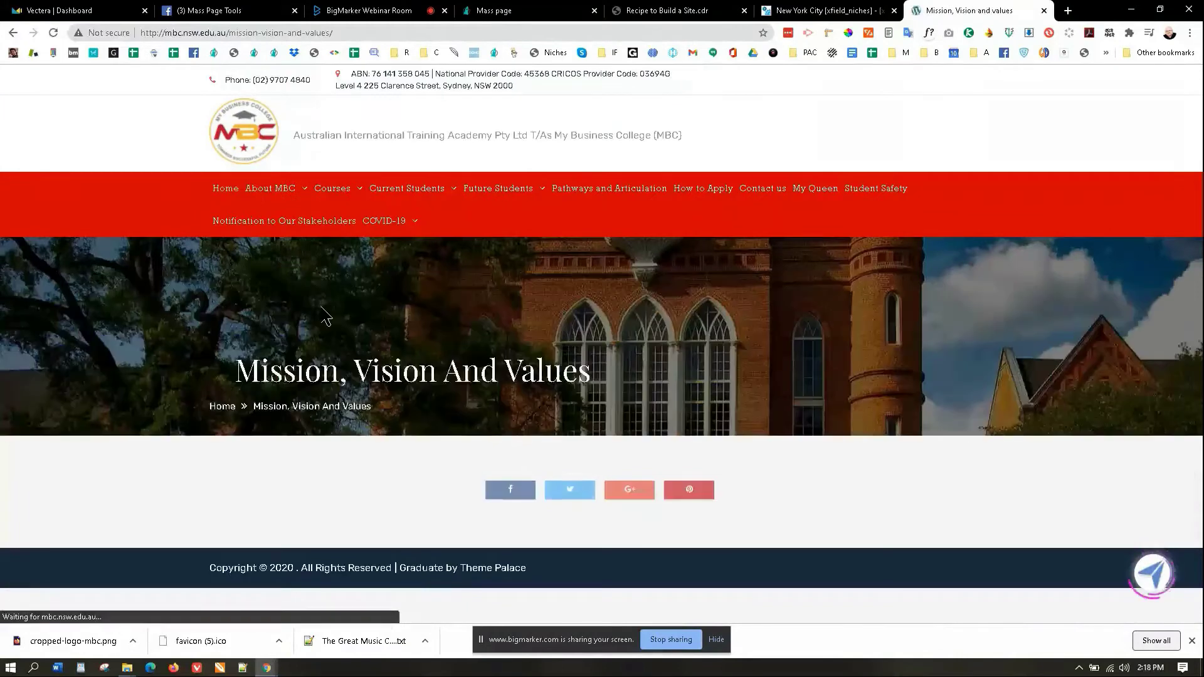
Step: Look through the college's Marketing & Communication page and its Study in Australia page
{"action": "mouse_move", "coordinate": [348, 195]}
{"action": "left_click", "coordinate": [342, 249]}
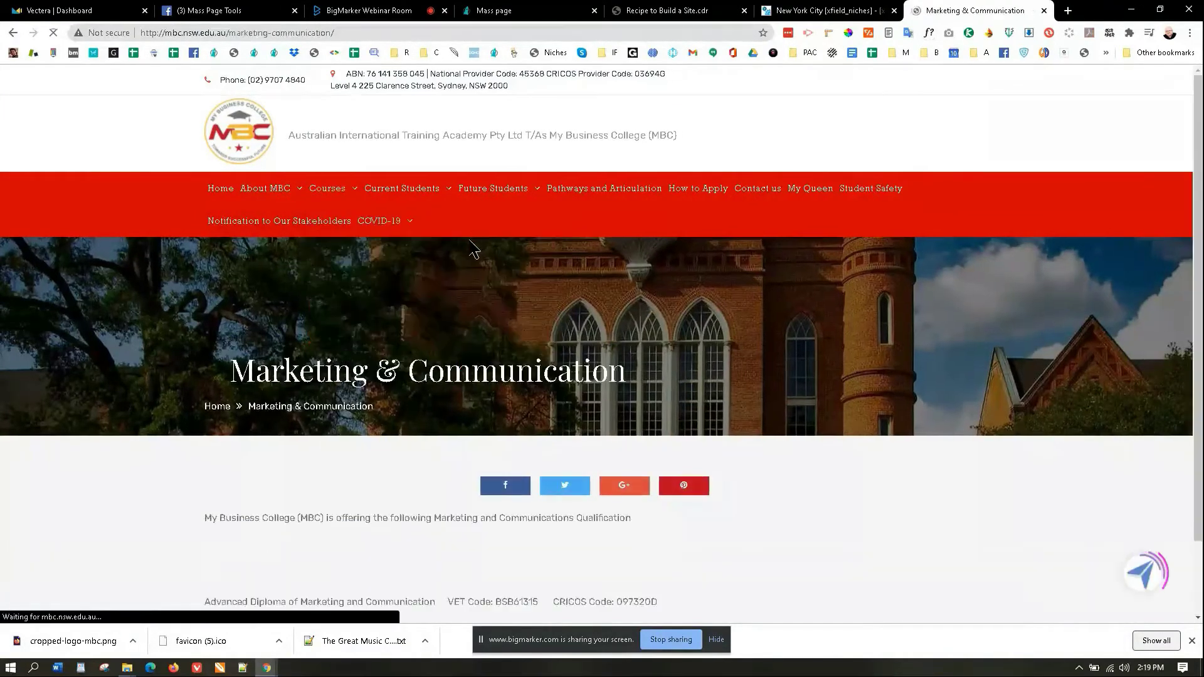
{"action": "scroll", "coordinate": [457, 301], "scroll_direction": "down", "scroll_amount": 1}
{"action": "scroll", "coordinate": [457, 302], "scroll_direction": "up", "scroll_amount": 1}
{"action": "left_click", "coordinate": [493, 189]}
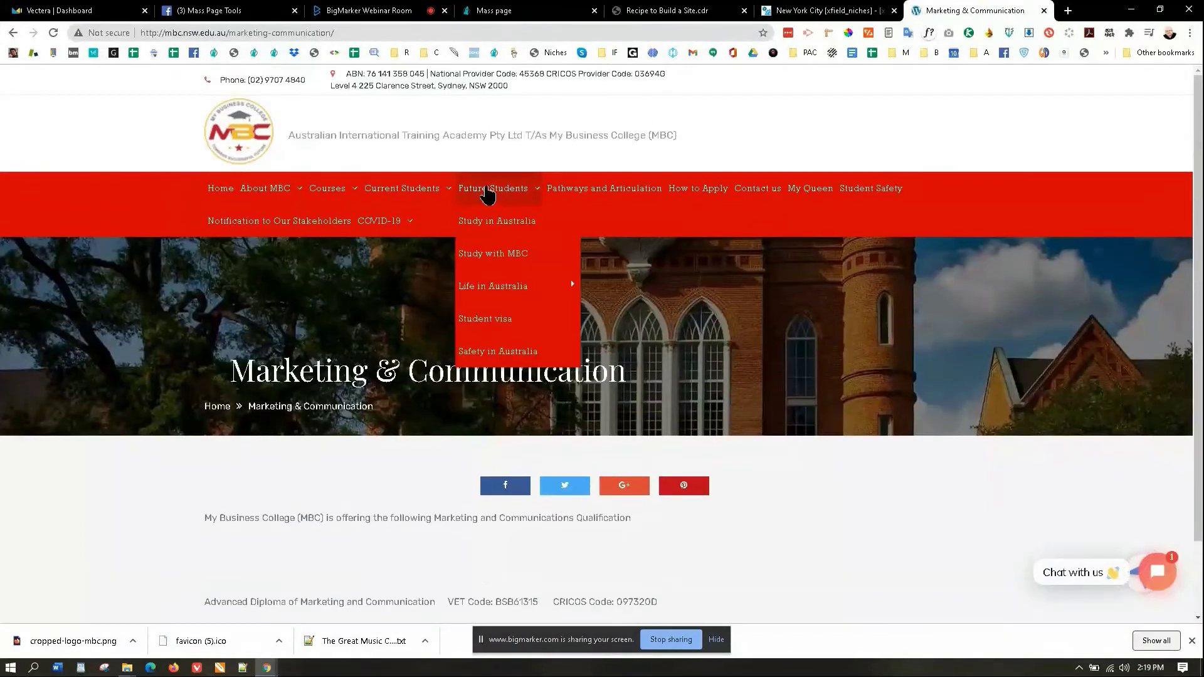
{"action": "left_click", "coordinate": [489, 223]}
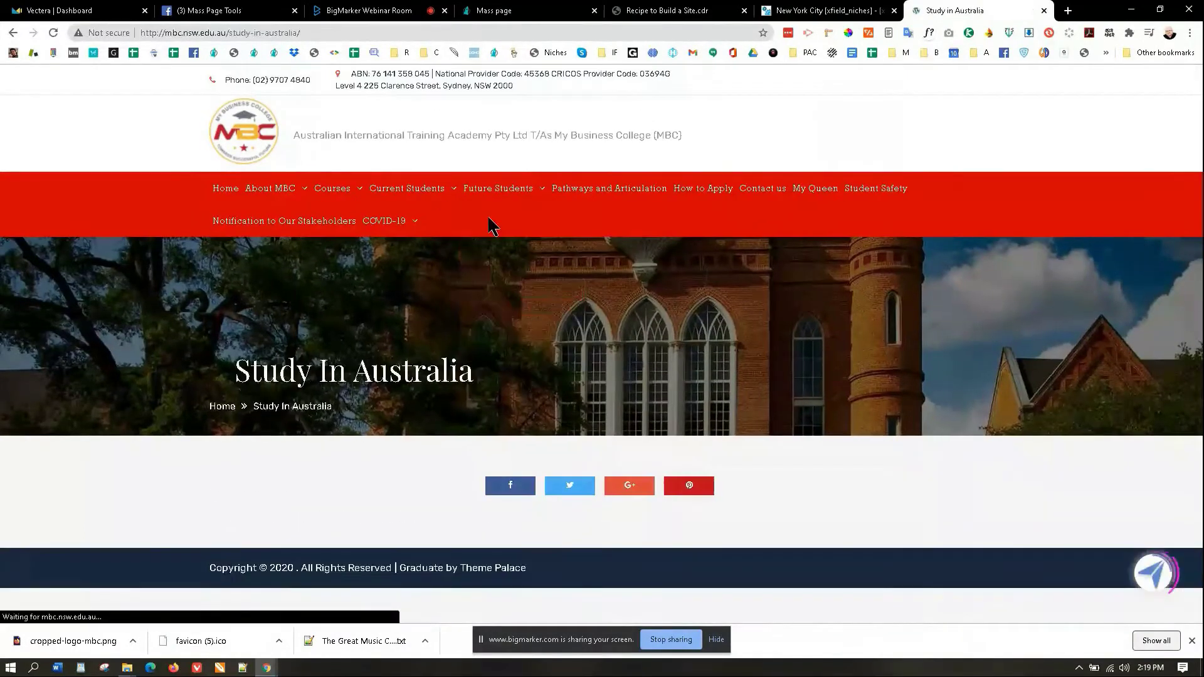
Step: Return to the Mass.page entry form and upload cropped-logo-mbc from Downloads as the logo, accepting conversion to JPG
{"action": "left_click", "coordinate": [877, 10]}
{"action": "left_click", "coordinate": [667, 18]}
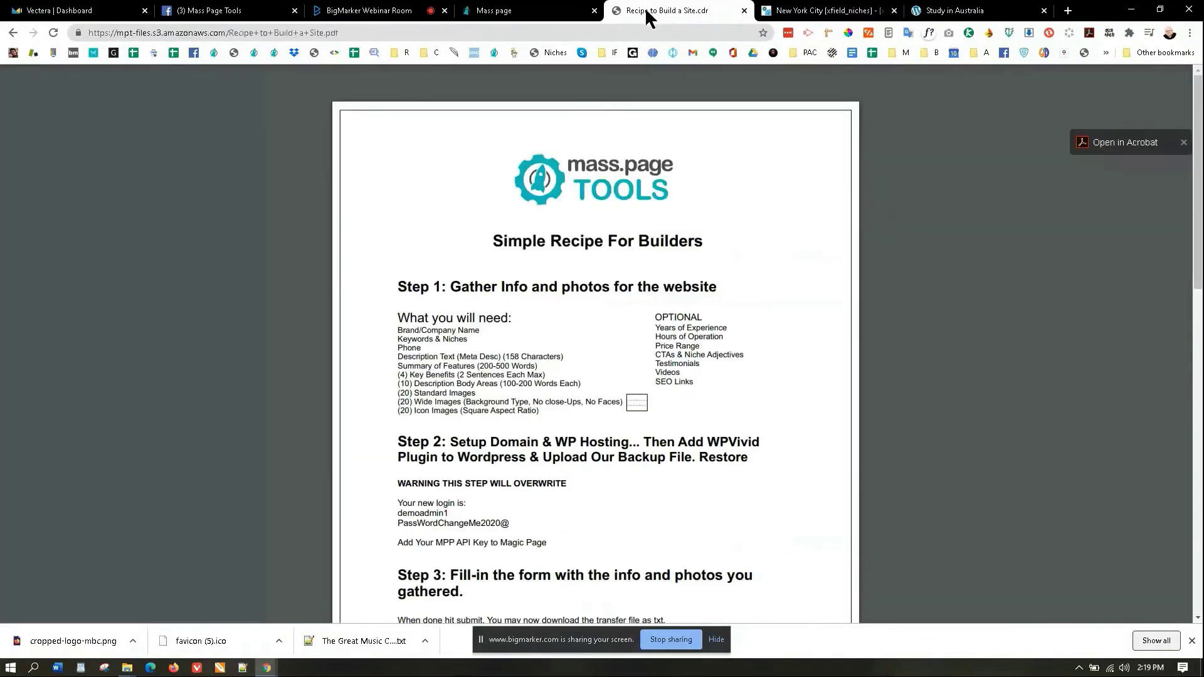
{"action": "left_click", "coordinate": [530, 18]}
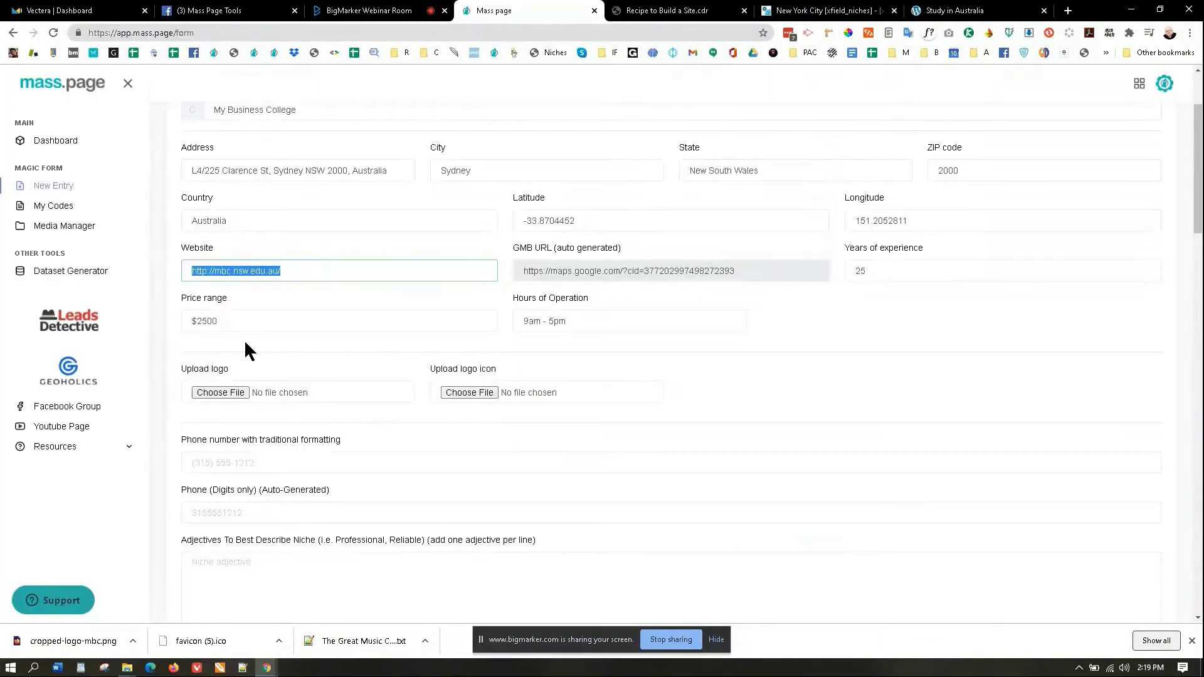
{"action": "scroll", "coordinate": [245, 346], "scroll_direction": "down", "scroll_amount": 1}
{"action": "left_click", "coordinate": [228, 331]}
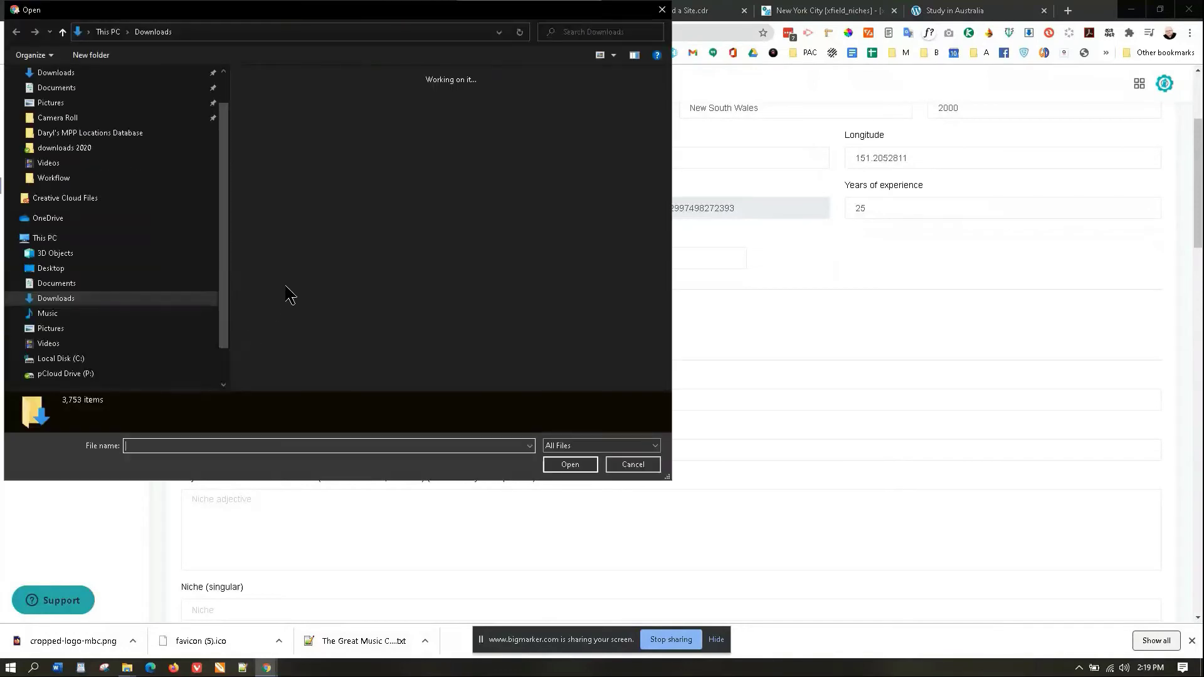
{"action": "left_click", "coordinate": [342, 260]}
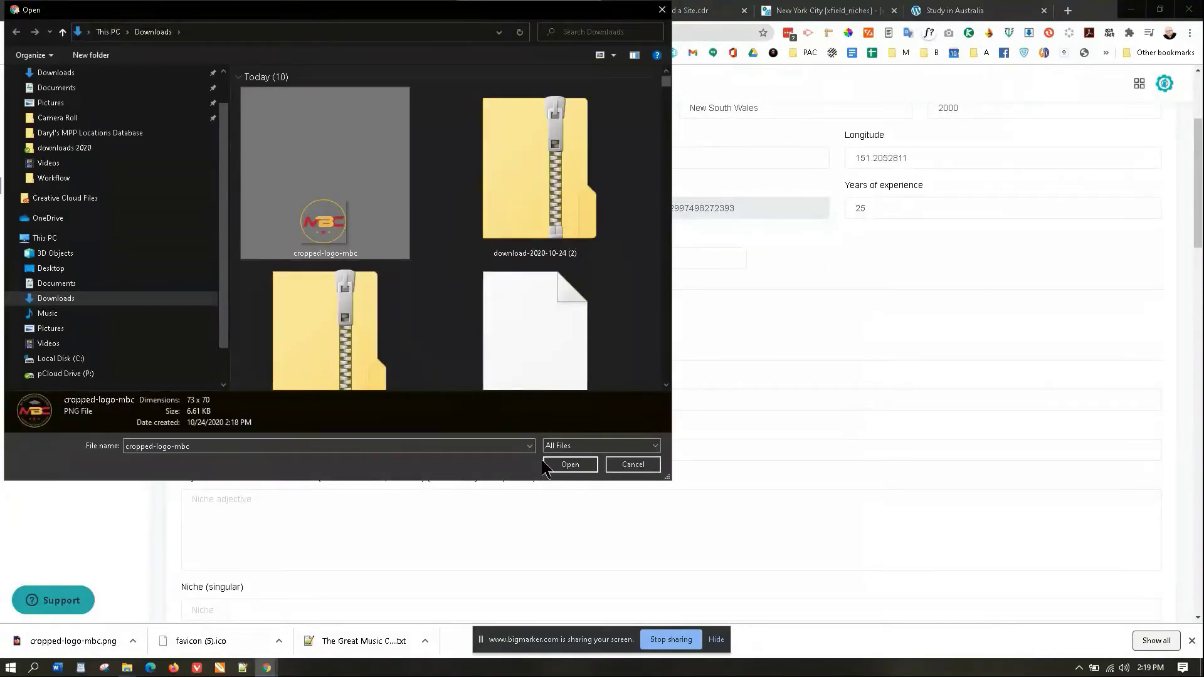
{"action": "left_click", "coordinate": [570, 465]}
{"action": "left_click", "coordinate": [656, 112]}
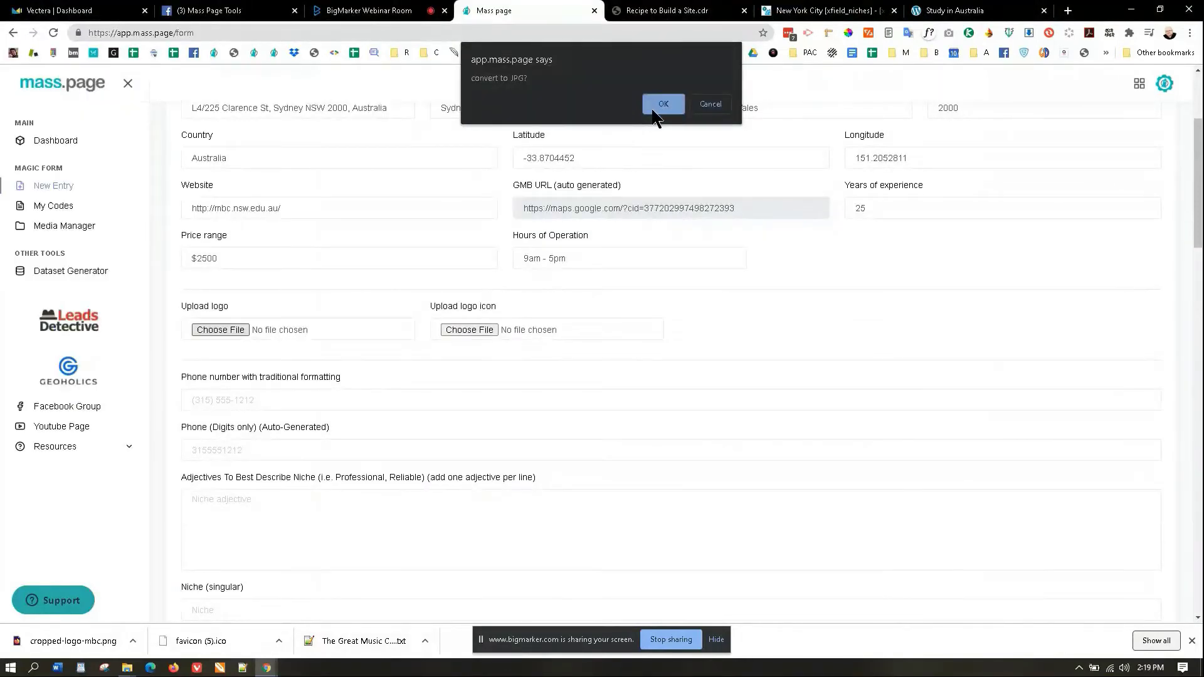
{"action": "triple_click", "coordinate": [515, 79]}
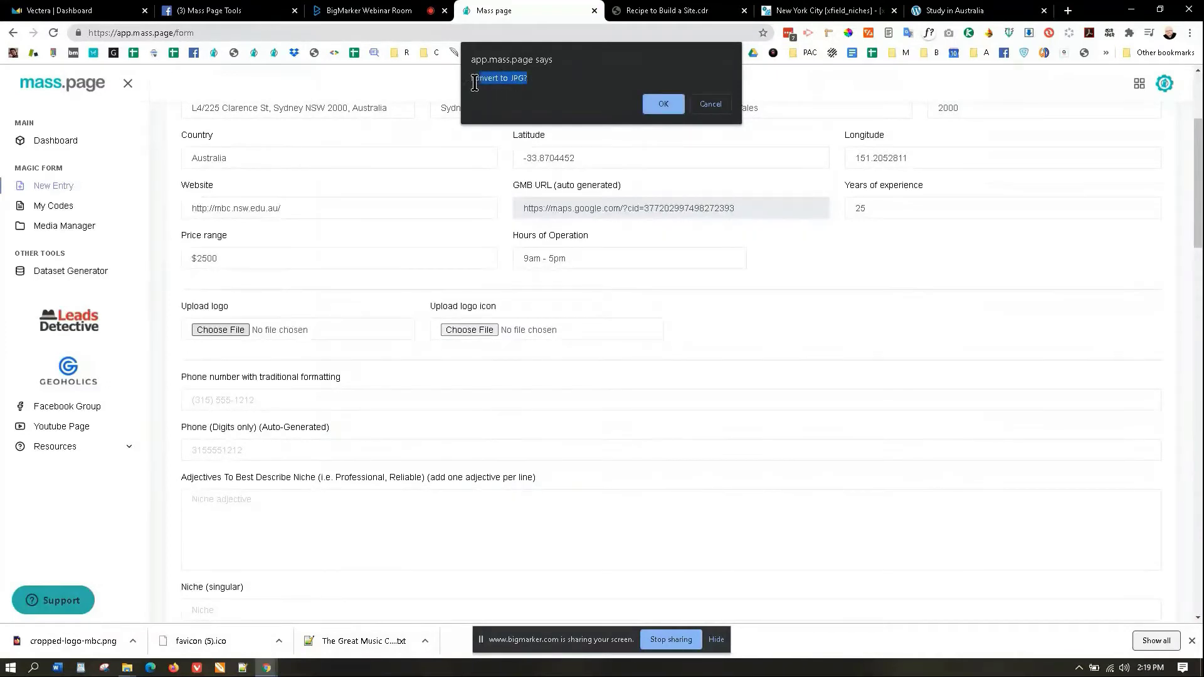
{"action": "left_click", "coordinate": [664, 106]}
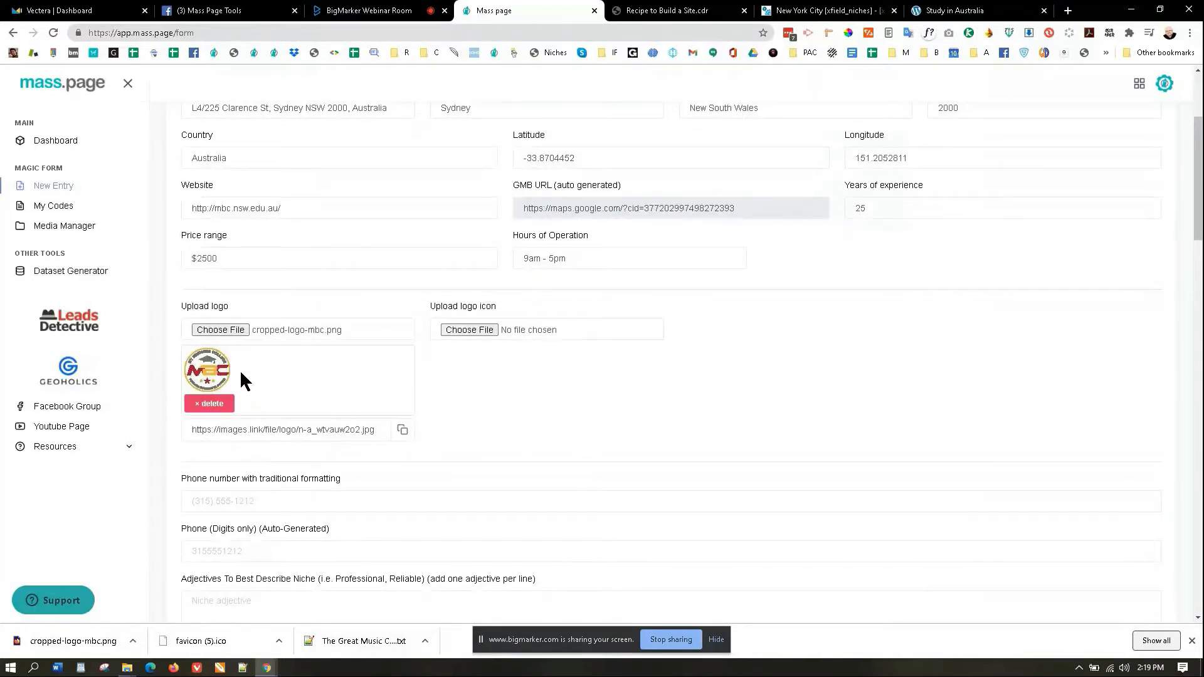
Step: Copy the uploaded logo's URL and load its image data in Jeffrey's Image Metadata Viewer in a new browser tab
{"action": "left_click", "coordinate": [402, 429]}
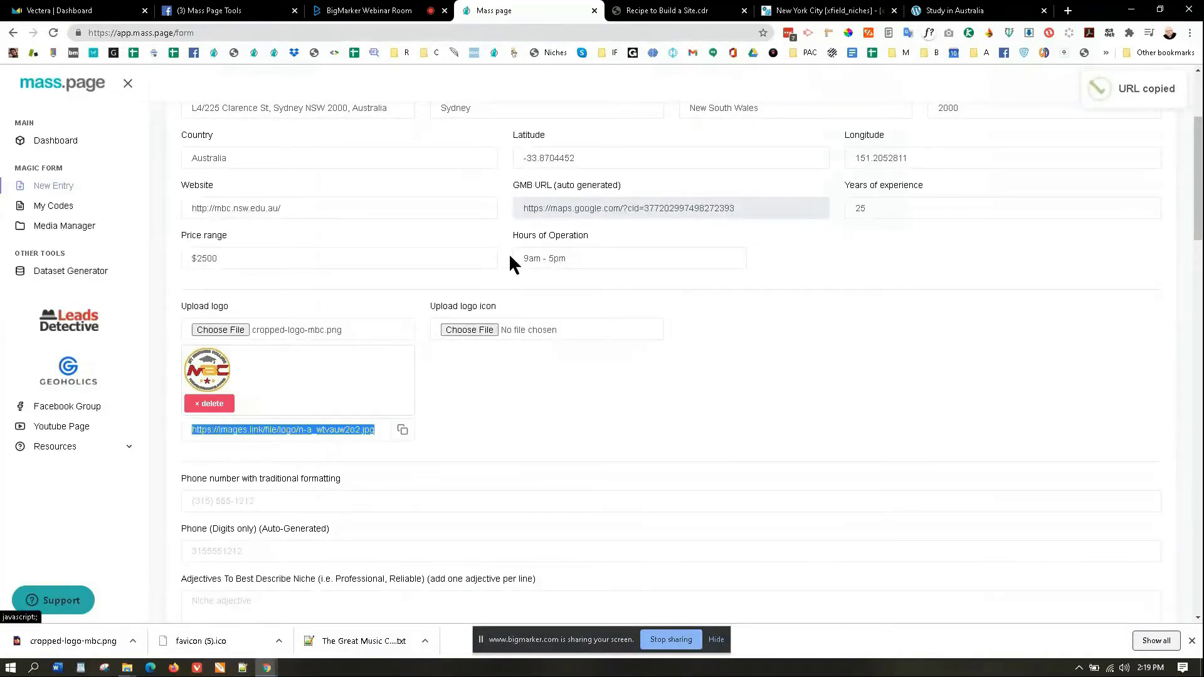
{"action": "scroll", "coordinate": [434, 238], "scroll_direction": "up", "scroll_amount": 2}
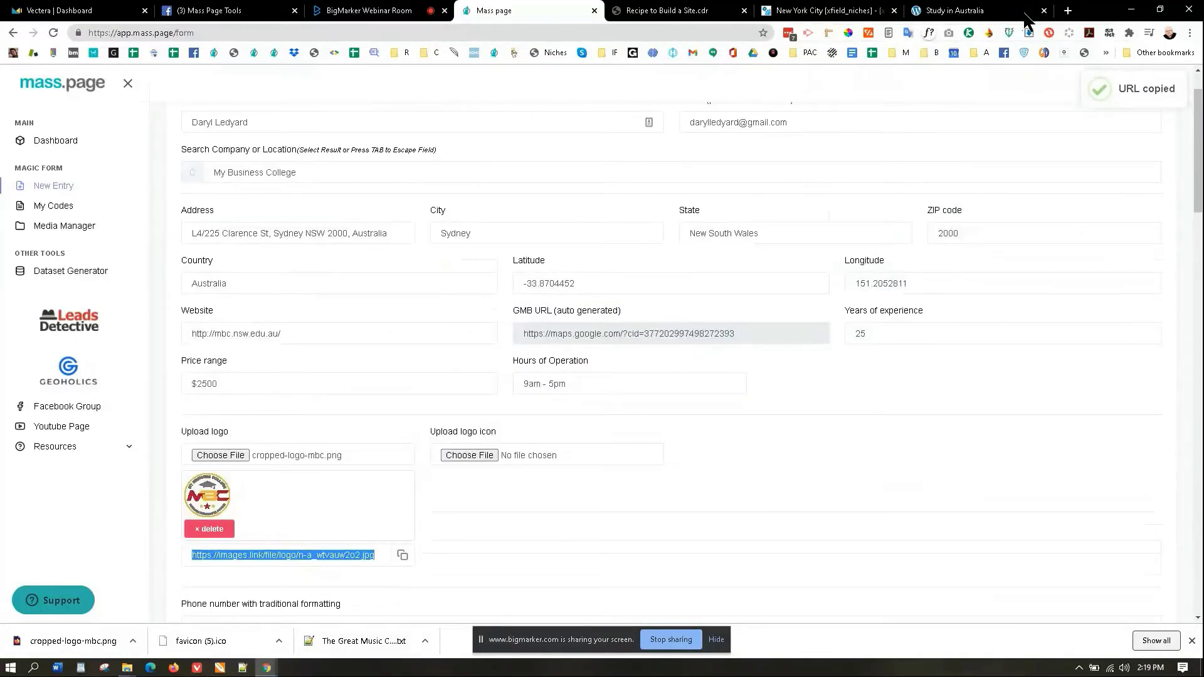
{"action": "left_click", "coordinate": [1068, 10]}
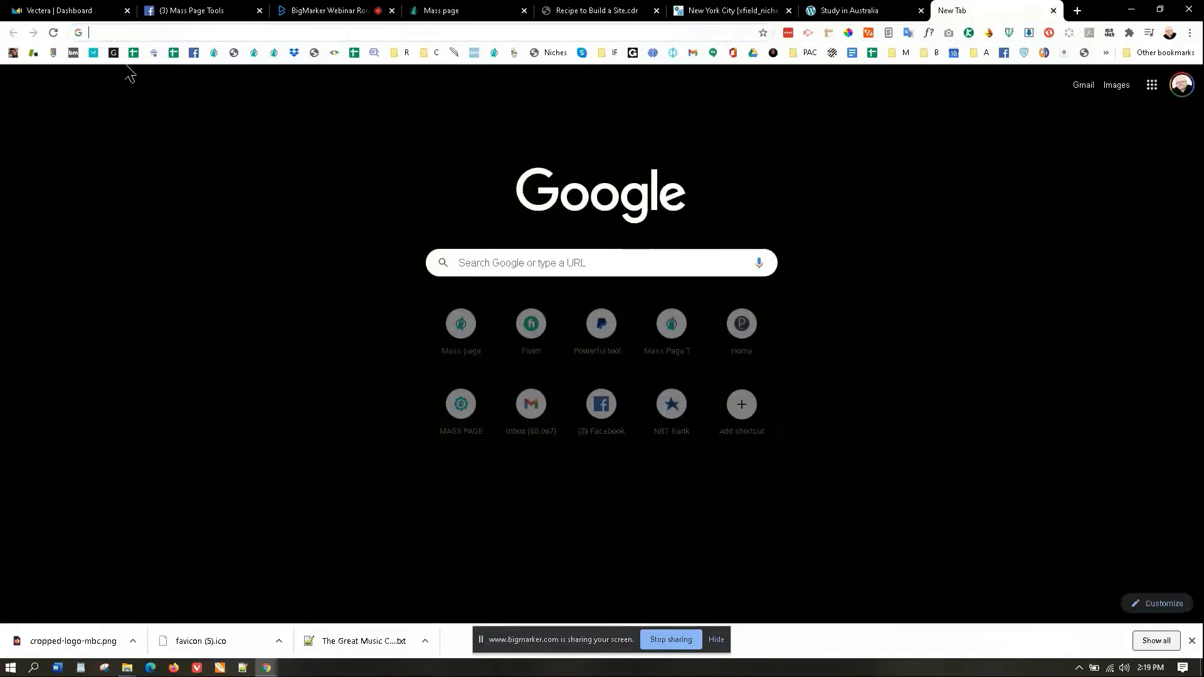
{"action": "left_click", "coordinate": [13, 53]}
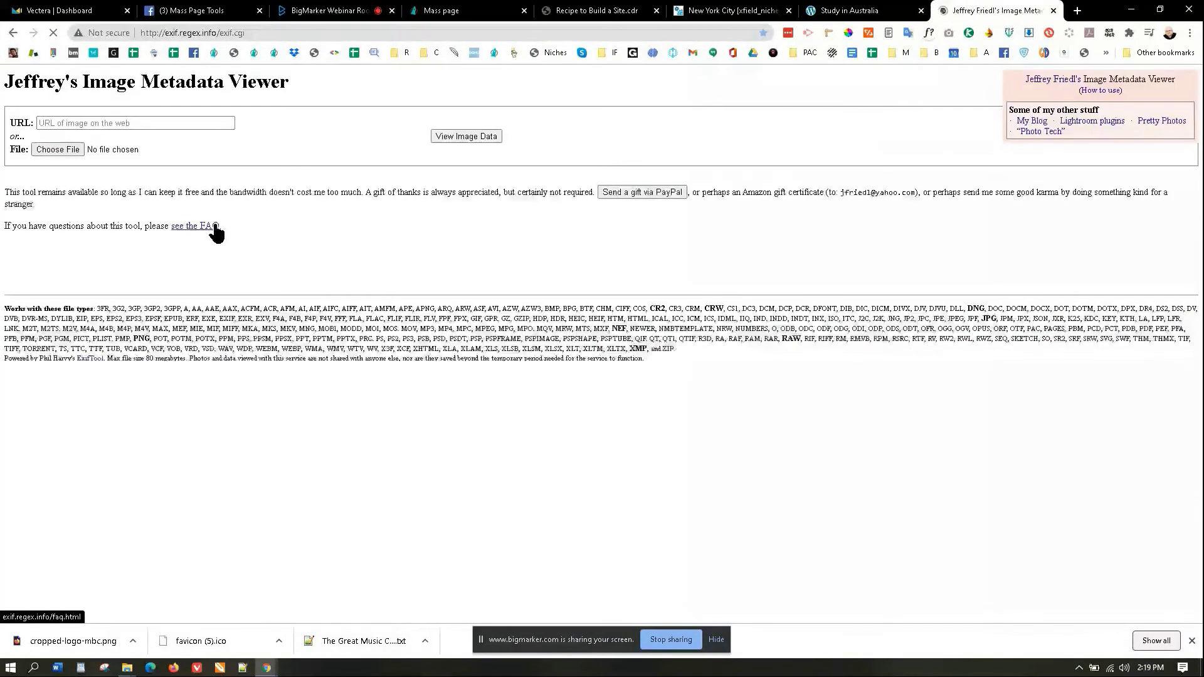
{"action": "left_click", "coordinate": [91, 124]}
{"action": "key", "text": "ctrl+v"}
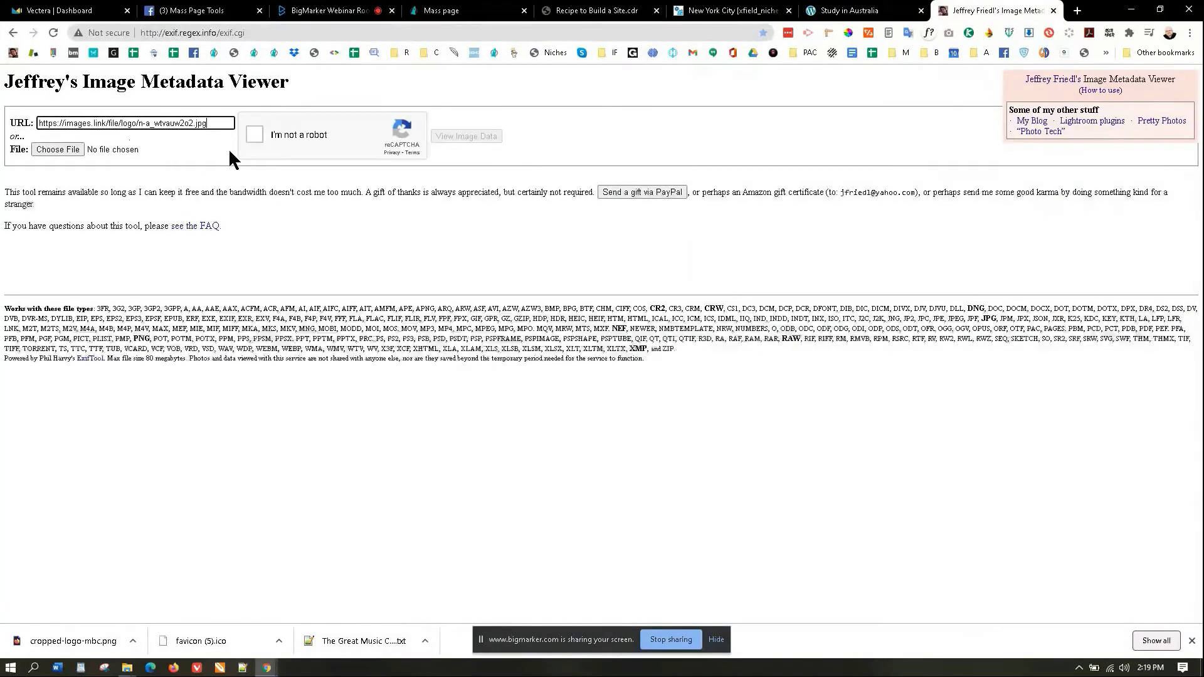
{"action": "left_click", "coordinate": [254, 135]}
{"action": "left_click", "coordinate": [462, 134]}
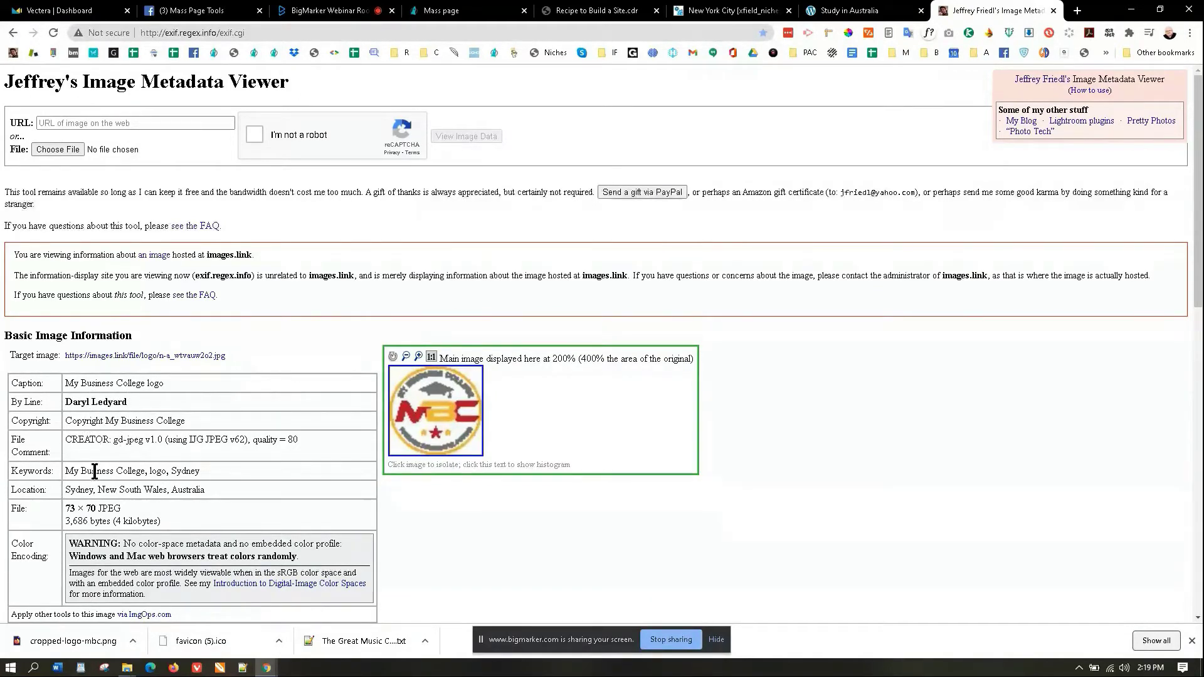
Step: Examine the logo's embedded keywords and location, and its full IPTC data
{"action": "left_click_drag", "start_coordinate": [201, 467], "coordinate": [64, 475]}
{"action": "left_click_drag", "start_coordinate": [210, 489], "coordinate": [63, 489]}
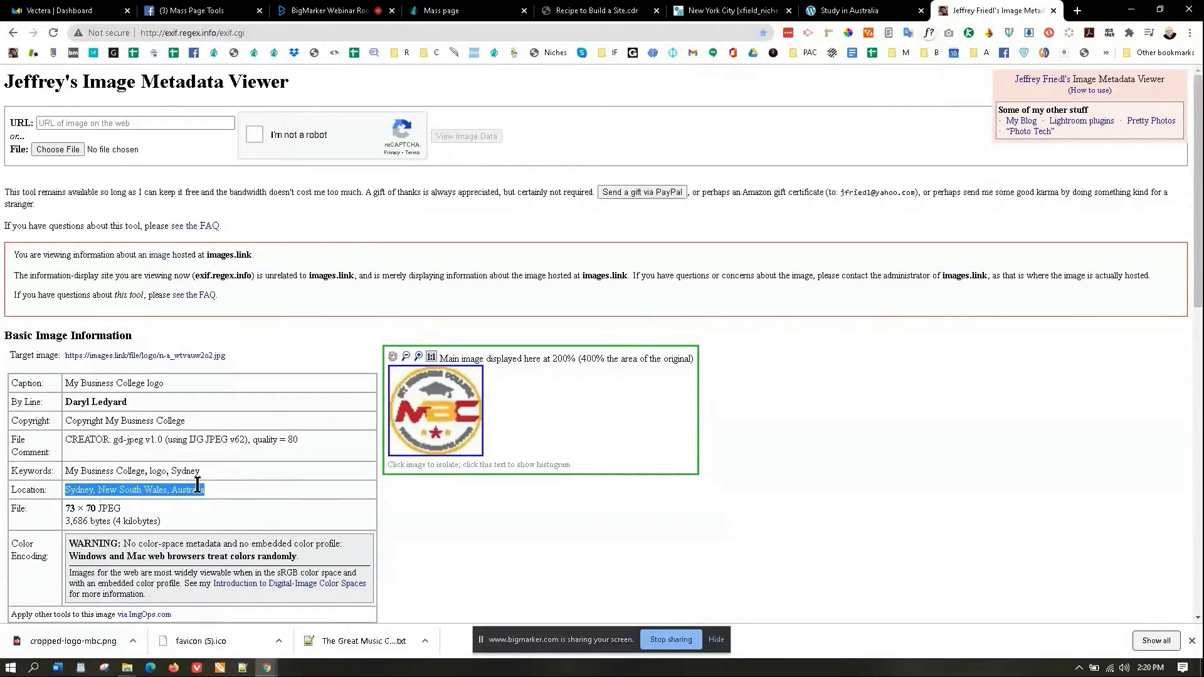
{"action": "scroll", "coordinate": [197, 484], "scroll_direction": "down", "scroll_amount": 5}
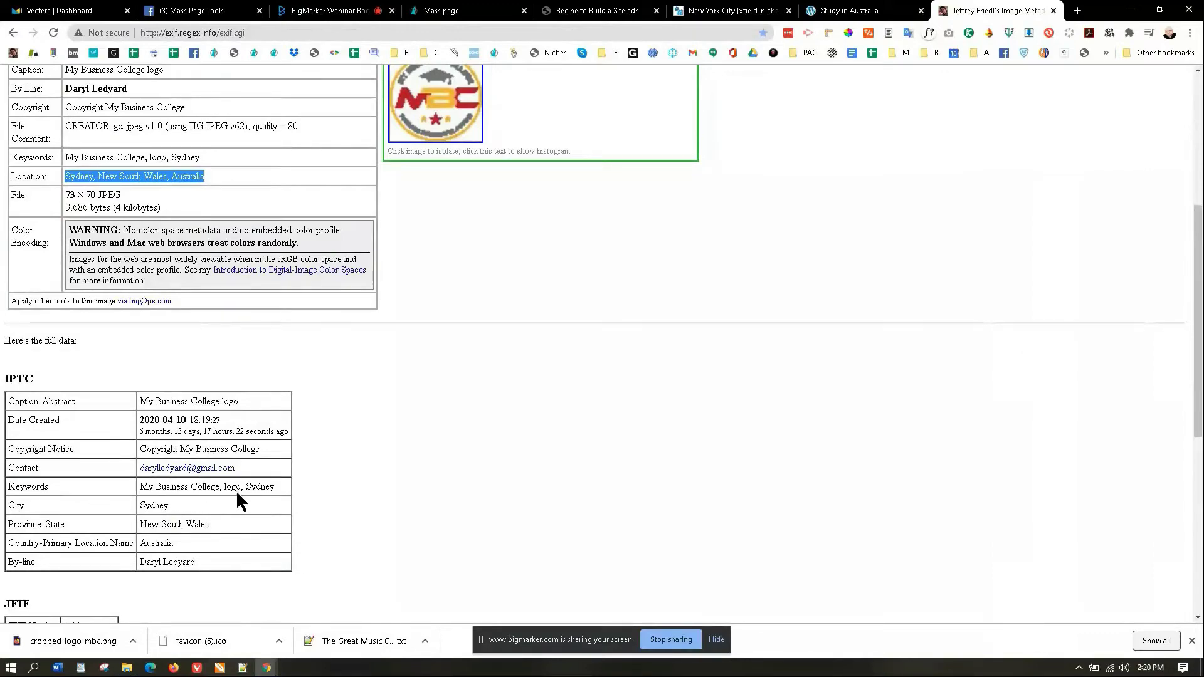
{"action": "scroll", "coordinate": [269, 492], "scroll_direction": "up", "scroll_amount": 4}
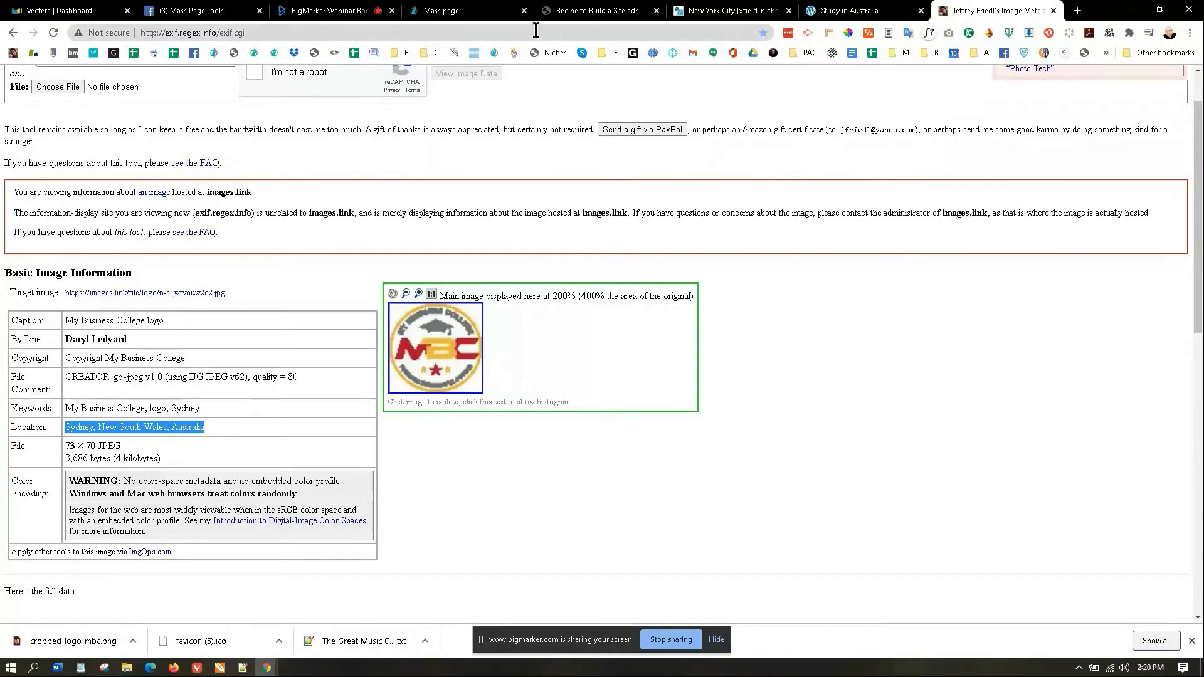
Step: Return to the Mass.page form and upload cropped-logo-mbc as the logo icon, accepting the upload and its conversion to JPG
{"action": "left_click", "coordinate": [488, 16]}
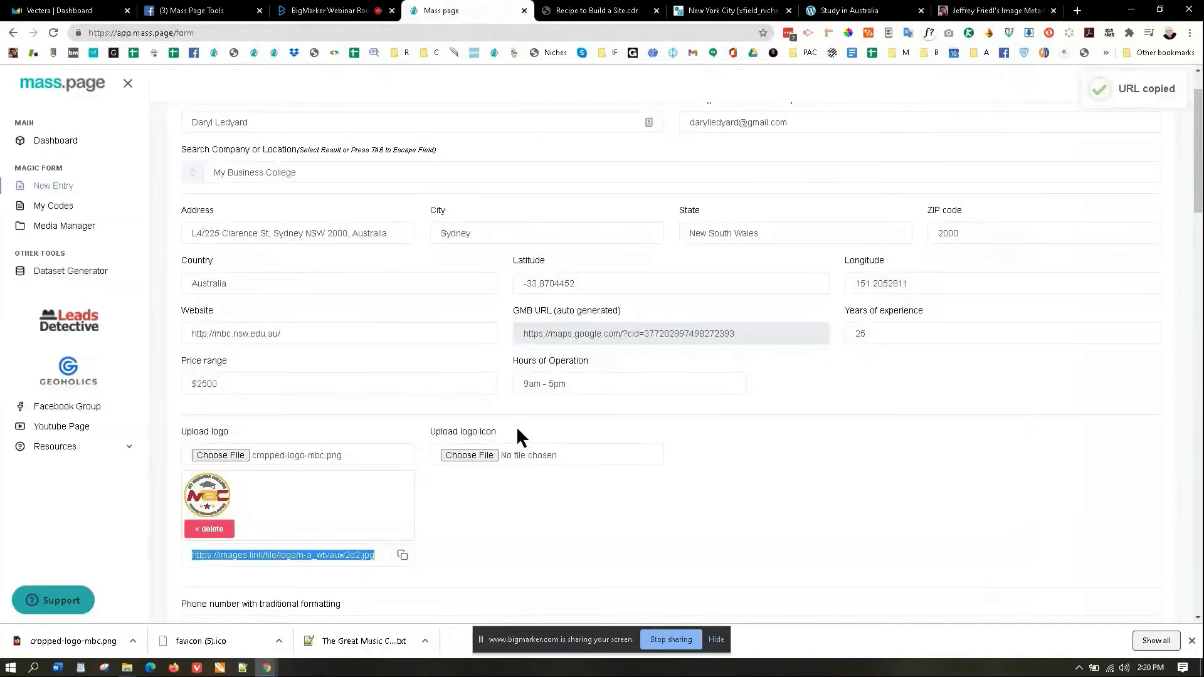
{"action": "left_click", "coordinate": [483, 455]}
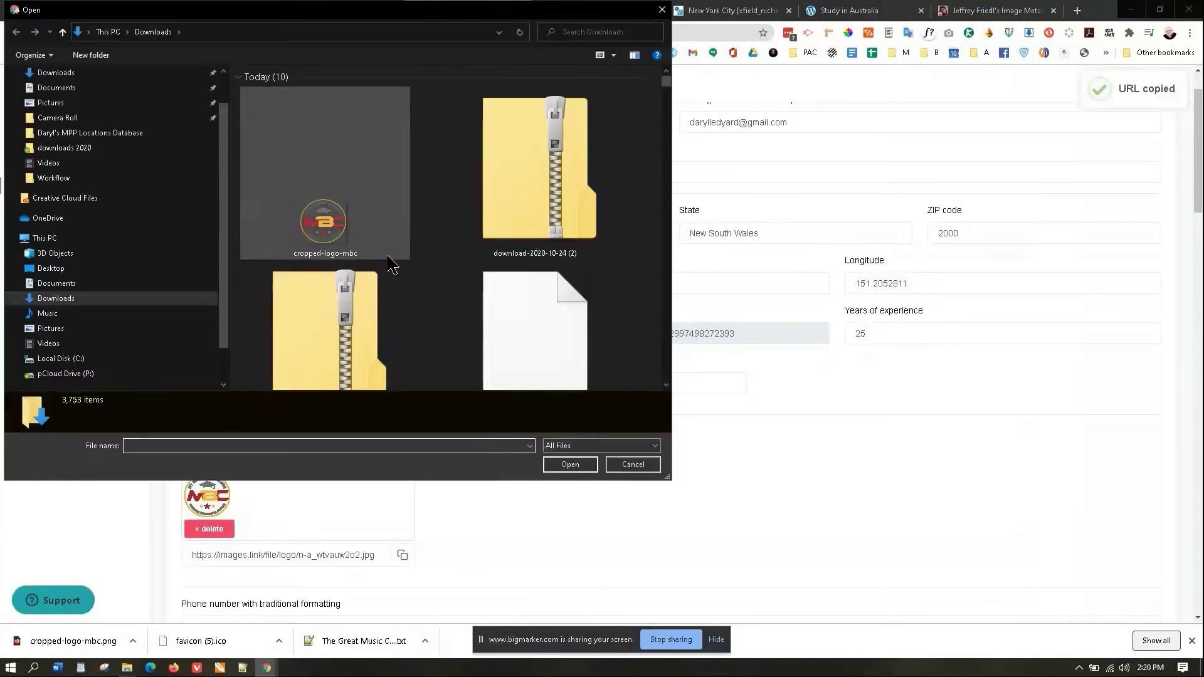
{"action": "left_click", "coordinate": [339, 225]}
{"action": "left_click", "coordinate": [568, 464]}
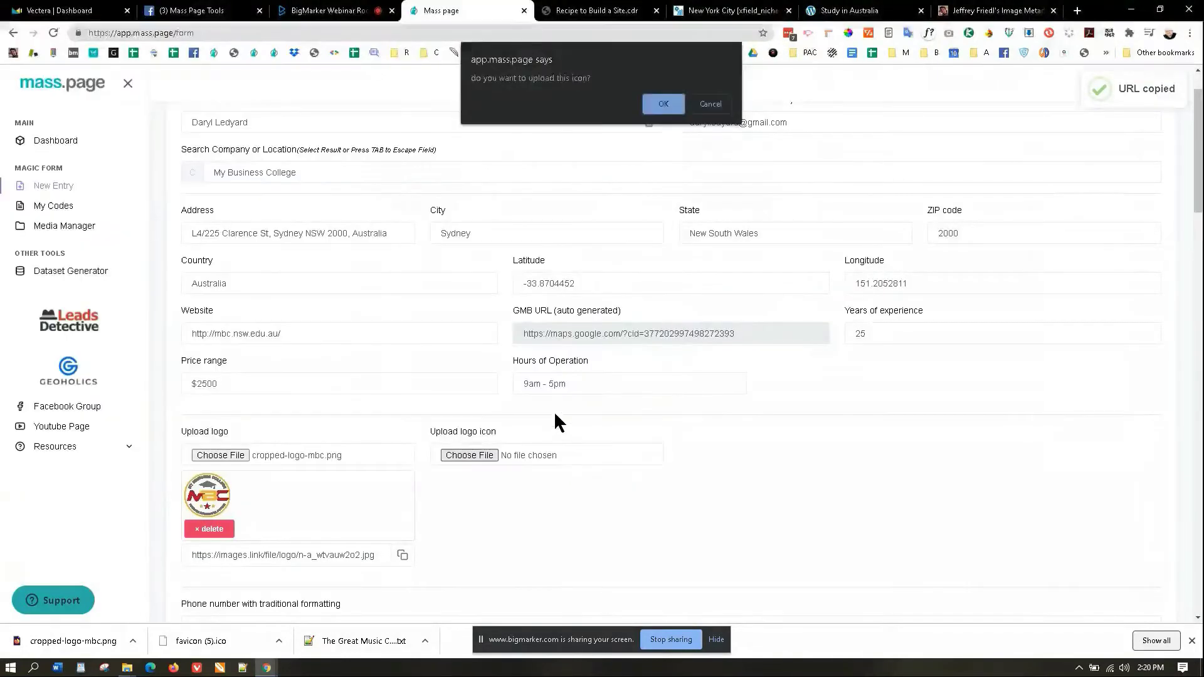
{"action": "left_click", "coordinate": [662, 105]}
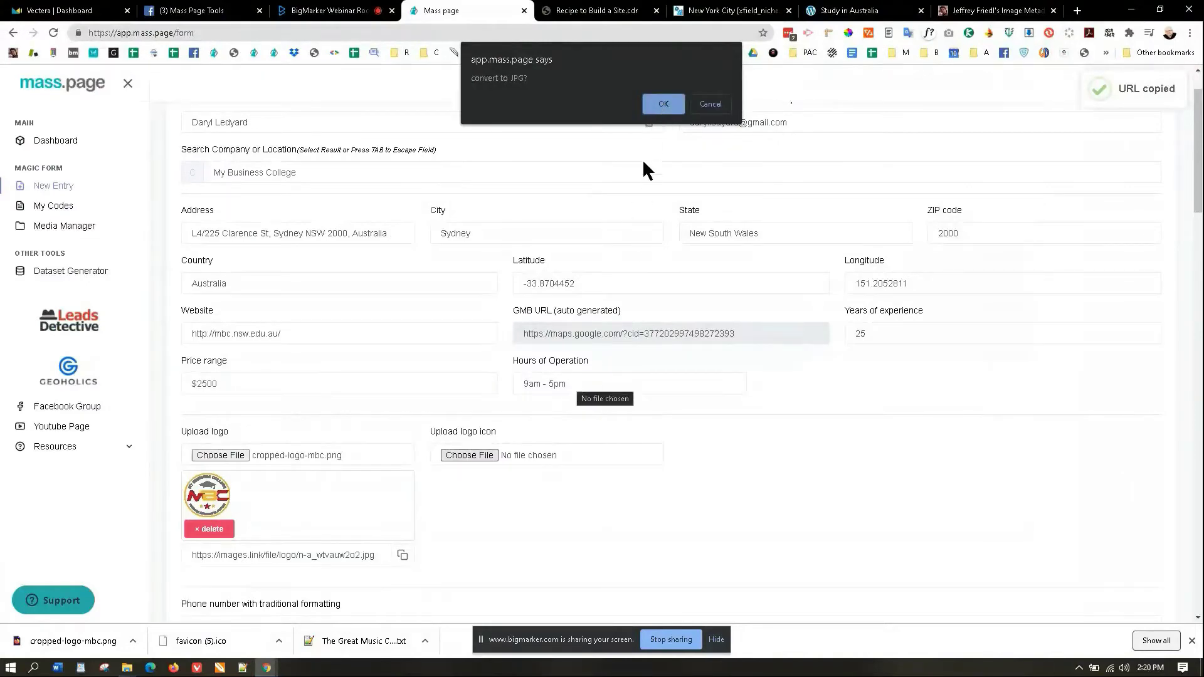
{"action": "left_click", "coordinate": [663, 106]}
{"action": "scroll", "coordinate": [507, 428], "scroll_direction": "down", "scroll_amount": 1}
{"action": "scroll", "coordinate": [555, 483], "scroll_direction": "up", "scroll_amount": 1}
{"action": "scroll", "coordinate": [563, 516], "scroll_direction": "down", "scroll_amount": 2}
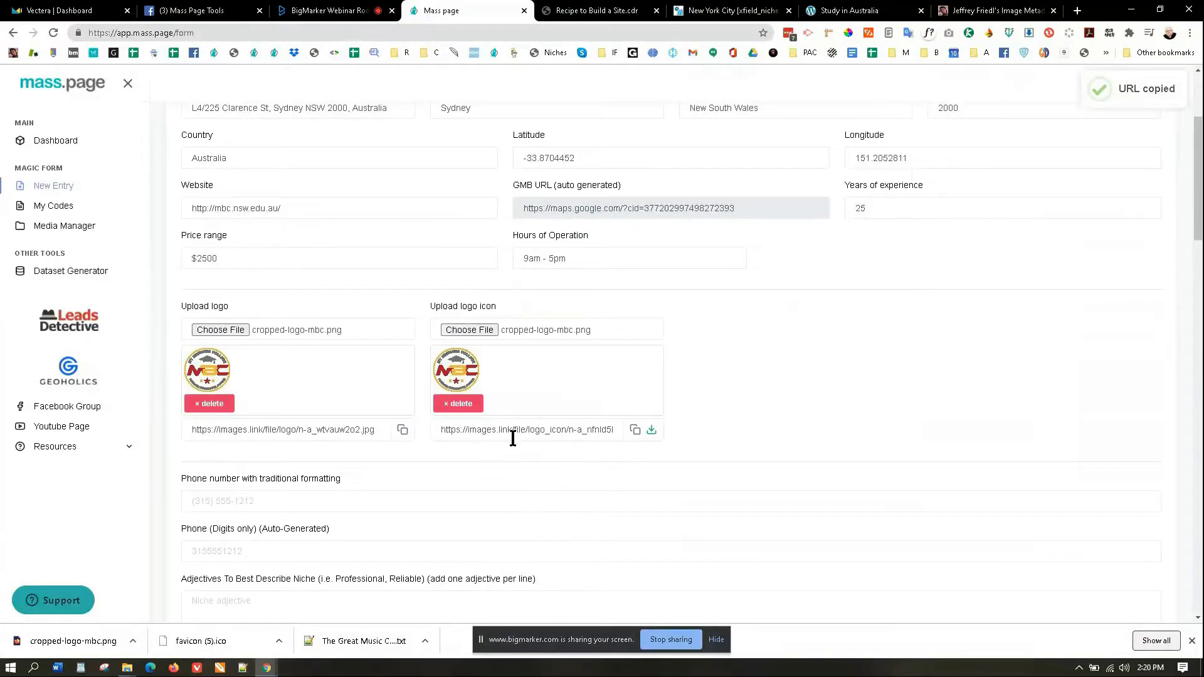
Step: Enter the company's phone number in traditional formatting and have the digits-only number generated
{"action": "scroll", "coordinate": [483, 487], "scroll_direction": "down", "scroll_amount": 1}
{"action": "left_click", "coordinate": [238, 440]}
{"action": "type", "text": "("}
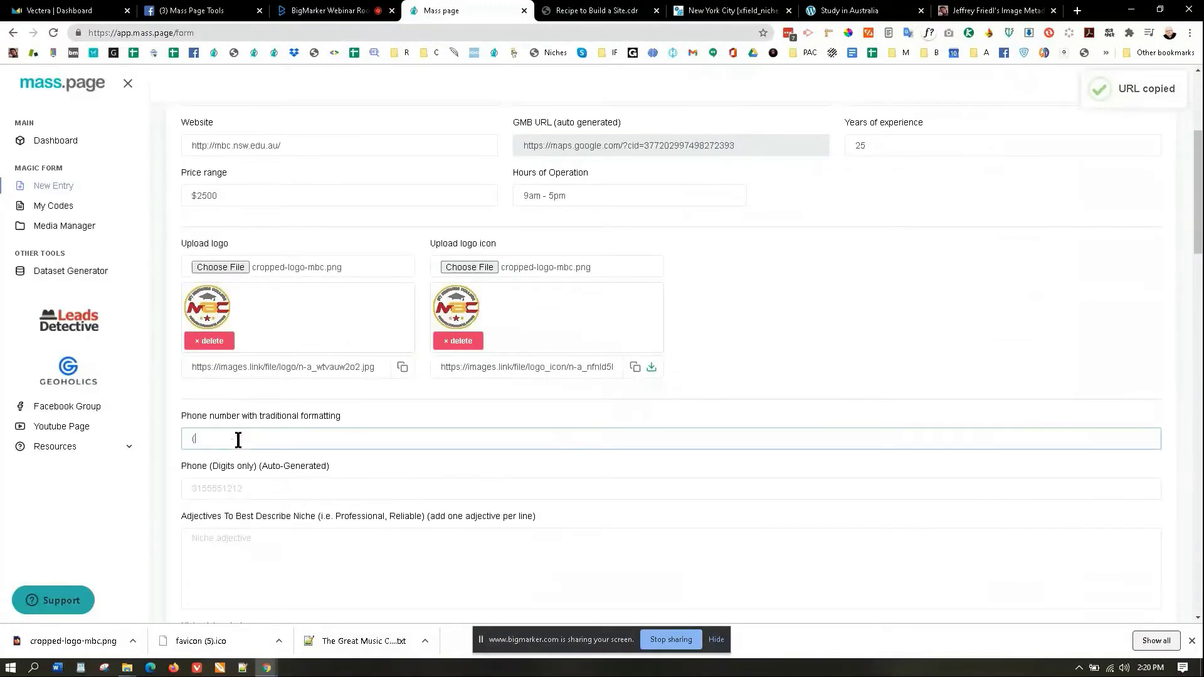
{"action": "type", "text": "315)"}
{"action": "key", "text": "Caps_Lock"}
{"action": "left_click", "coordinate": [247, 488]}
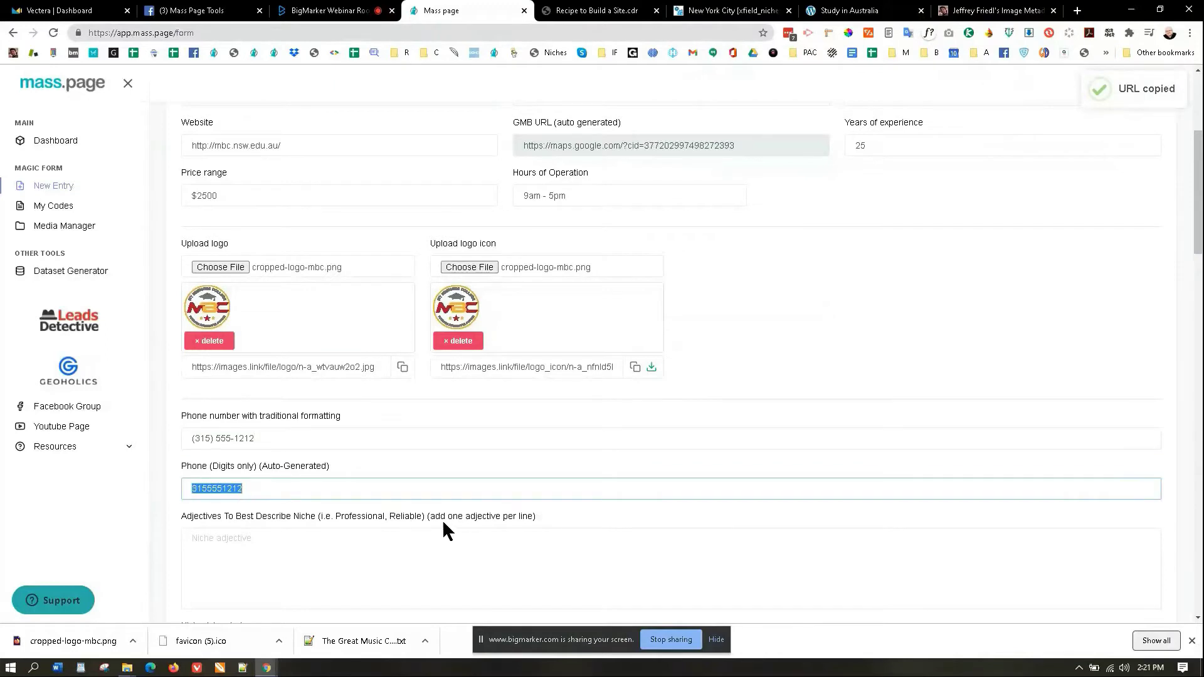
{"action": "scroll", "coordinate": [339, 533], "scroll_direction": "down", "scroll_amount": 2}
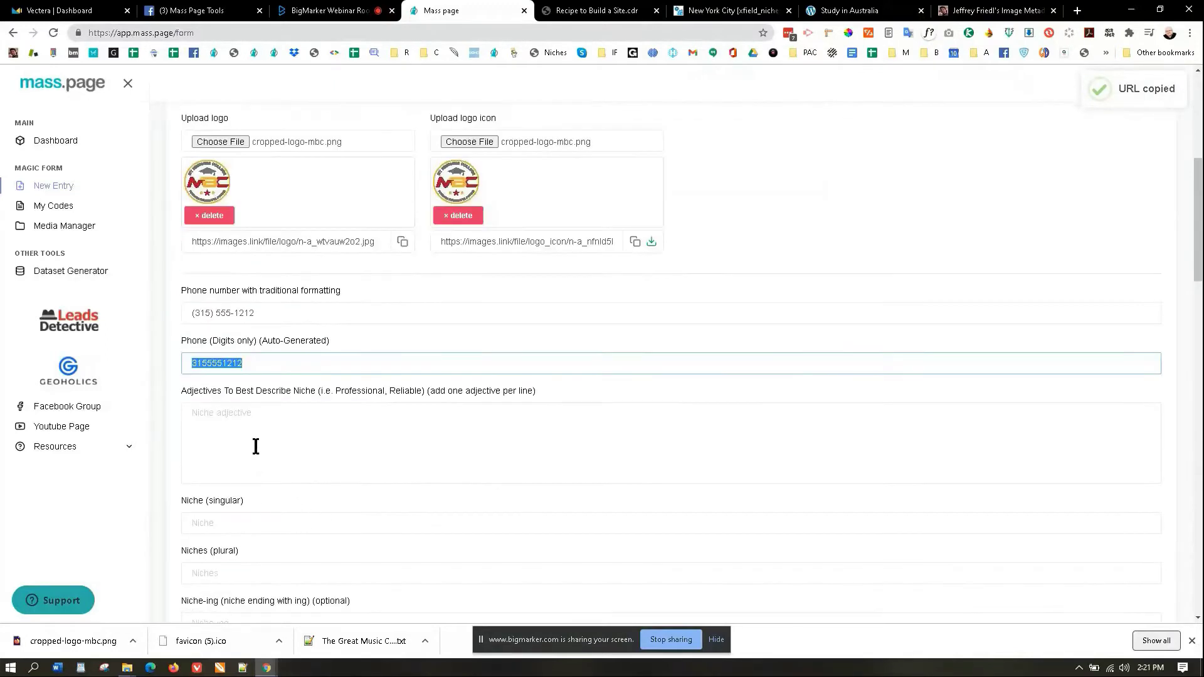
{"action": "left_click", "coordinate": [218, 414]}
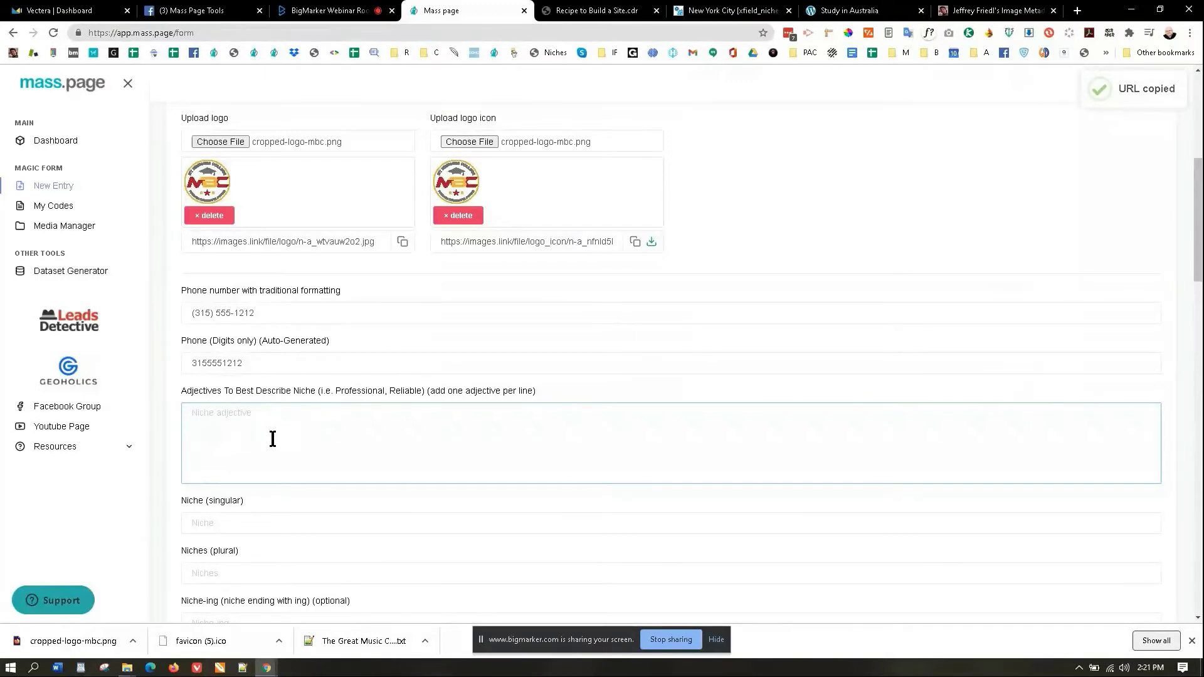
{"action": "scroll", "coordinate": [273, 439], "scroll_direction": "up", "scroll_amount": 6}
{"action": "scroll", "coordinate": [288, 437], "scroll_direction": "down", "scroll_amount": 2}
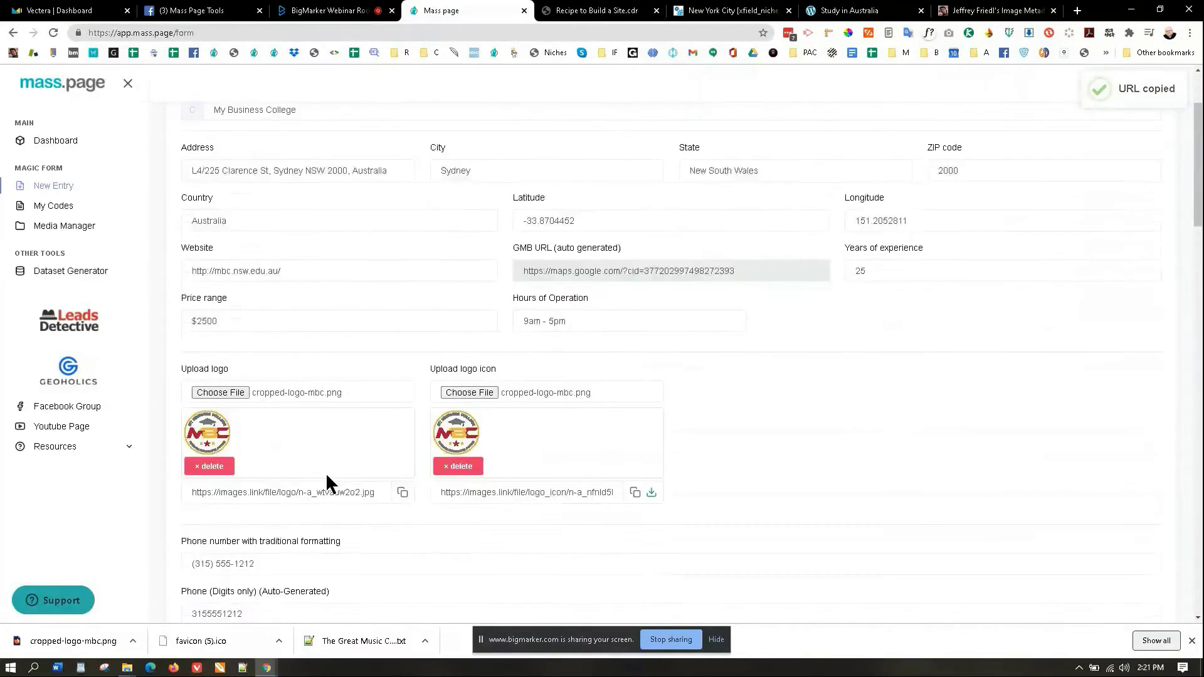
{"action": "scroll", "coordinate": [356, 472], "scroll_direction": "down", "scroll_amount": 6}
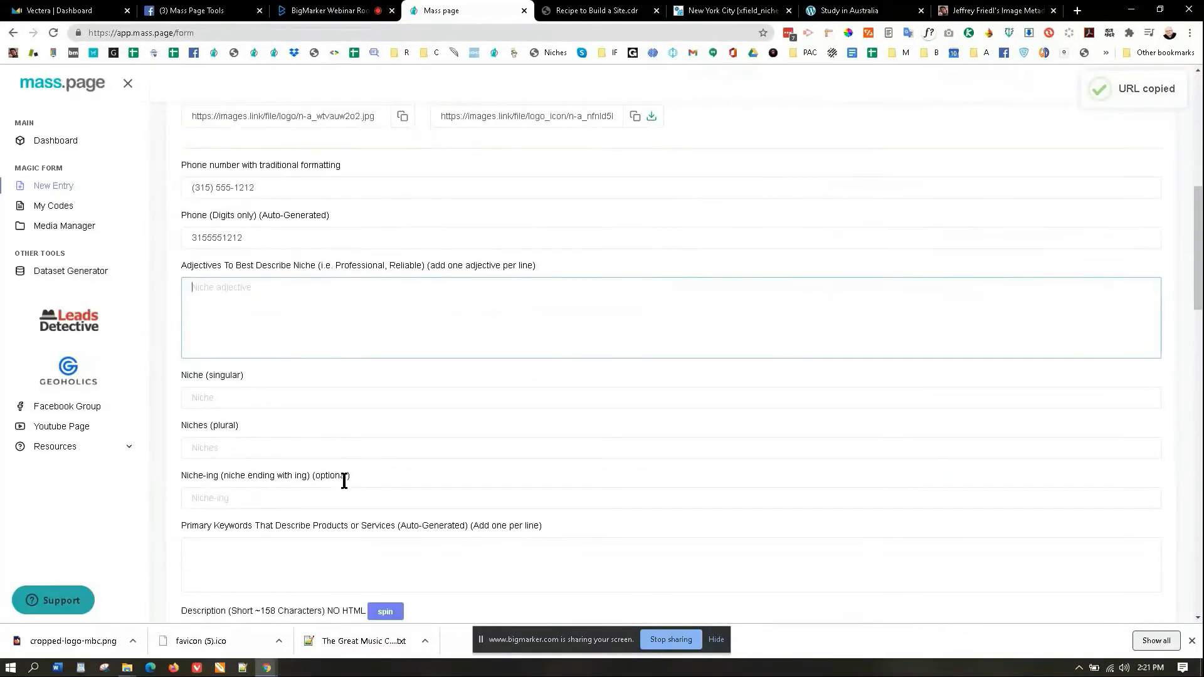
Step: Set the singular niche to Business and the plural niche to Businesses
{"action": "left_click", "coordinate": [222, 399]}
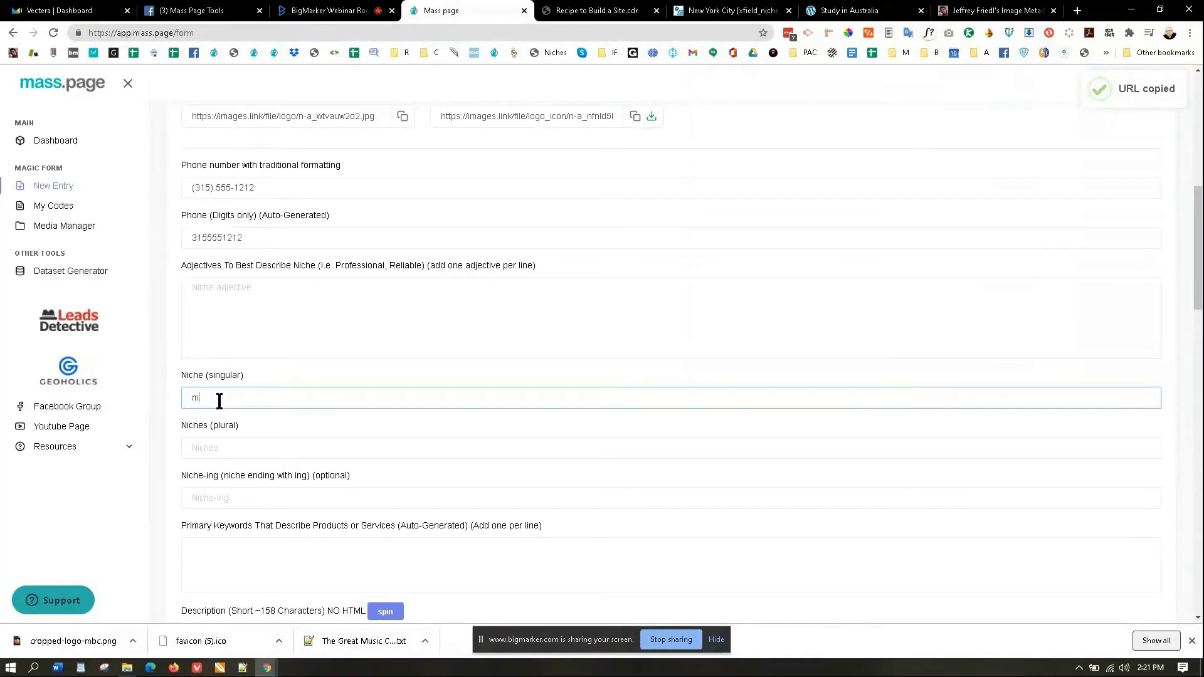
{"action": "type", "text": "mY bus"}
{"action": "key", "text": "BackSpace"}
{"action": "key", "text": "BackSpace"}
{"action": "key", "text": "BackSpace"}
{"action": "key", "text": "BackSpace"}
{"action": "key", "text": "BackSpace"}
{"action": "key", "text": "BackSpace"}
{"action": "key", "text": "BackSpace"}
{"action": "key", "text": "BackSpace"}
{"action": "key", "text": "BackSpace"}
{"action": "key", "text": "Caps_Lock"}
{"action": "type", "text": "Bus"}
{"action": "key", "text": "Tab"}
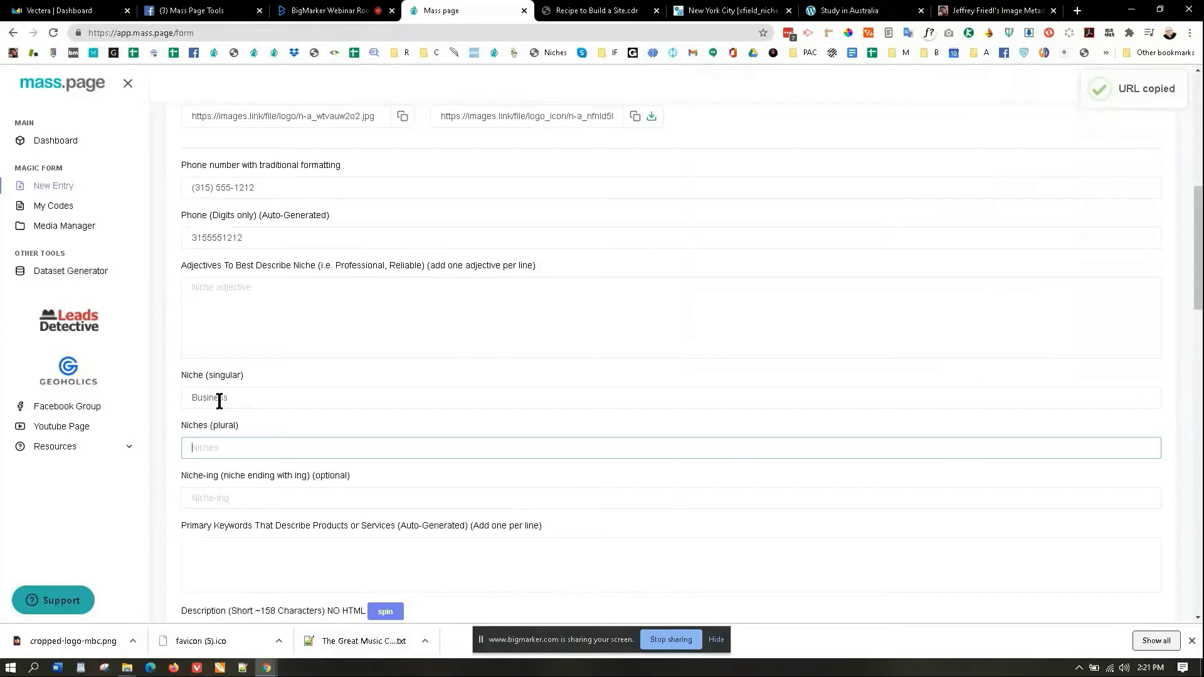
{"action": "type", "text": "Businesses"}
Step: Add Company, My Business and Profitable Business as primary keywords, one per line
{"action": "scroll", "coordinate": [254, 492], "scroll_direction": "down", "scroll_amount": 2}
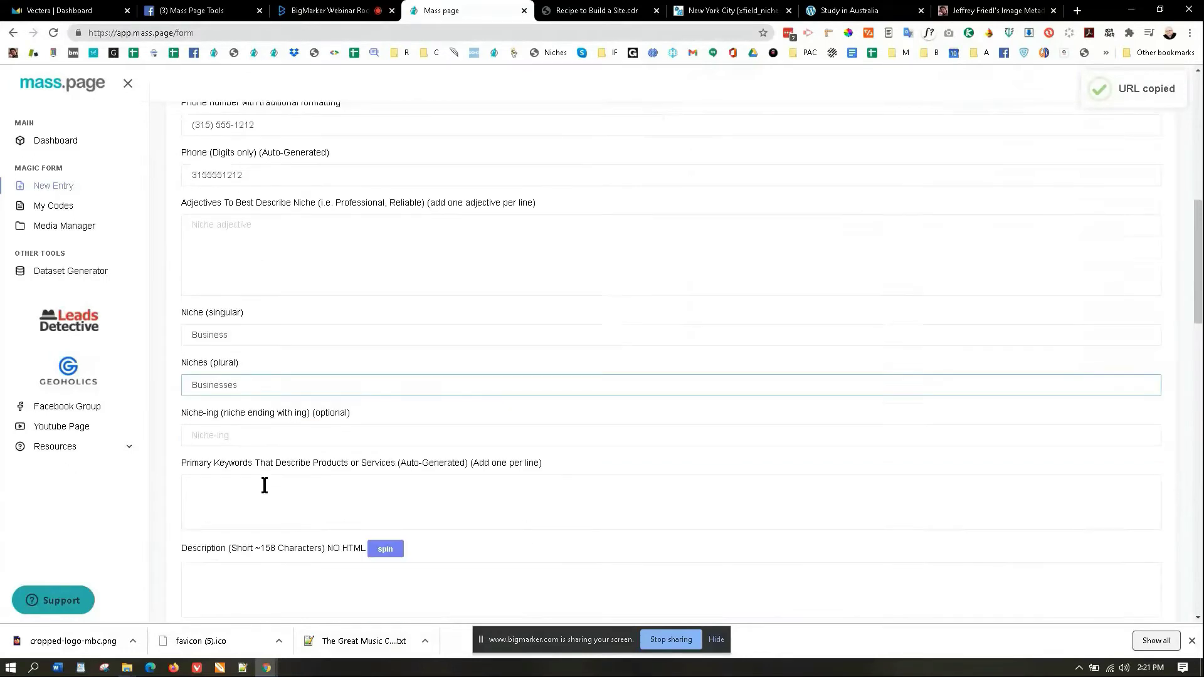
{"action": "left_click", "coordinate": [229, 432]}
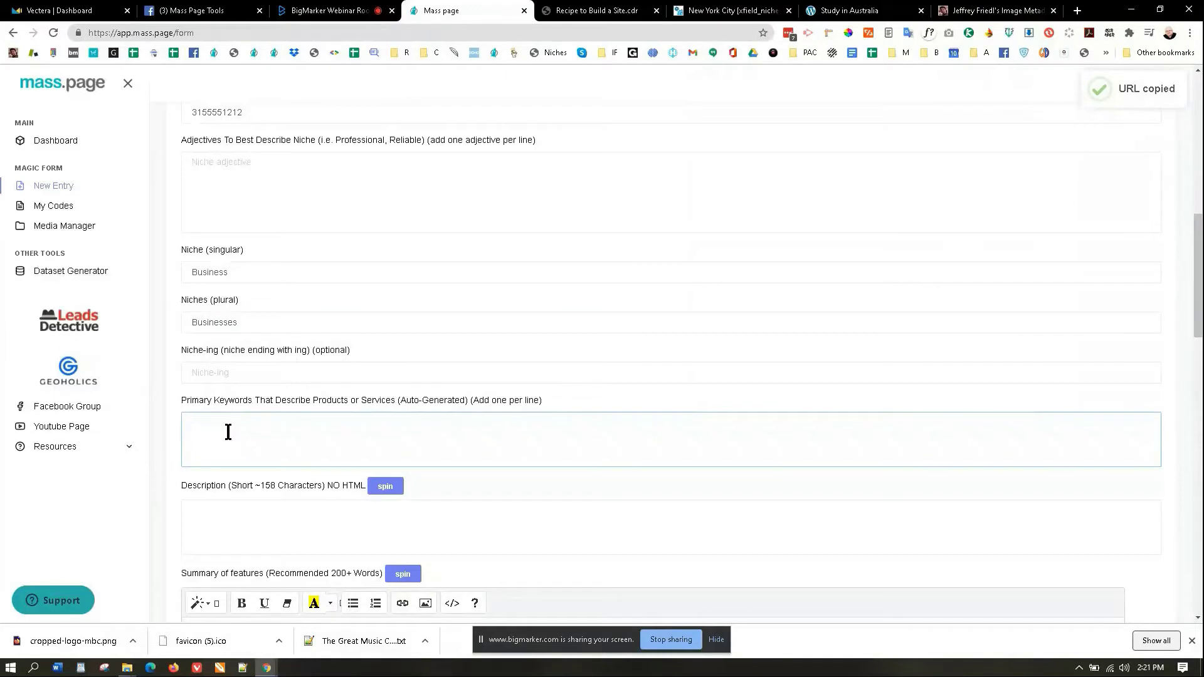
{"action": "type", "text": "Compnay"}
{"action": "key", "text": "BackSpace"}
{"action": "key", "text": "BackSpace"}
{"action": "key", "text": "BackSpace"}
{"action": "type", "text": "M"}
{"action": "key", "text": "Return"}
{"action": "type", "text": "Profitable Busine"}
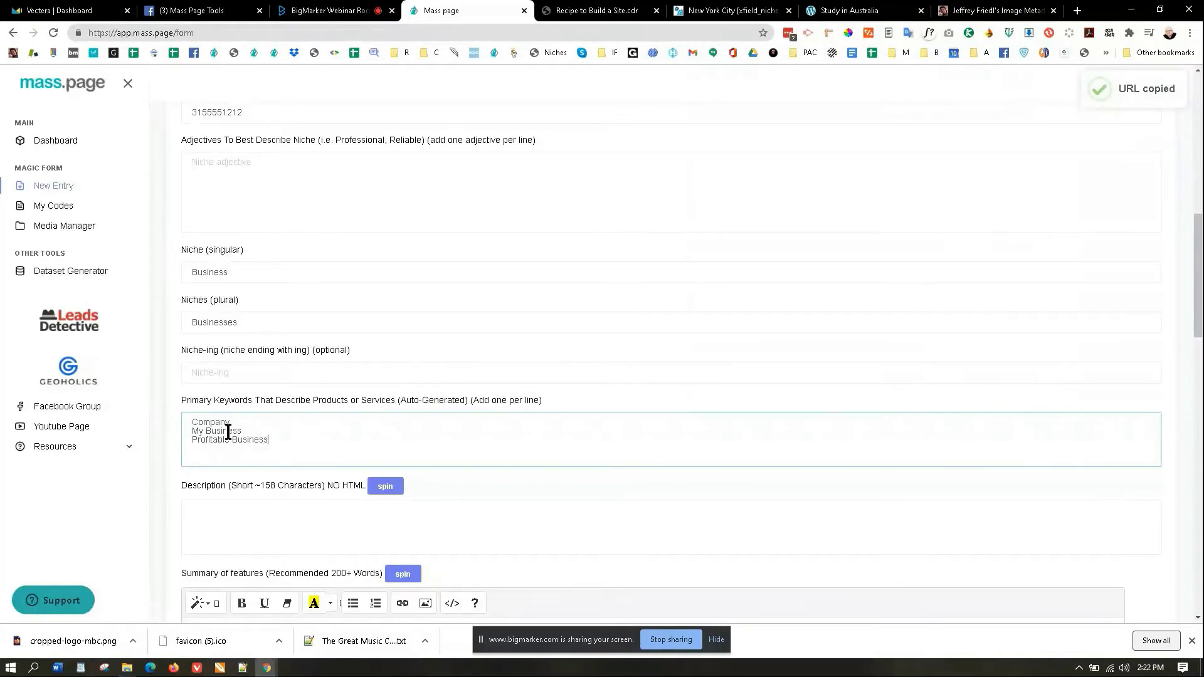
Step: Add Biz College, Business School and Trade School to the primary keywords, one per line
{"action": "type", "text": "ss"}
{"action": "key", "text": "Return"}
{"action": "type", "text": "Biz COllege"}
{"action": "key", "text": "BackSpace"}
{"action": "type", "text": "o"}
{"action": "key", "text": "End"}
{"action": "key", "text": "Return"}
{"action": "key", "text": "Return"}
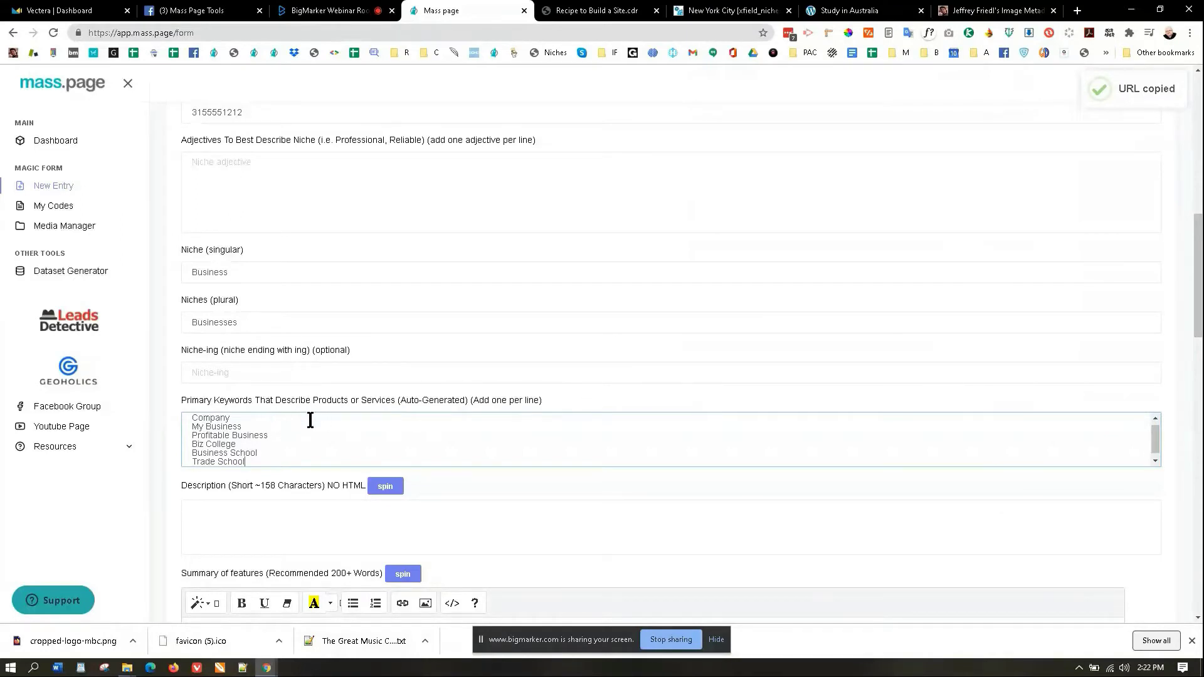
{"action": "scroll", "coordinate": [341, 382], "scroll_direction": "up", "scroll_amount": 2}
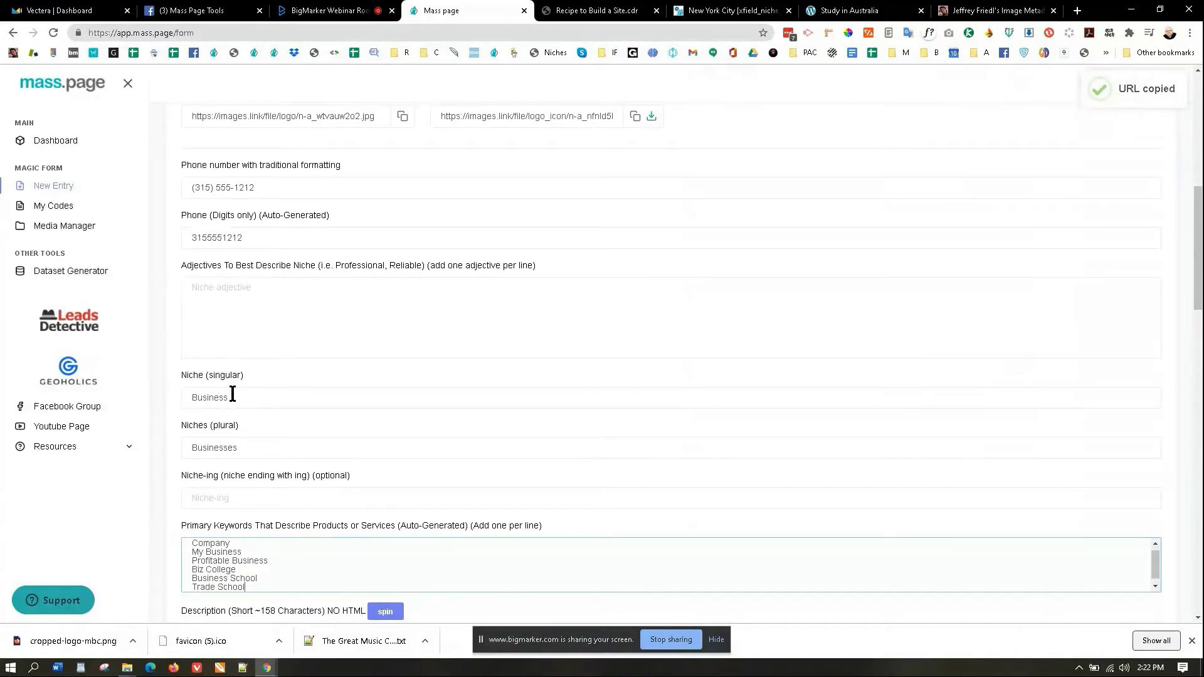
{"action": "scroll", "coordinate": [229, 390], "scroll_direction": "down", "scroll_amount": 1}
{"action": "scroll", "coordinate": [227, 387], "scroll_direction": "down", "scroll_amount": 2}
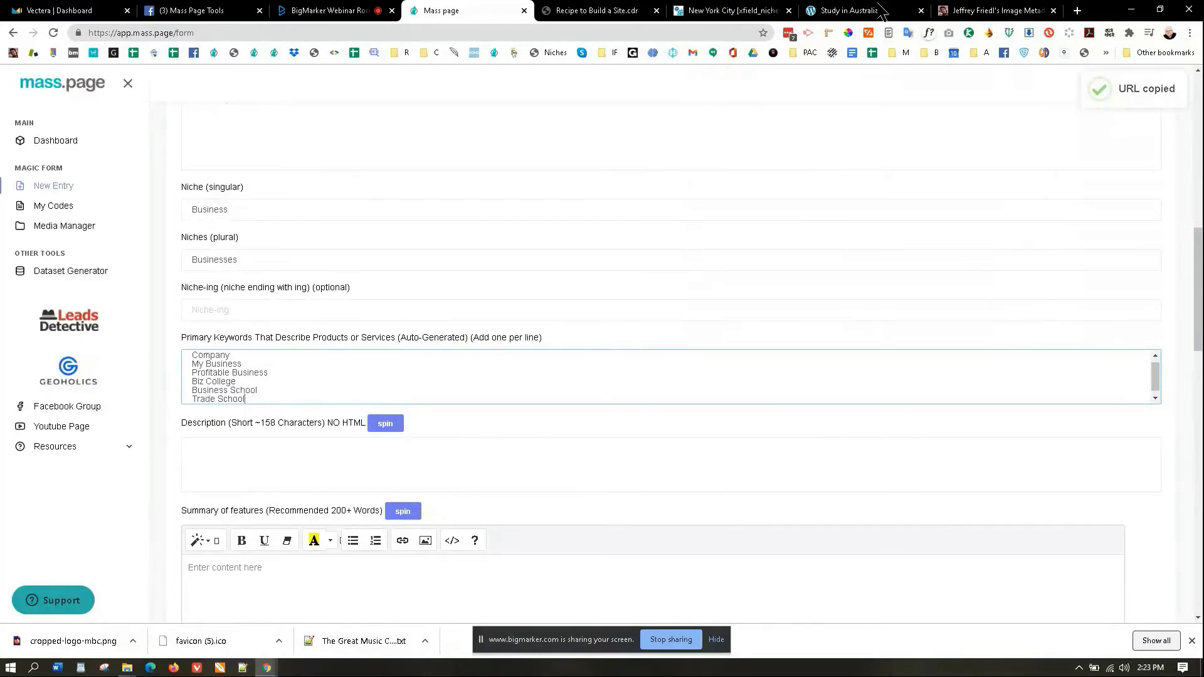
Step: Switch to the My Business College website and check its home page and About MBC entries for description text
{"action": "left_click", "coordinate": [856, 11]}
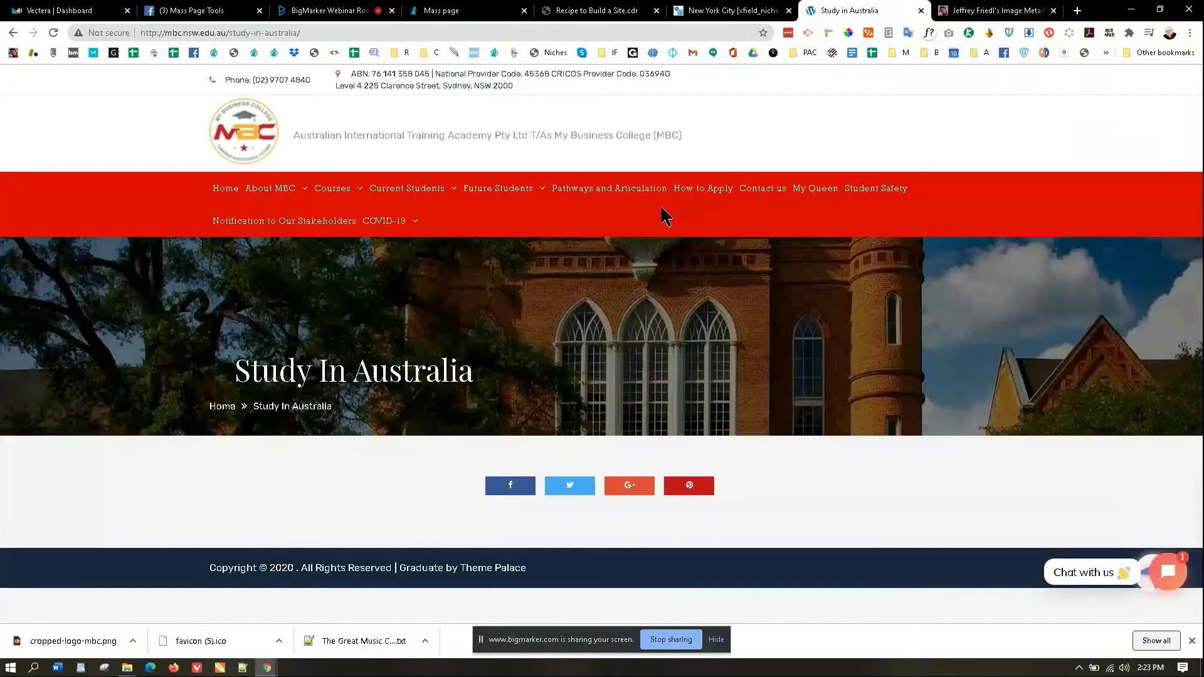
{"action": "left_click", "coordinate": [269, 135]}
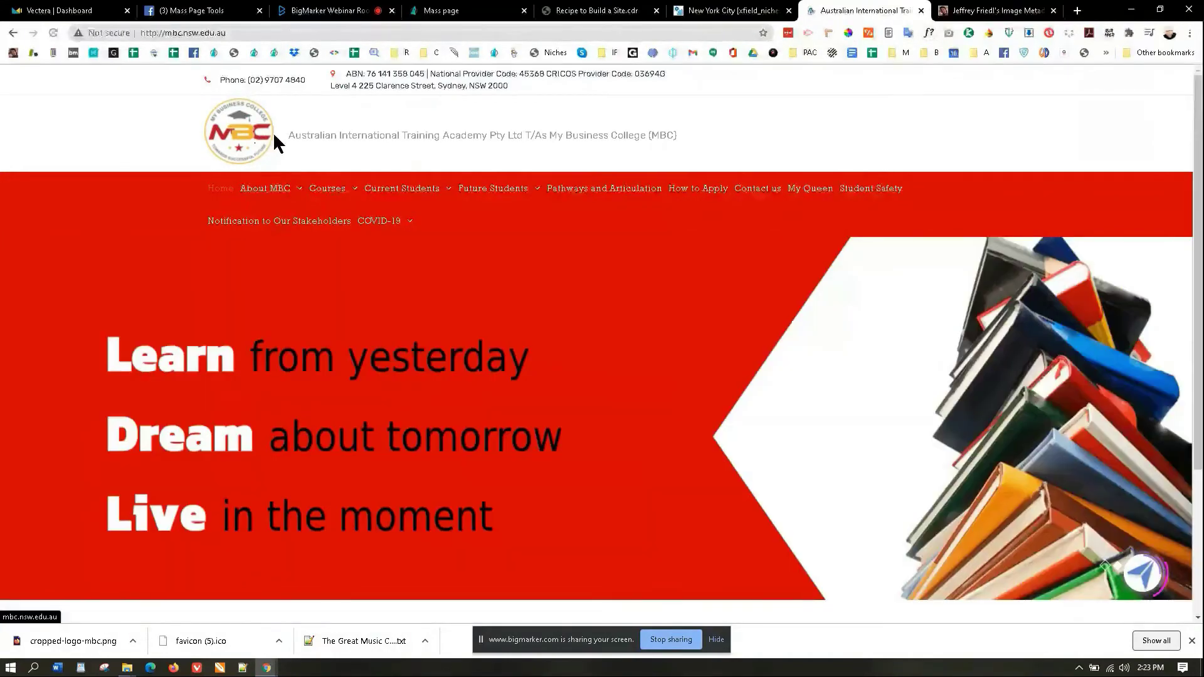
{"action": "scroll", "coordinate": [376, 196], "scroll_direction": "down", "scroll_amount": 3}
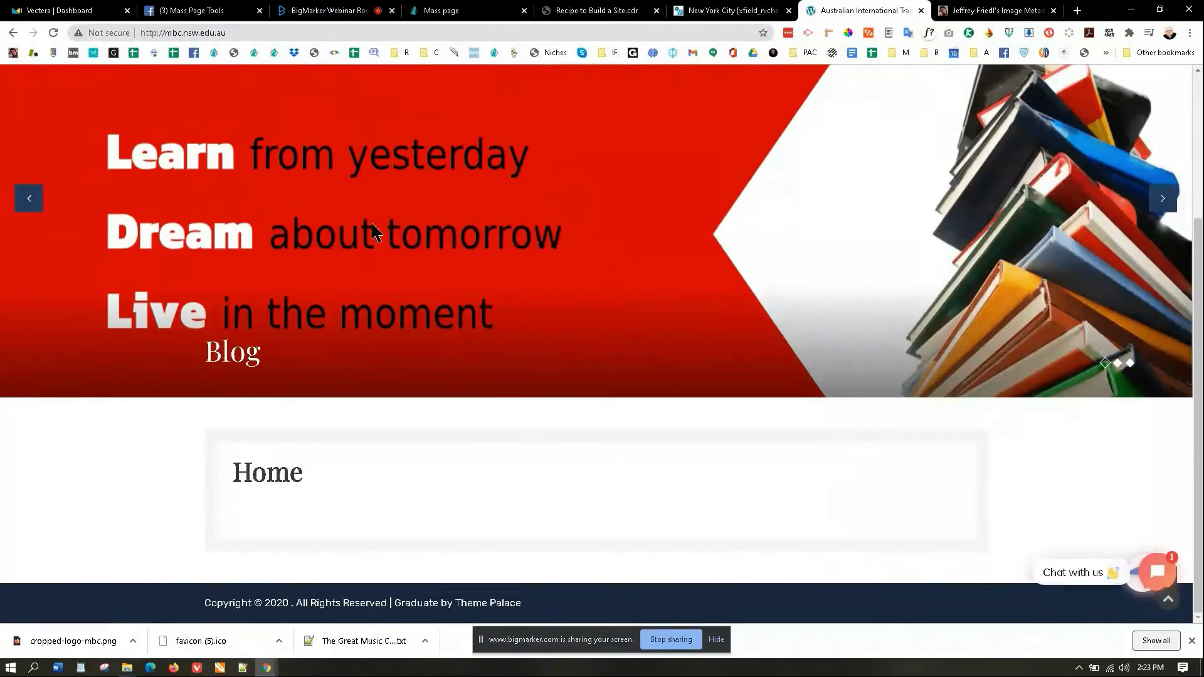
{"action": "scroll", "coordinate": [435, 246], "scroll_direction": "up", "scroll_amount": 3}
{"action": "mouse_move", "coordinate": [275, 196]}
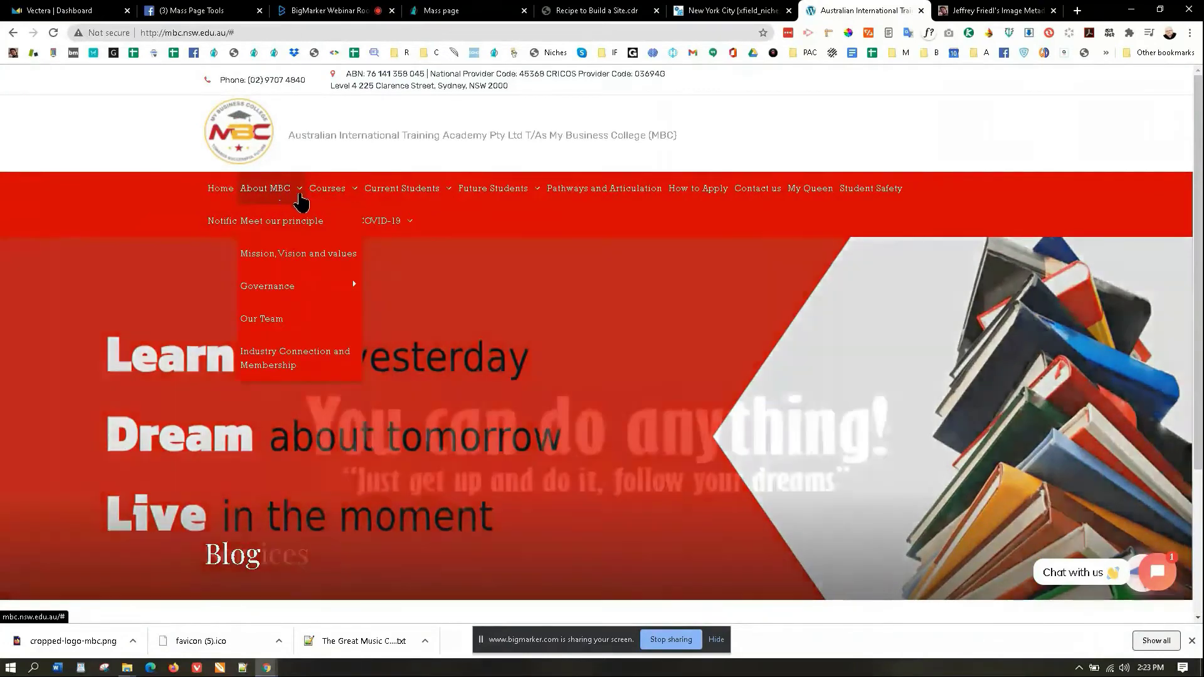
{"action": "mouse_move", "coordinate": [375, 214]}
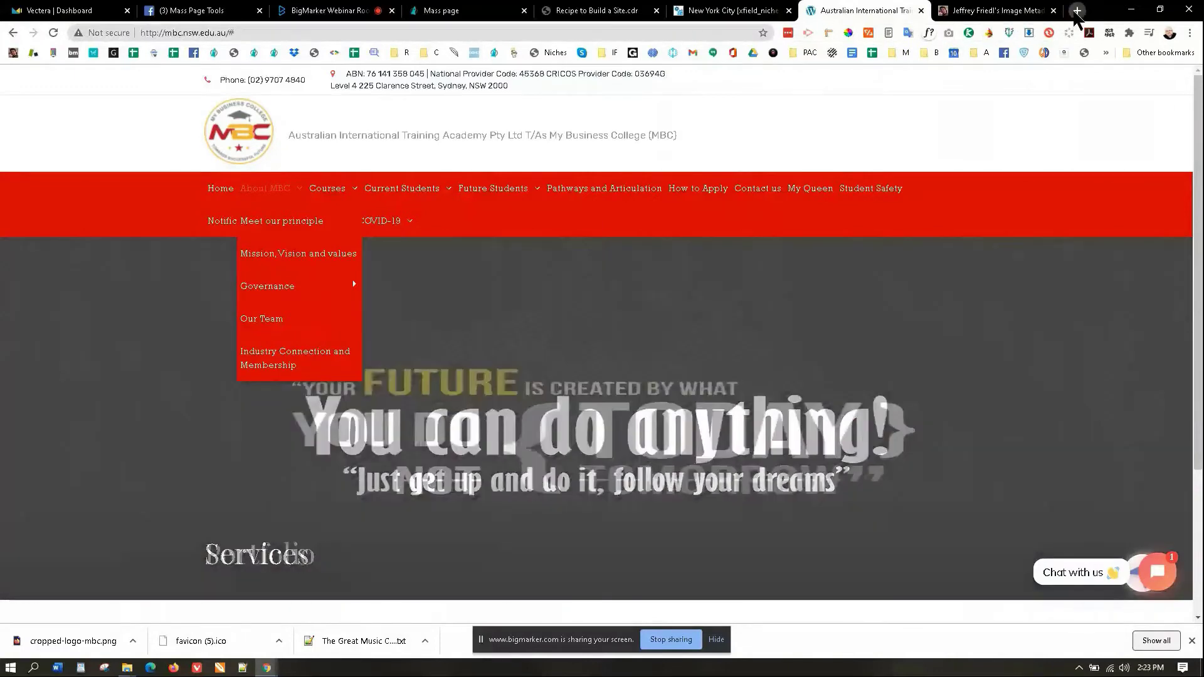
Step: Search the web for "lorim ipsem", open lipsum.com and generate 5 paragraphs of placeholder text
{"action": "left_click", "coordinate": [1076, 12]}
{"action": "type", "text": "lo"}
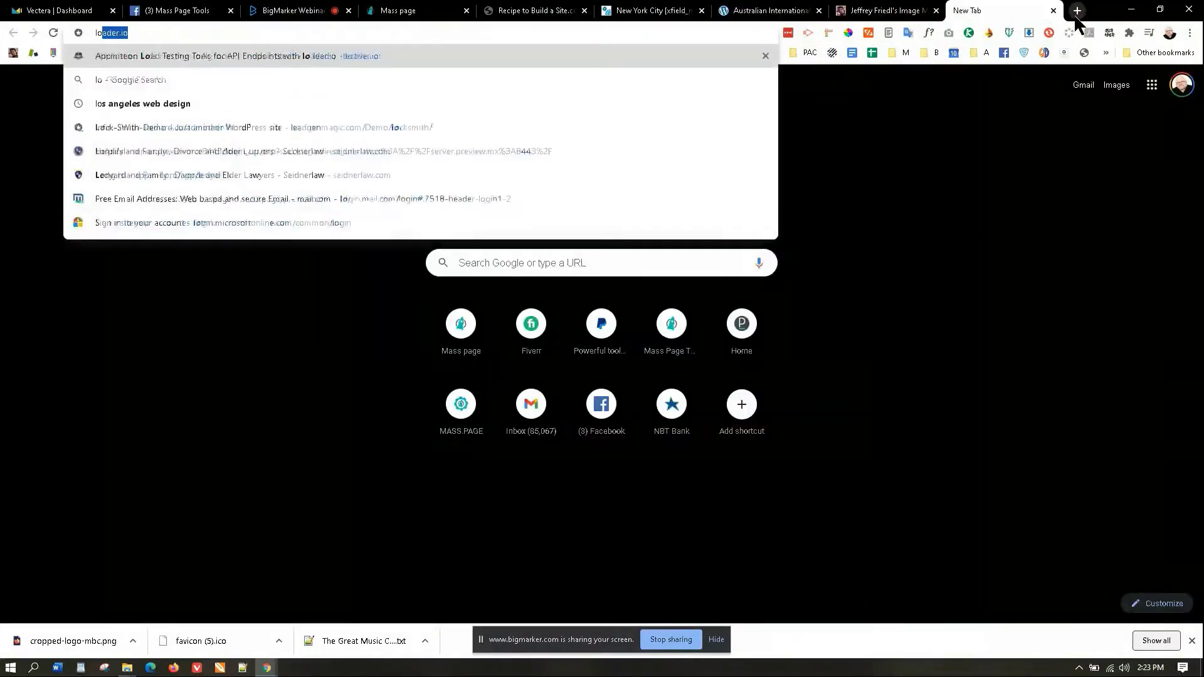
{"action": "type", "text": "rim"}
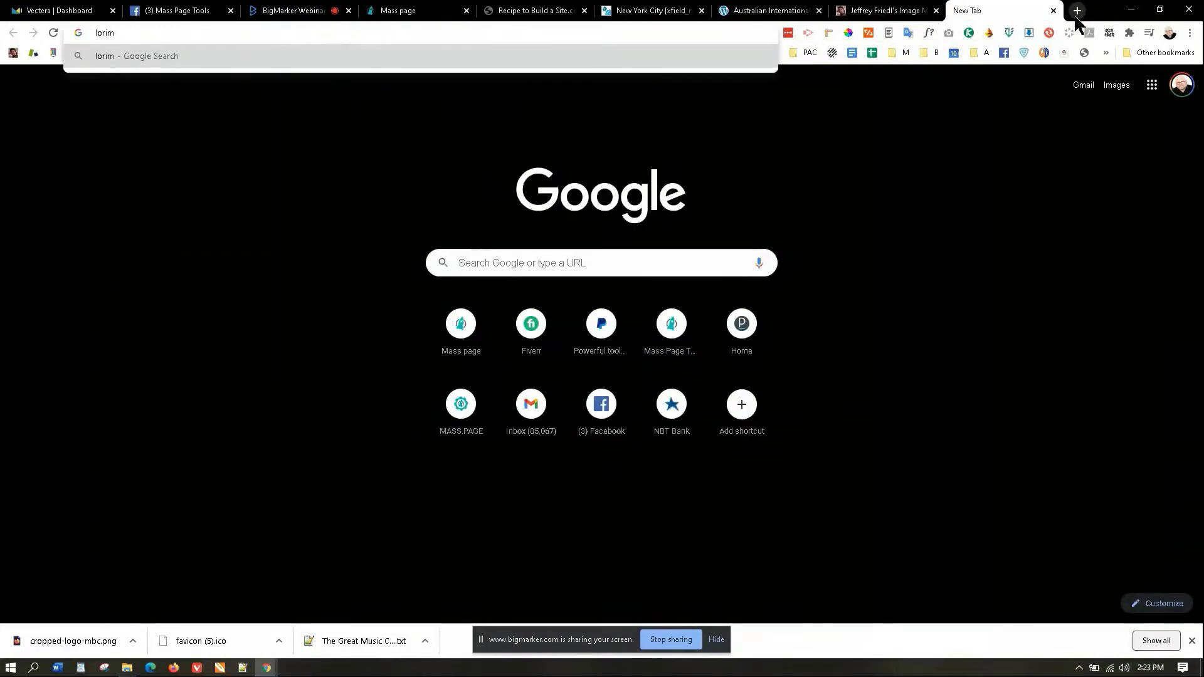
{"action": "type", "text": " ipsem"}
{"action": "key", "text": "Return"}
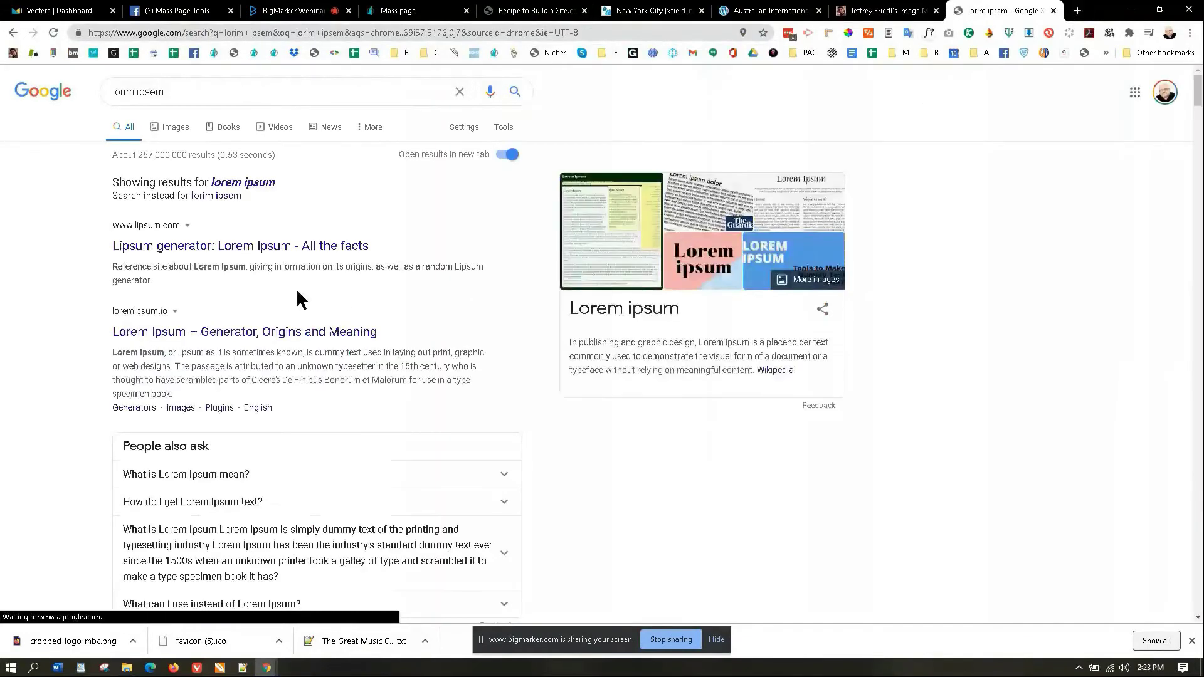
{"action": "left_click", "coordinate": [248, 249]}
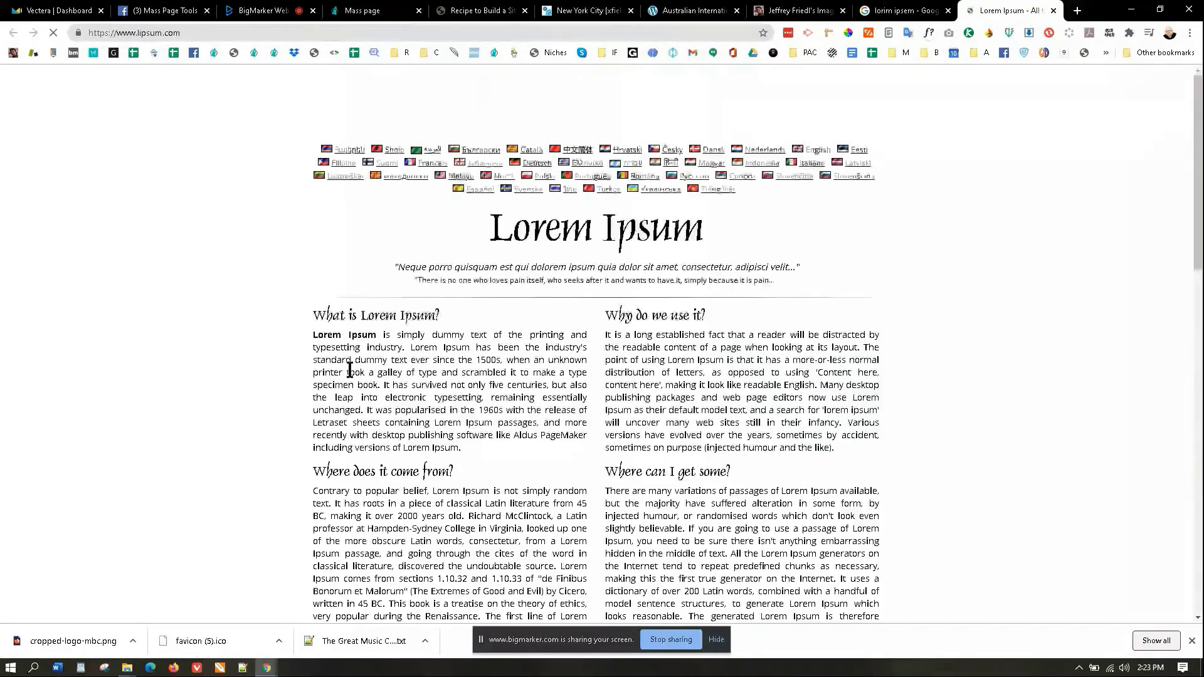
{"action": "scroll", "coordinate": [519, 269], "scroll_direction": "down", "scroll_amount": 7}
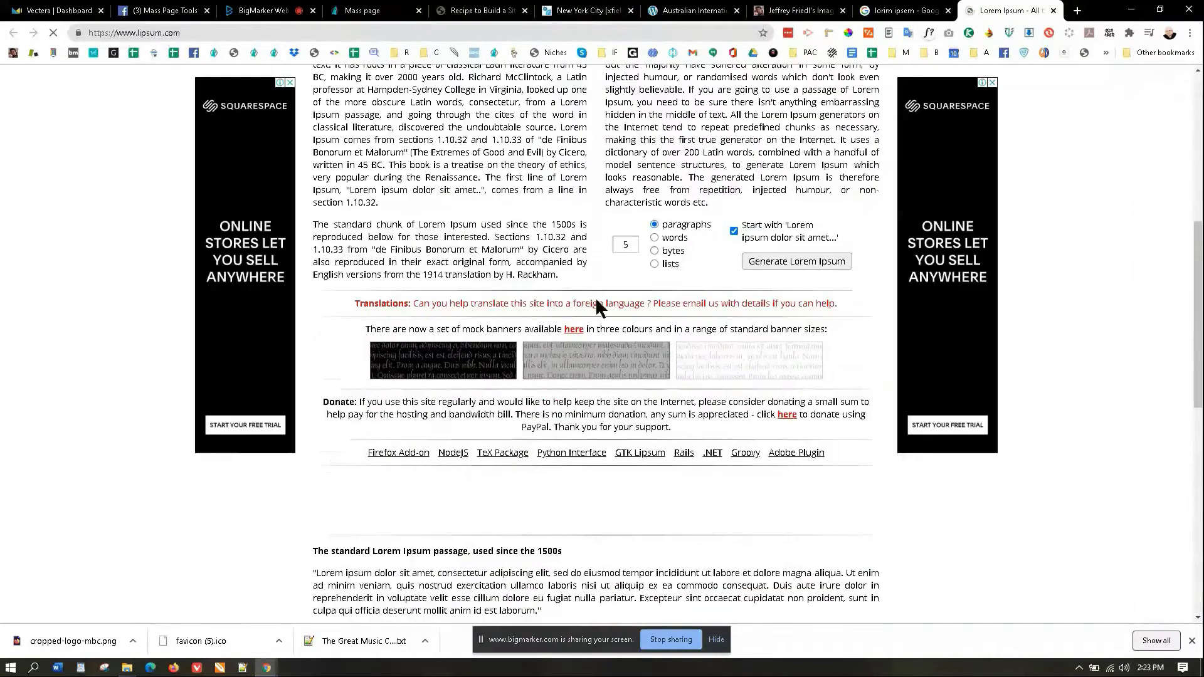
{"action": "left_click", "coordinate": [764, 262]}
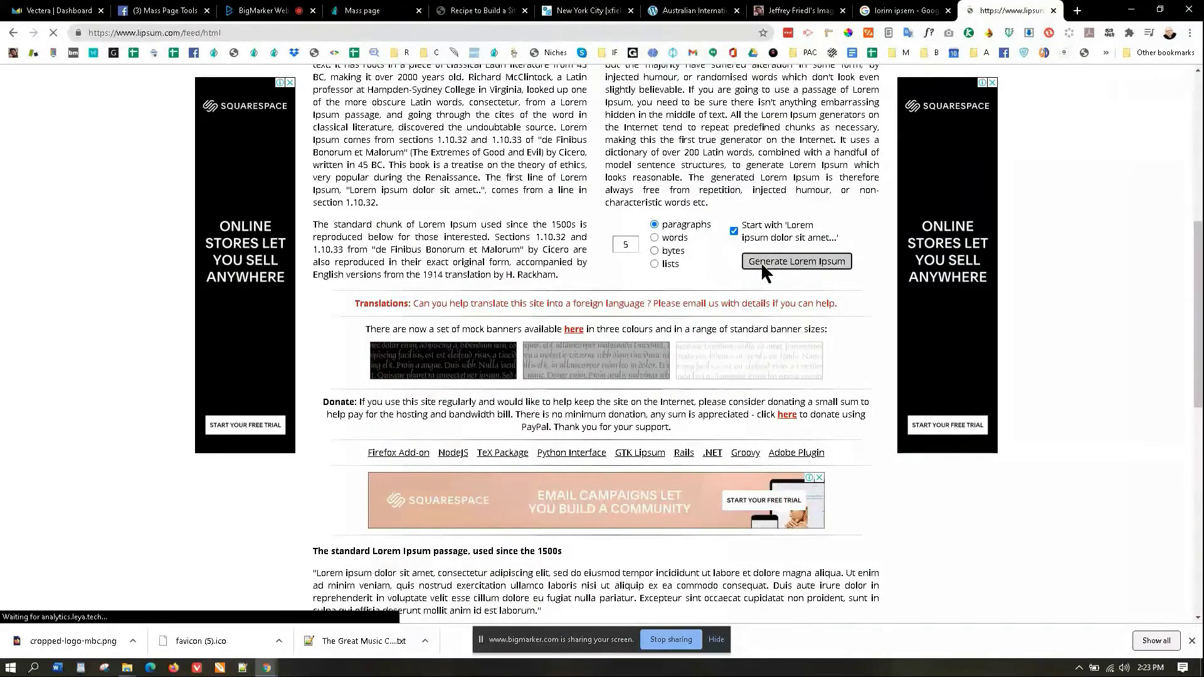
Step: Copy the opening sentences of the first Lorem Ipsum paragraph into the Mass.page form's short description
{"action": "left_click_drag", "start_coordinate": [314, 312], "coordinate": [337, 361]}
{"action": "key", "text": "ctrl+c"}
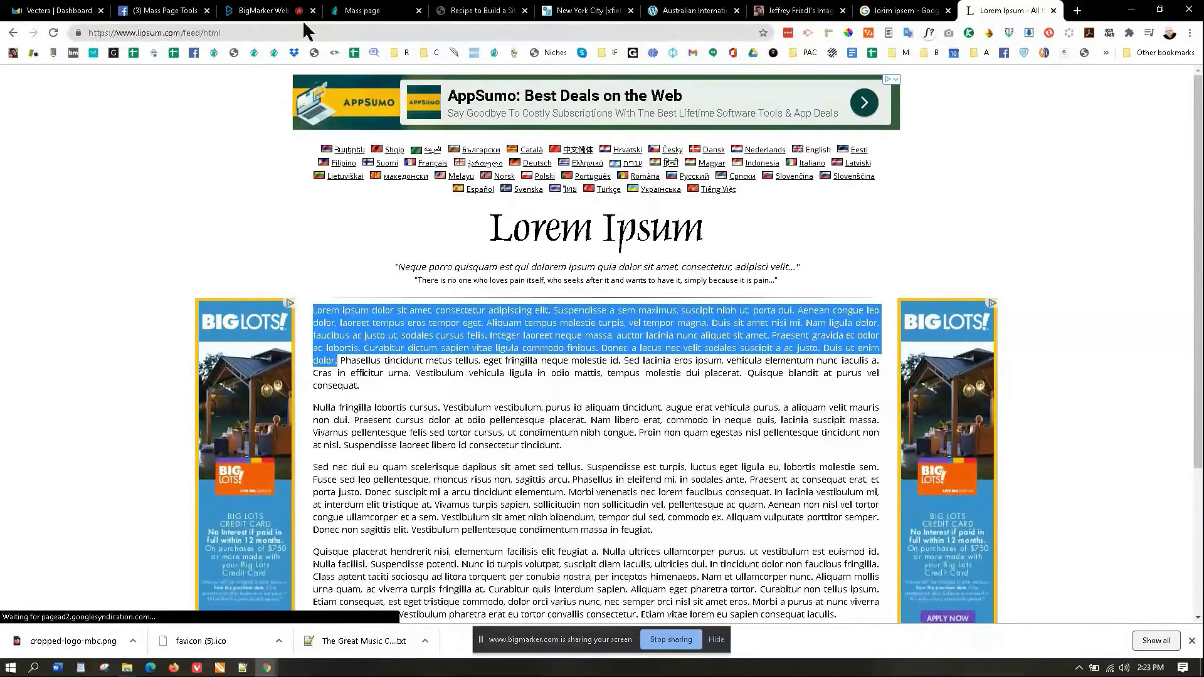
{"action": "left_click", "coordinate": [363, 11]}
{"action": "left_click", "coordinate": [242, 444]}
{"action": "key", "text": "ctrl+v"}
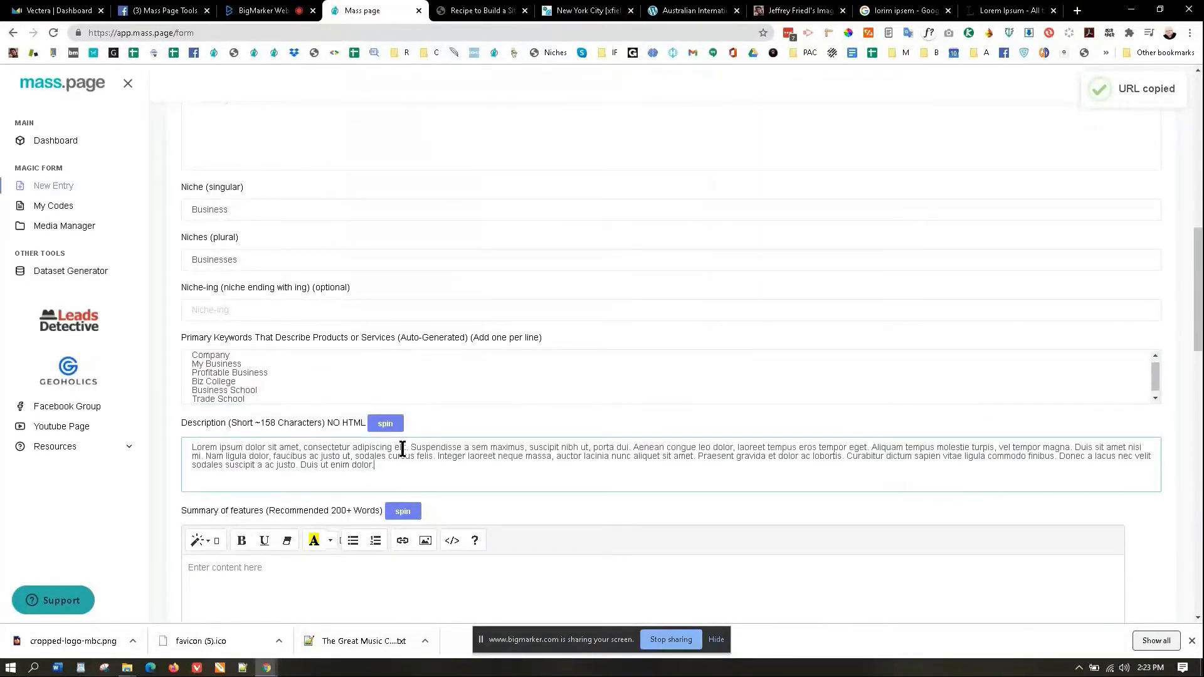
{"action": "scroll", "coordinate": [406, 463], "scroll_direction": "down", "scroll_amount": 1}
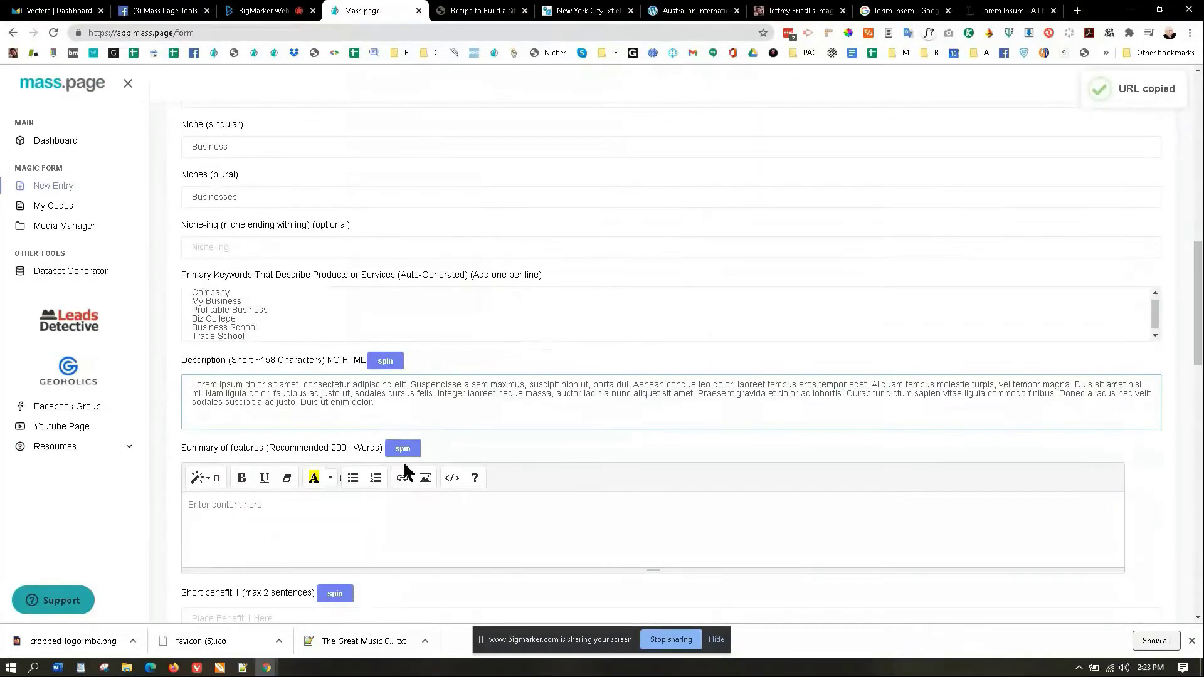
Step: Try spinning the short description and revert it to the unspun text
{"action": "left_click", "coordinate": [393, 369]}
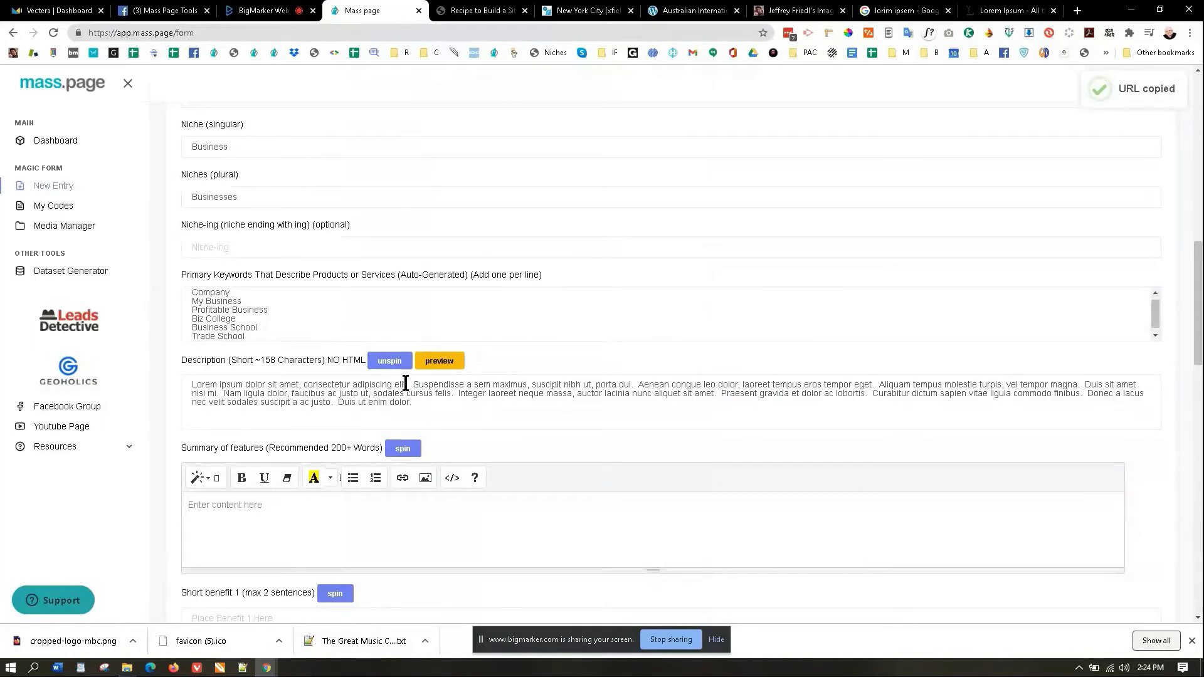
{"action": "left_click", "coordinate": [394, 365]}
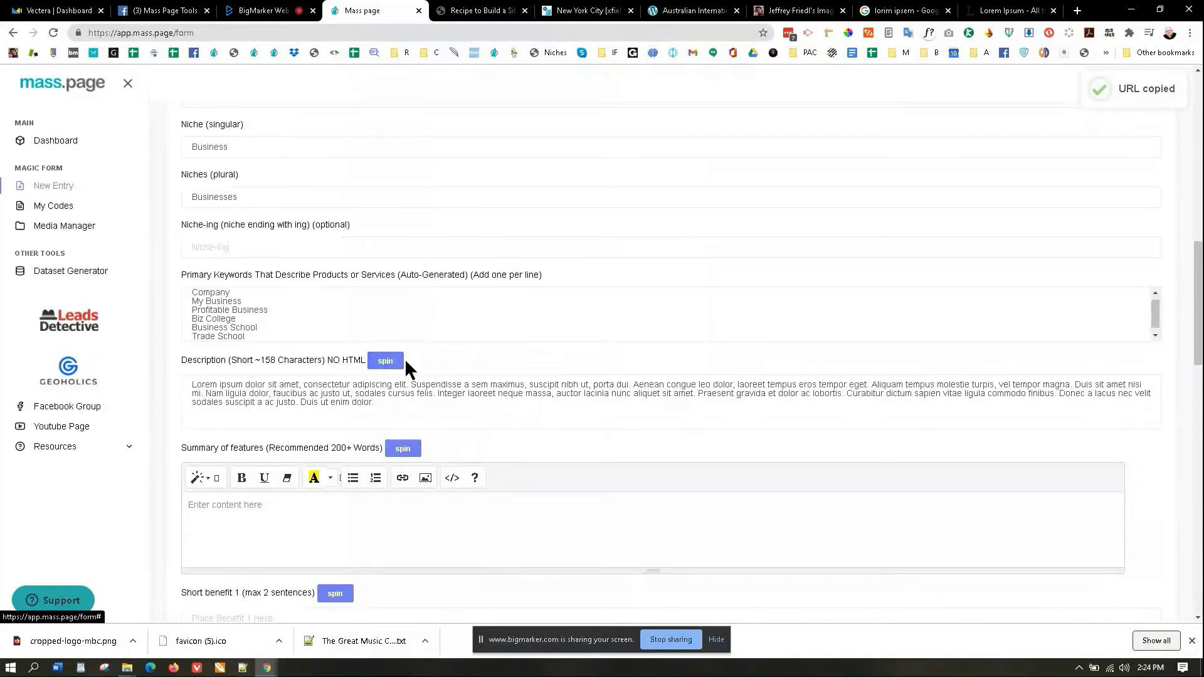
{"action": "left_click", "coordinate": [391, 364]}
{"action": "left_click", "coordinate": [395, 367]}
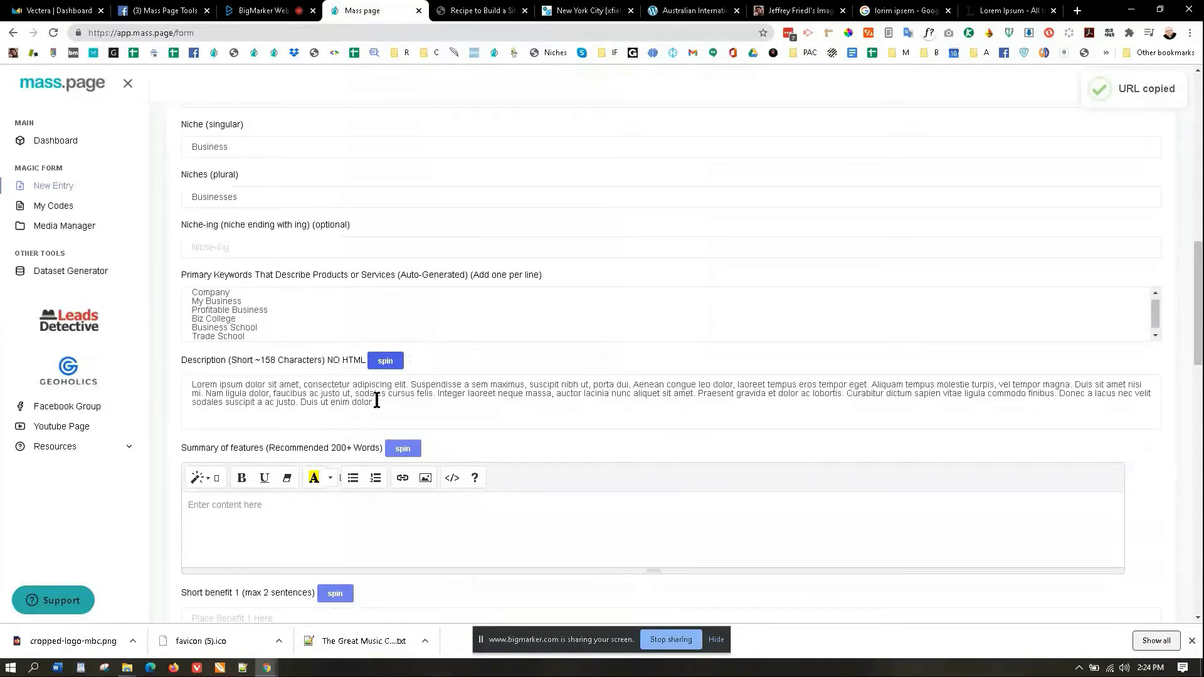
{"action": "left_click", "coordinate": [385, 362]}
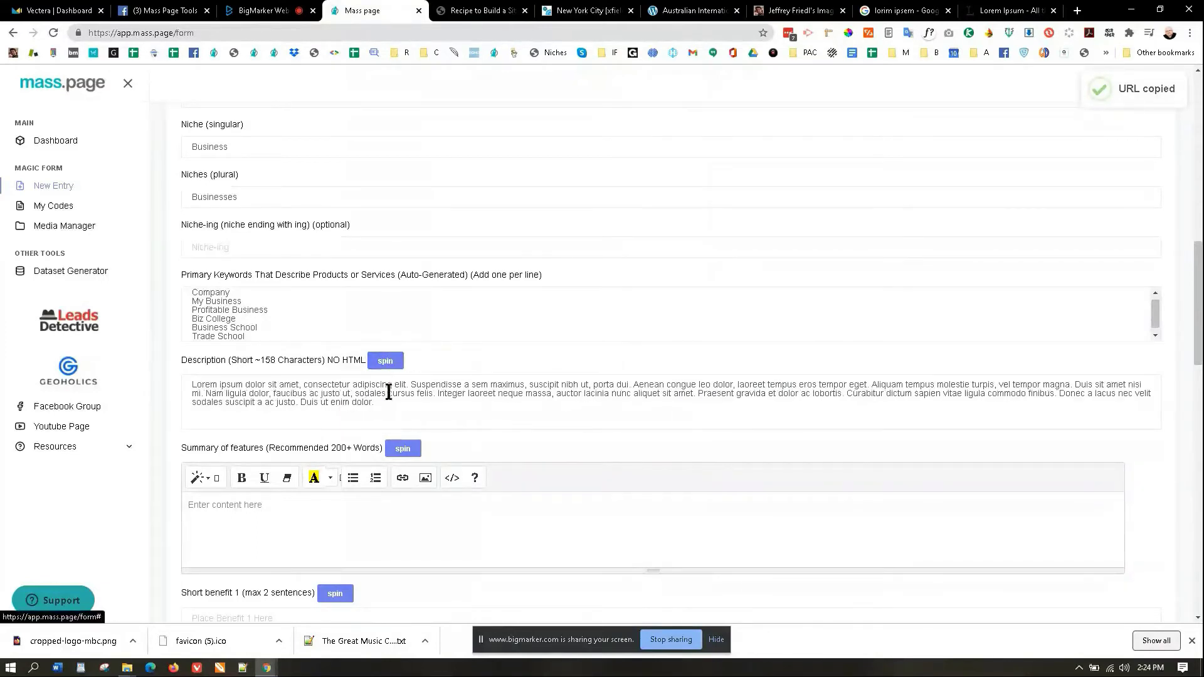
{"action": "left_click_drag", "start_coordinate": [192, 390], "coordinate": [379, 403]}
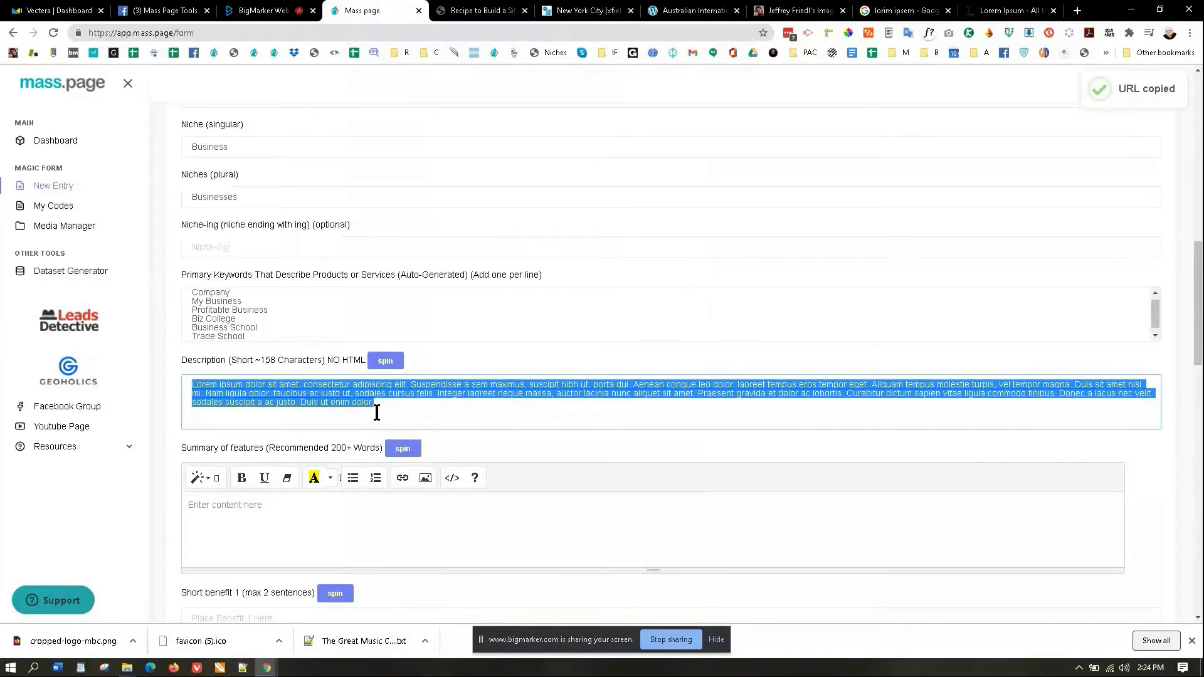
Step: Copy the second and third Lorem Ipsum paragraphs from lipsum.com into the form's Summary of features
{"action": "scroll", "coordinate": [337, 417], "scroll_direction": "down", "scroll_amount": 1}
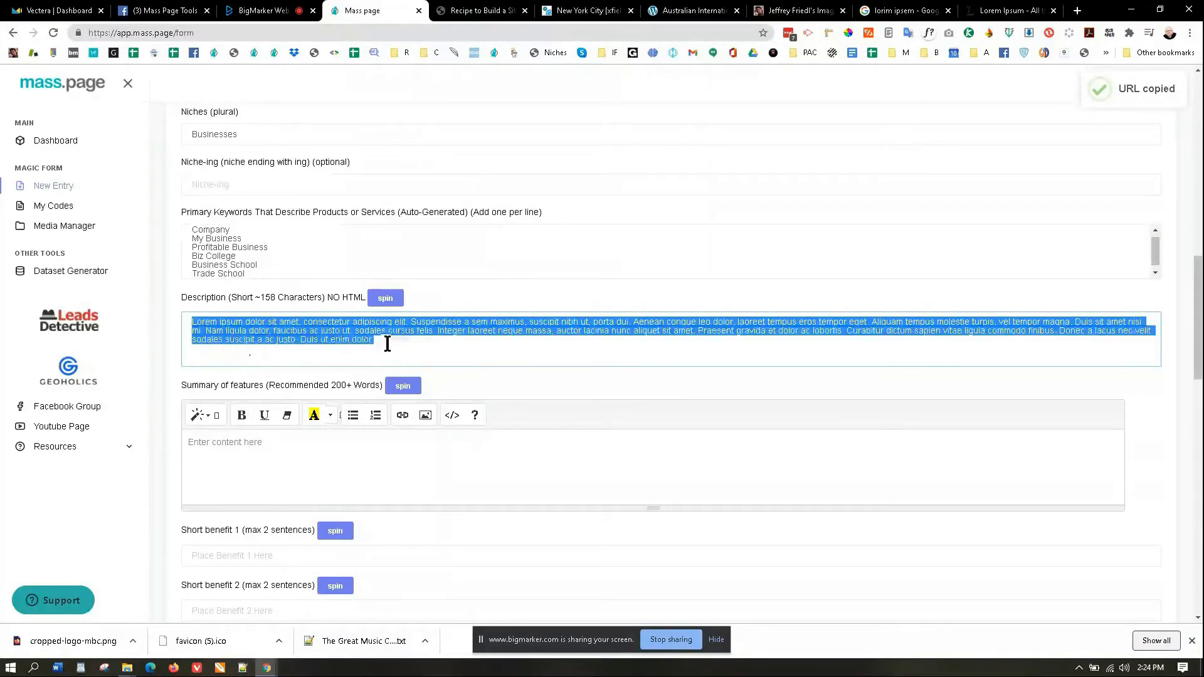
{"action": "left_click", "coordinate": [998, 10]}
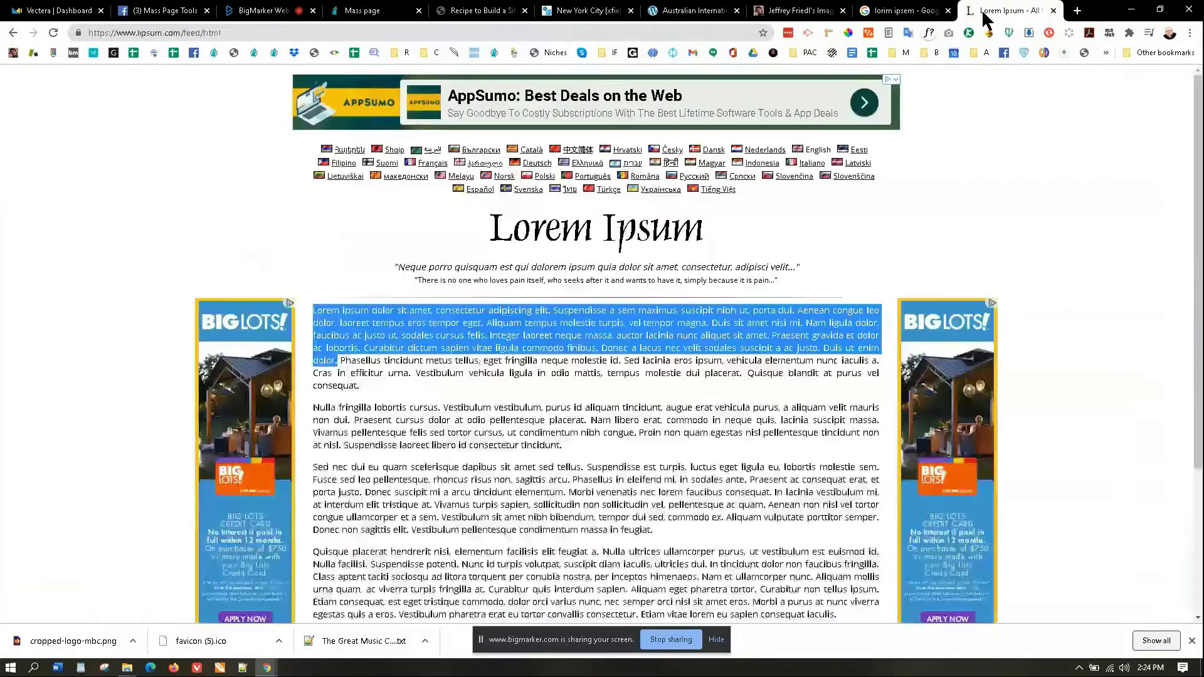
{"action": "scroll", "coordinate": [641, 357], "scroll_direction": "down", "scroll_amount": 3}
{"action": "left_click_drag", "start_coordinate": [655, 342], "coordinate": [311, 224]}
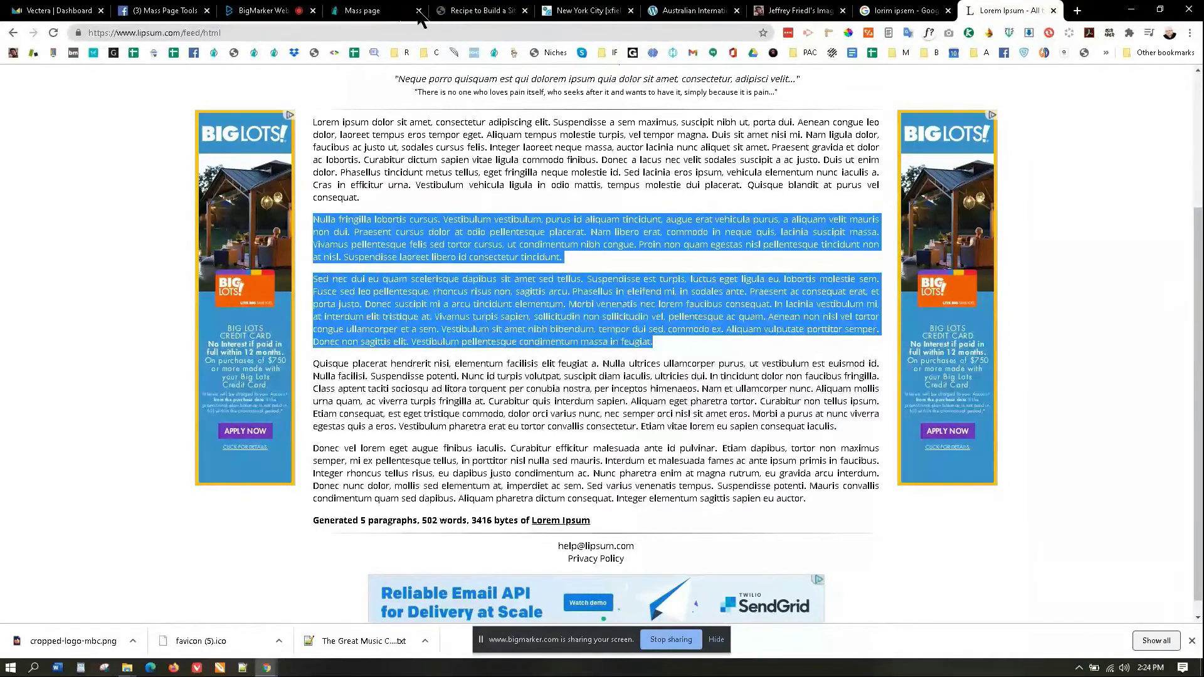
{"action": "left_click", "coordinate": [380, 16]}
{"action": "left_click", "coordinate": [211, 460]}
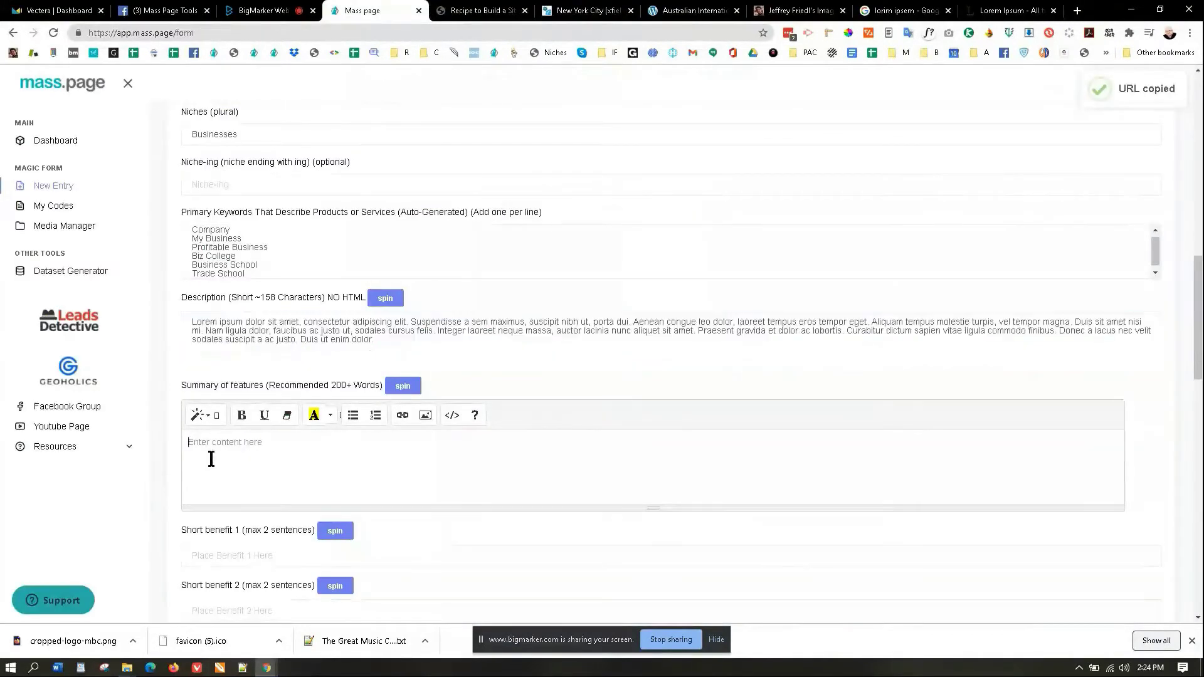
{"action": "key", "text": "ctrl+v"}
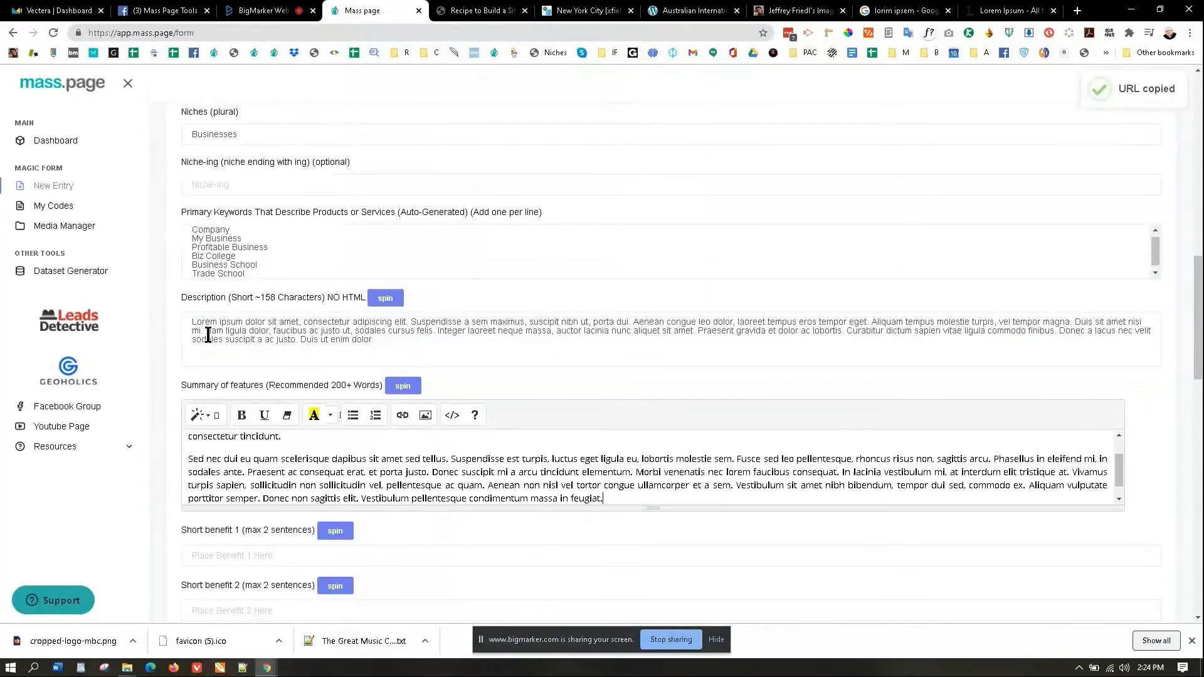
Step: Check the BigMarker webinar room, then review the Mass.page form's short benefit, CTA, video URL, lead generation and description body fields
{"action": "left_click", "coordinate": [266, 14]}
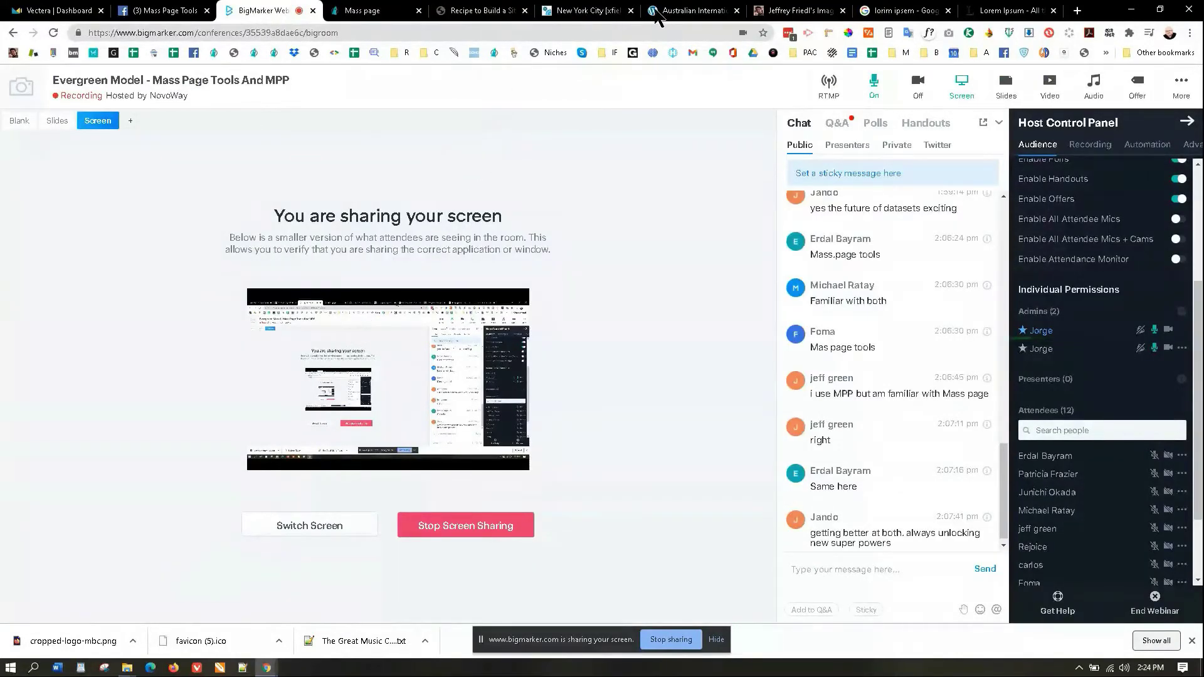
{"action": "left_click", "coordinate": [354, 11]}
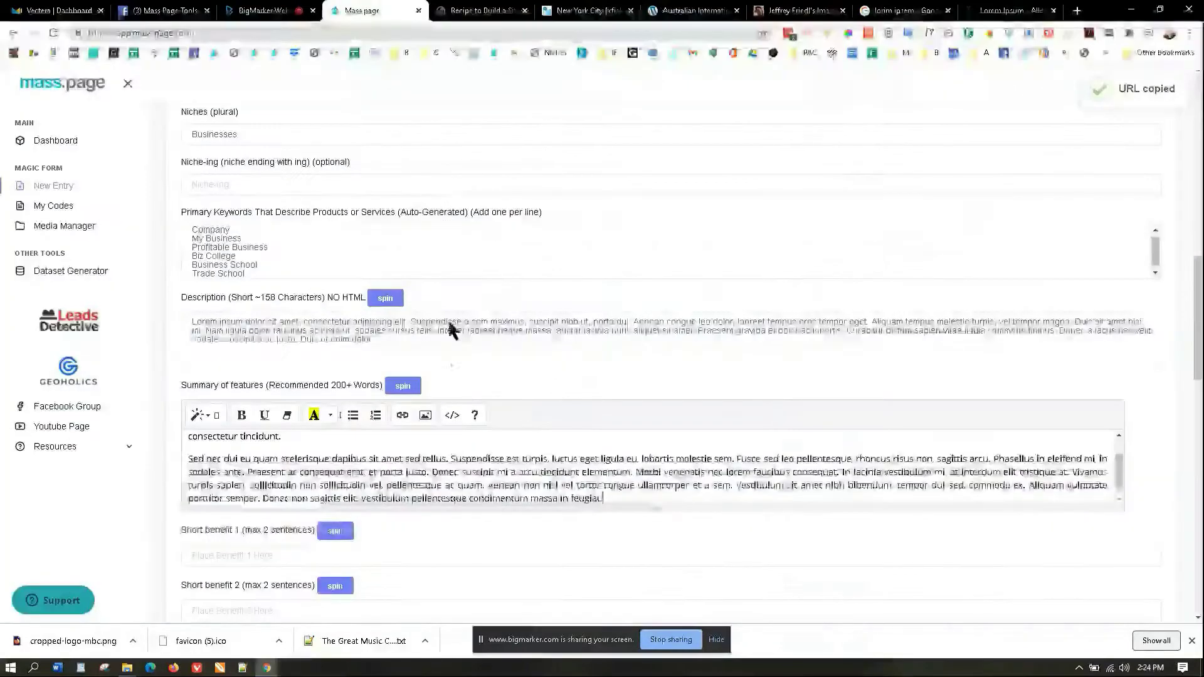
{"action": "scroll", "coordinate": [469, 439], "scroll_direction": "down", "scroll_amount": 3}
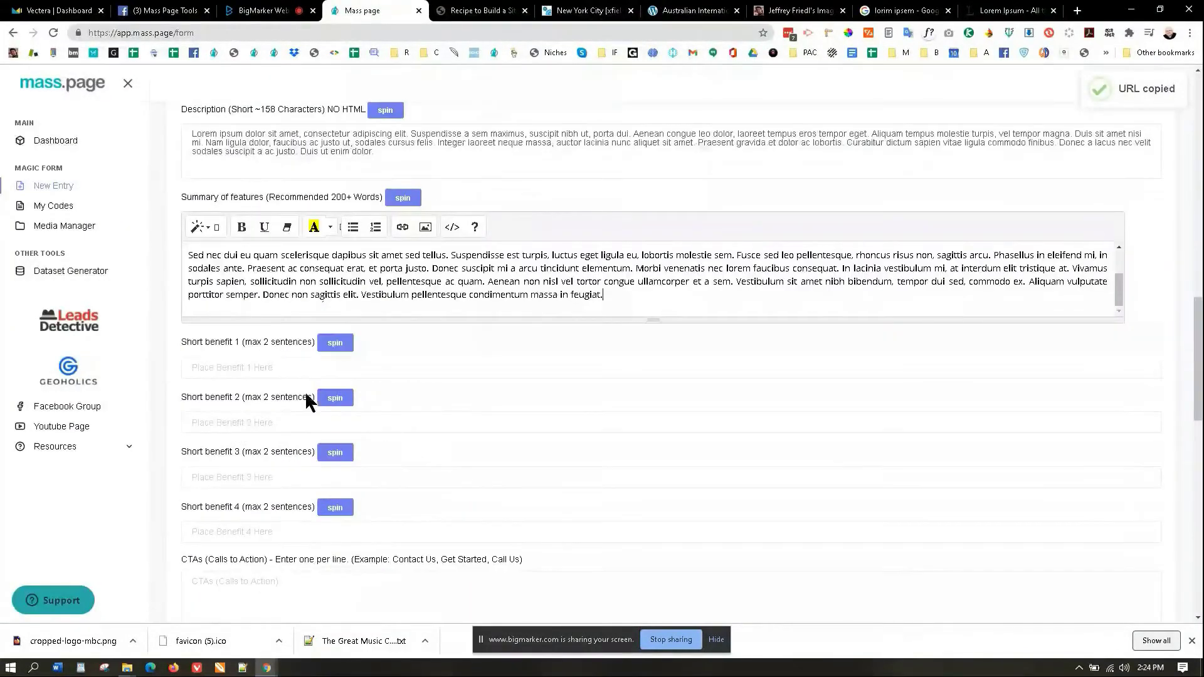
{"action": "left_click", "coordinate": [223, 370]}
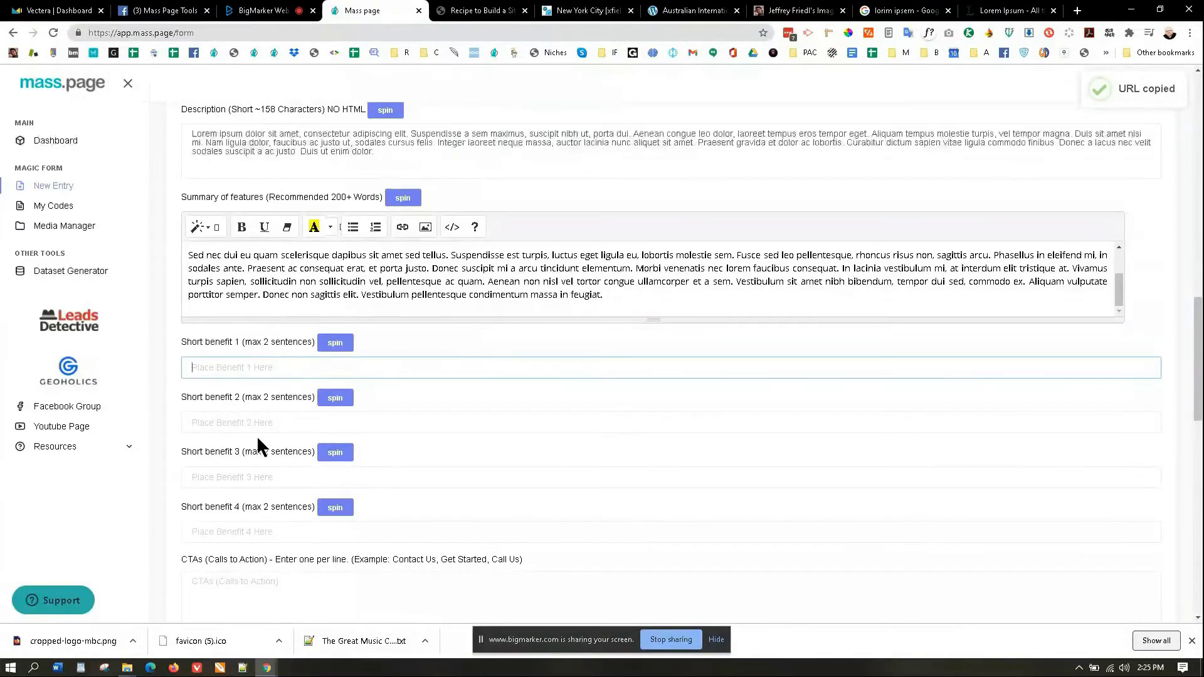
{"action": "scroll", "coordinate": [282, 480], "scroll_direction": "down", "scroll_amount": 2}
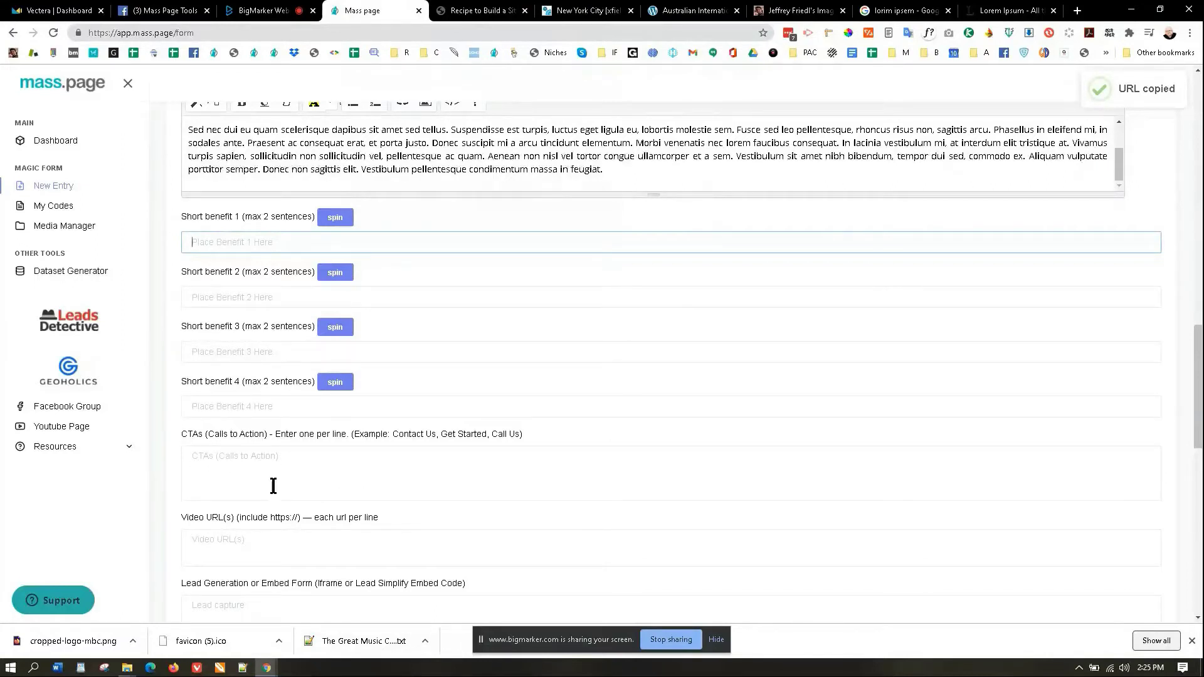
{"action": "scroll", "coordinate": [268, 486], "scroll_direction": "down", "scroll_amount": 1}
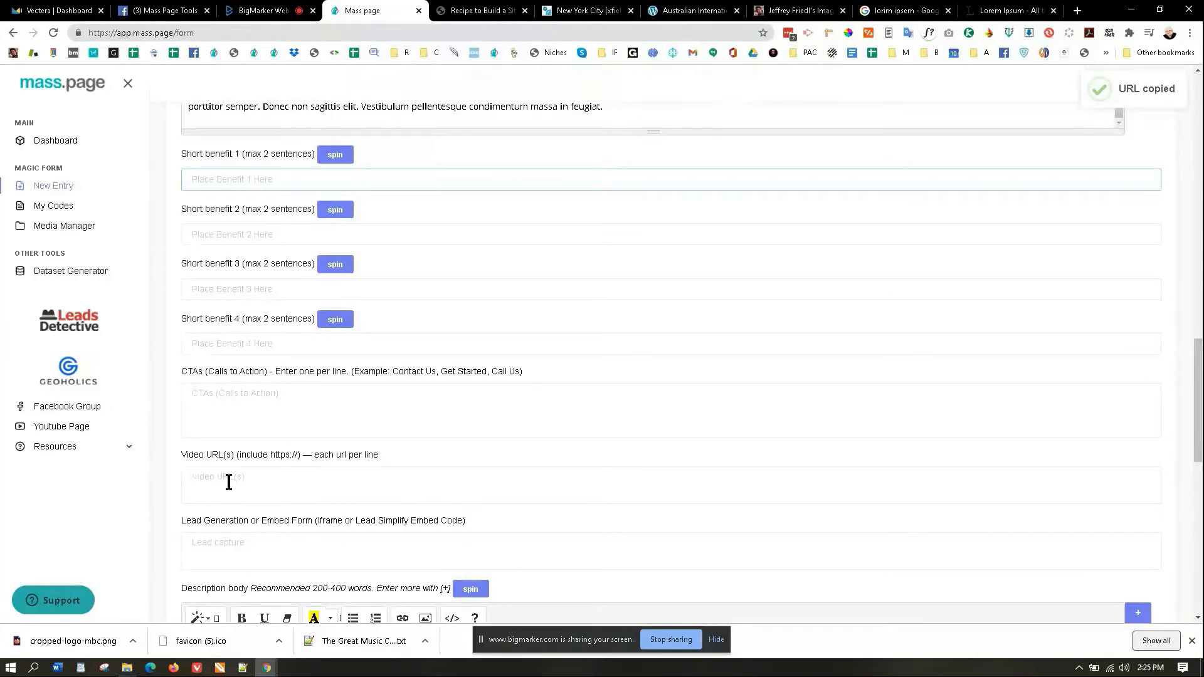
{"action": "scroll", "coordinate": [229, 482], "scroll_direction": "up", "scroll_amount": 3}
{"action": "scroll", "coordinate": [226, 477], "scroll_direction": "down", "scroll_amount": 4}
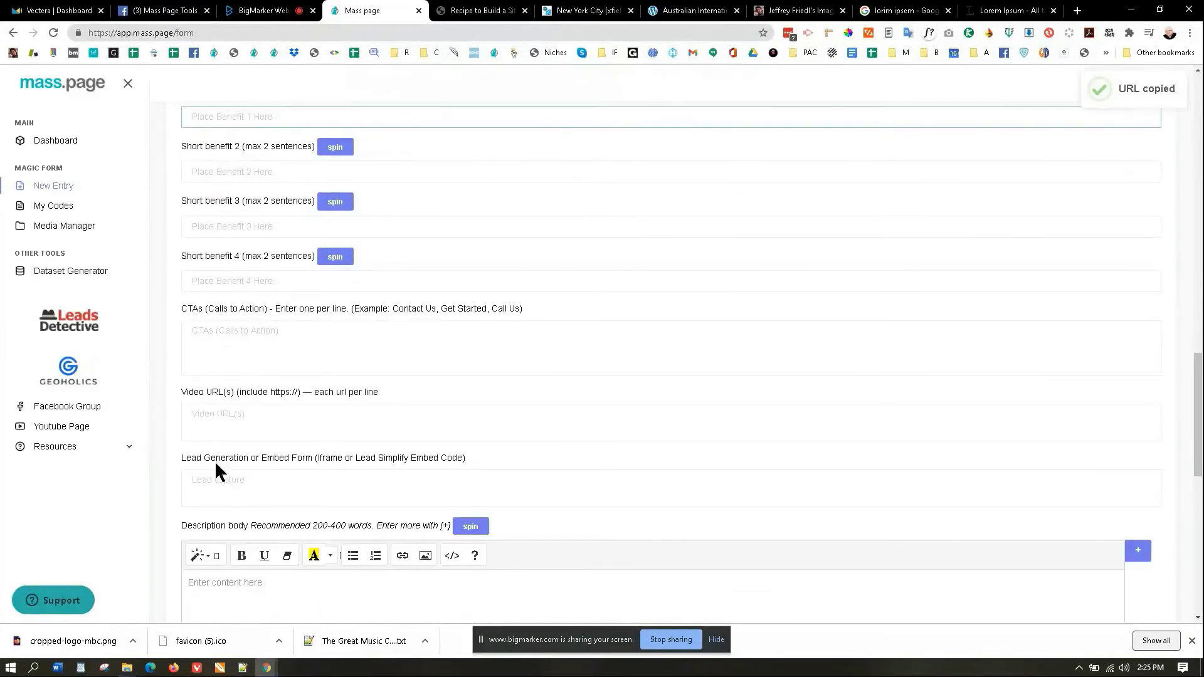
{"action": "scroll", "coordinate": [220, 462], "scroll_direction": "down", "scroll_amount": 1}
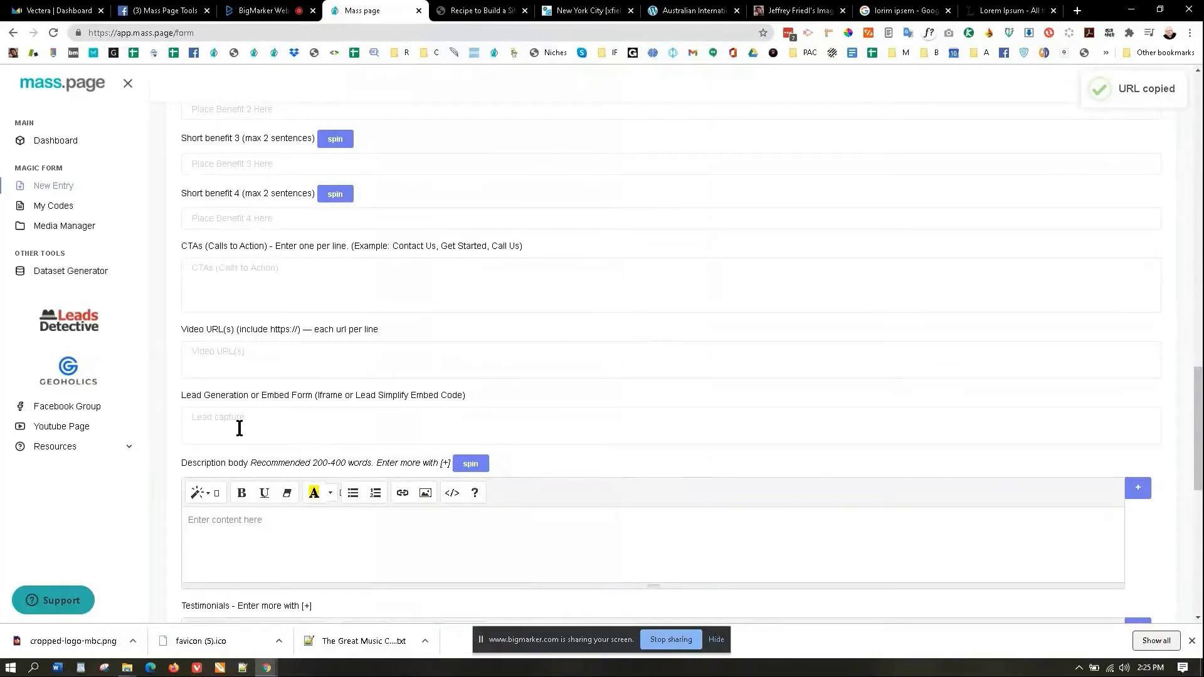
Step: Search Google for "business school" in the browser tab holding the My Business College website
{"action": "scroll", "coordinate": [212, 516], "scroll_direction": "down", "scroll_amount": 2}
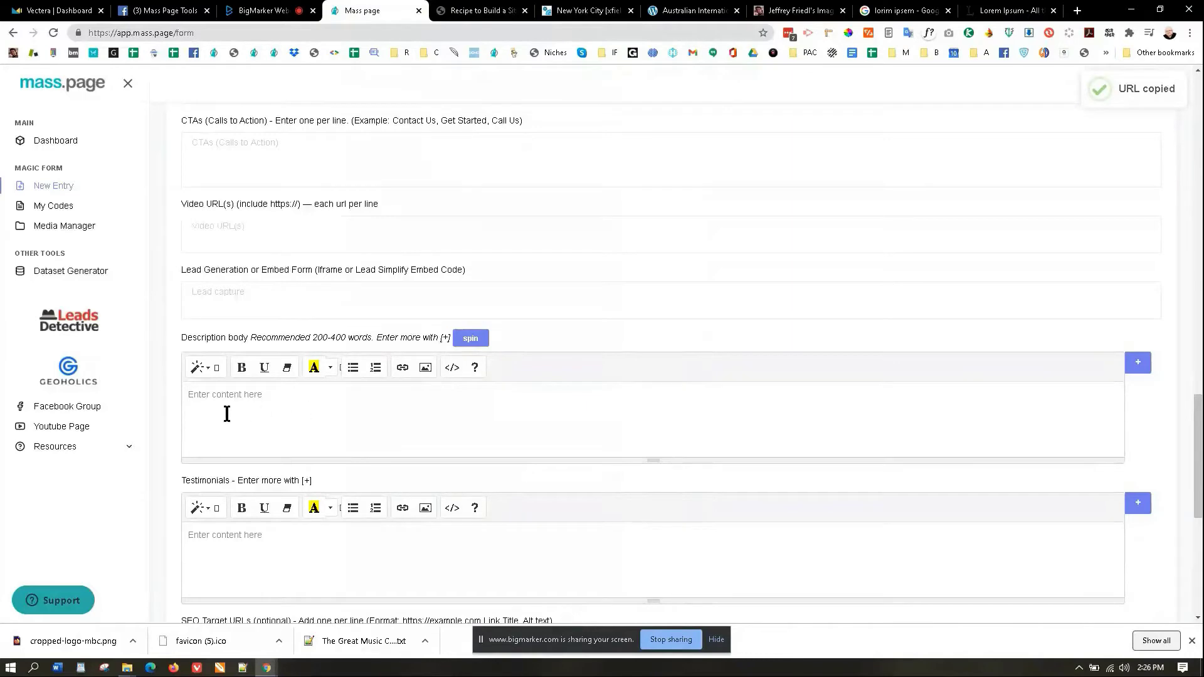
{"action": "scroll", "coordinate": [277, 412], "scroll_direction": "down", "scroll_amount": 2}
{"action": "scroll", "coordinate": [277, 411], "scroll_direction": "up", "scroll_amount": 2}
{"action": "left_click", "coordinate": [715, 15]}
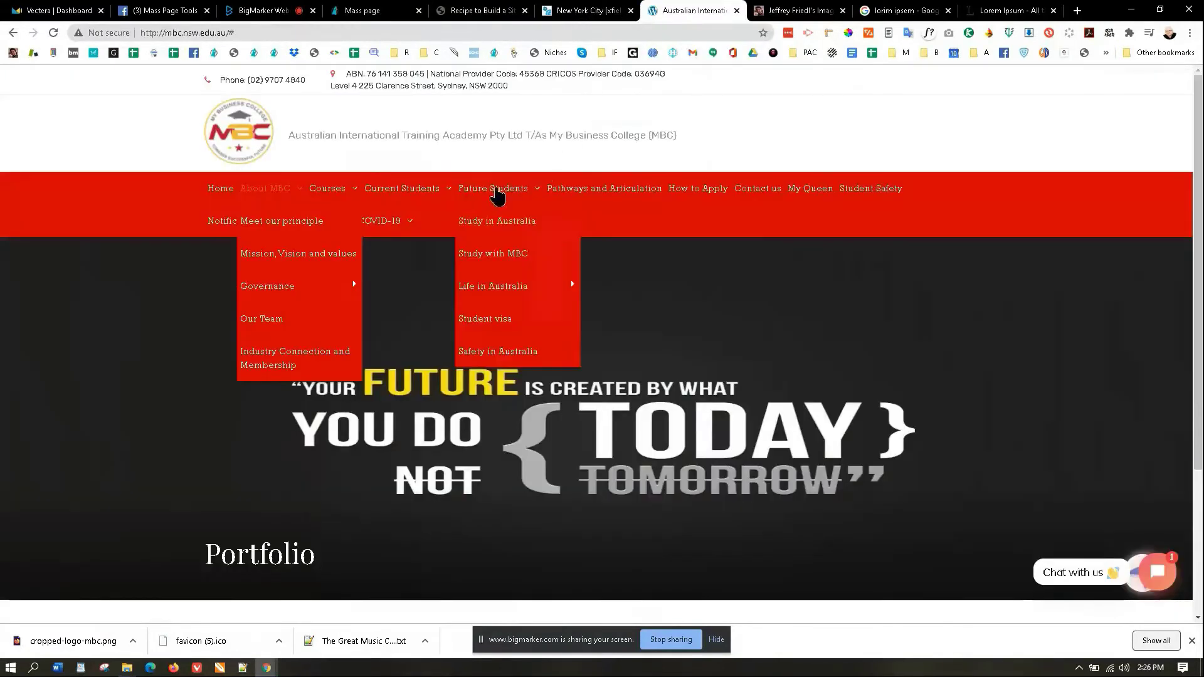
{"action": "left_click", "coordinate": [251, 35]}
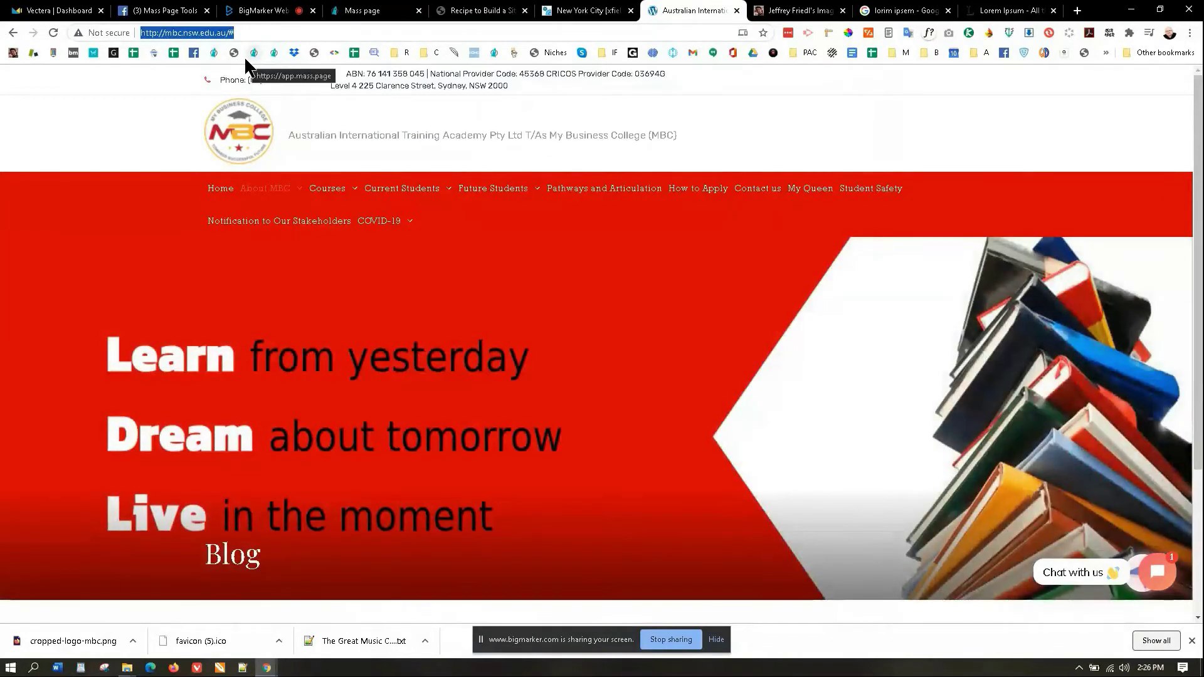
{"action": "type", "text": "google"}
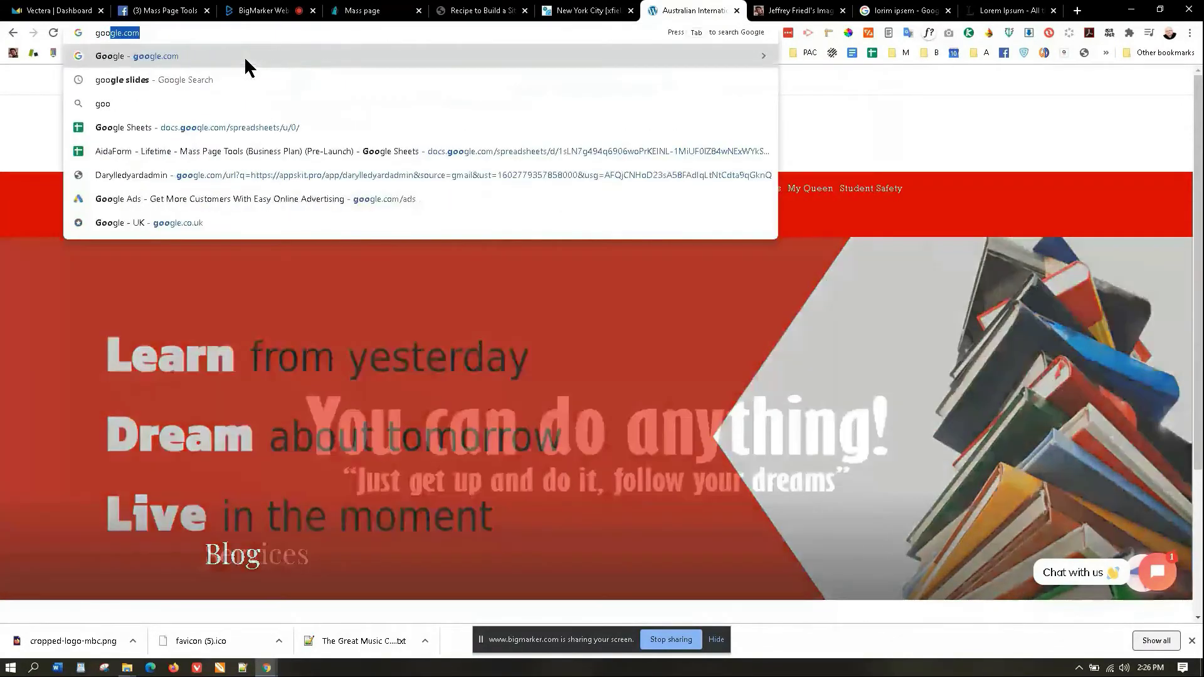
{"action": "type", "text": ".com"}
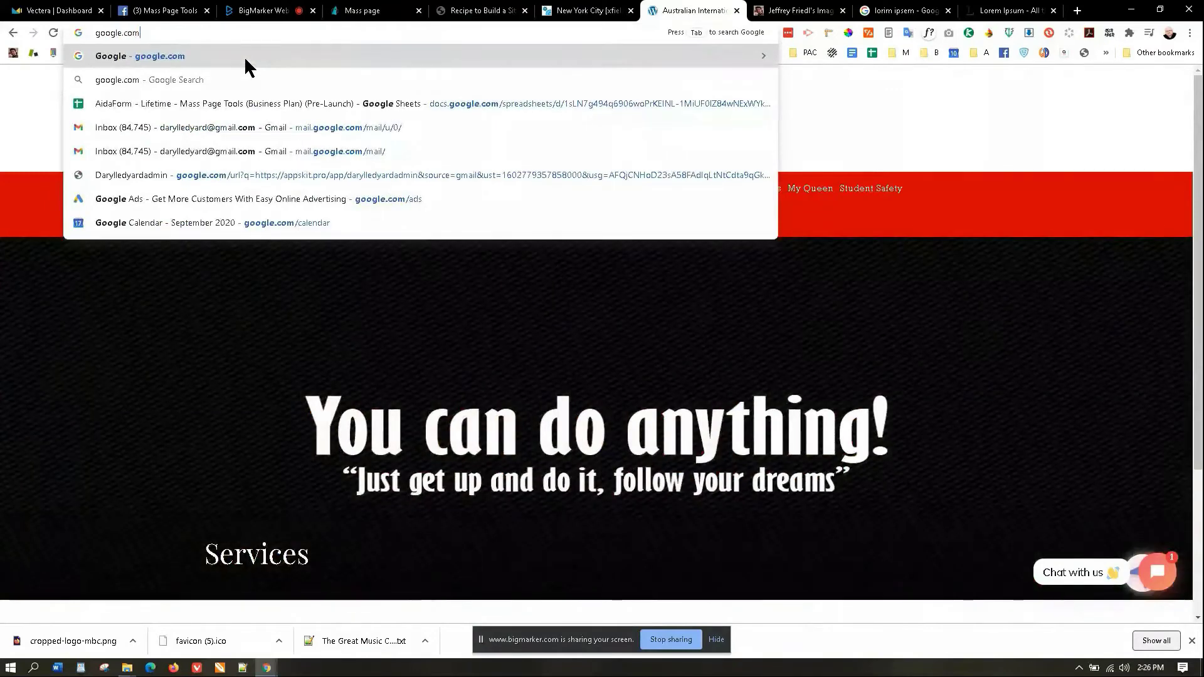
{"action": "key", "text": "Return"}
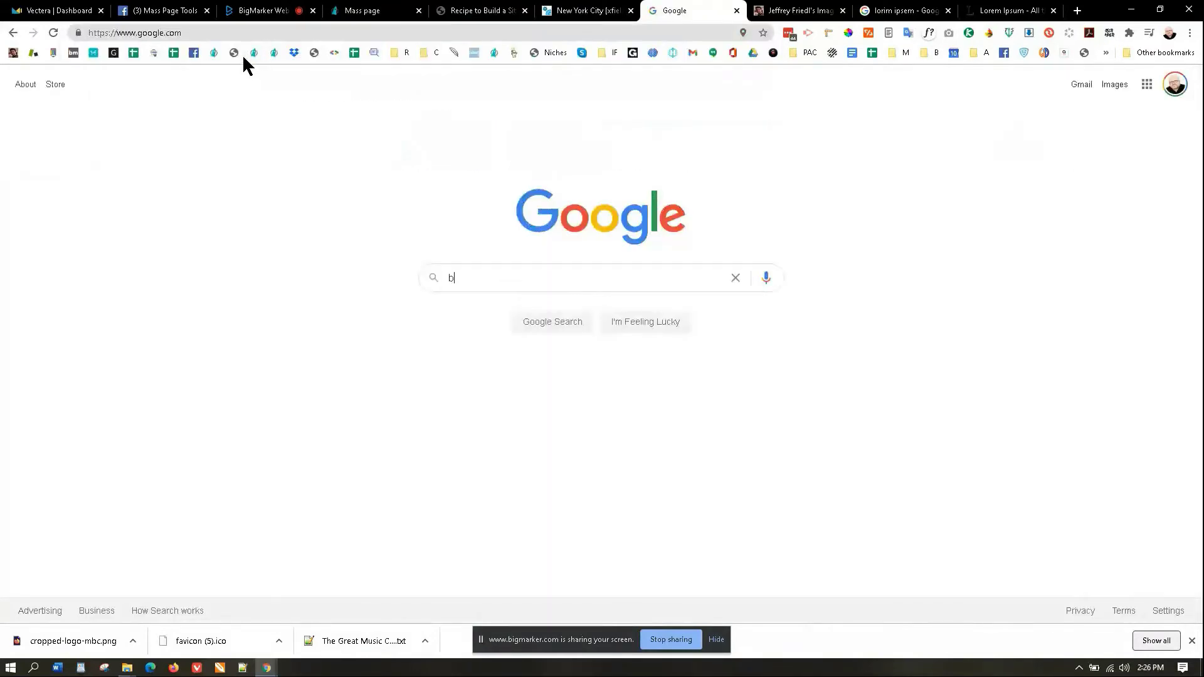
{"action": "type", "text": "business c"}
{"action": "key", "text": "BackSpace"}
{"action": "type", "text": "school"}
{"action": "key", "text": "Return"}
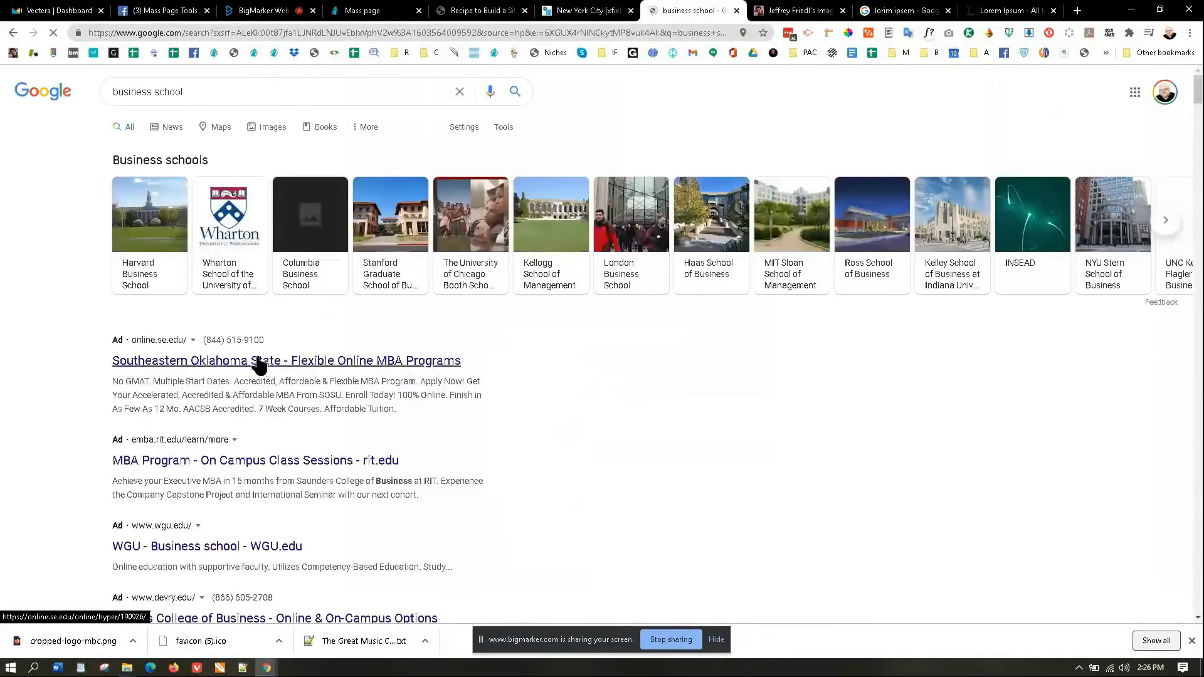
Step: Copy the Master of Business Administration description from Southeastern Oklahoma State's online MBA page into the Mass.page form's description body
{"action": "left_click", "coordinate": [259, 362]}
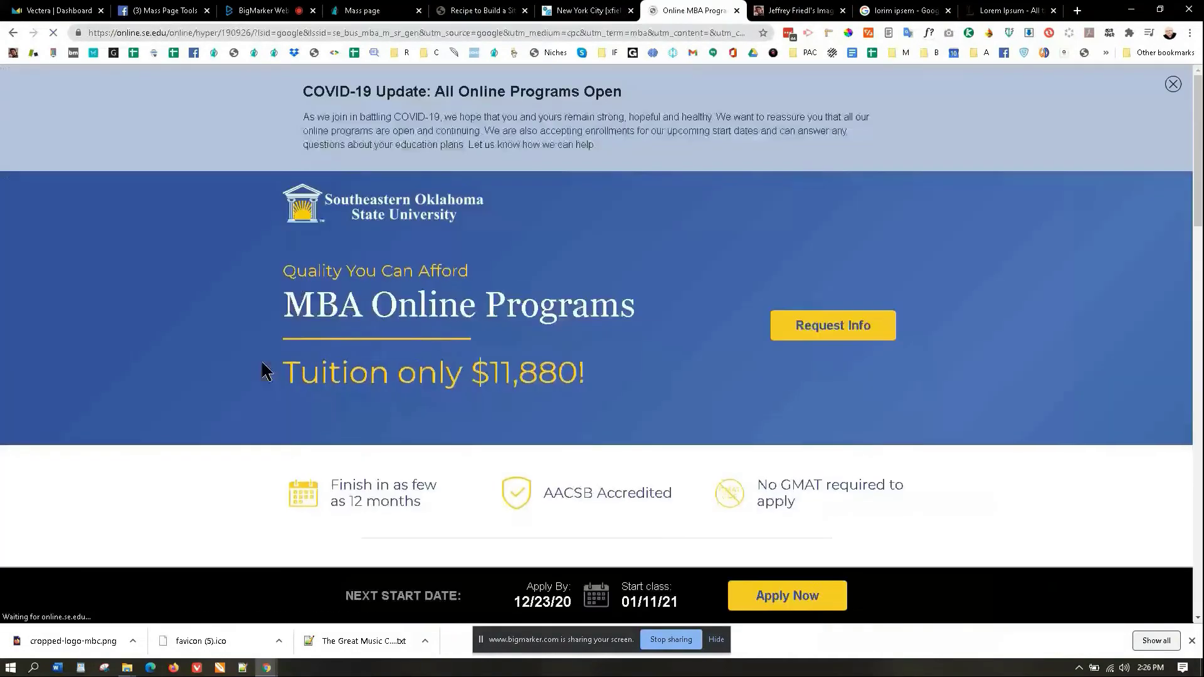
{"action": "scroll", "coordinate": [395, 377], "scroll_direction": "down", "scroll_amount": 20}
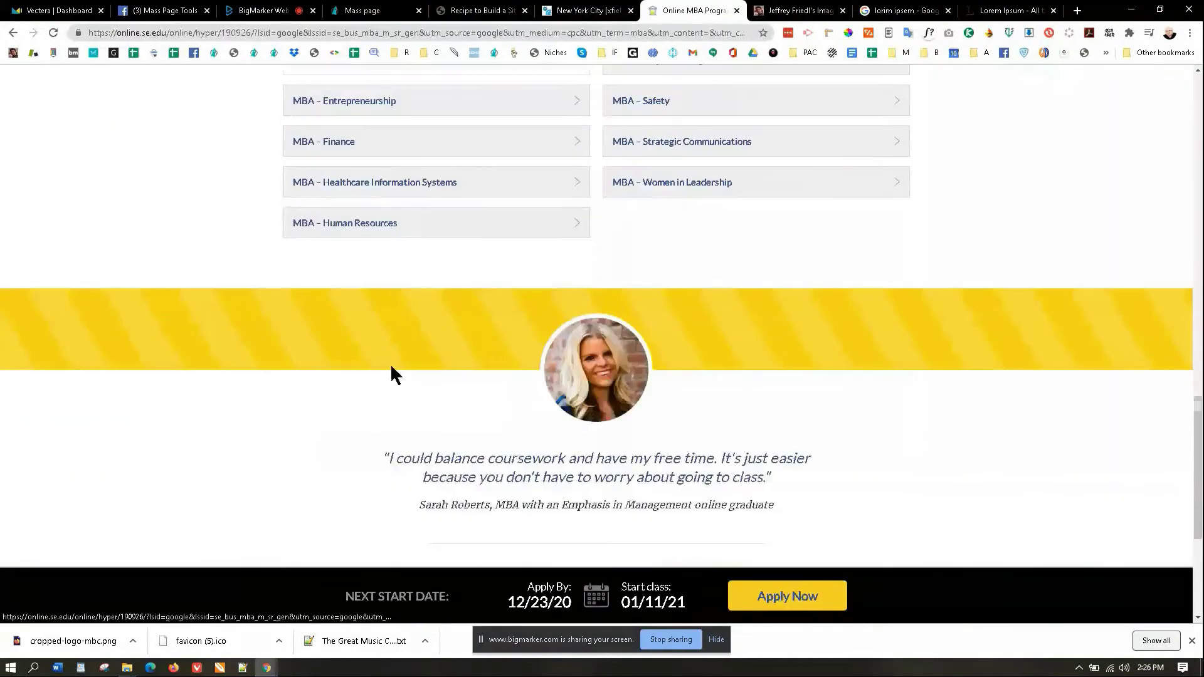
{"action": "scroll", "coordinate": [390, 370], "scroll_direction": "up", "scroll_amount": 7}
{"action": "left_click", "coordinate": [356, 384]}
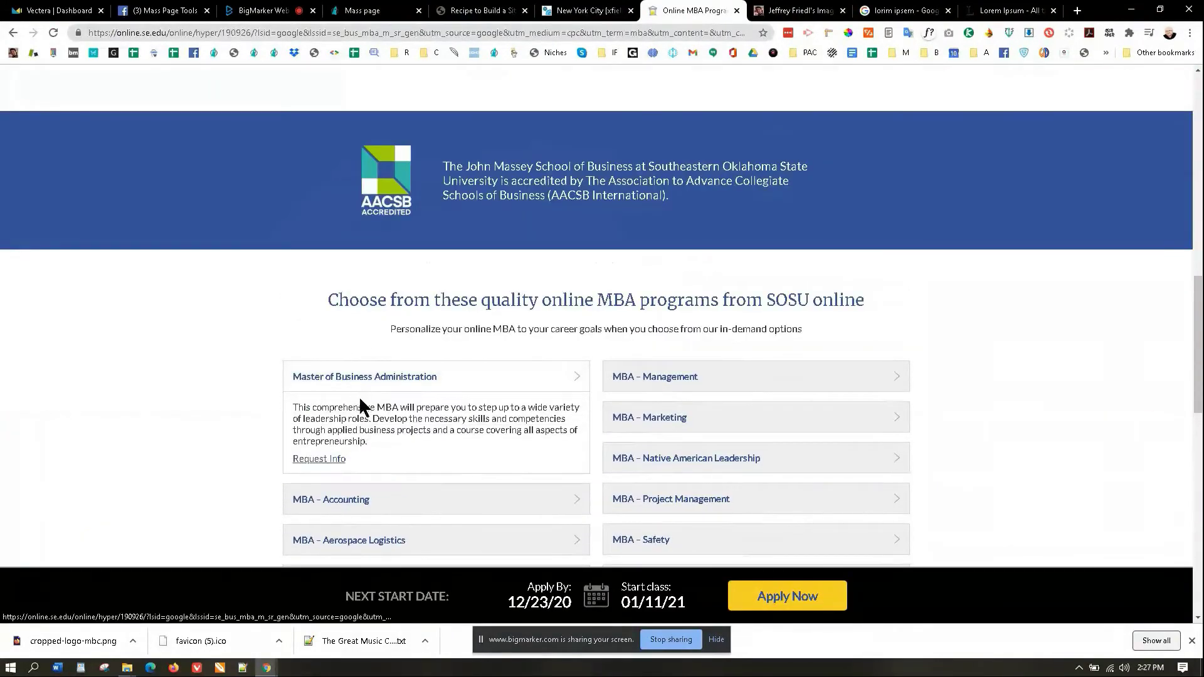
{"action": "left_click_drag", "start_coordinate": [372, 441], "coordinate": [285, 415]}
{"action": "key", "text": "ctrl+c"}
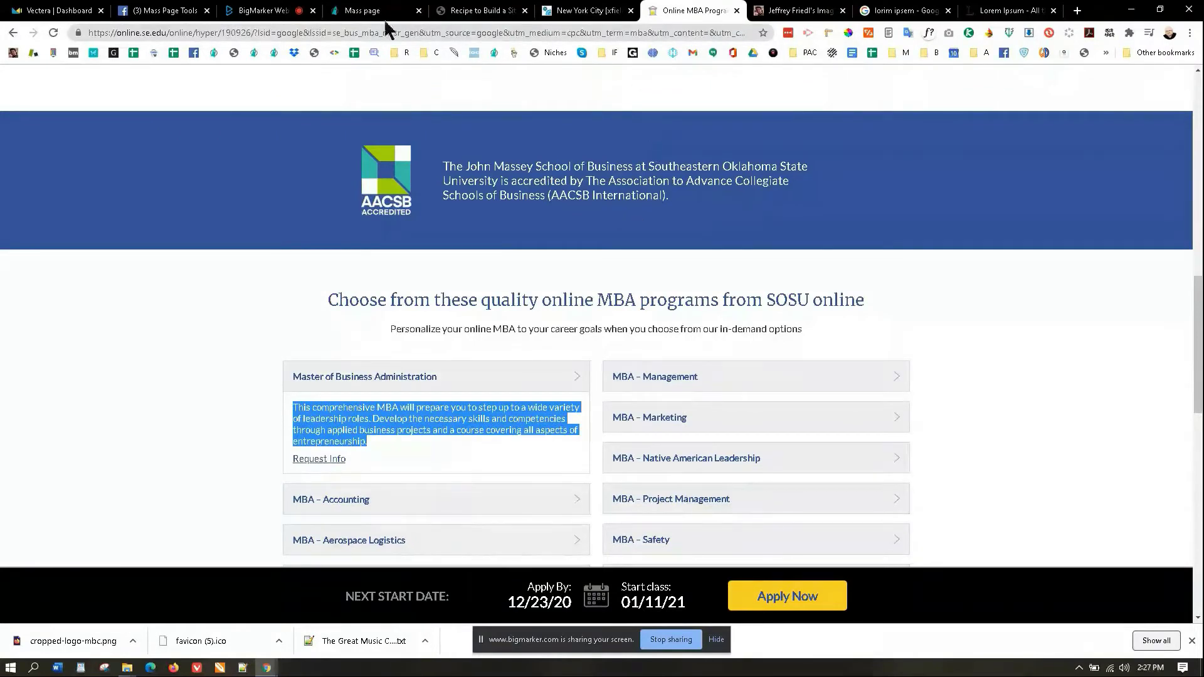
{"action": "left_click", "coordinate": [345, 13]}
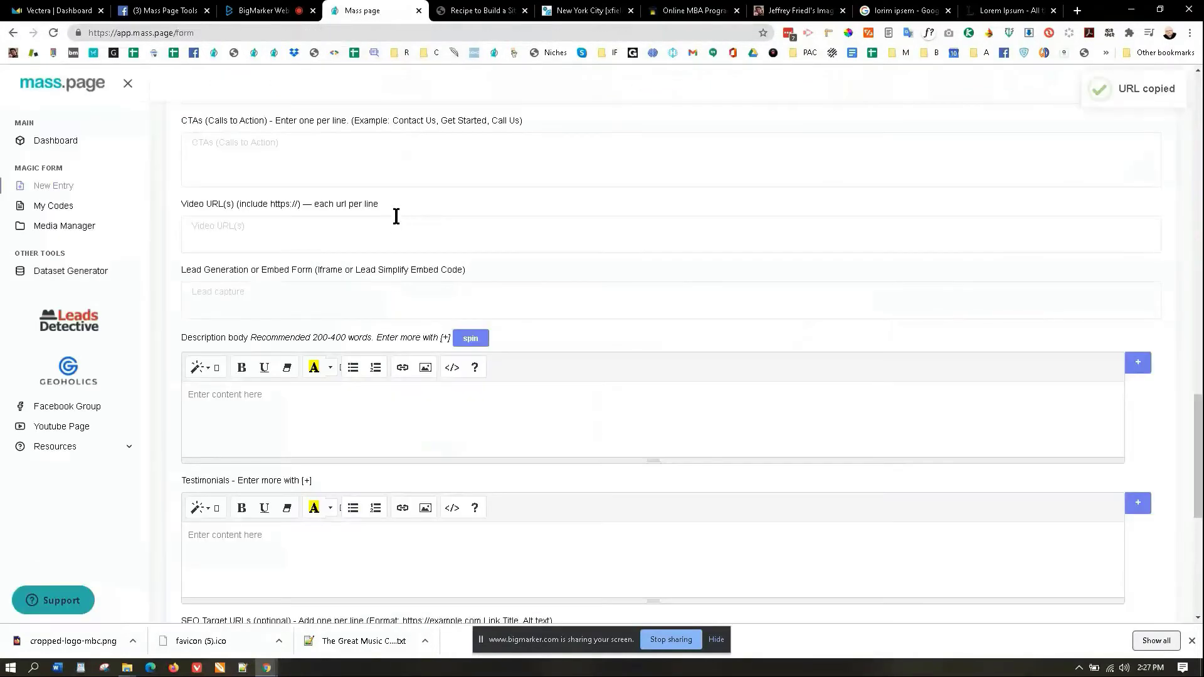
{"action": "left_click", "coordinate": [231, 402]}
{"action": "key", "text": "ctrl+v"}
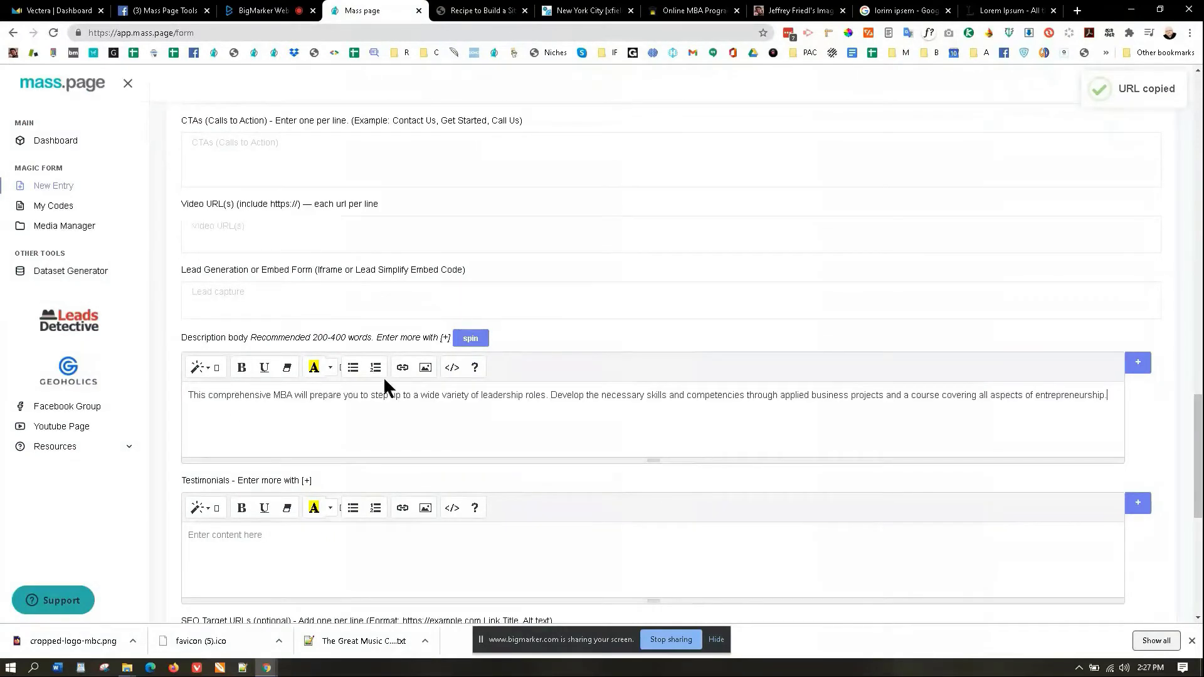
Step: Spin the description body text and preview several of its spun variations
{"action": "left_click", "coordinate": [471, 342]}
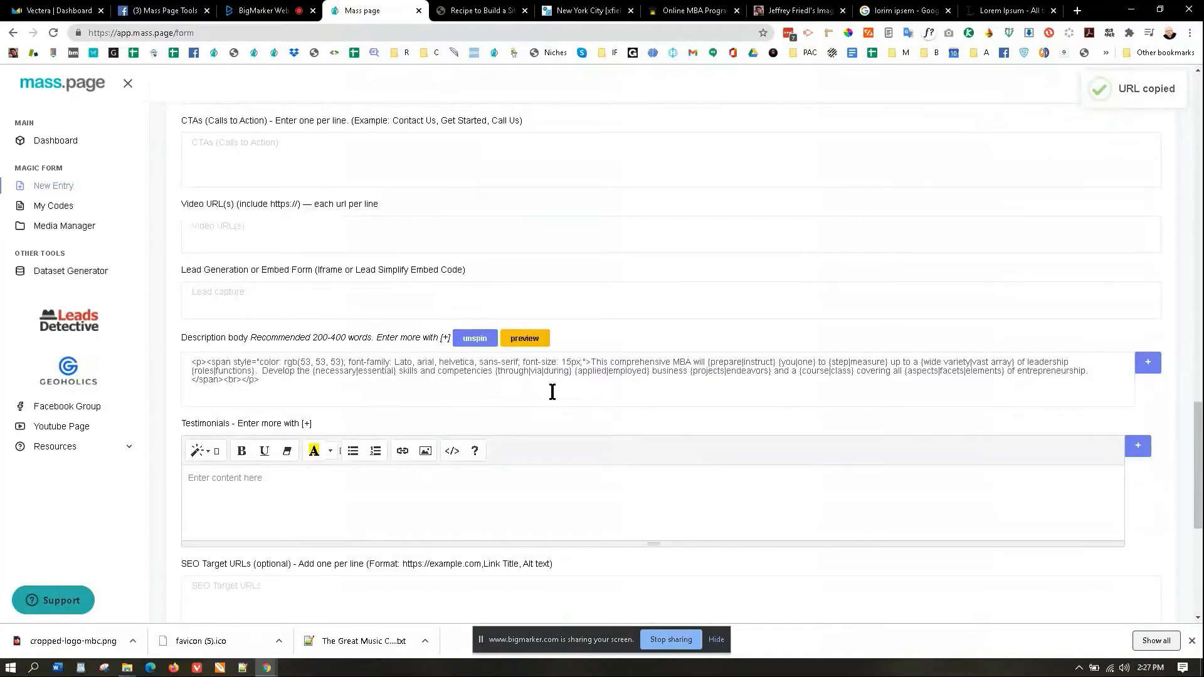
{"action": "left_click", "coordinate": [527, 340]}
{"action": "left_click", "coordinate": [525, 339]}
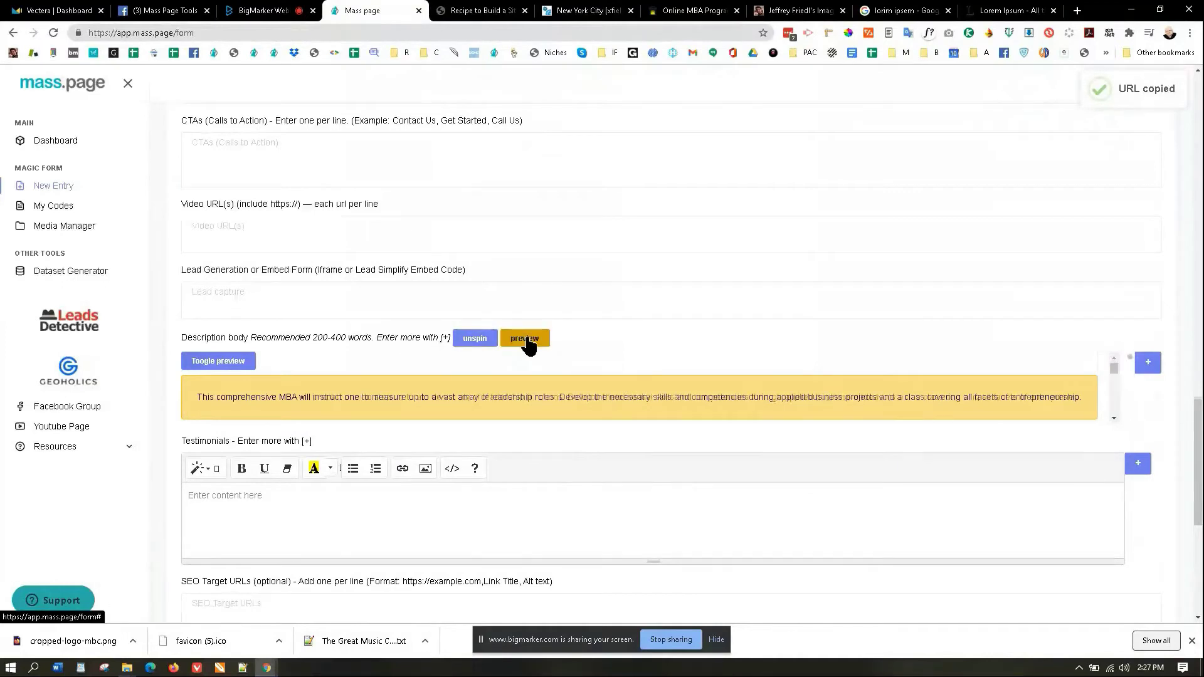
{"action": "left_click", "coordinate": [526, 339]}
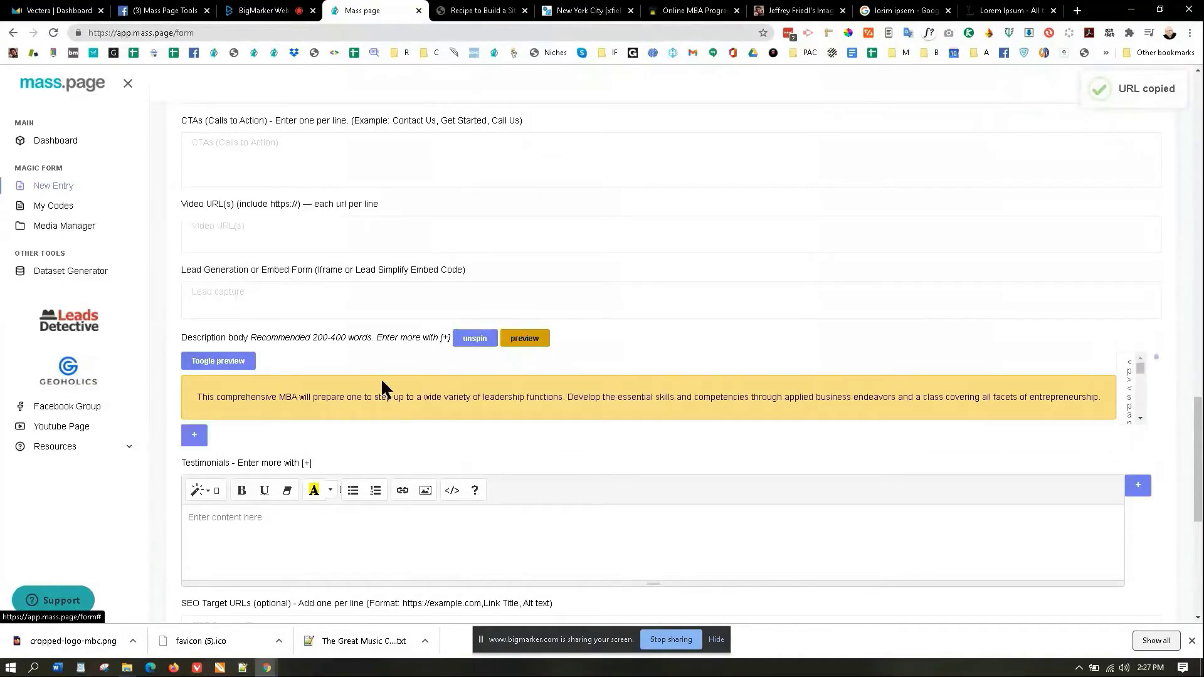
{"action": "left_click", "coordinate": [523, 344]}
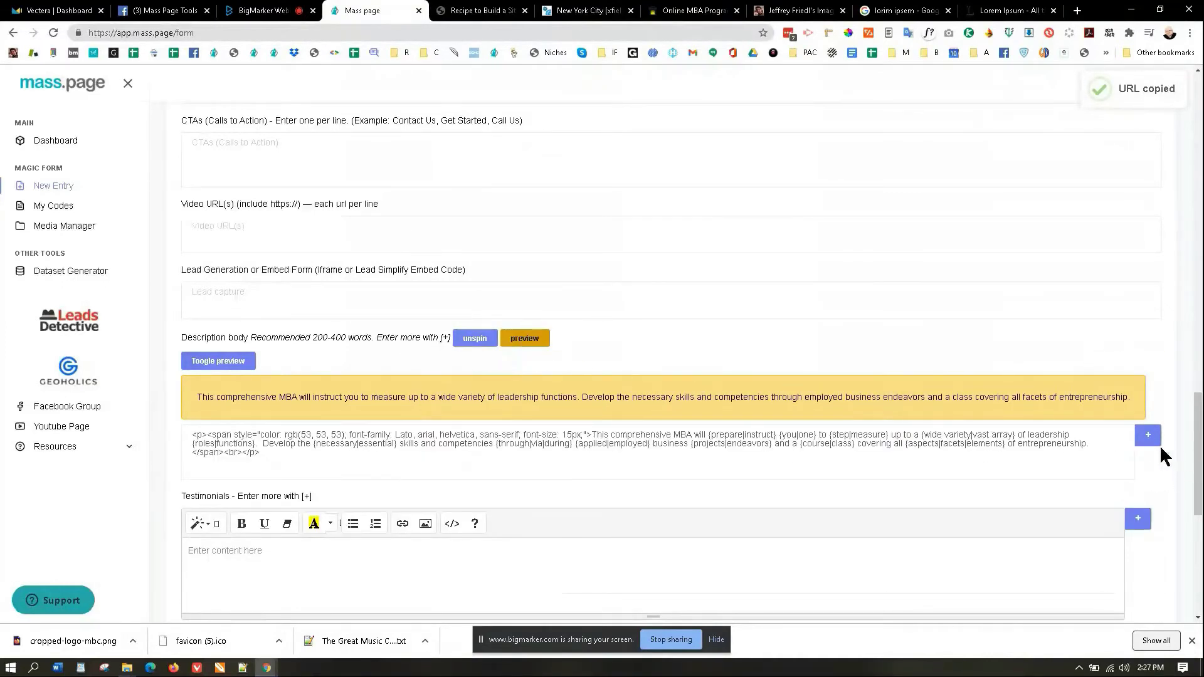
Step: Add a second description body and fill it with a spun version of the MBA – Accounting text from the Southeastern Oklahoma State page
{"action": "left_click", "coordinate": [1148, 436]}
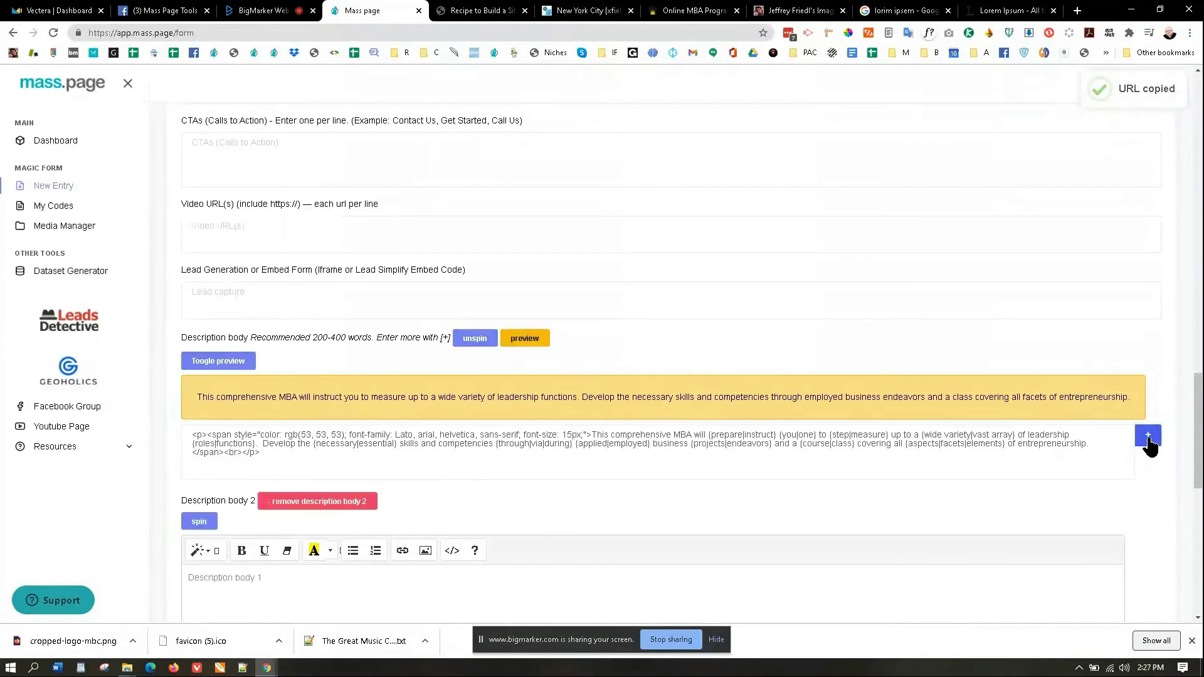
{"action": "scroll", "coordinate": [1038, 465], "scroll_direction": "down", "scroll_amount": 2}
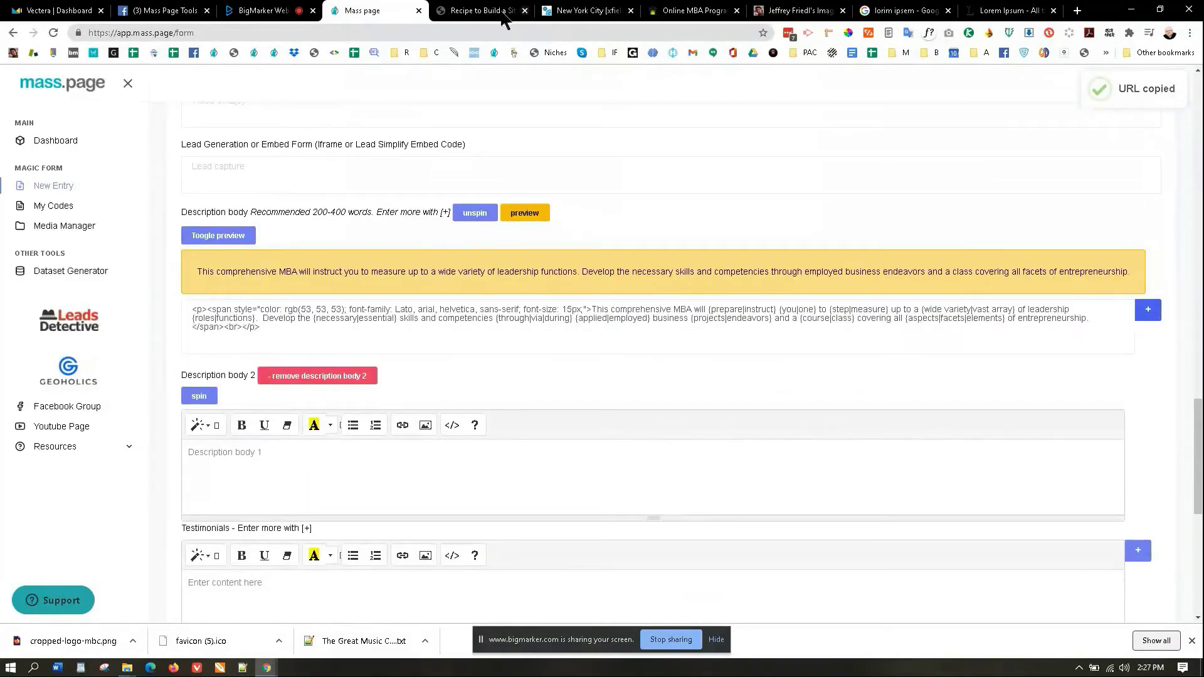
{"action": "left_click", "coordinate": [715, 16]}
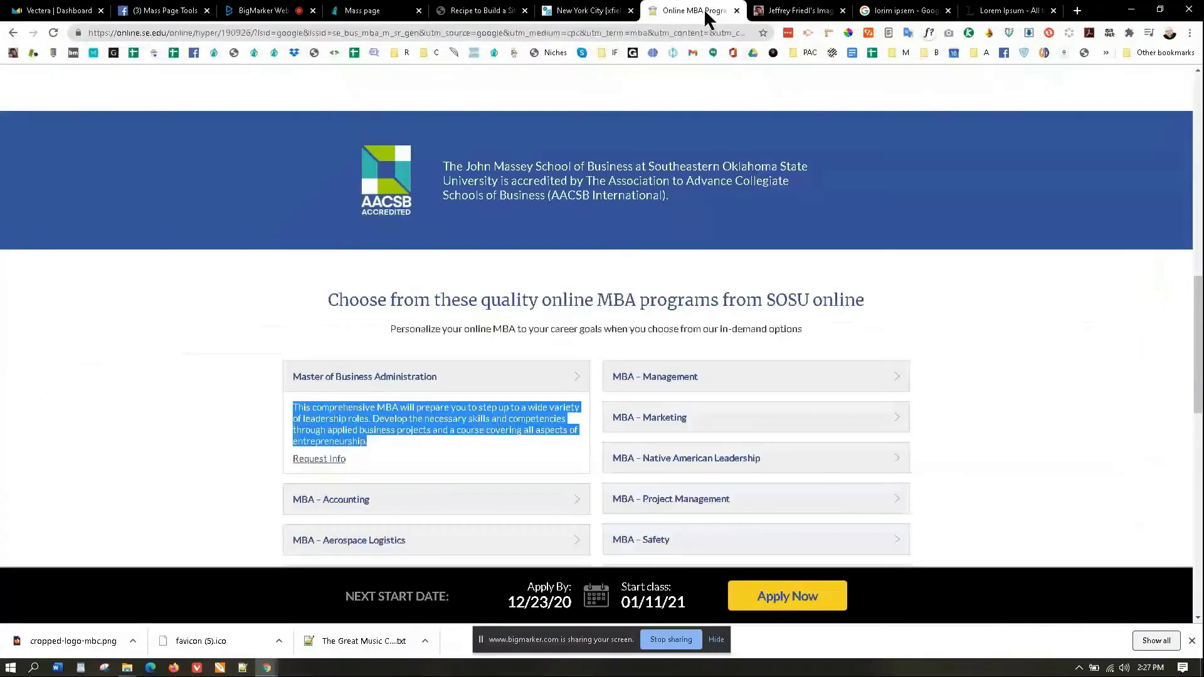
{"action": "scroll", "coordinate": [526, 344], "scroll_direction": "down", "scroll_amount": 2}
{"action": "left_click", "coordinate": [369, 376]}
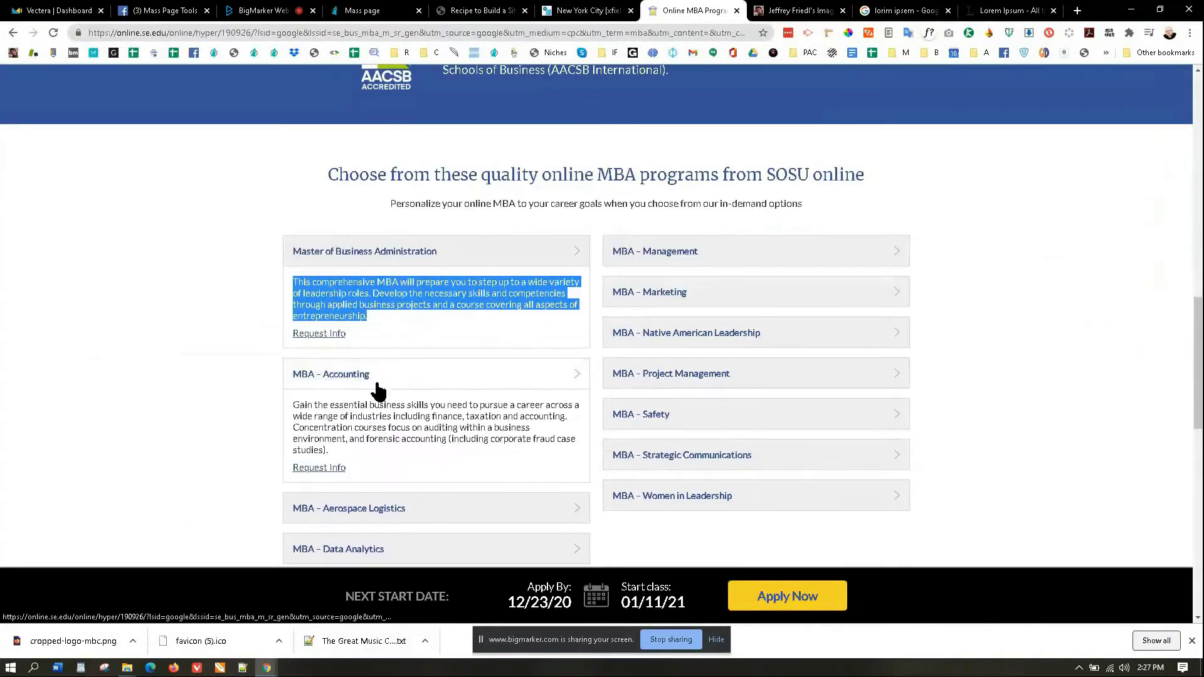
{"action": "left_click_drag", "start_coordinate": [352, 456], "coordinate": [292, 411]}
{"action": "key", "text": "ctrl+c"}
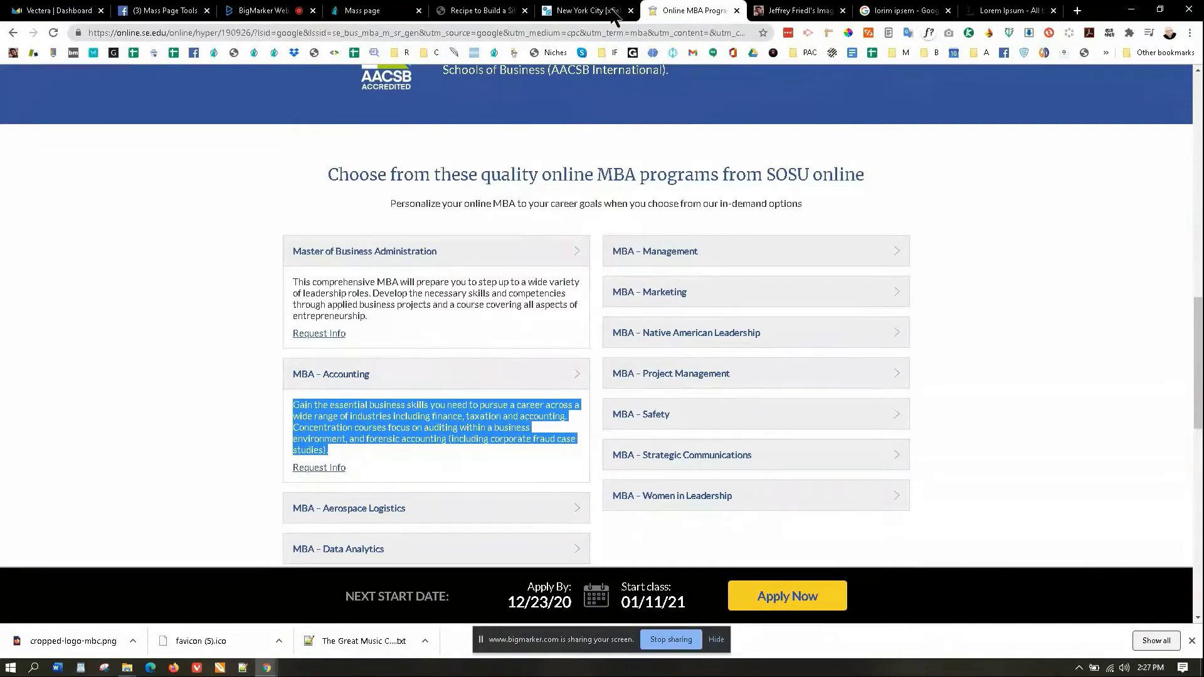
{"action": "left_click", "coordinate": [377, 11]}
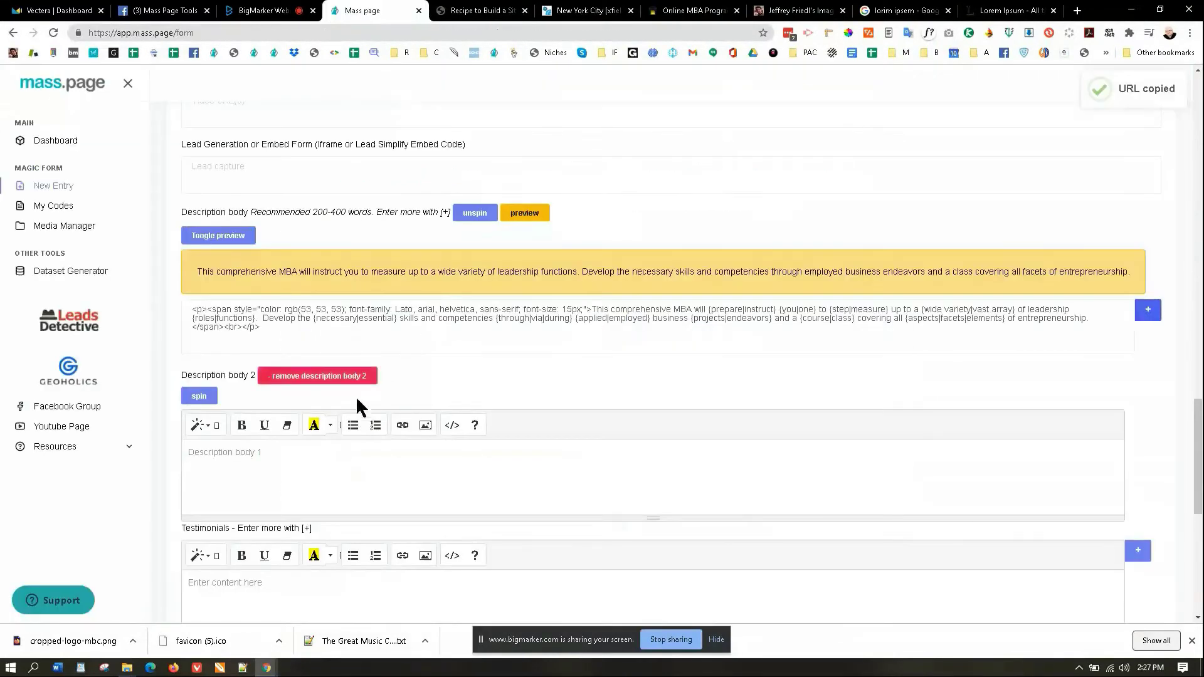
{"action": "key", "text": "ctrl+v"}
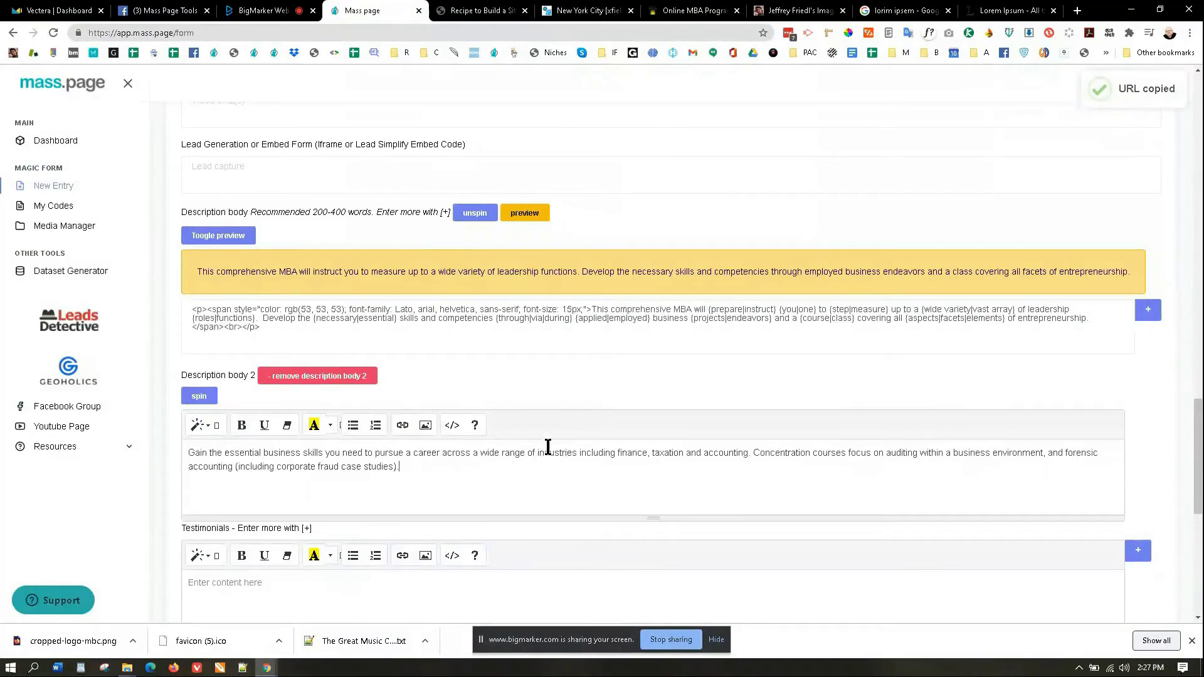
{"action": "left_click", "coordinate": [199, 399]}
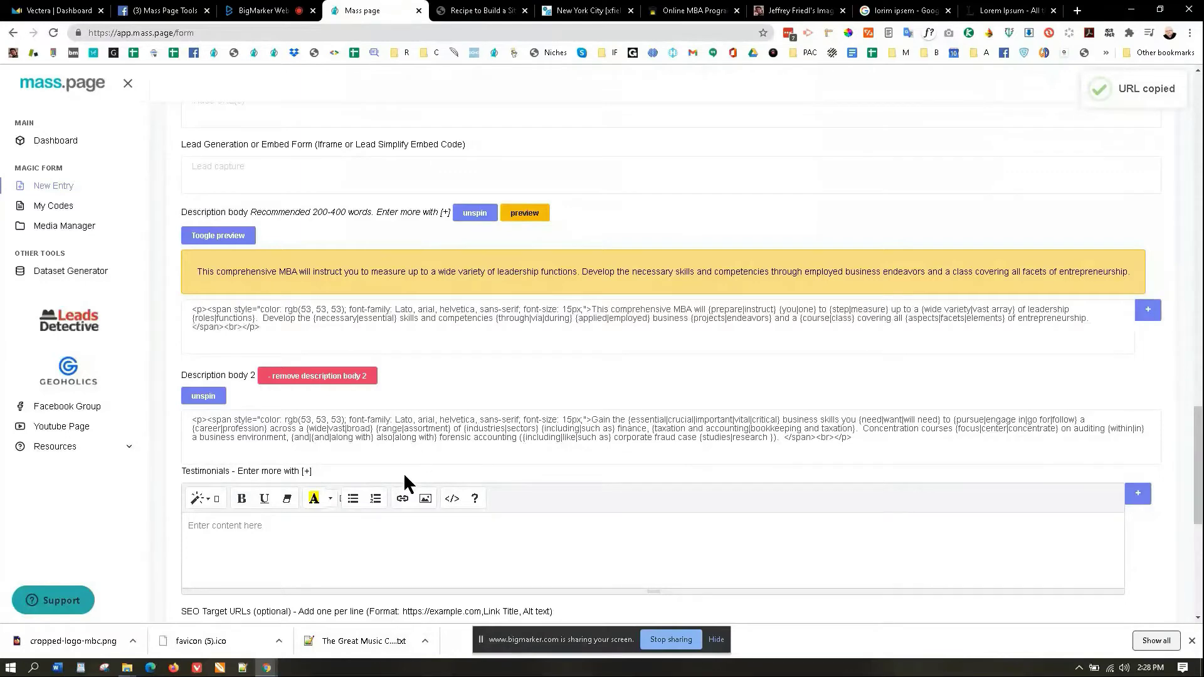
Step: Copy the fifth Lorem Ipsum paragraph from lipsum.com into the Mass.page form's Testimonials field
{"action": "scroll", "coordinate": [393, 473], "scroll_direction": "down", "scroll_amount": 1}
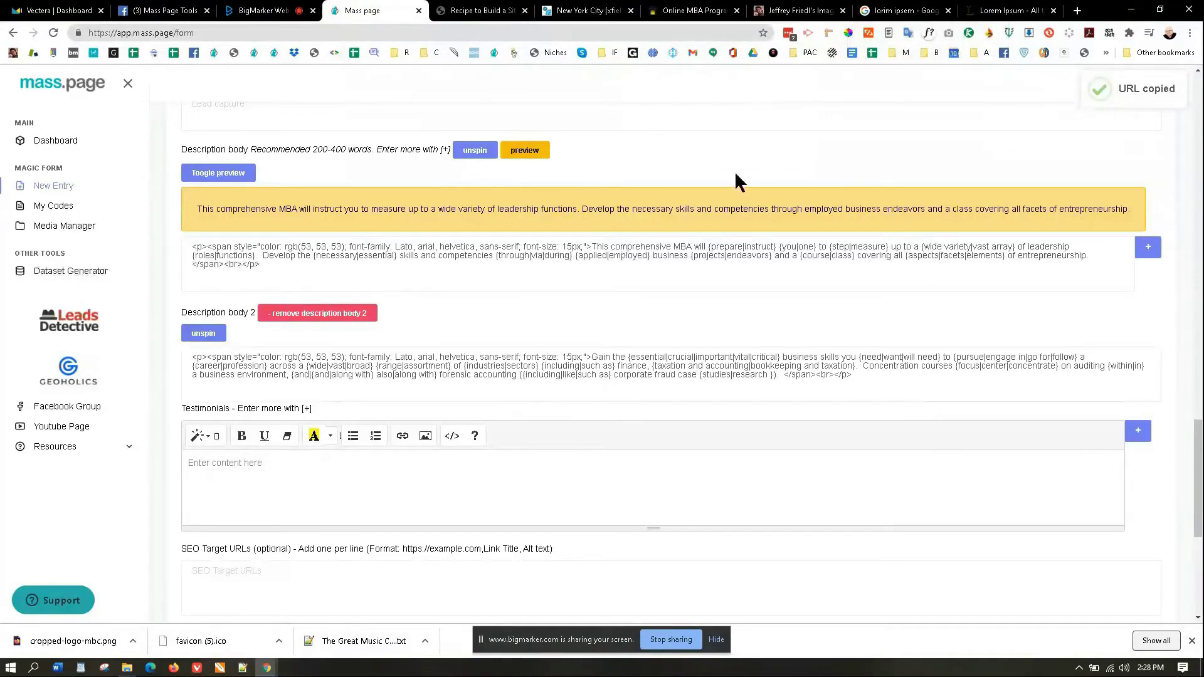
{"action": "left_click", "coordinate": [1018, 11]}
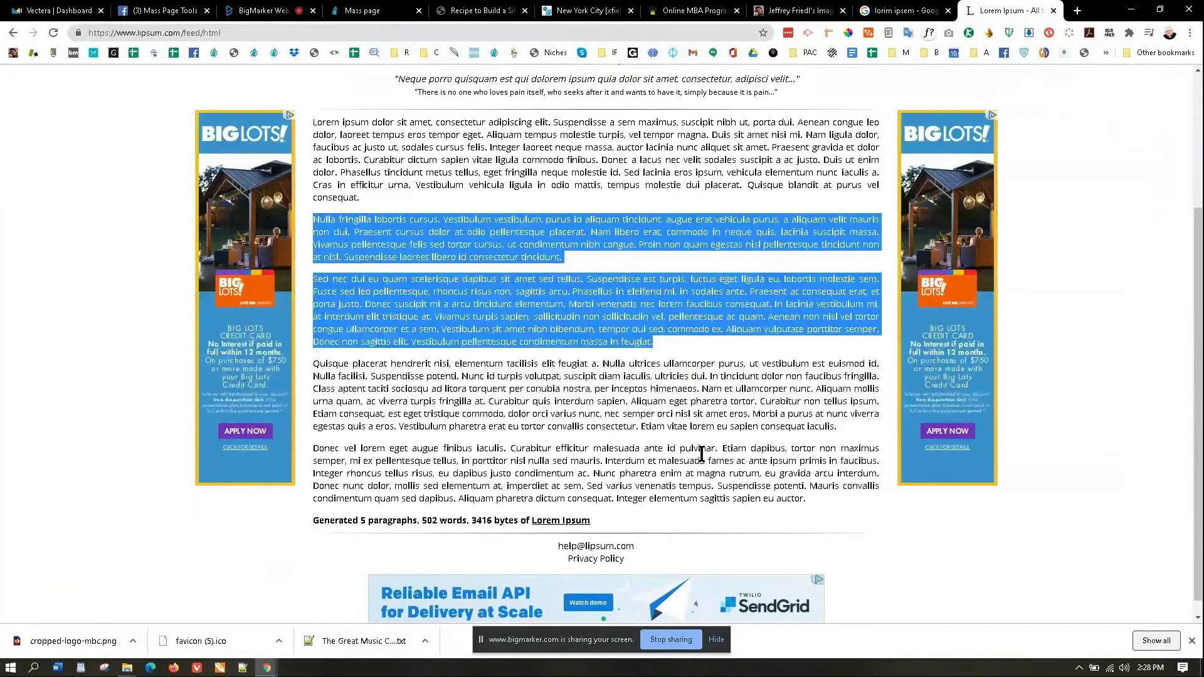
{"action": "left_click_drag", "start_coordinate": [806, 499], "coordinate": [306, 446]}
{"action": "key", "text": "ctrl+c"}
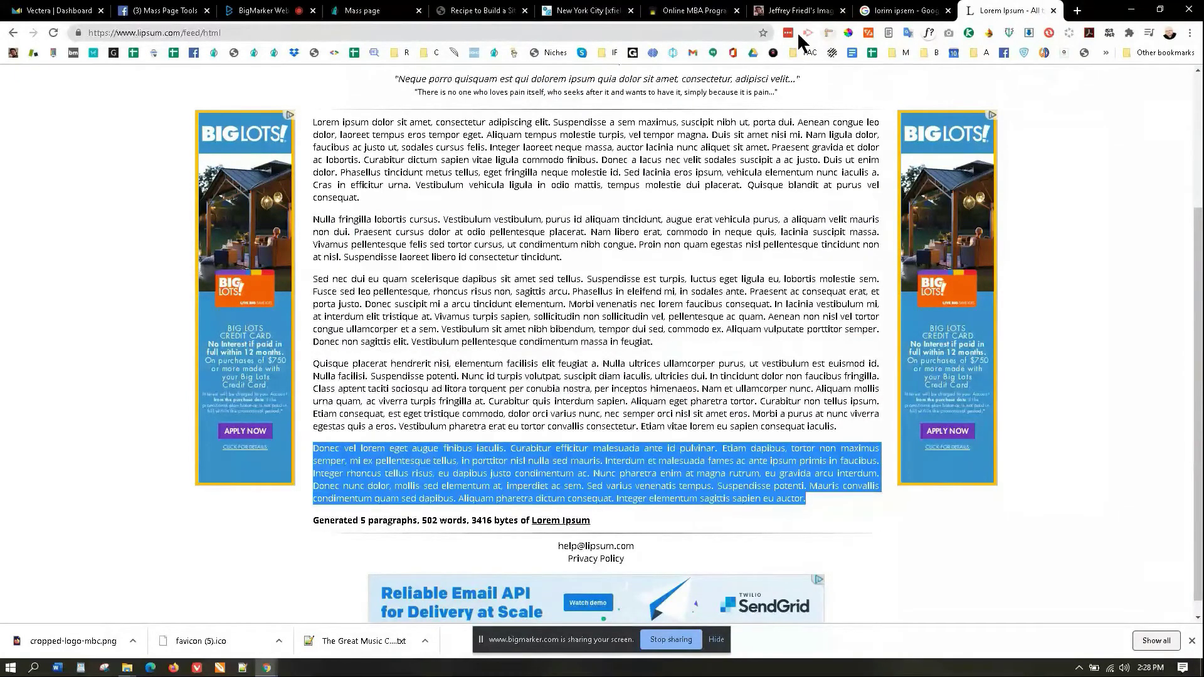
{"action": "left_click", "coordinate": [360, 11]}
{"action": "left_click", "coordinate": [256, 479]}
{"action": "key", "text": "ctrl+v"}
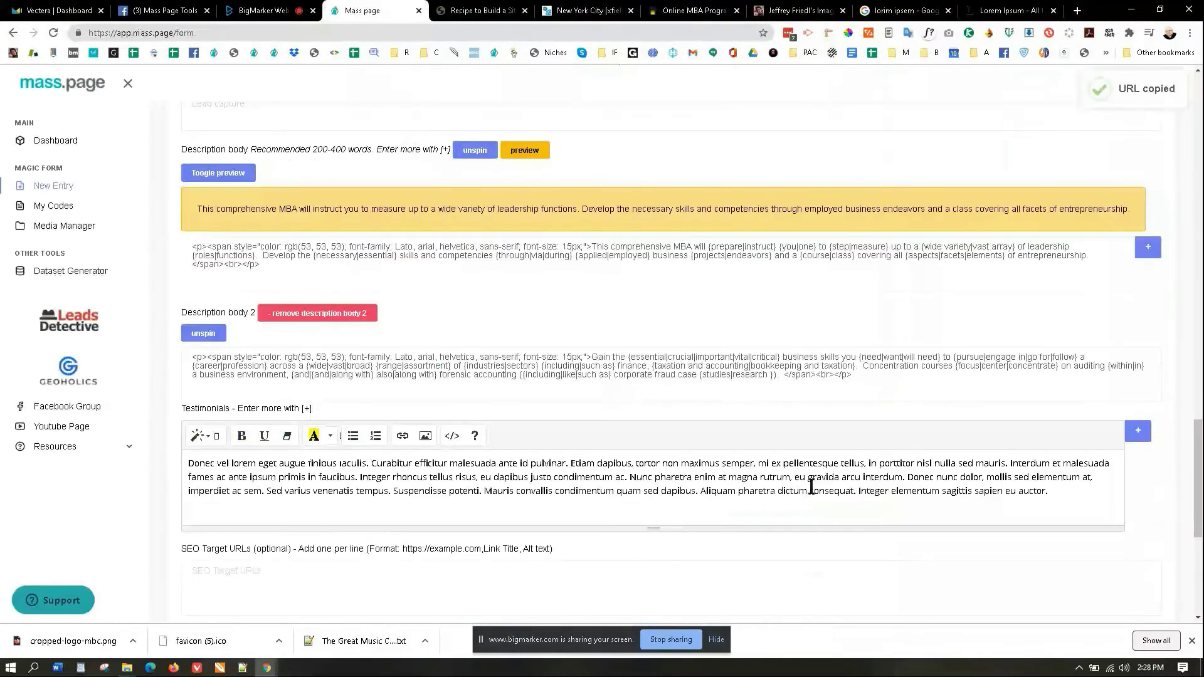
Step: Add a second testimonial and fill it with the fourth Lorem Ipsum paragraph from lipsum.com
{"action": "left_click", "coordinate": [1137, 432]}
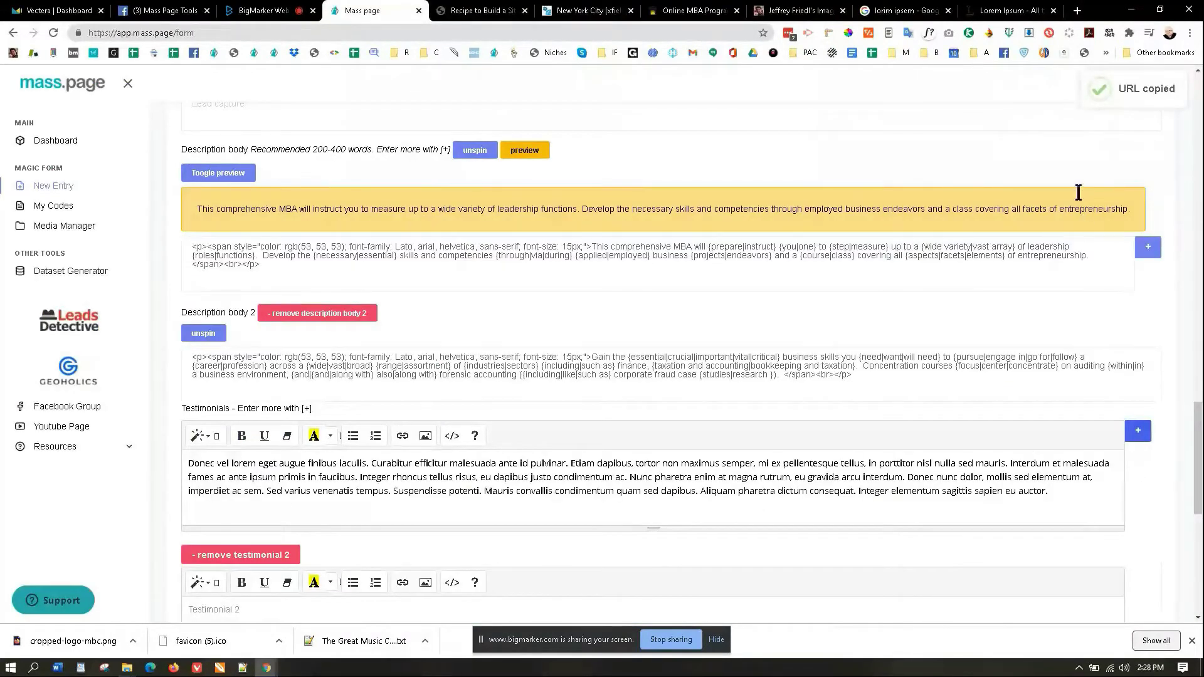
{"action": "left_click", "coordinate": [994, 11]}
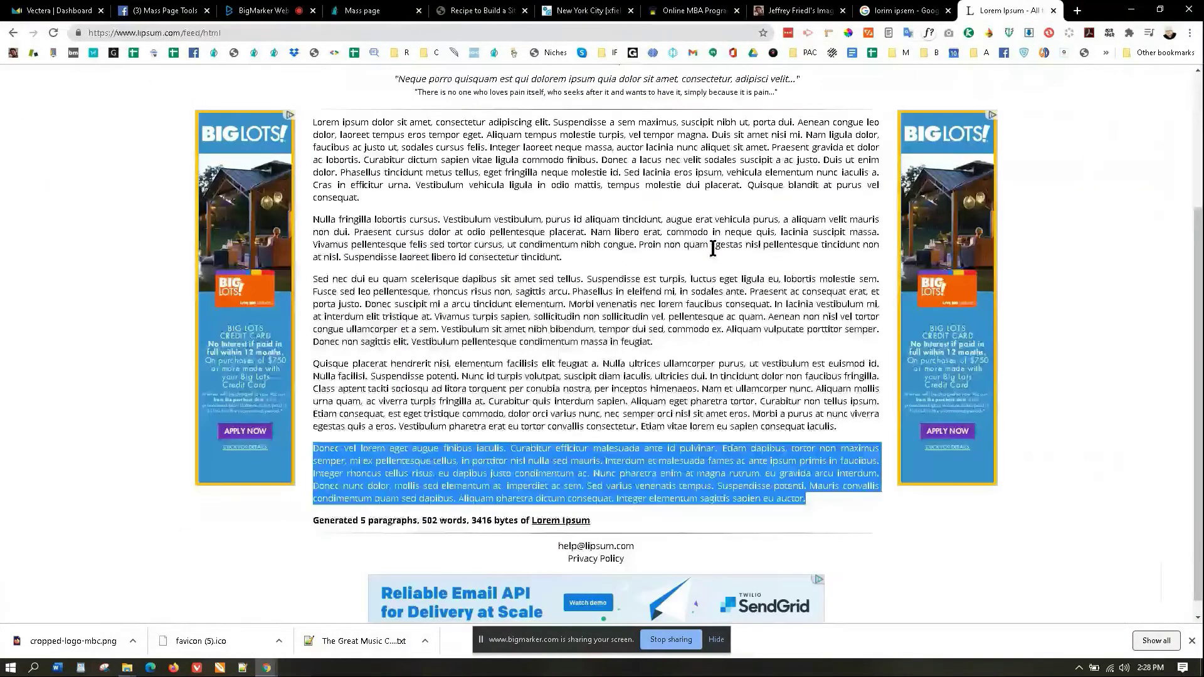
{"action": "left_click_drag", "start_coordinate": [837, 427], "coordinate": [302, 370]}
{"action": "key", "text": "ctrl+c"}
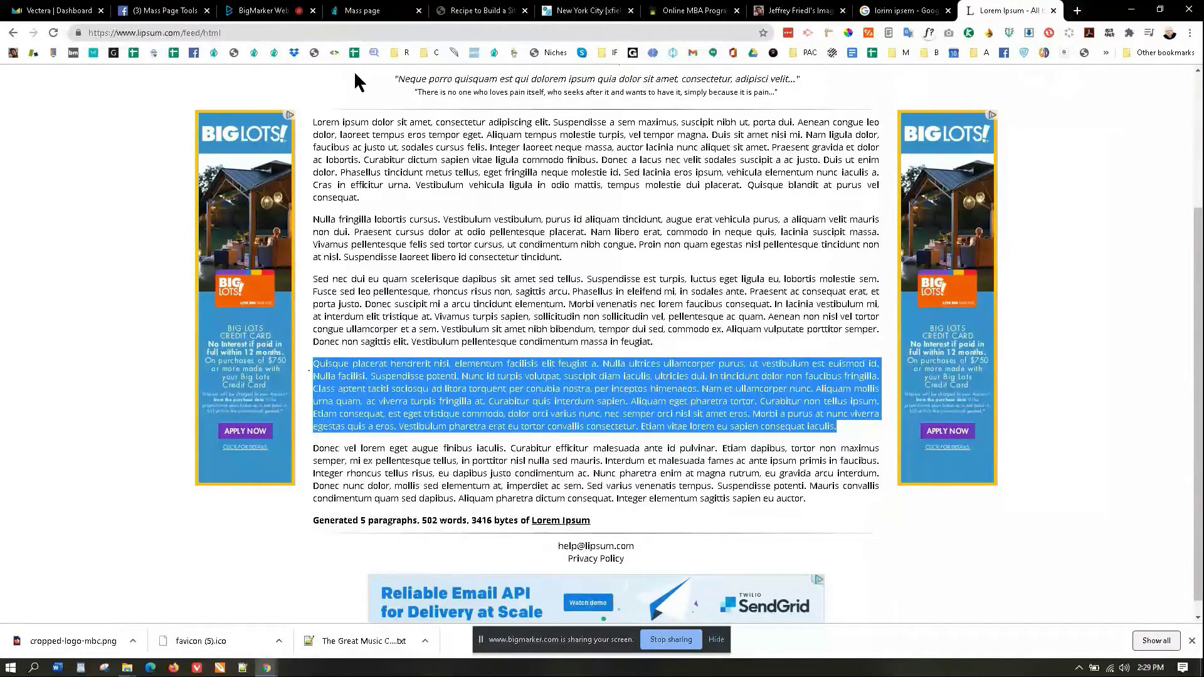
{"action": "left_click", "coordinate": [362, 11]}
{"action": "scroll", "coordinate": [545, 400], "scroll_direction": "down", "scroll_amount": 2}
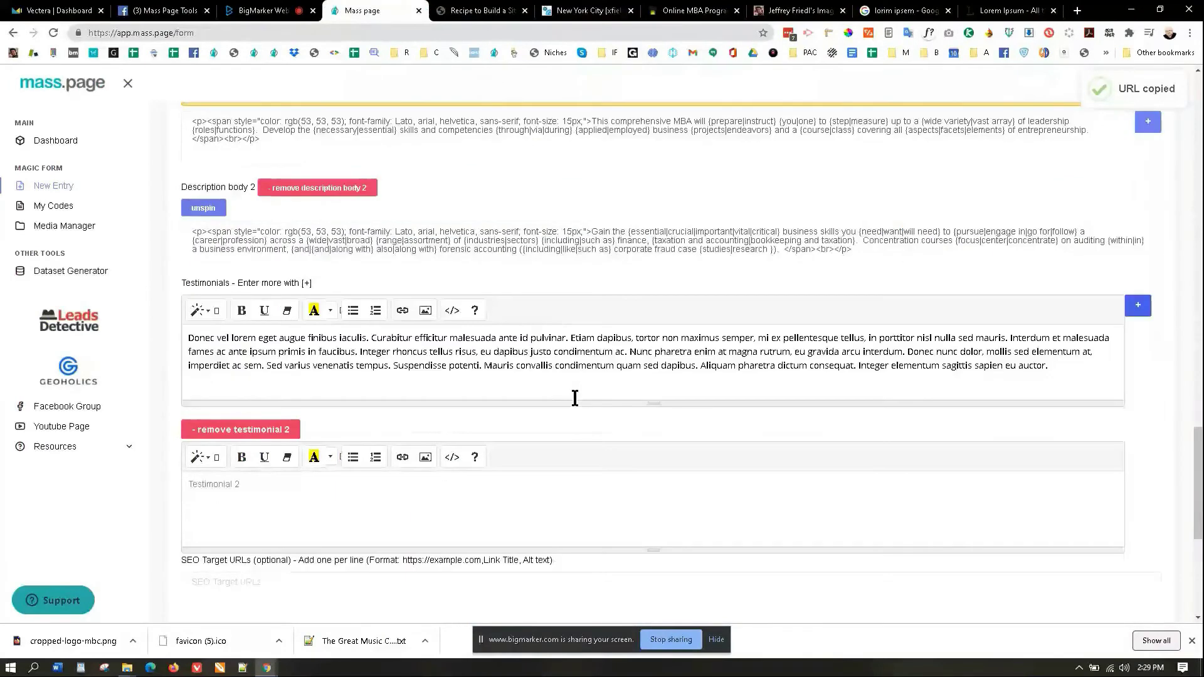
{"action": "left_click", "coordinate": [293, 492]}
{"action": "key", "text": "ctrl+v"}
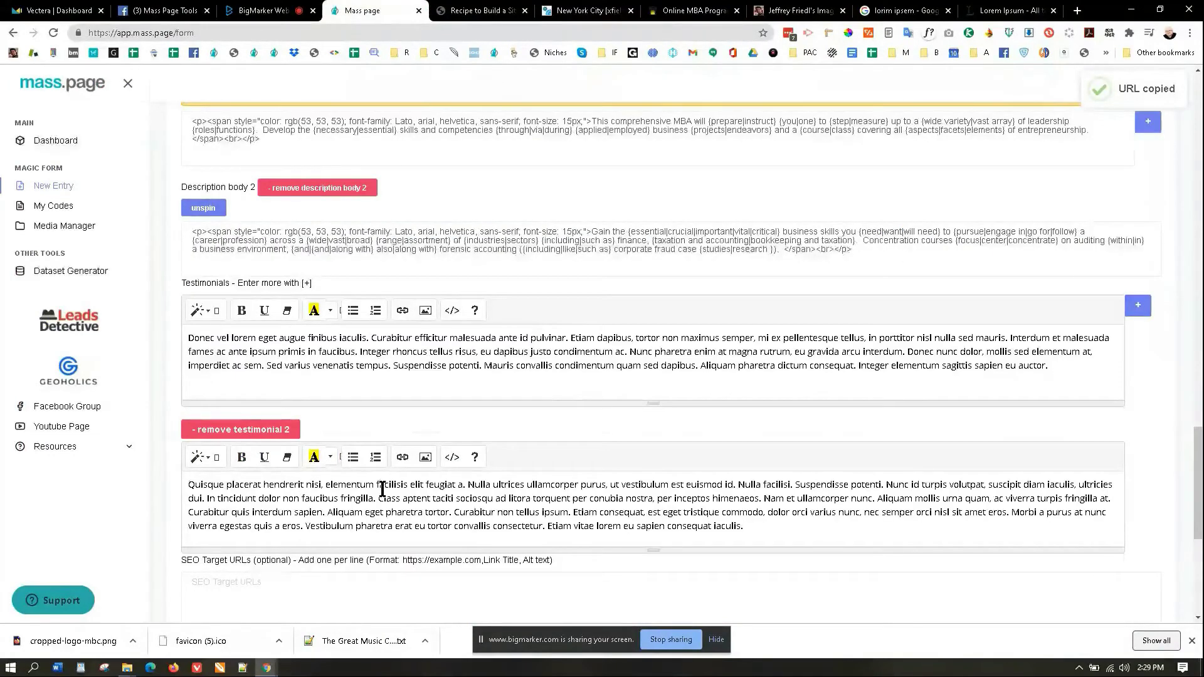
{"action": "scroll", "coordinate": [352, 458], "scroll_direction": "down", "scroll_amount": 3}
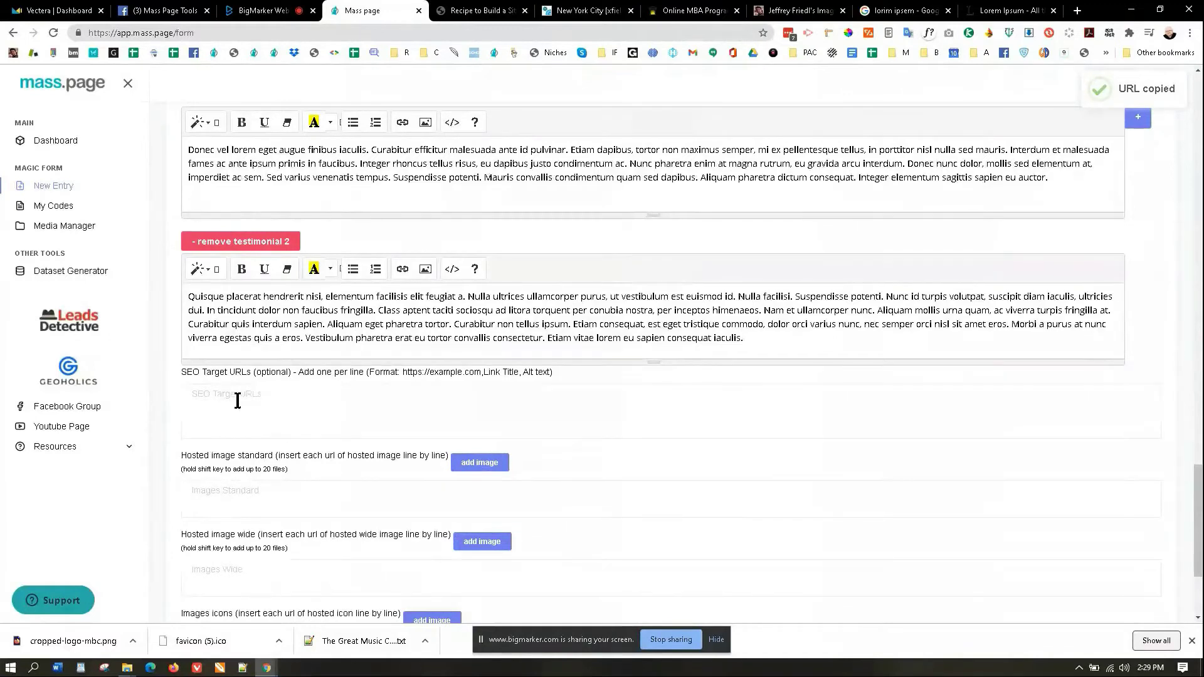
Step: Review the optional SEO Target URLs field and its format alongside the description bodies and the remaining image fields
{"action": "left_click", "coordinate": [190, 396]}
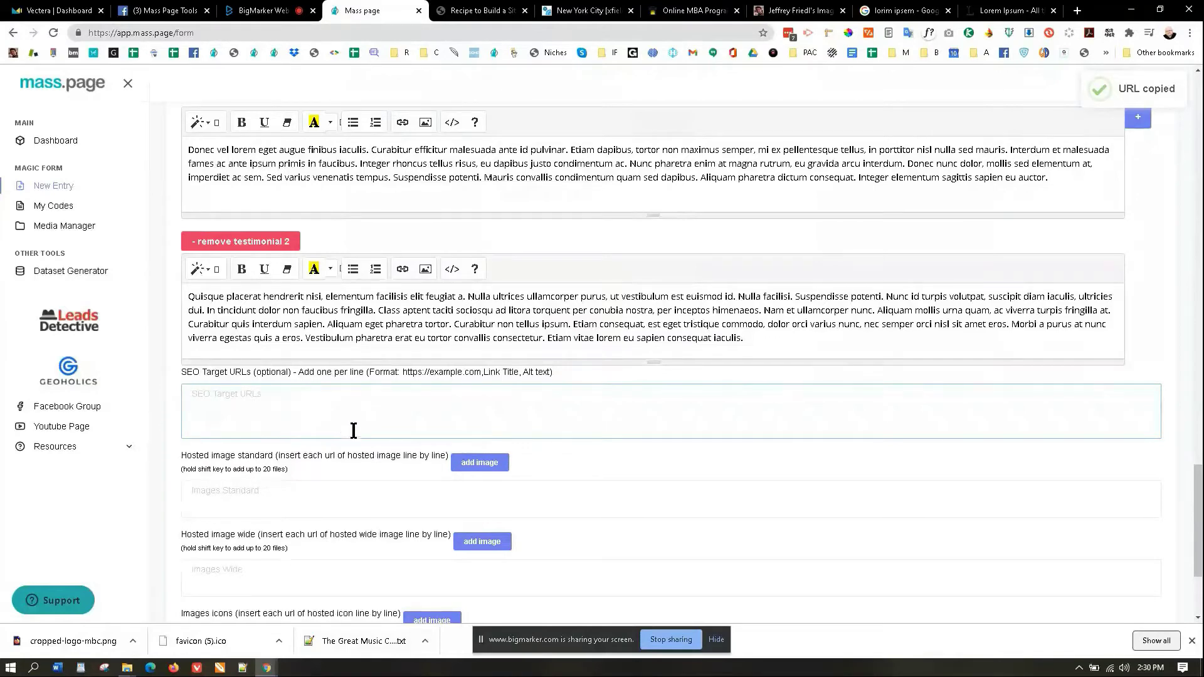
{"action": "scroll", "coordinate": [354, 463], "scroll_direction": "down", "scroll_amount": 2}
{"action": "scroll", "coordinate": [348, 468], "scroll_direction": "down", "scroll_amount": 1}
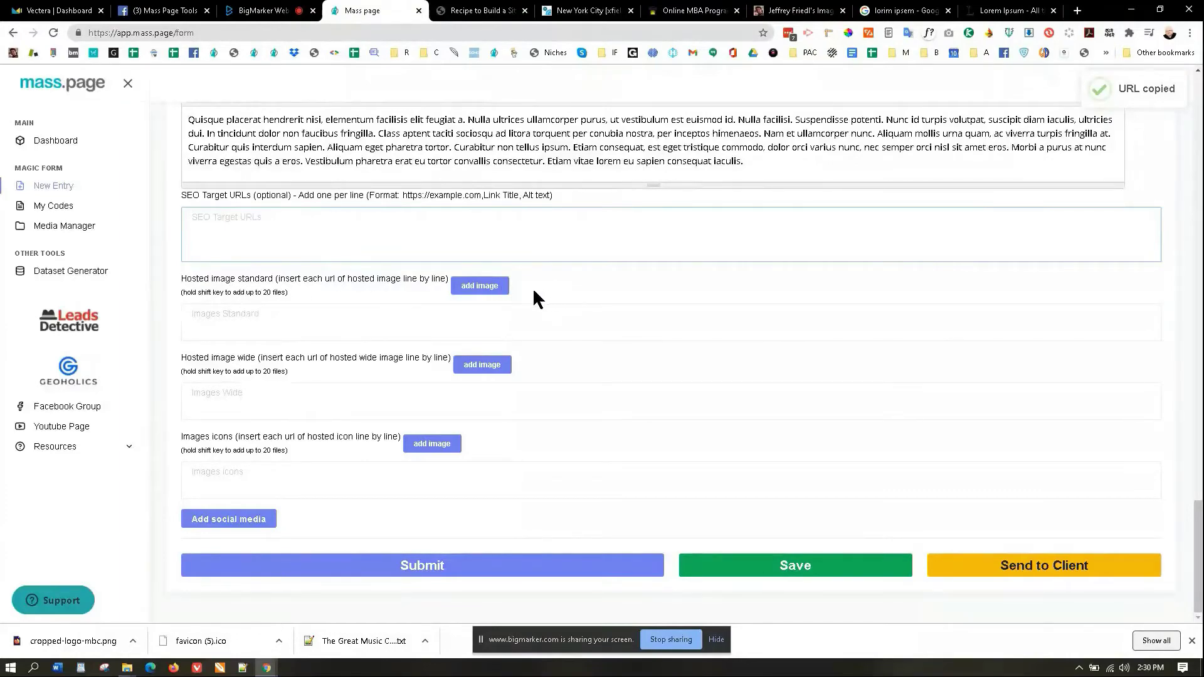
{"action": "scroll", "coordinate": [550, 300], "scroll_direction": "up", "scroll_amount": 8}
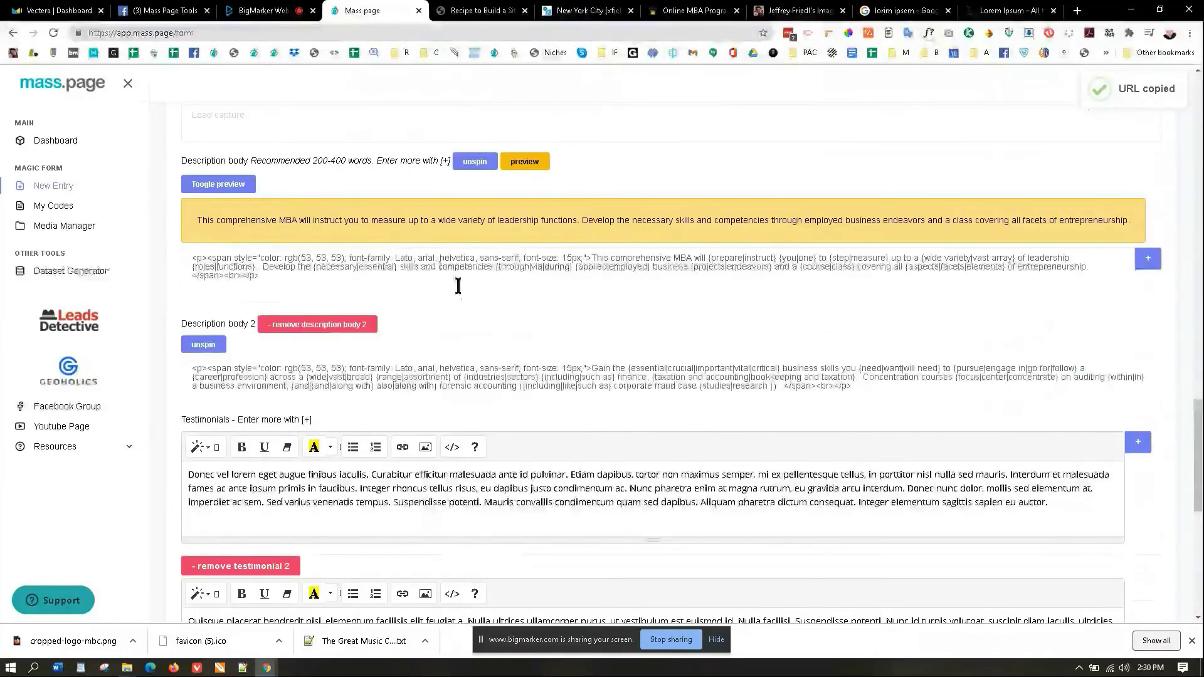
{"action": "scroll", "coordinate": [452, 314], "scroll_direction": "down", "scroll_amount": 8}
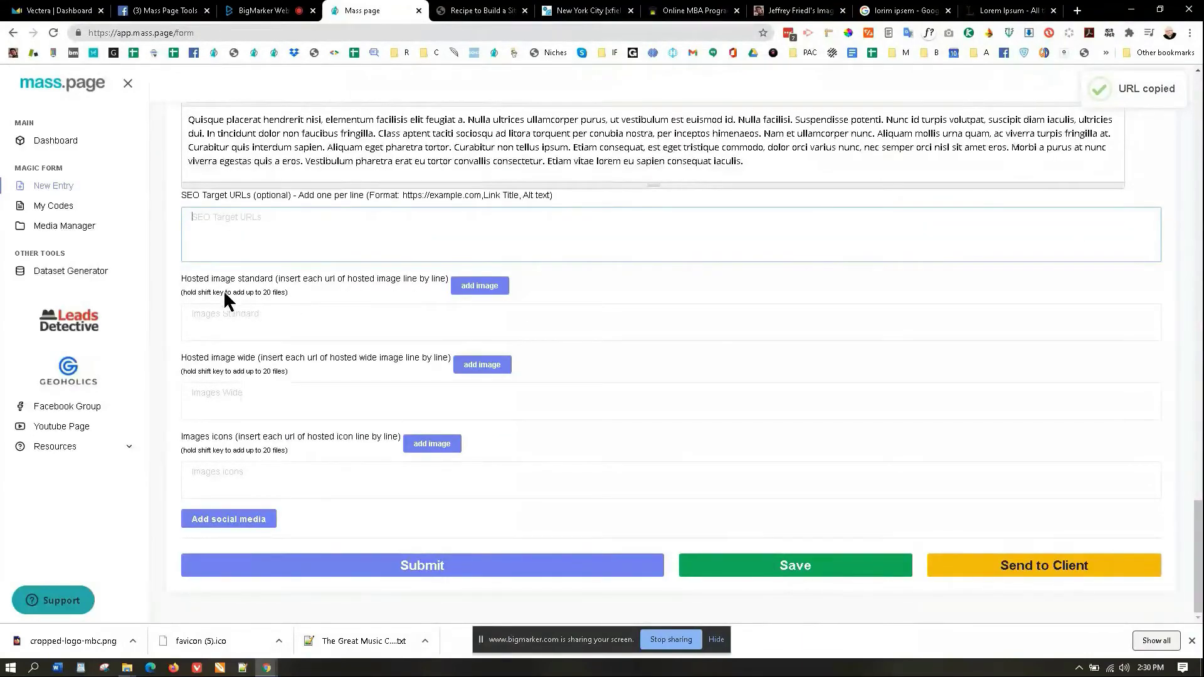
Step: Add the first eleven photos from the Camera Roll folder to the Hosted image standard field and confirm adding them
{"action": "left_click", "coordinate": [199, 315]}
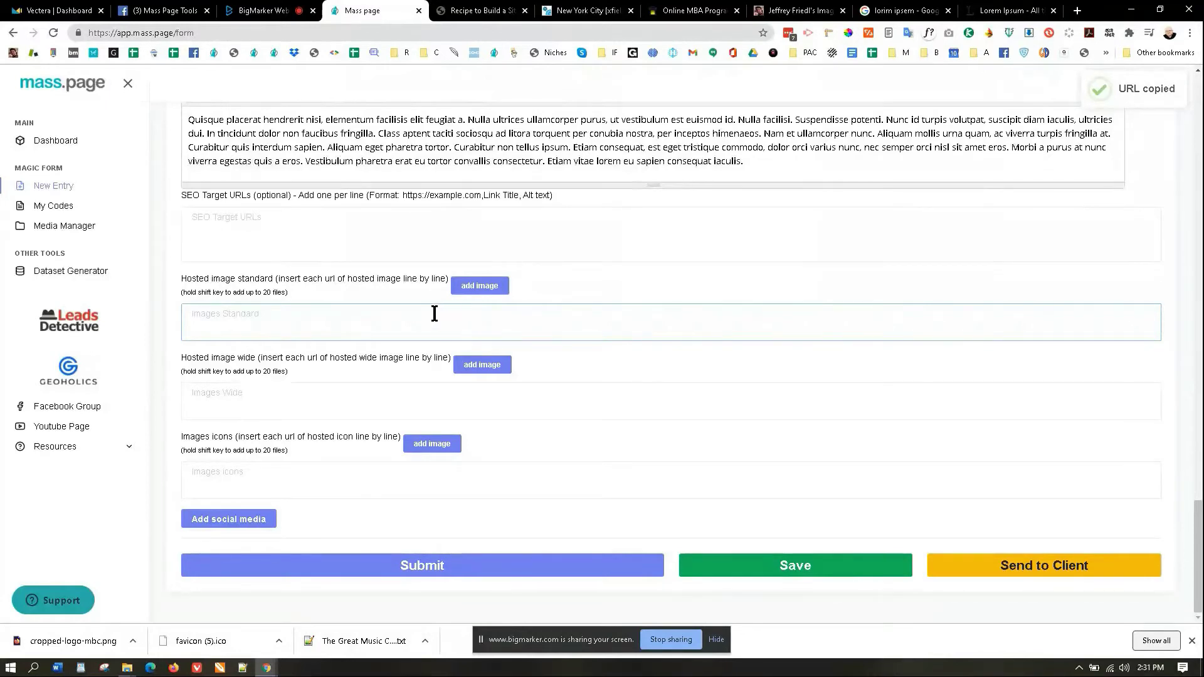
{"action": "left_click", "coordinate": [467, 285]}
{"action": "scroll", "coordinate": [414, 306], "scroll_direction": "down", "scroll_amount": 5}
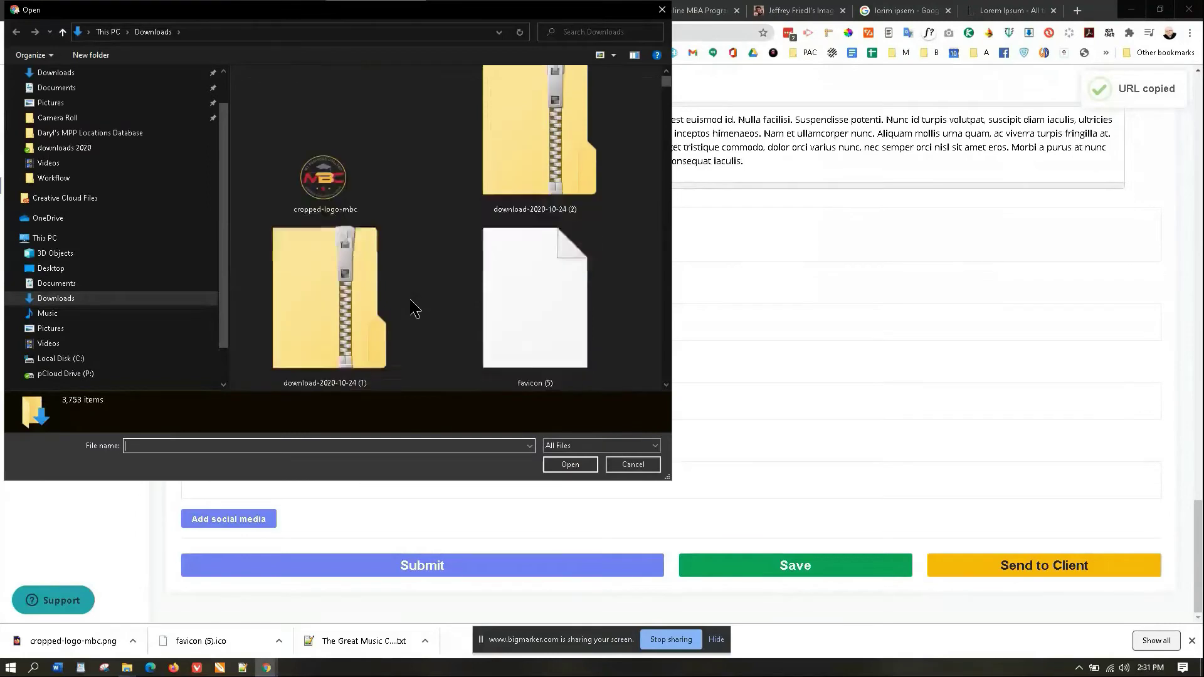
{"action": "left_click", "coordinate": [115, 133]}
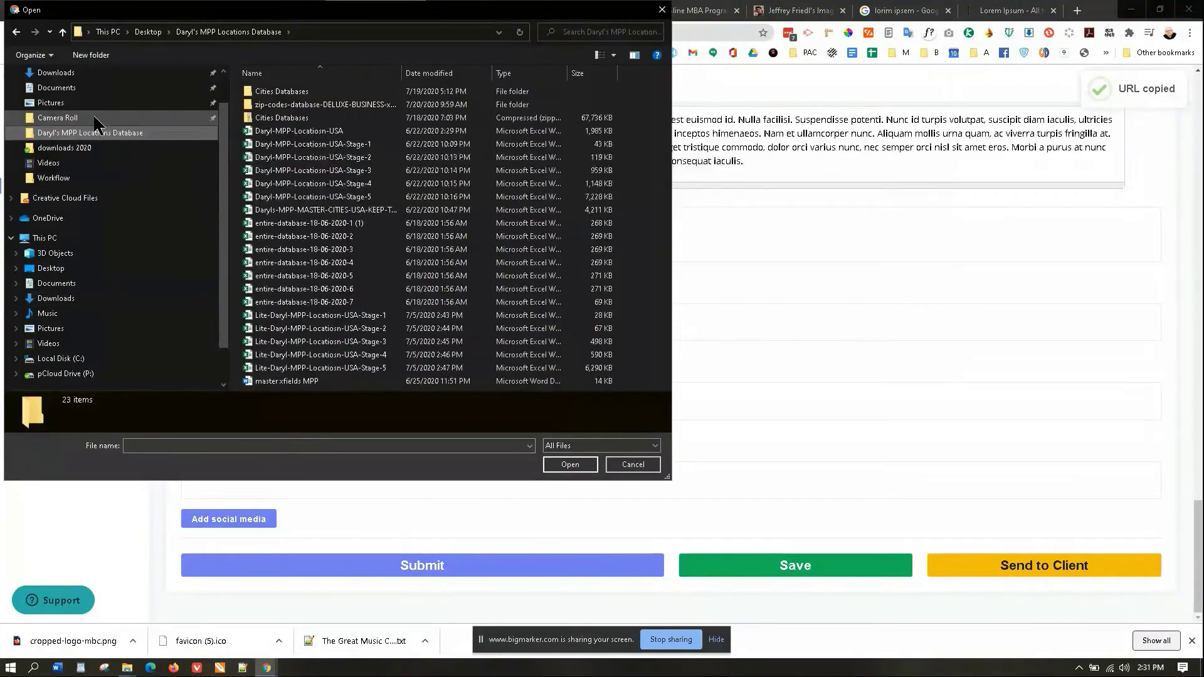
{"action": "left_click", "coordinate": [57, 118]}
{"action": "left_click", "coordinate": [273, 106]}
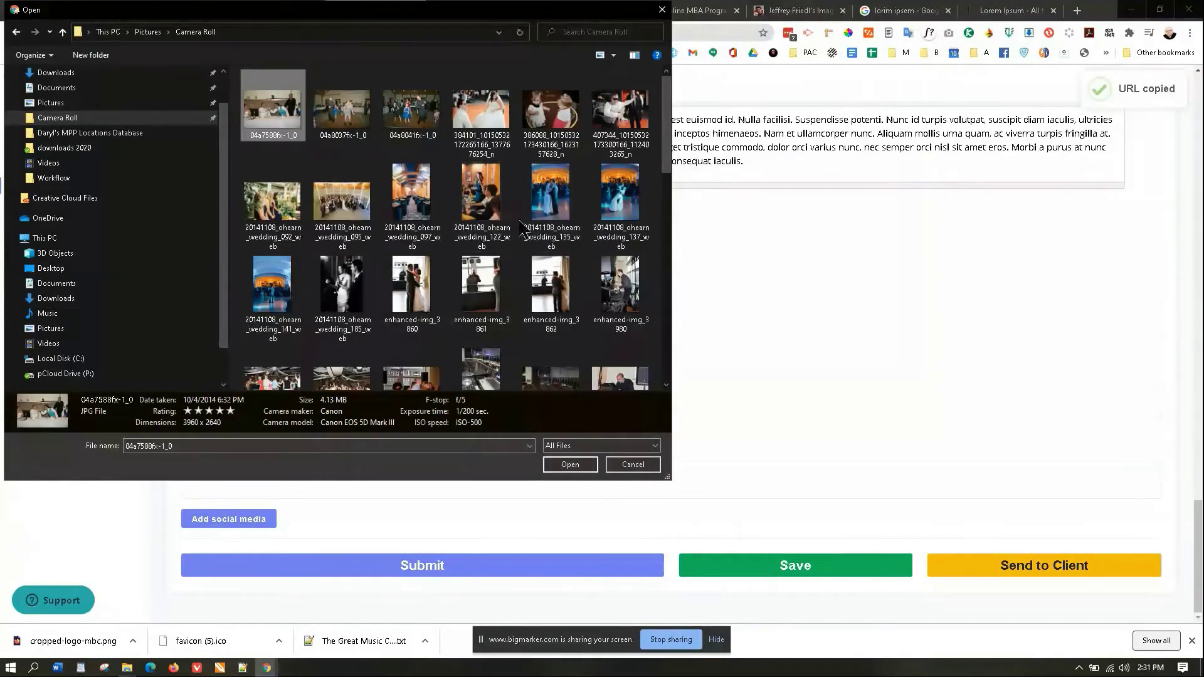
{"action": "left_click", "coordinate": [558, 220], "text": "shift"}
{"action": "left_click", "coordinate": [570, 465]}
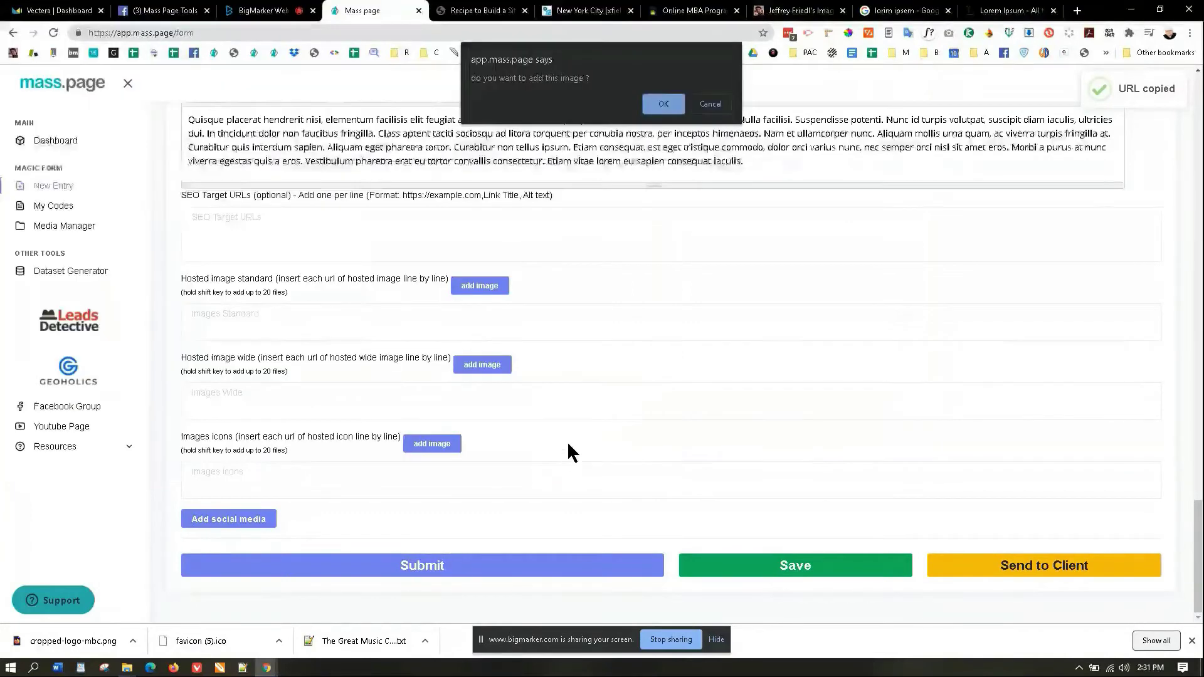
{"action": "left_click", "coordinate": [660, 107]}
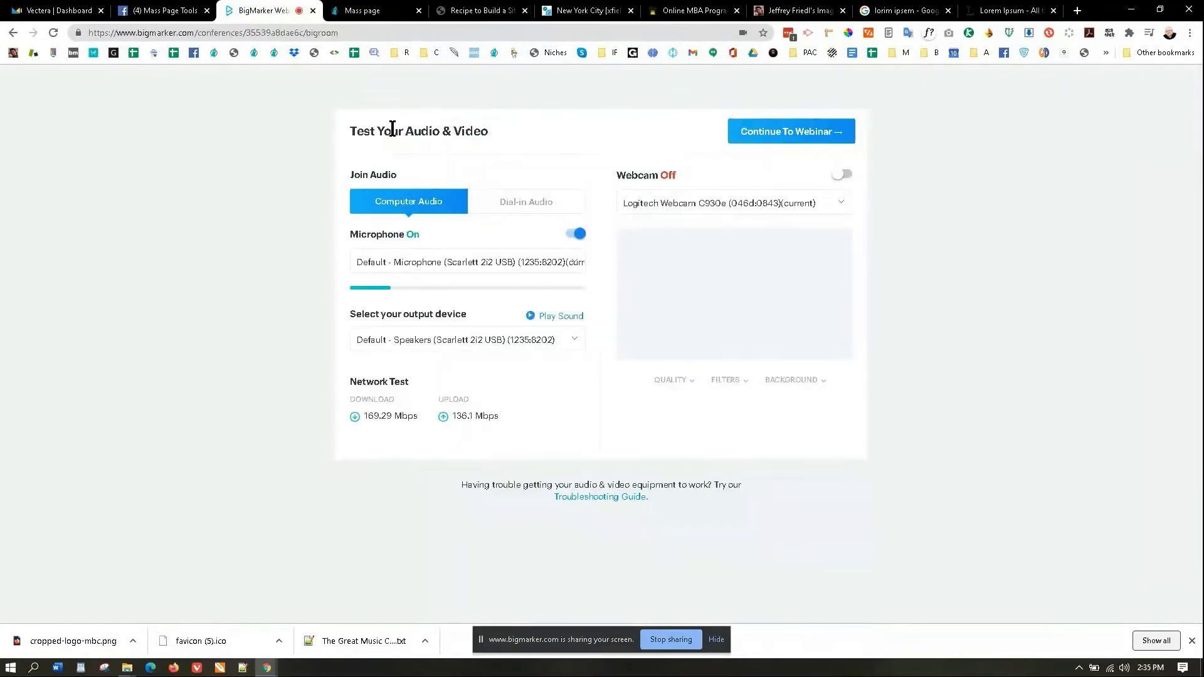
Step: Continue into the BigMarker webinar room past the audio and video test and return to the Mass.page form
{"action": "left_click", "coordinate": [781, 133]}
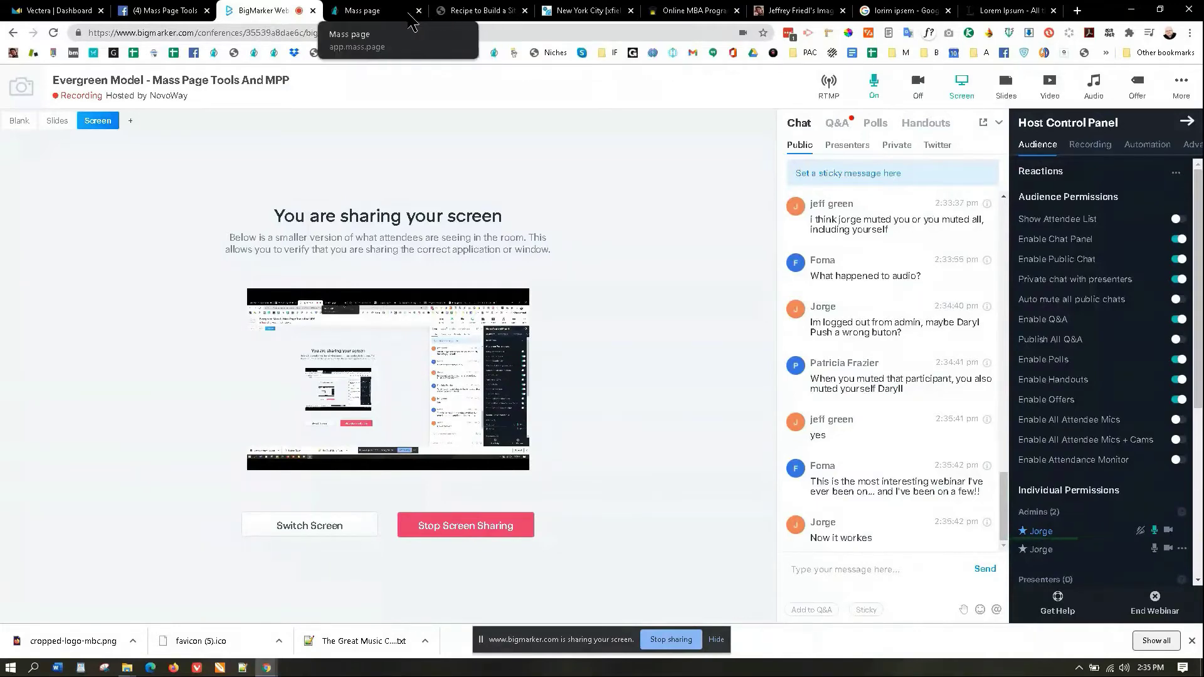
{"action": "left_click", "coordinate": [387, 15]}
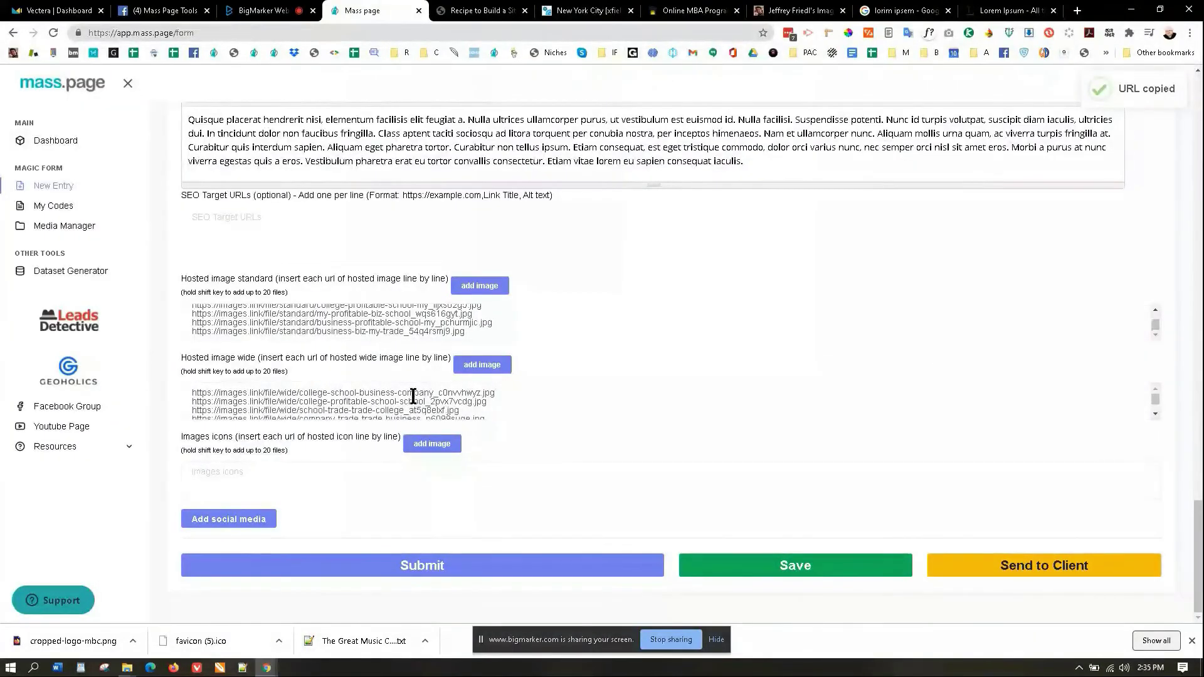
Step: Copy the hosted wide image URL ending in college-profitable-school-school_2pvx7vcdg.jpg and submit it to Jeffrey's Image Metadata Viewer
{"action": "left_click_drag", "start_coordinate": [504, 403], "coordinate": [182, 402]}
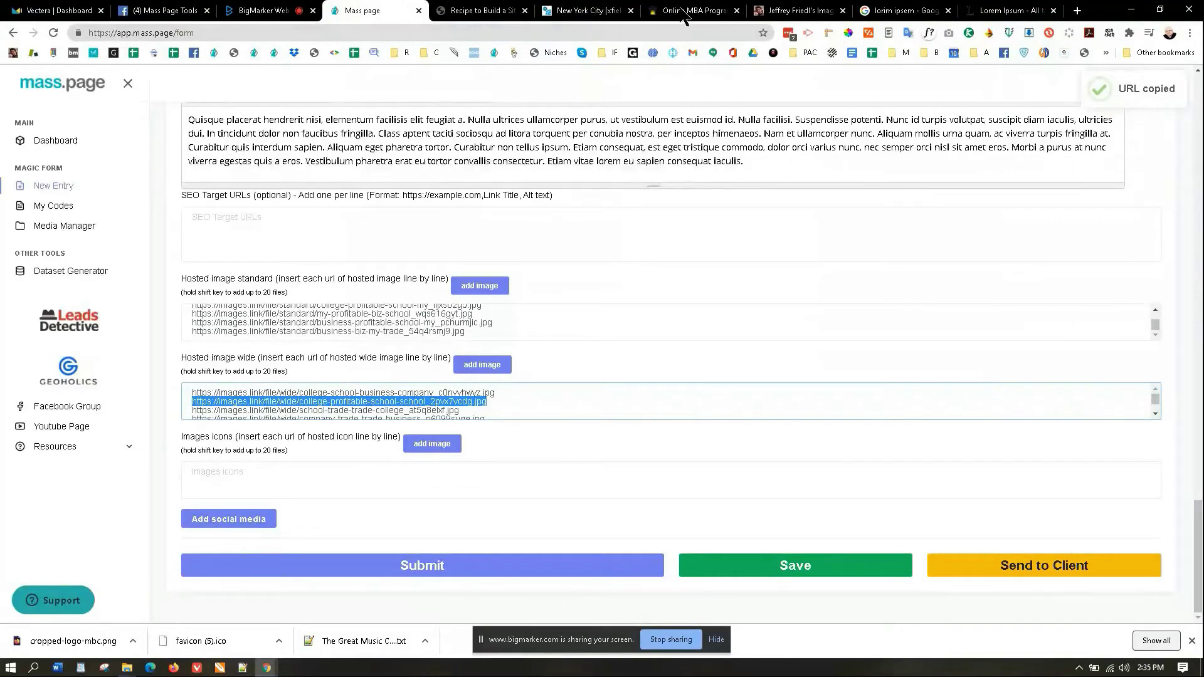
{"action": "left_click", "coordinate": [795, 11]}
{"action": "left_click", "coordinate": [157, 123]}
{"action": "key", "text": "ctrl+v"}
{"action": "left_click", "coordinate": [255, 134]}
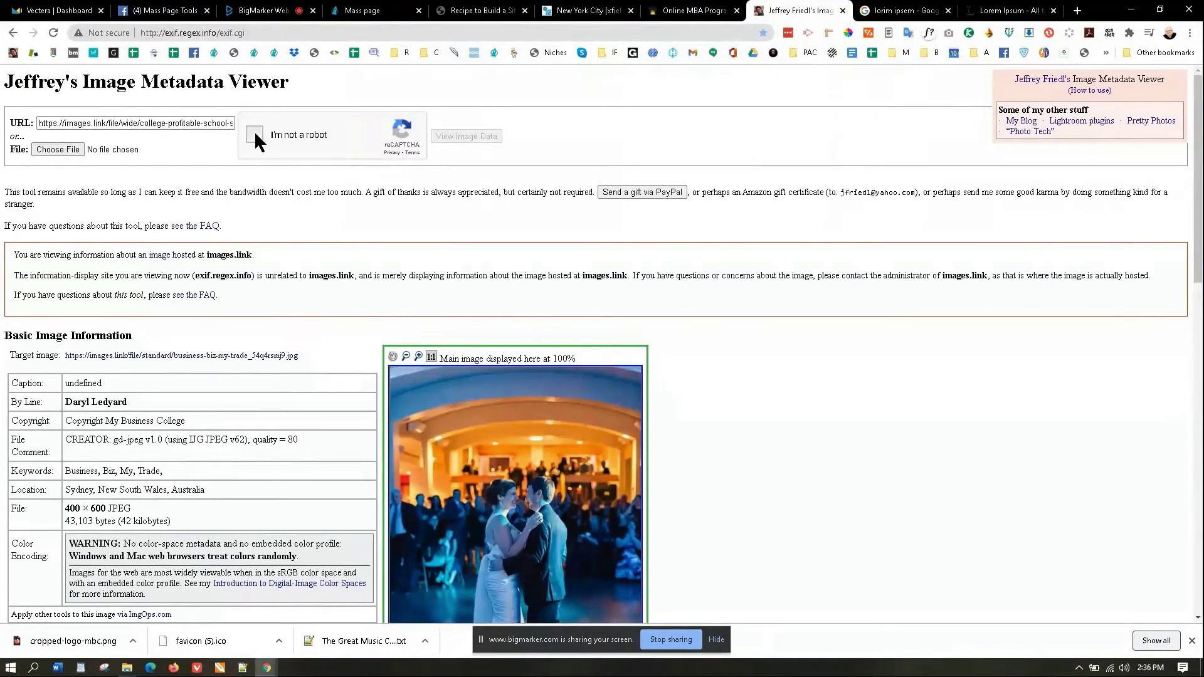
{"action": "left_click", "coordinate": [469, 135]}
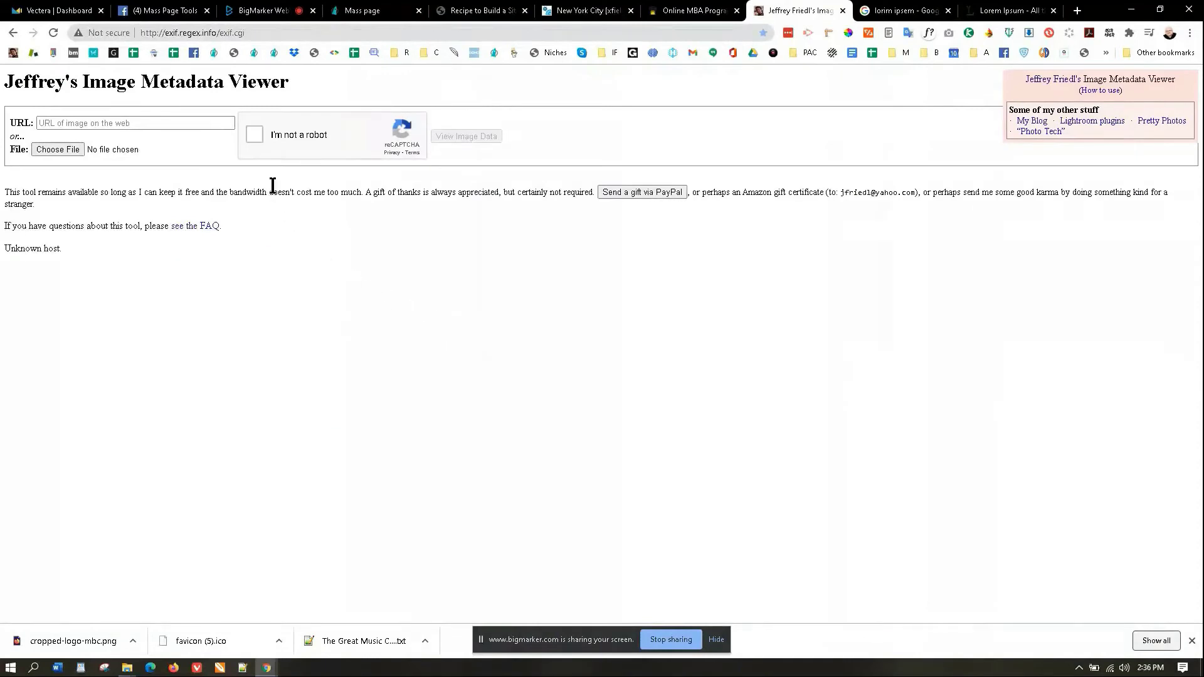
Step: Submit the same wide image URL to the metadata viewer again, completing the reCAPTCHA check
{"action": "left_click", "coordinate": [118, 125]}
{"action": "key", "text": "ctrl+v"}
{"action": "left_click", "coordinate": [254, 134]}
{"action": "left_click", "coordinate": [447, 140]}
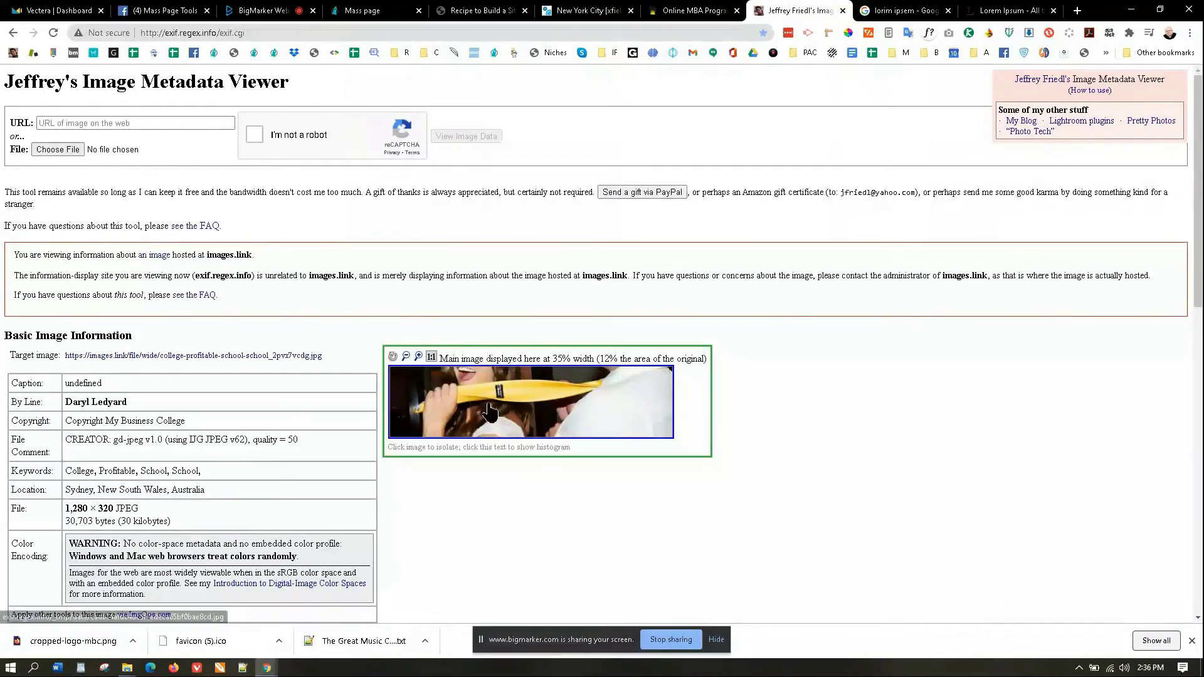
Step: View the wide image at full size, examine its copyright, keyword and location metadata, and close the metadata viewer
{"action": "left_click", "coordinate": [509, 414]}
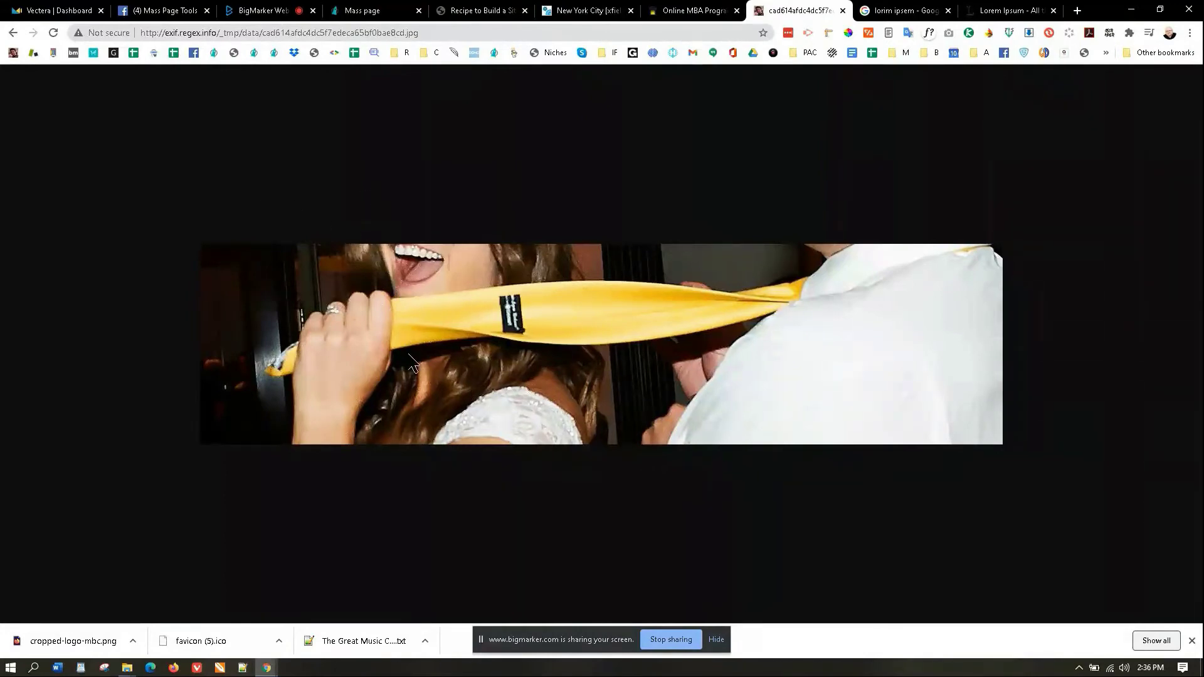
{"action": "left_click", "coordinate": [13, 33]}
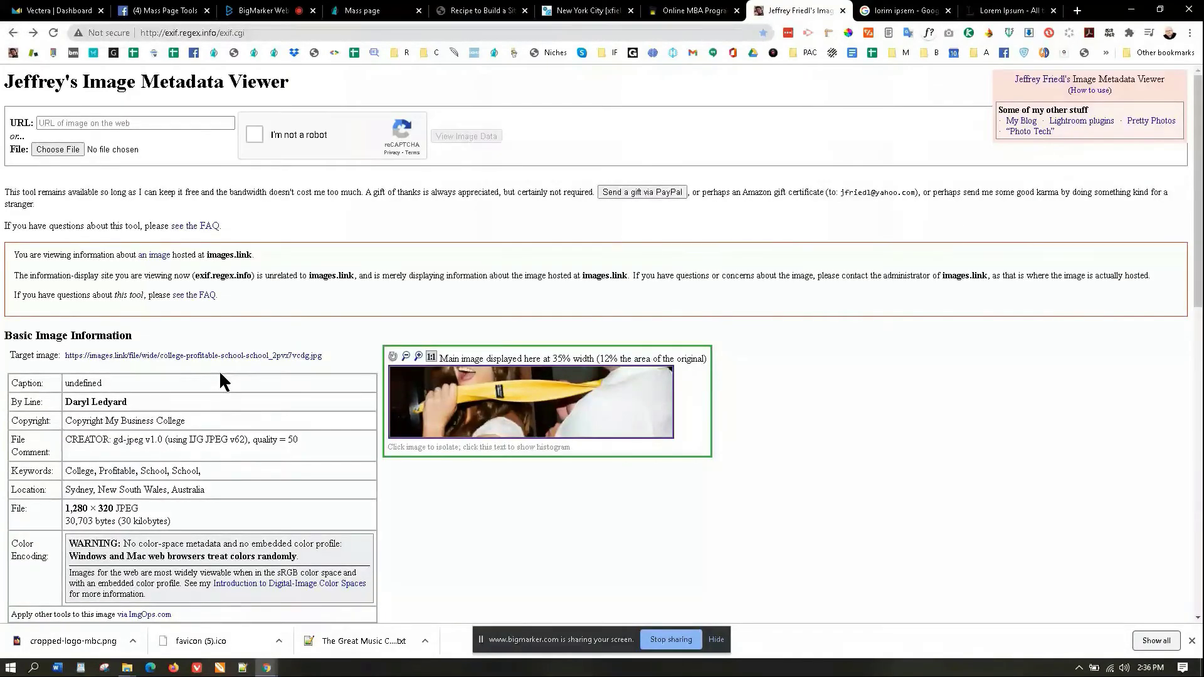
{"action": "scroll", "coordinate": [217, 367], "scroll_direction": "down", "scroll_amount": 2}
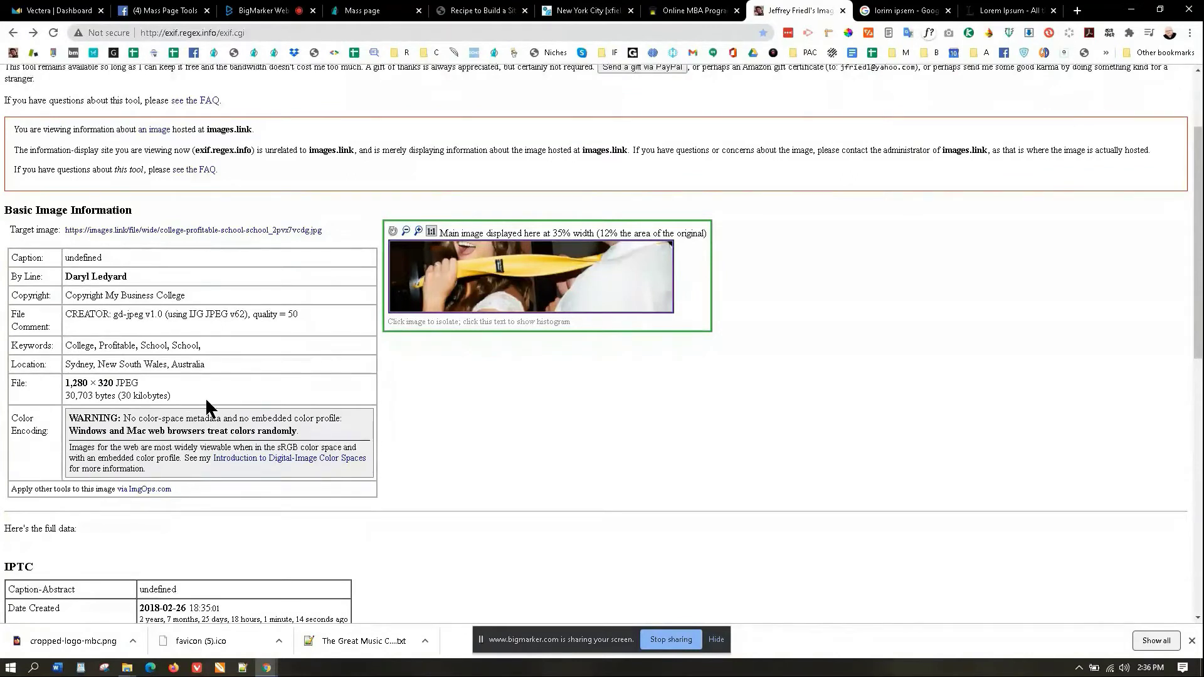
{"action": "left_click", "coordinate": [480, 300]}
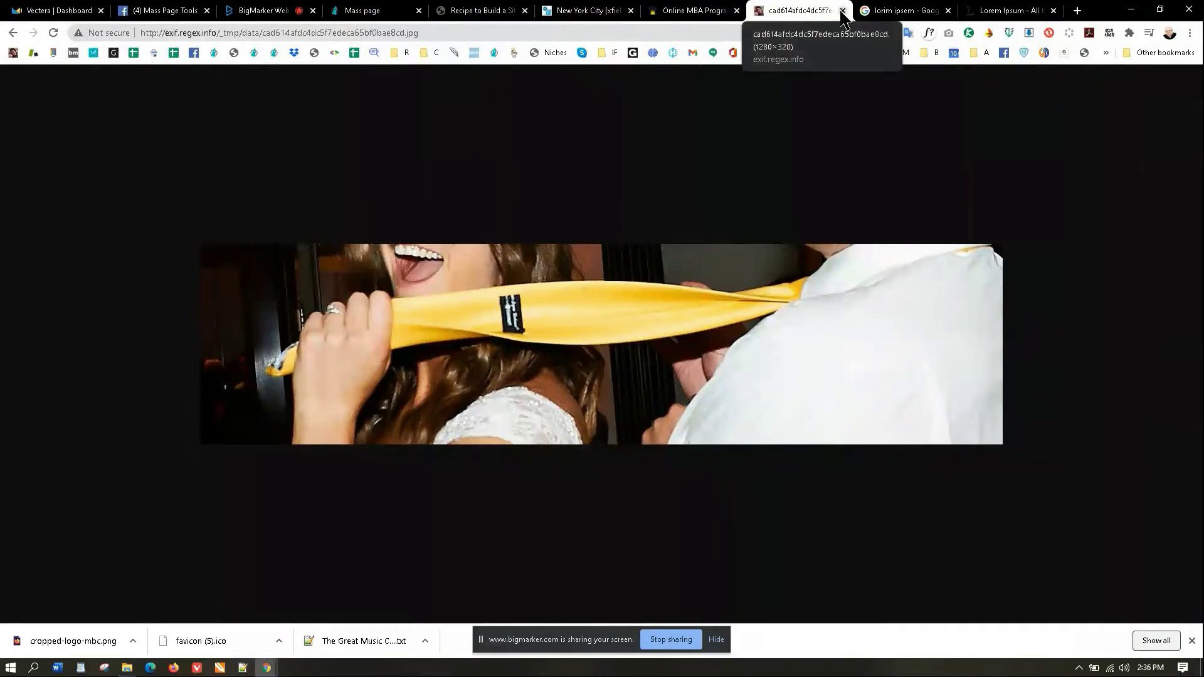
{"action": "left_click", "coordinate": [12, 32]}
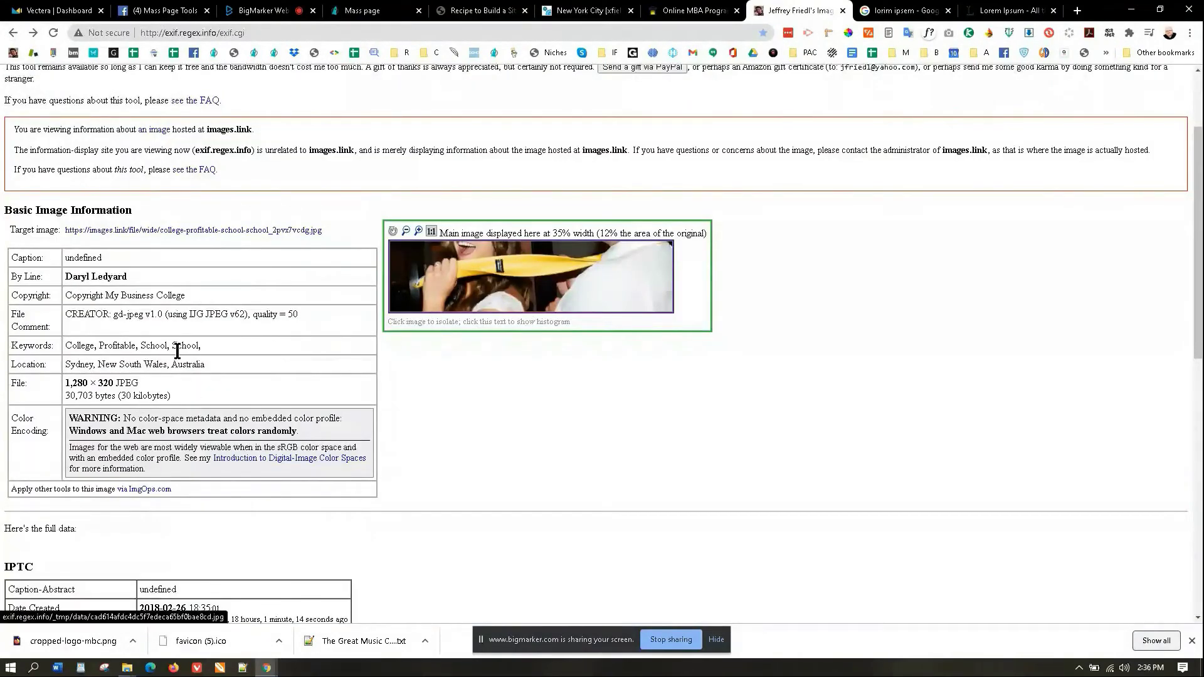
{"action": "left_click", "coordinate": [843, 11]}
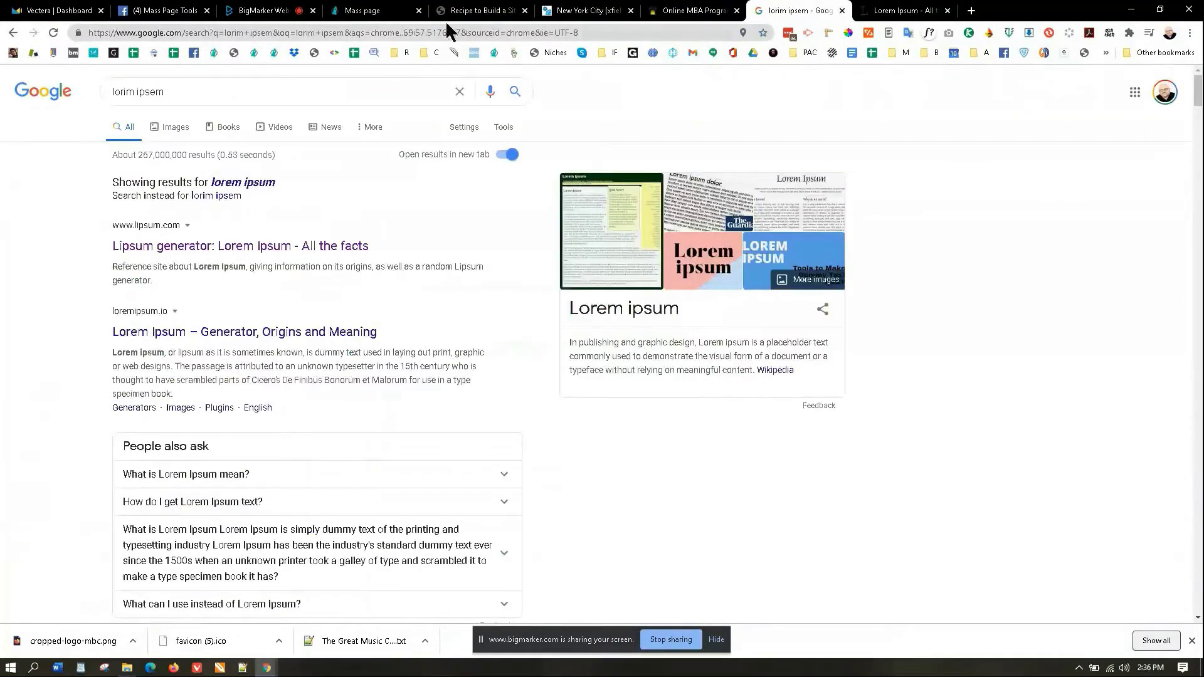
Step: Look up the metadata of the hosted wide image company-college-college-college_00waxety3.jpg from the Mass.page form in a new Image Metadata Viewer page
{"action": "left_click", "coordinate": [361, 12]}
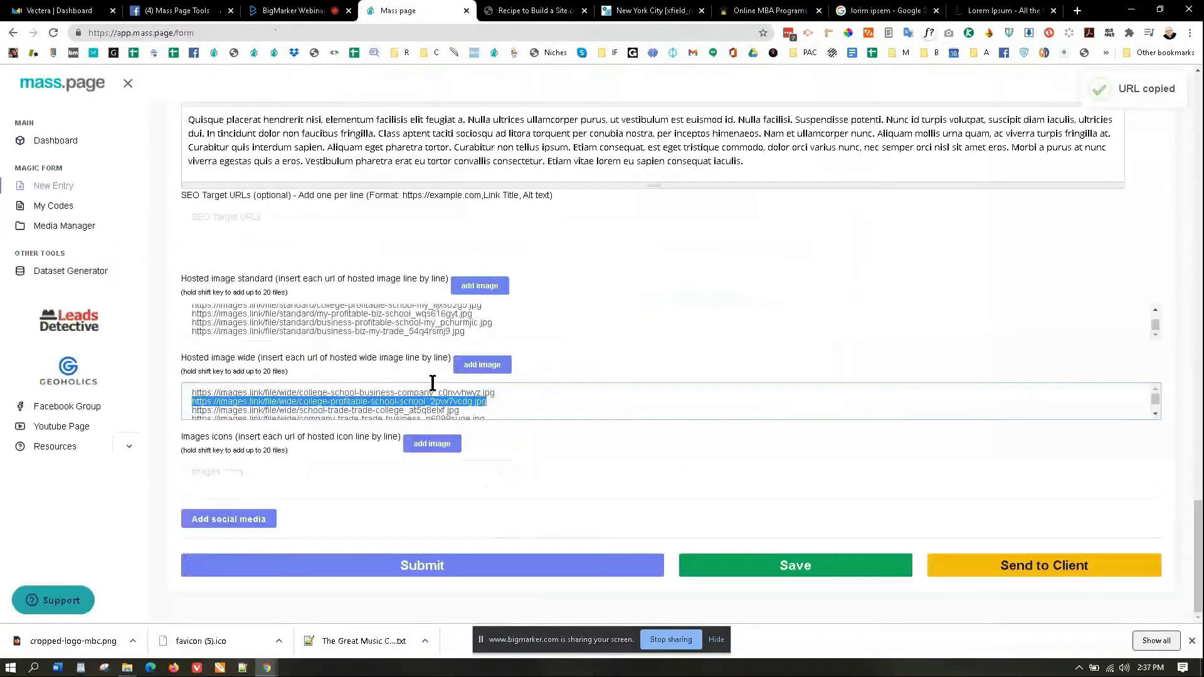
{"action": "scroll", "coordinate": [445, 402], "scroll_direction": "down", "scroll_amount": 2}
{"action": "left_click_drag", "start_coordinate": [478, 401], "coordinate": [177, 401]}
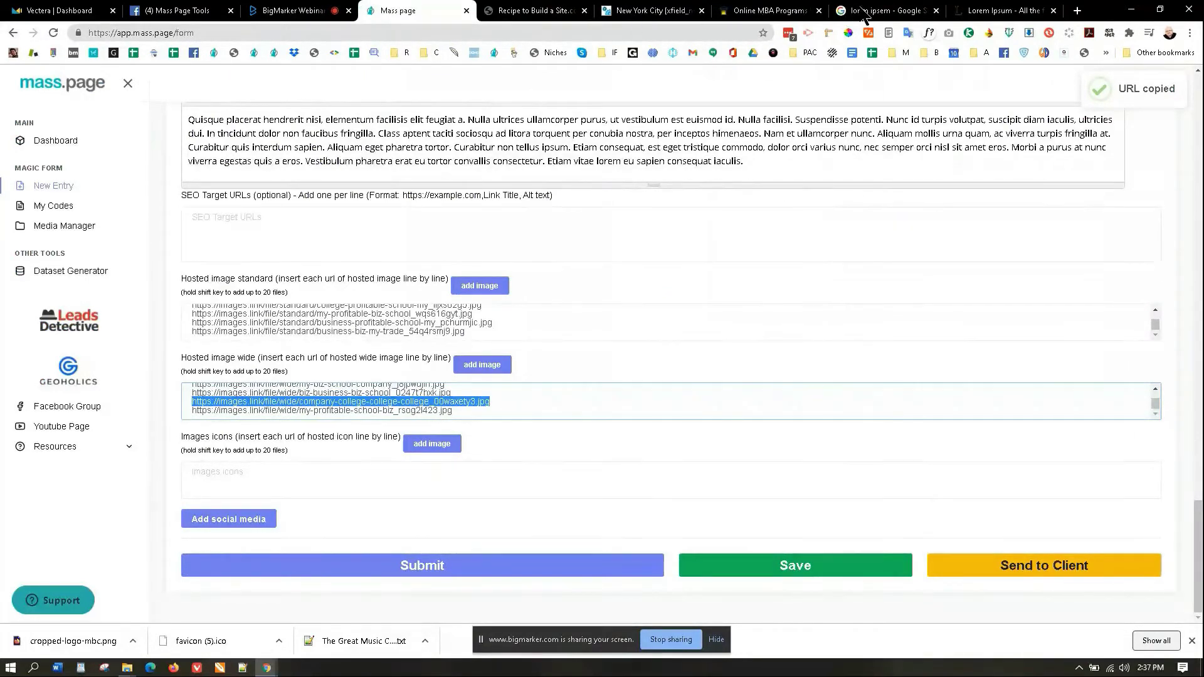
{"action": "left_click", "coordinate": [1077, 11]}
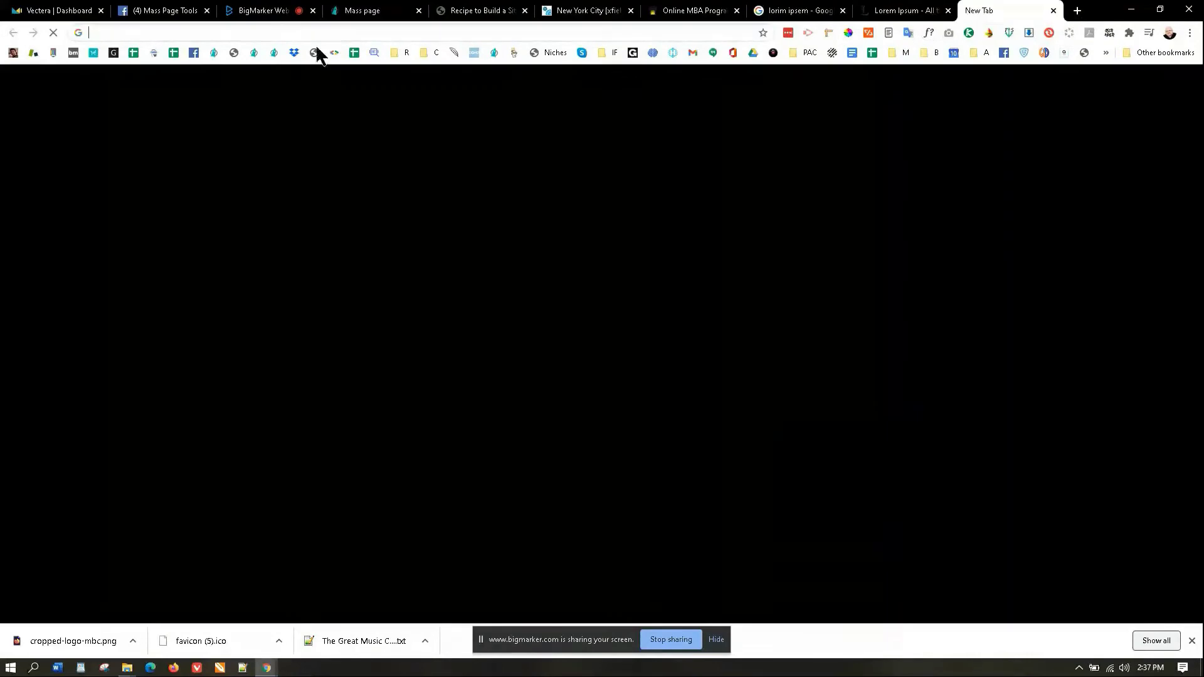
{"action": "left_click", "coordinate": [13, 52]}
{"action": "left_click", "coordinate": [77, 124]}
{"action": "key", "text": "ctrl+v"}
{"action": "left_click", "coordinate": [254, 134]}
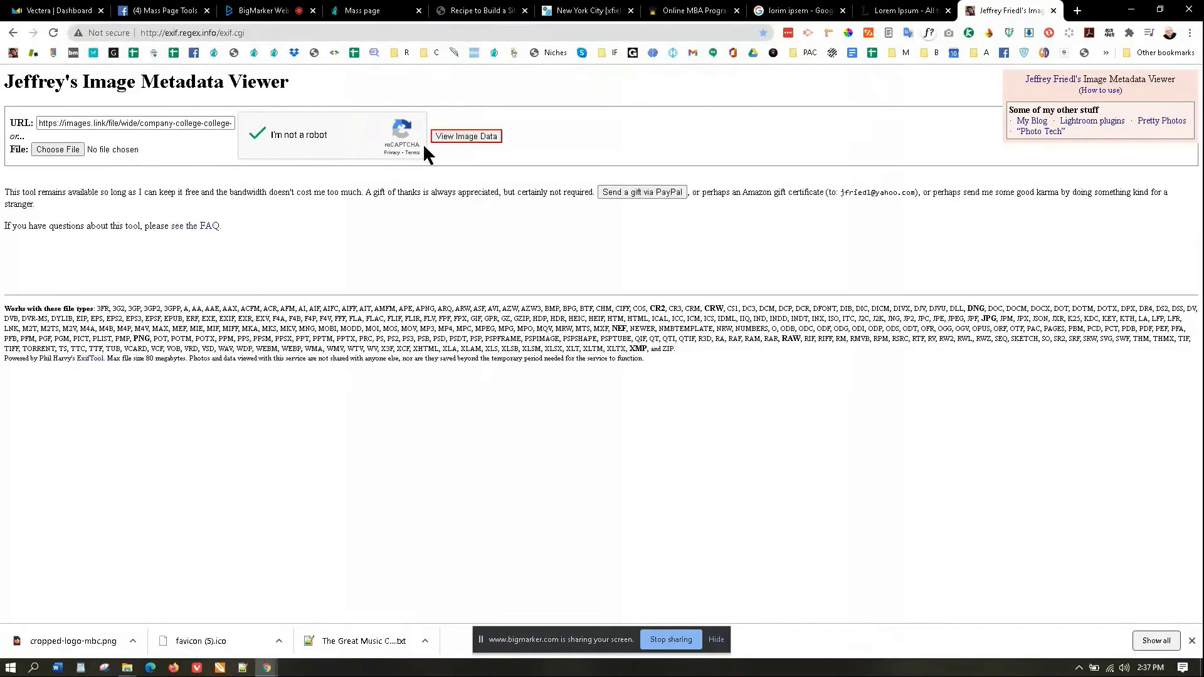
{"action": "left_click", "coordinate": [467, 134]}
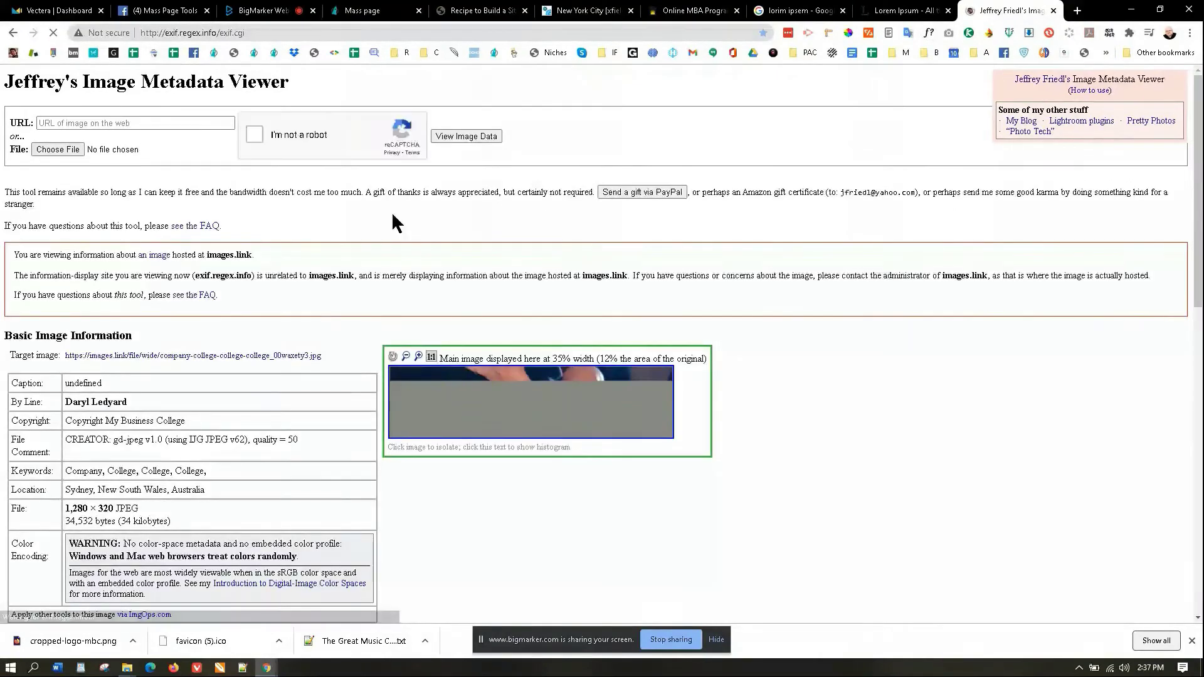
Step: Examine the image's basic information and IPTC data, including copyright, contact, keywords, city and country
{"action": "scroll", "coordinate": [261, 376], "scroll_direction": "down", "scroll_amount": 2}
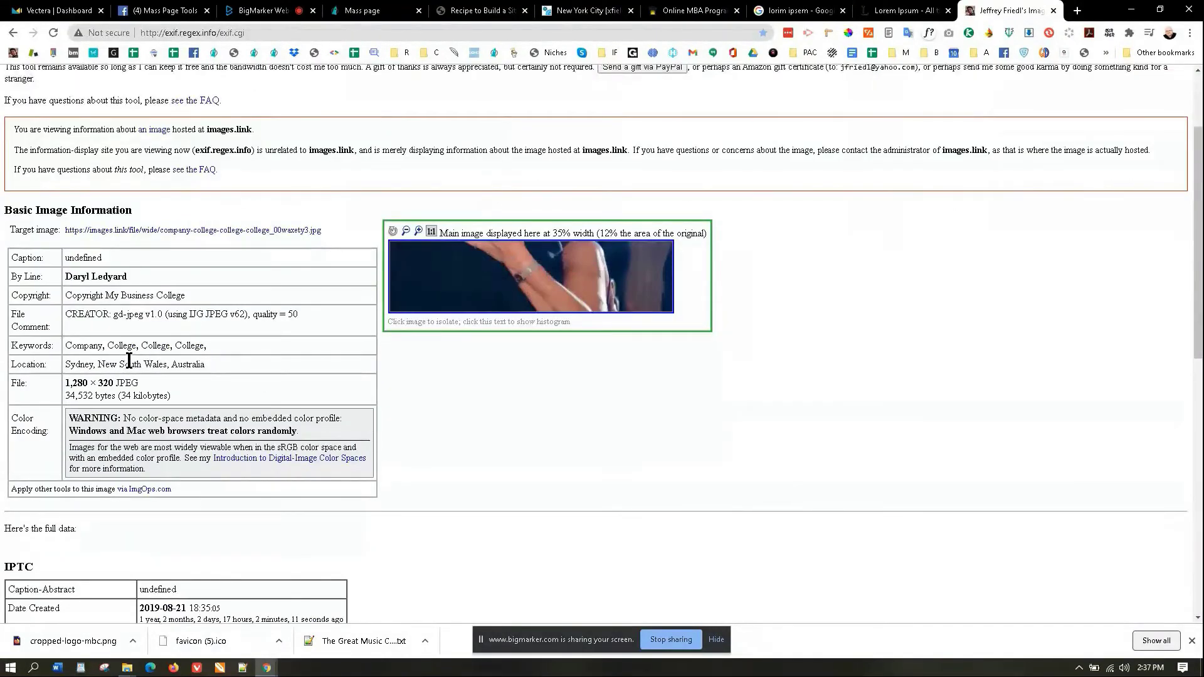
{"action": "scroll", "coordinate": [128, 362], "scroll_direction": "down", "scroll_amount": 3}
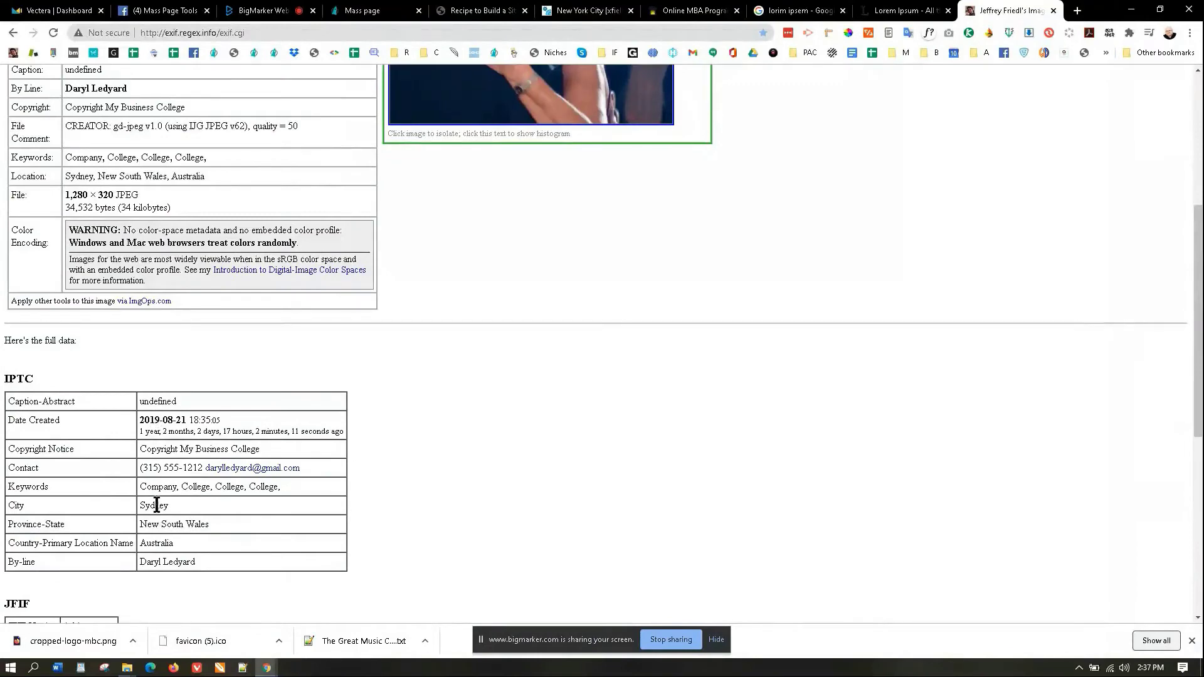
{"action": "scroll", "coordinate": [167, 521], "scroll_direction": "up", "scroll_amount": 5}
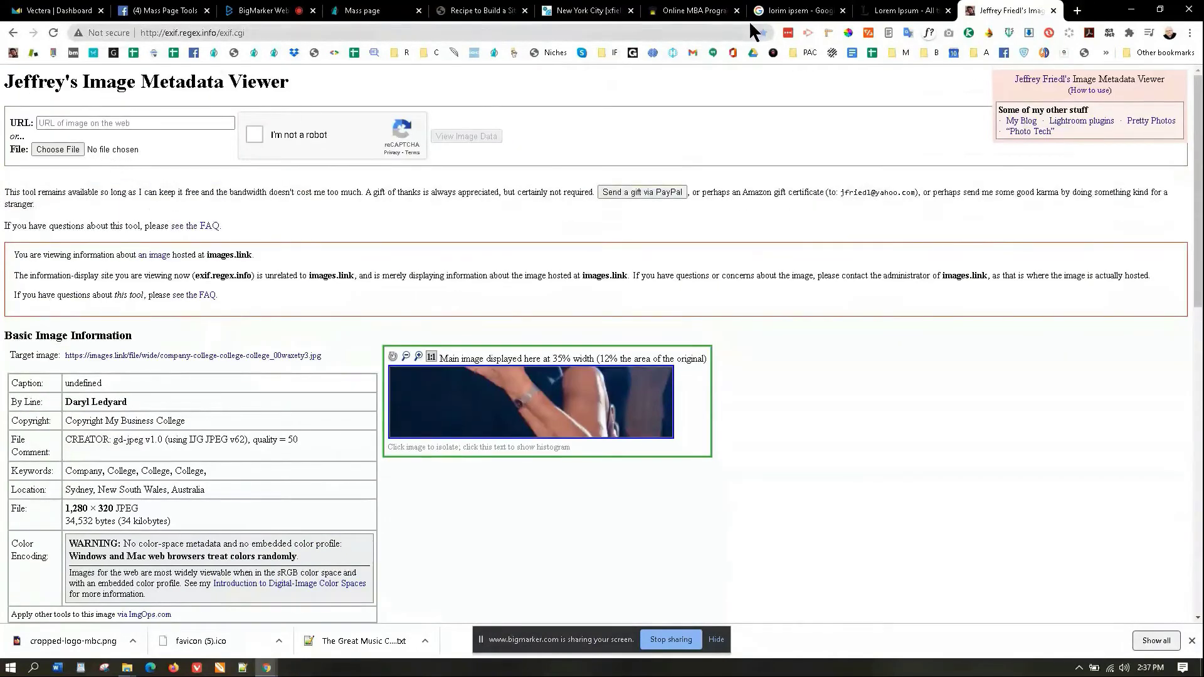
{"action": "scroll", "coordinate": [81, 468], "scroll_direction": "down", "scroll_amount": 2}
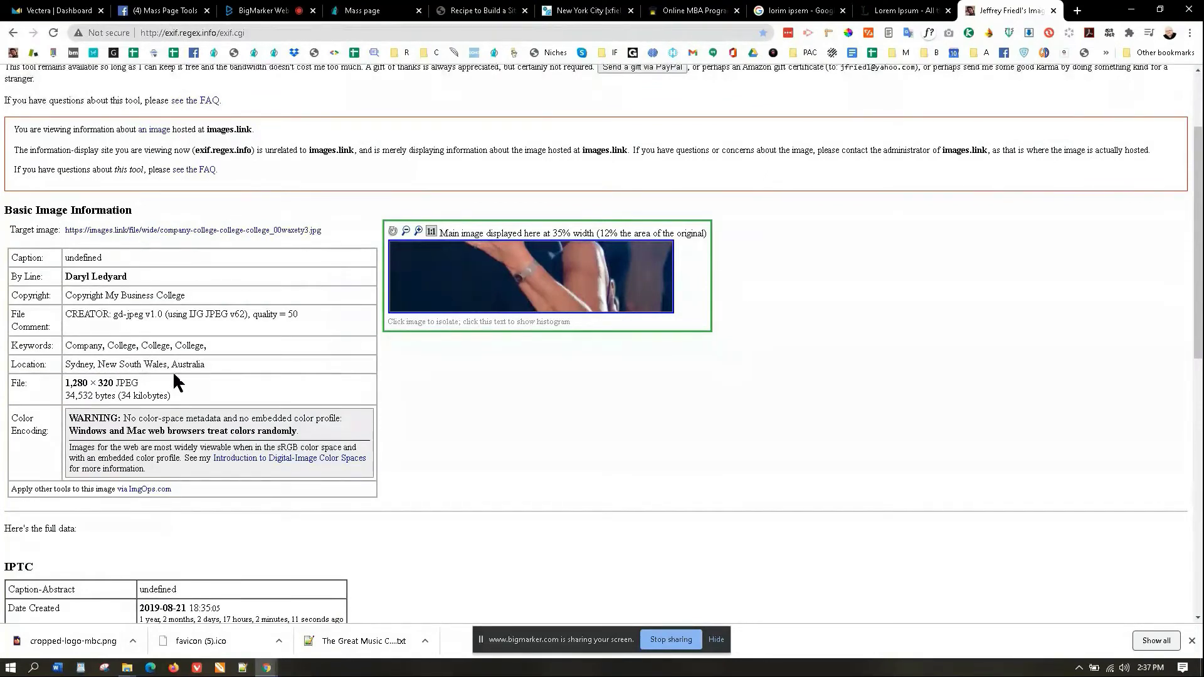
{"action": "scroll", "coordinate": [157, 540], "scroll_direction": "down", "scroll_amount": 2}
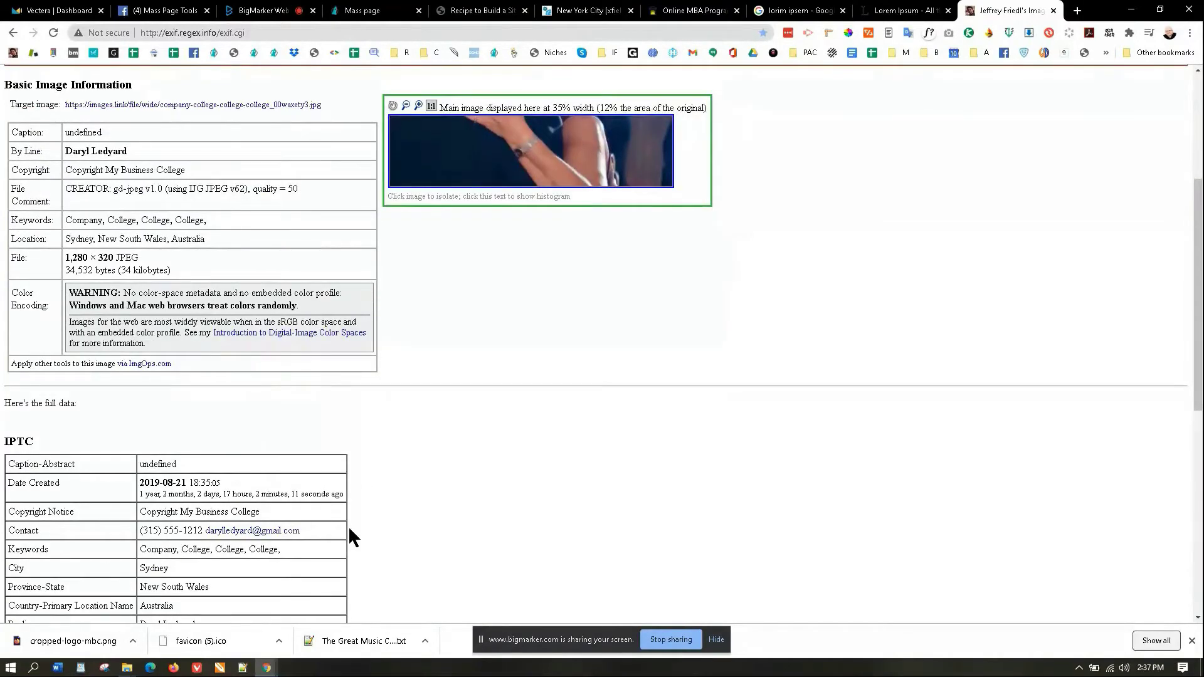
{"action": "scroll", "coordinate": [354, 538], "scroll_direction": "down", "scroll_amount": 1}
{"action": "scroll", "coordinate": [287, 460], "scroll_direction": "up", "scroll_amount": 5}
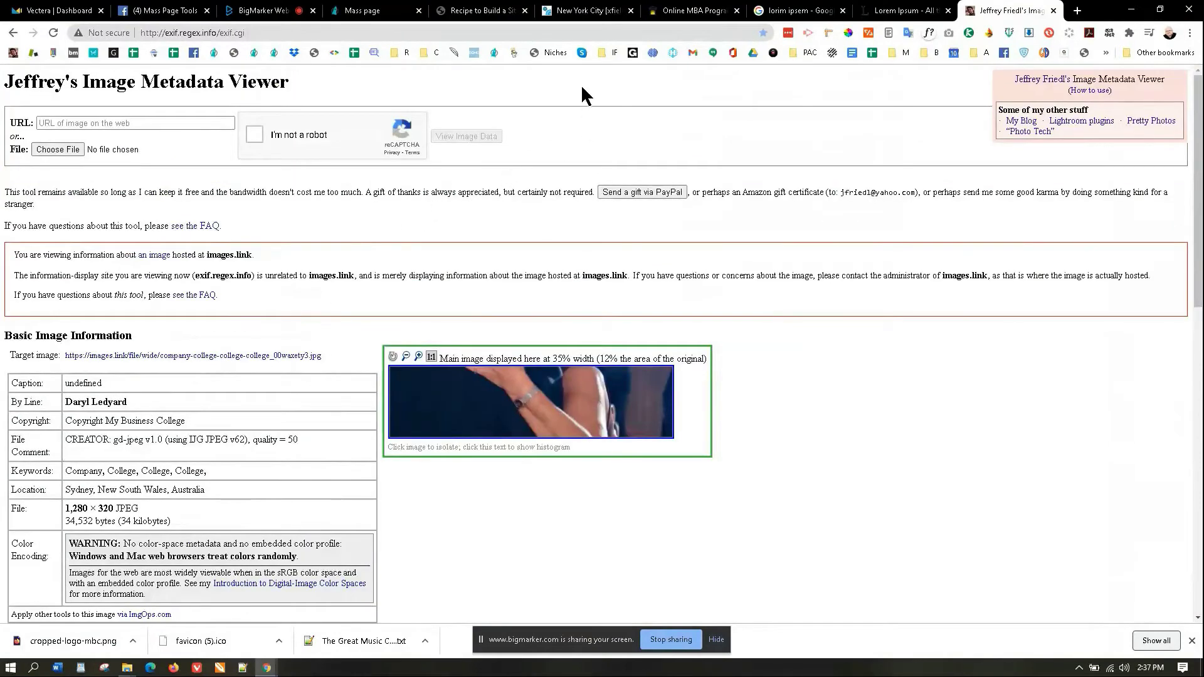
Step: Return to the mass.page form, start adding images to the icons field and browse the Camera Roll folder for photos
{"action": "left_click", "coordinate": [353, 10]}
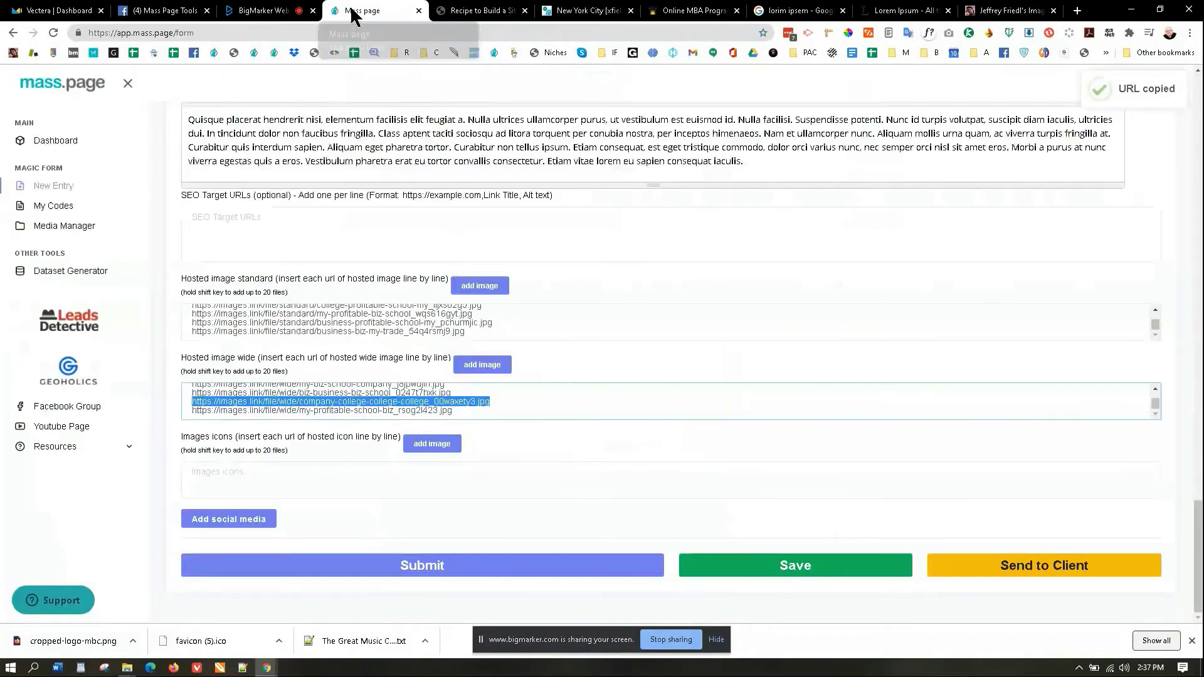
{"action": "left_click", "coordinate": [429, 444]}
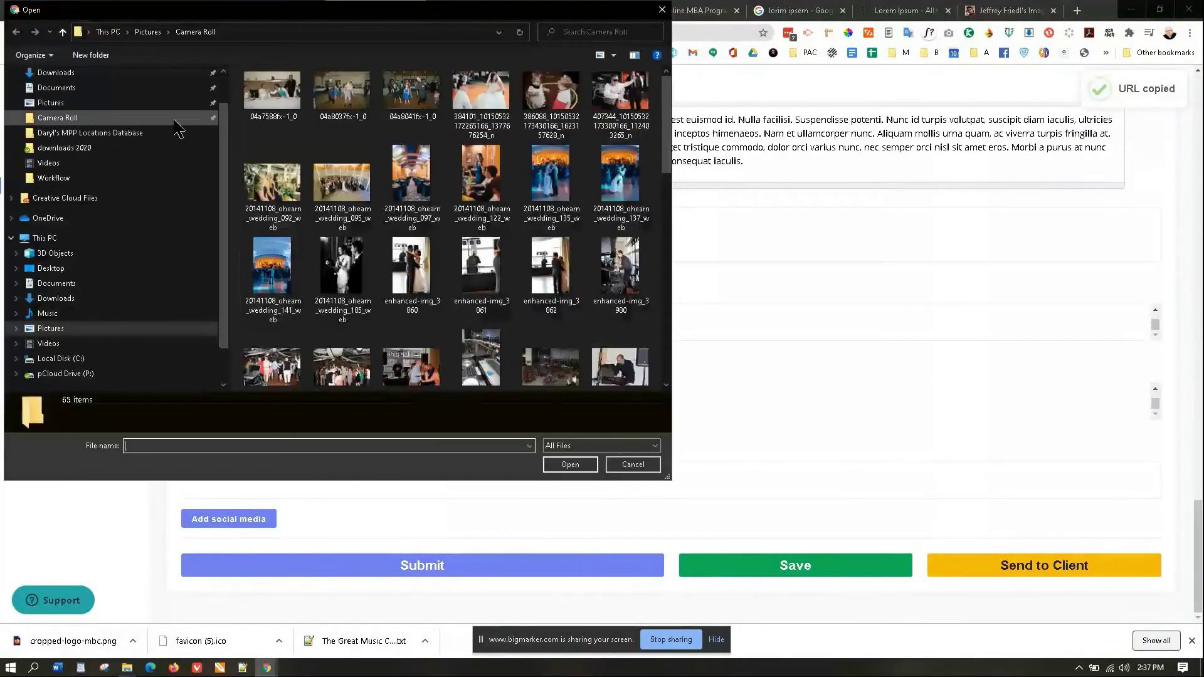
{"action": "scroll", "coordinate": [168, 141], "scroll_direction": "up", "scroll_amount": 1}
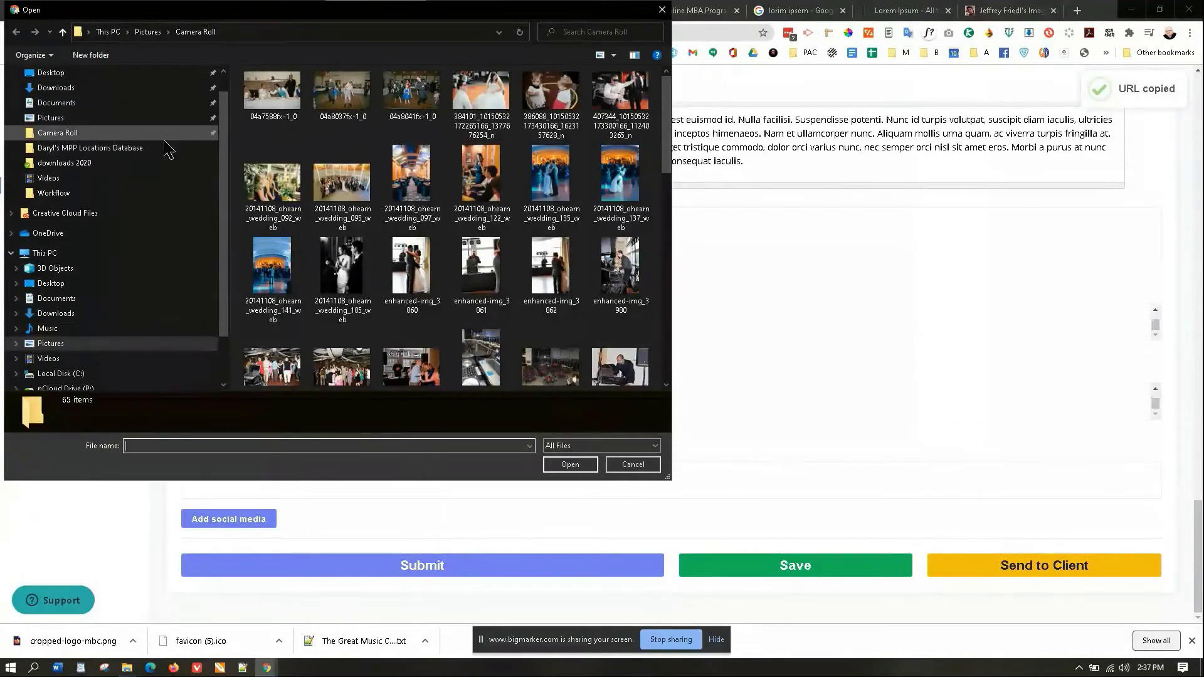
{"action": "scroll", "coordinate": [432, 274], "scroll_direction": "down", "scroll_amount": 10}
{"action": "scroll", "coordinate": [432, 274], "scroll_direction": "up", "scroll_amount": 3}
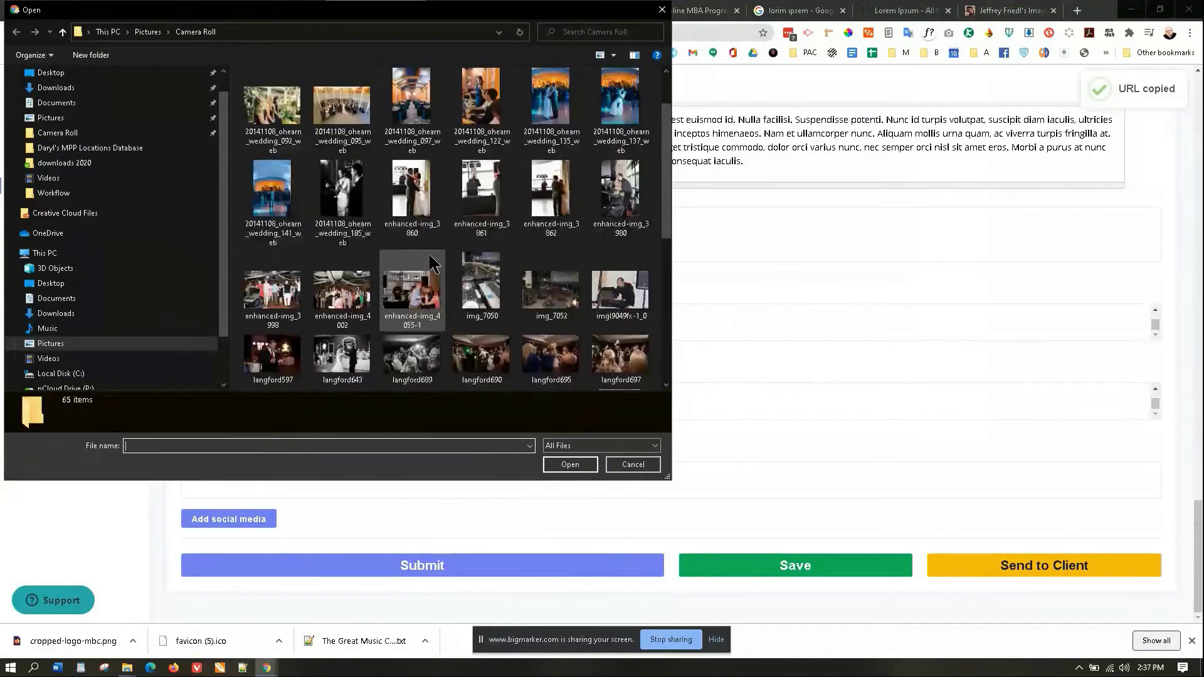
{"action": "scroll", "coordinate": [116, 149], "scroll_direction": "down", "scroll_amount": 1}
{"action": "scroll", "coordinate": [116, 149], "scroll_direction": "up", "scroll_amount": 2}
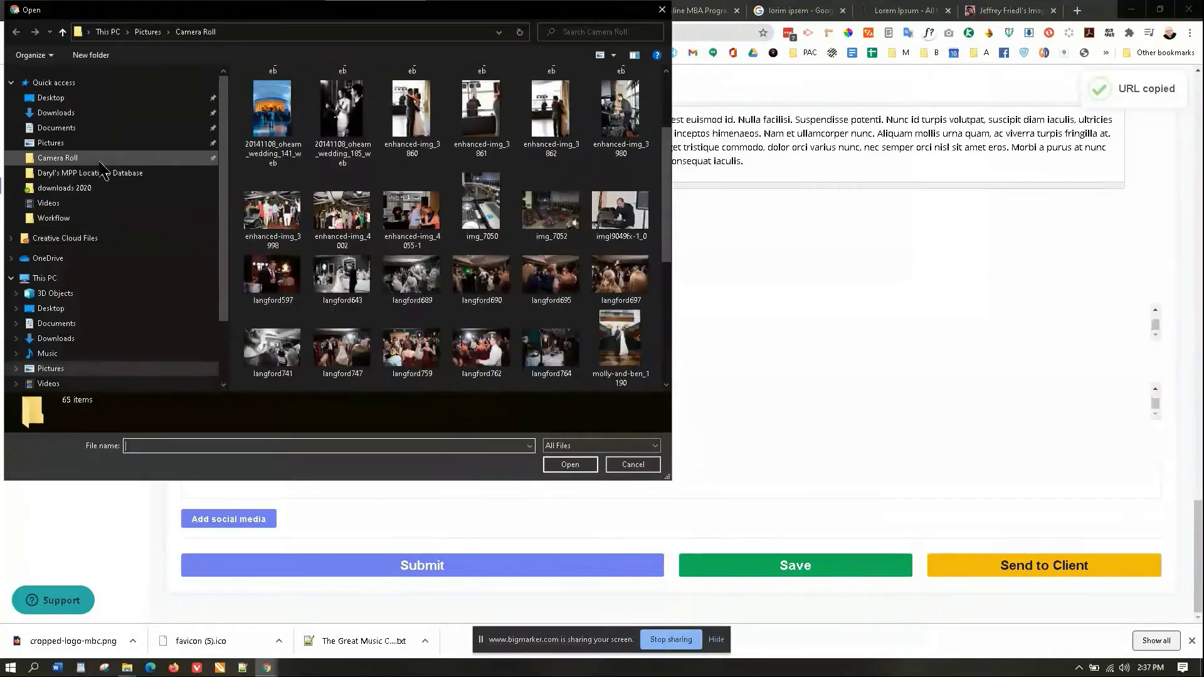
{"action": "scroll", "coordinate": [349, 196], "scroll_direction": "up", "scroll_amount": 2}
{"action": "scroll", "coordinate": [349, 196], "scroll_direction": "down", "scroll_amount": 10}
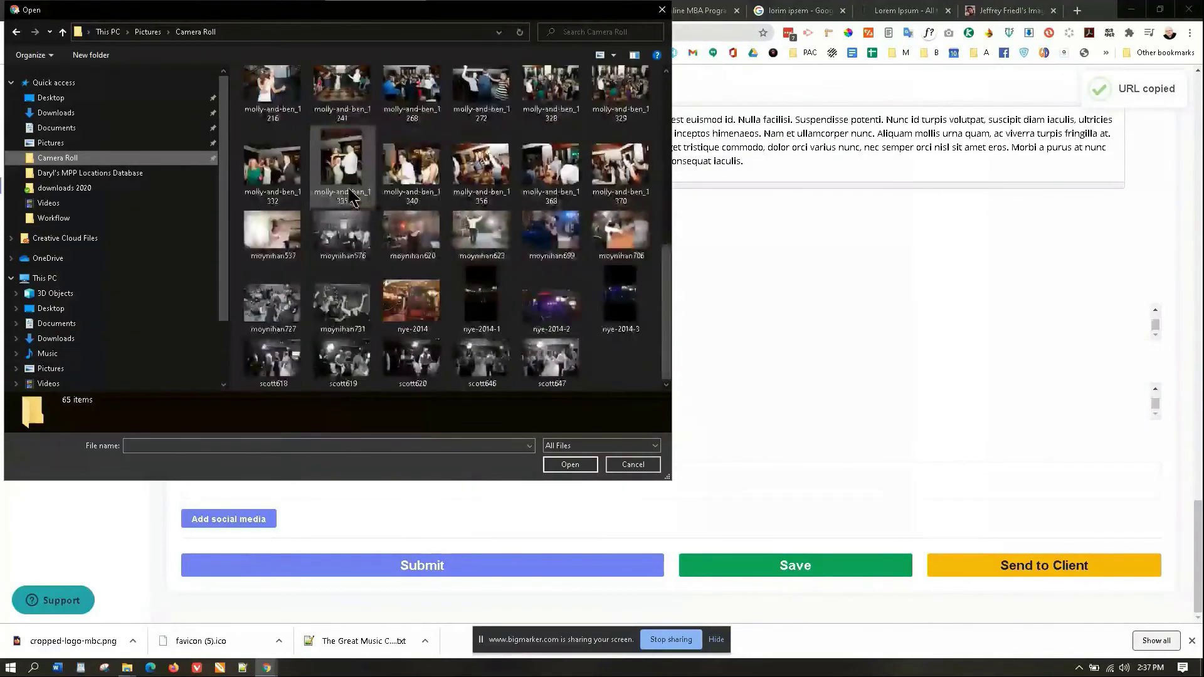
Step: Upload moynihan727, moynihan731, scott618, scott619, scott620, scott646, scott647 and moynihan576 as icon images
{"action": "left_click", "coordinate": [294, 323]}
{"action": "left_click", "coordinate": [333, 317], "text": "ctrl"}
{"action": "left_click", "coordinate": [290, 368], "text": "ctrl"}
{"action": "left_click", "coordinate": [343, 362], "text": "ctrl"}
{"action": "left_click", "coordinate": [412, 363], "text": "ctrl"}
{"action": "left_click", "coordinate": [481, 362], "text": "ctrl"}
{"action": "left_click", "coordinate": [551, 376], "text": "ctrl"}
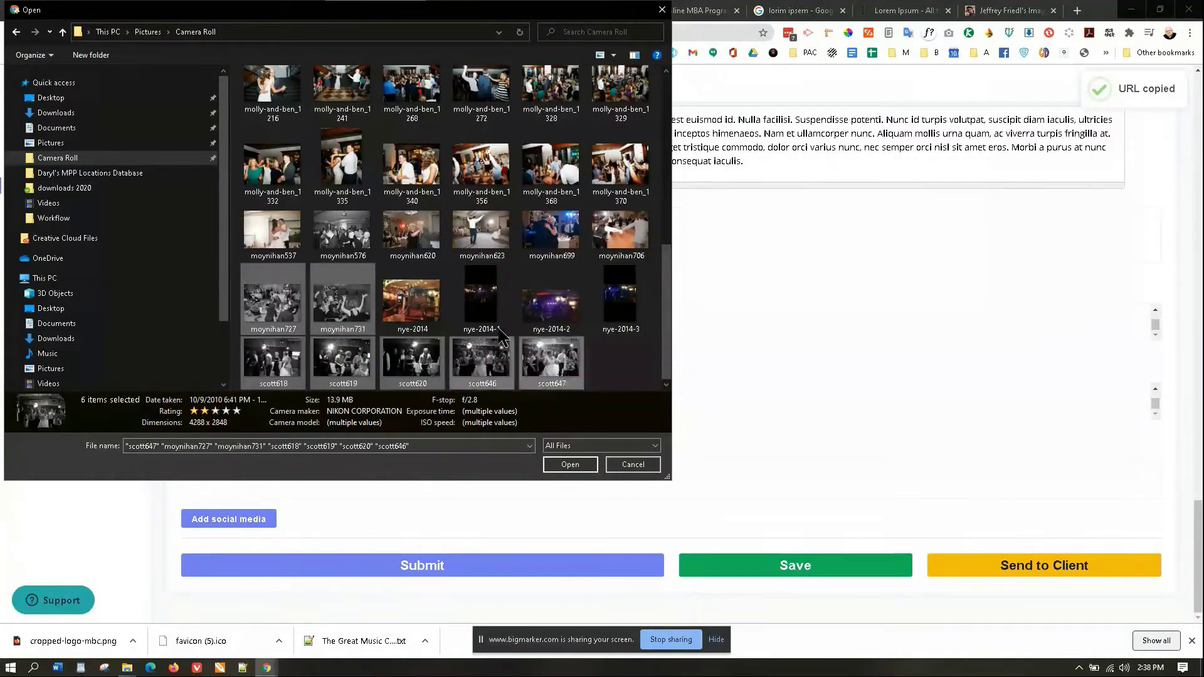
{"action": "left_click", "coordinate": [343, 233], "text": "ctrl"}
{"action": "left_click", "coordinate": [570, 465]}
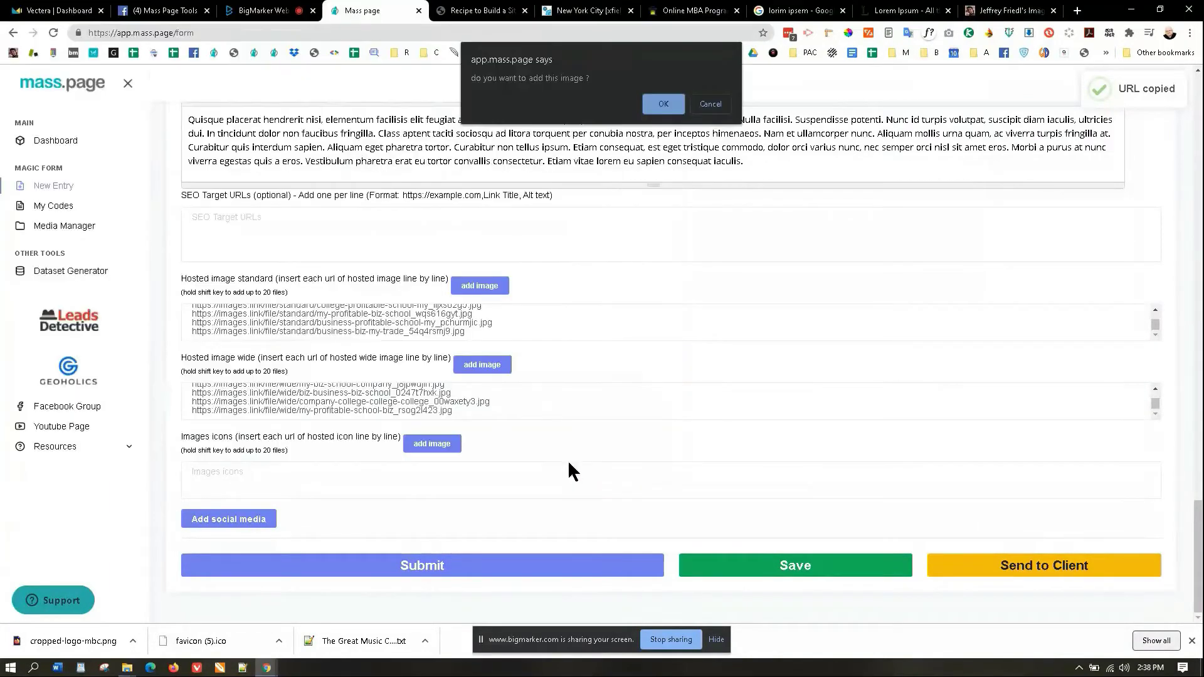
{"action": "key", "text": "Return"}
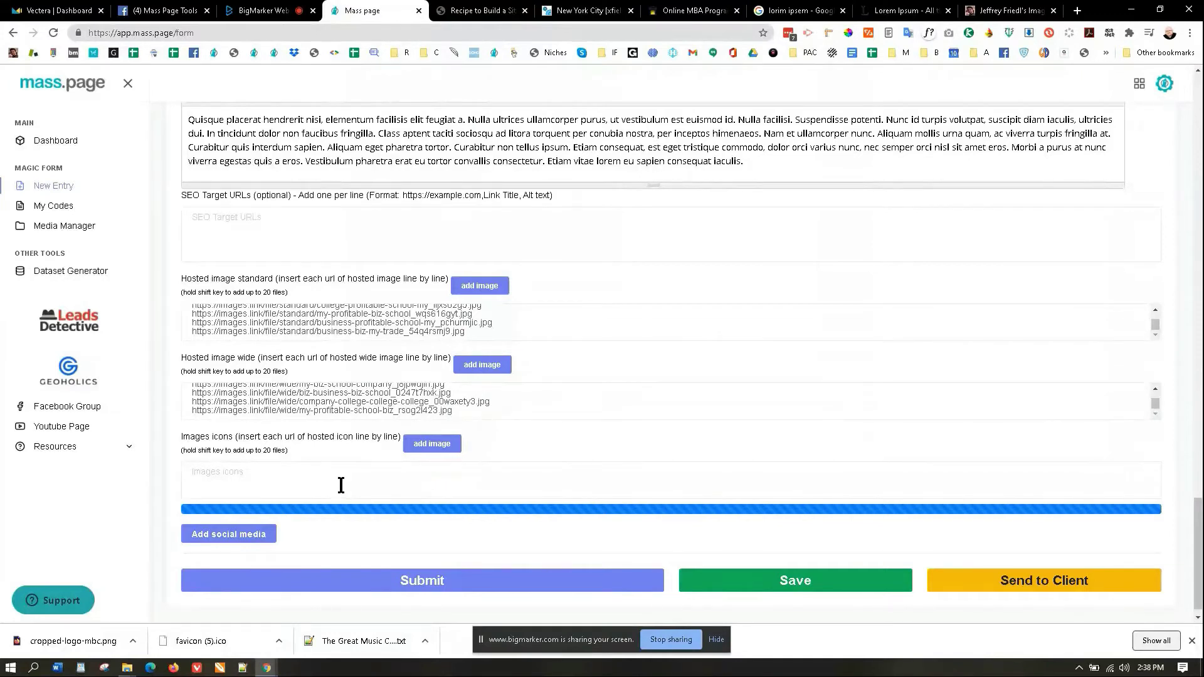
Step: Copy the second icon image URL and try to look up its data in Jeffrey's Image Metadata Viewer
{"action": "left_click_drag", "start_coordinate": [485, 480], "coordinate": [181, 480]}
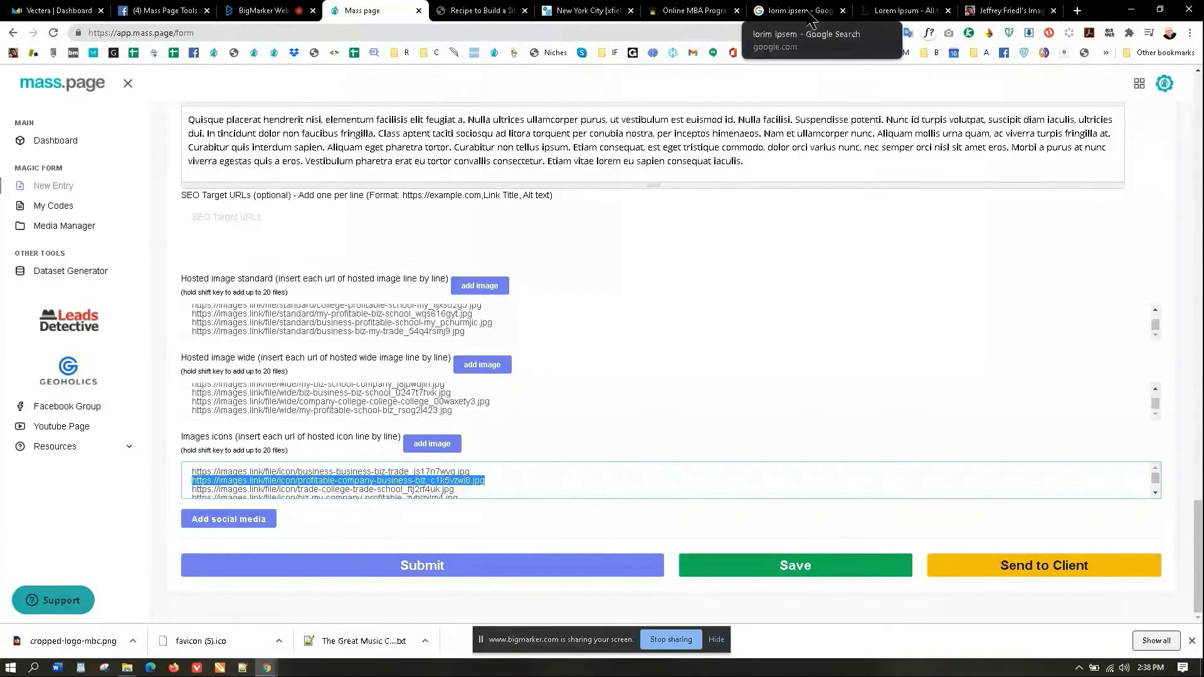
{"action": "left_click", "coordinate": [1007, 11]}
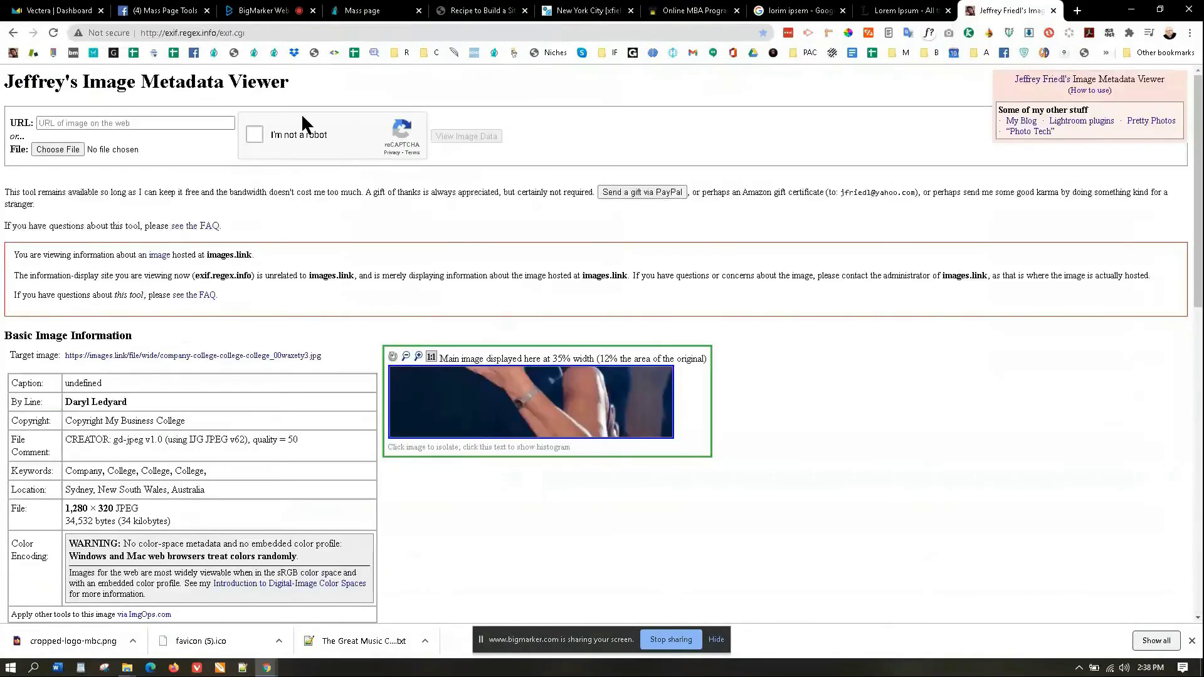
{"action": "left_click", "coordinate": [191, 122]}
{"action": "key", "text": "ctrl+v"}
{"action": "left_click", "coordinate": [254, 135]}
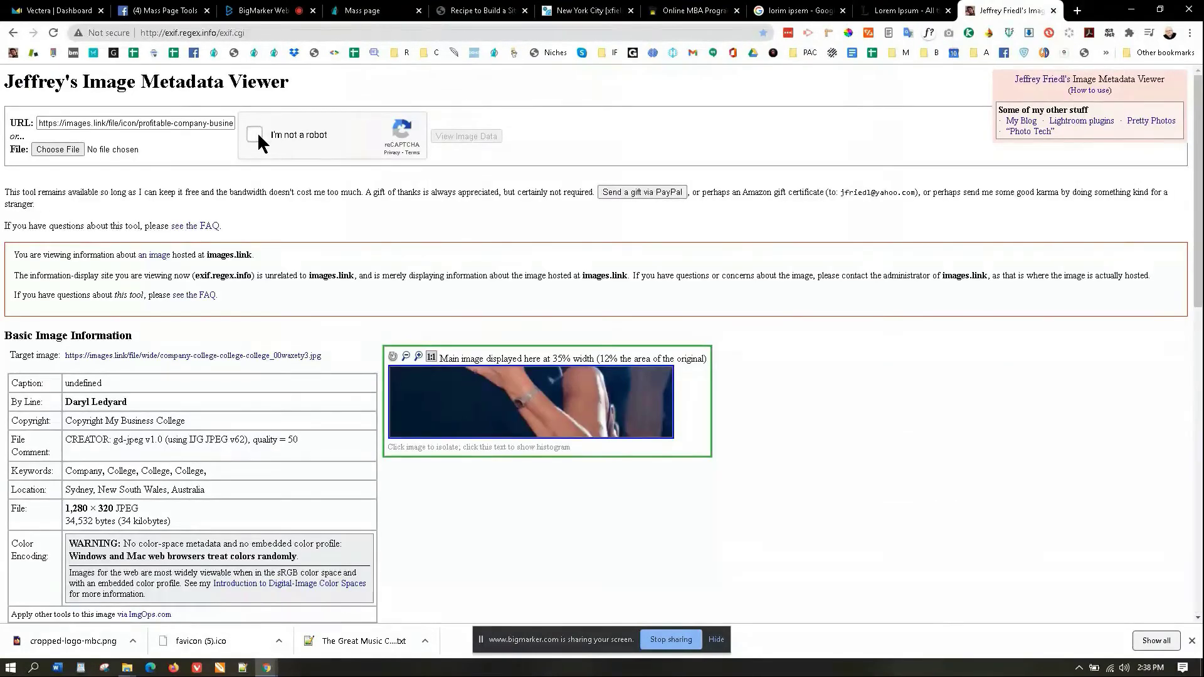
{"action": "left_click", "coordinate": [457, 136]}
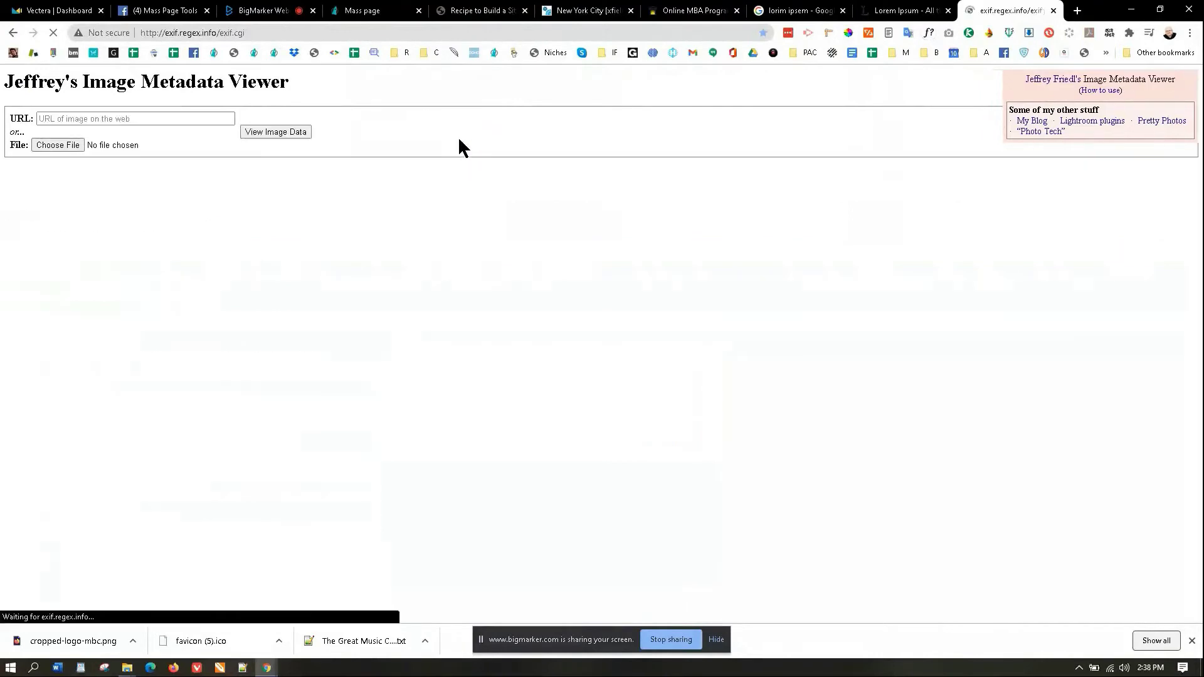
Step: Submit the same icon image URL to the metadata viewer again and display the image preview at 100%
{"action": "left_click", "coordinate": [108, 122]}
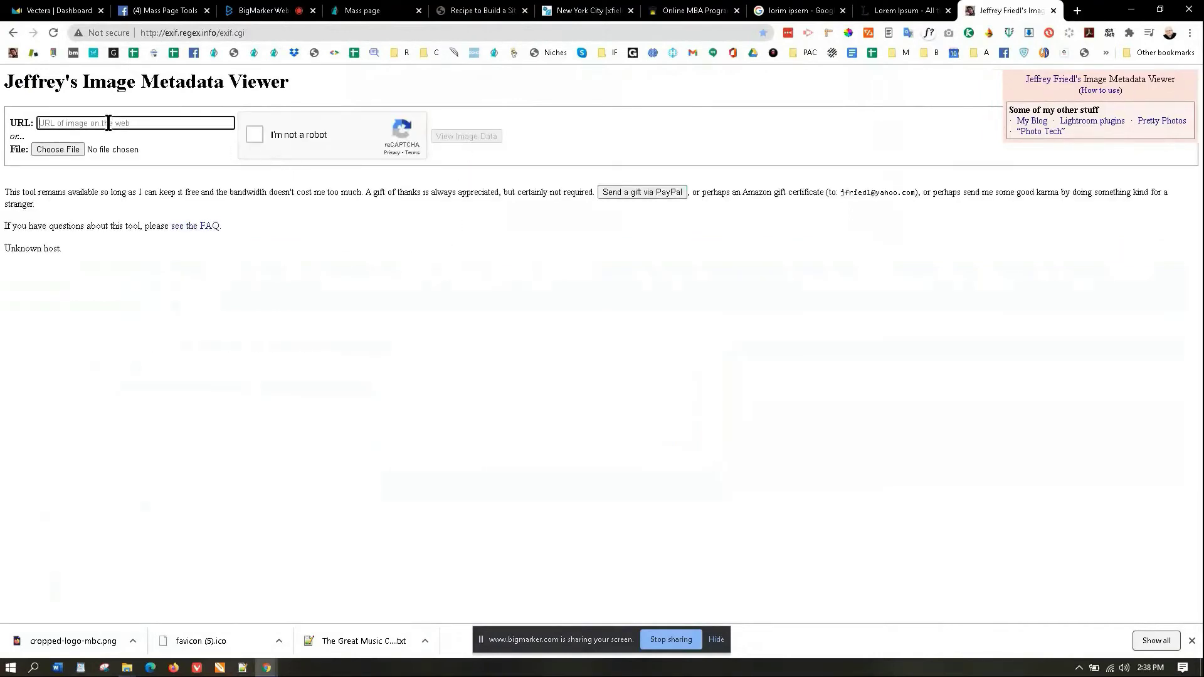
{"action": "key", "text": "ctrl+v"}
{"action": "left_click", "coordinate": [248, 137]}
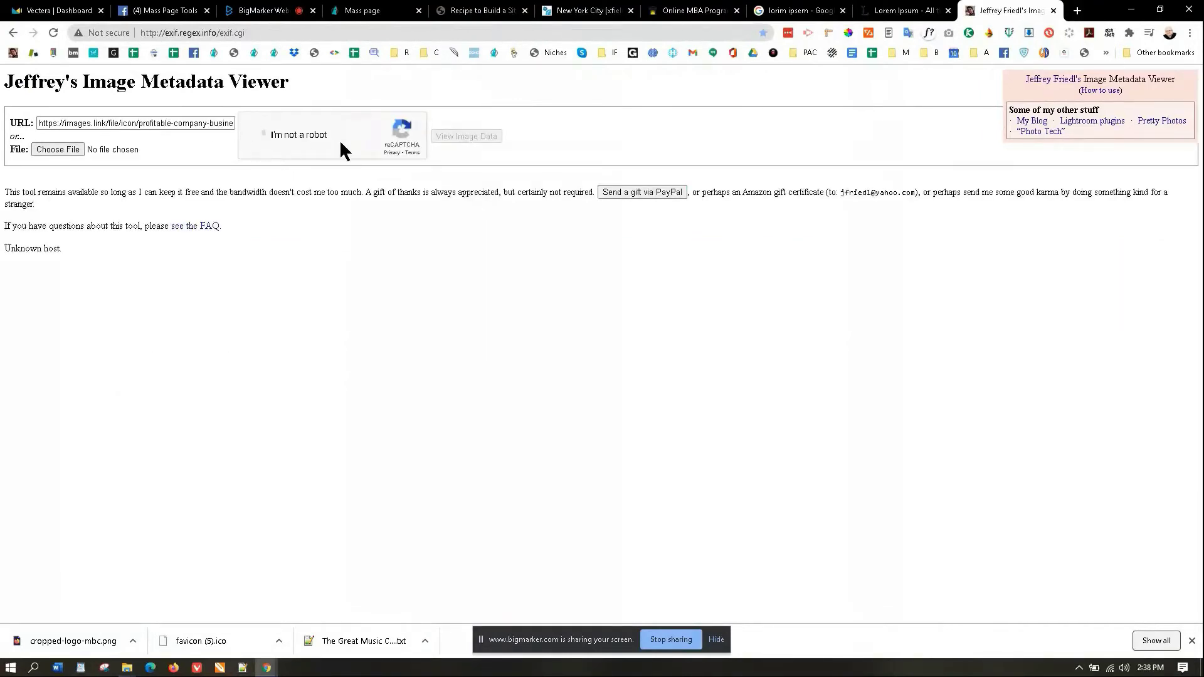
{"action": "left_click", "coordinate": [461, 136]}
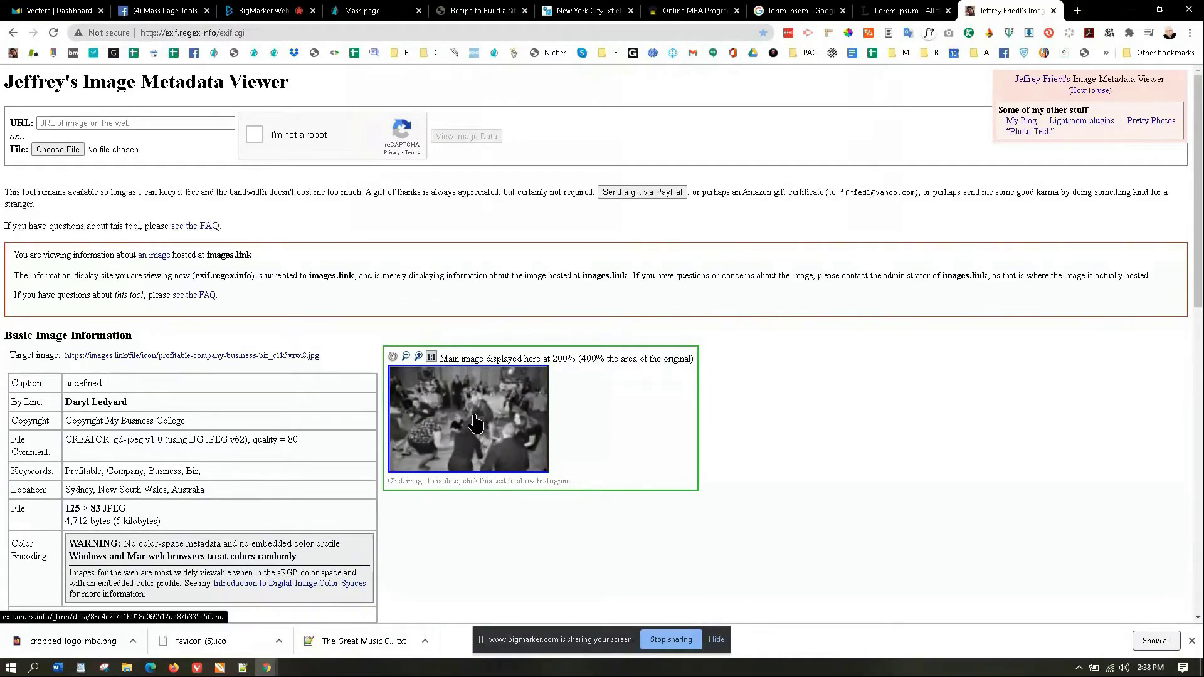
{"action": "left_click", "coordinate": [431, 357]}
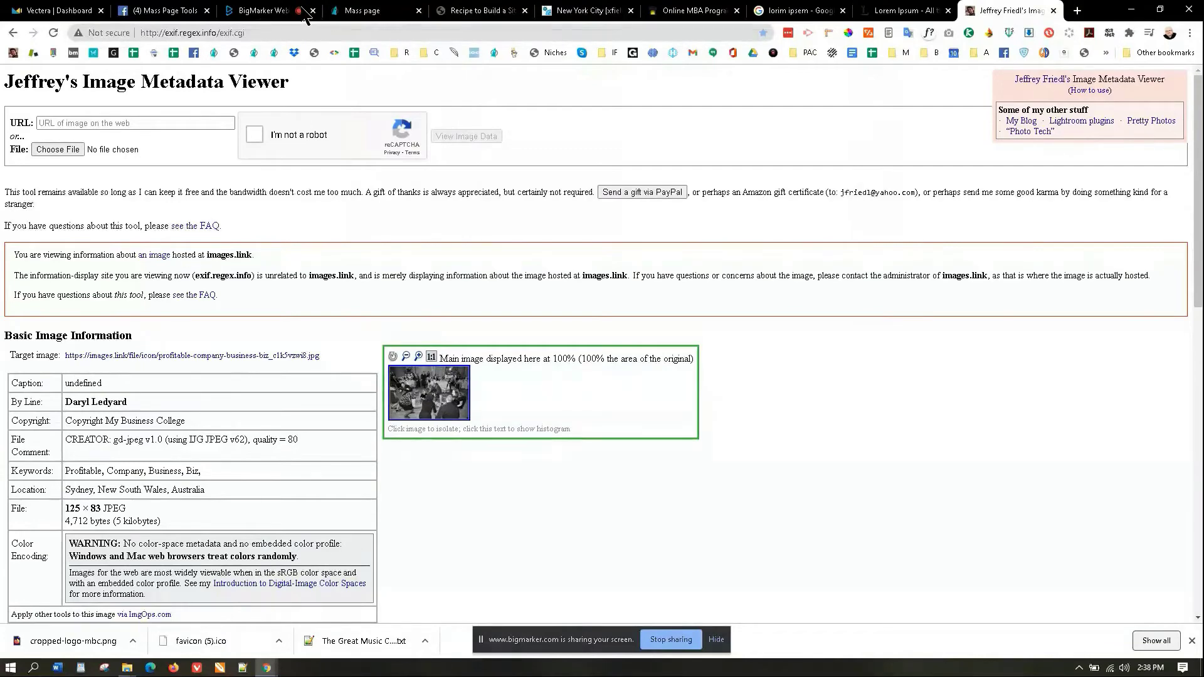
{"action": "left_click", "coordinate": [361, 19]}
{"action": "left_click", "coordinate": [234, 520]}
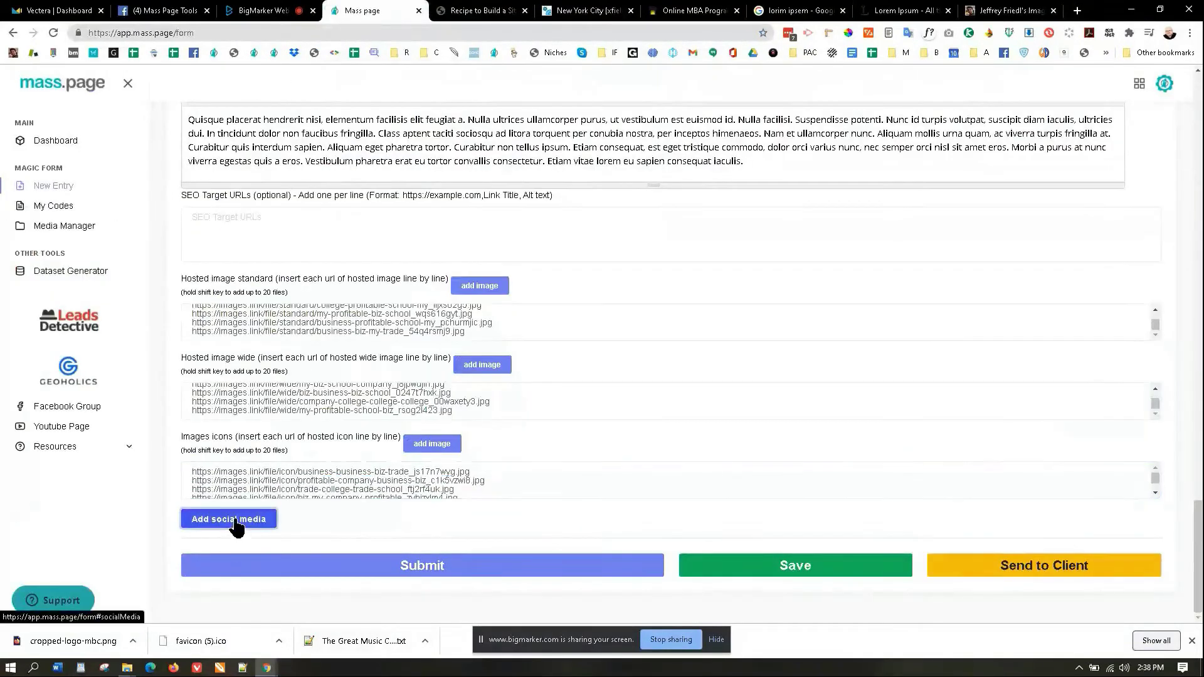
{"action": "scroll", "coordinate": [264, 514], "scroll_direction": "down", "scroll_amount": 3}
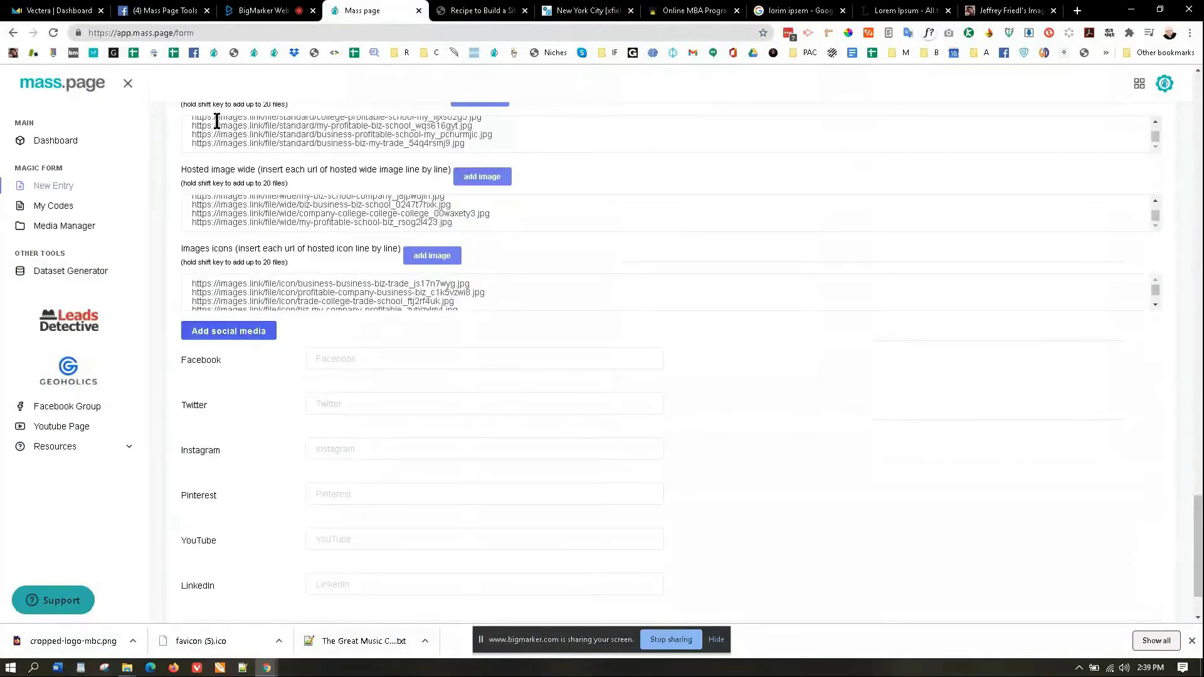
{"action": "left_click", "coordinate": [182, 18]}
{"action": "left_click", "coordinate": [263, 32]}
{"action": "key", "text": "ctrl+c"}
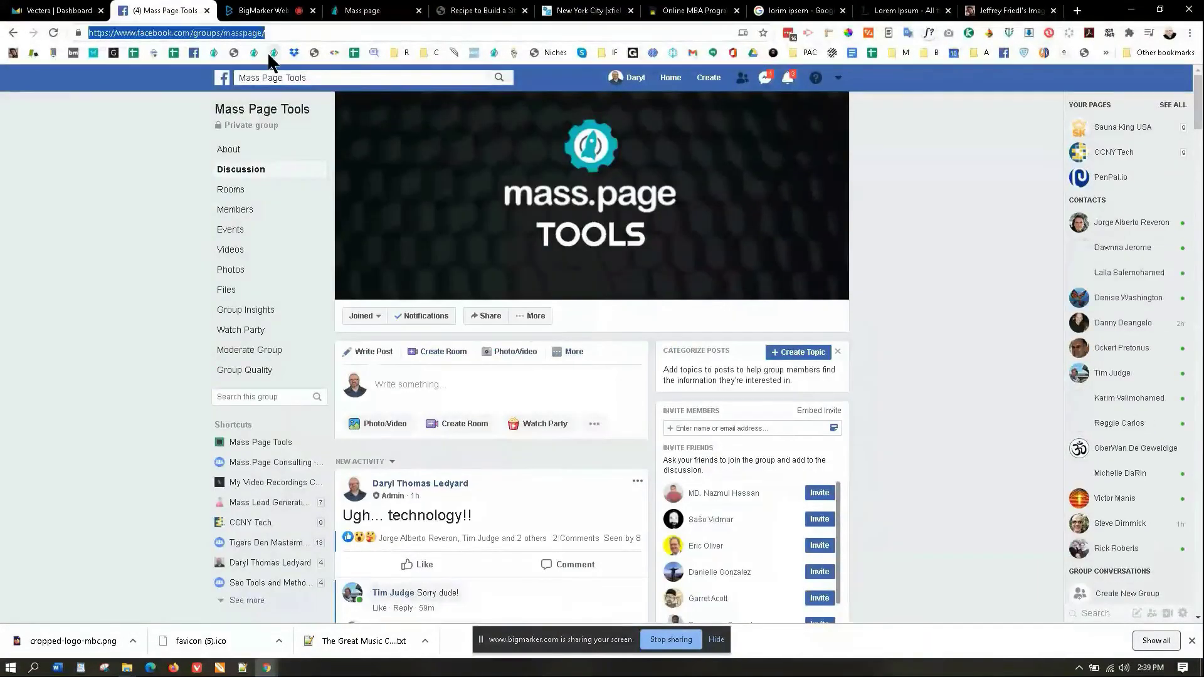
{"action": "left_click", "coordinate": [351, 11]}
{"action": "left_click", "coordinate": [358, 360]}
{"action": "key", "text": "ctrl+v"}
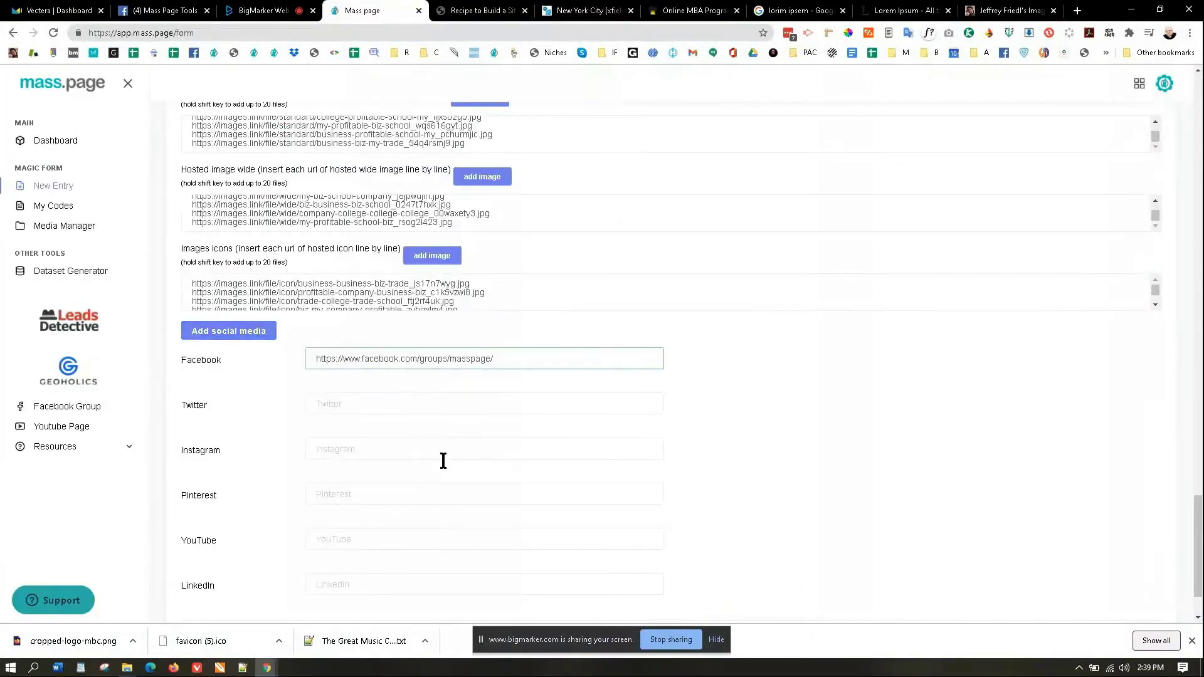
Step: Save the completed form and submit it to generate the Magic Form code
{"action": "scroll", "coordinate": [449, 524], "scroll_direction": "down", "scroll_amount": 2}
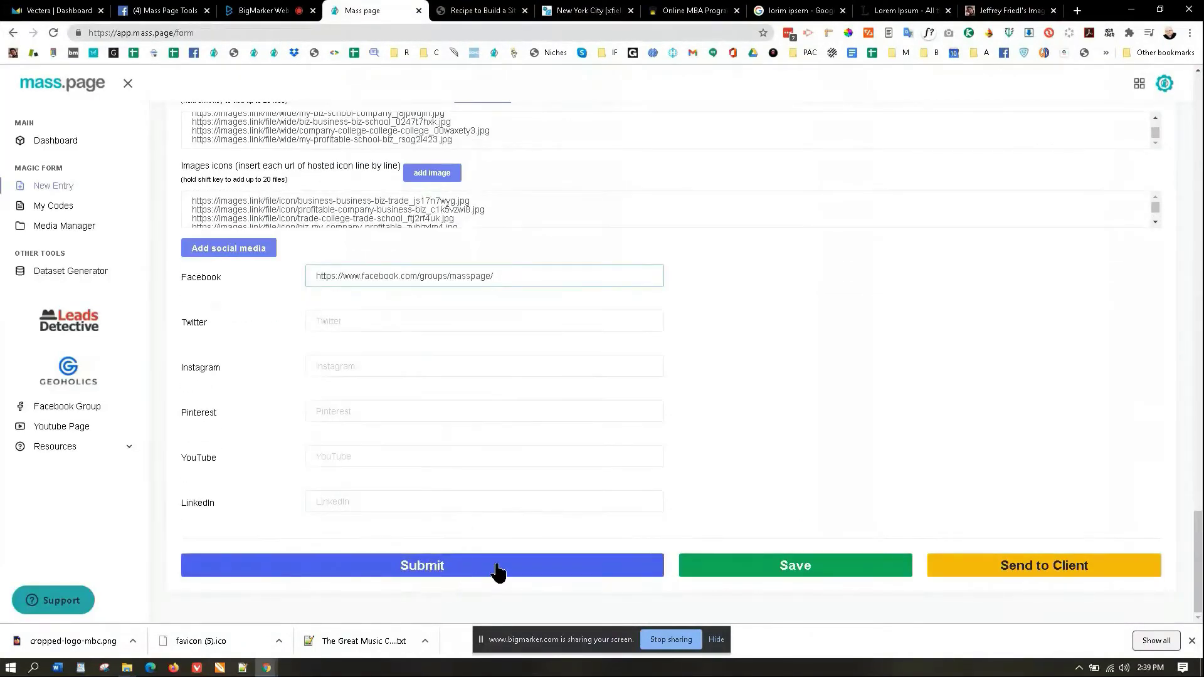
{"action": "left_click", "coordinate": [759, 570]}
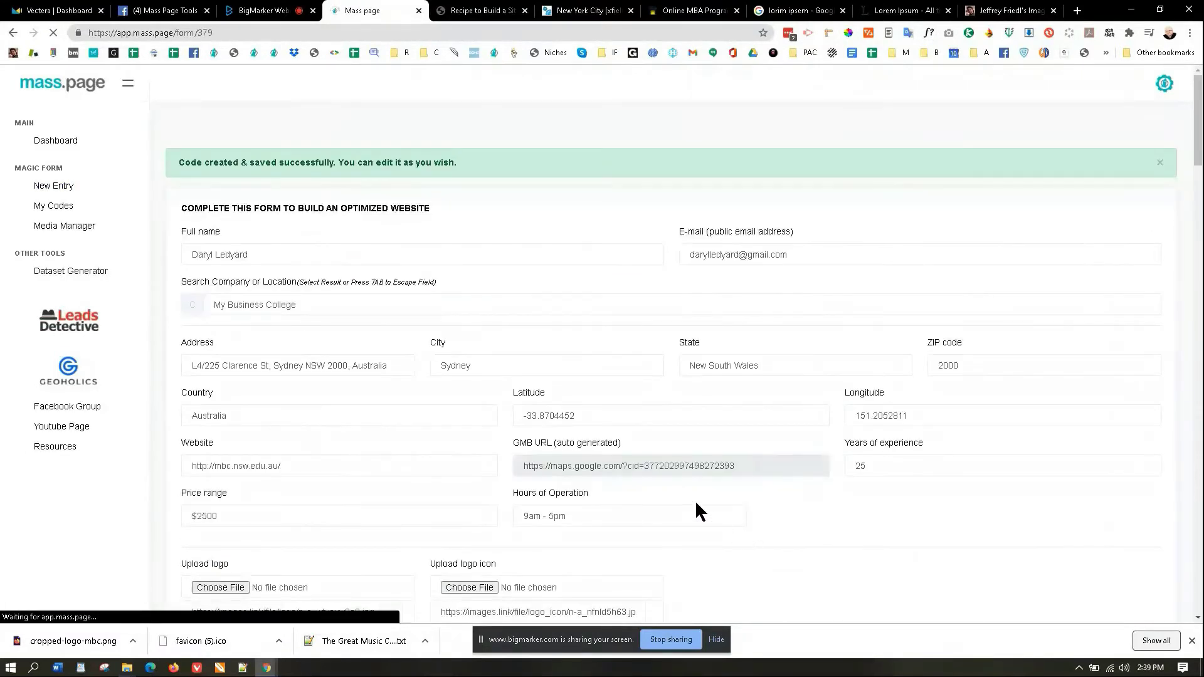
{"action": "scroll", "coordinate": [575, 466], "scroll_direction": "down", "scroll_amount": 3}
{"action": "scroll", "coordinate": [574, 465], "scroll_direction": "down", "scroll_amount": 9}
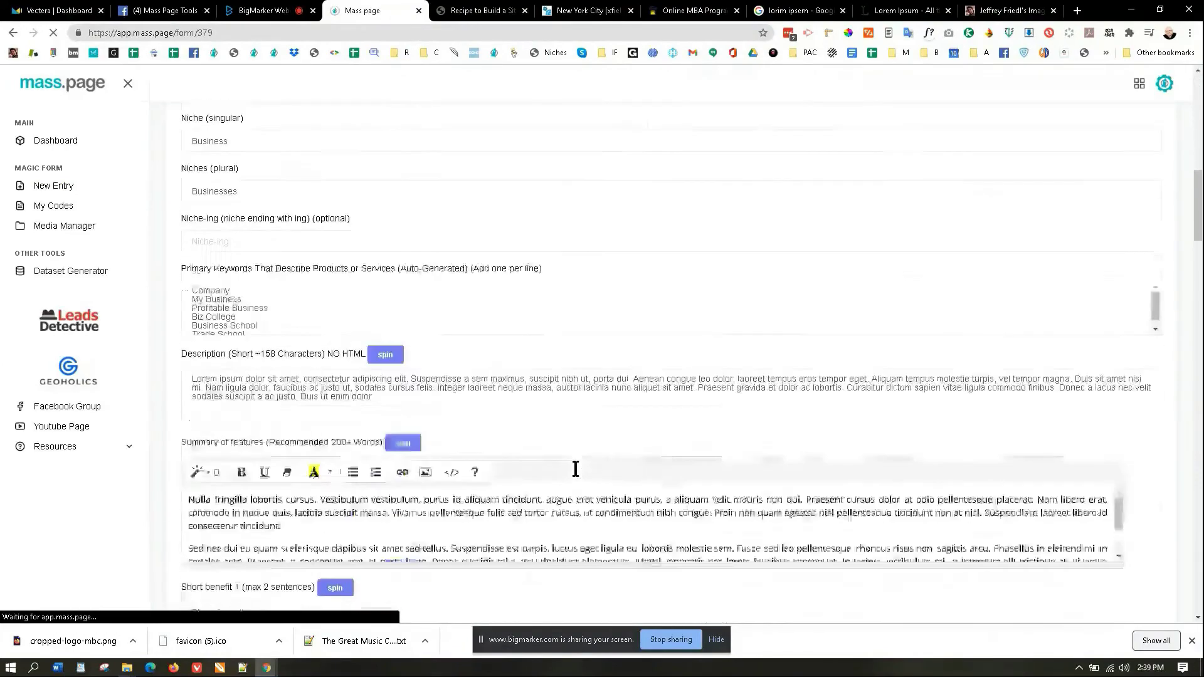
{"action": "scroll", "coordinate": [576, 469], "scroll_direction": "down", "scroll_amount": 15}
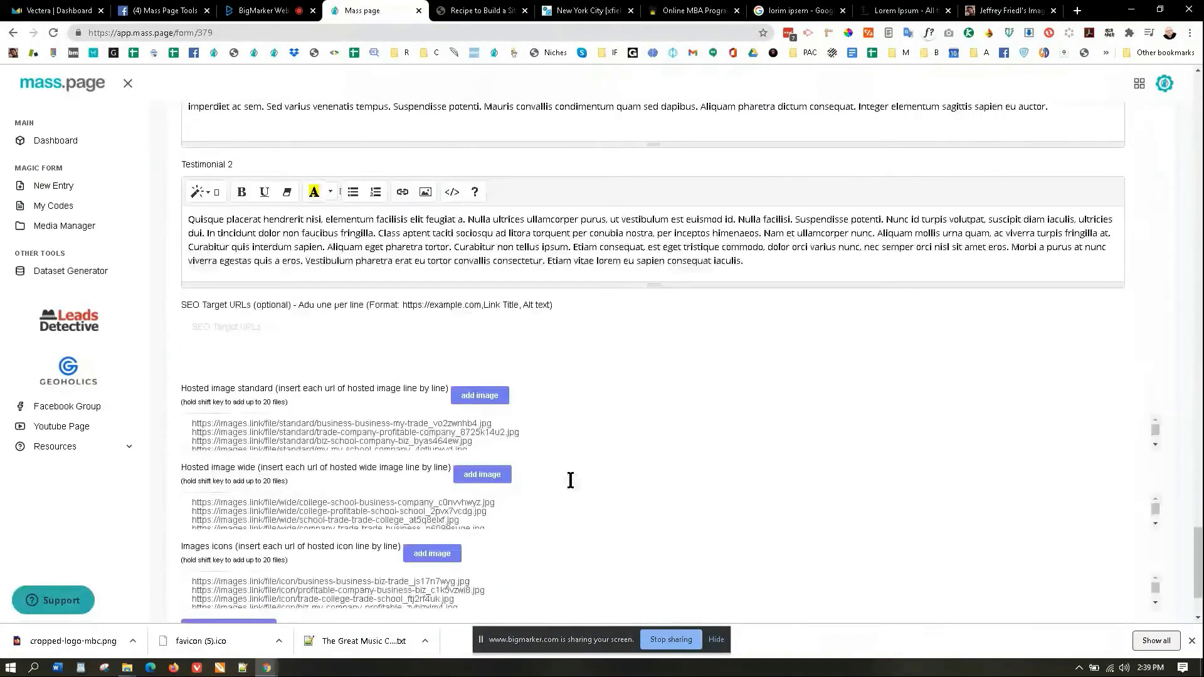
{"action": "scroll", "coordinate": [571, 480], "scroll_direction": "down", "scroll_amount": 2}
{"action": "left_click", "coordinate": [422, 572]}
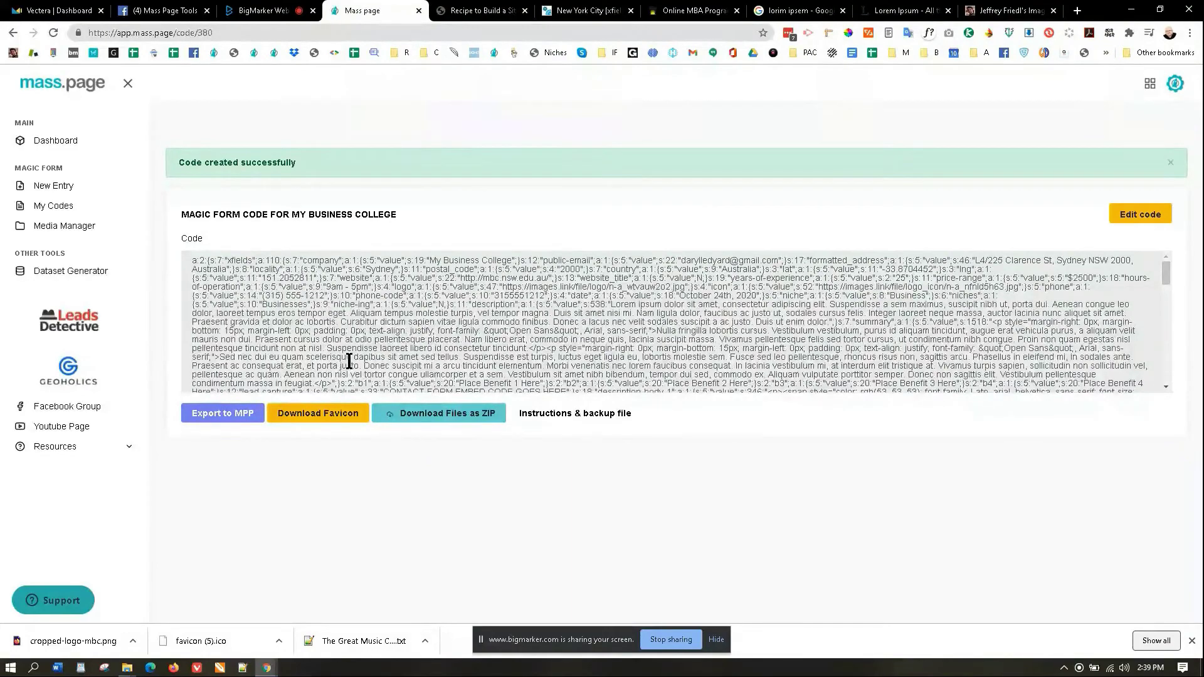
Step: Look through the generated code for My Business College and export it to MPP
{"action": "scroll", "coordinate": [327, 371], "scroll_direction": "down", "scroll_amount": 5}
{"action": "scroll", "coordinate": [333, 370], "scroll_direction": "down", "scroll_amount": 3}
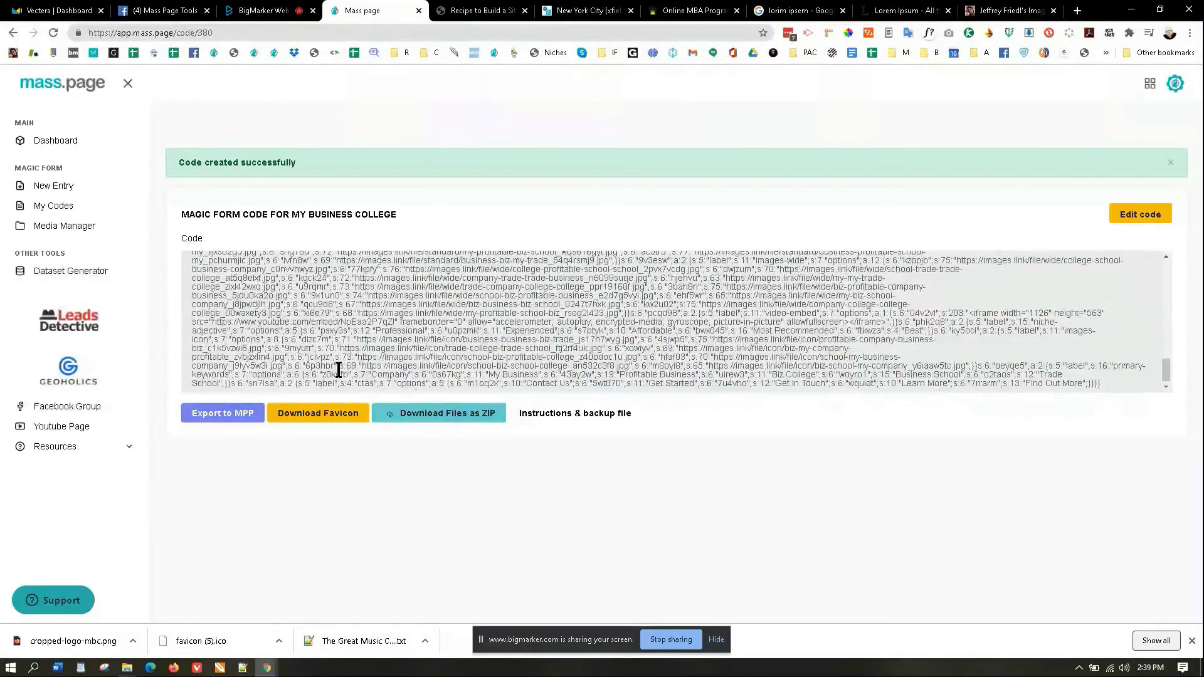
{"action": "left_click", "coordinate": [234, 415]}
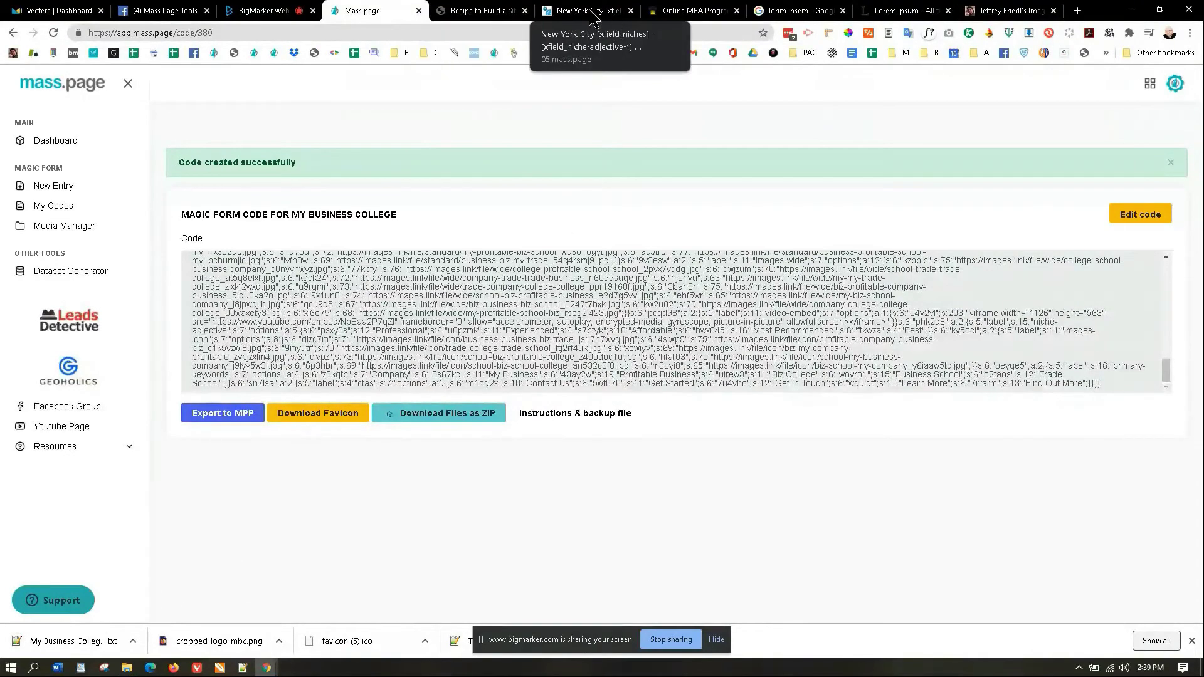
Step: Switch to the 05.mass.page site and look through its home page with the unfilled xfield placeholders
{"action": "left_click", "coordinate": [564, 10]}
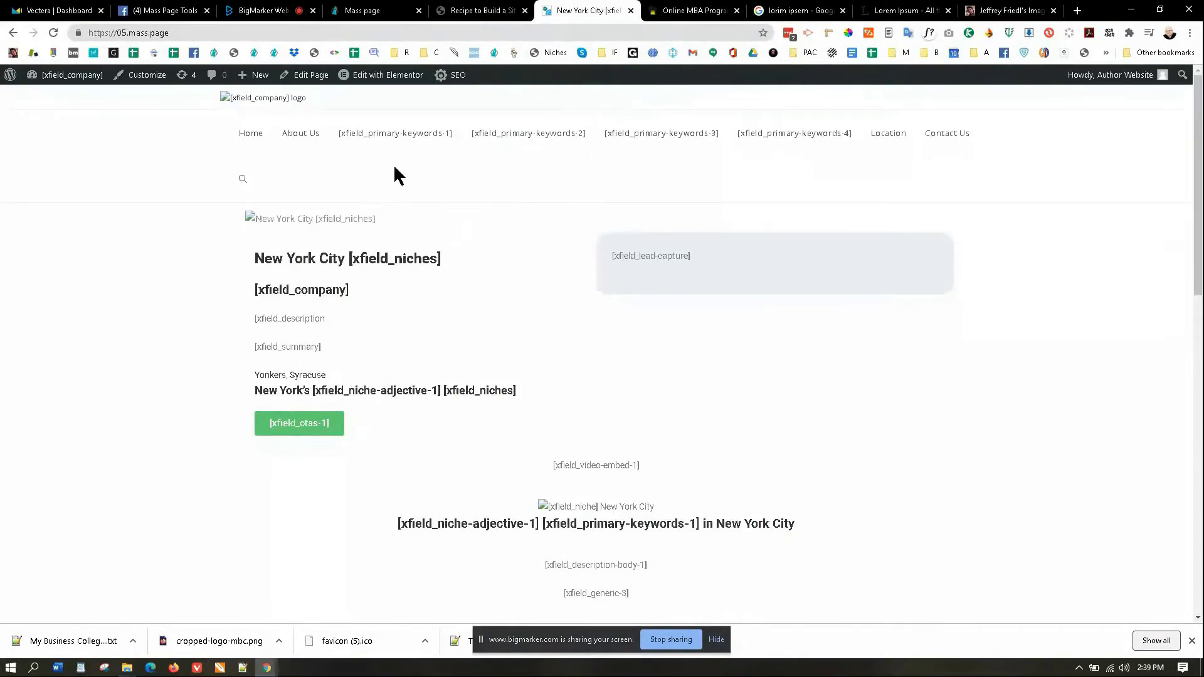
{"action": "scroll", "coordinate": [427, 218], "scroll_direction": "down", "scroll_amount": 5}
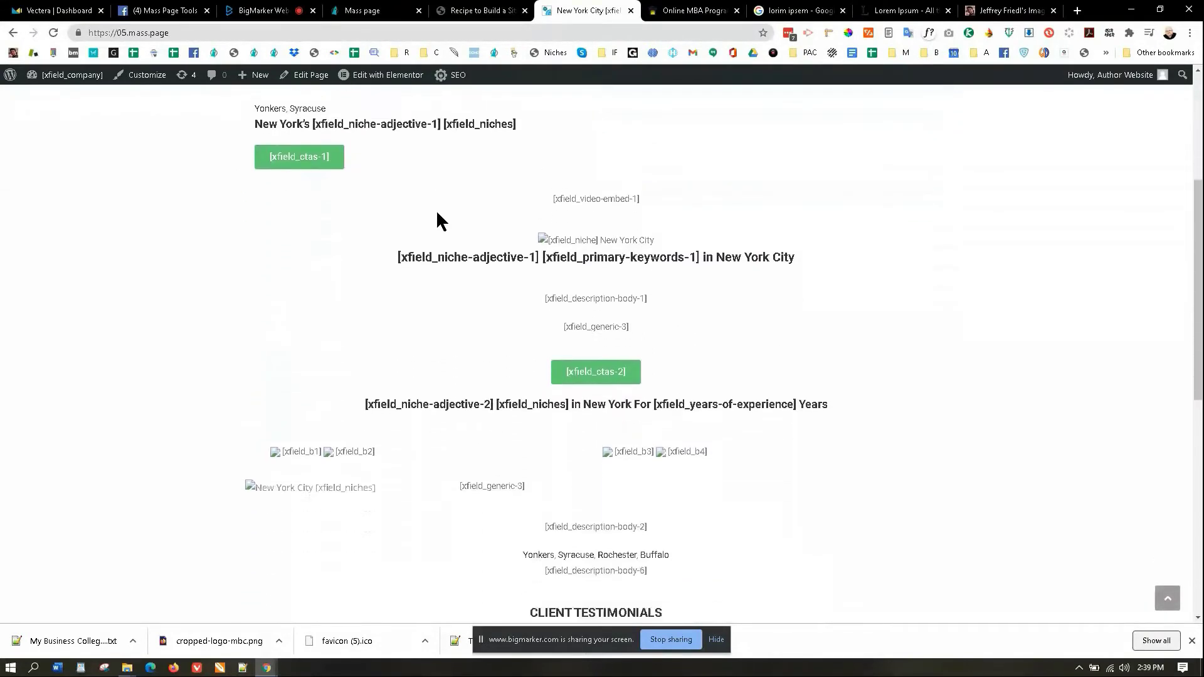
{"action": "scroll", "coordinate": [494, 327], "scroll_direction": "down", "scroll_amount": 2}
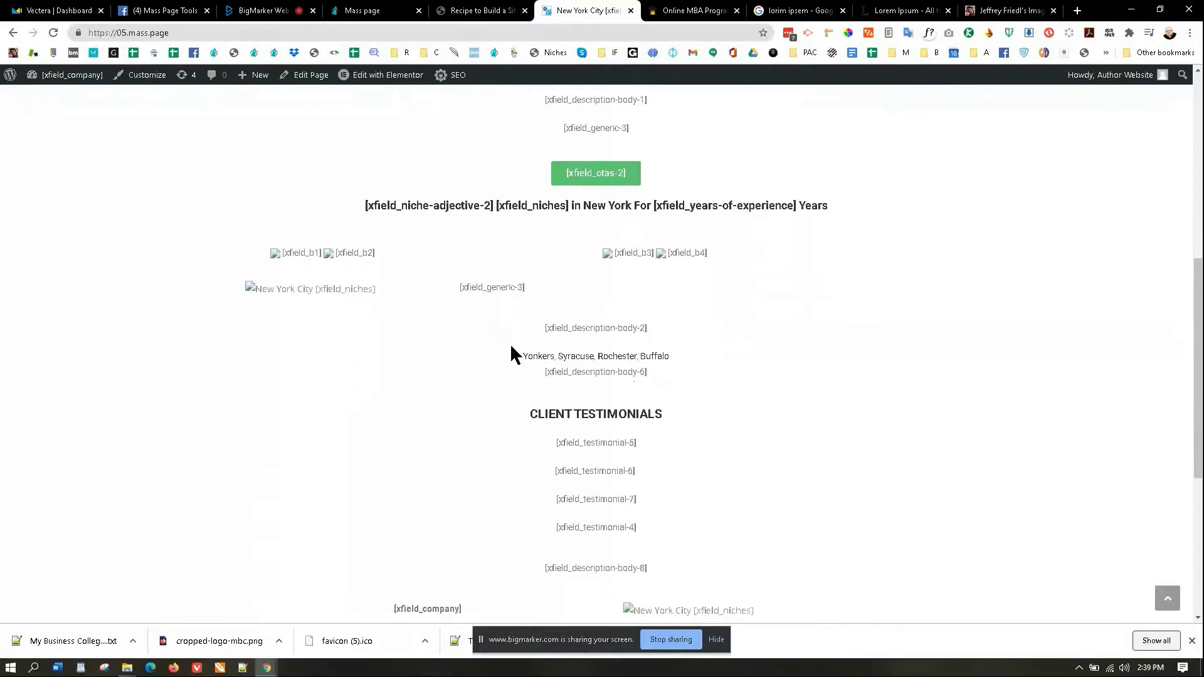
{"action": "scroll", "coordinate": [545, 408], "scroll_direction": "down", "scroll_amount": 4}
{"action": "scroll", "coordinate": [541, 407], "scroll_direction": "up", "scroll_amount": 12}
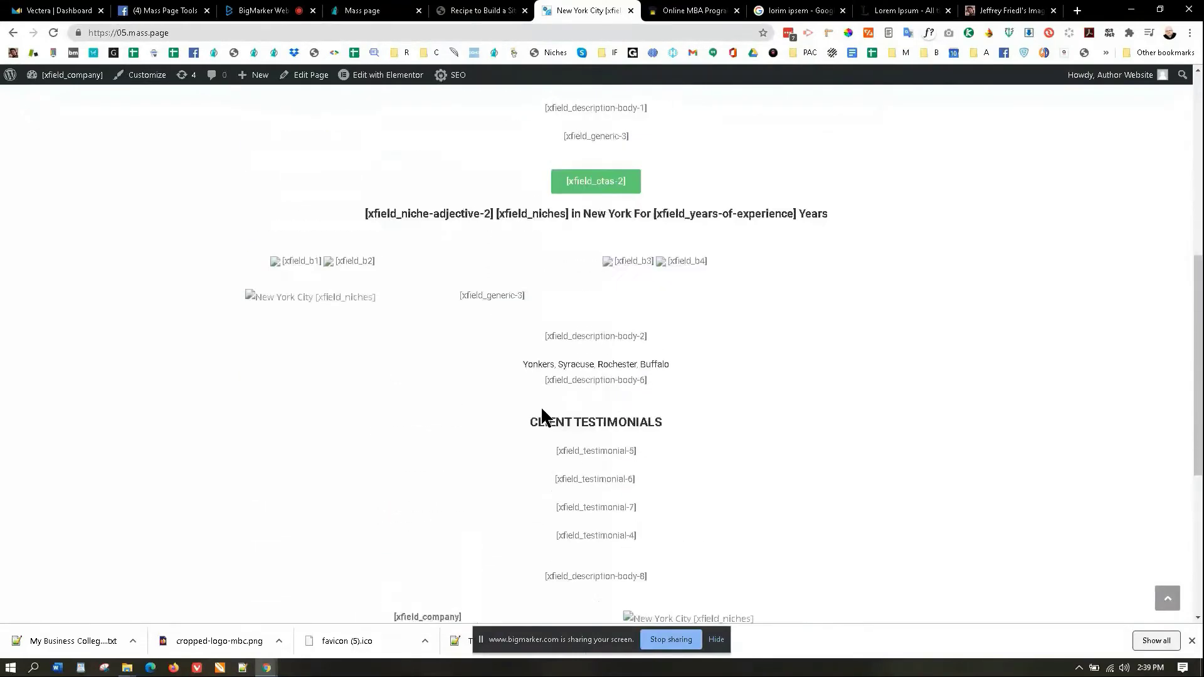
Step: Open the Import Export Data section from the Magic Page settings in the site's WordPress admin
{"action": "mouse_move", "coordinate": [74, 77]}
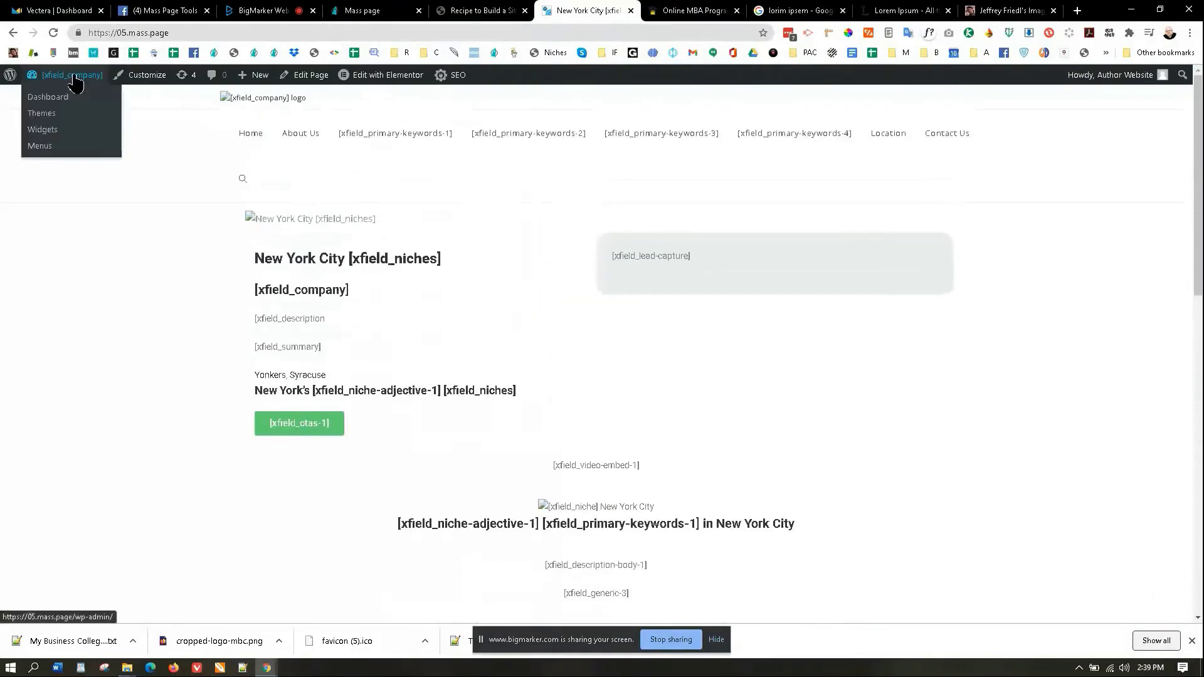
{"action": "left_click", "coordinate": [61, 98]}
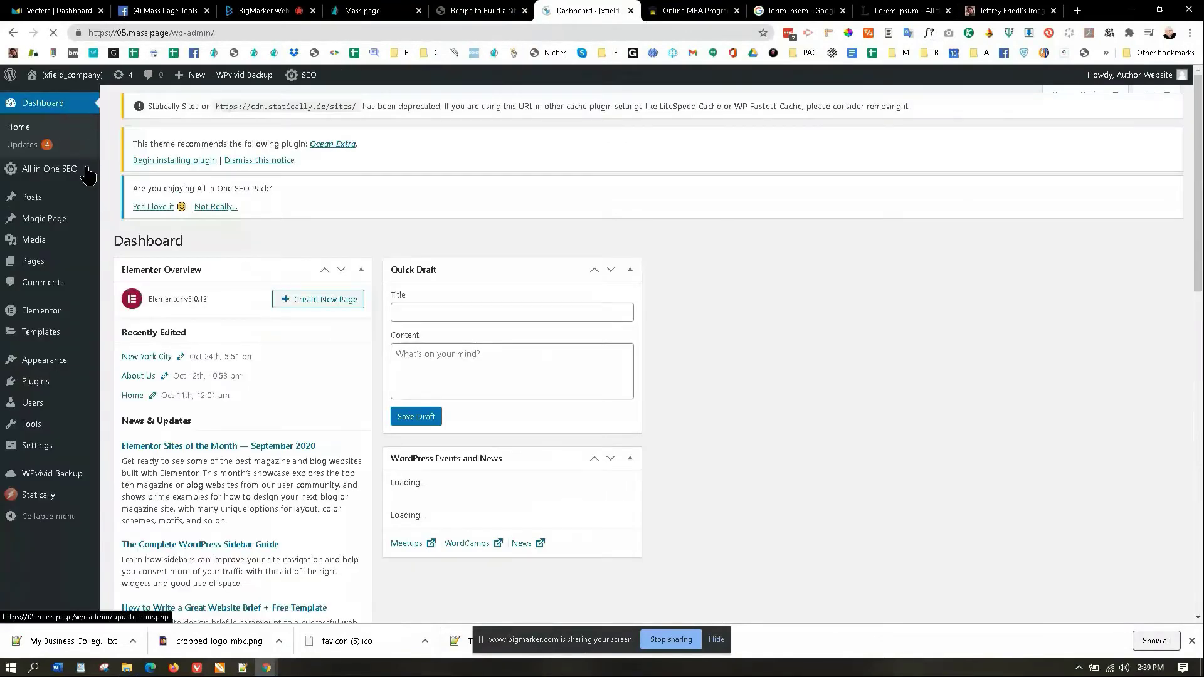
{"action": "mouse_move", "coordinate": [53, 224]}
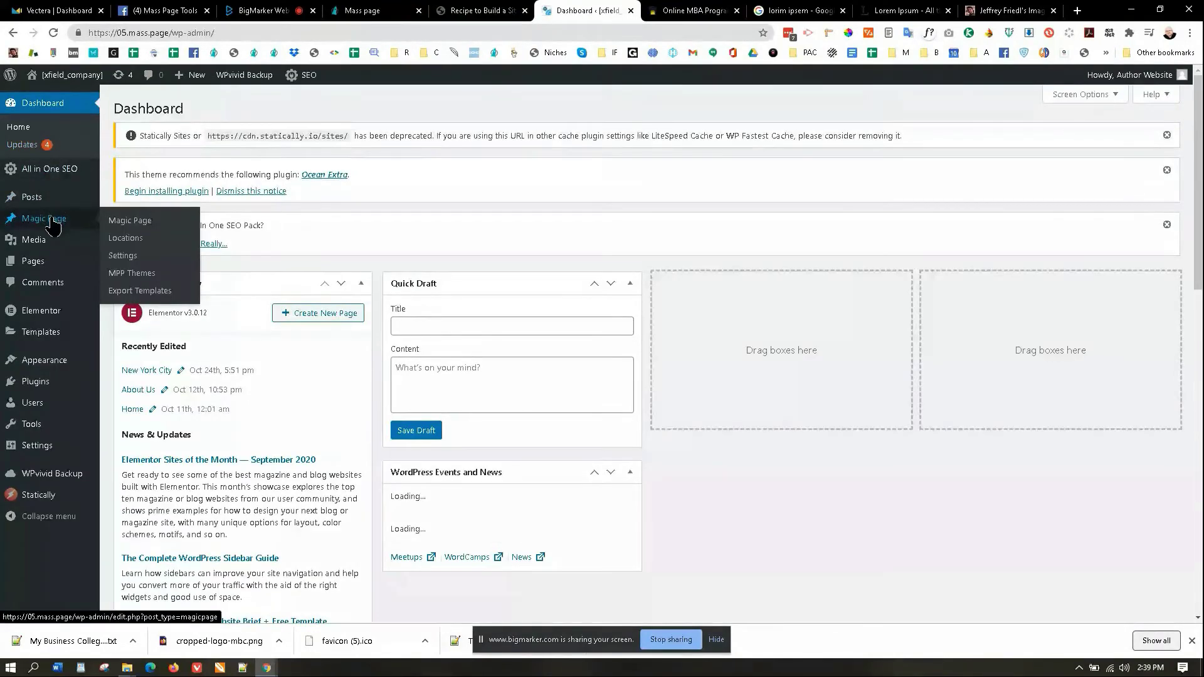
{"action": "left_click", "coordinate": [124, 256]}
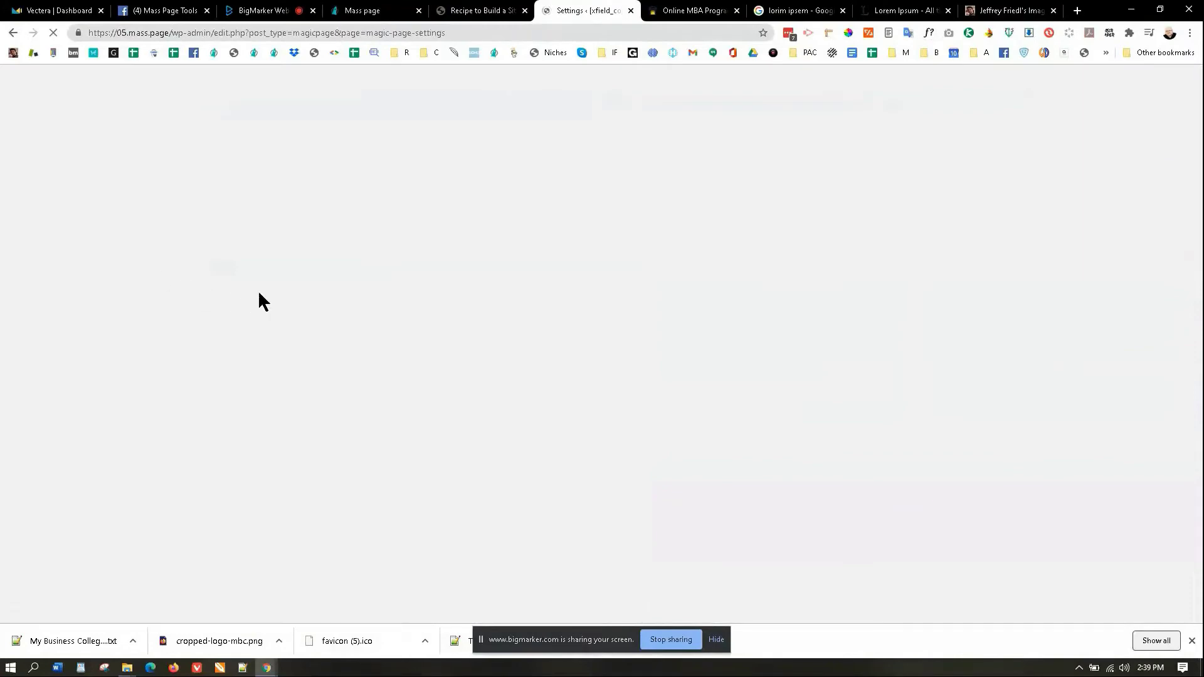
{"action": "scroll", "coordinate": [861, 426], "scroll_direction": "down", "scroll_amount": 3}
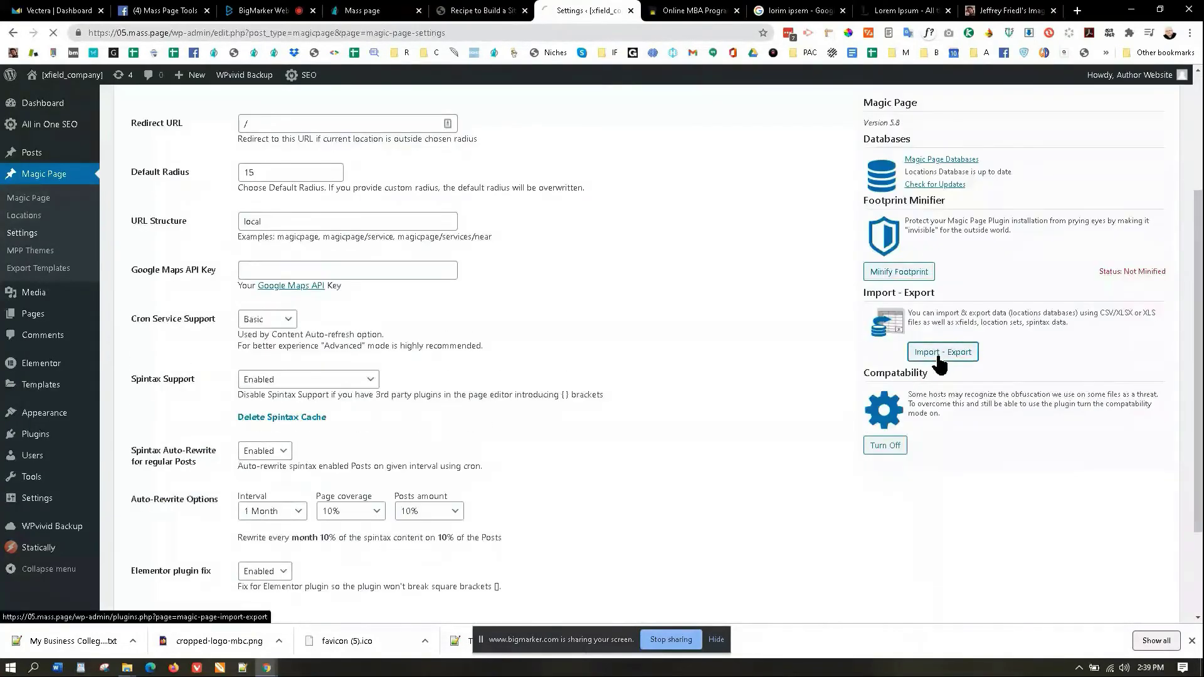
{"action": "left_click", "coordinate": [935, 356]}
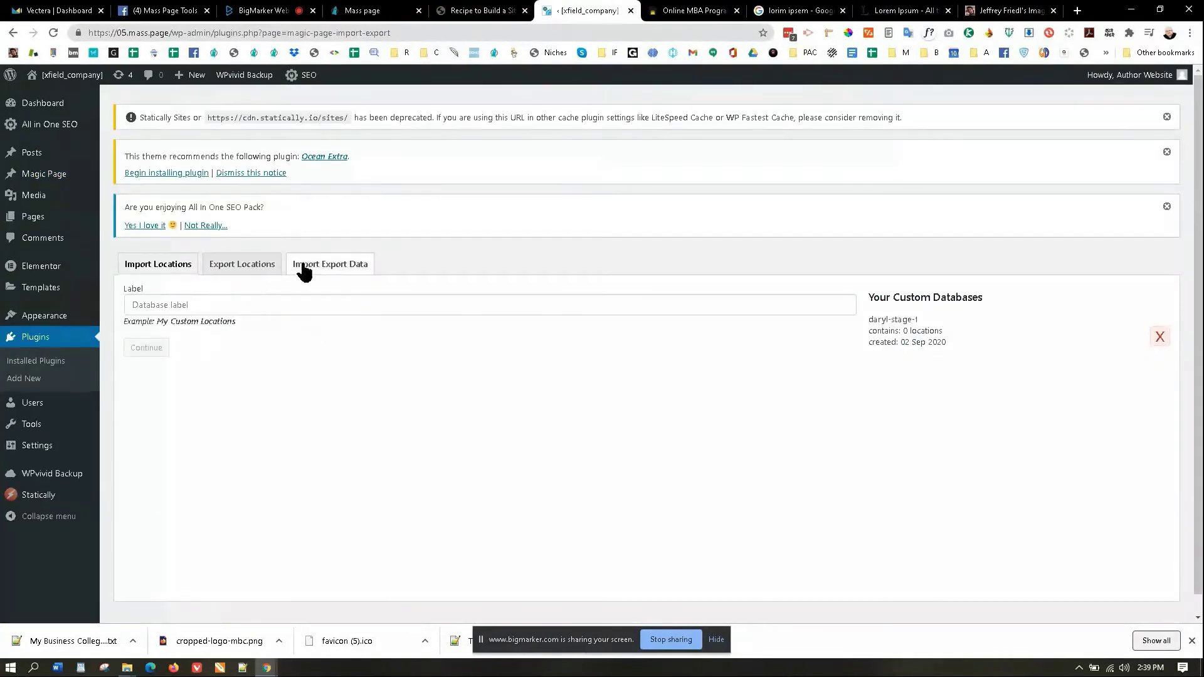
{"action": "left_click", "coordinate": [326, 270]}
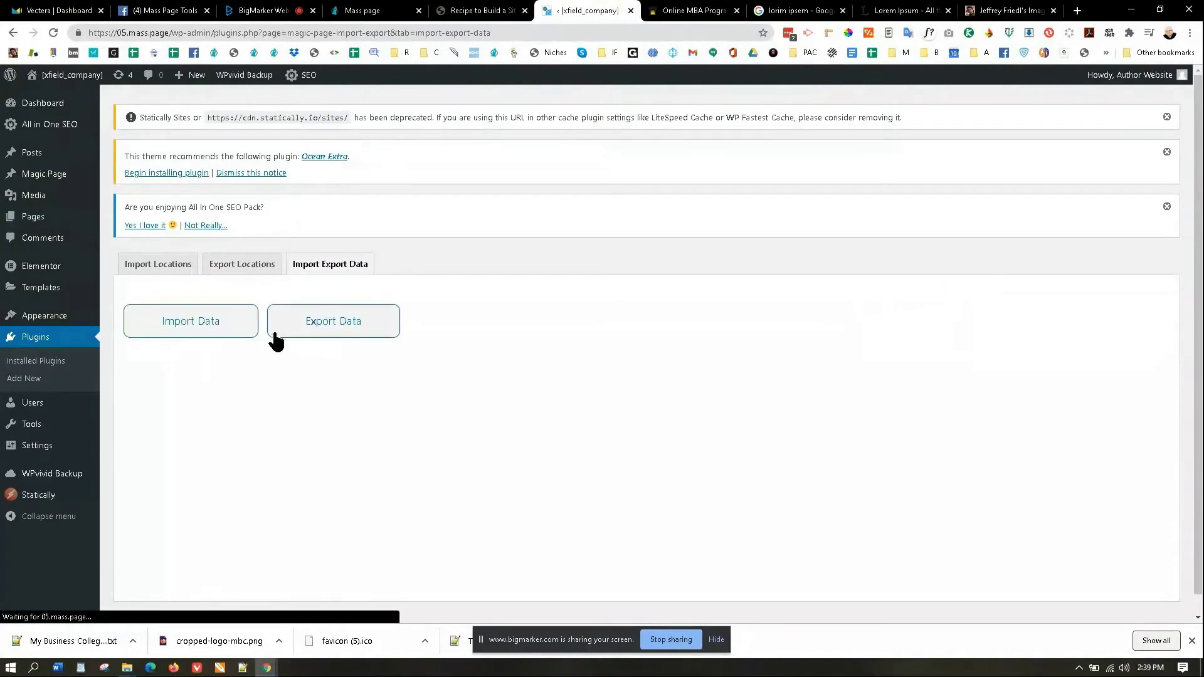
{"action": "left_click", "coordinate": [211, 327]}
{"action": "left_click", "coordinate": [151, 380]}
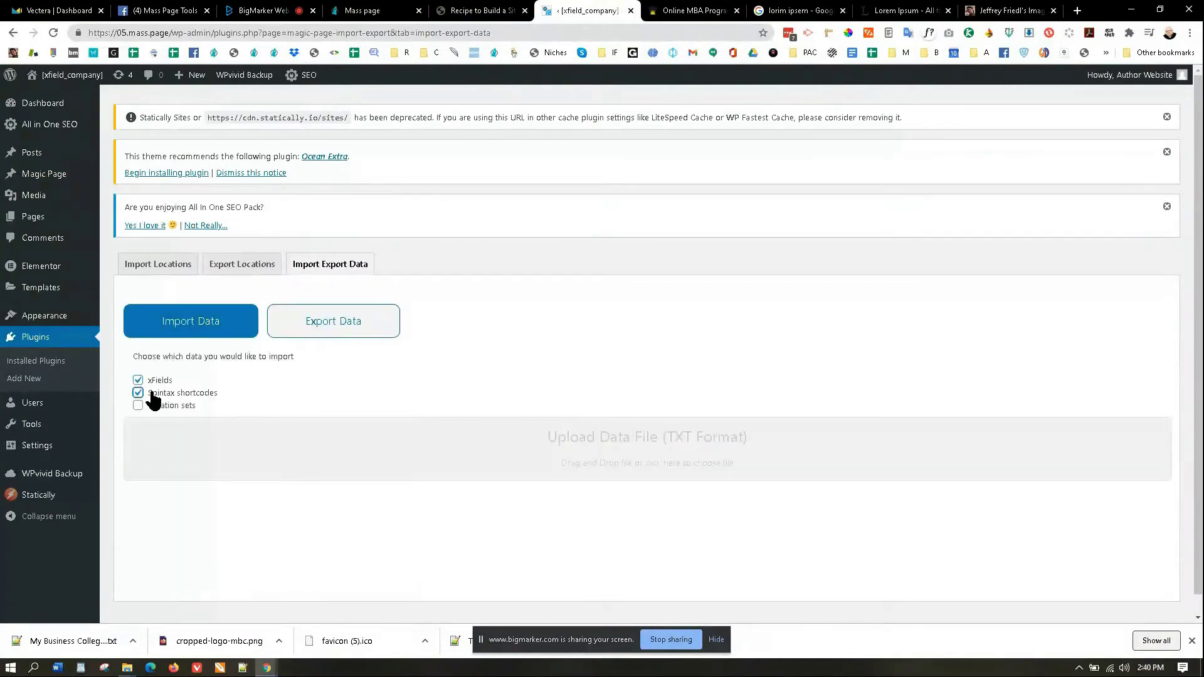
{"action": "left_click", "coordinate": [141, 392]}
{"action": "left_click", "coordinate": [519, 469]}
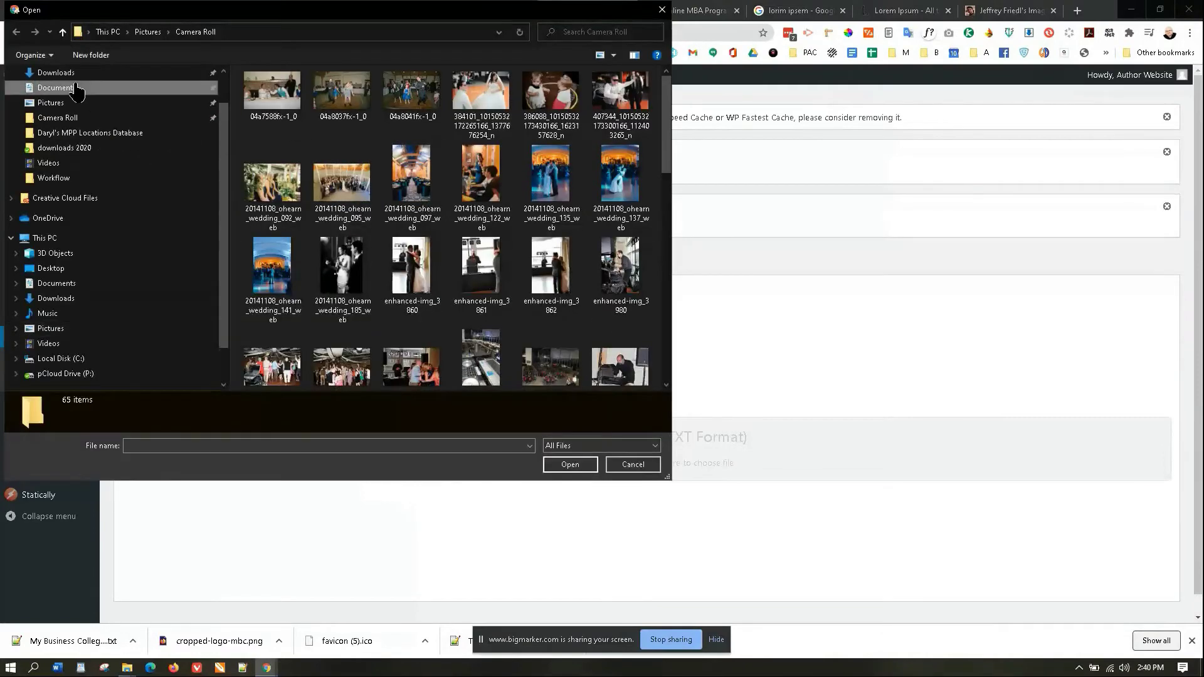
{"action": "left_click", "coordinate": [70, 74]}
{"action": "left_click", "coordinate": [303, 197]}
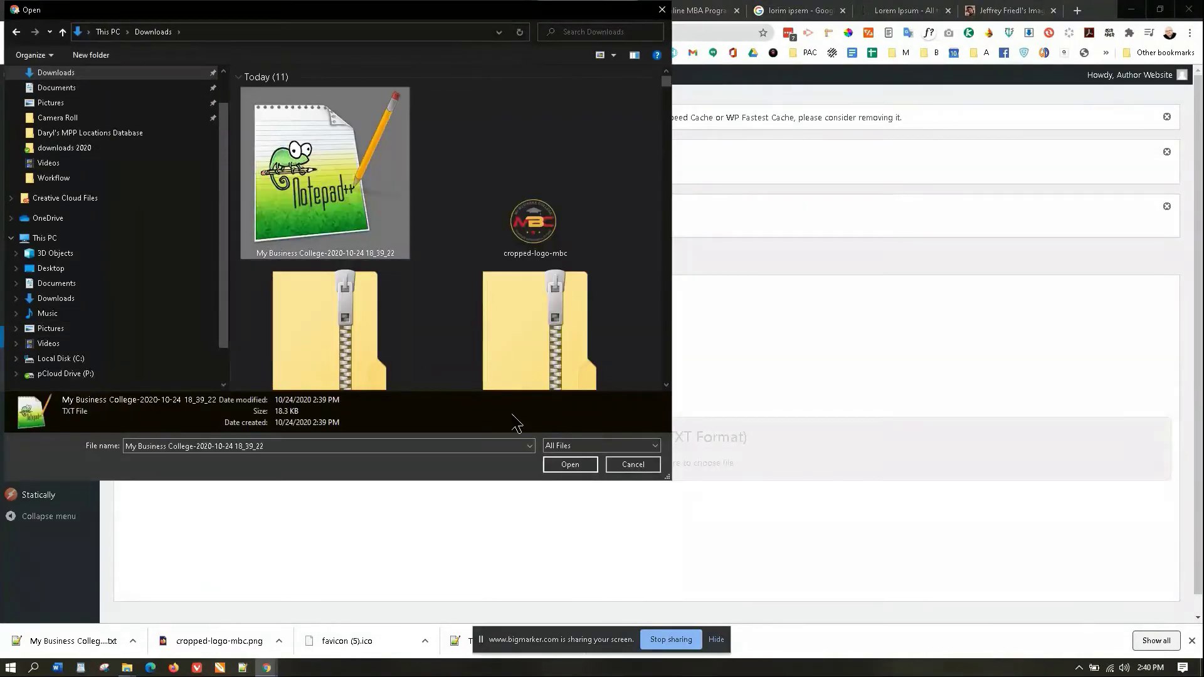
{"action": "left_click", "coordinate": [556, 463]}
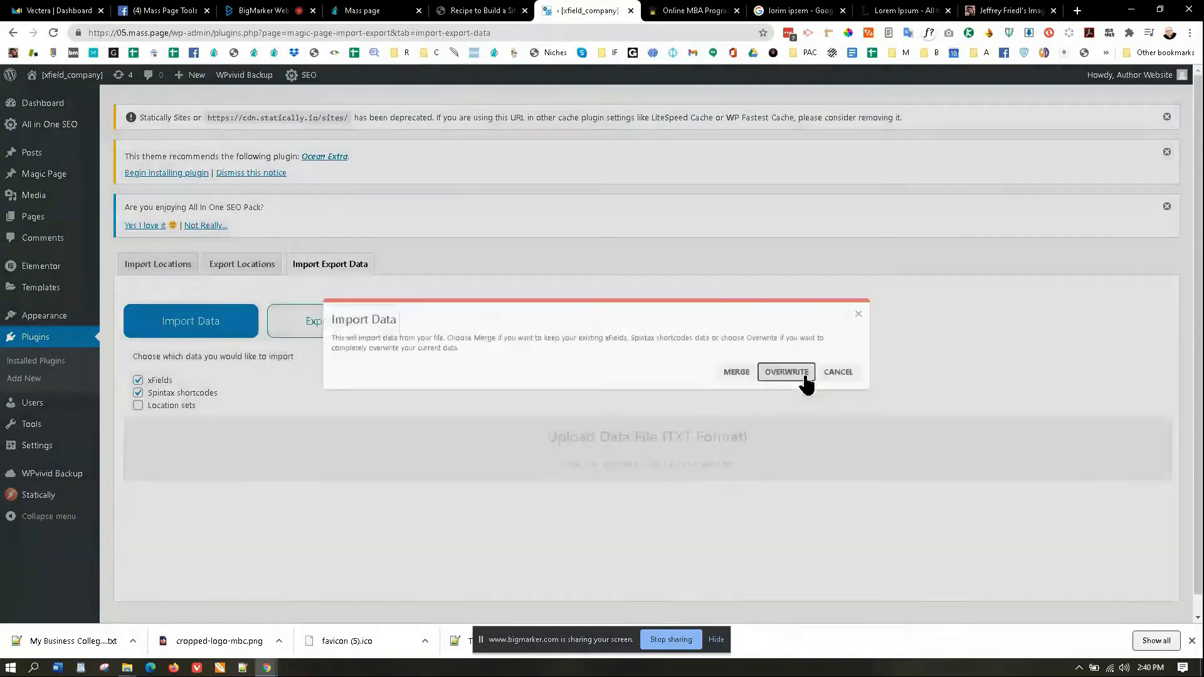
{"action": "left_click", "coordinate": [805, 376]}
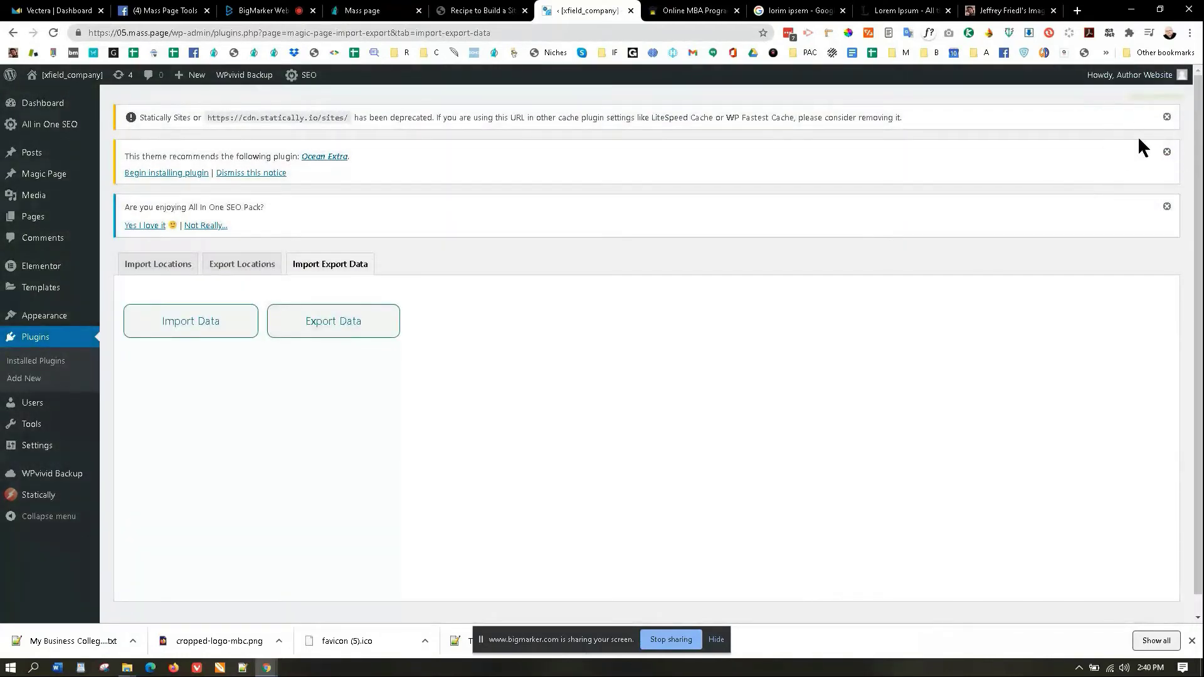
Step: Visit the site's home page and examine the imported content from the header and video to the testimonials and social links
{"action": "left_click", "coordinate": [71, 81]}
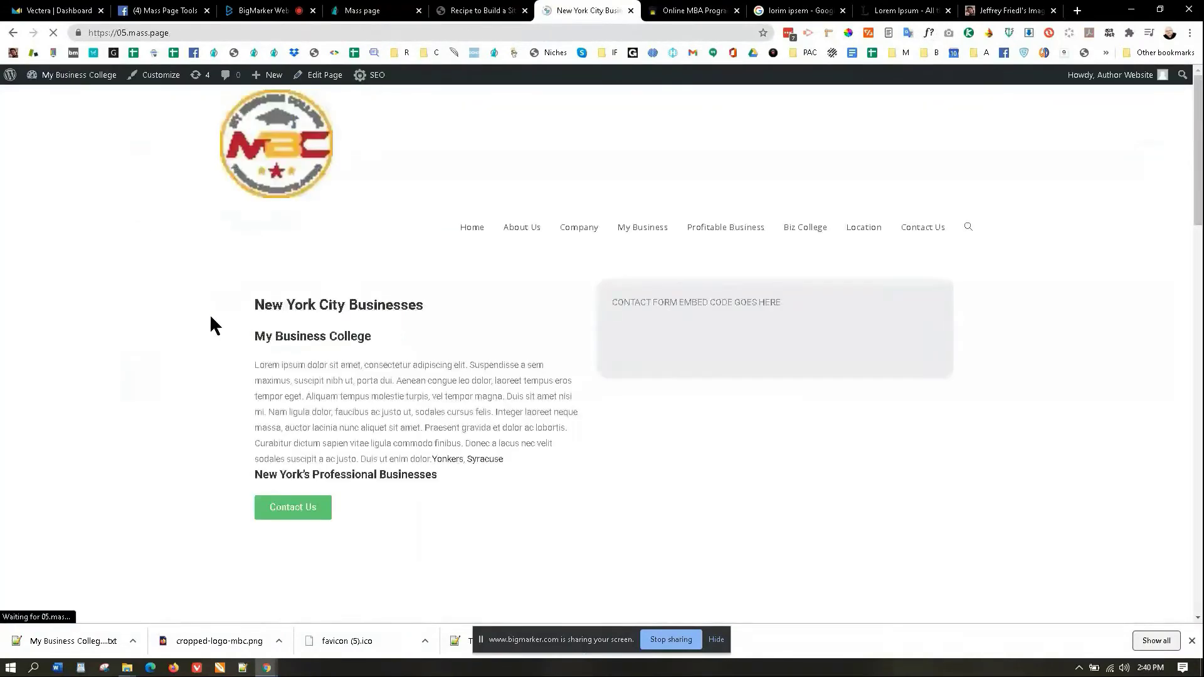
{"action": "scroll", "coordinate": [376, 292], "scroll_direction": "down", "scroll_amount": 8}
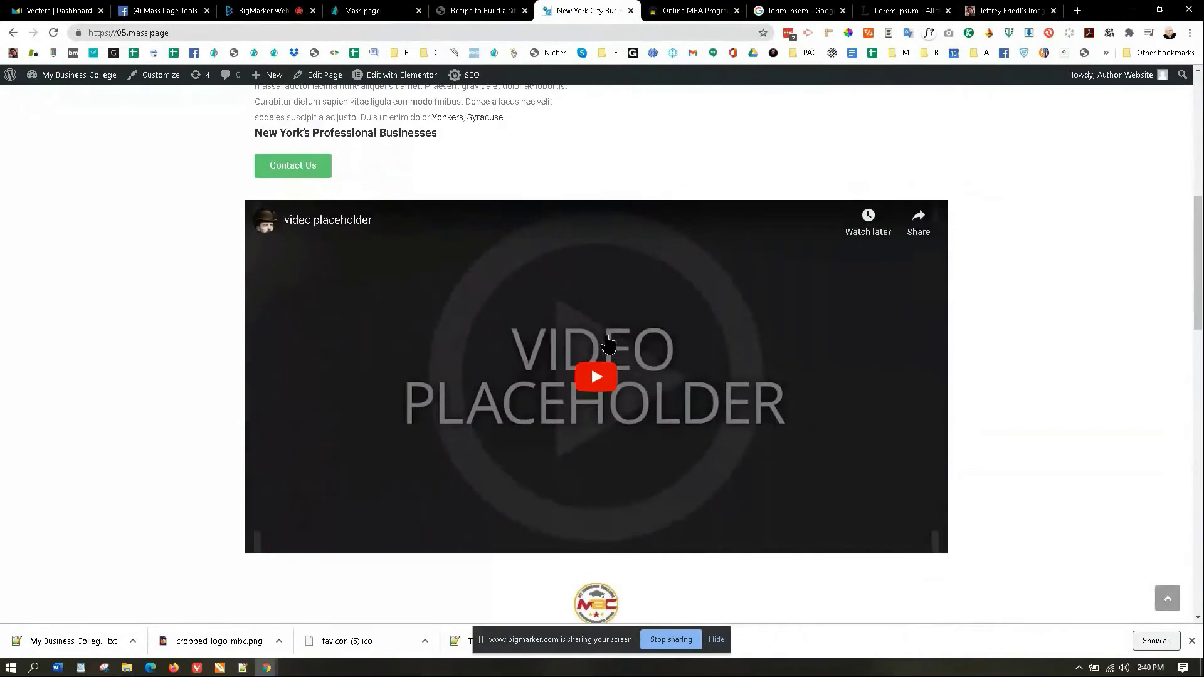
{"action": "scroll", "coordinate": [568, 327], "scroll_direction": "down", "scroll_amount": 3}
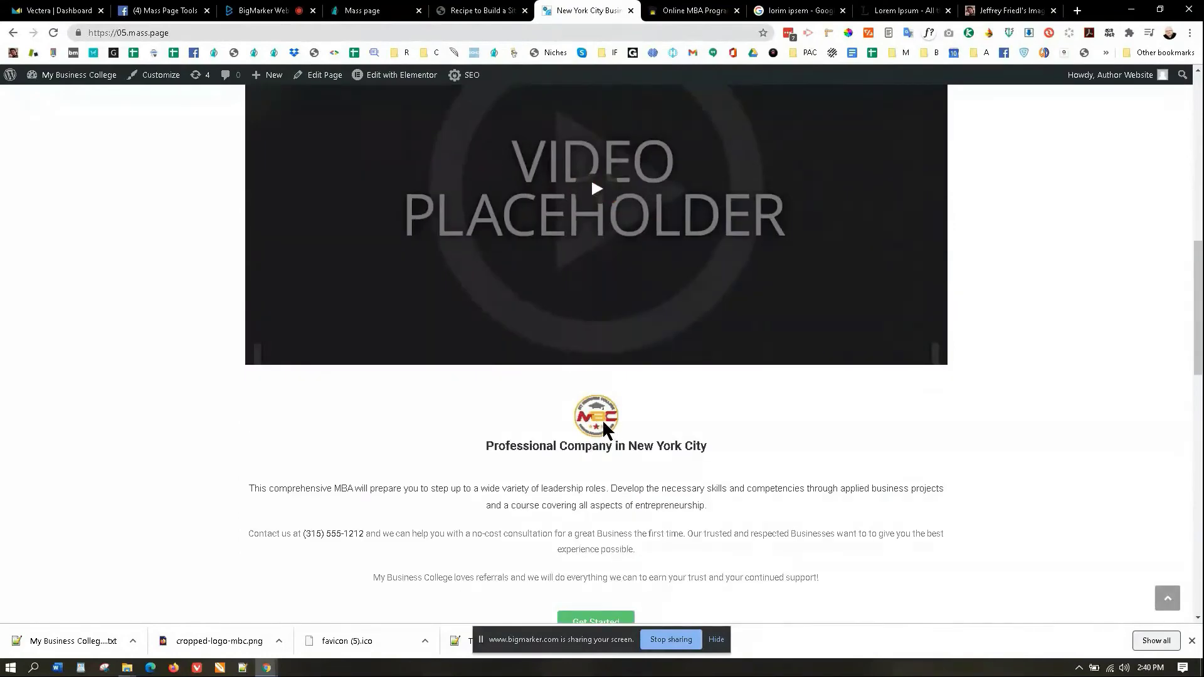
{"action": "scroll", "coordinate": [603, 421], "scroll_direction": "down", "scroll_amount": 4}
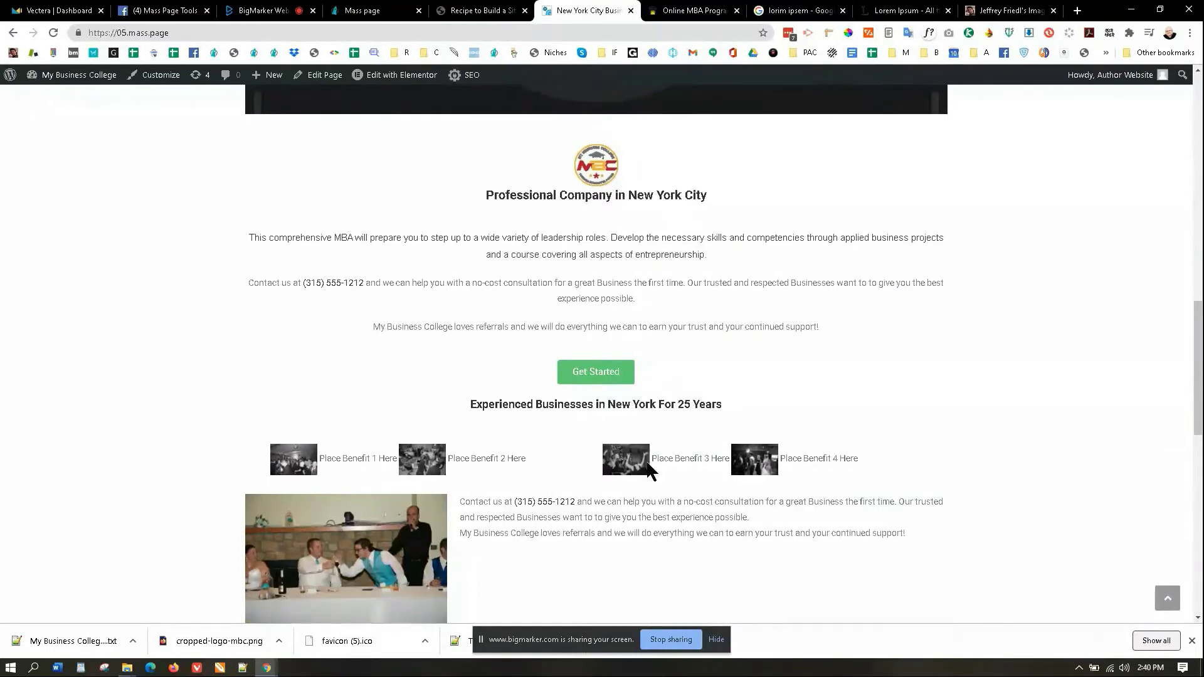
{"action": "scroll", "coordinate": [721, 477], "scroll_direction": "down", "scroll_amount": 2}
{"action": "scroll", "coordinate": [366, 445], "scroll_direction": "down", "scroll_amount": 2}
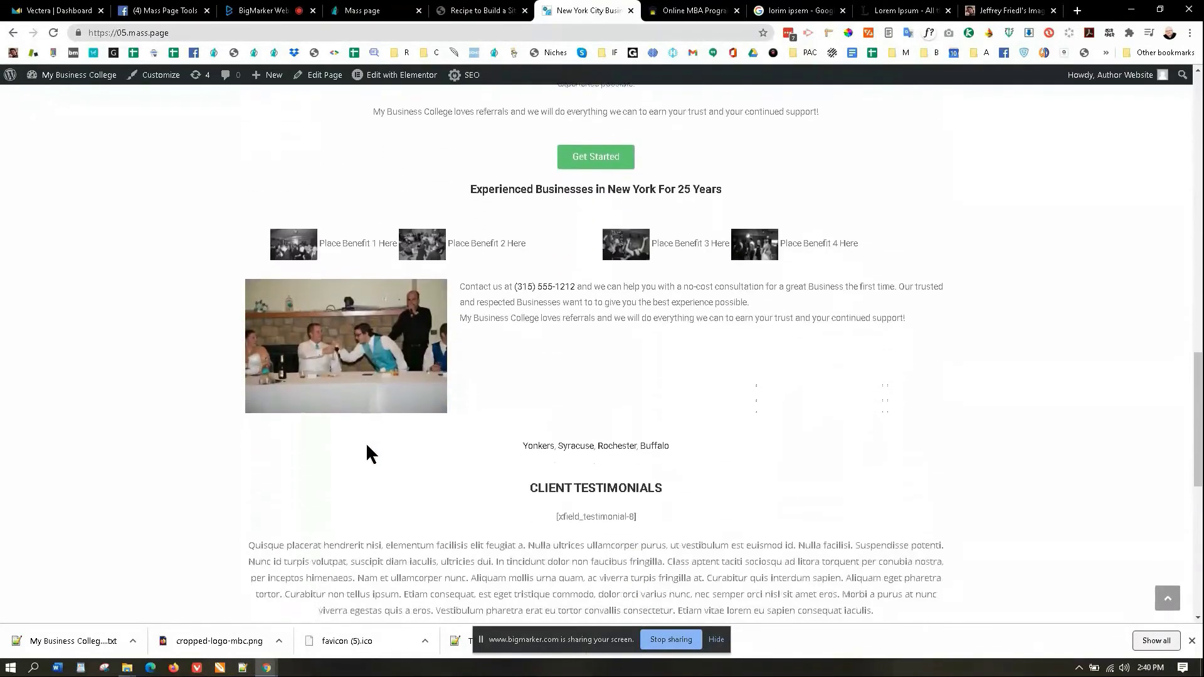
{"action": "scroll", "coordinate": [476, 463], "scroll_direction": "down", "scroll_amount": 3}
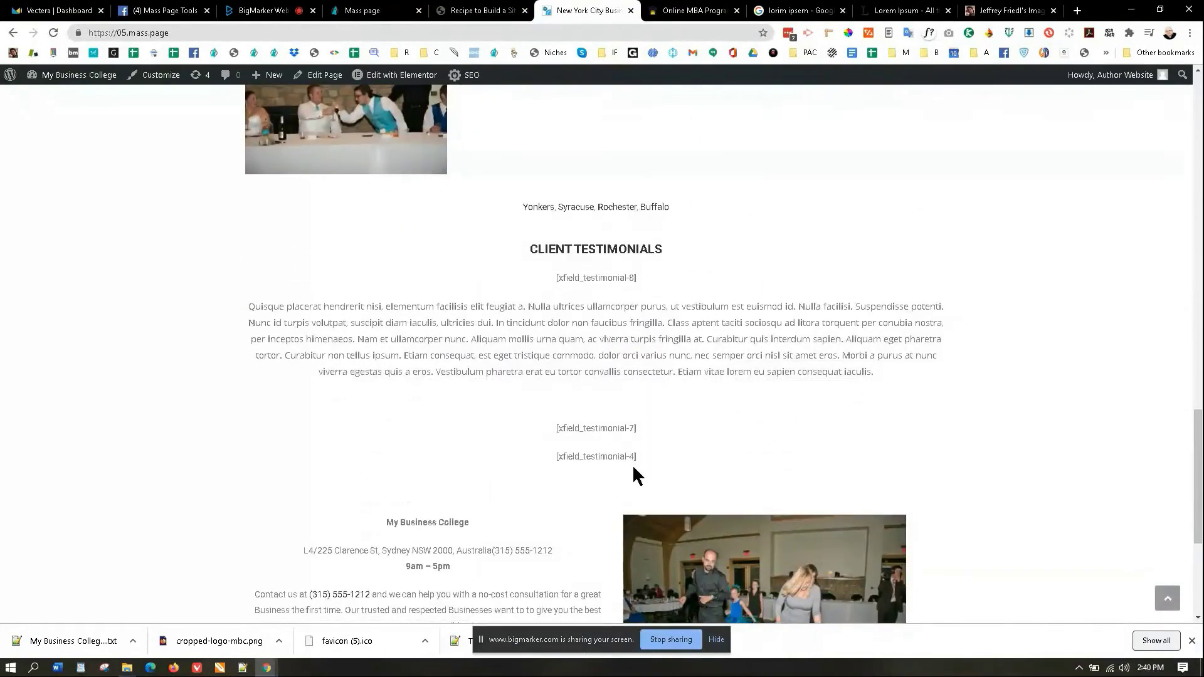
{"action": "scroll", "coordinate": [634, 467], "scroll_direction": "down", "scroll_amount": 4}
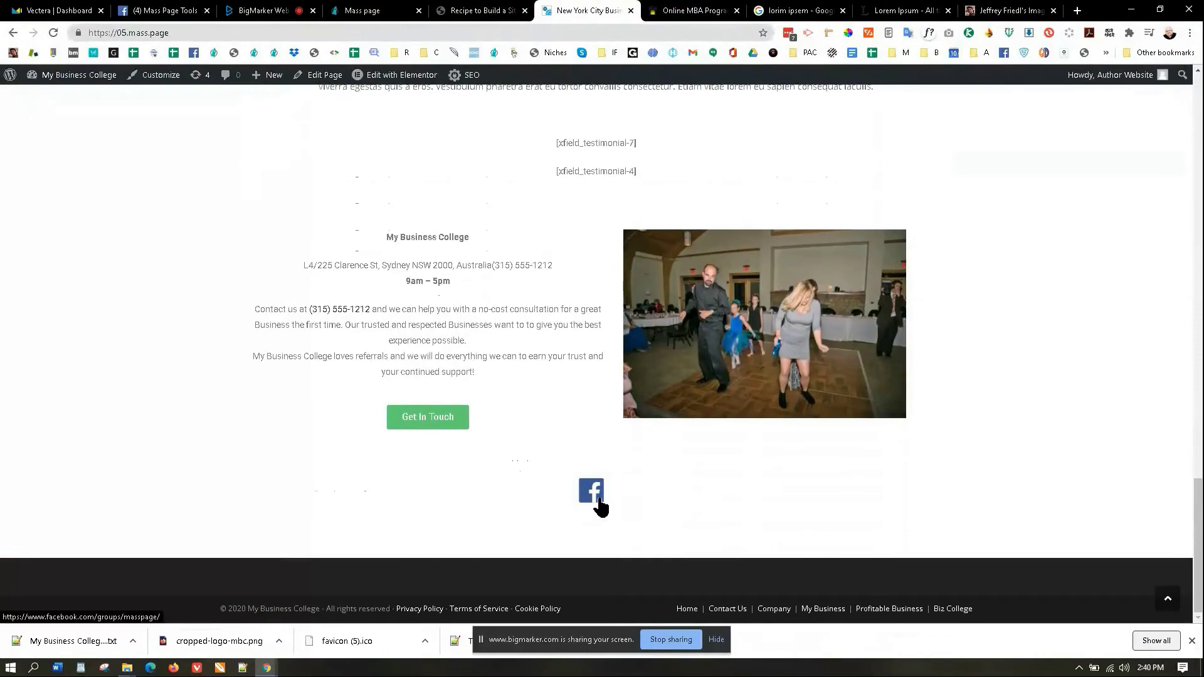
{"action": "scroll", "coordinate": [685, 479], "scroll_direction": "up", "scroll_amount": 15}
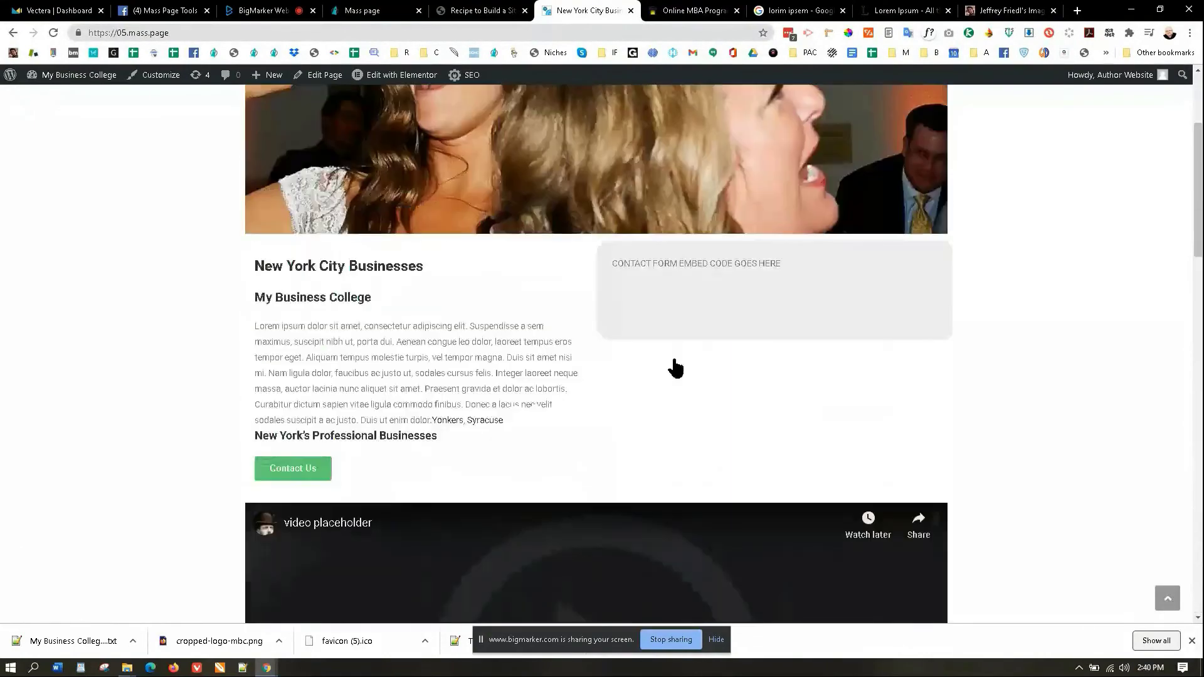
{"action": "scroll", "coordinate": [676, 376], "scroll_direction": "down", "scroll_amount": 1}
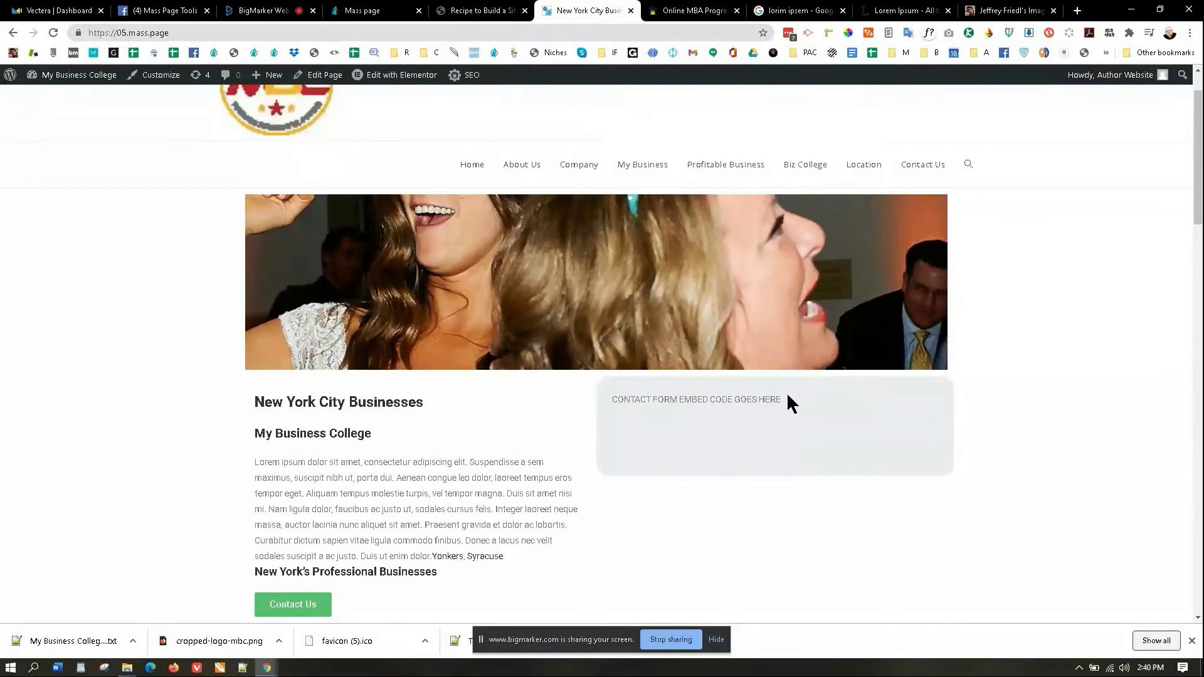
{"action": "scroll", "coordinate": [784, 394], "scroll_direction": "up", "scroll_amount": 1}
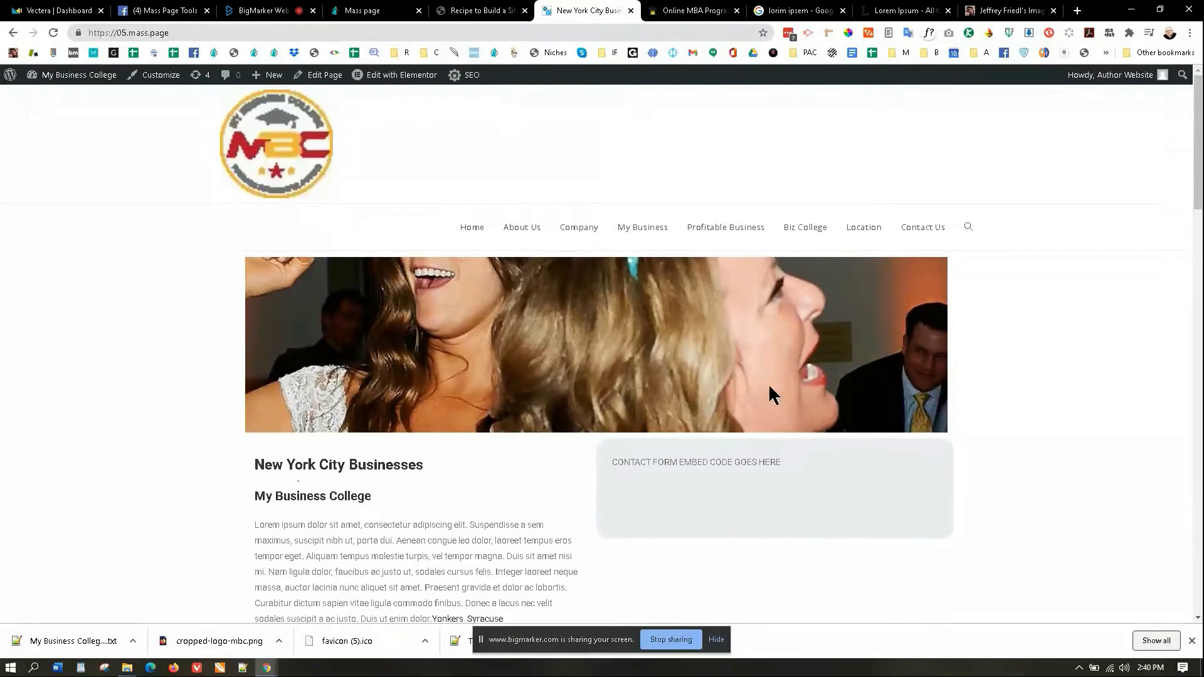
Step: Review the imported content on the Company and My Business service pages
{"action": "left_click", "coordinate": [587, 233]}
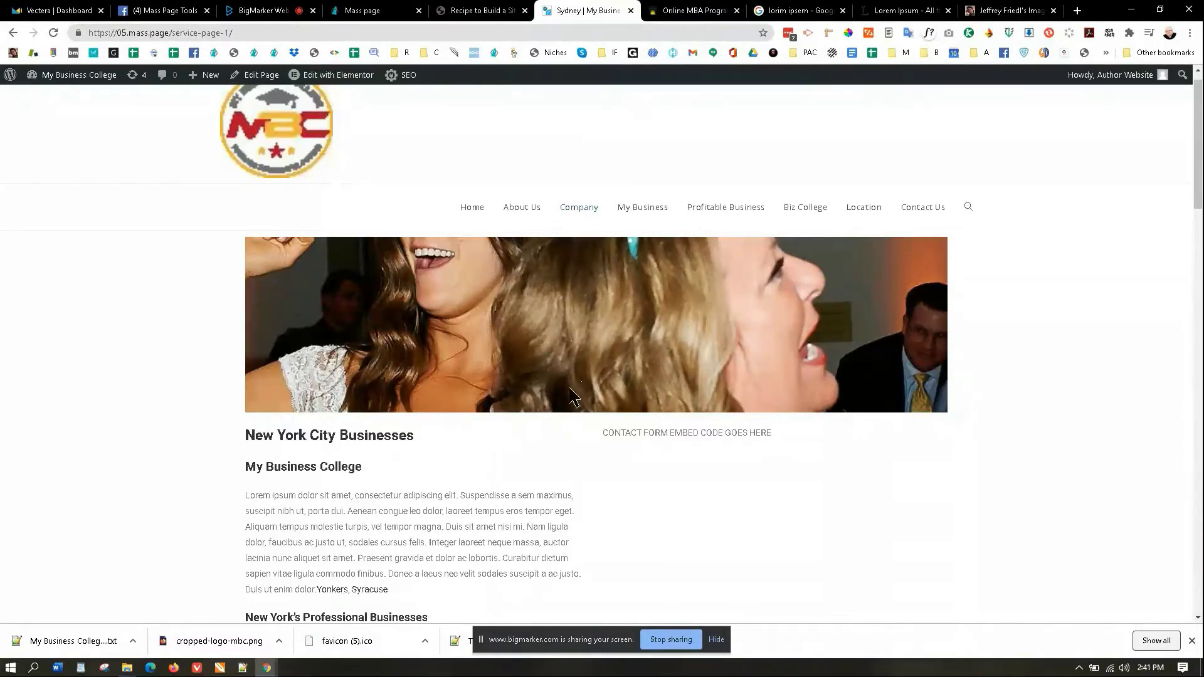
{"action": "scroll", "coordinate": [526, 427], "scroll_direction": "down", "scroll_amount": 4}
{"action": "scroll", "coordinate": [487, 470], "scroll_direction": "up", "scroll_amount": 4}
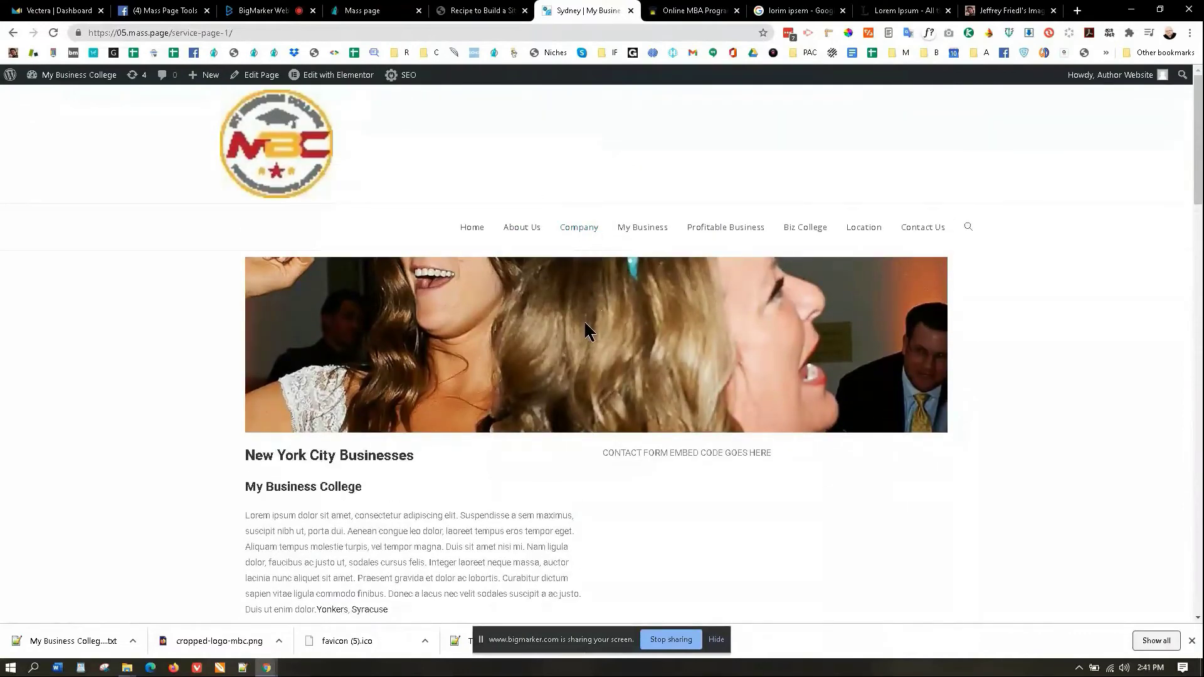
{"action": "left_click", "coordinate": [646, 229]}
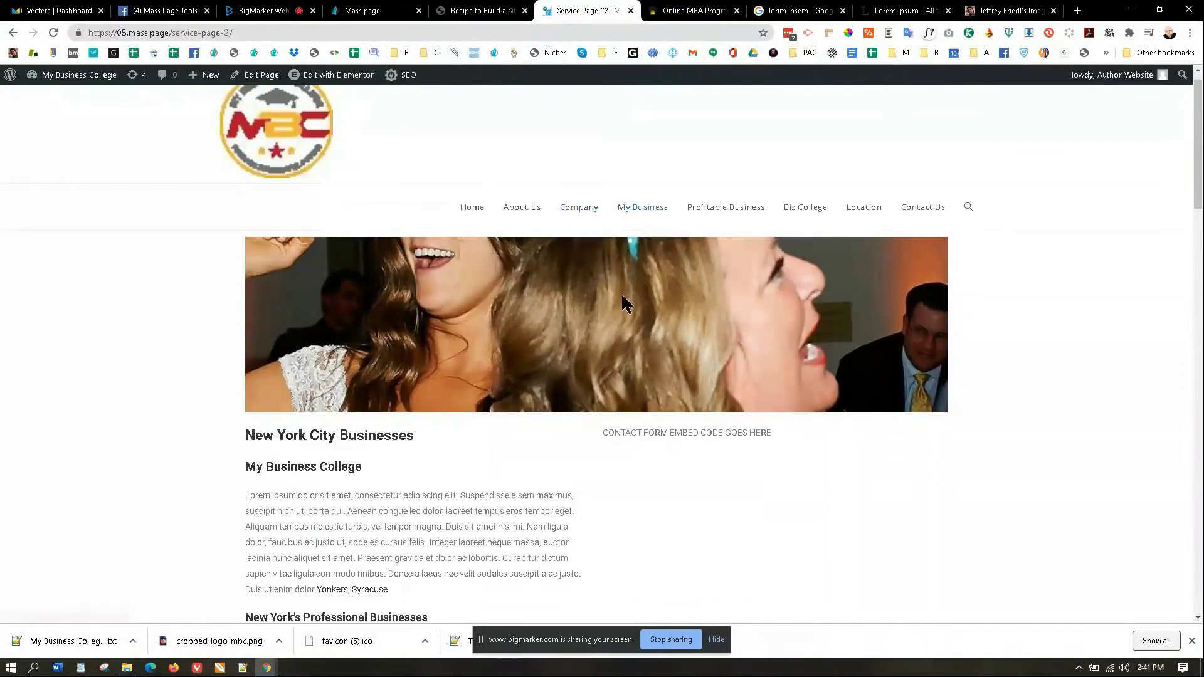
{"action": "mouse_move", "coordinate": [82, 76]}
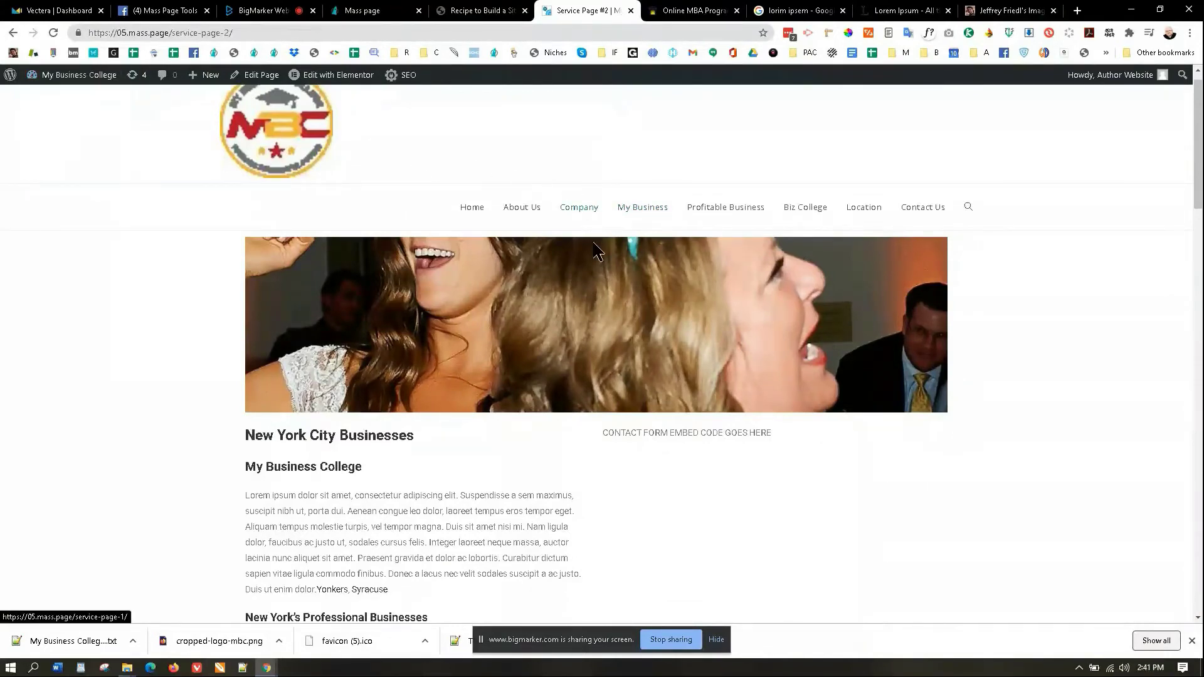
{"action": "scroll", "coordinate": [597, 255], "scroll_direction": "down", "scroll_amount": 5}
{"action": "scroll", "coordinate": [603, 257], "scroll_direction": "up", "scroll_amount": 3}
{"action": "scroll", "coordinate": [599, 255], "scroll_direction": "up", "scroll_amount": 3}
{"action": "scroll", "coordinate": [616, 247], "scroll_direction": "down", "scroll_amount": 1}
{"action": "scroll", "coordinate": [495, 201], "scroll_direction": "up", "scroll_amount": 1}
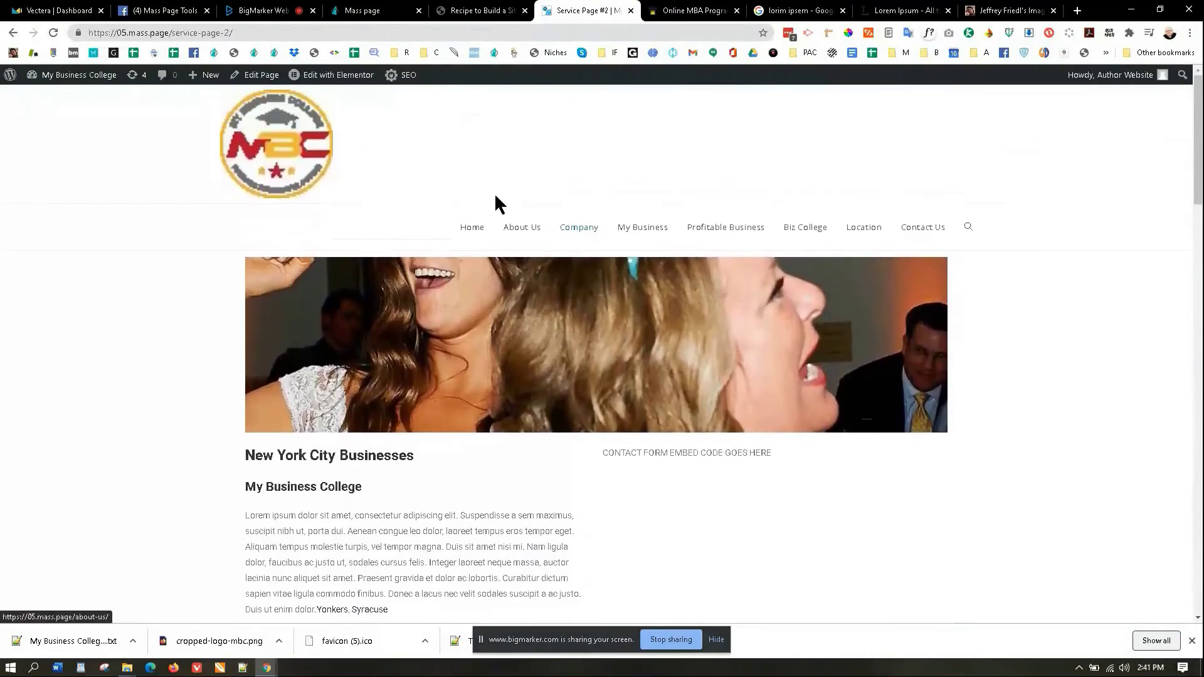
Step: Recheck the Company page and examine the Location page's imported content
{"action": "left_click", "coordinate": [593, 235]}
{"action": "scroll", "coordinate": [683, 245], "scroll_direction": "down", "scroll_amount": 2}
{"action": "scroll", "coordinate": [711, 229], "scroll_direction": "up", "scroll_amount": 2}
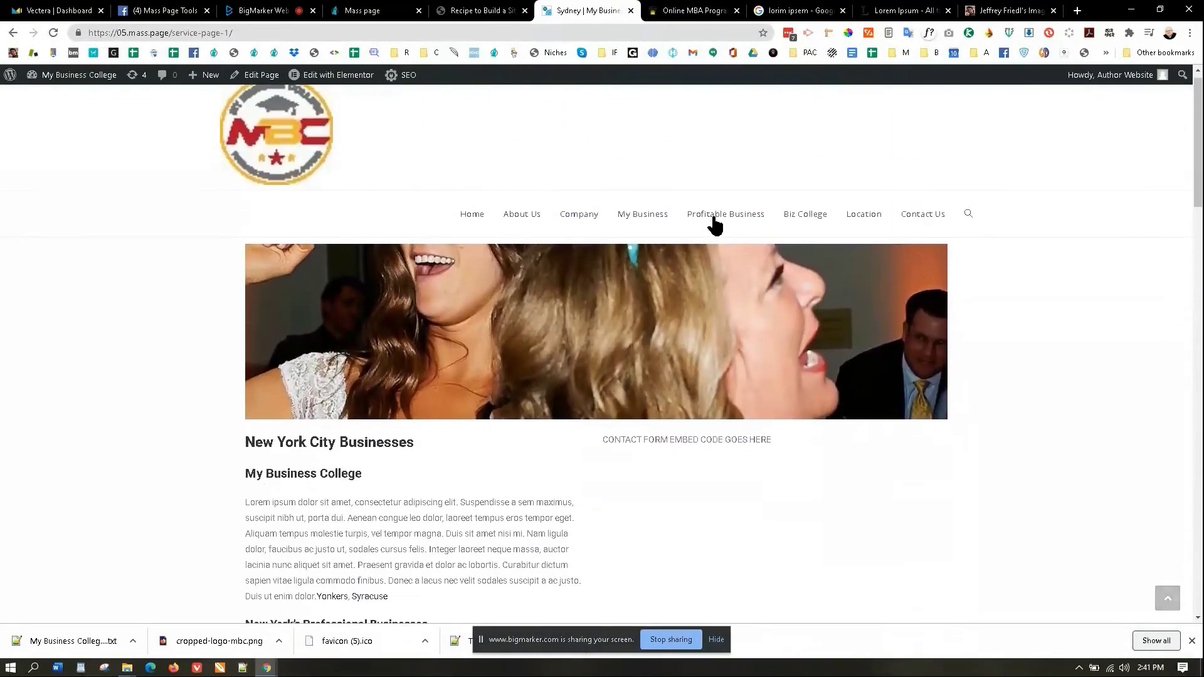
{"action": "left_click", "coordinate": [866, 220]}
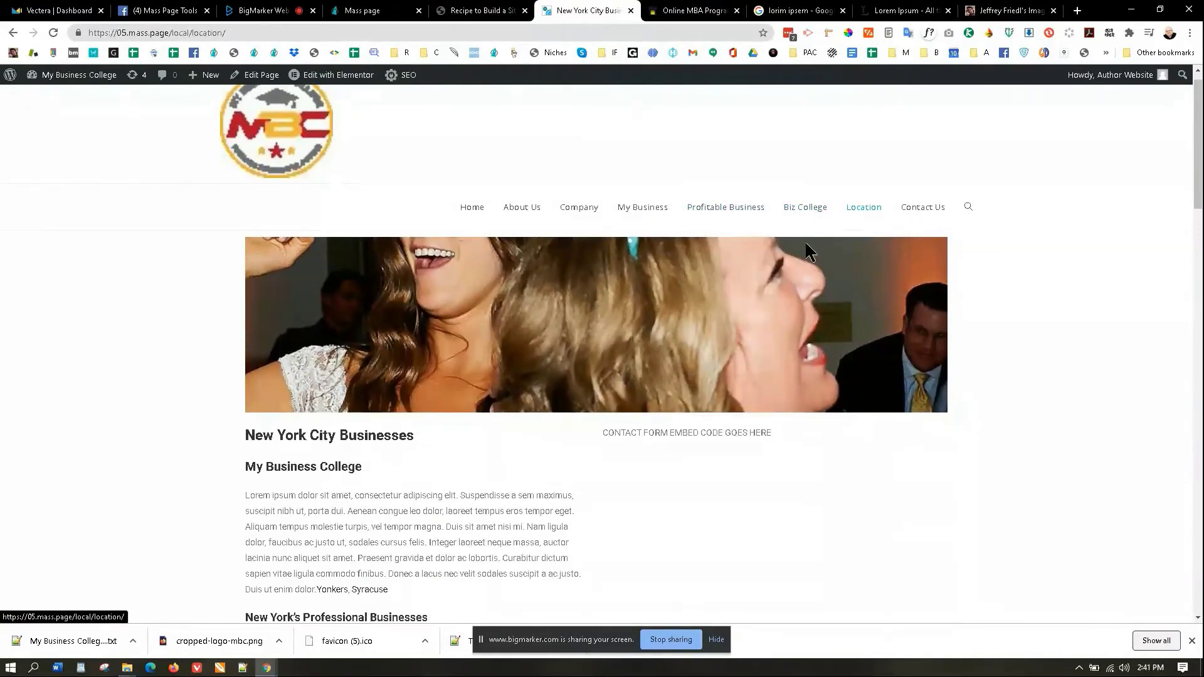
{"action": "scroll", "coordinate": [555, 310], "scroll_direction": "down", "scroll_amount": 4}
{"action": "scroll", "coordinate": [516, 294], "scroll_direction": "up", "scroll_amount": 1}
{"action": "scroll", "coordinate": [137, 171], "scroll_direction": "up", "scroll_amount": 3}
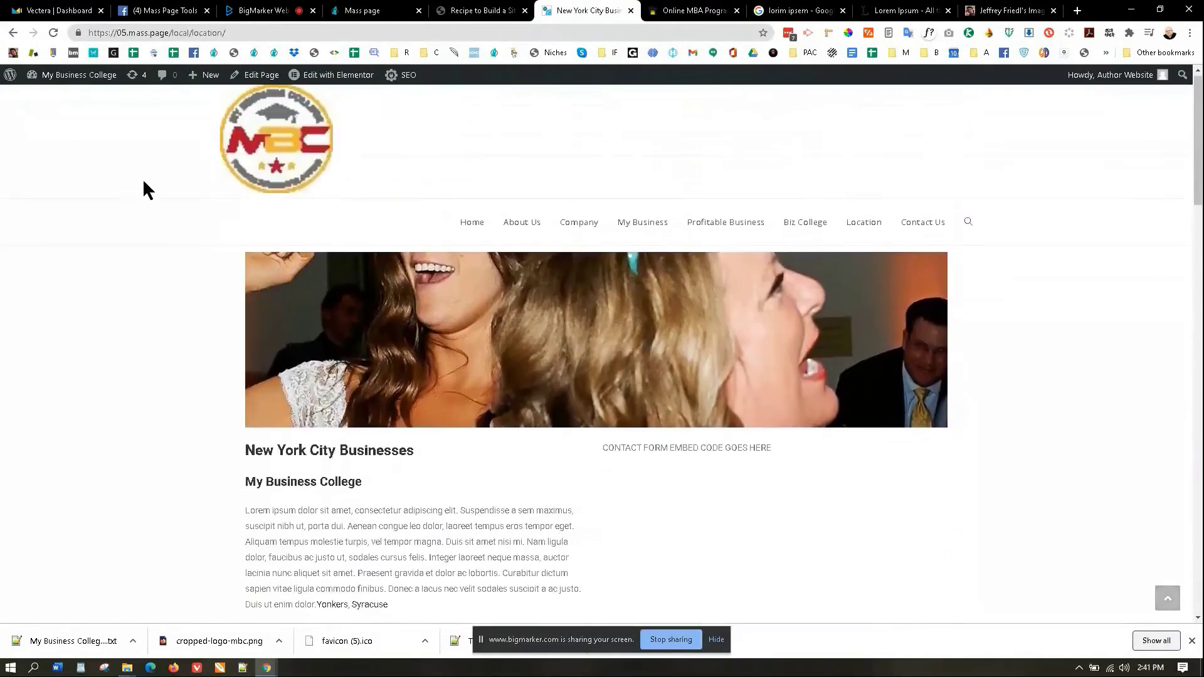
{"action": "scroll", "coordinate": [166, 228], "scroll_direction": "down", "scroll_amount": 2}
{"action": "scroll", "coordinate": [167, 226], "scroll_direction": "up", "scroll_amount": 2}
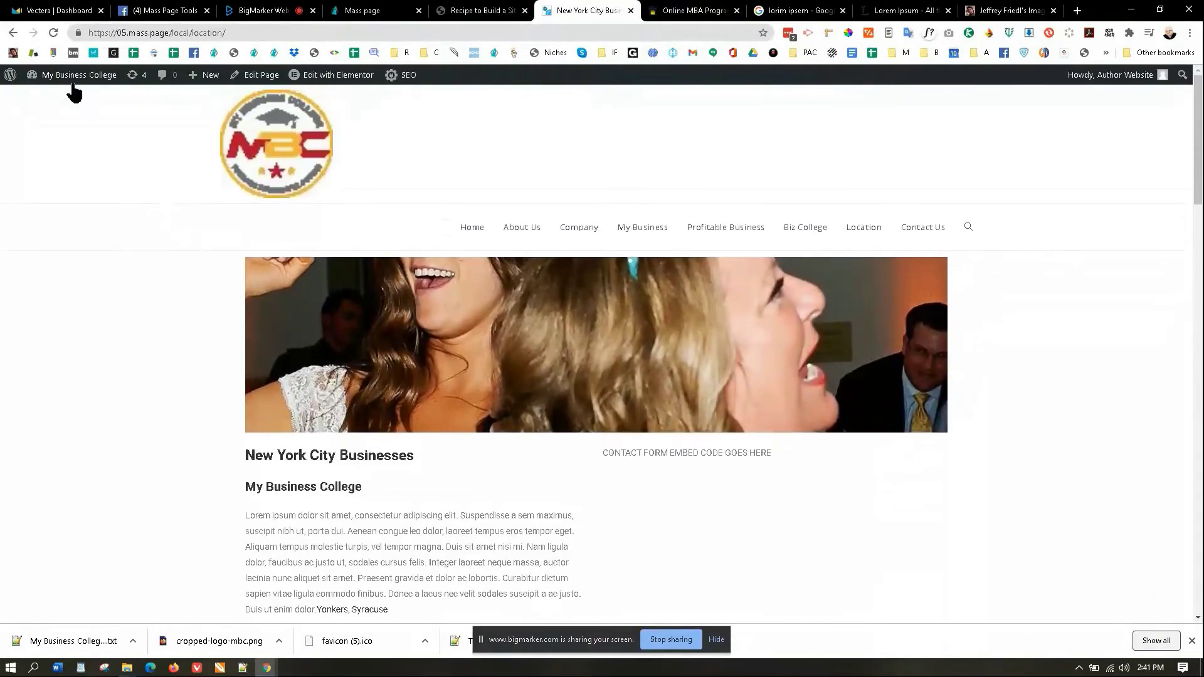
Step: Reassign the New York City magic page to New York City, 10007, New York with a radius of 1500, and update it
{"action": "left_click", "coordinate": [53, 99]}
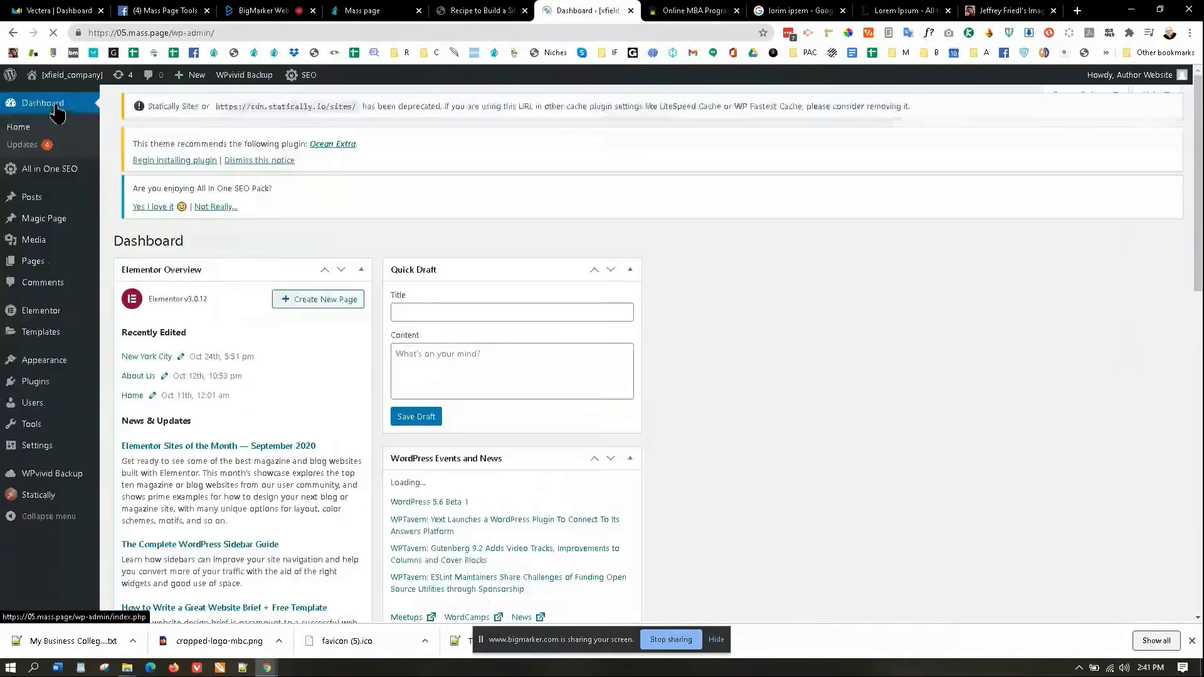
{"action": "mouse_move", "coordinate": [50, 220]}
{"action": "left_click", "coordinate": [130, 222]}
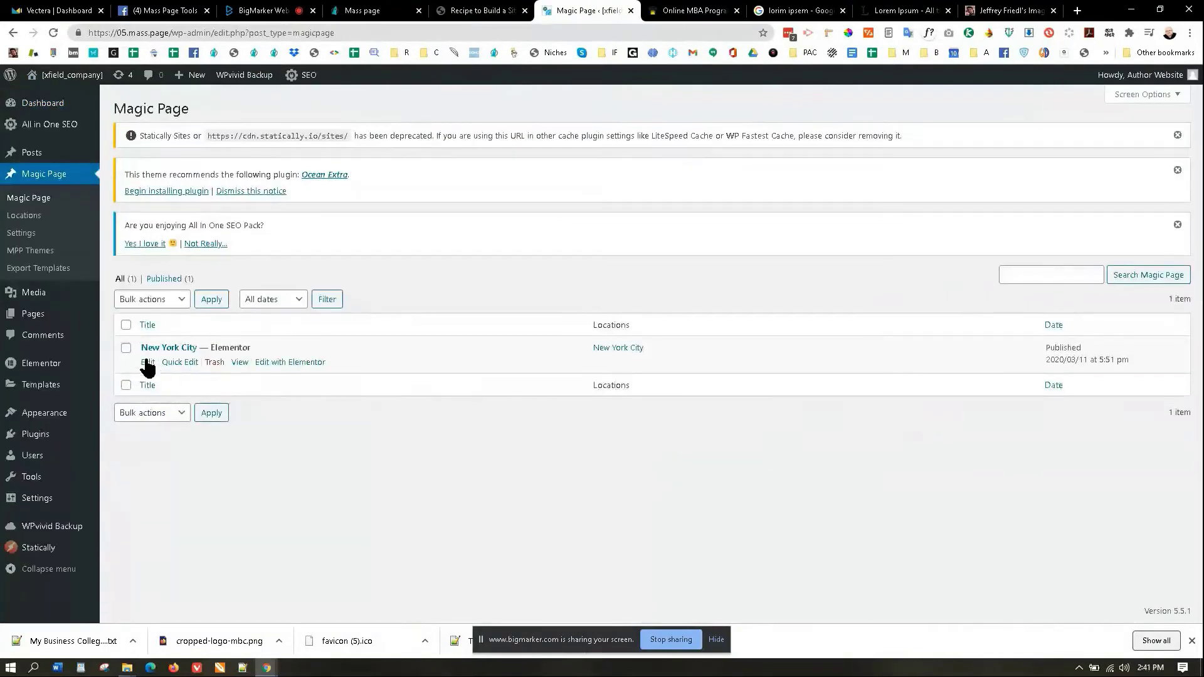
{"action": "left_click", "coordinate": [147, 363]}
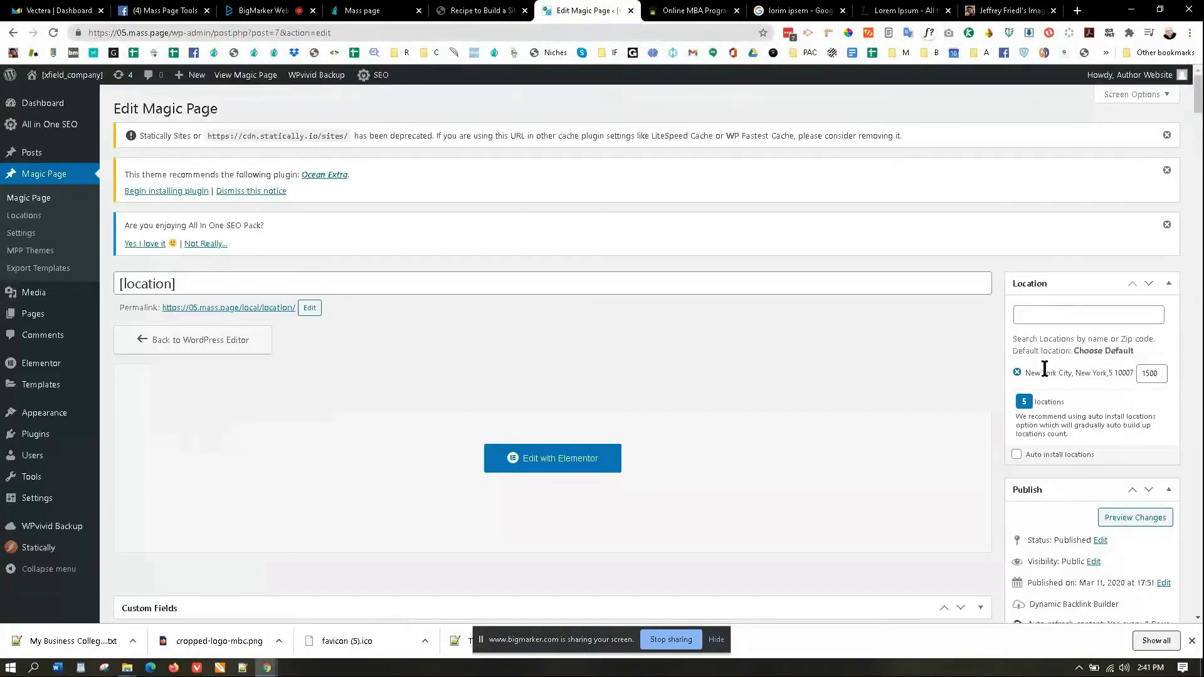
{"action": "left_click", "coordinate": [1017, 373]}
{"action": "left_click", "coordinate": [1034, 317]}
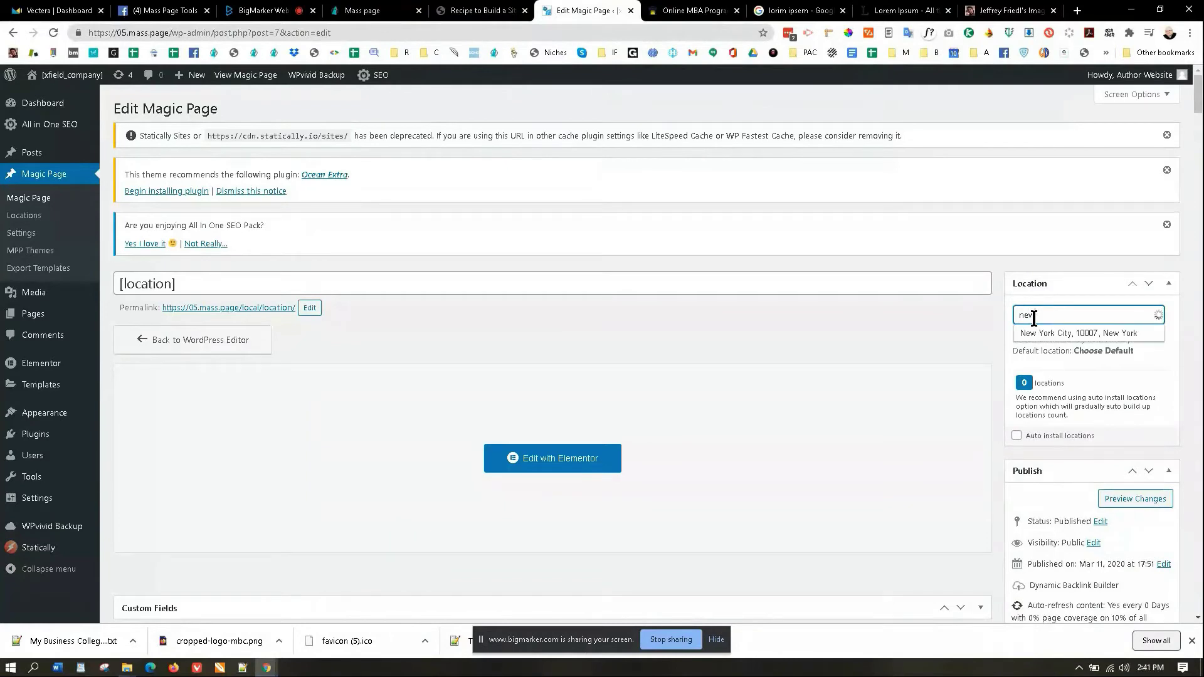
{"action": "left_click", "coordinate": [1045, 332]}
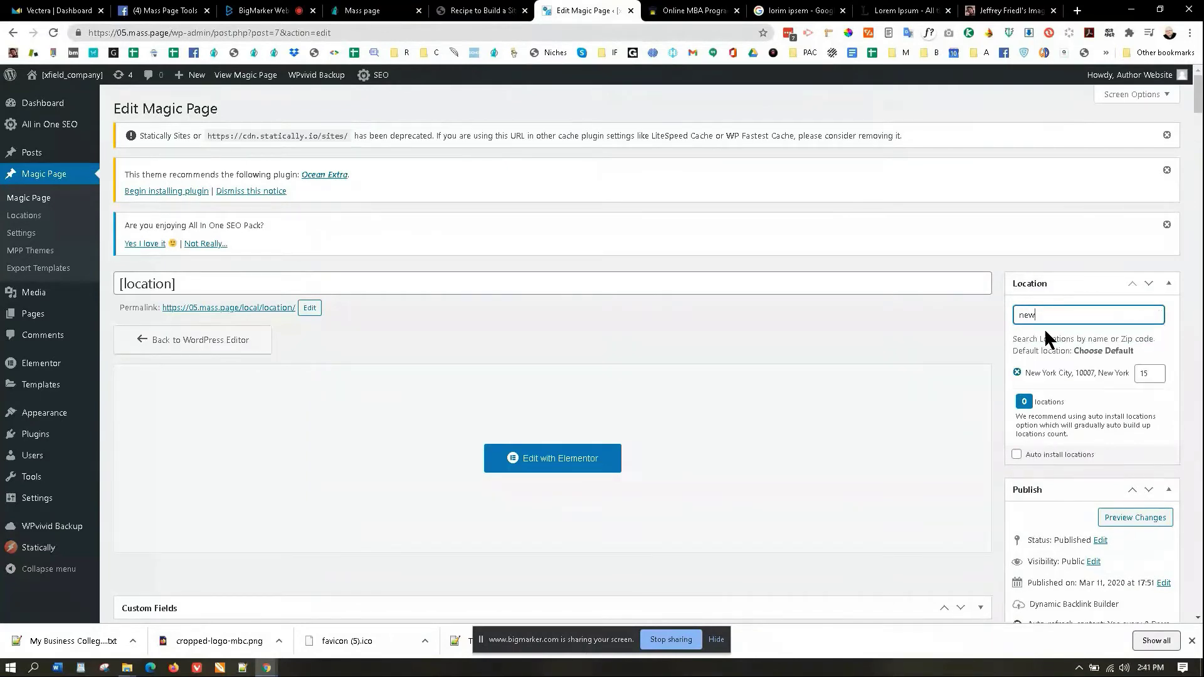
{"action": "left_click", "coordinate": [1148, 377]}
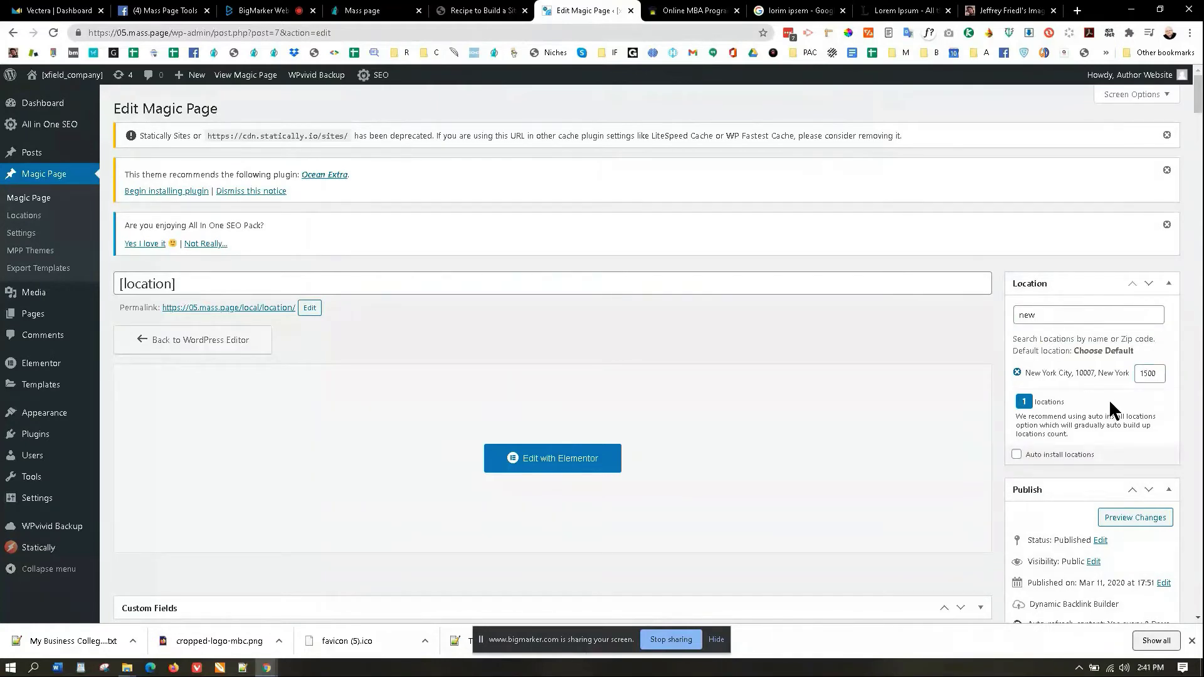
{"action": "scroll", "coordinate": [1108, 478], "scroll_direction": "down", "scroll_amount": 3}
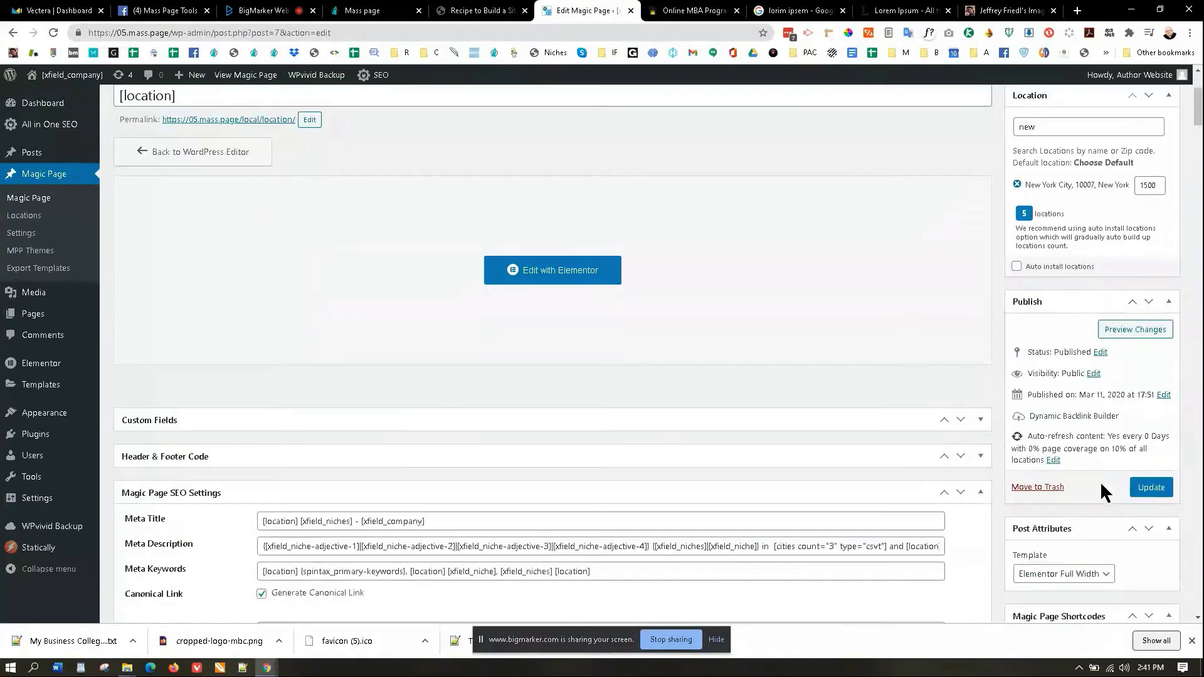
{"action": "left_click", "coordinate": [1142, 490]}
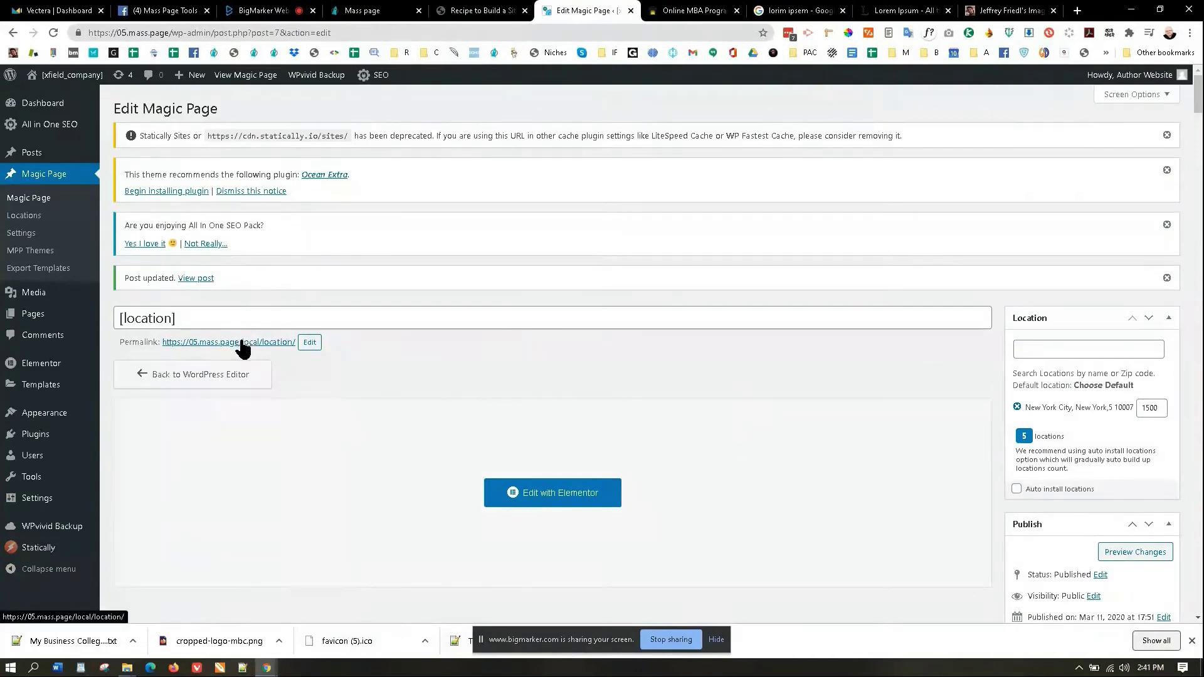
Step: Delete the Spintax cache in the Magic Page settings
{"action": "left_click", "coordinate": [30, 236]}
{"action": "scroll", "coordinate": [266, 518], "scroll_direction": "down", "scroll_amount": 1}
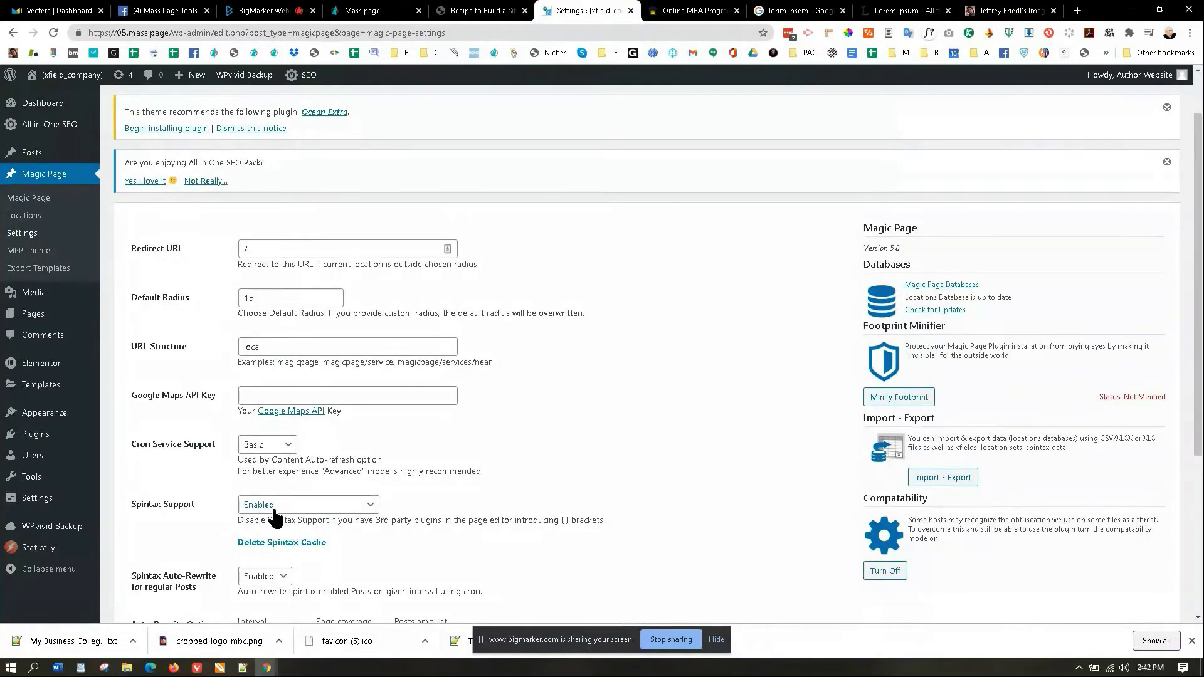
{"action": "left_click", "coordinate": [307, 545]}
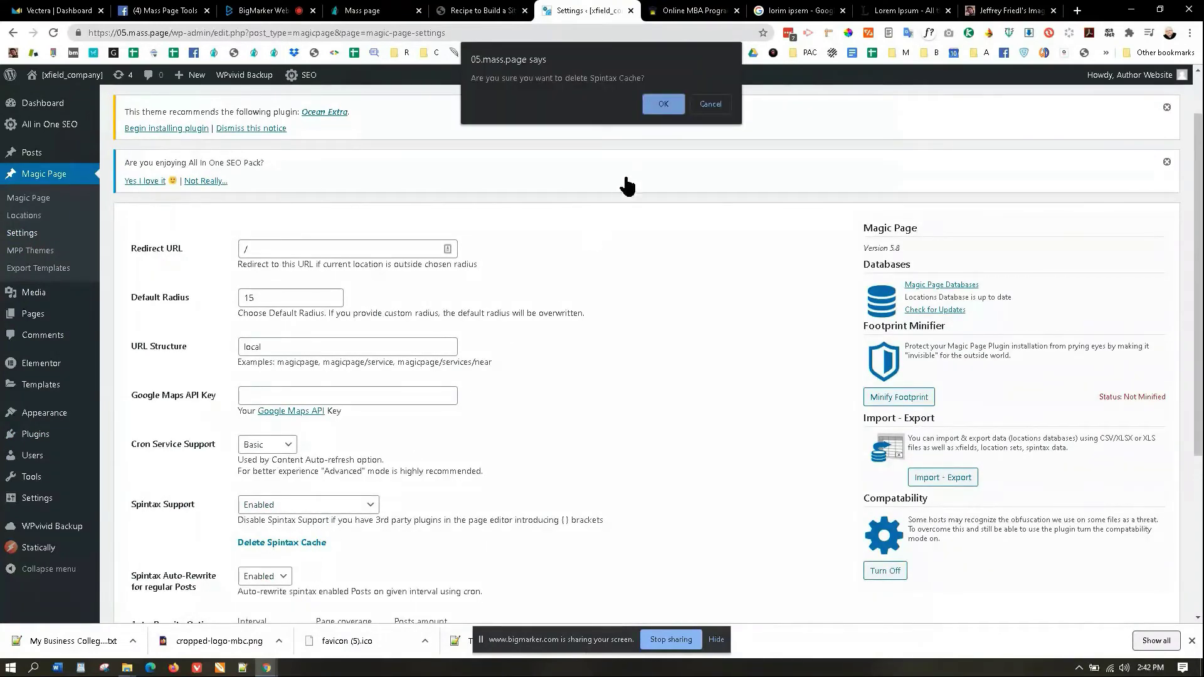
{"action": "left_click", "coordinate": [663, 104]}
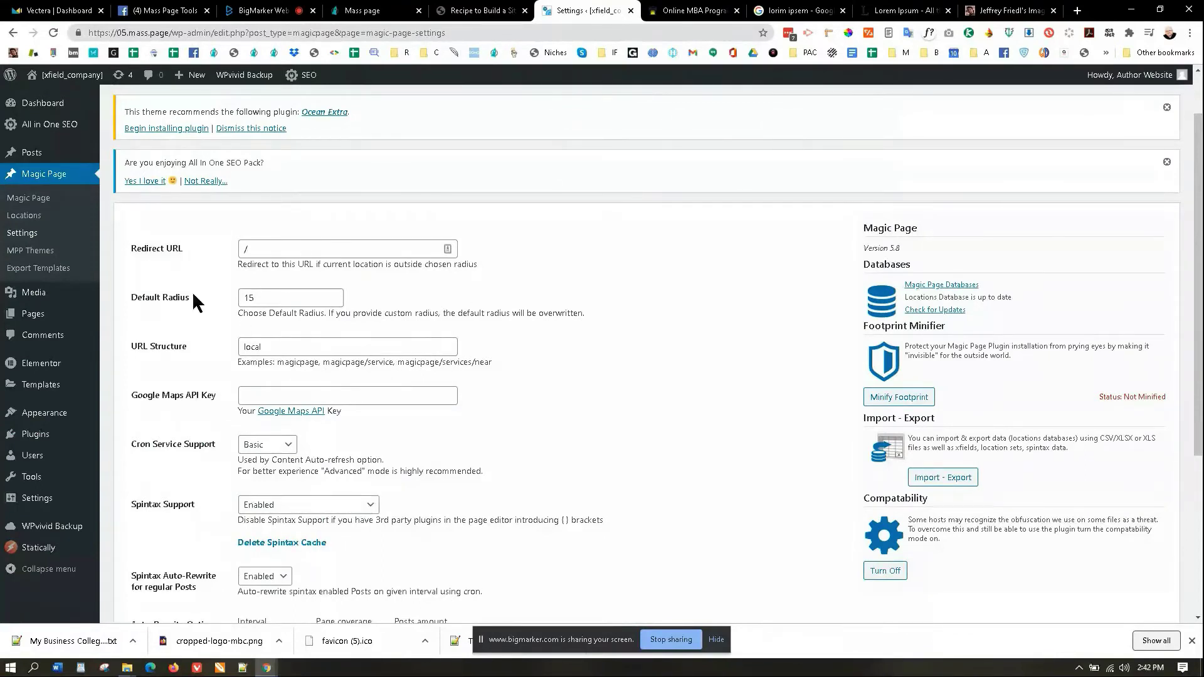
Step: Visit the site and check the content of the Home and About Us pages
{"action": "left_click", "coordinate": [79, 81]}
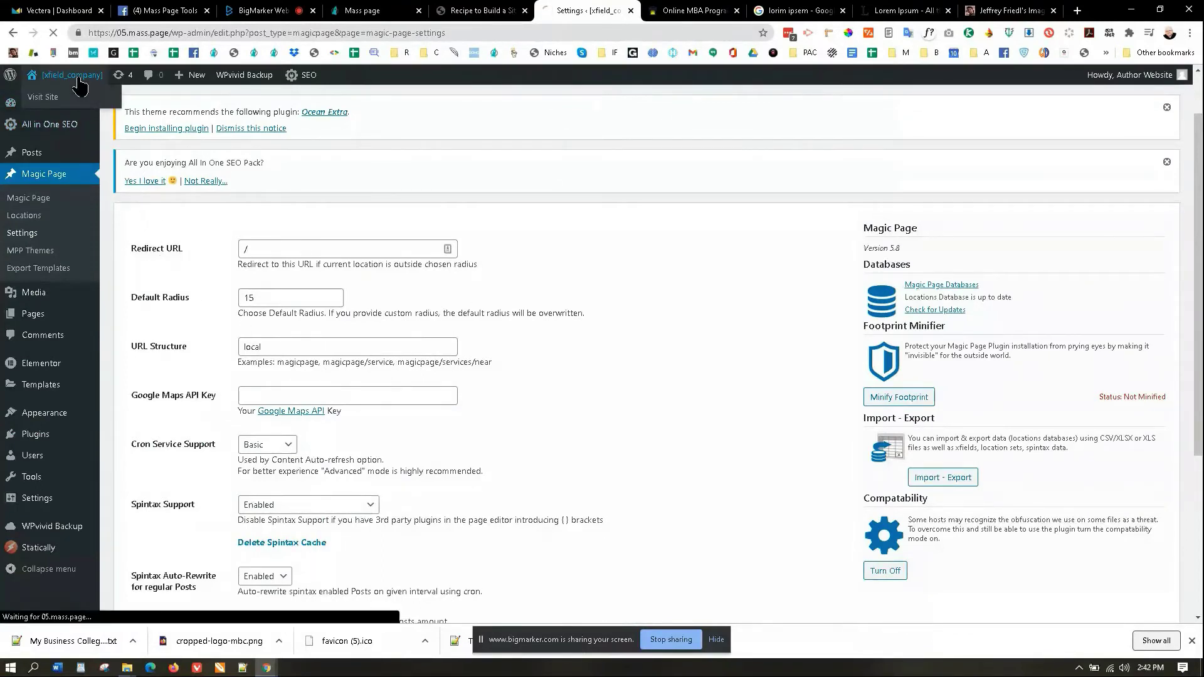
{"action": "scroll", "coordinate": [512, 301], "scroll_direction": "down", "scroll_amount": 3}
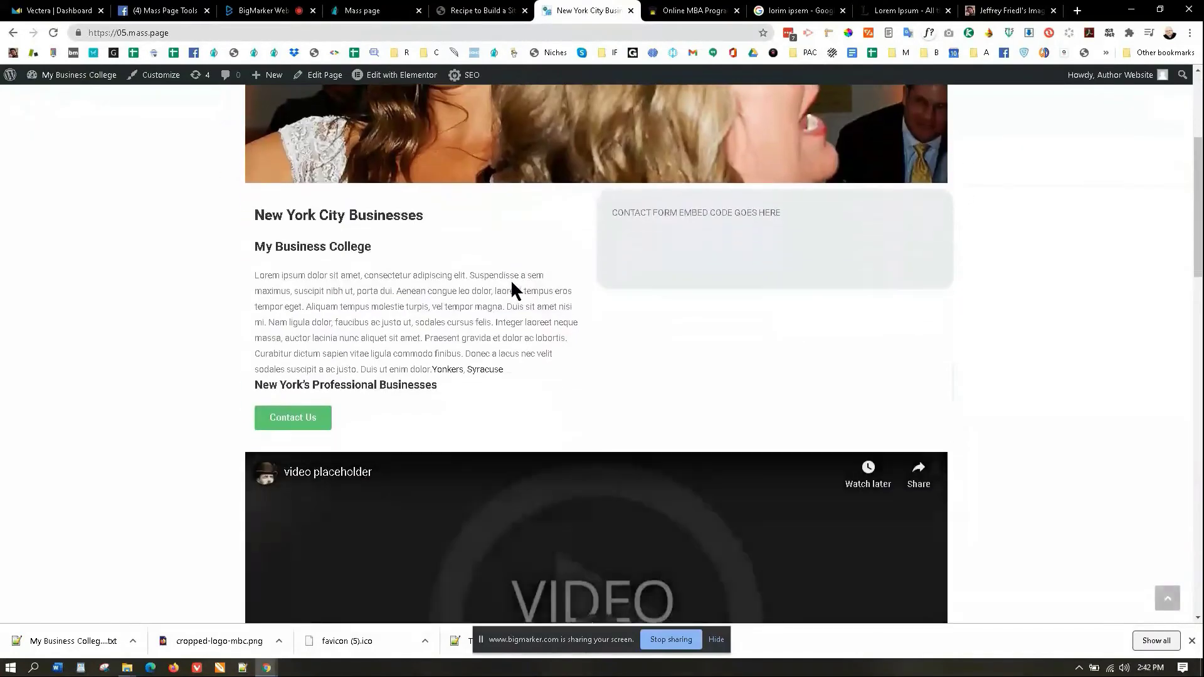
{"action": "scroll", "coordinate": [511, 287], "scroll_direction": "up", "scroll_amount": 3}
{"action": "left_click", "coordinate": [519, 231]}
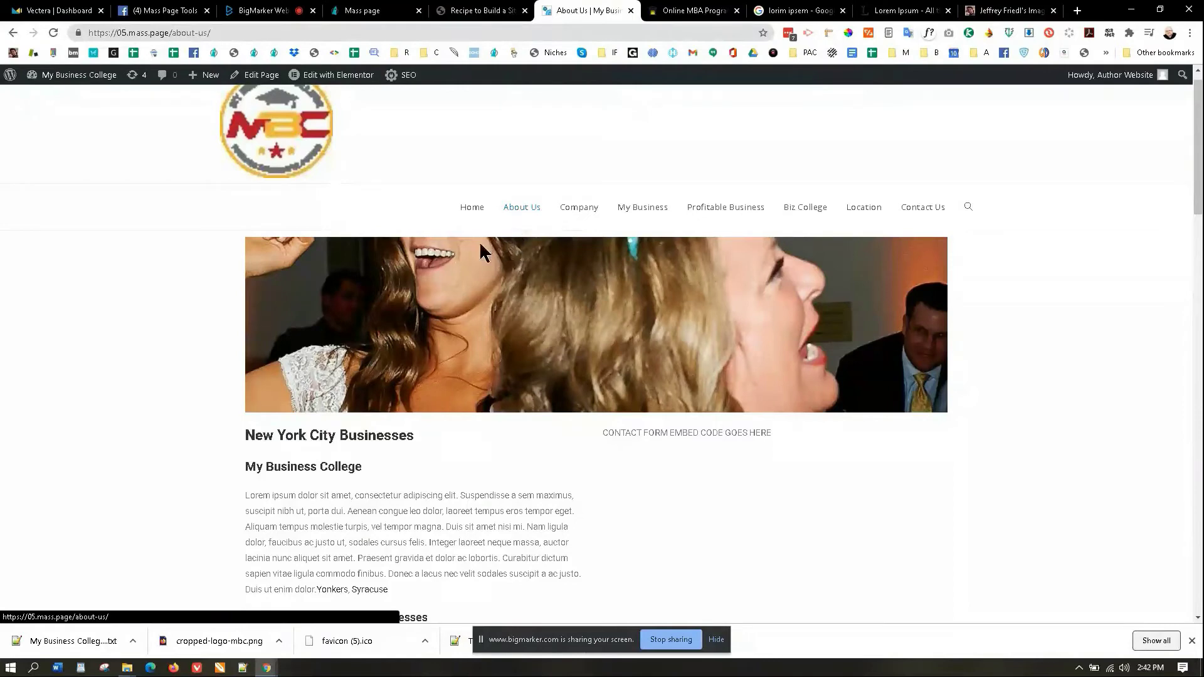
Step: Deactivate the Statically plugin and delete it from the installed plugins
{"action": "mouse_move", "coordinate": [77, 76]}
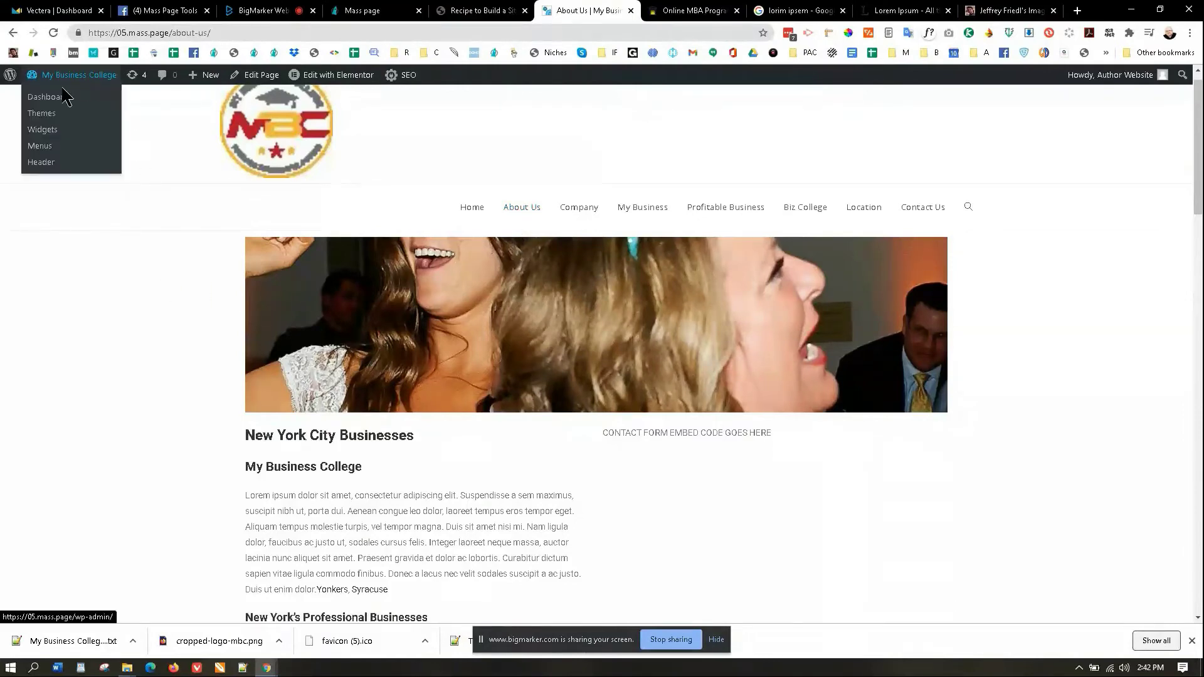
{"action": "left_click", "coordinate": [64, 97]}
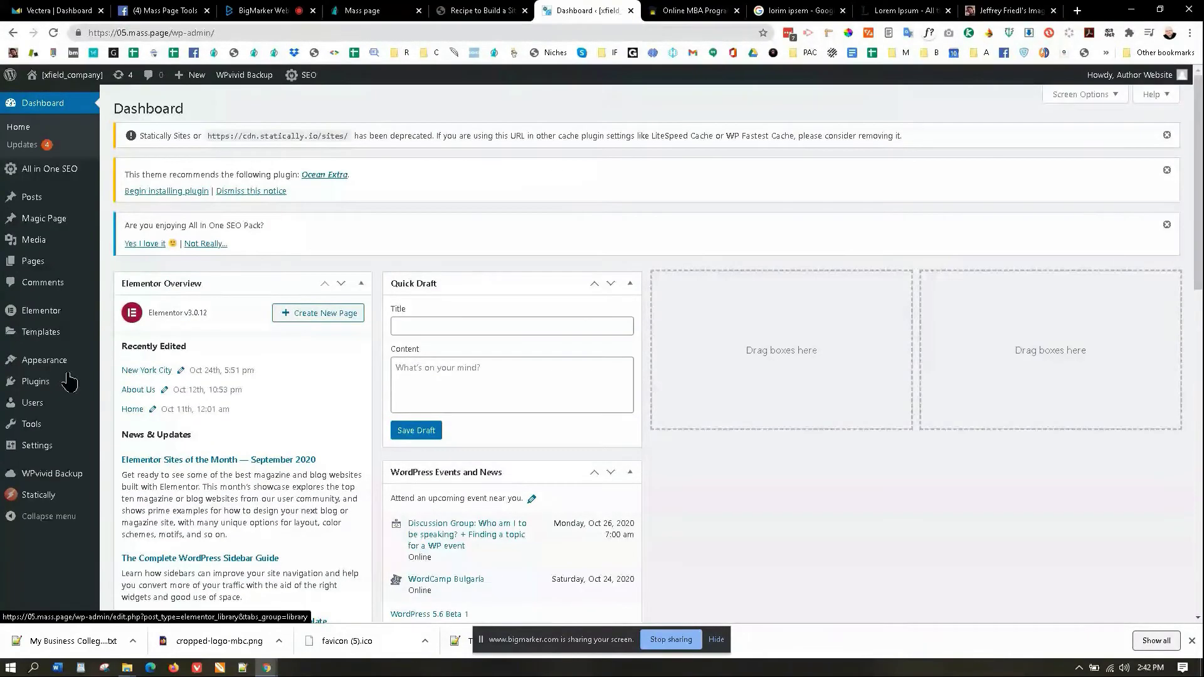
{"action": "left_click", "coordinate": [129, 389]}
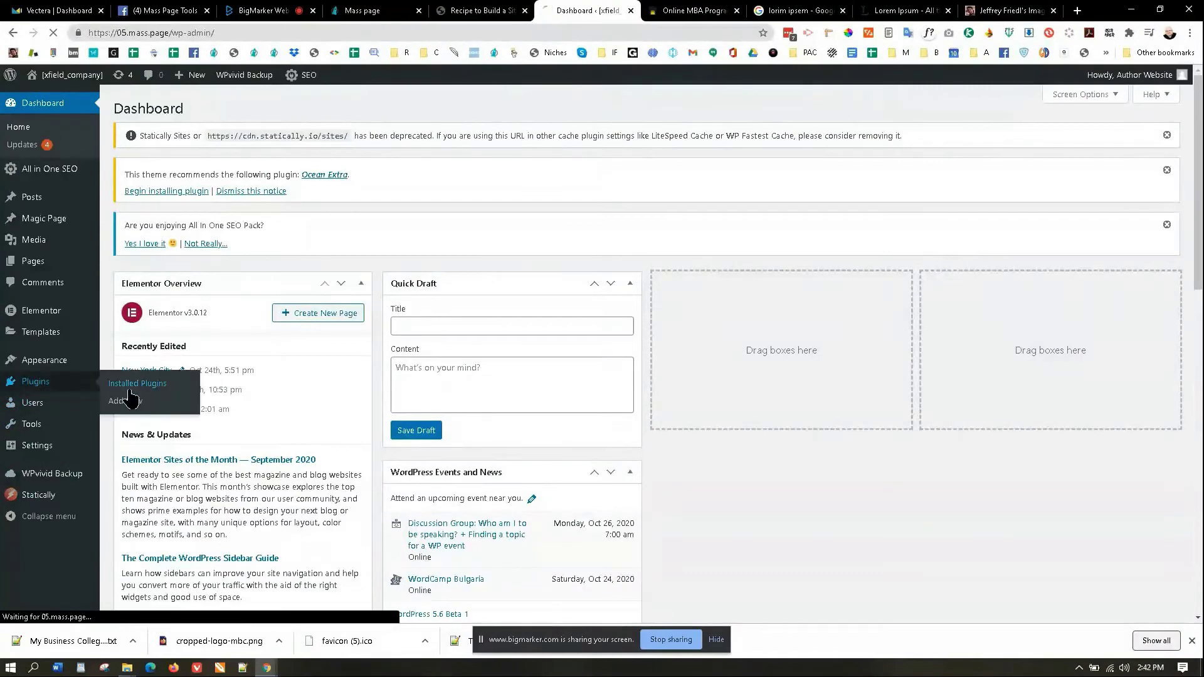
{"action": "scroll", "coordinate": [163, 408], "scroll_direction": "down", "scroll_amount": 2}
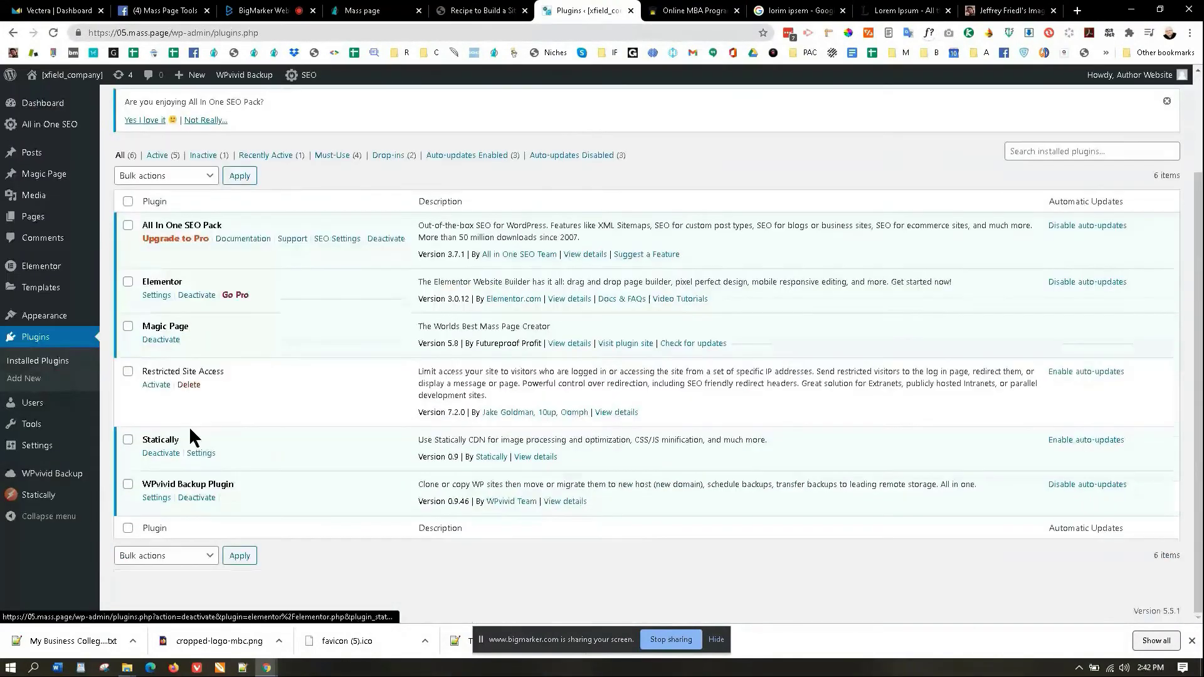
{"action": "left_click", "coordinate": [166, 453]}
{"action": "scroll", "coordinate": [229, 450], "scroll_direction": "down", "scroll_amount": 2}
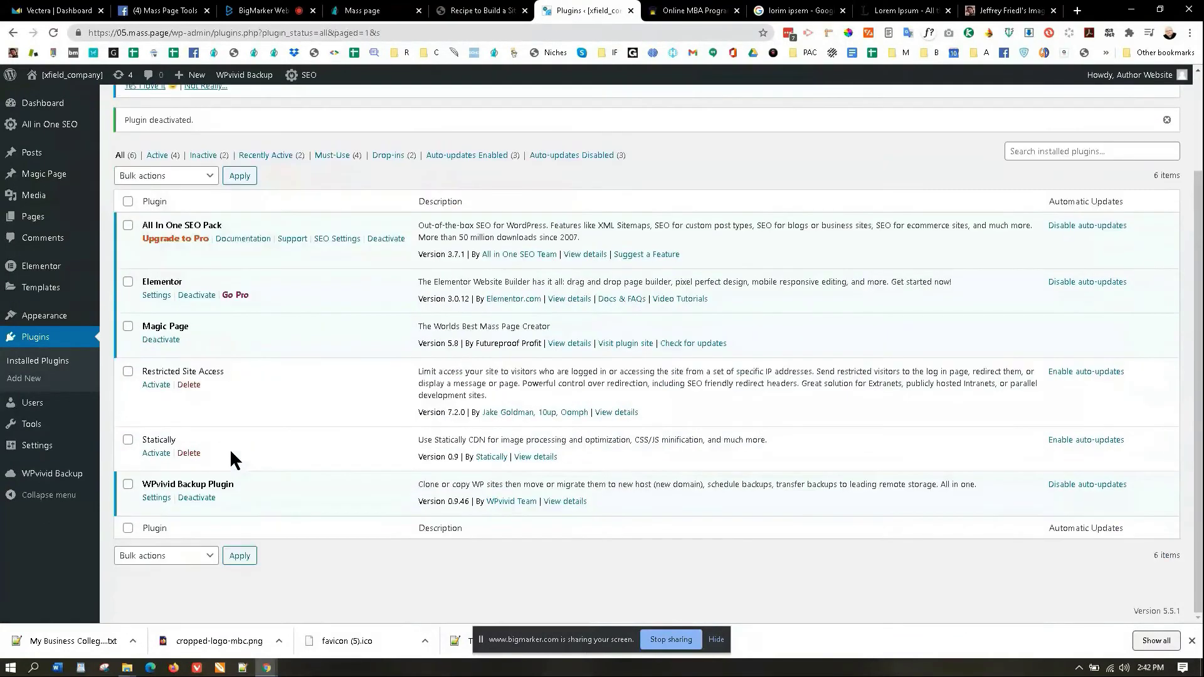
{"action": "left_click", "coordinate": [188, 453]}
{"action": "left_click", "coordinate": [660, 108]}
Step: Return to the live site and review the About Us page's text and image
{"action": "left_click", "coordinate": [56, 93]}
{"action": "left_click", "coordinate": [509, 233]}
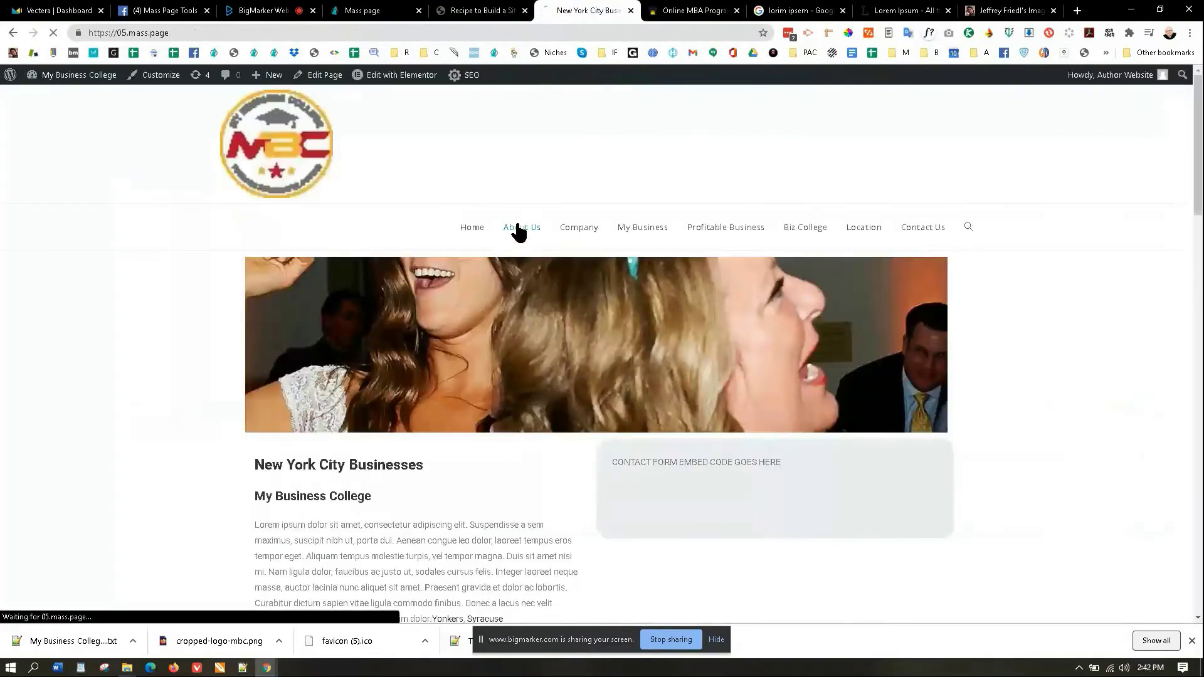
{"action": "scroll", "coordinate": [517, 380], "scroll_direction": "down", "scroll_amount": 6}
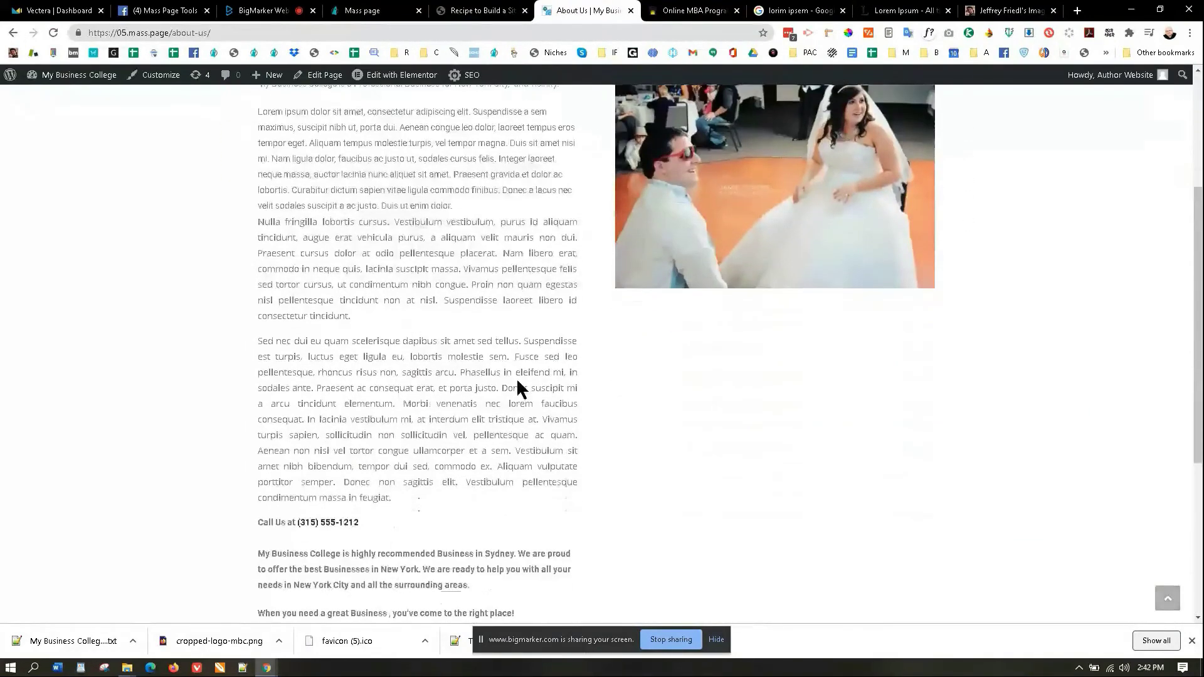
{"action": "scroll", "coordinate": [502, 392], "scroll_direction": "up", "scroll_amount": 4}
{"action": "scroll", "coordinate": [502, 392], "scroll_direction": "up", "scroll_amount": 3}
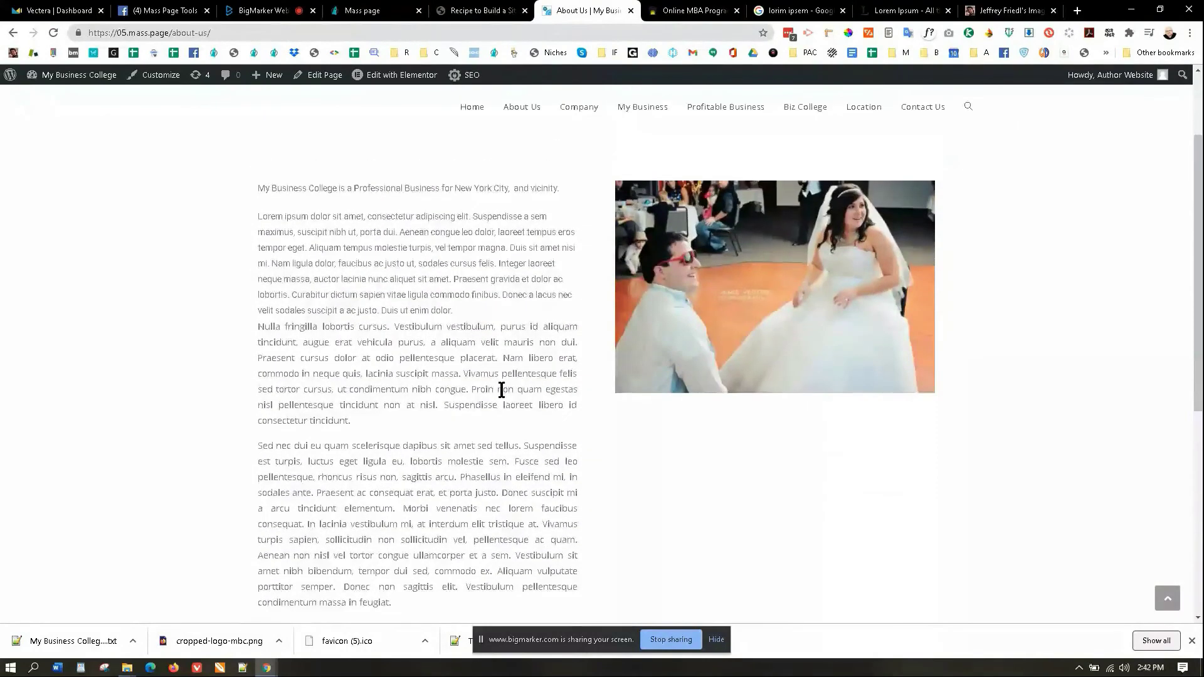
Step: Review the imported content on the Company, Profitable Business and Biz College service pages
{"action": "left_click", "coordinate": [581, 231]}
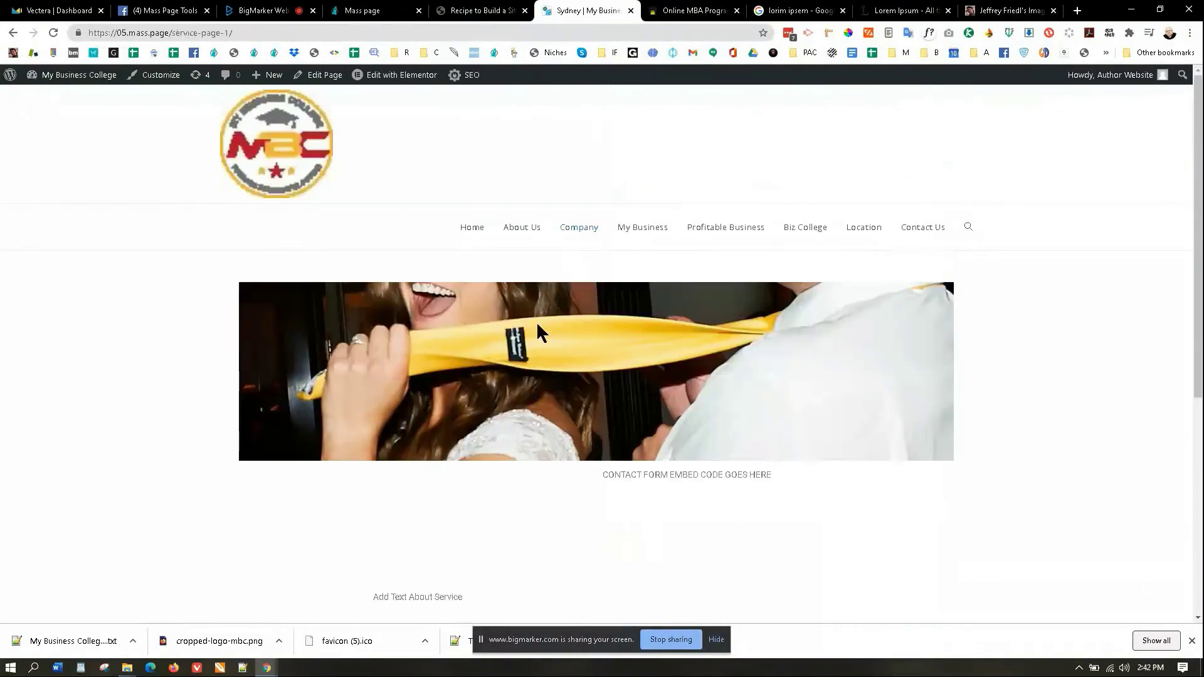
{"action": "scroll", "coordinate": [520, 348], "scroll_direction": "down", "scroll_amount": 4}
{"action": "scroll", "coordinate": [493, 408], "scroll_direction": "down", "scroll_amount": 1}
{"action": "scroll", "coordinate": [492, 408], "scroll_direction": "up", "scroll_amount": 5}
{"action": "left_click", "coordinate": [710, 231]}
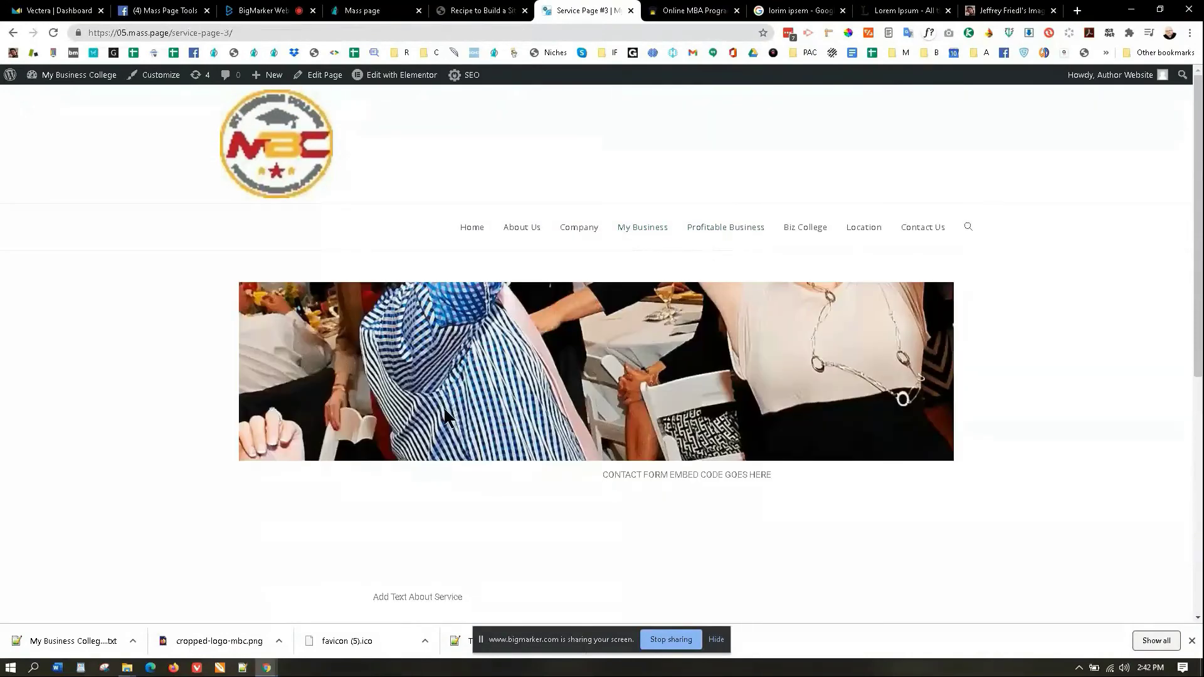
{"action": "scroll", "coordinate": [447, 415], "scroll_direction": "down", "scroll_amount": 6}
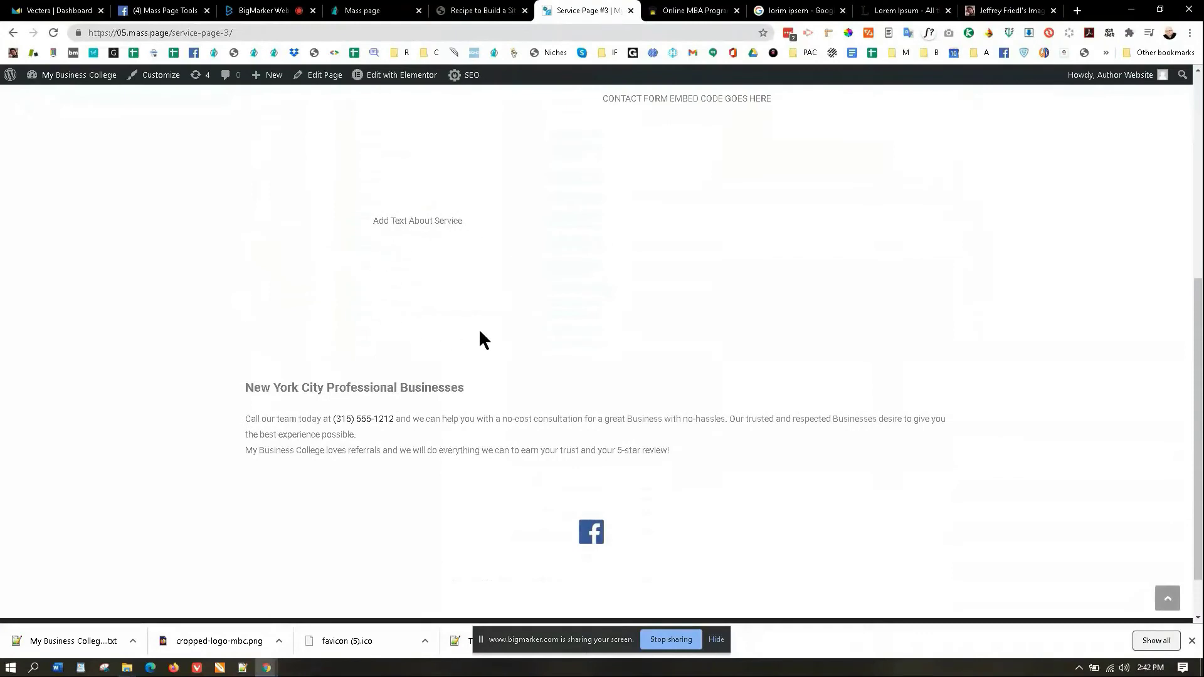
{"action": "scroll", "coordinate": [480, 341], "scroll_direction": "up", "scroll_amount": 6}
{"action": "left_click", "coordinate": [795, 229]}
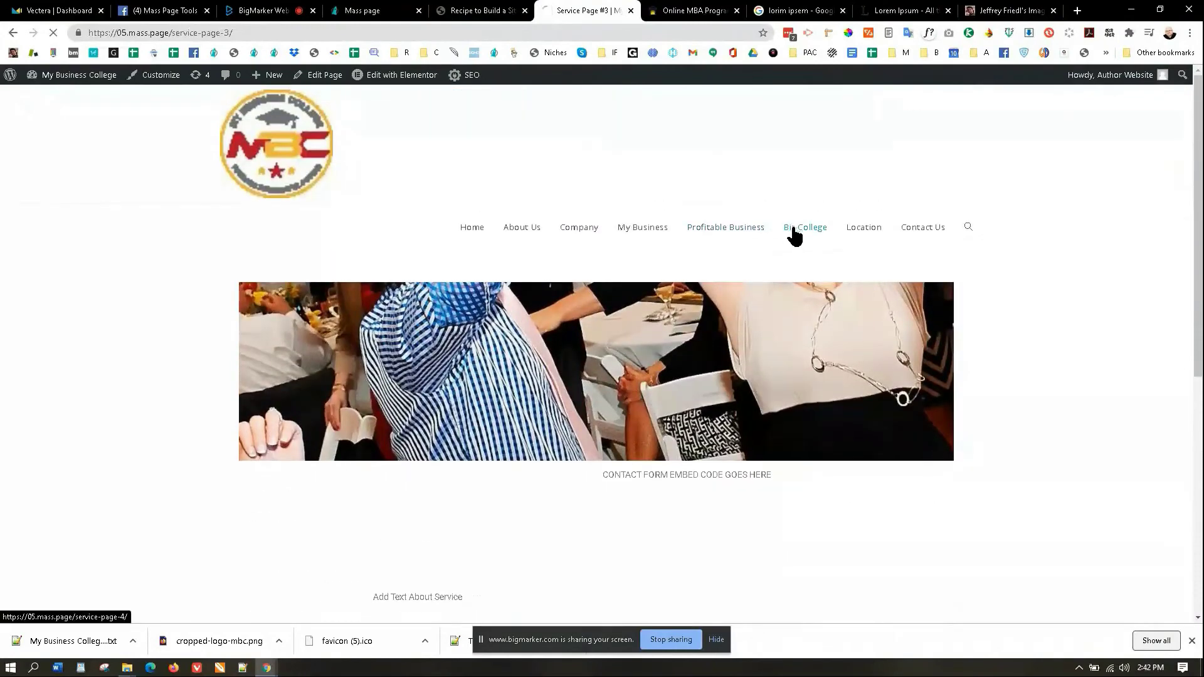
{"action": "scroll", "coordinate": [385, 393], "scroll_direction": "down", "scroll_amount": 5}
{"action": "scroll", "coordinate": [376, 282], "scroll_direction": "up", "scroll_amount": 6}
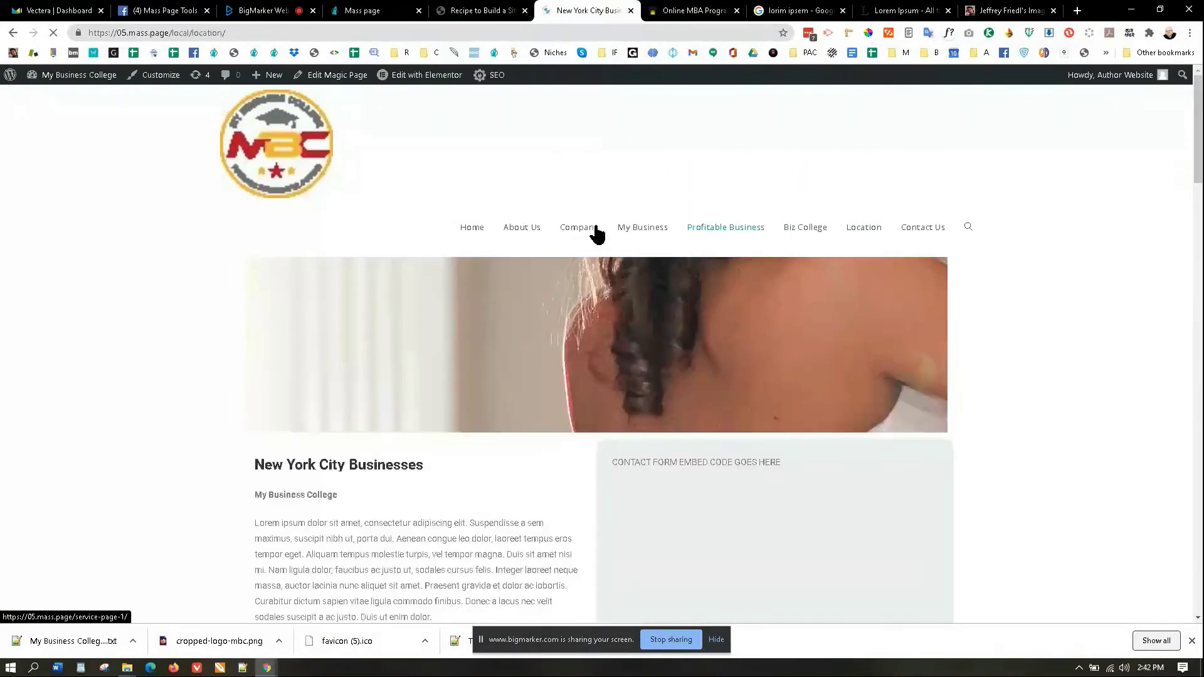
Step: Examine the Location page from its banner down to the nearby-city links above the video
{"action": "scroll", "coordinate": [621, 308], "scroll_direction": "down", "scroll_amount": 3}
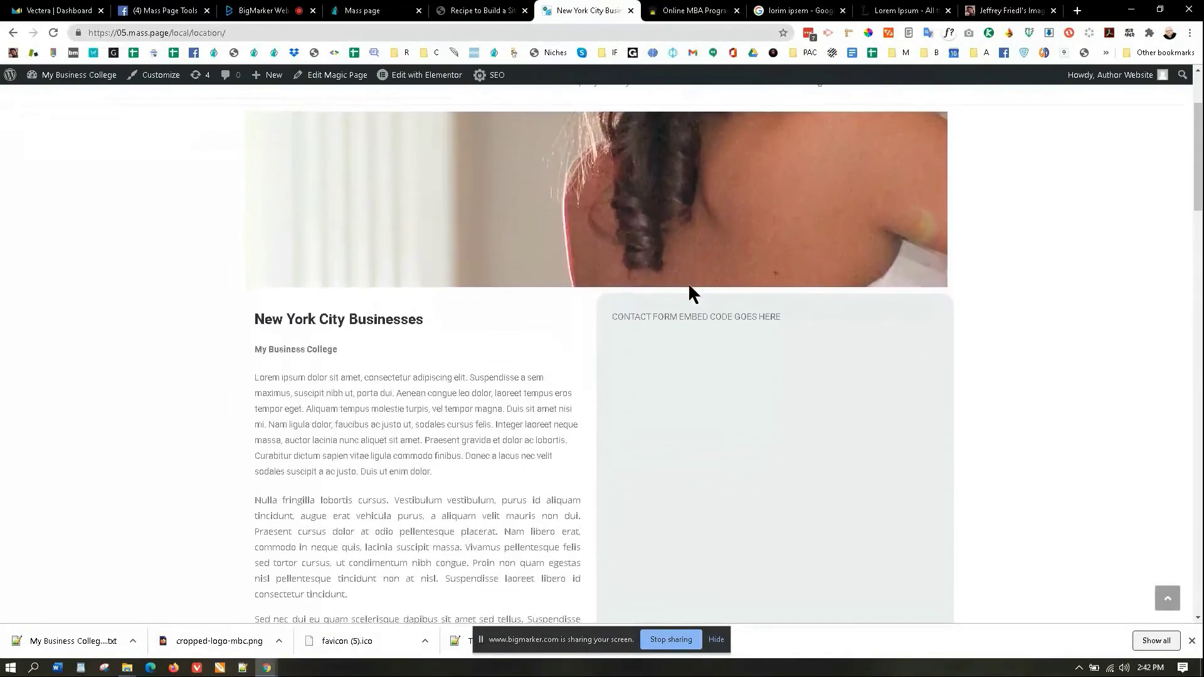
{"action": "scroll", "coordinate": [677, 299], "scroll_direction": "down", "scroll_amount": 6}
{"action": "scroll", "coordinate": [501, 320], "scroll_direction": "down", "scroll_amount": 2}
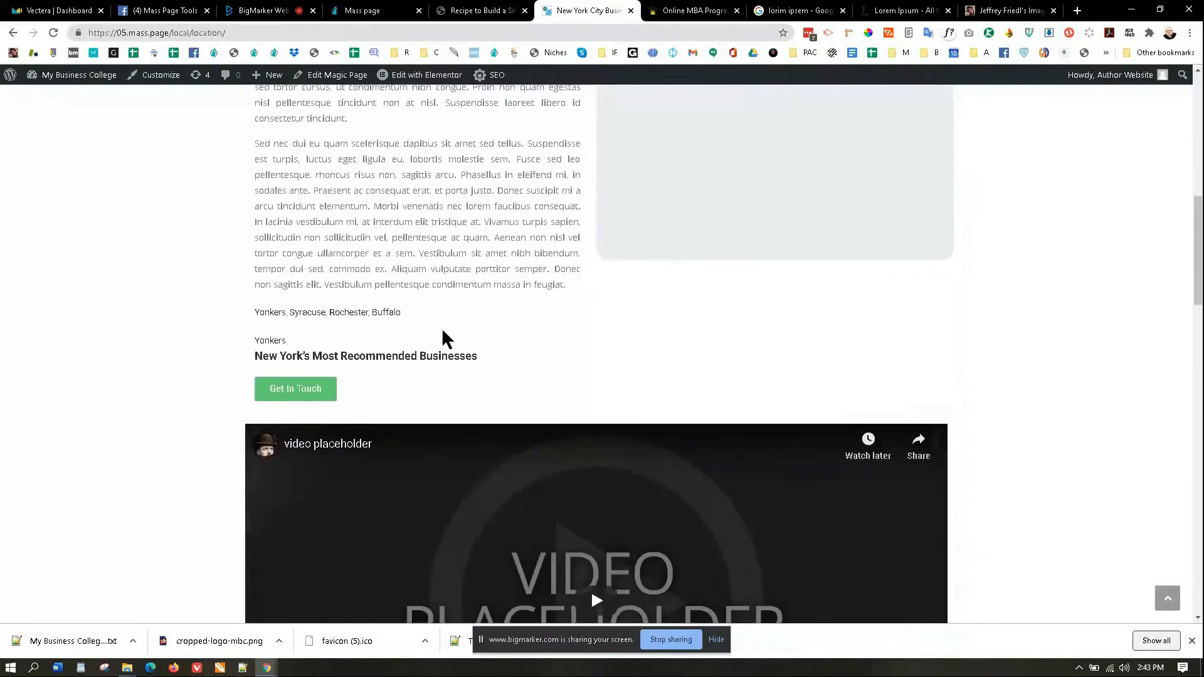
Step: Visit the Rochester location page and examine its text, video, benefits, images and client testimonials
{"action": "left_click", "coordinate": [361, 306]}
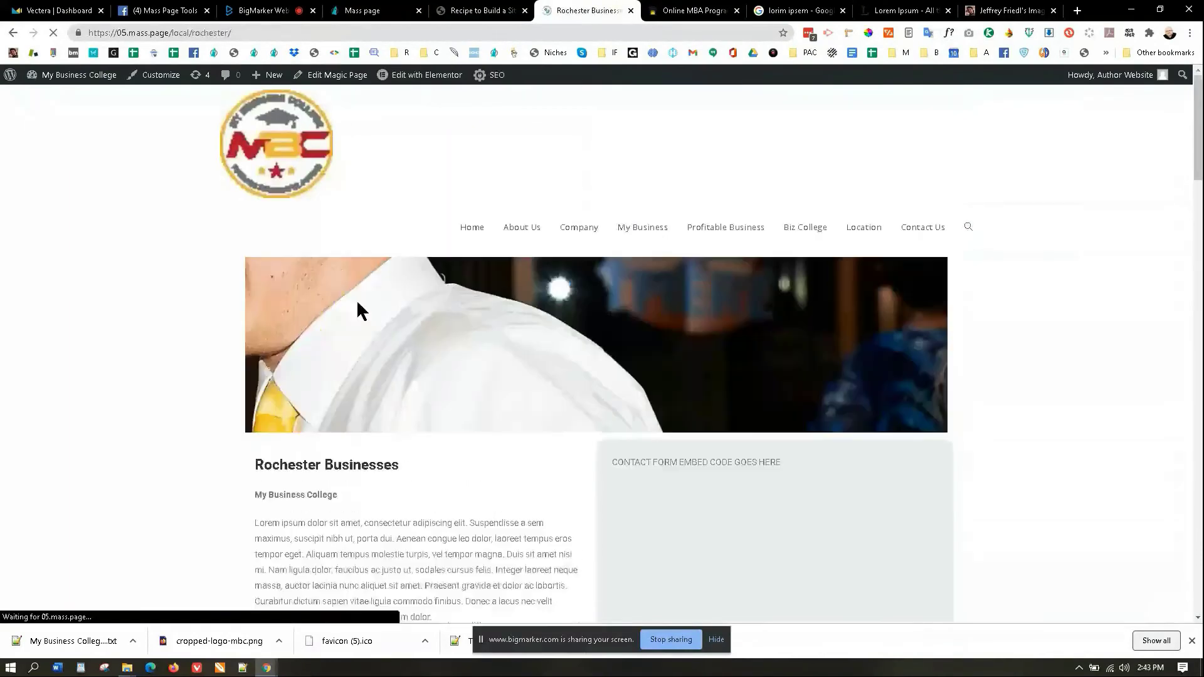
{"action": "scroll", "coordinate": [355, 326], "scroll_direction": "down", "scroll_amount": 4}
{"action": "scroll", "coordinate": [311, 310], "scroll_direction": "down", "scroll_amount": 5}
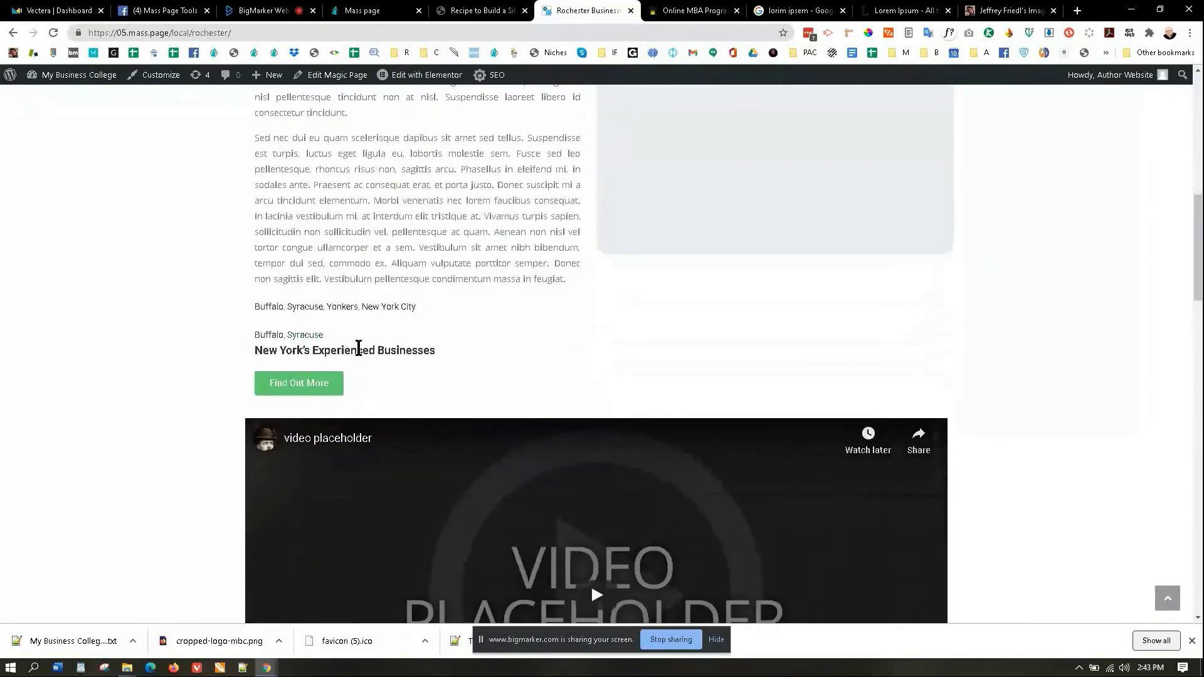
{"action": "scroll", "coordinate": [367, 292], "scroll_direction": "down", "scroll_amount": 8}
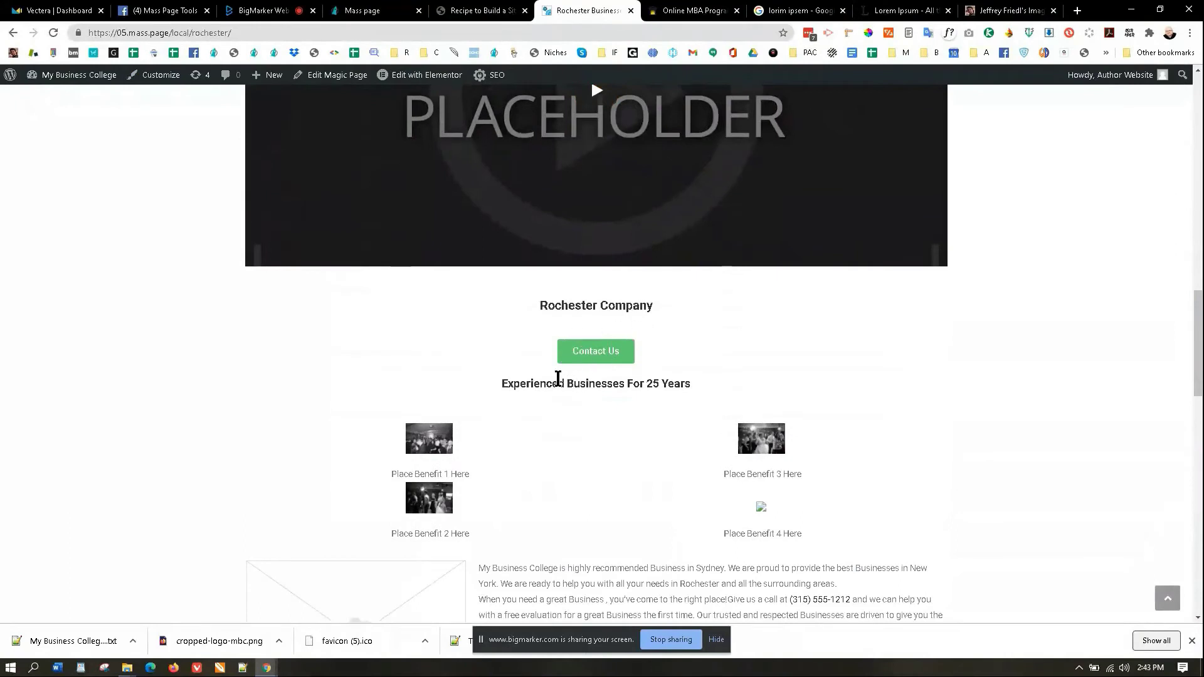
{"action": "scroll", "coordinate": [667, 402], "scroll_direction": "down", "scroll_amount": 5}
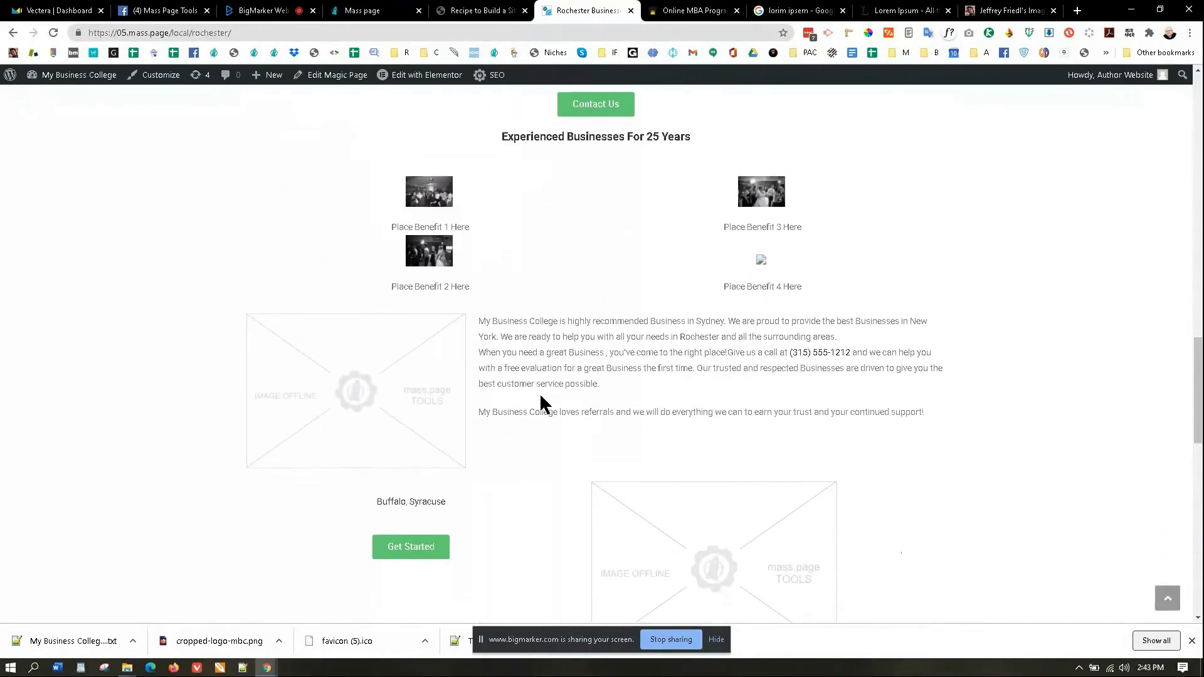
{"action": "scroll", "coordinate": [451, 383], "scroll_direction": "down", "scroll_amount": 2}
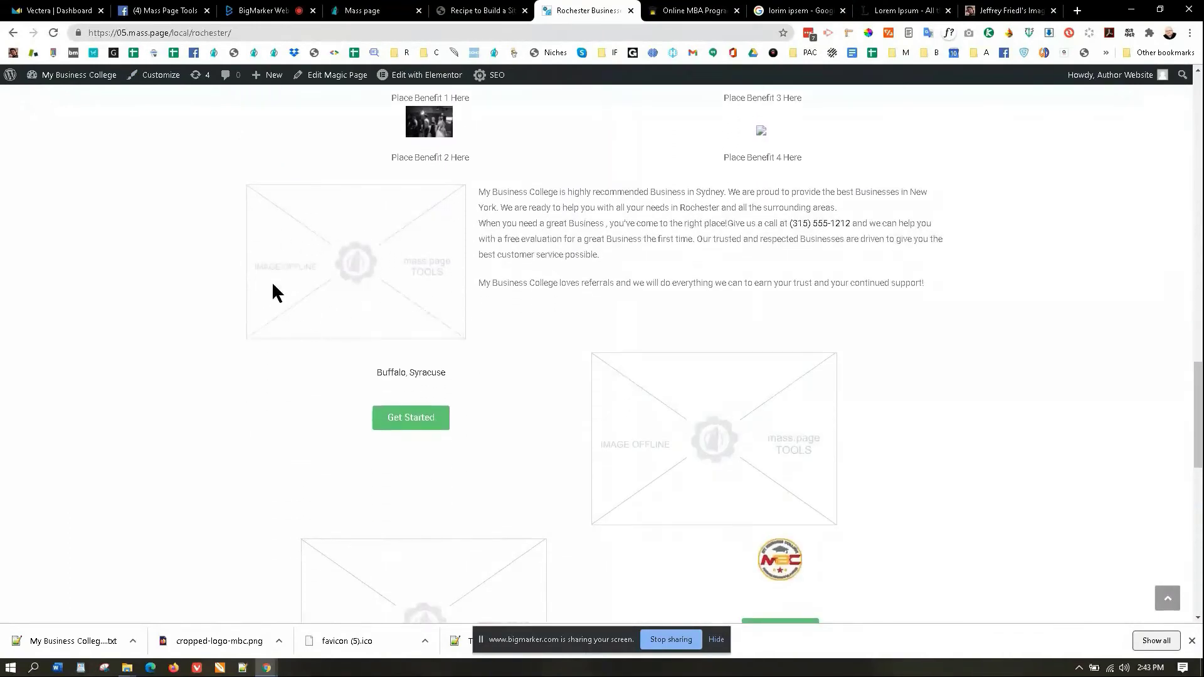
{"action": "scroll", "coordinate": [688, 433], "scroll_direction": "down", "scroll_amount": 7}
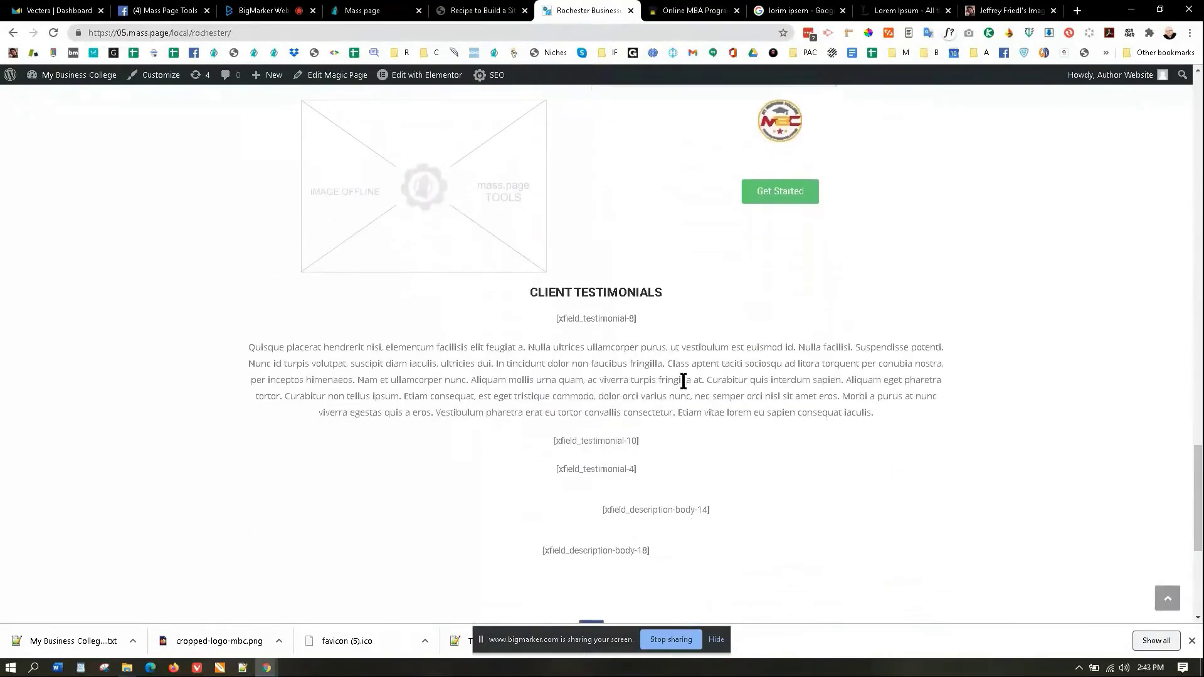
Step: Check the Rochester page's contact details below the testimonials and return to its banner
{"action": "scroll", "coordinate": [634, 395], "scroll_direction": "down", "scroll_amount": 5}
{"action": "scroll", "coordinate": [584, 383], "scroll_direction": "up", "scroll_amount": 20}
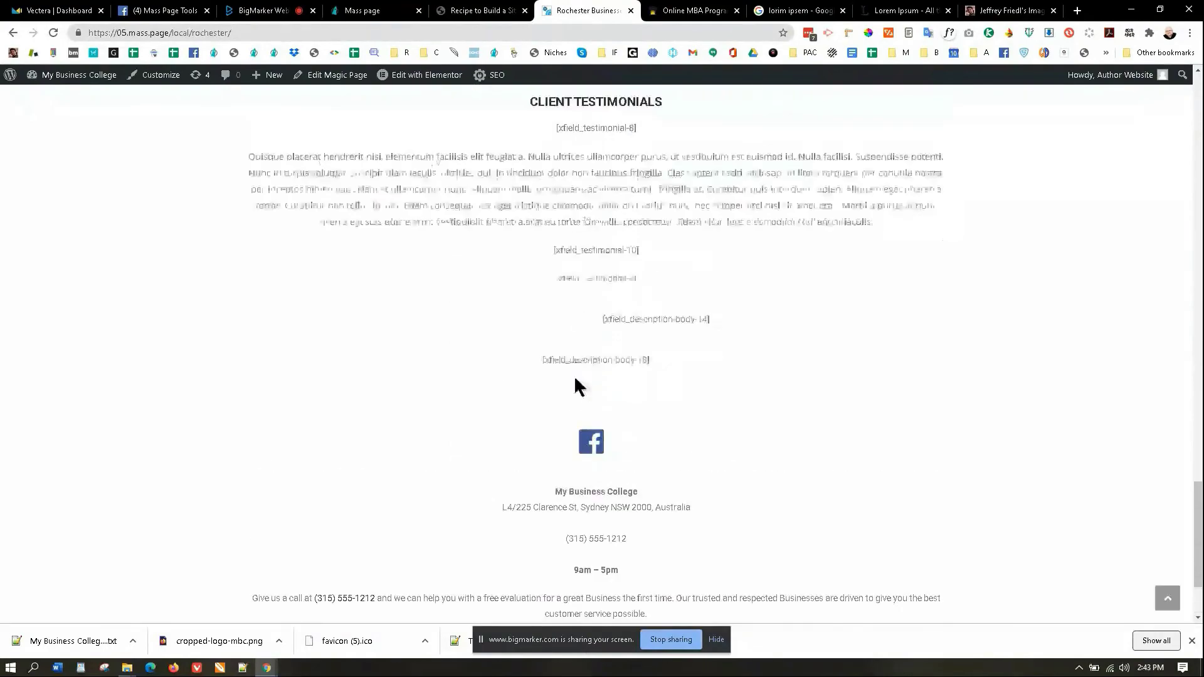
{"action": "scroll", "coordinate": [472, 255], "scroll_direction": "up", "scroll_amount": 10}
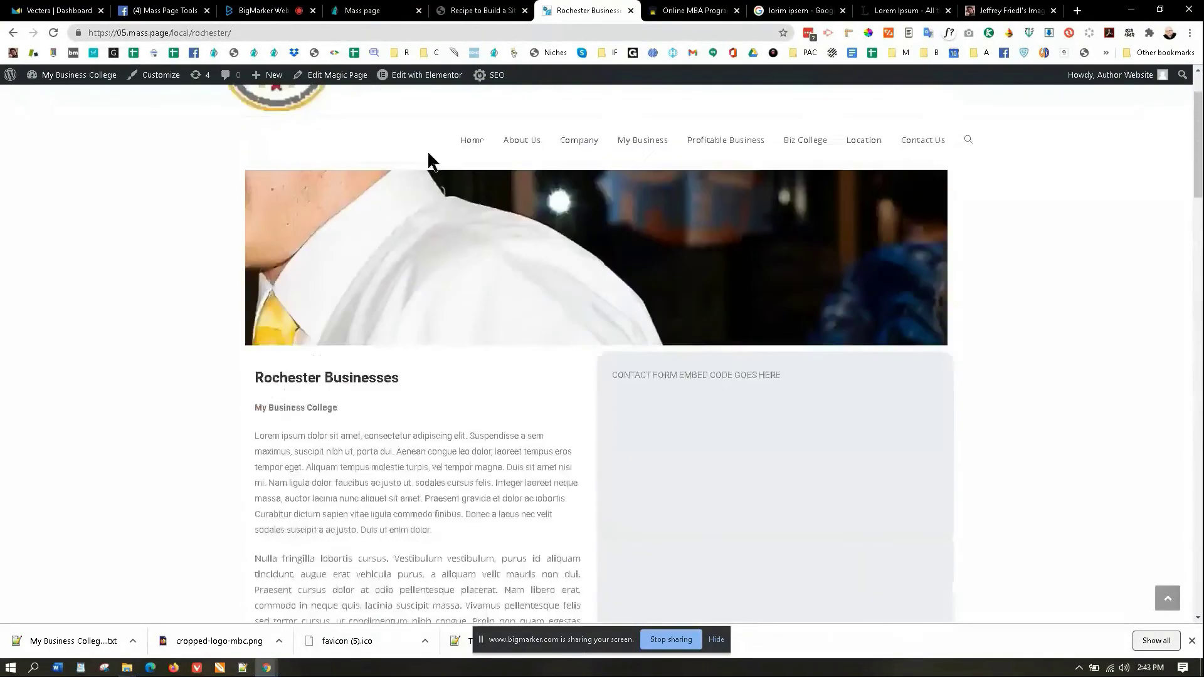
Step: Switch to mass.page and open the newest My Business College entry from the saved codes for editing
{"action": "left_click", "coordinate": [364, 11]}
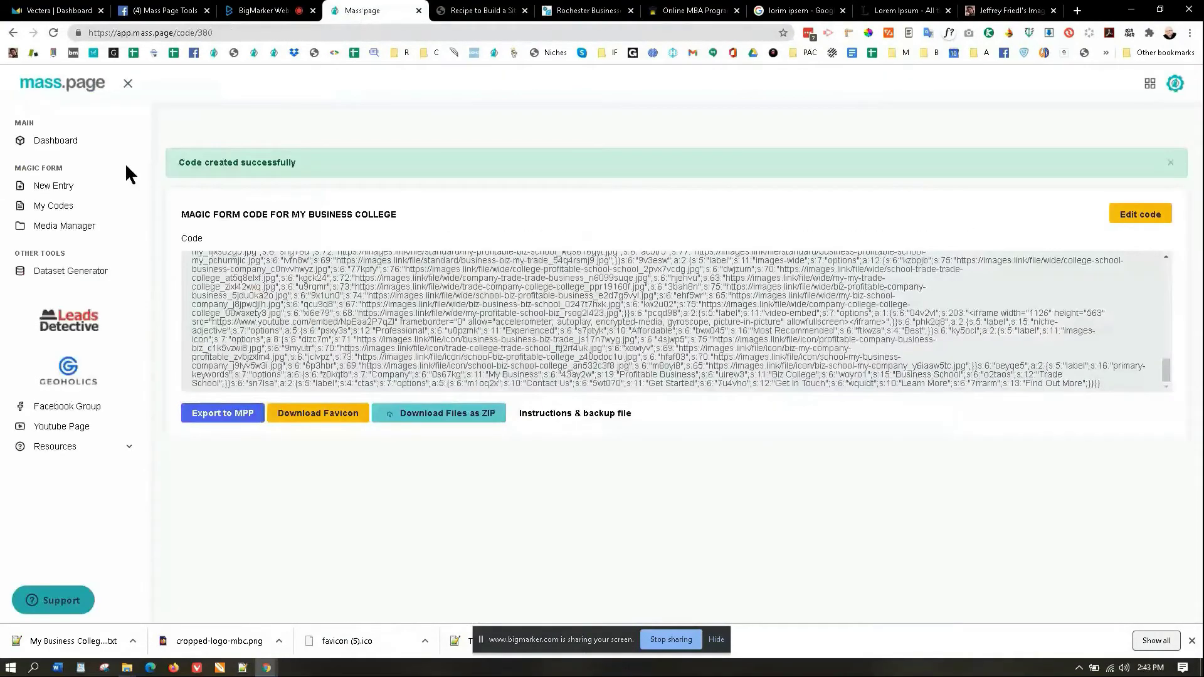
{"action": "left_click", "coordinate": [56, 185]}
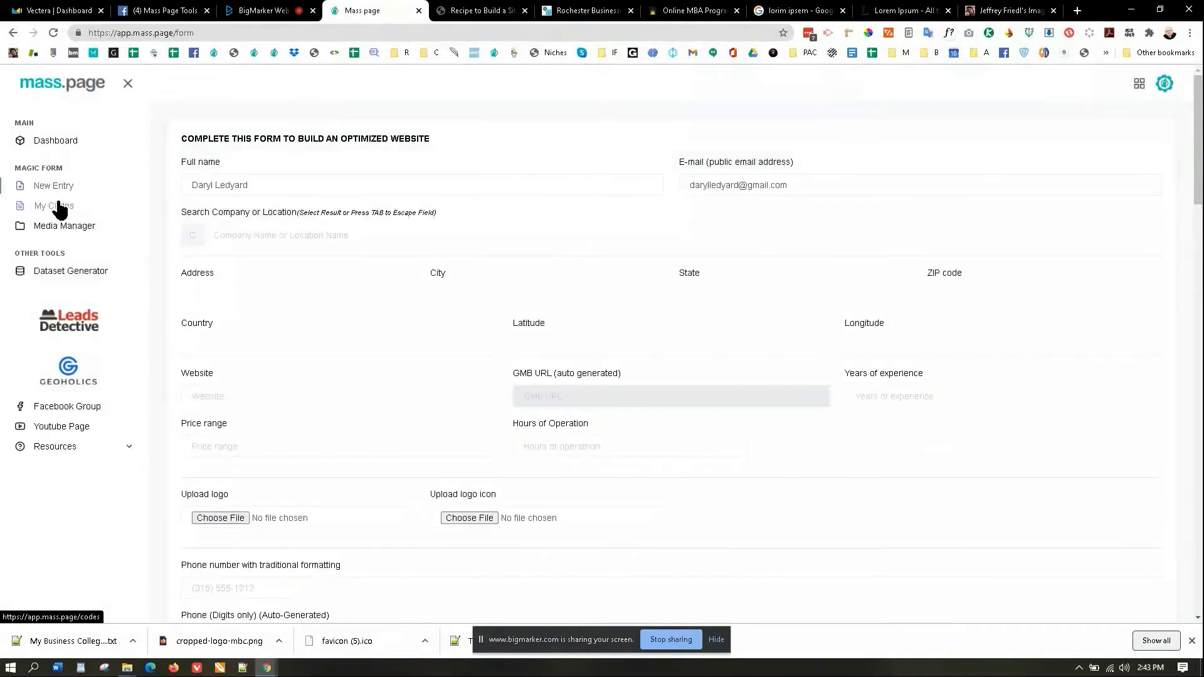
{"action": "left_click", "coordinate": [48, 182]}
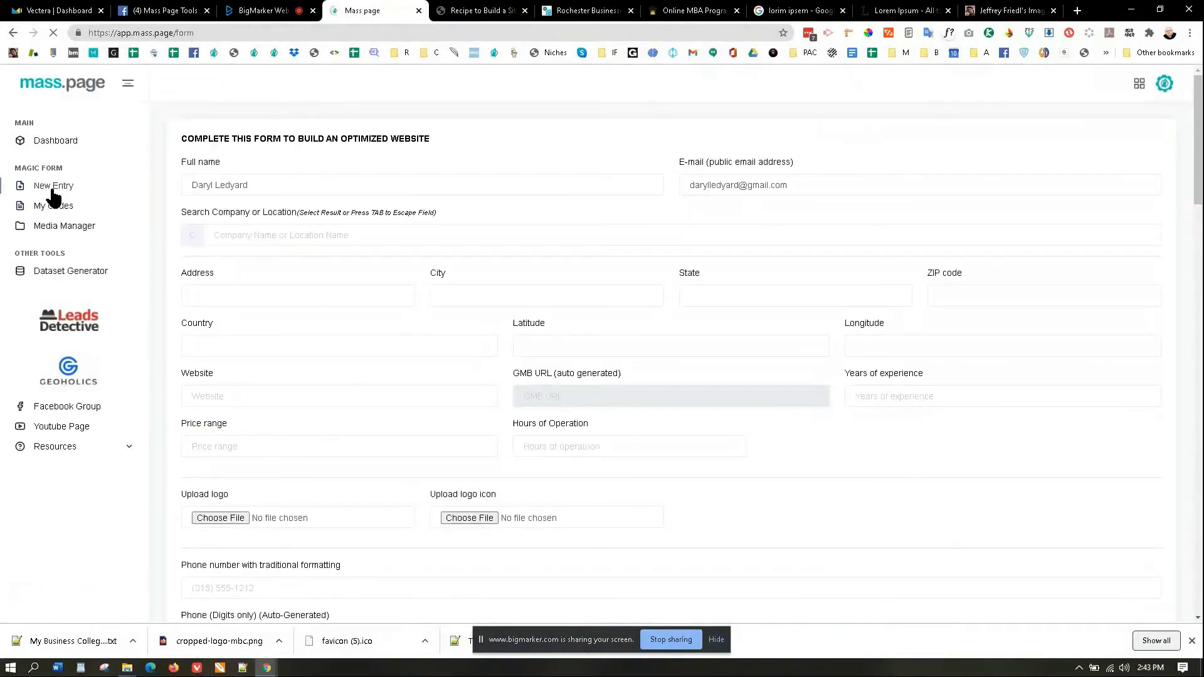
{"action": "left_click", "coordinate": [51, 206]}
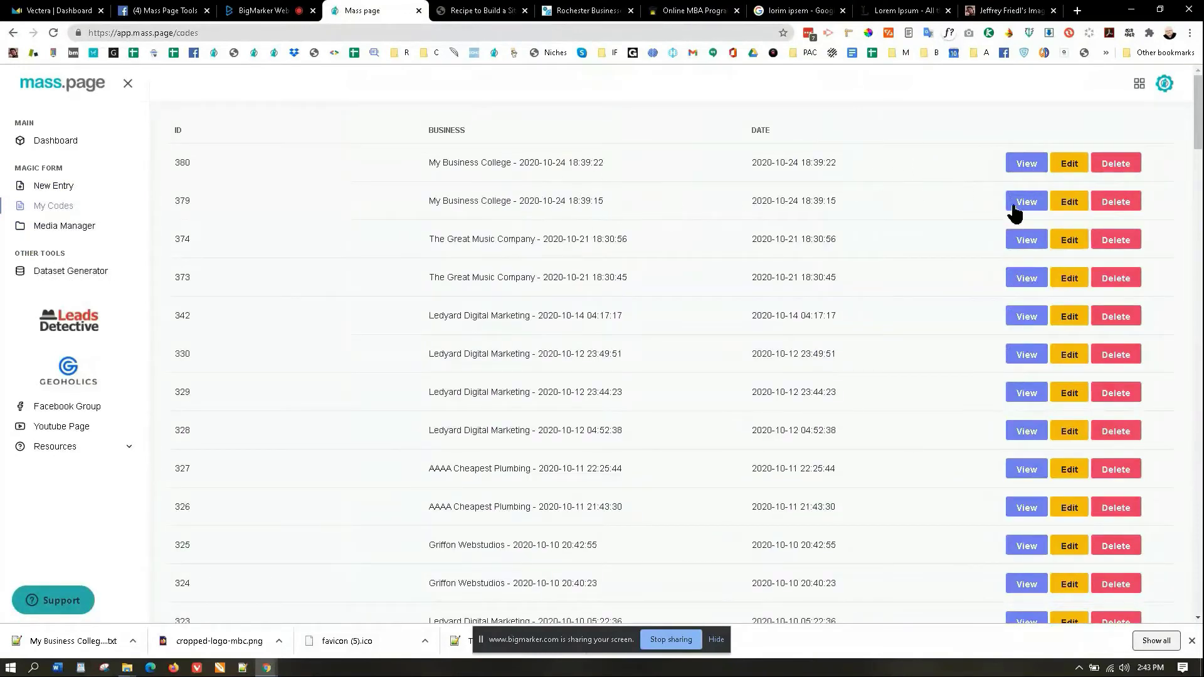
{"action": "left_click", "coordinate": [1069, 164]}
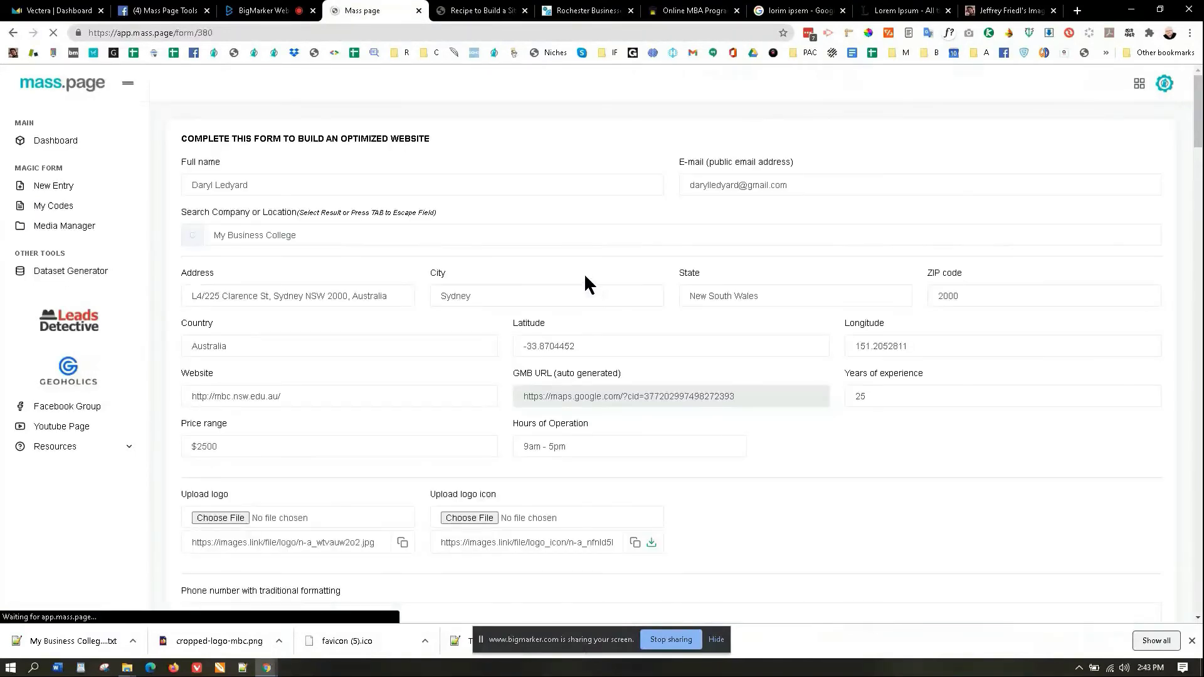
Step: Review the saved form's hosted image URLs, description bodies, embed form, benefits, summary and primary keywords
{"action": "scroll", "coordinate": [360, 344], "scroll_direction": "down", "scroll_amount": 5}
{"action": "scroll", "coordinate": [359, 343], "scroll_direction": "down", "scroll_amount": 20}
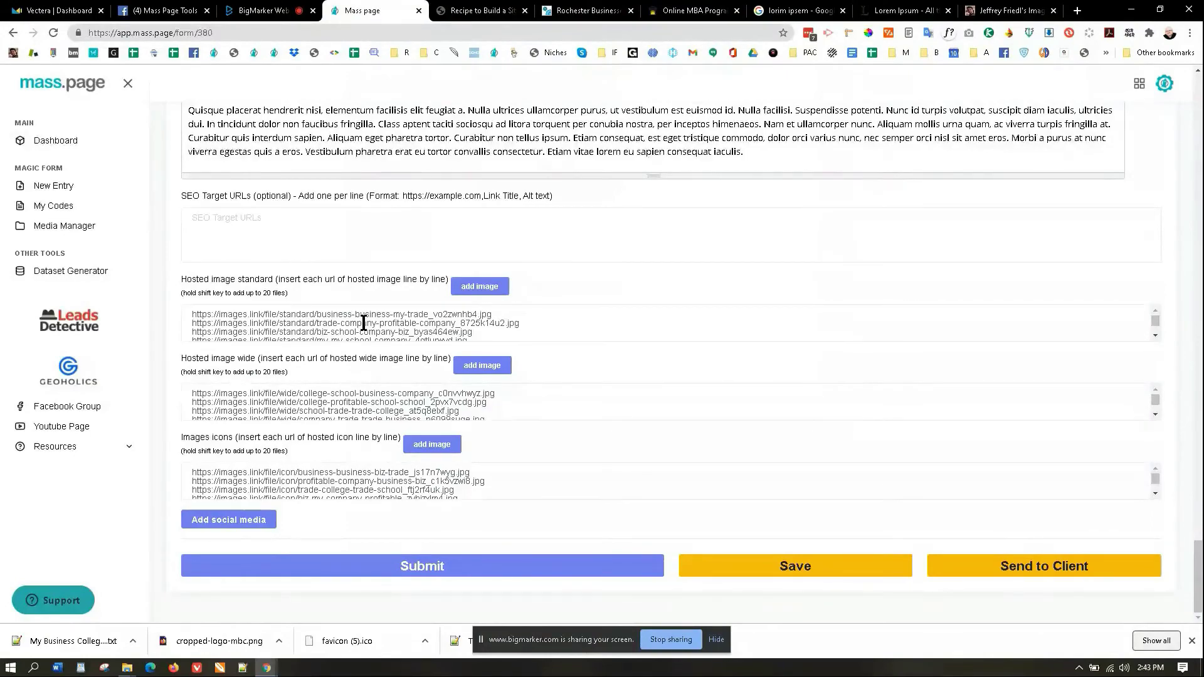
{"action": "scroll", "coordinate": [359, 323], "scroll_direction": "up", "scroll_amount": 20}
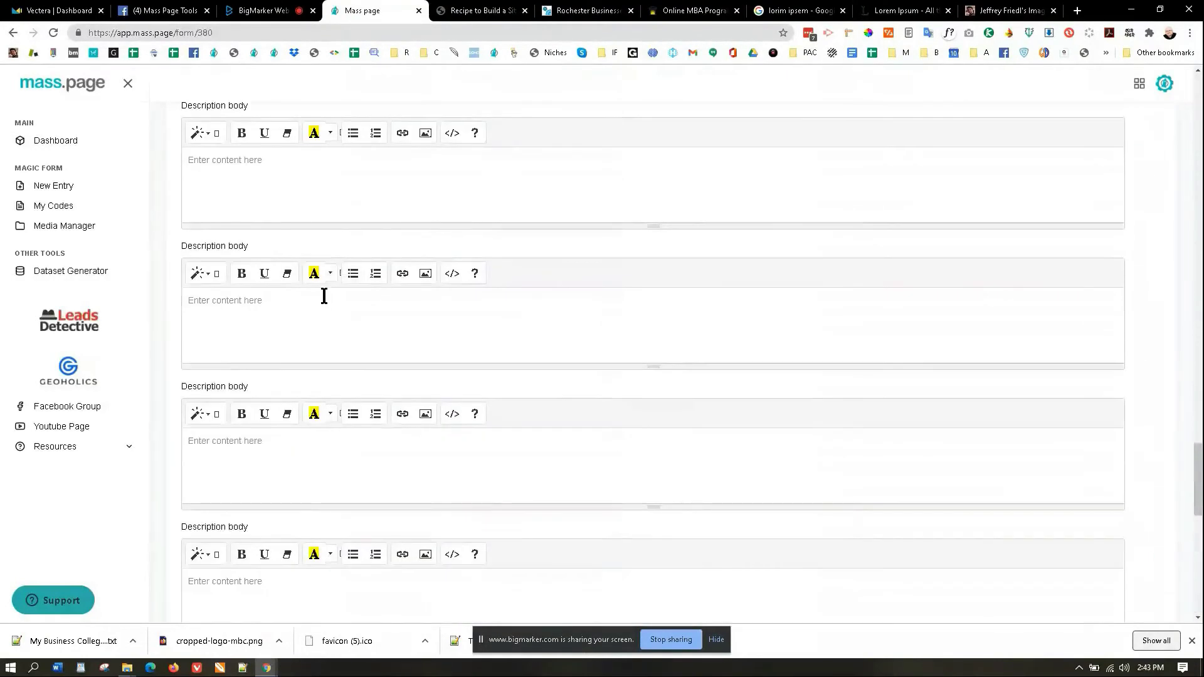
{"action": "scroll", "coordinate": [332, 295], "scroll_direction": "up", "scroll_amount": 5}
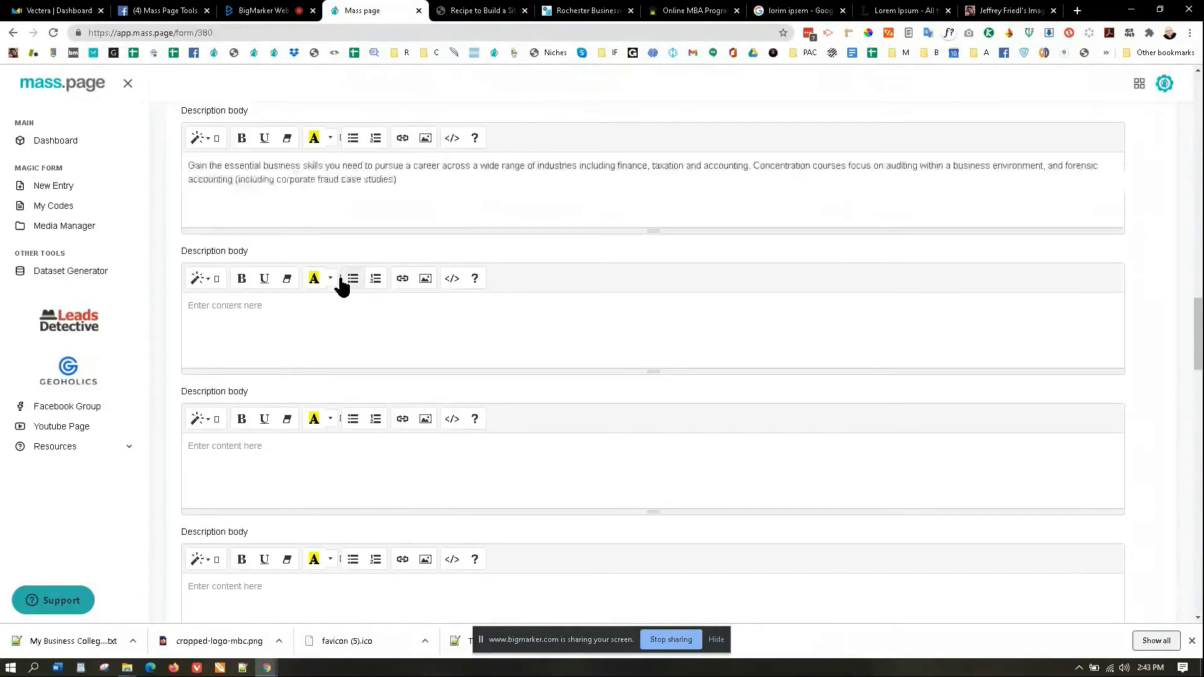
{"action": "scroll", "coordinate": [475, 315], "scroll_direction": "up", "scroll_amount": 8}
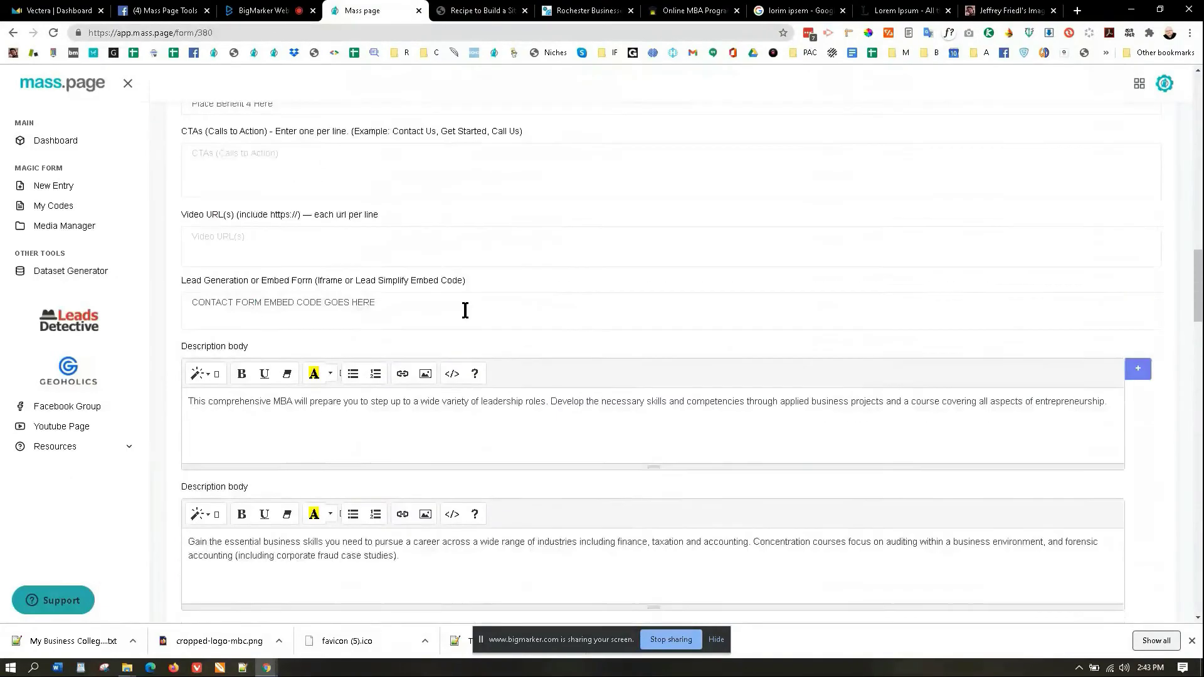
{"action": "scroll", "coordinate": [449, 356], "scroll_direction": "up", "scroll_amount": 7}
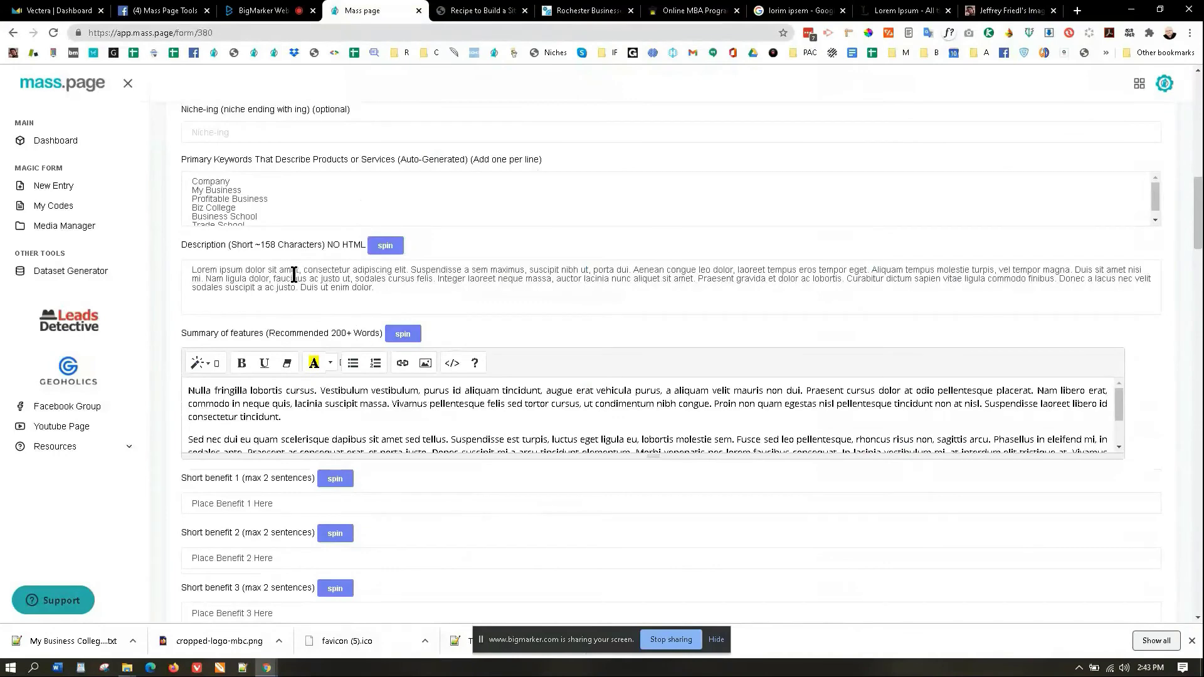
{"action": "scroll", "coordinate": [294, 275], "scroll_direction": "up", "scroll_amount": 4}
Step: Open the Media Manager and look over the uploaded icon and wide images
{"action": "left_click", "coordinate": [47, 227]}
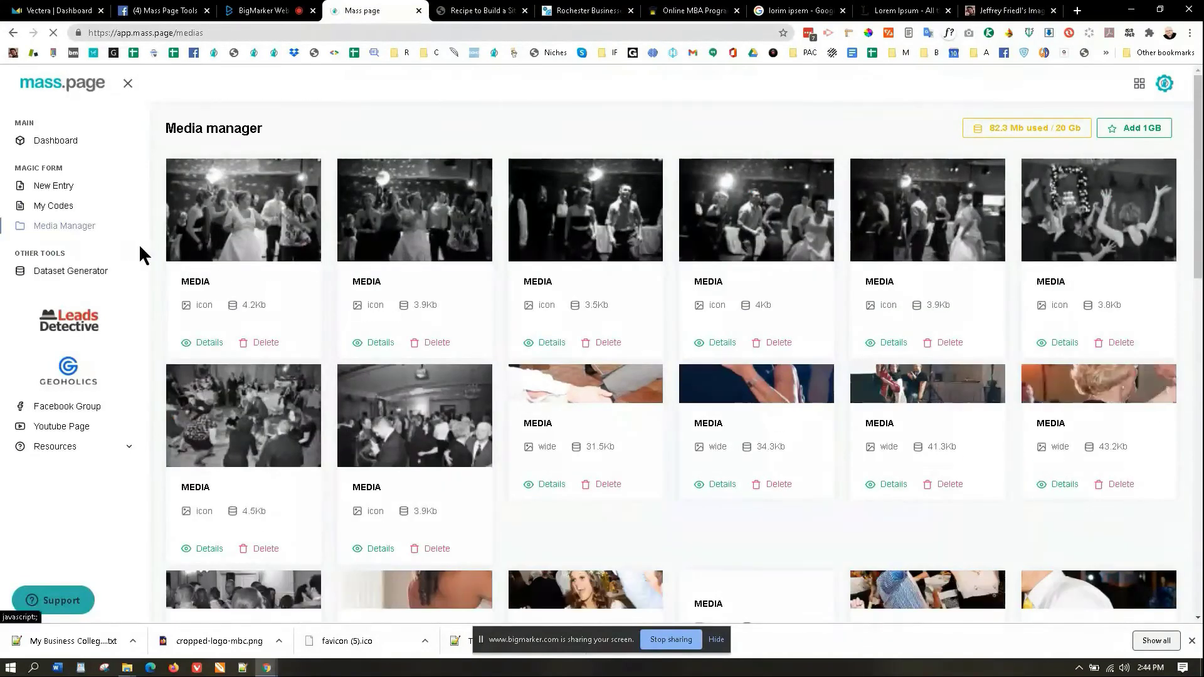
{"action": "scroll", "coordinate": [385, 321], "scroll_direction": "down", "scroll_amount": 3}
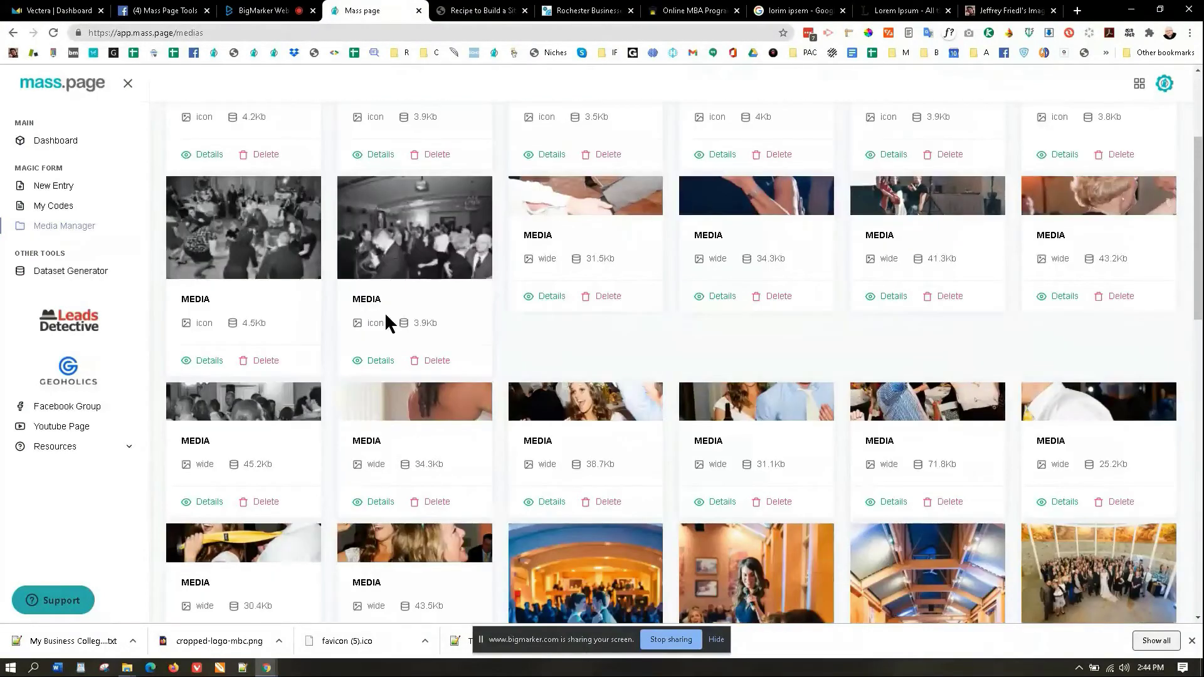
{"action": "scroll", "coordinate": [385, 311], "scroll_direction": "down", "scroll_amount": 2}
{"action": "scroll", "coordinate": [385, 311], "scroll_direction": "up", "scroll_amount": 5}
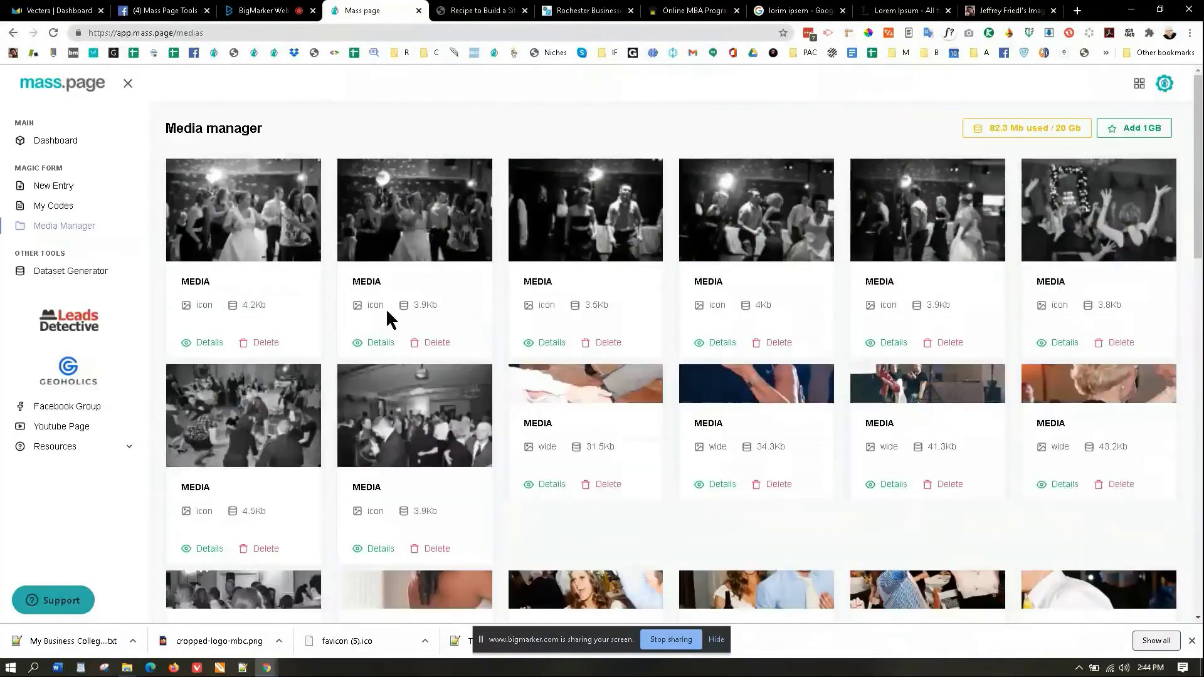
Step: Open the details of the second icon image and save "arfgareg ar" as its description tag
{"action": "left_click", "coordinate": [379, 342]}
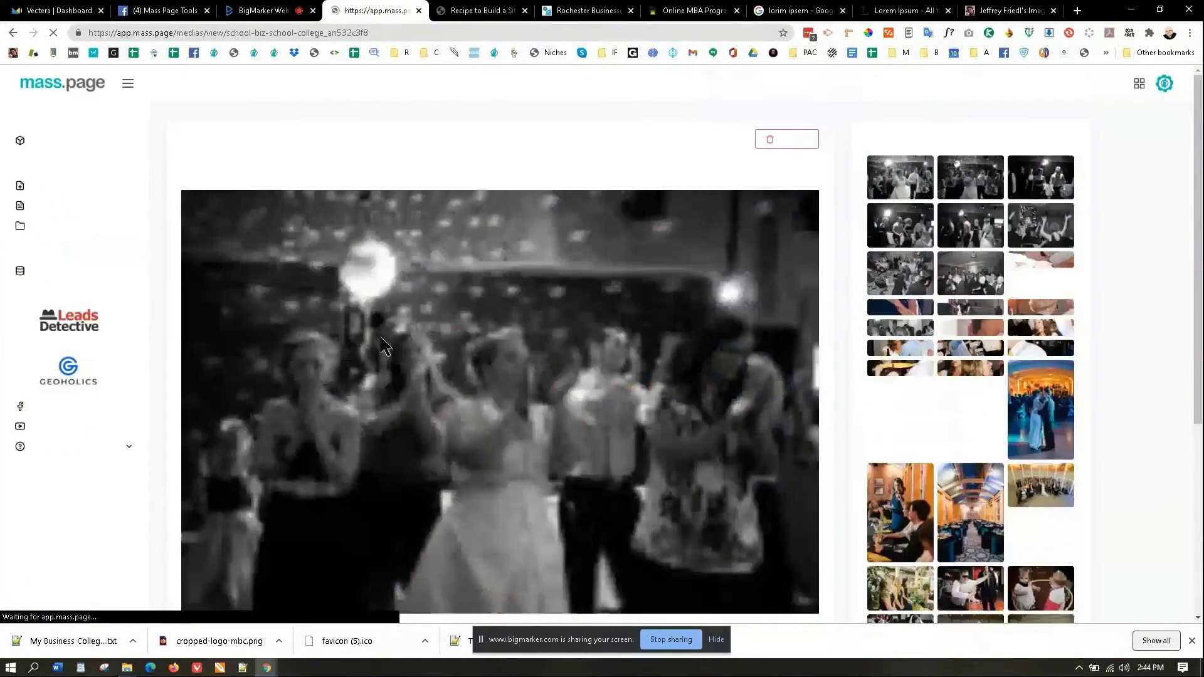
{"action": "scroll", "coordinate": [383, 345], "scroll_direction": "down", "scroll_amount": 5}
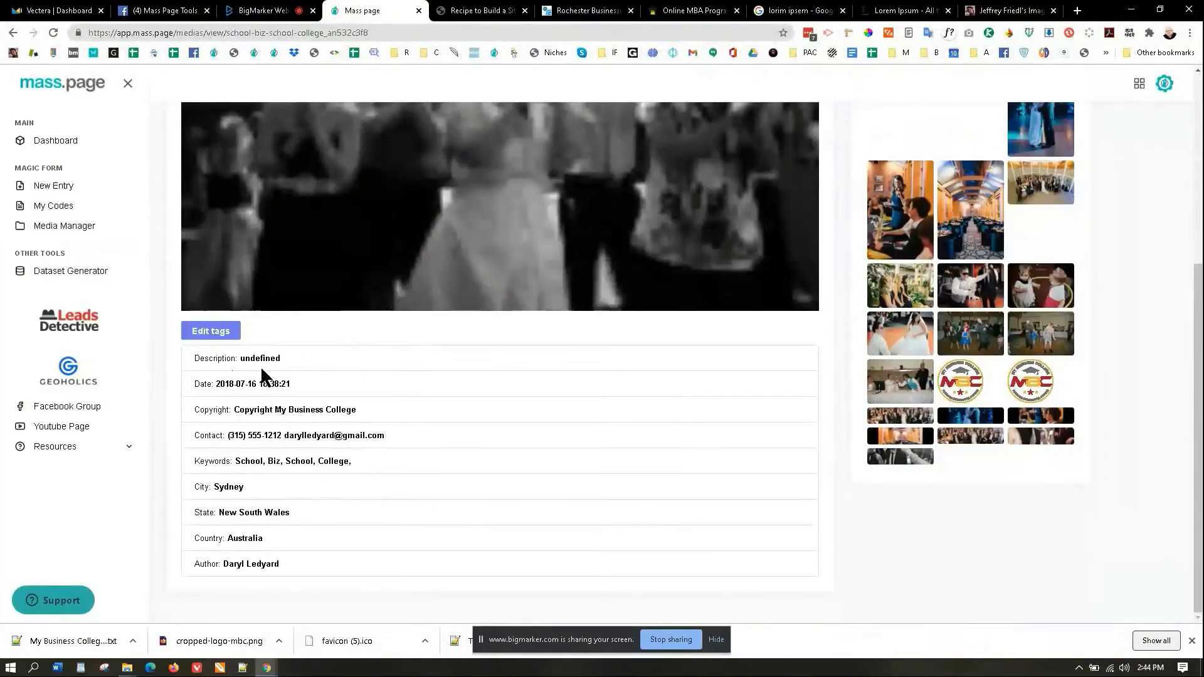
{"action": "left_click", "coordinate": [210, 333]}
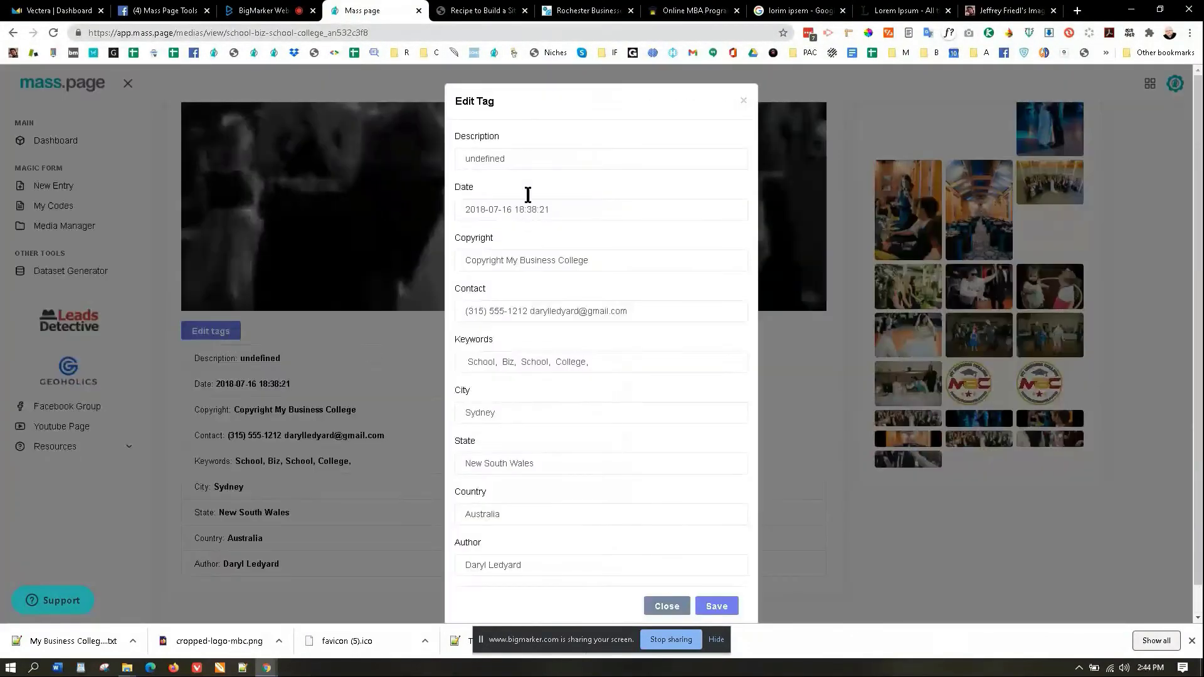
{"action": "double_click", "coordinate": [514, 161]}
{"action": "type", "text": "arfgareg ar"}
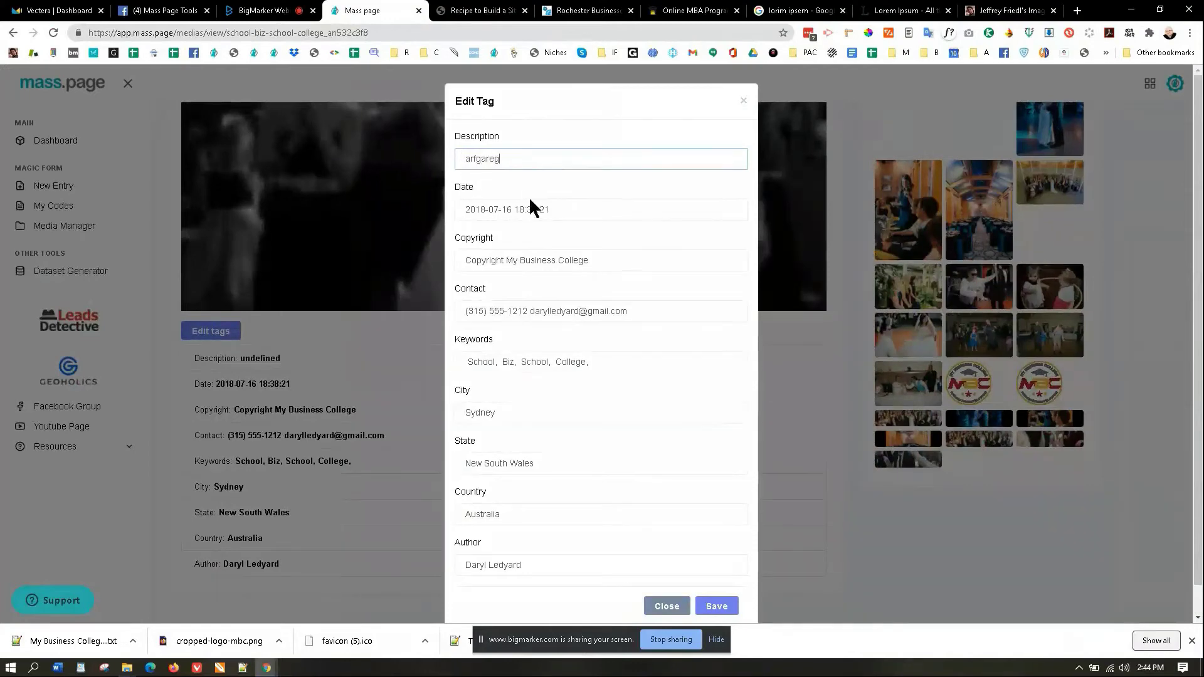
{"action": "left_click", "coordinate": [714, 605]}
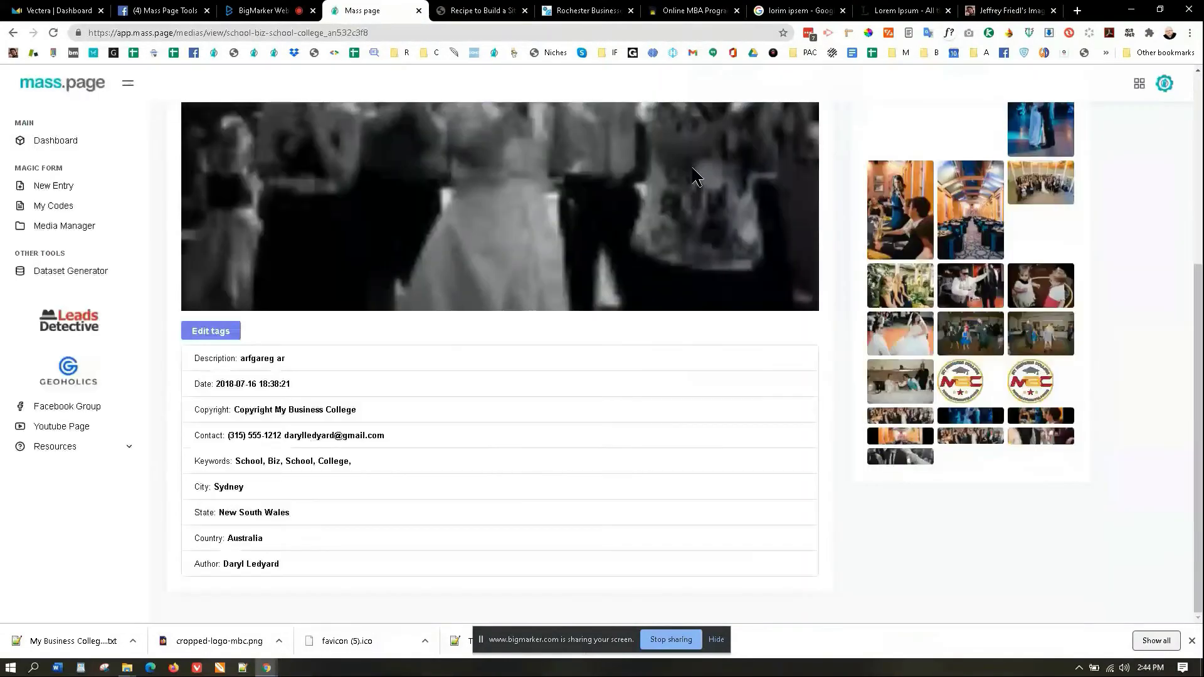
Step: View other uploaded images and their tags, including the banquet hall and wide group photos, and return to the Dashboard
{"action": "scroll", "coordinate": [627, 383], "scroll_direction": "up", "scroll_amount": 3}
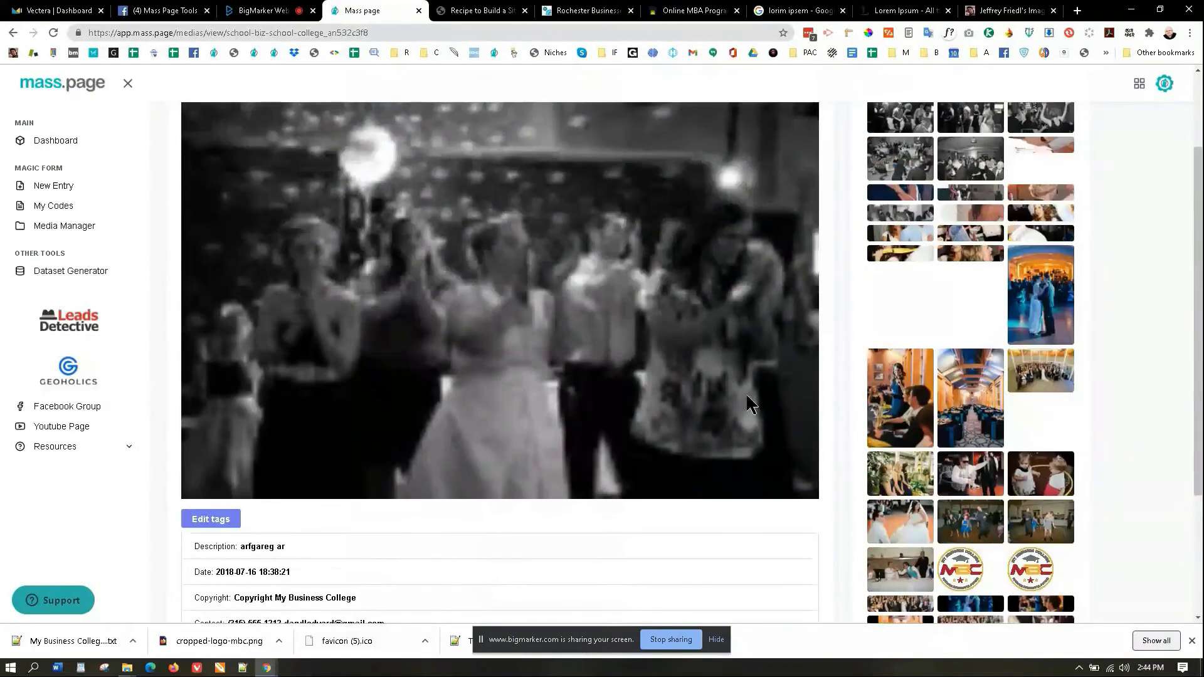
{"action": "left_click", "coordinate": [971, 395]}
{"action": "scroll", "coordinate": [687, 405], "scroll_direction": "down", "scroll_amount": 7}
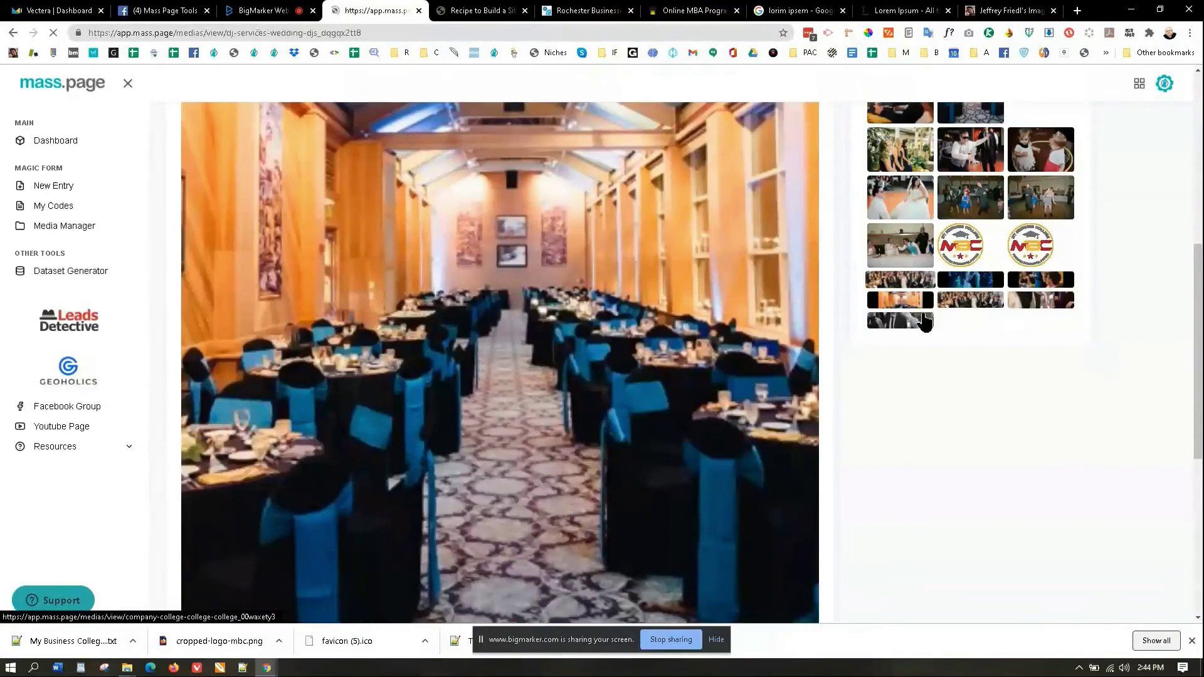
{"action": "left_click", "coordinate": [919, 317]}
{"action": "left_click", "coordinate": [977, 224]}
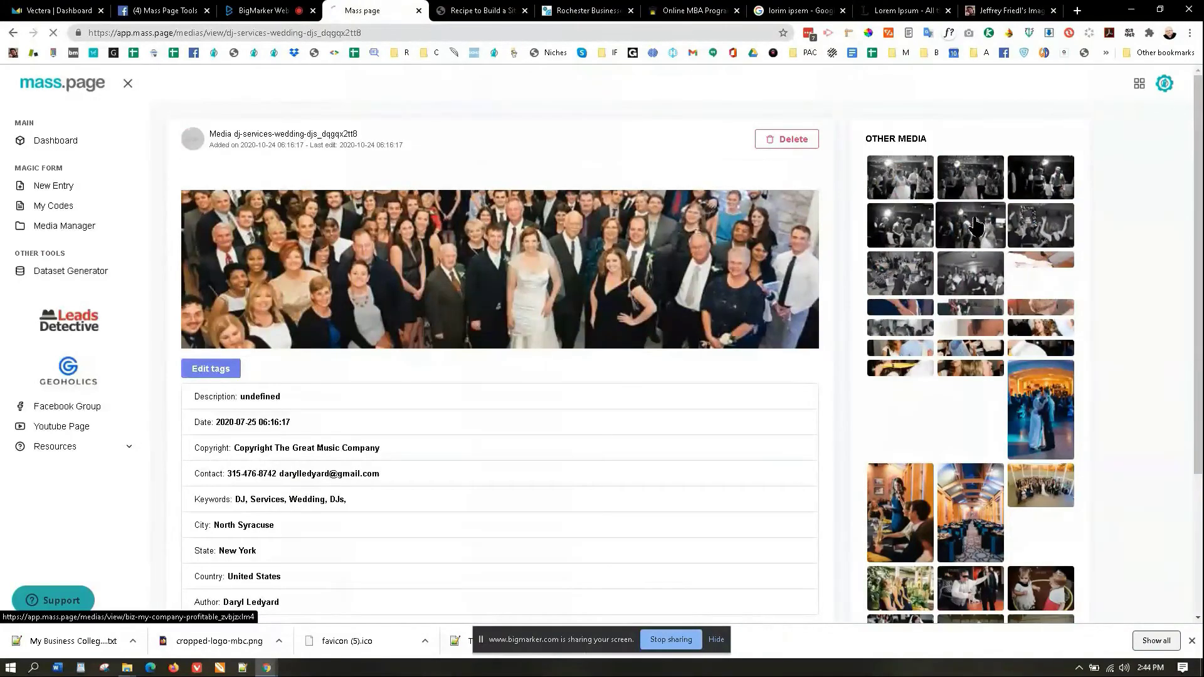
{"action": "left_click", "coordinate": [73, 141]}
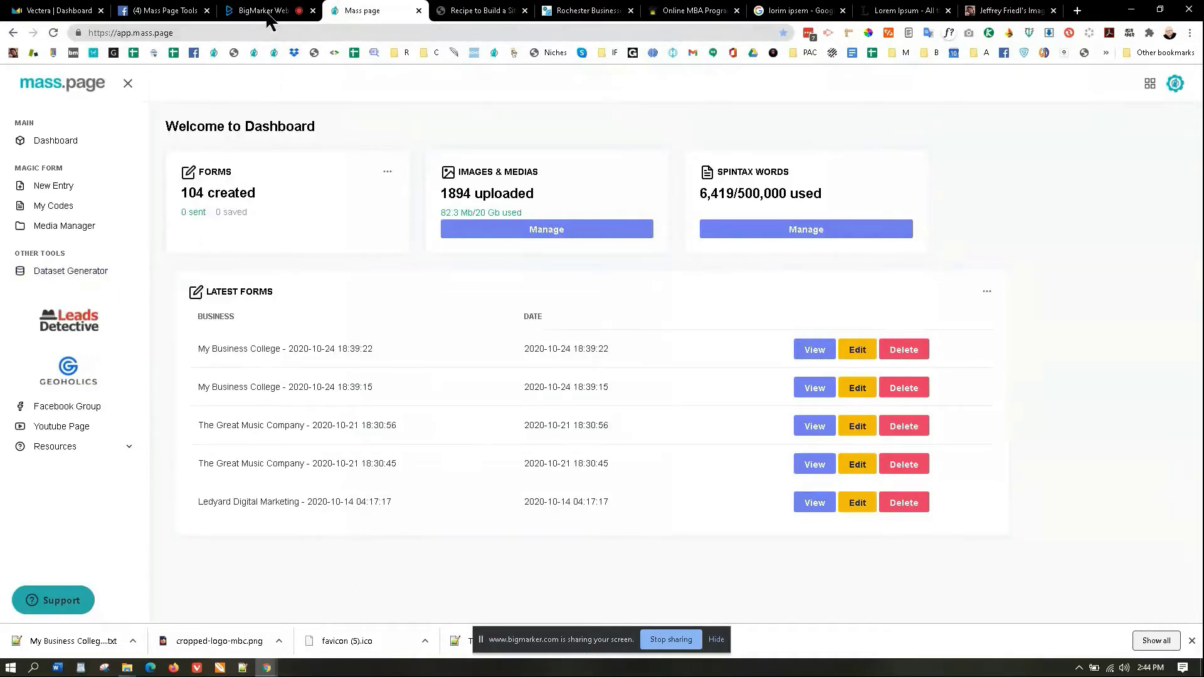
Step: Switch to the BigMarker webinar room and stop the screen sharing
{"action": "left_click", "coordinate": [581, 11]}
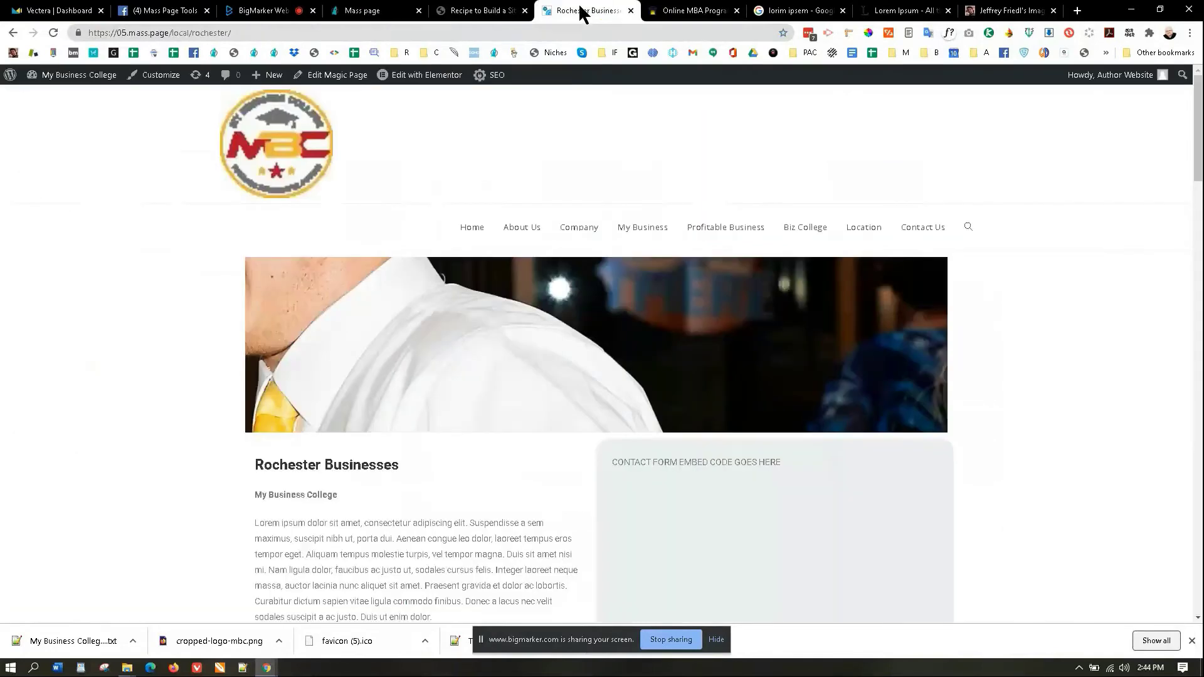
{"action": "left_click", "coordinate": [282, 11]}
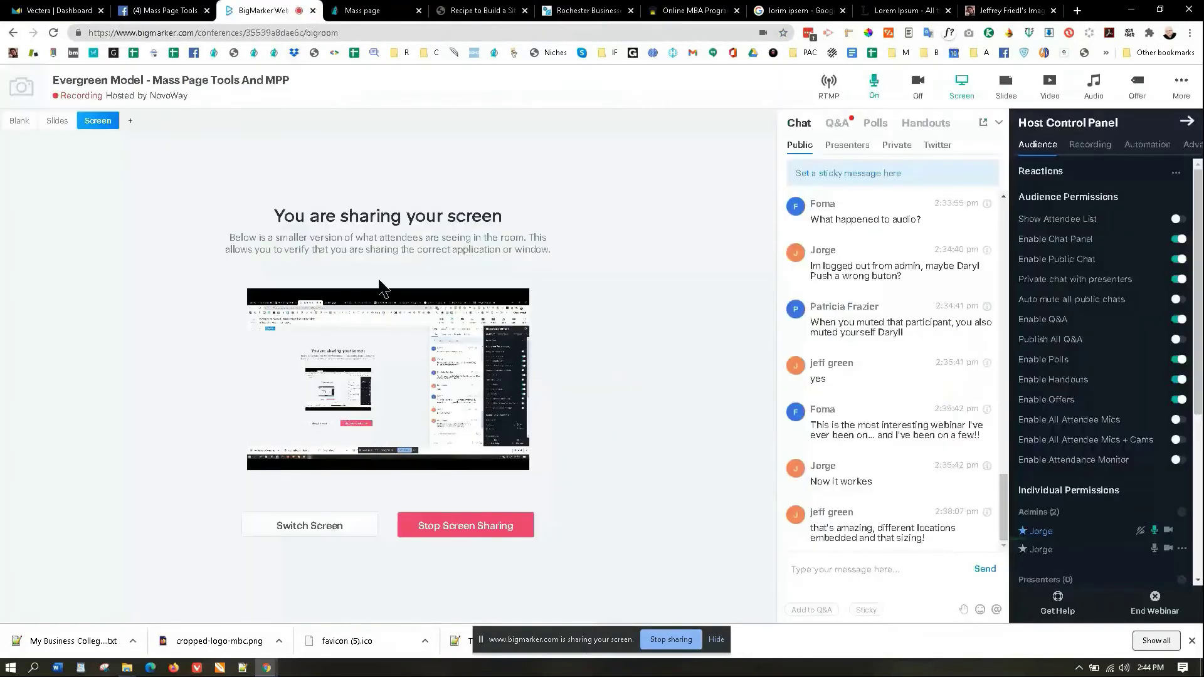
{"action": "left_click", "coordinate": [433, 526]}
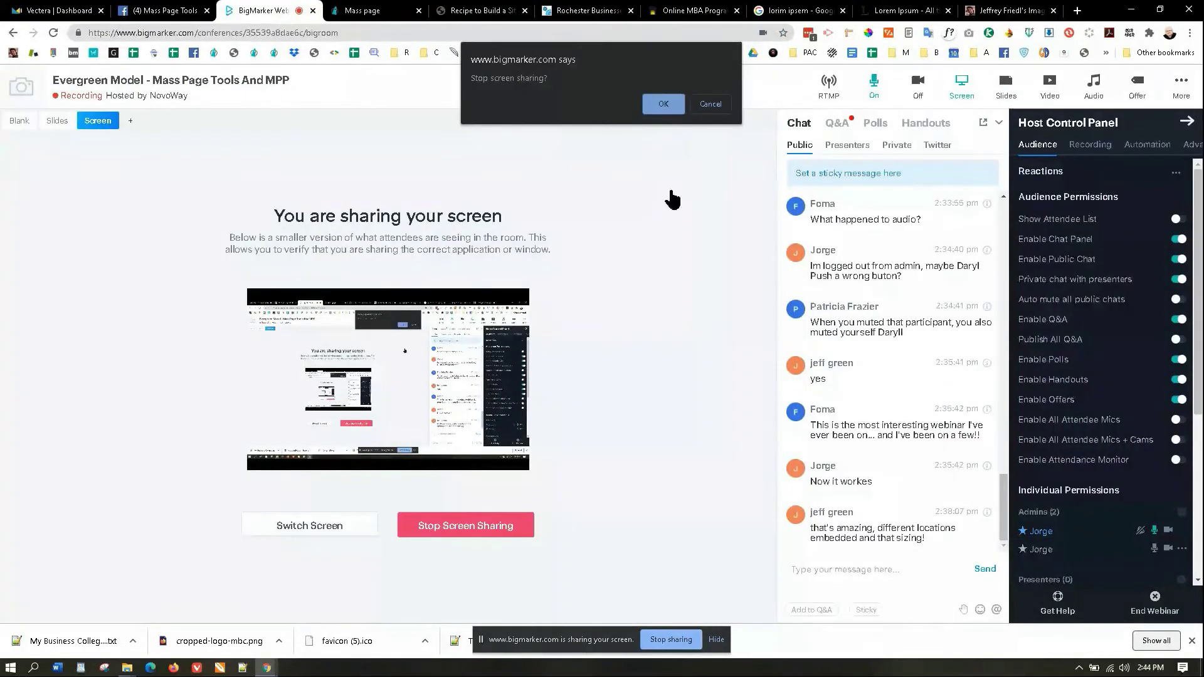
{"action": "left_click", "coordinate": [665, 110]}
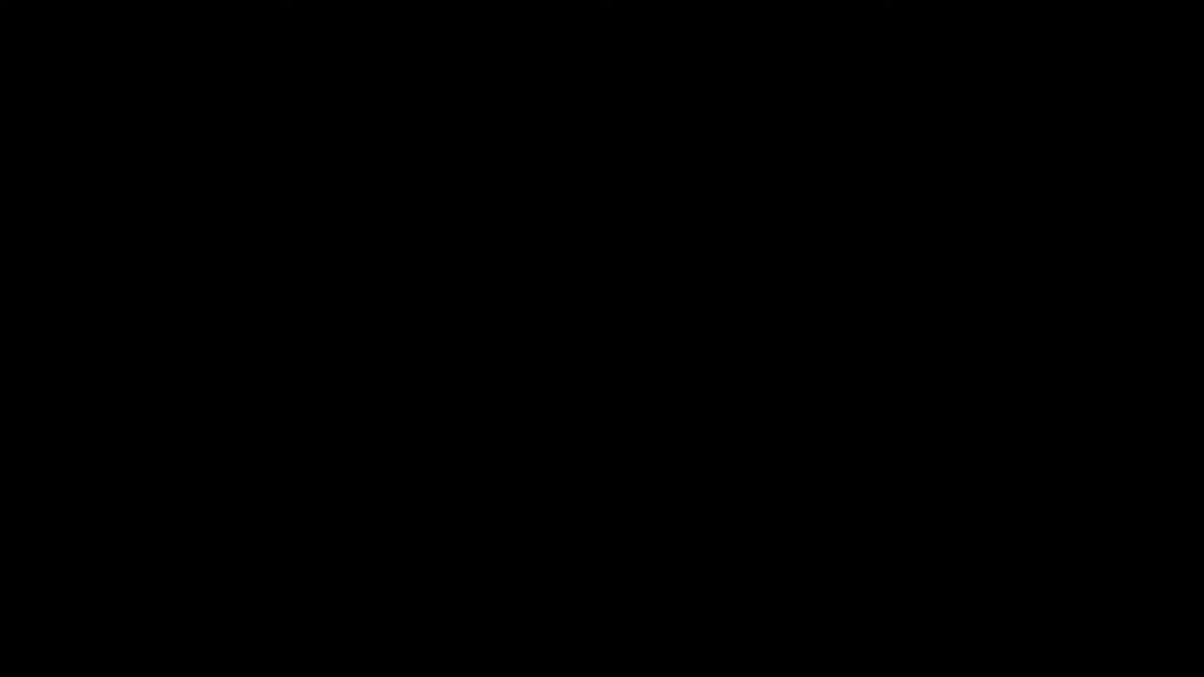
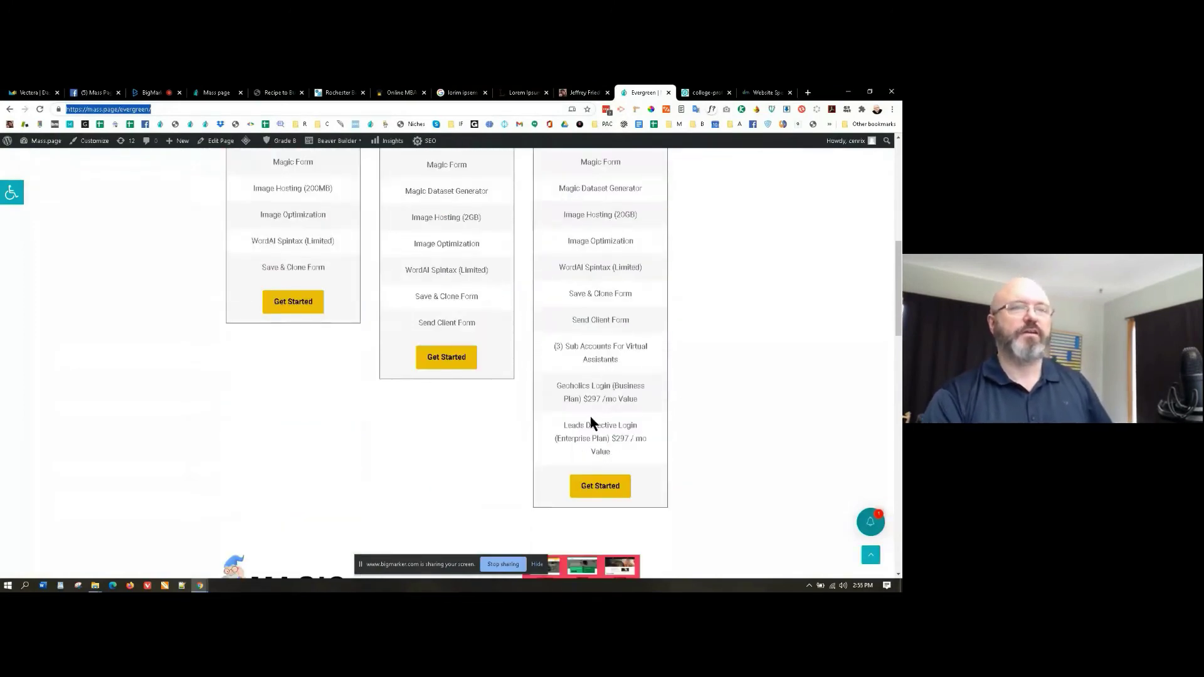
Step: Compare the Business, Agency and Enterprise plans on the mass.page Evergreen page, highlighting "Business" in the Geoholics login feature
{"action": "scroll", "coordinate": [614, 400], "scroll_direction": "up", "scroll_amount": 2}
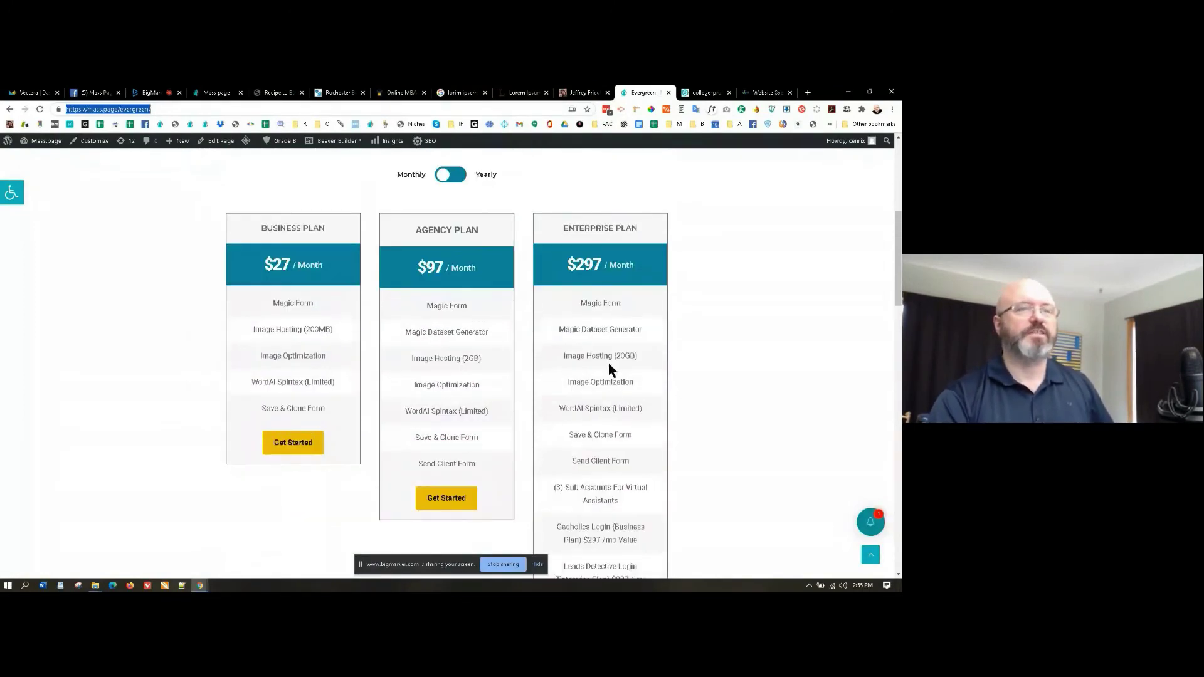
{"action": "scroll", "coordinate": [608, 363], "scroll_direction": "down", "scroll_amount": 2}
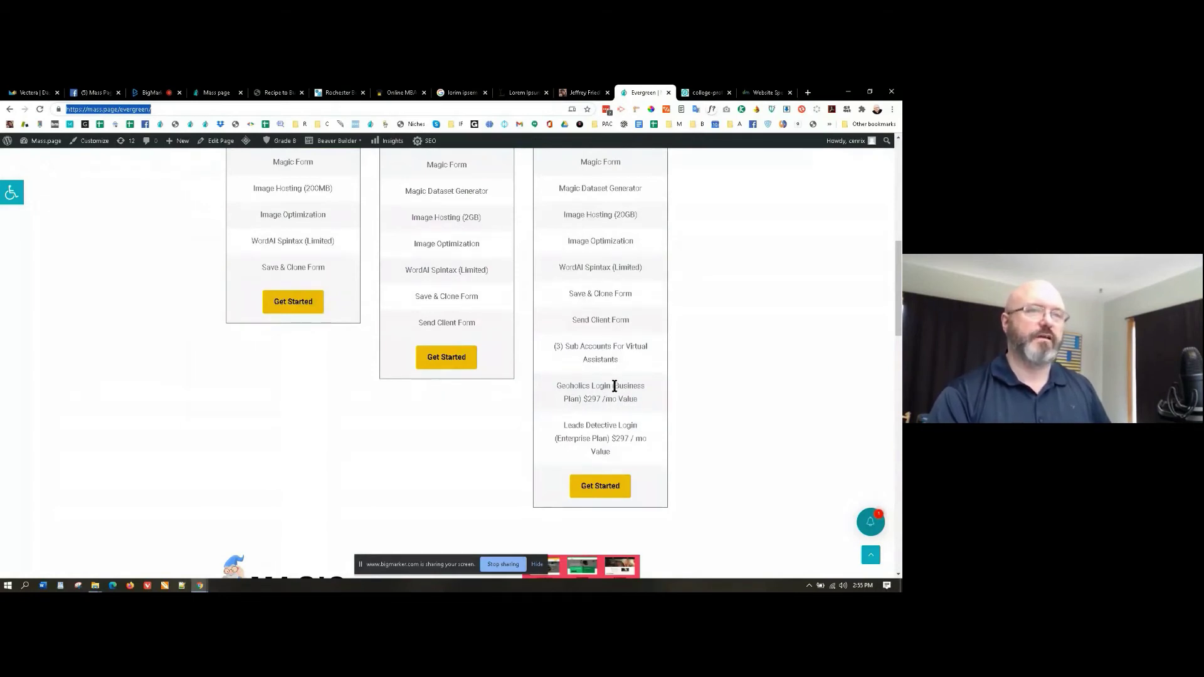
{"action": "left_click_drag", "start_coordinate": [615, 385], "coordinate": [644, 387]}
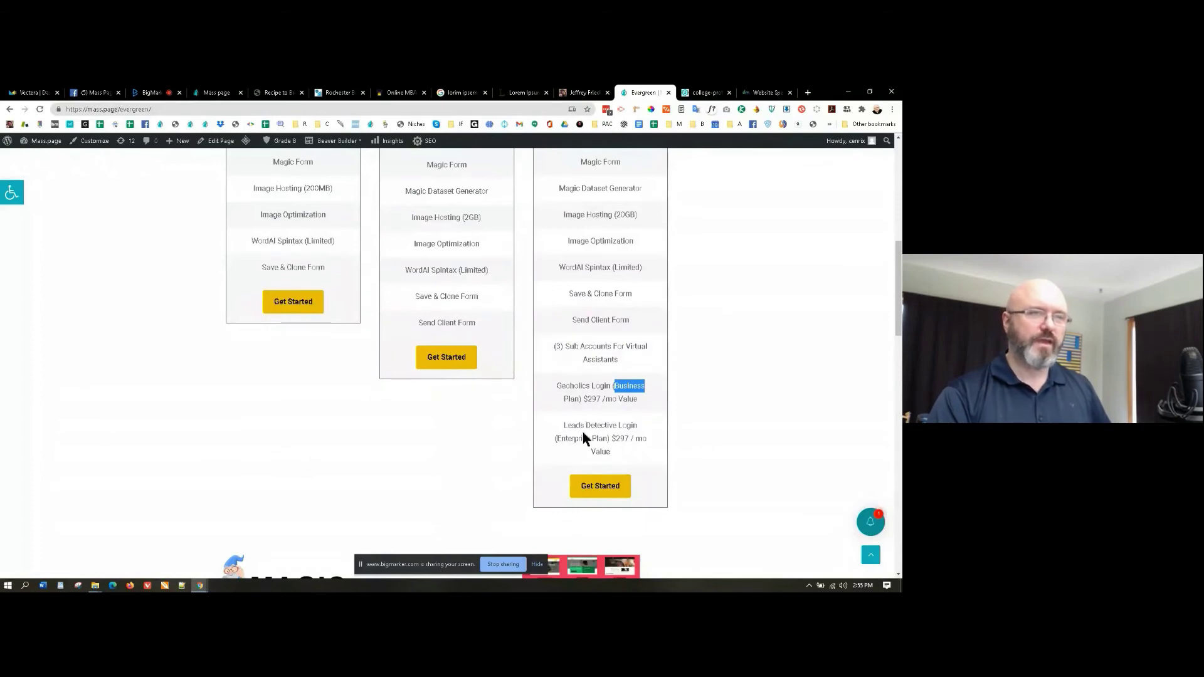
{"action": "scroll", "coordinate": [592, 426], "scroll_direction": "up", "scroll_amount": 1}
{"action": "scroll", "coordinate": [600, 449], "scroll_direction": "down", "scroll_amount": 2}
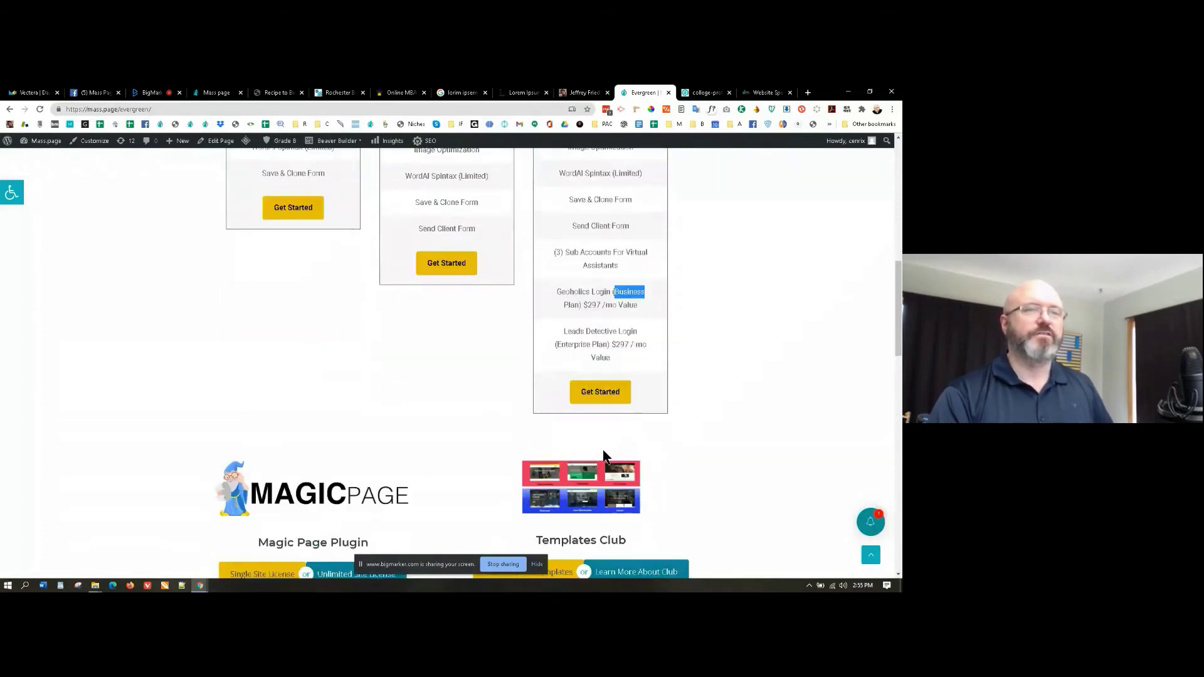
{"action": "scroll", "coordinate": [604, 454], "scroll_direction": "down", "scroll_amount": 1}
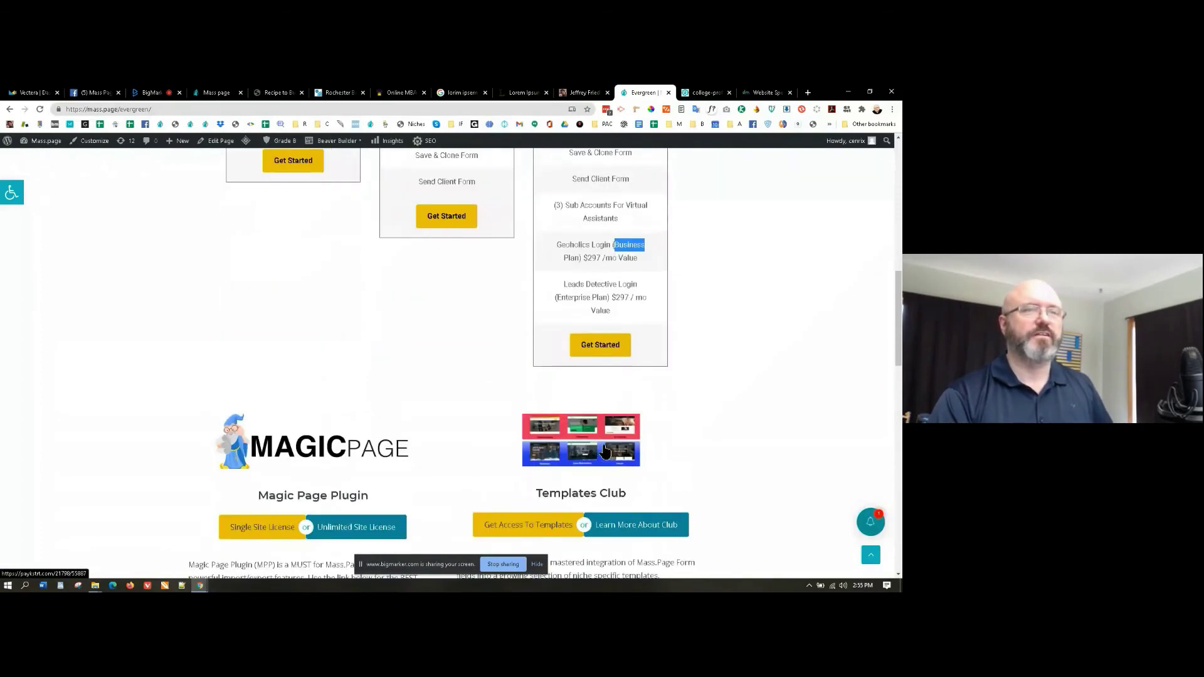
{"action": "scroll", "coordinate": [605, 451], "scroll_direction": "up", "scroll_amount": 1}
{"action": "scroll", "coordinate": [603, 446], "scroll_direction": "up", "scroll_amount": 2}
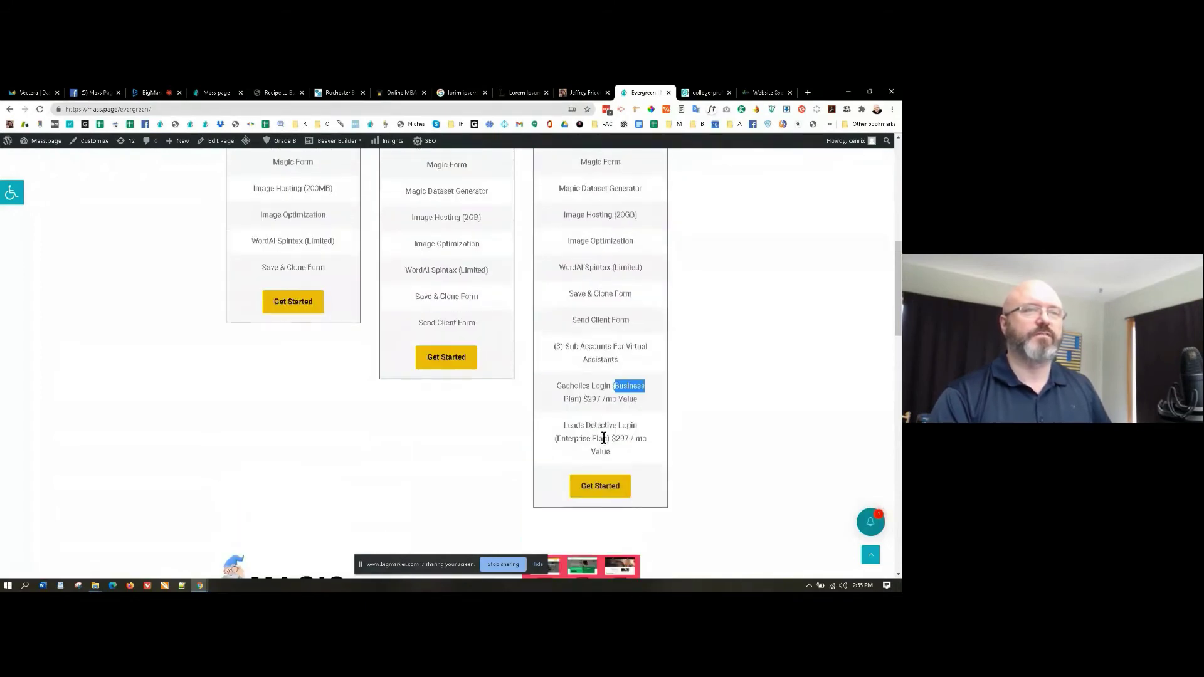
Step: Review the Enterprise plan features and the recommended products, including Magic Page Plugin, Templates Club, training courses and Leads Simplify
{"action": "scroll", "coordinate": [603, 442], "scroll_direction": "up", "scroll_amount": 1}
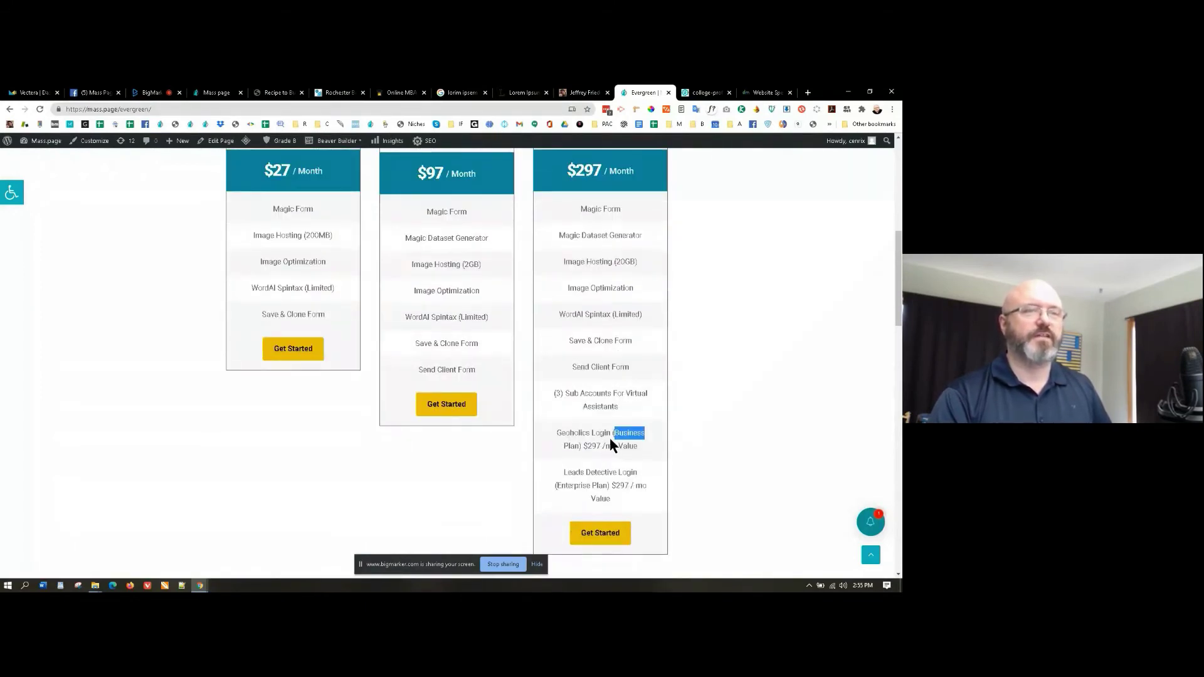
{"action": "scroll", "coordinate": [602, 464], "scroll_direction": "down", "scroll_amount": 7}
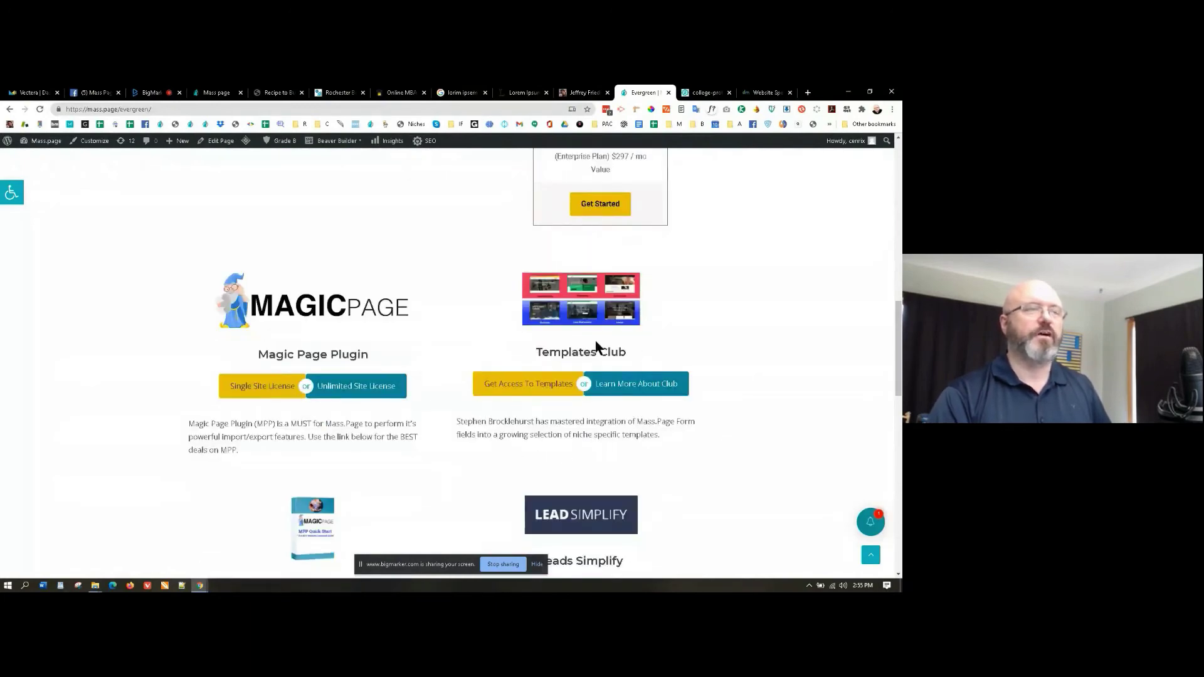
{"action": "scroll", "coordinate": [416, 358], "scroll_direction": "down", "scroll_amount": 2}
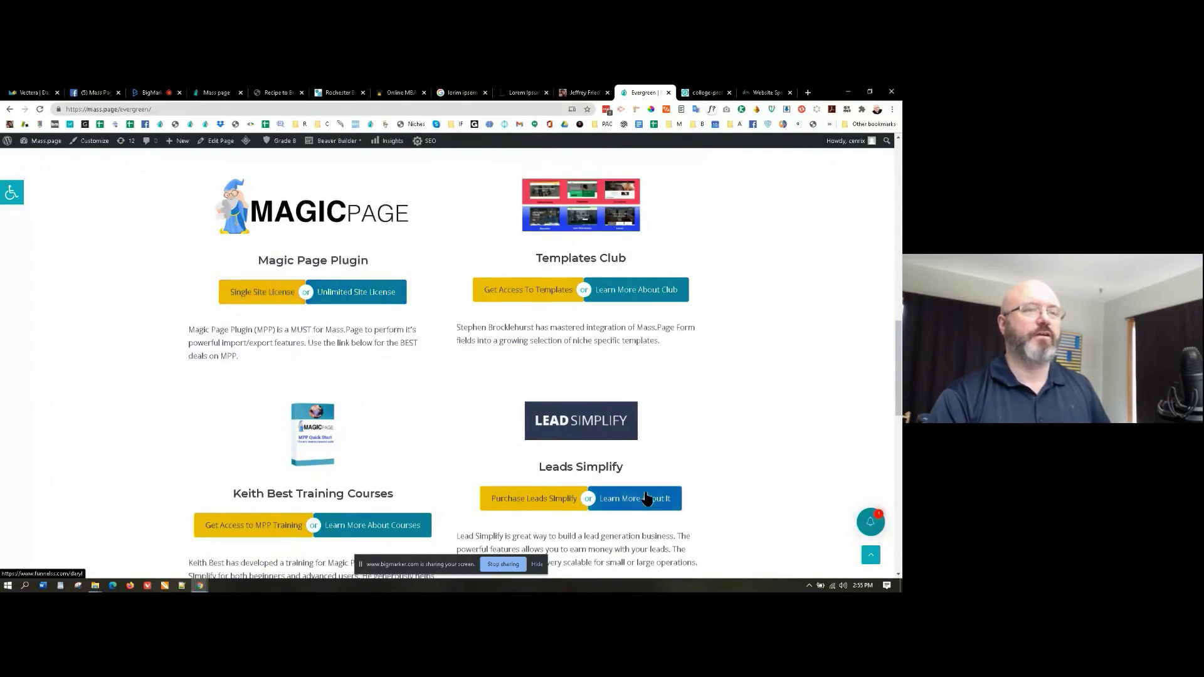
{"action": "scroll", "coordinate": [272, 472], "scroll_direction": "down", "scroll_amount": 2}
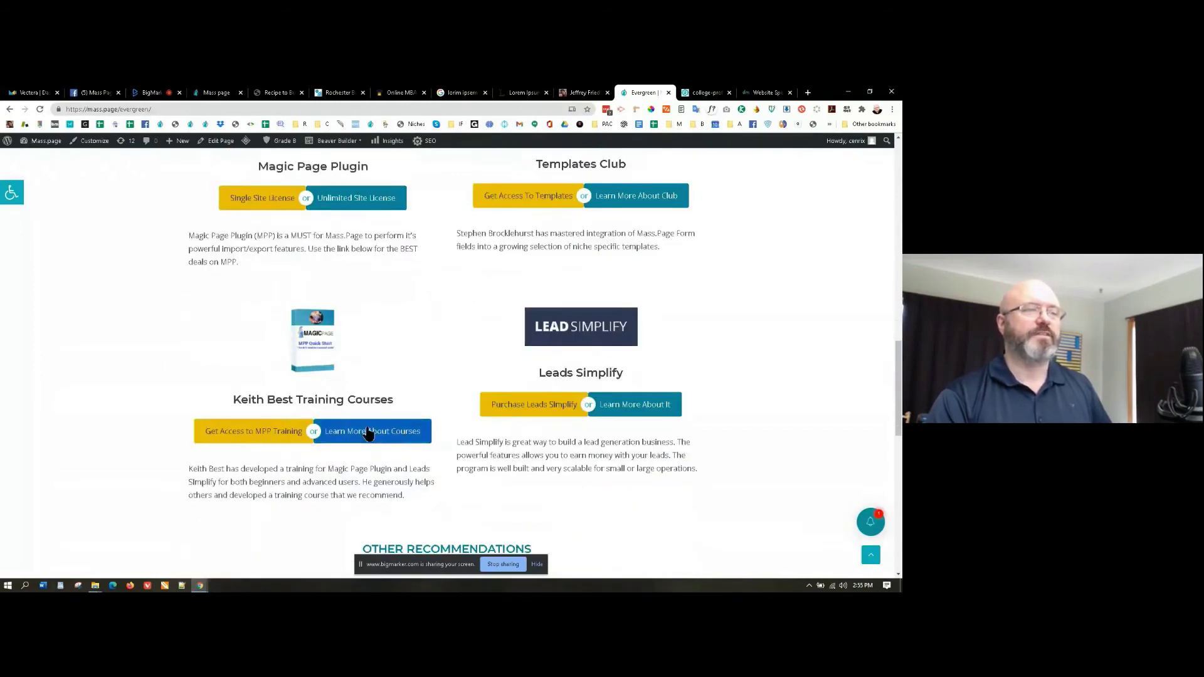
{"action": "scroll", "coordinate": [439, 414], "scroll_direction": "up", "scroll_amount": 3}
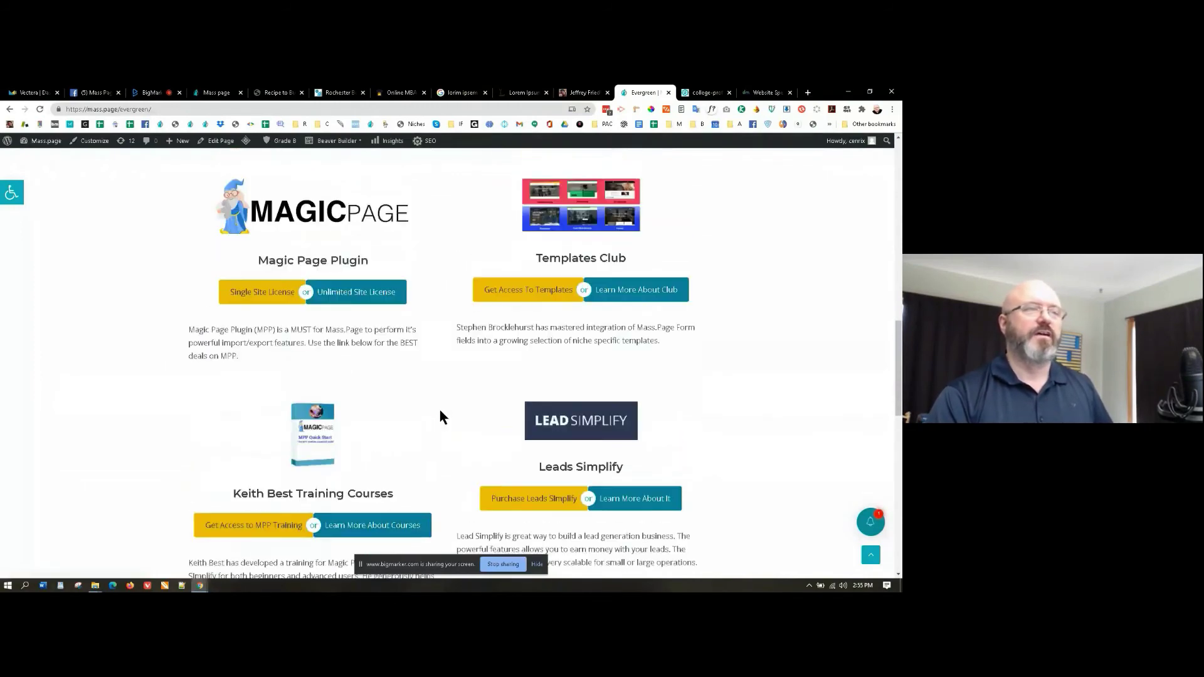
{"action": "scroll", "coordinate": [454, 427], "scroll_direction": "up", "scroll_amount": 1}
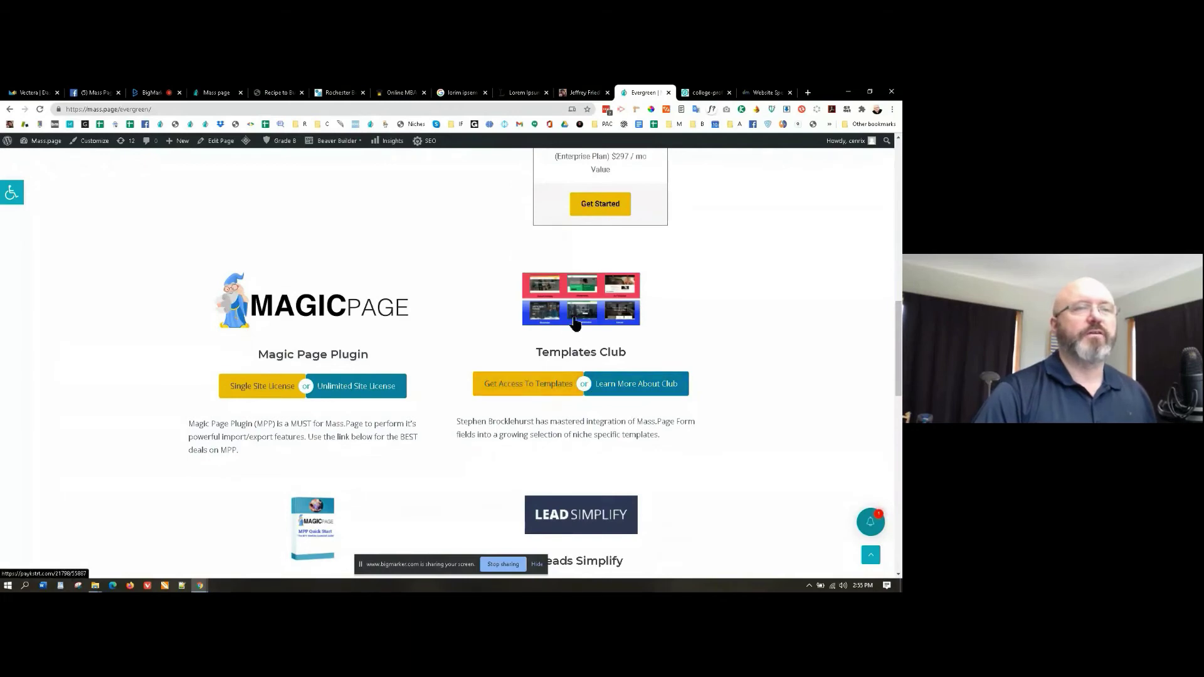
Step: Open the Templates Club access page, browse its niche website templates, and close it to return to the Evergreen page
{"action": "left_click", "coordinate": [537, 384]}
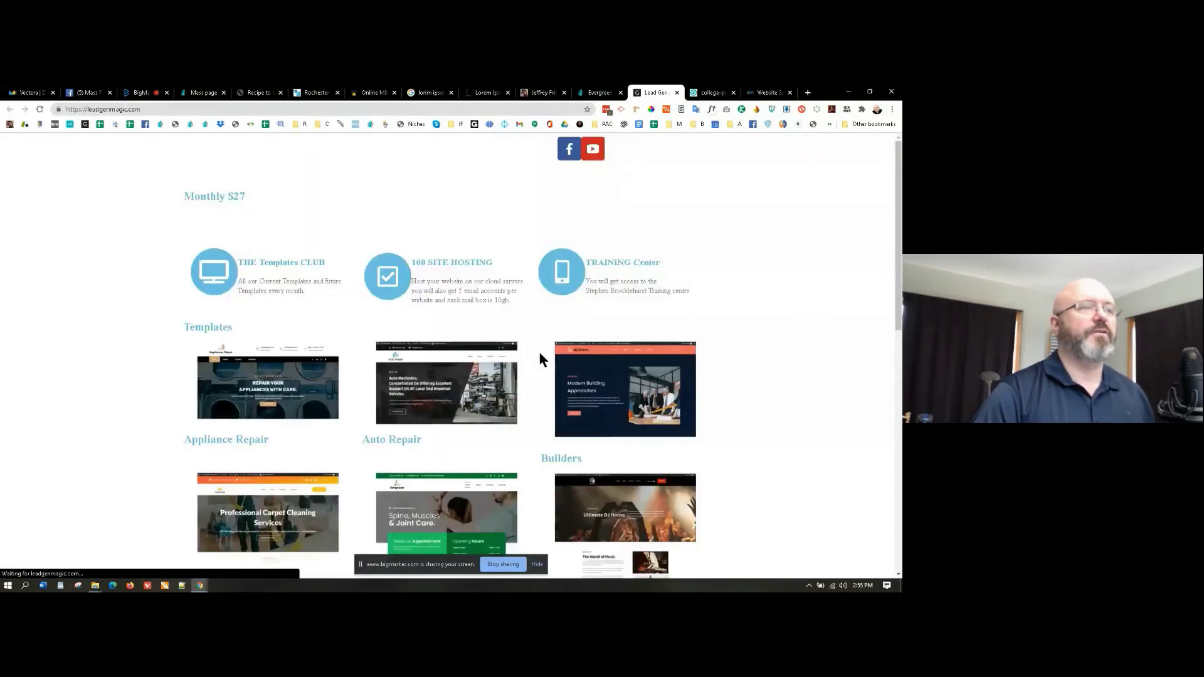
{"action": "scroll", "coordinate": [408, 355], "scroll_direction": "down", "scroll_amount": 5}
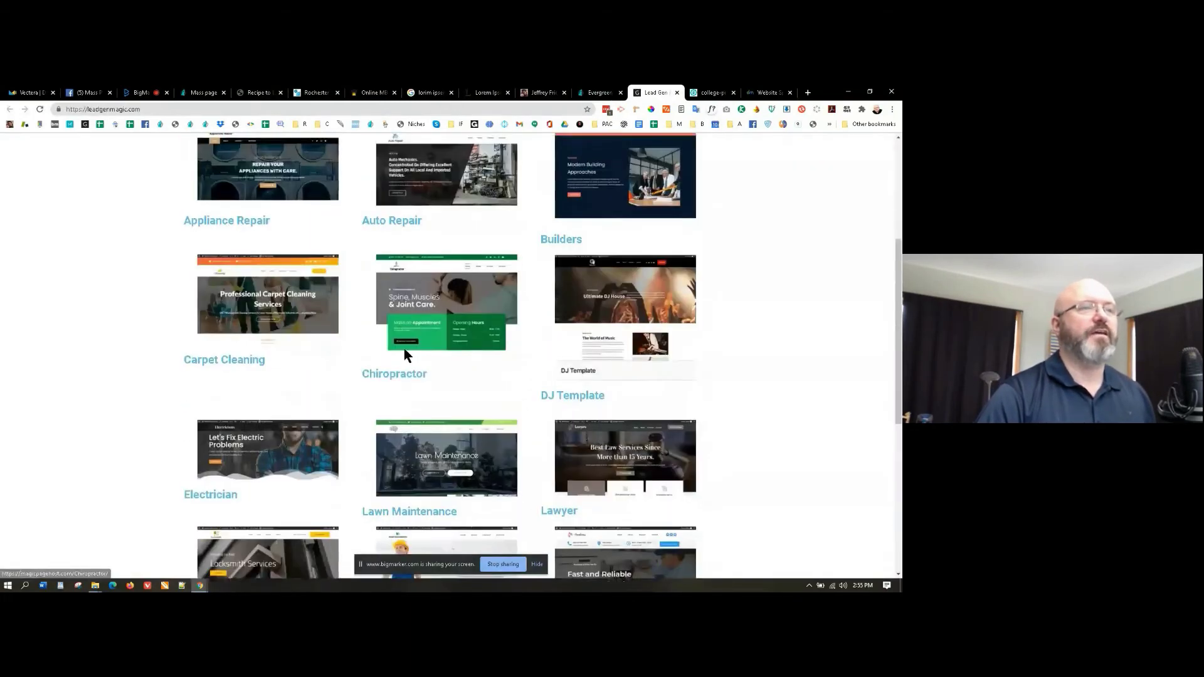
{"action": "scroll", "coordinate": [405, 355], "scroll_direction": "up", "scroll_amount": 3}
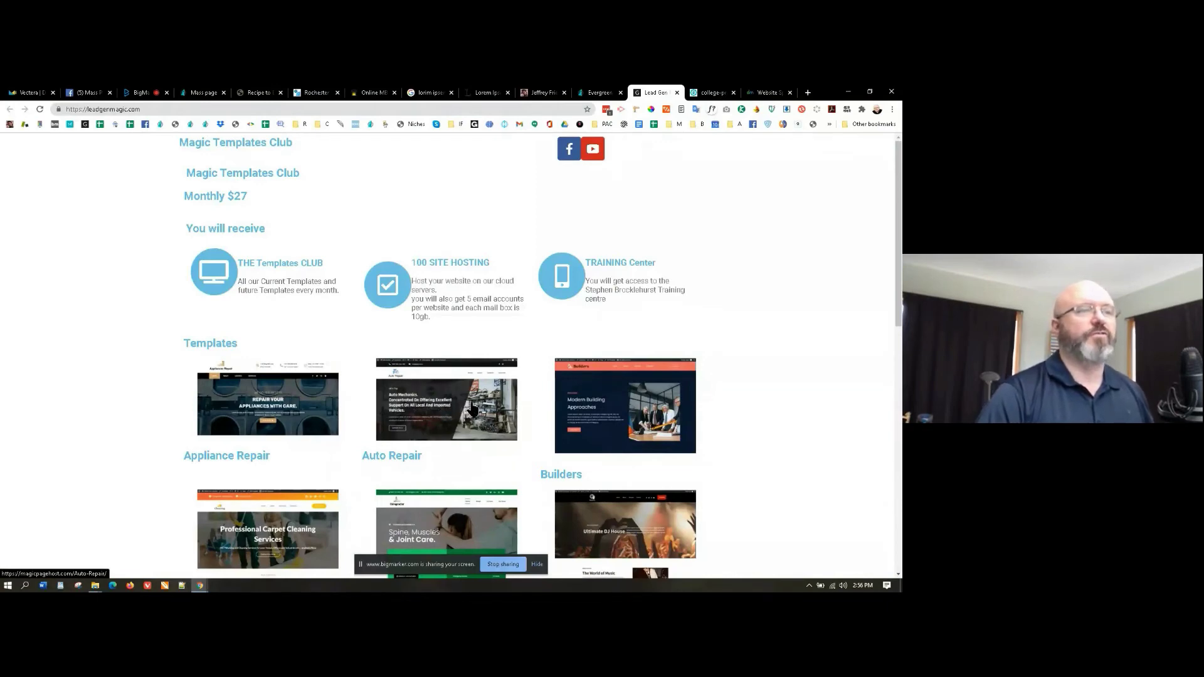
{"action": "scroll", "coordinate": [472, 409], "scroll_direction": "down", "scroll_amount": 5}
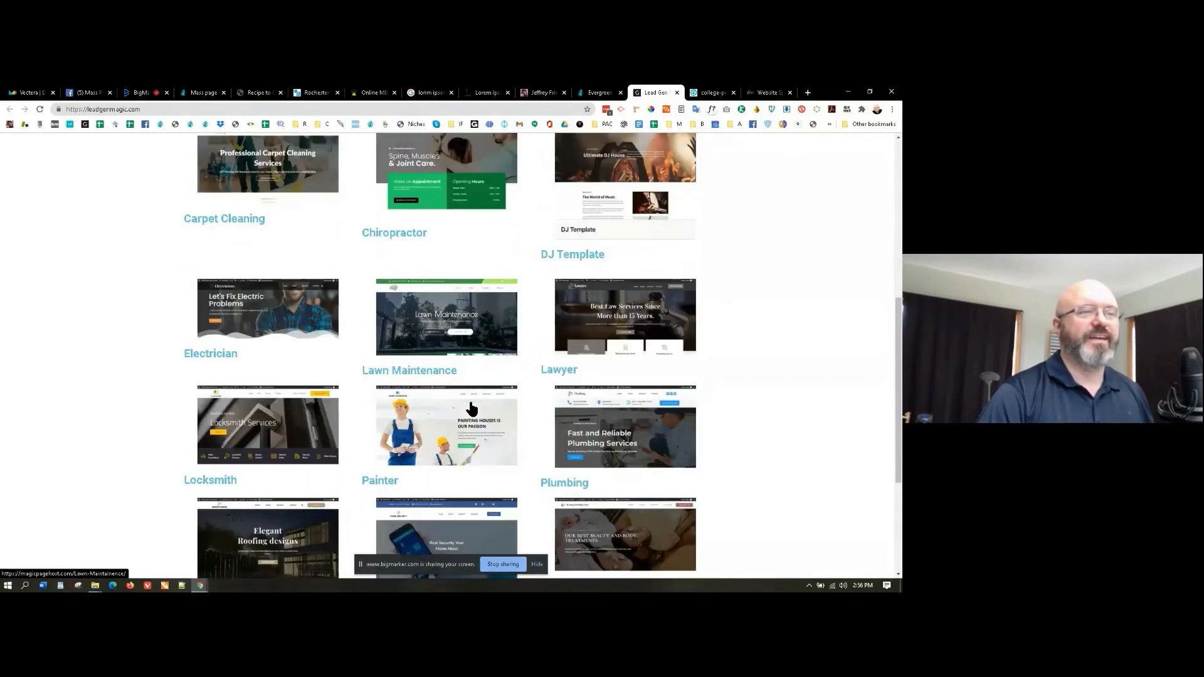
{"action": "scroll", "coordinate": [472, 409], "scroll_direction": "down", "scroll_amount": 2}
{"action": "scroll", "coordinate": [469, 409], "scroll_direction": "up", "scroll_amount": 8}
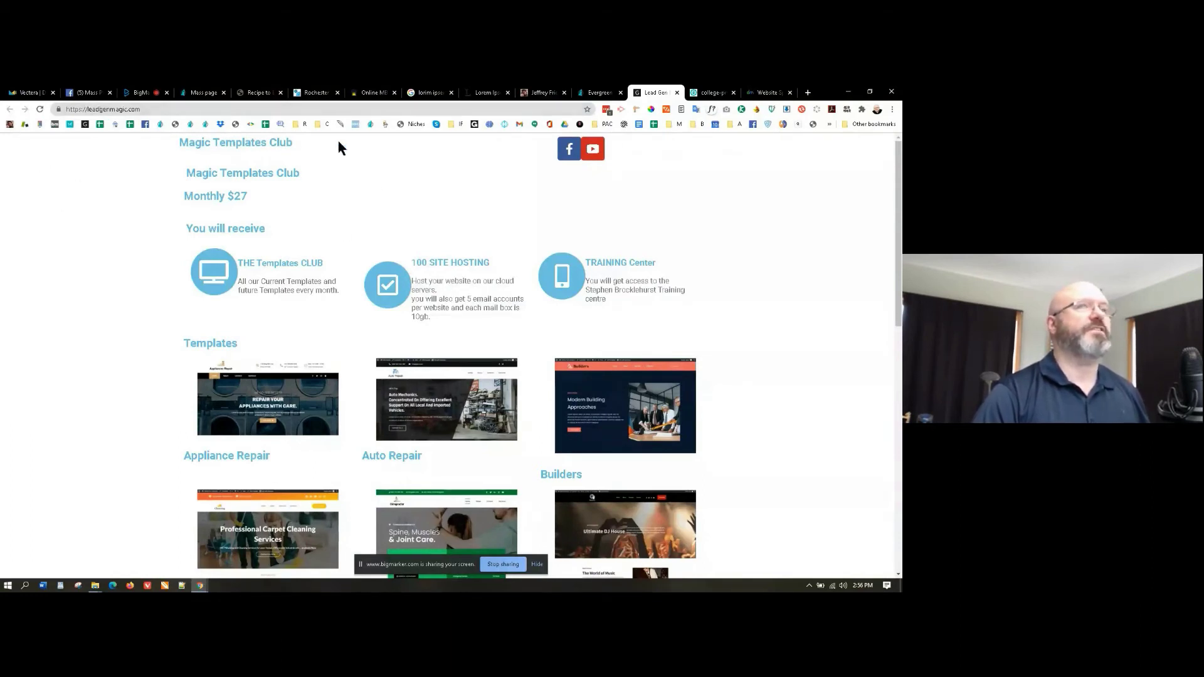
{"action": "left_click", "coordinate": [677, 93]}
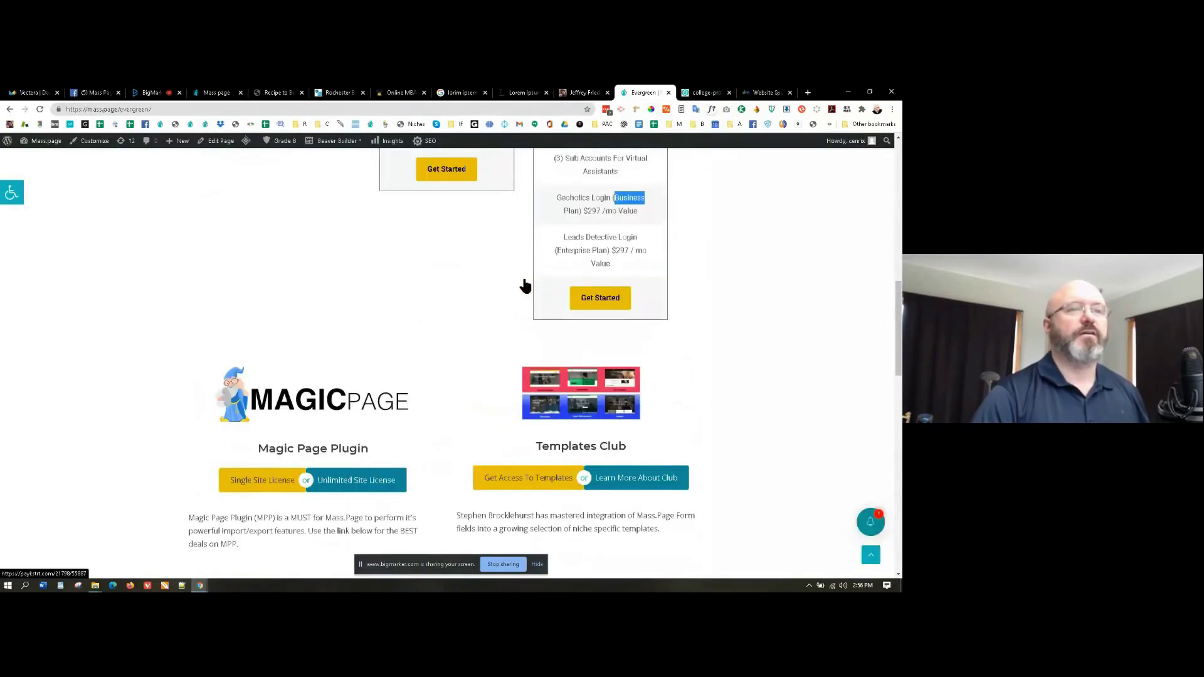
Step: Return to the pricing plans, view the yearly prices, and switch back to monthly pricing
{"action": "scroll", "coordinate": [525, 286], "scroll_direction": "down", "scroll_amount": 2}
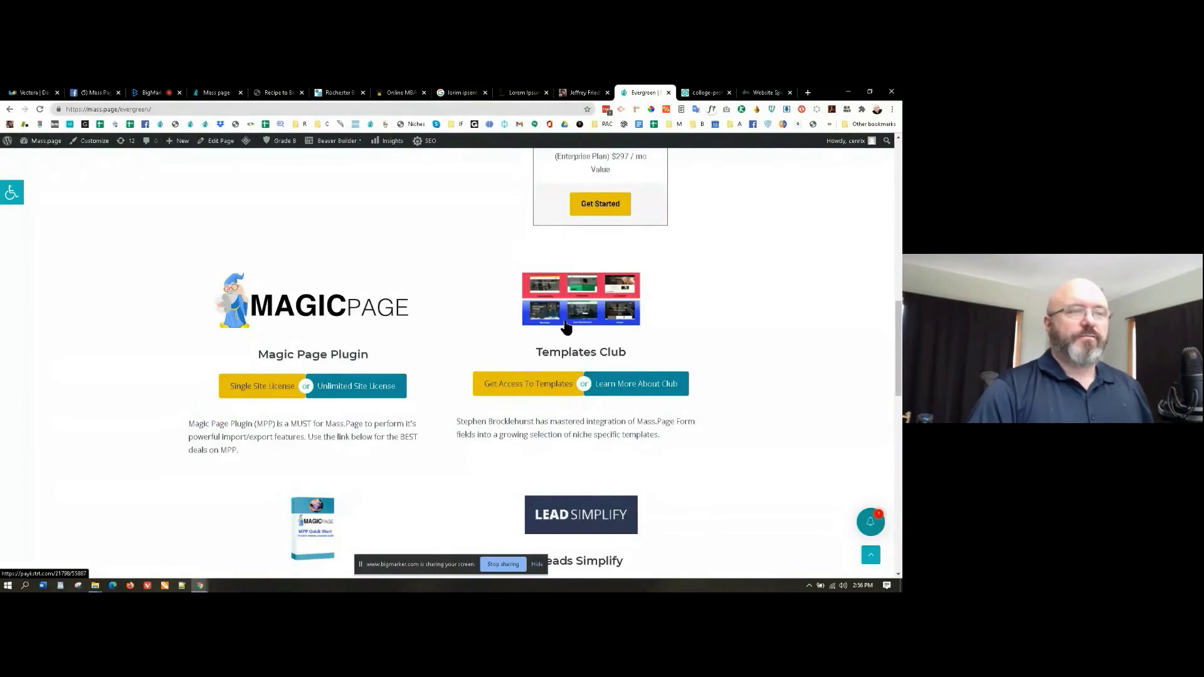
{"action": "scroll", "coordinate": [564, 324], "scroll_direction": "down", "scroll_amount": 2}
{"action": "scroll", "coordinate": [563, 321], "scroll_direction": "up", "scroll_amount": 8}
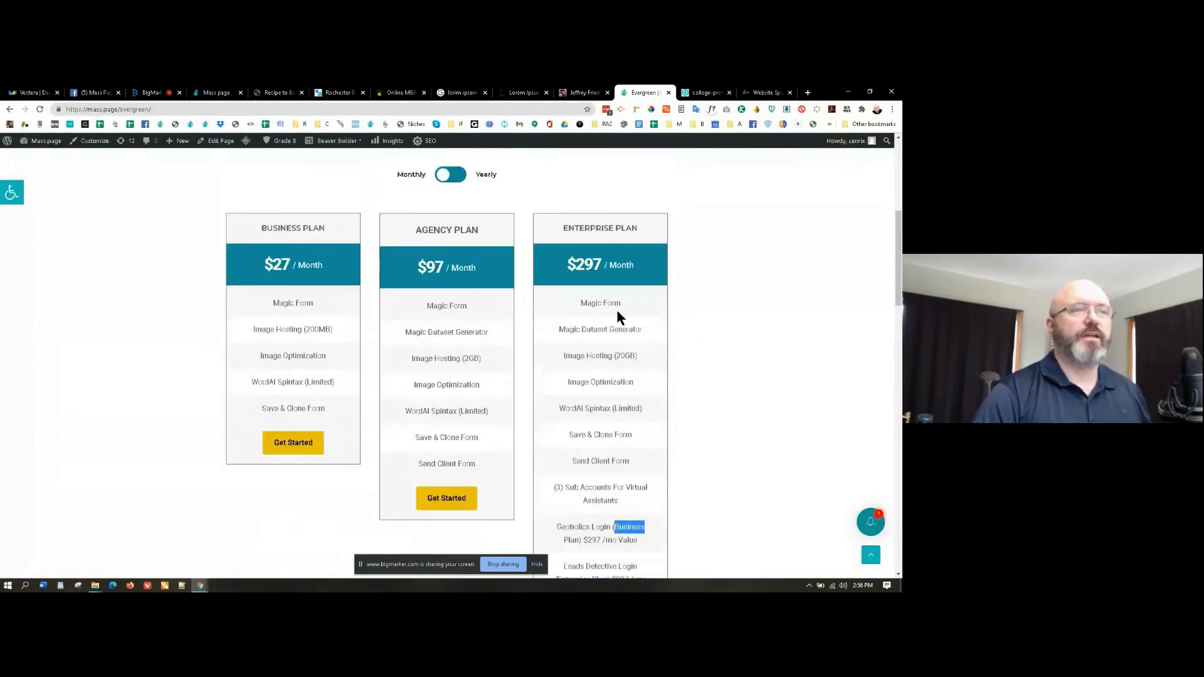
{"action": "left_click", "coordinate": [455, 178]}
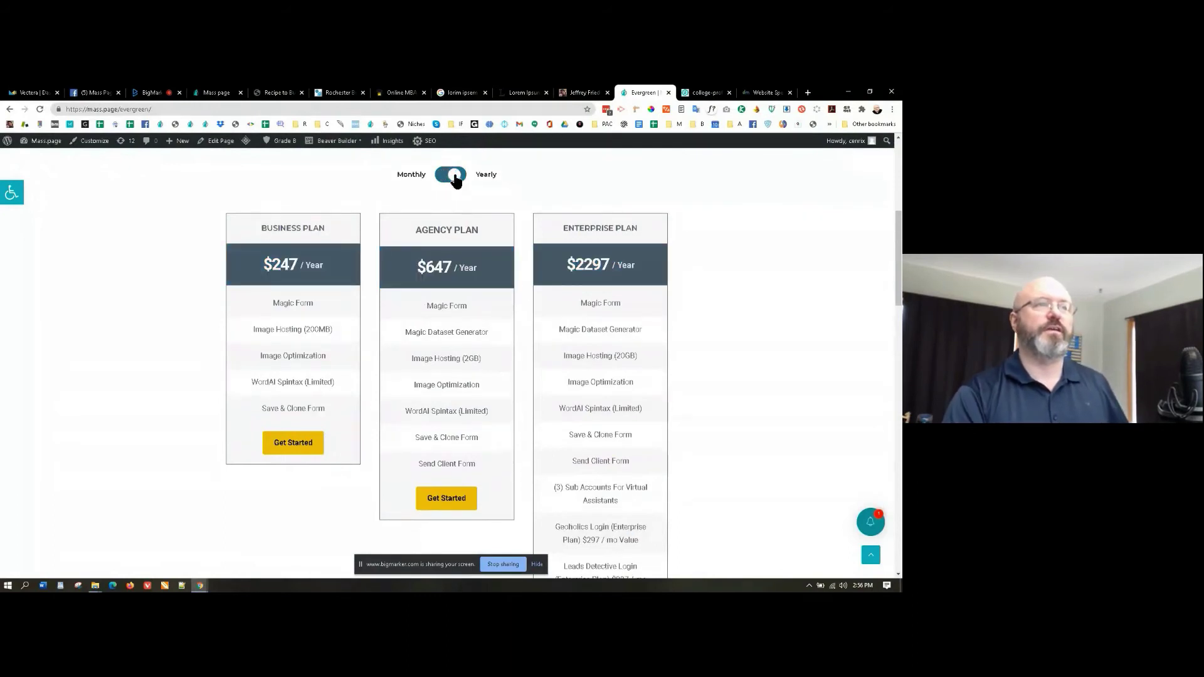
{"action": "left_click", "coordinate": [453, 179]}
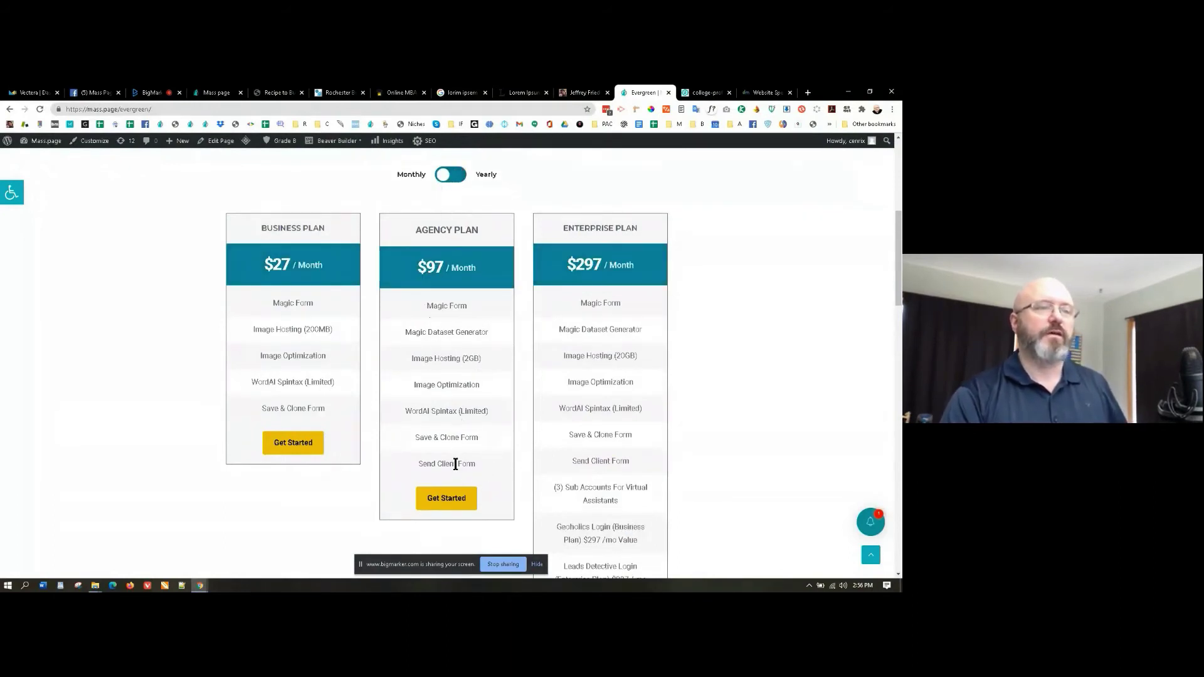
Step: Open the Agency Plan checkout and select the annual payment option
{"action": "left_click", "coordinate": [461, 497]}
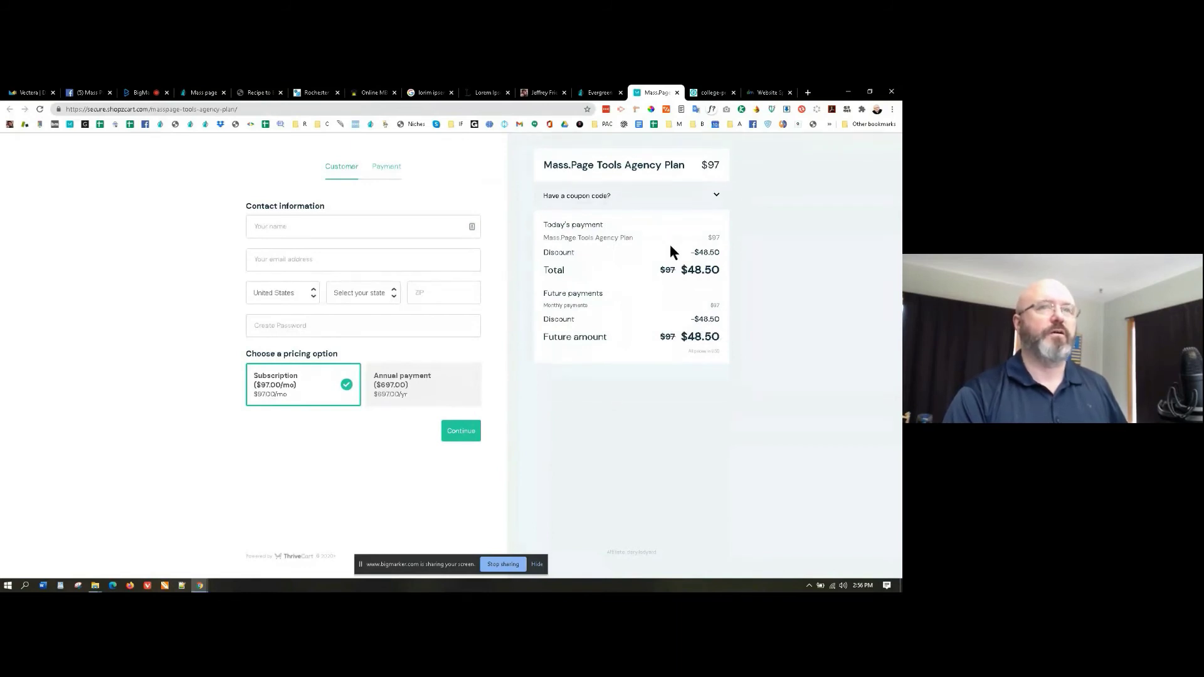
{"action": "left_click", "coordinate": [449, 403]}
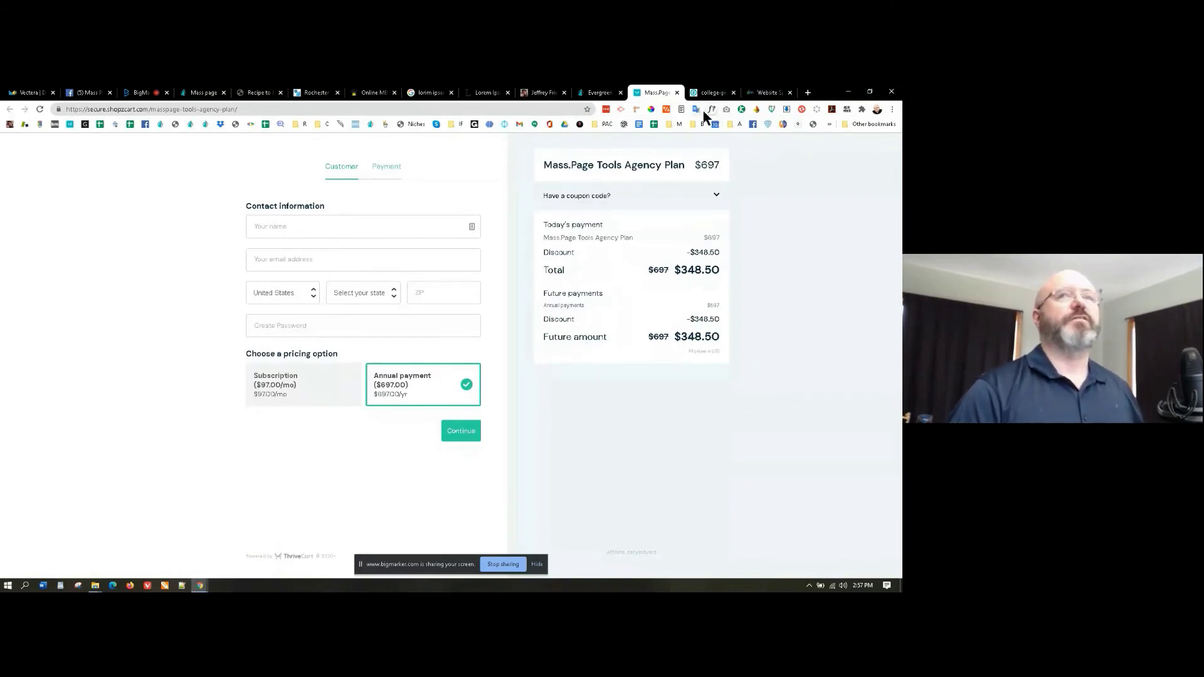
Step: Open the leadsdetective.com website in a new browser tab
{"action": "left_click", "coordinate": [808, 92]}
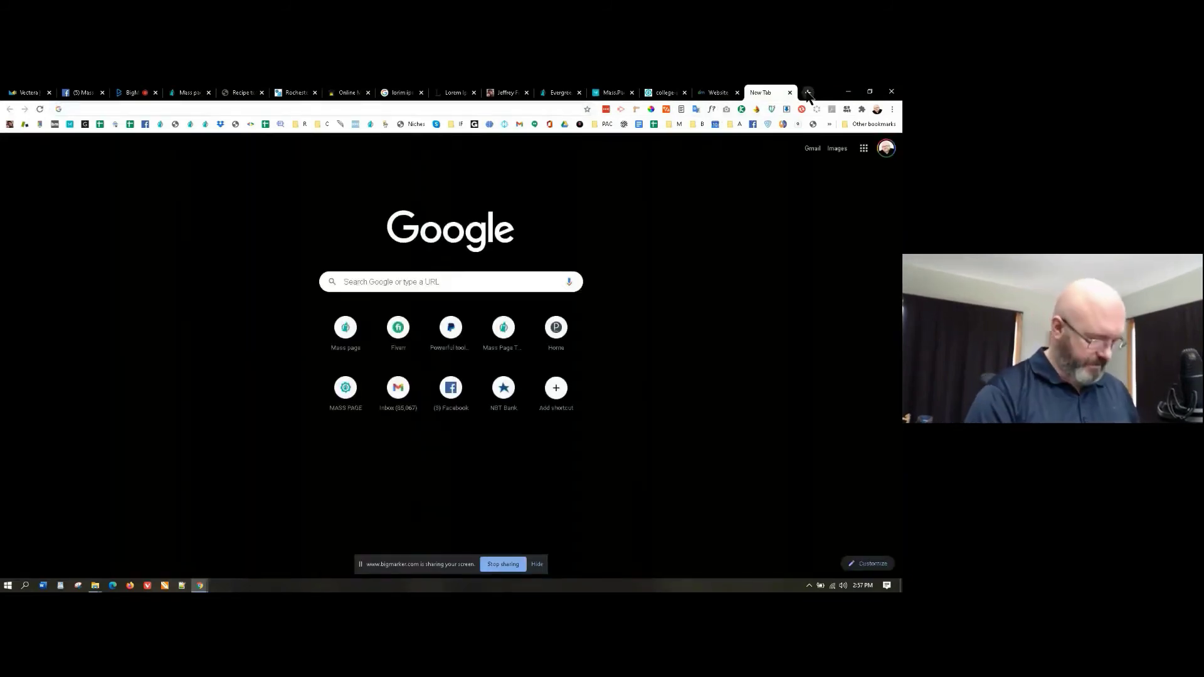
{"action": "type", "text": "le"}
{"action": "key", "text": "BackSpace"}
{"action": "key", "text": "BackSpace"}
{"action": "key", "text": "BackSpace"}
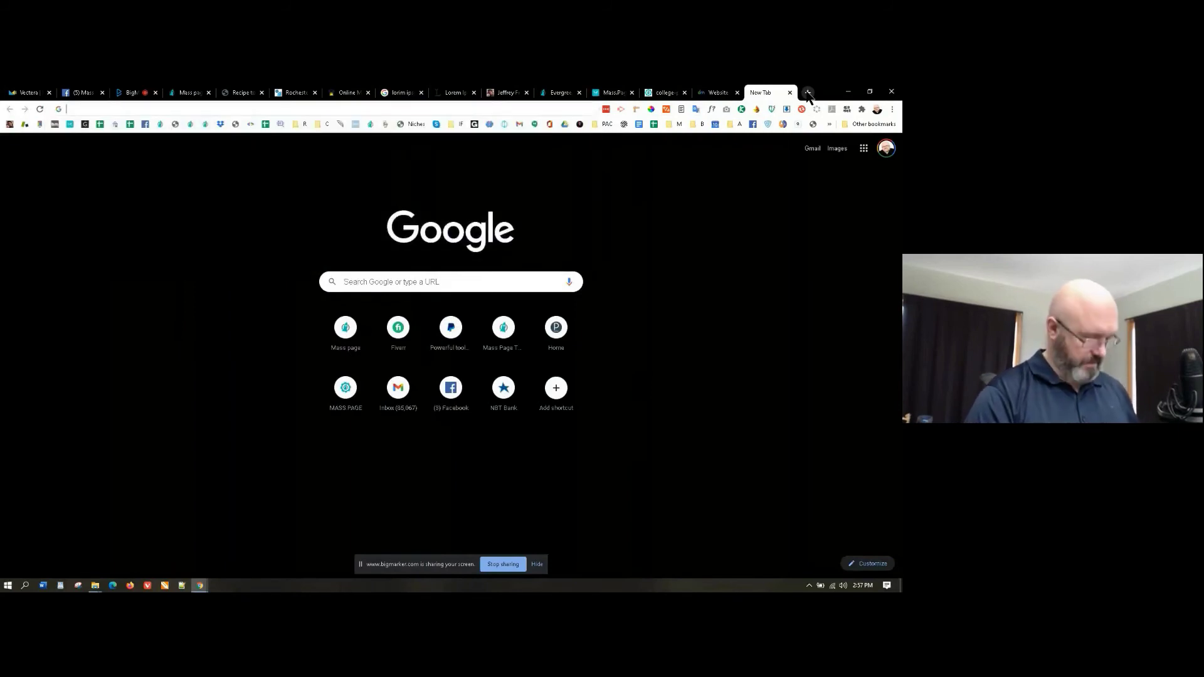
{"action": "type", "text": "l"}
{"action": "key", "text": "BackSpace"}
{"action": "key", "text": "BackSpace"}
{"action": "type", "text": "lead"}
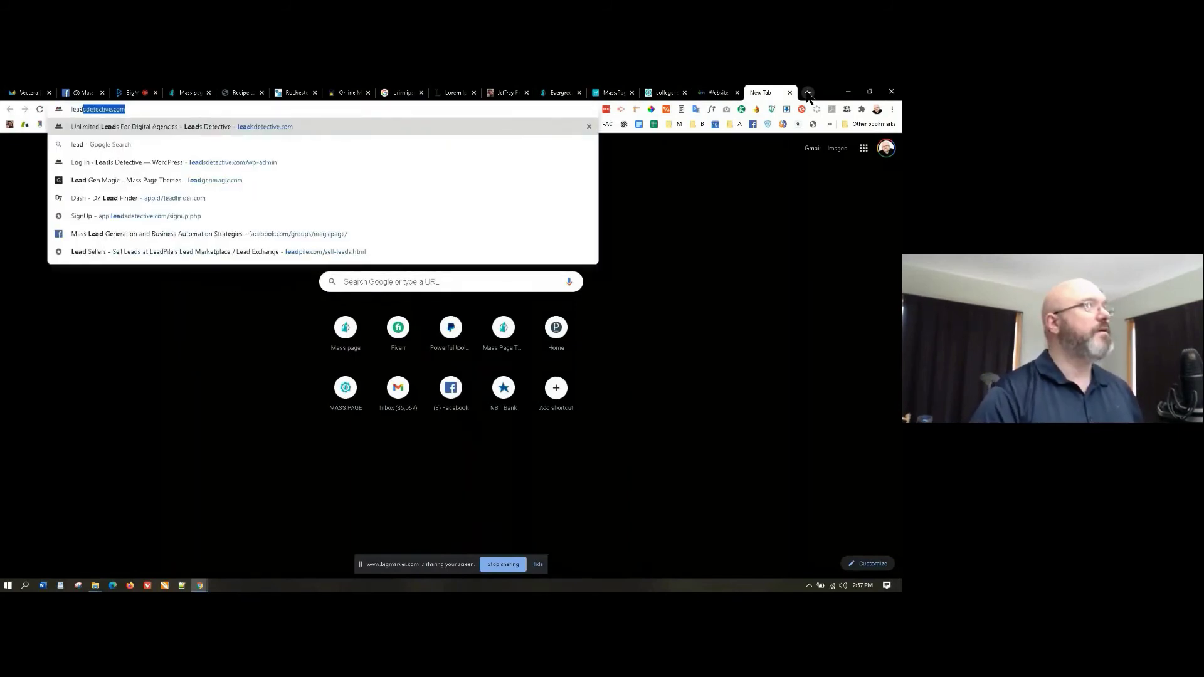
{"action": "key", "text": "Return"}
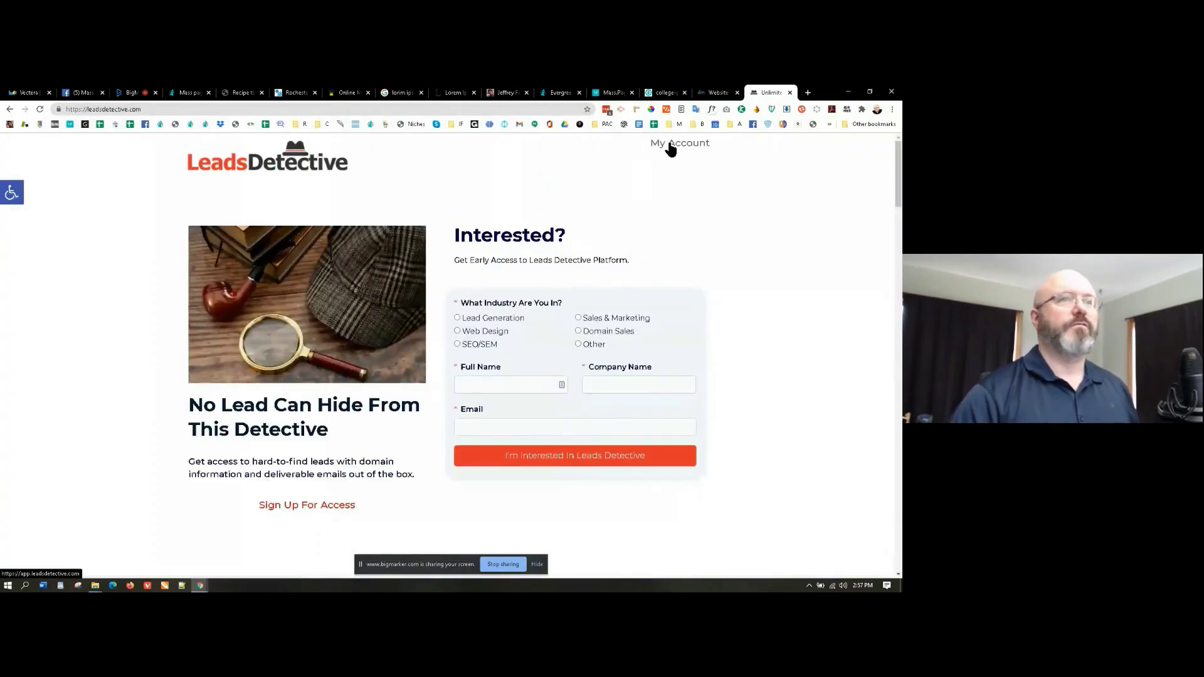
Step: Go to the Leads Detective account login and sign in with the saved credentials
{"action": "left_click", "coordinate": [669, 147]}
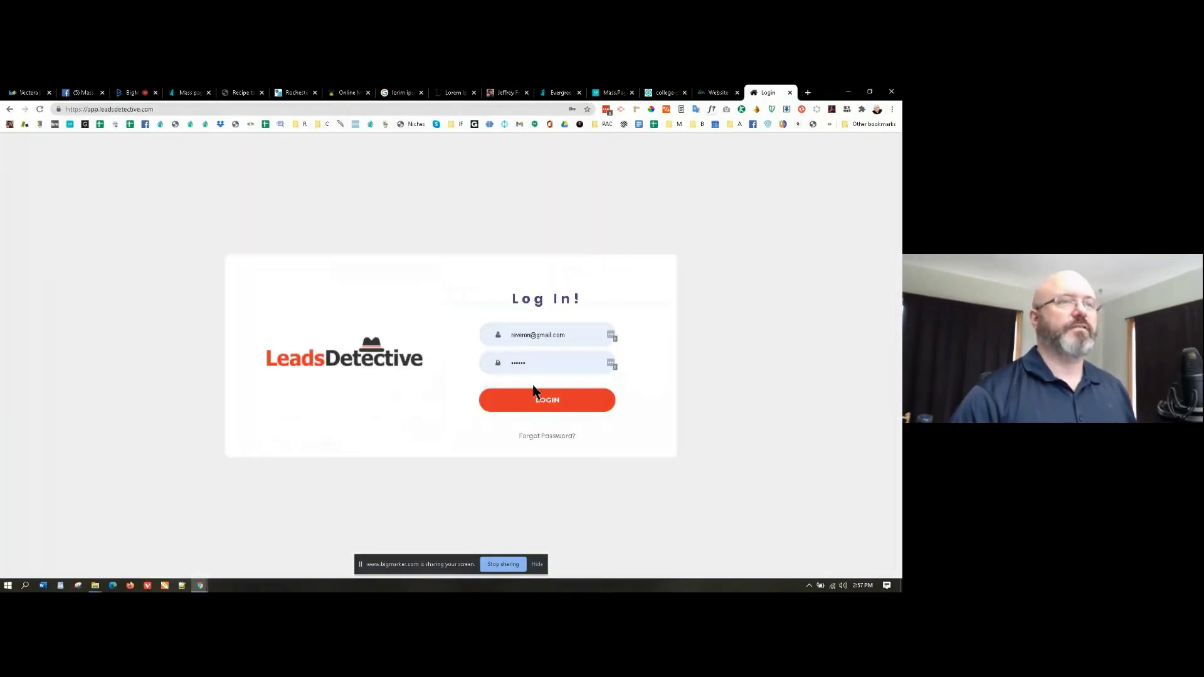
{"action": "left_click", "coordinate": [570, 339]}
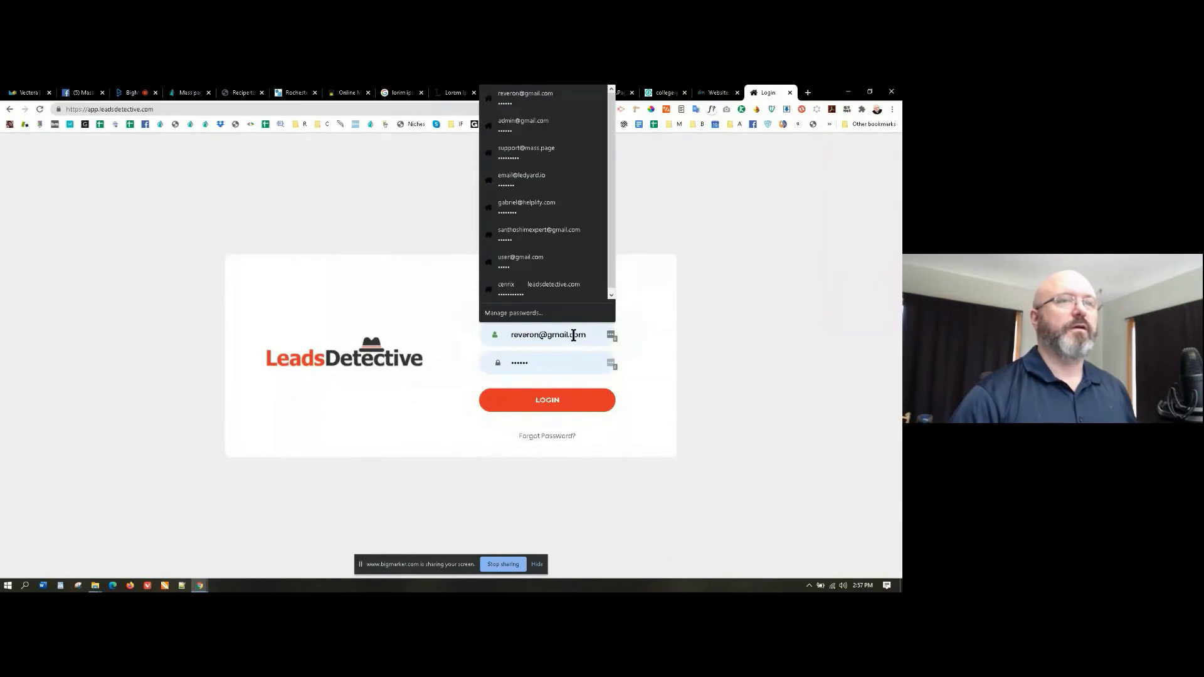
{"action": "left_click", "coordinate": [548, 401]}
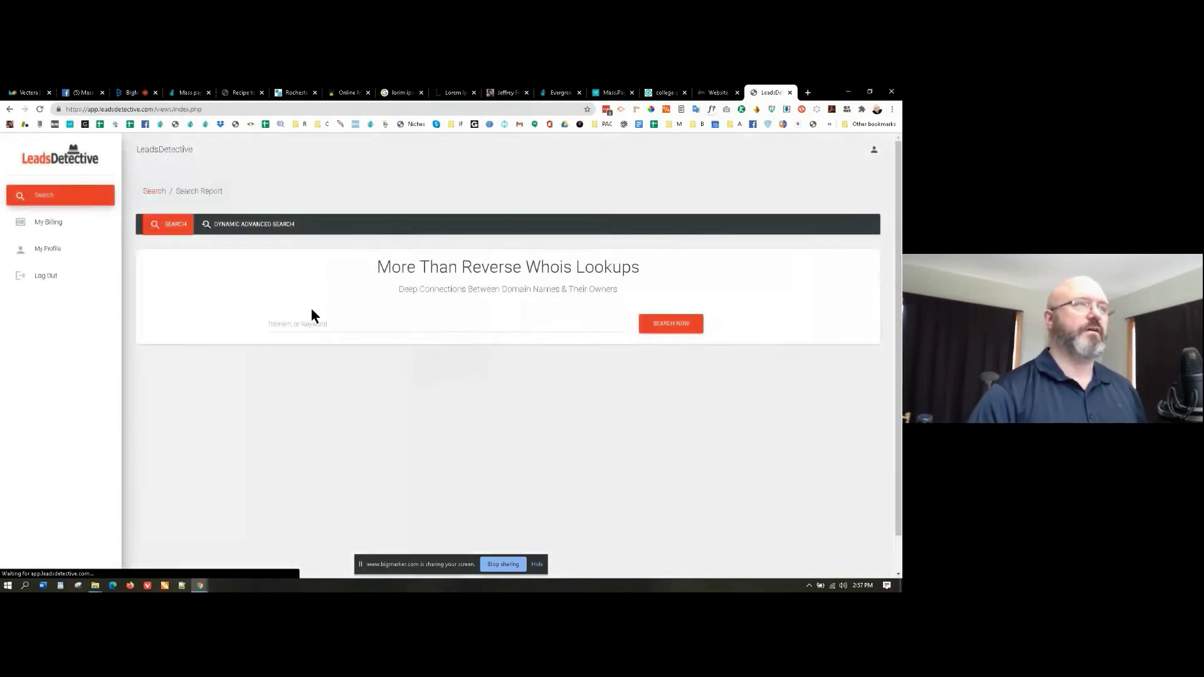
Step: Start a Dynamic Advanced Search and set its search type to Wide("OR")
{"action": "left_click", "coordinate": [257, 233]}
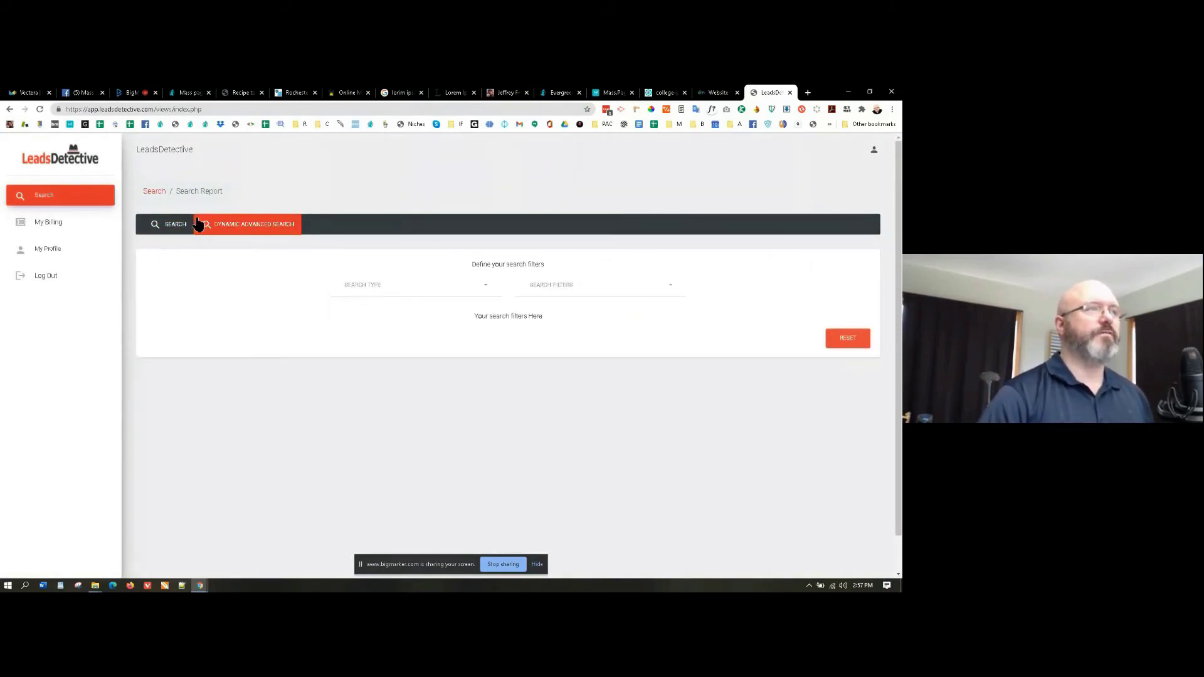
{"action": "left_click", "coordinate": [363, 284]}
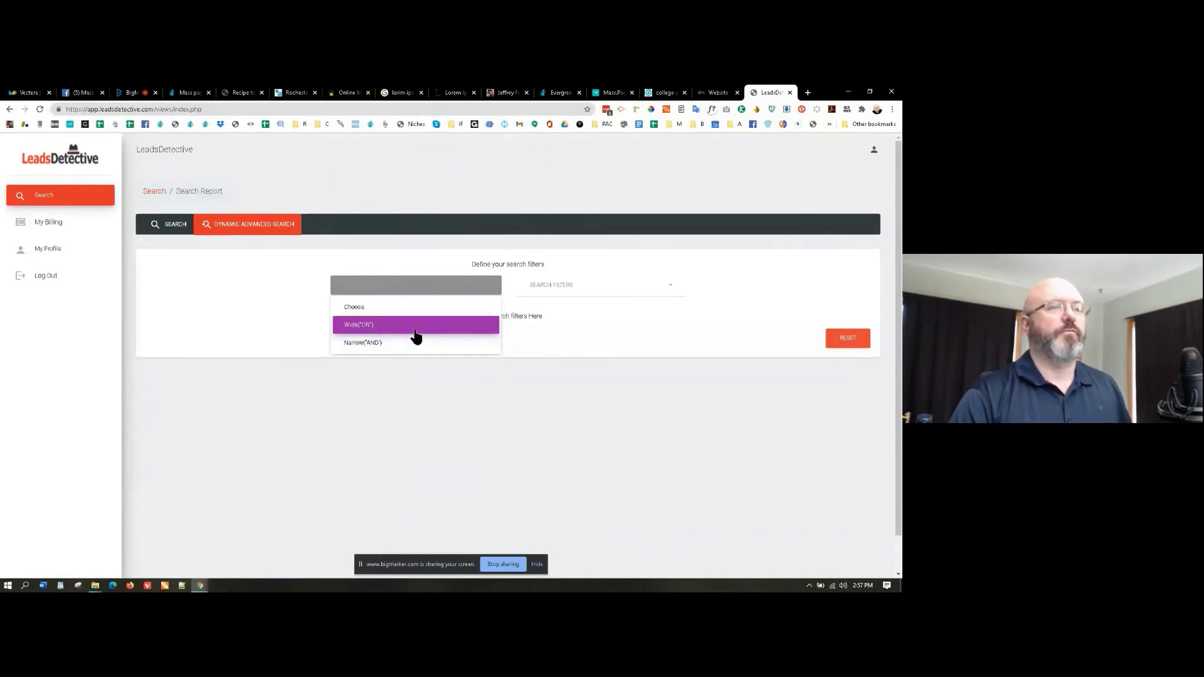
{"action": "left_click", "coordinate": [381, 331]}
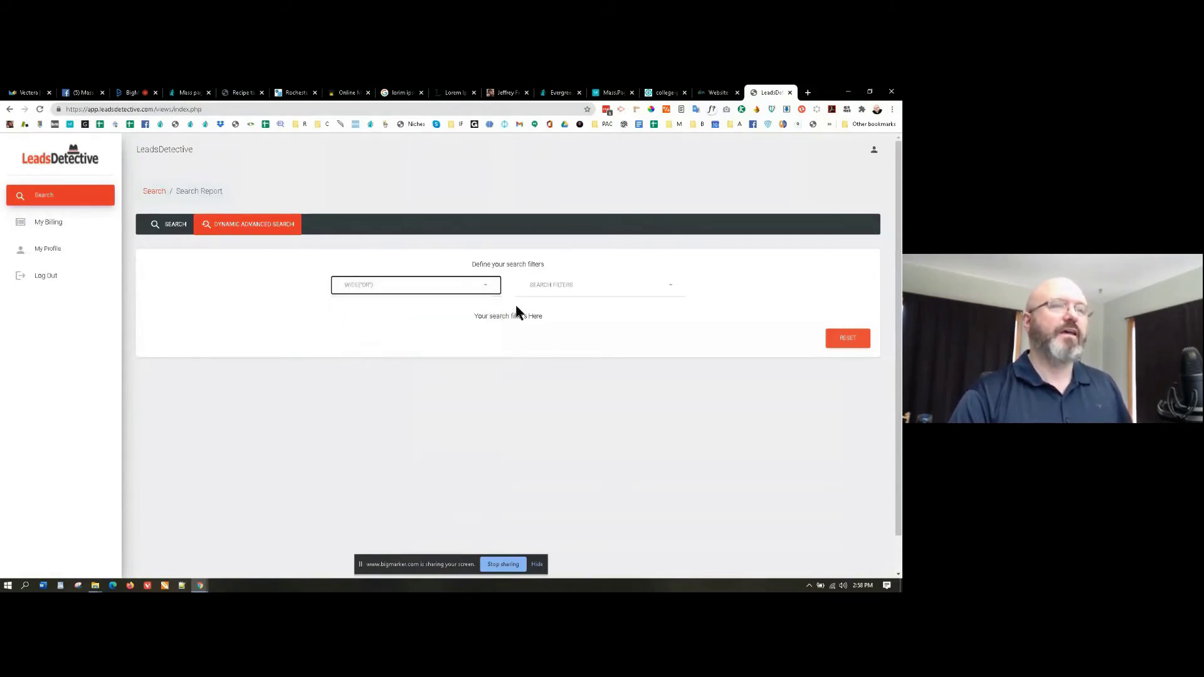
Step: Add Facebook and Registrar State as the search filters
{"action": "left_click", "coordinate": [551, 290]}
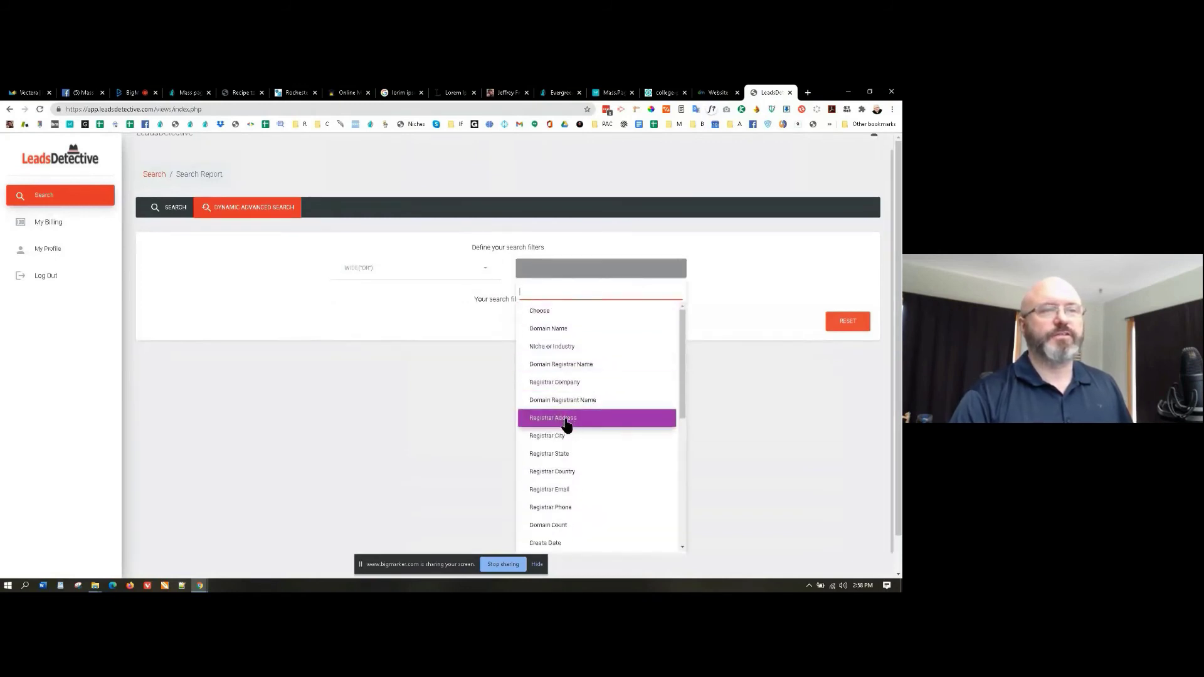
{"action": "left_click_drag", "start_coordinate": [683, 411], "coordinate": [672, 458]}
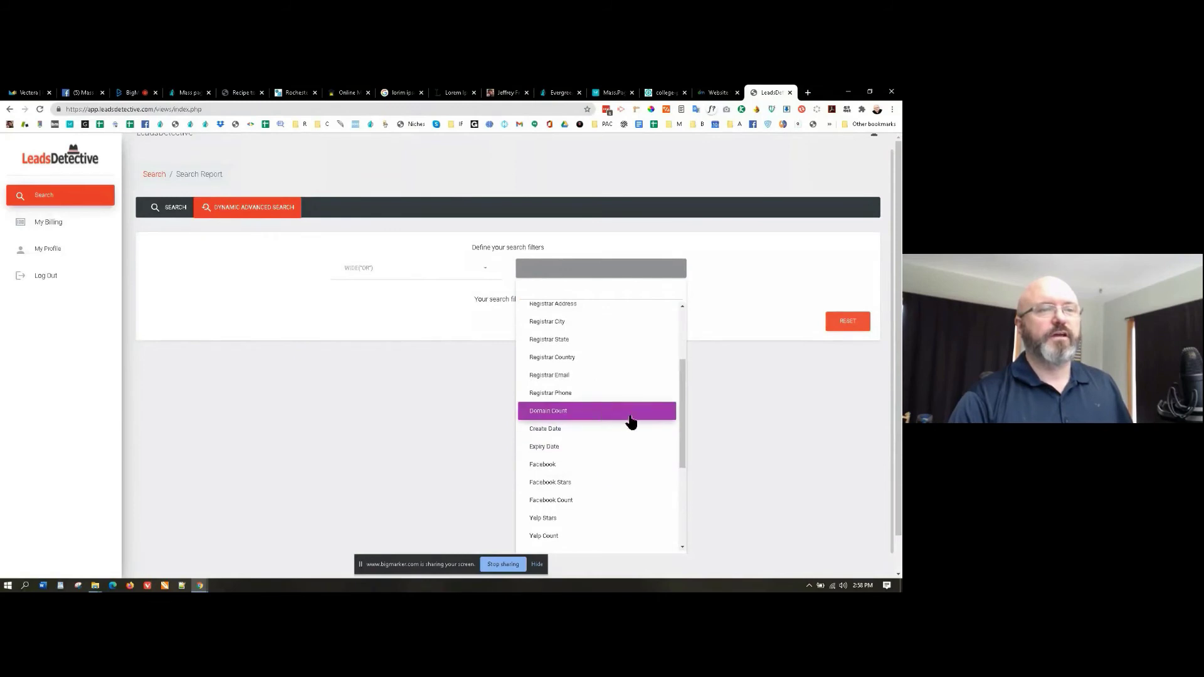
{"action": "left_click_drag", "start_coordinate": [682, 453], "coordinate": [680, 449]}
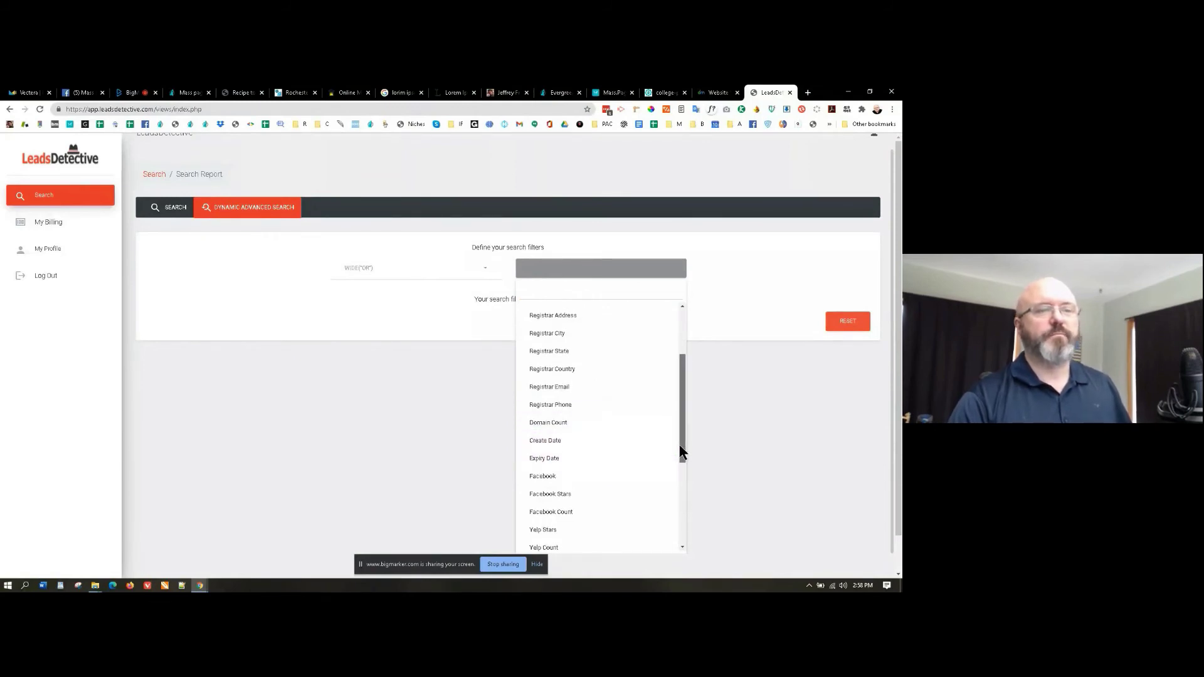
{"action": "left_click", "coordinate": [593, 478]}
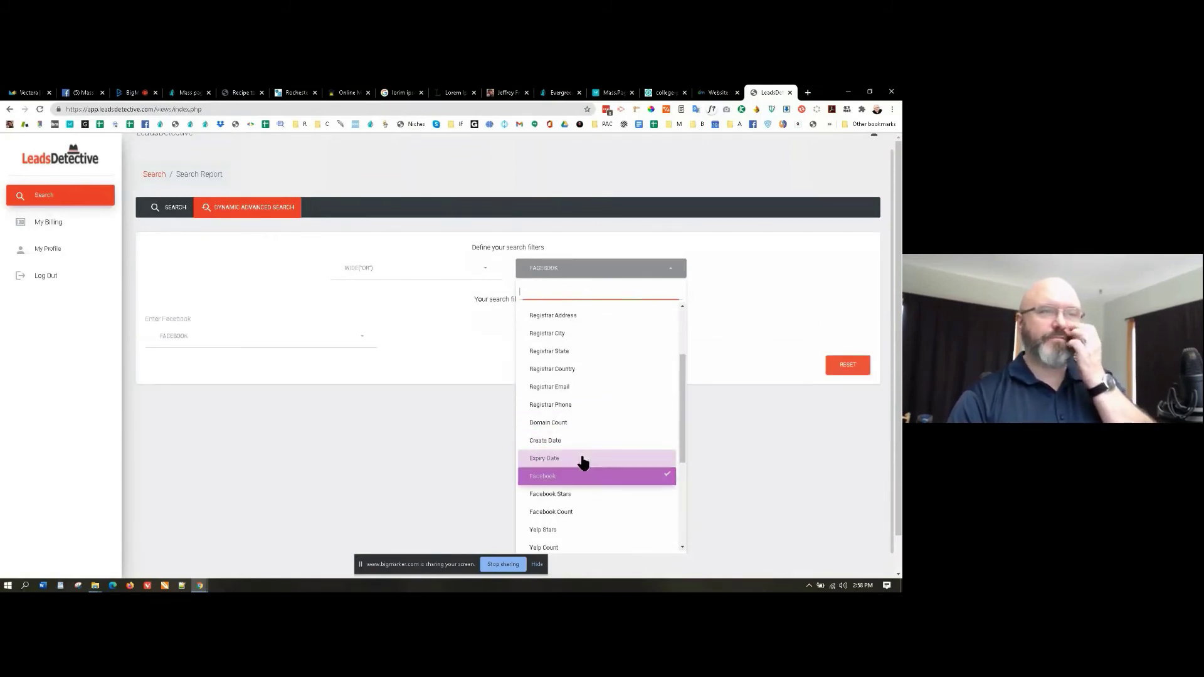
{"action": "left_click", "coordinate": [605, 352]}
{"action": "left_click", "coordinate": [393, 372]}
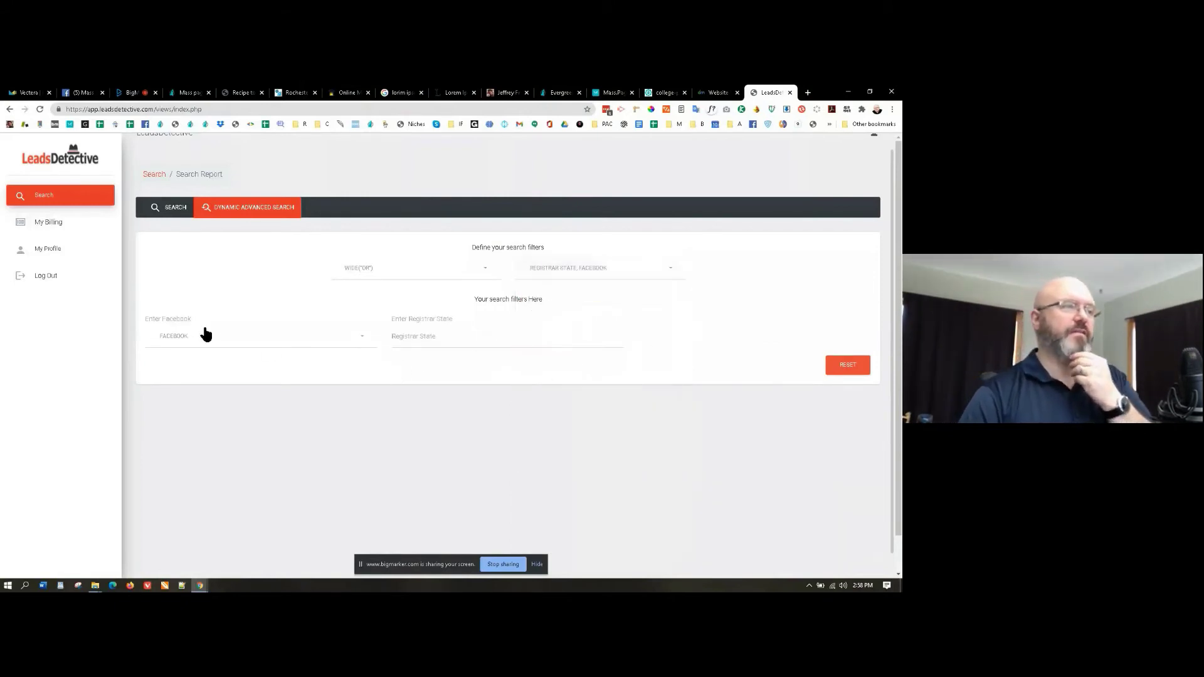
Step: Search with the Facebook filter set to Y and the Registrar State filter set to NY
{"action": "left_click", "coordinate": [204, 339]}
{"action": "left_click", "coordinate": [196, 378]}
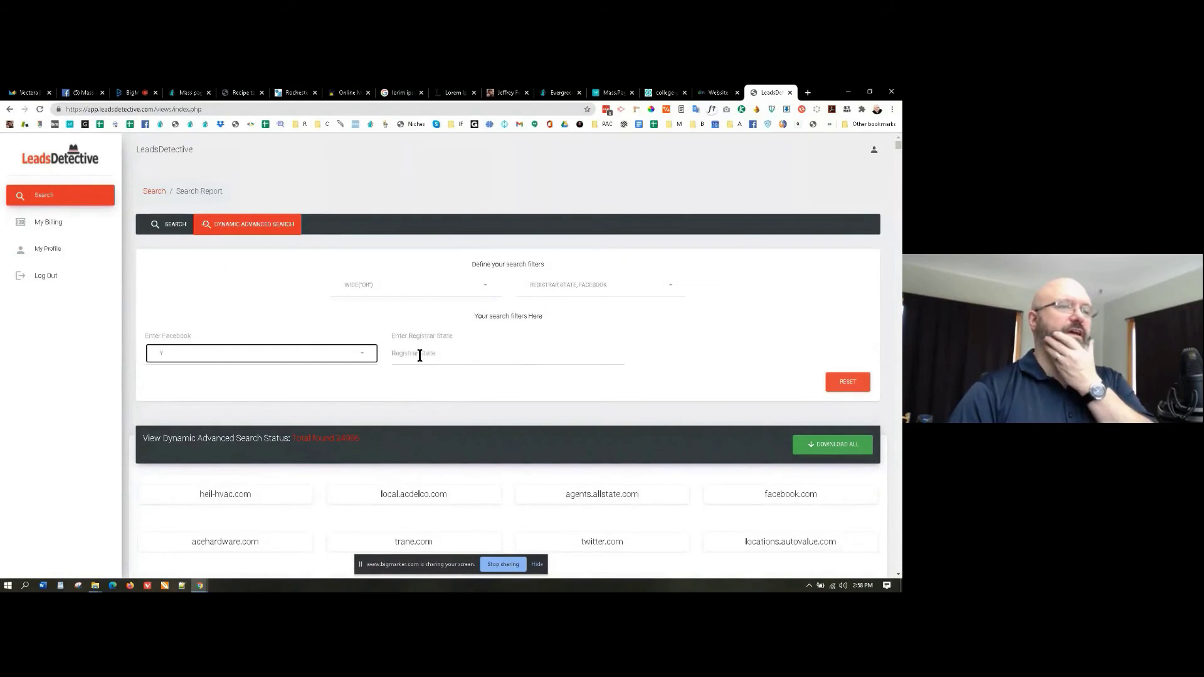
{"action": "left_click", "coordinate": [420, 354]}
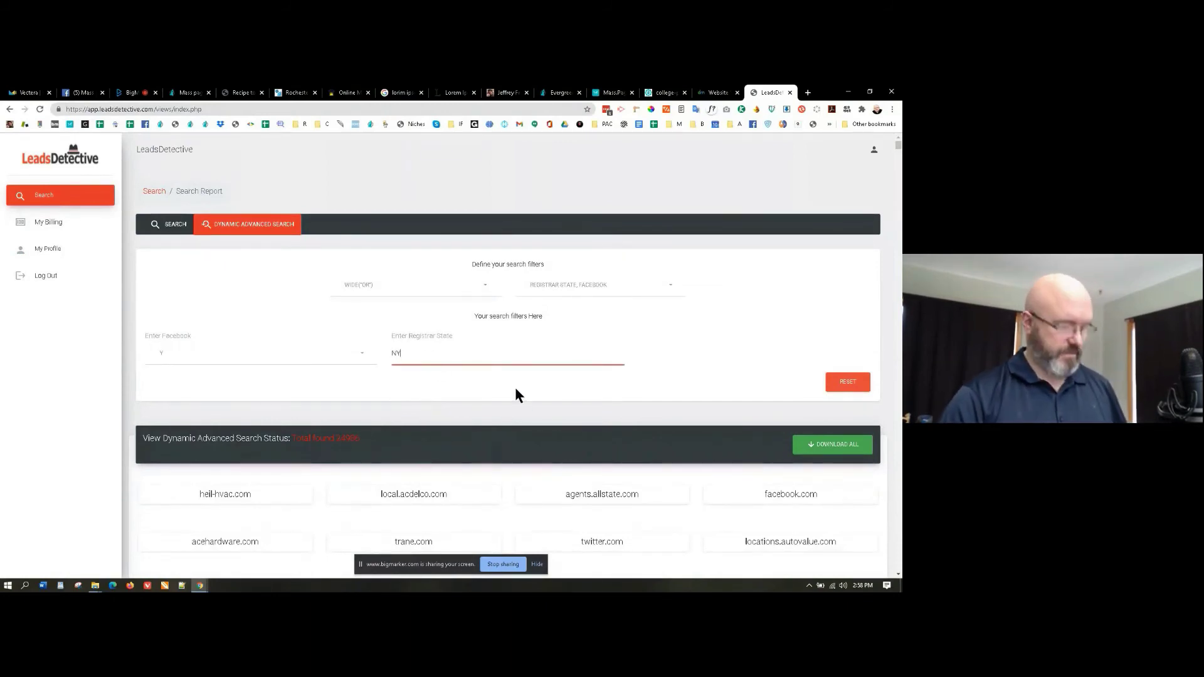
{"action": "key", "text": "Return"}
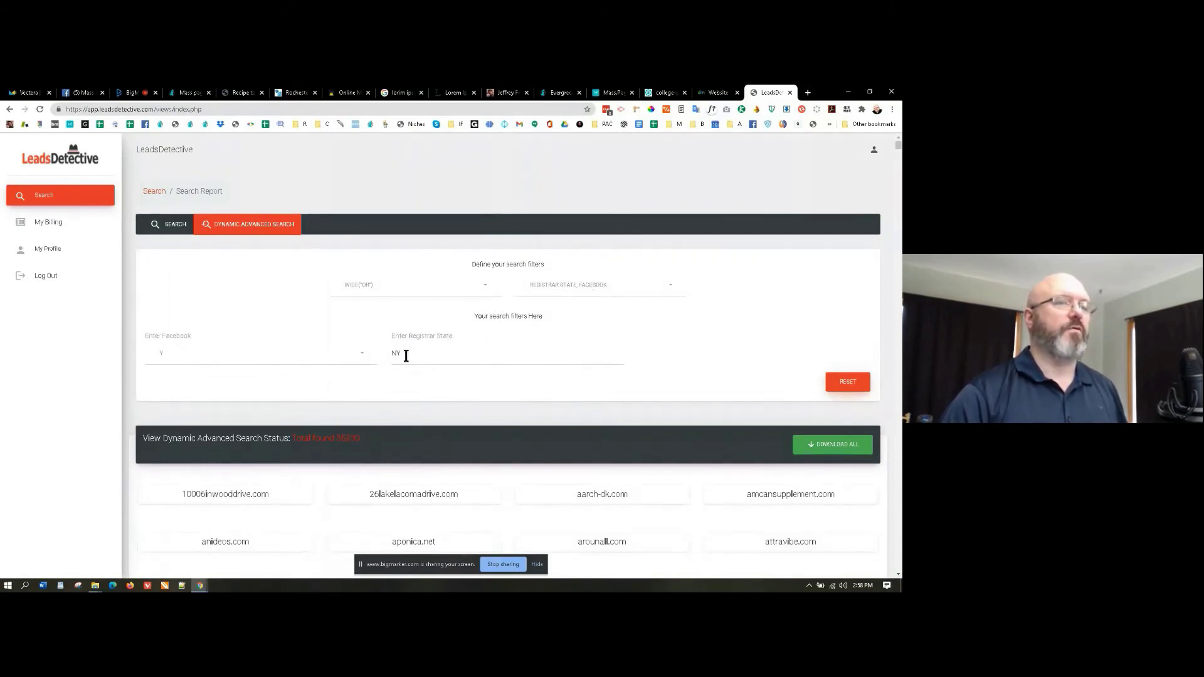
Step: Change the Registrar State filter to New York and switch the search type to Narrow("AND")
{"action": "left_click_drag", "start_coordinate": [406, 356], "coordinate": [390, 355]}
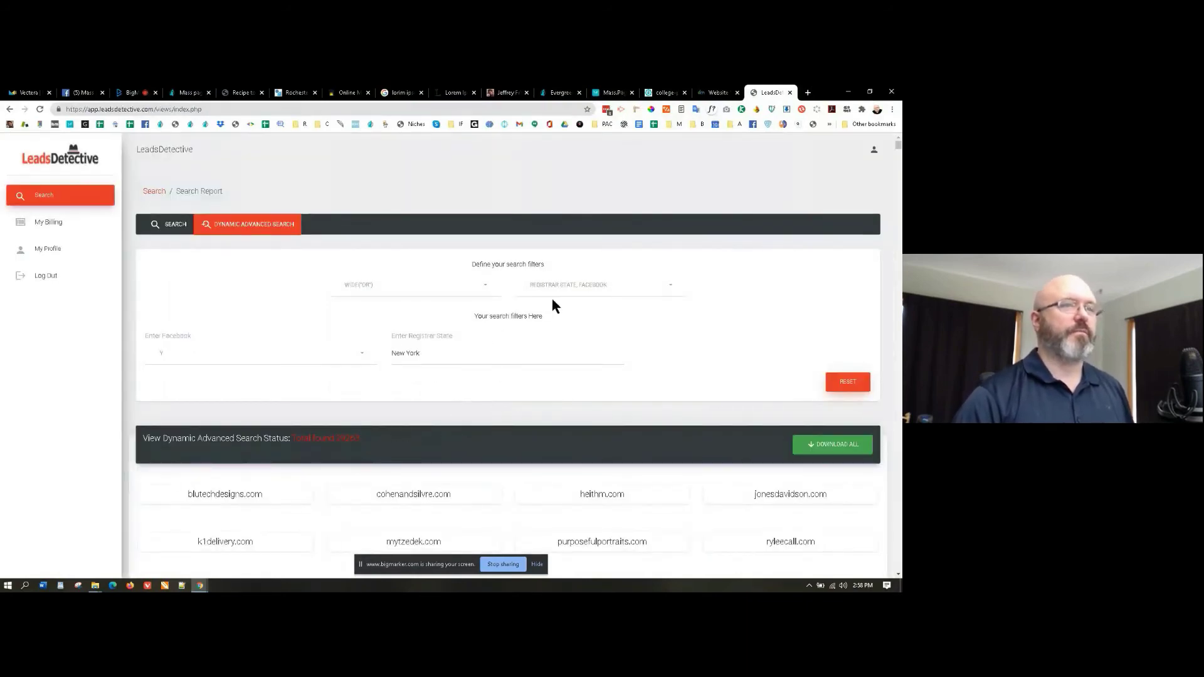
{"action": "left_click", "coordinate": [406, 289]}
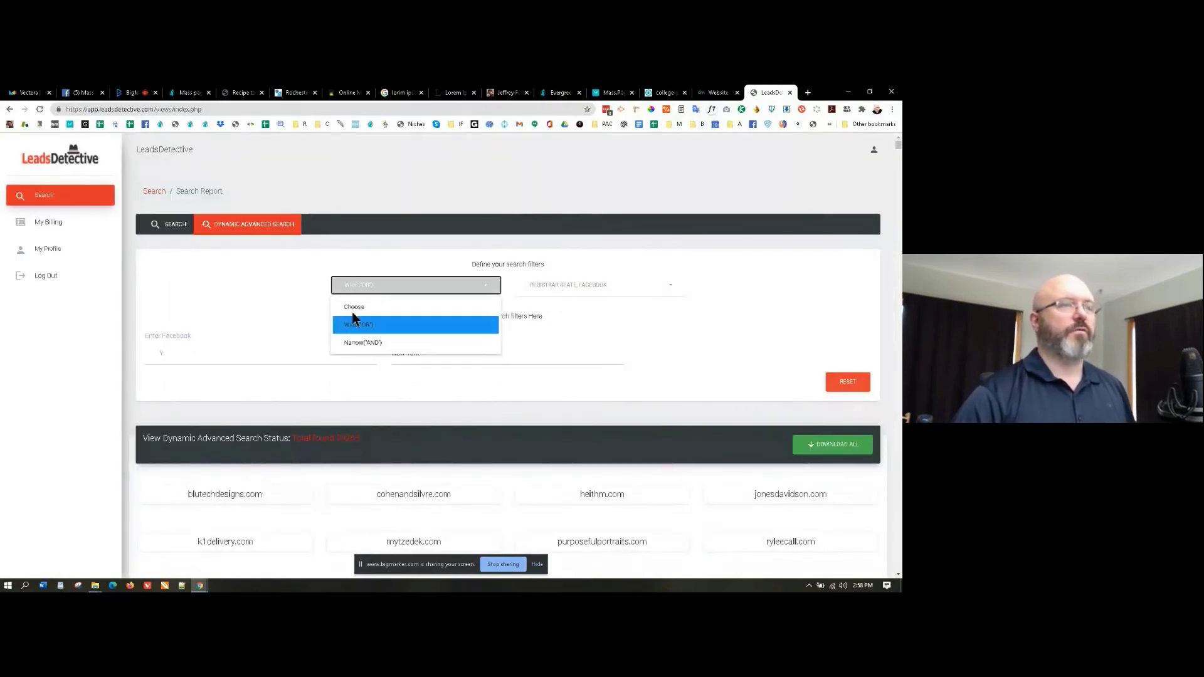
{"action": "left_click", "coordinate": [377, 345]}
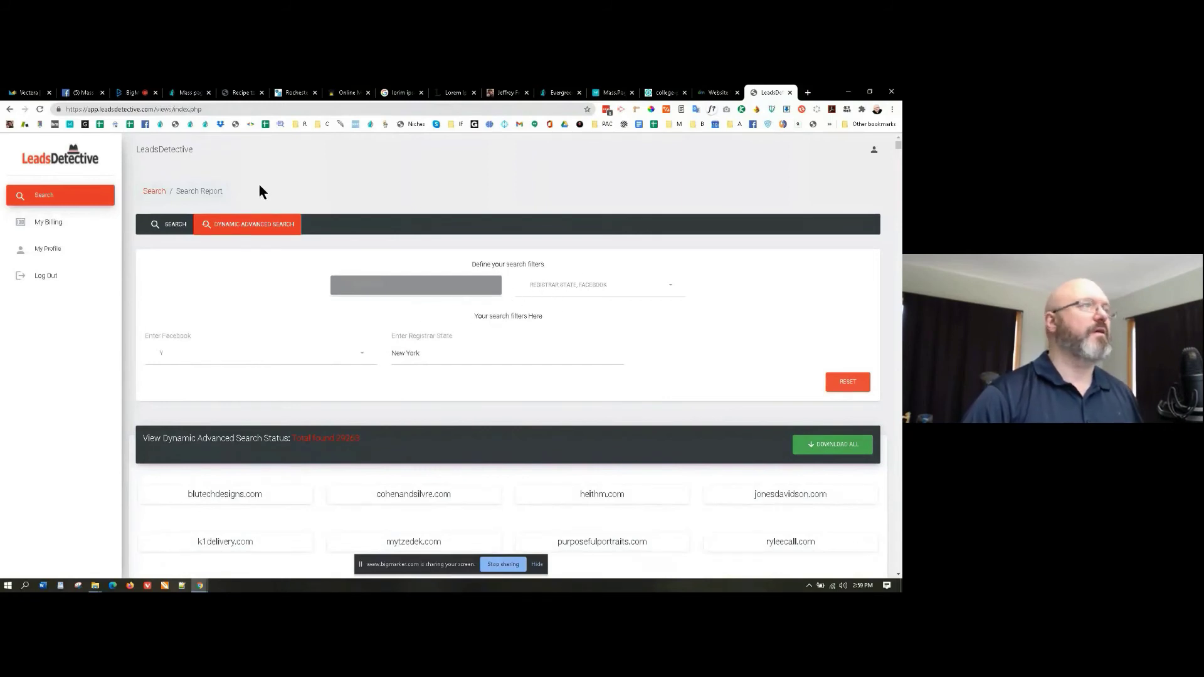
Step: Reload the page and start a new Dynamic Advanced Search with the search type Narrow("AND")
{"action": "left_click", "coordinate": [39, 109]}
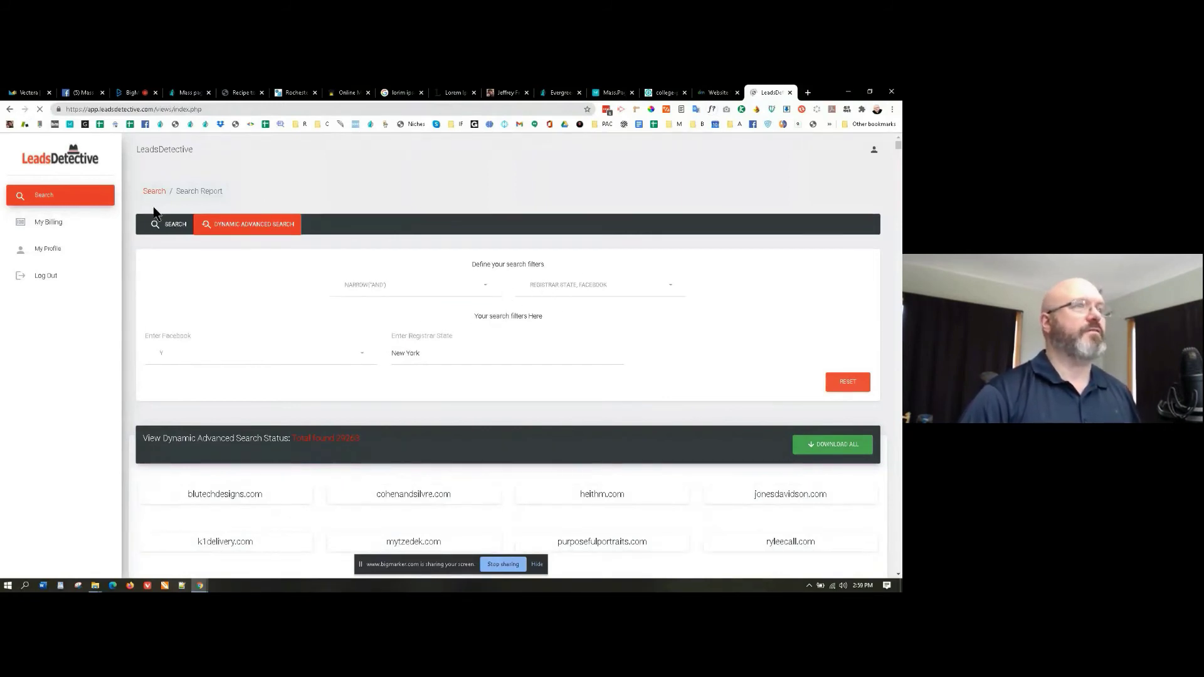
{"action": "left_click", "coordinate": [254, 227]}
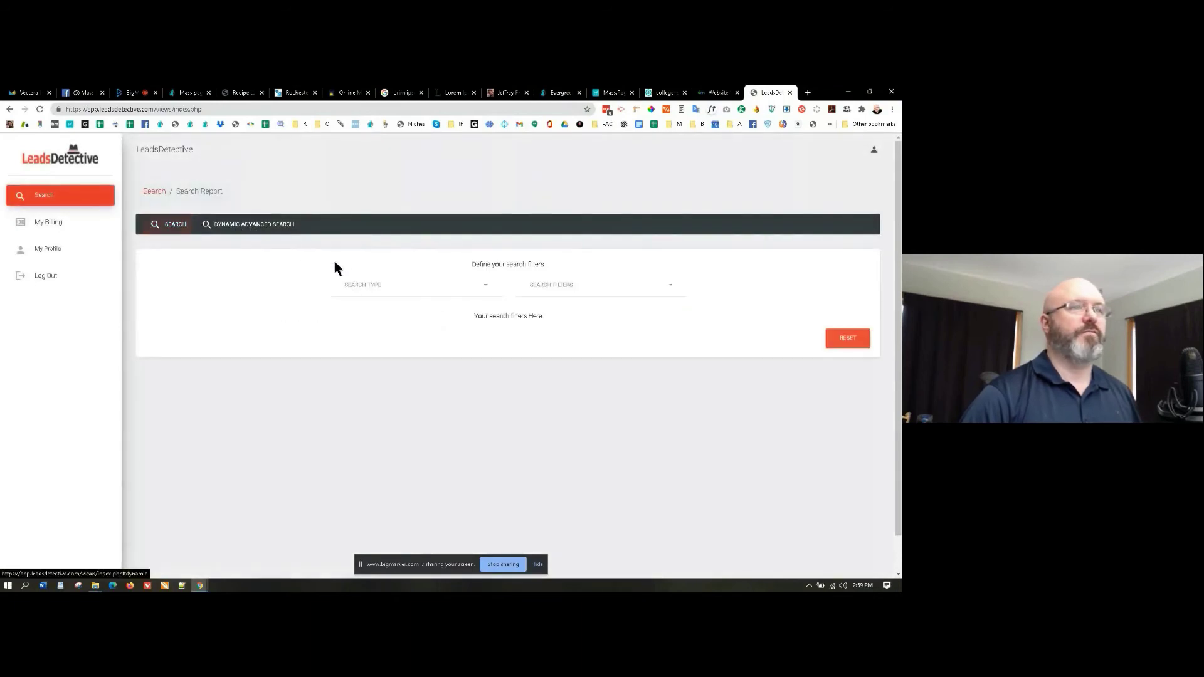
{"action": "left_click", "coordinate": [384, 288]}
{"action": "left_click", "coordinate": [367, 345]}
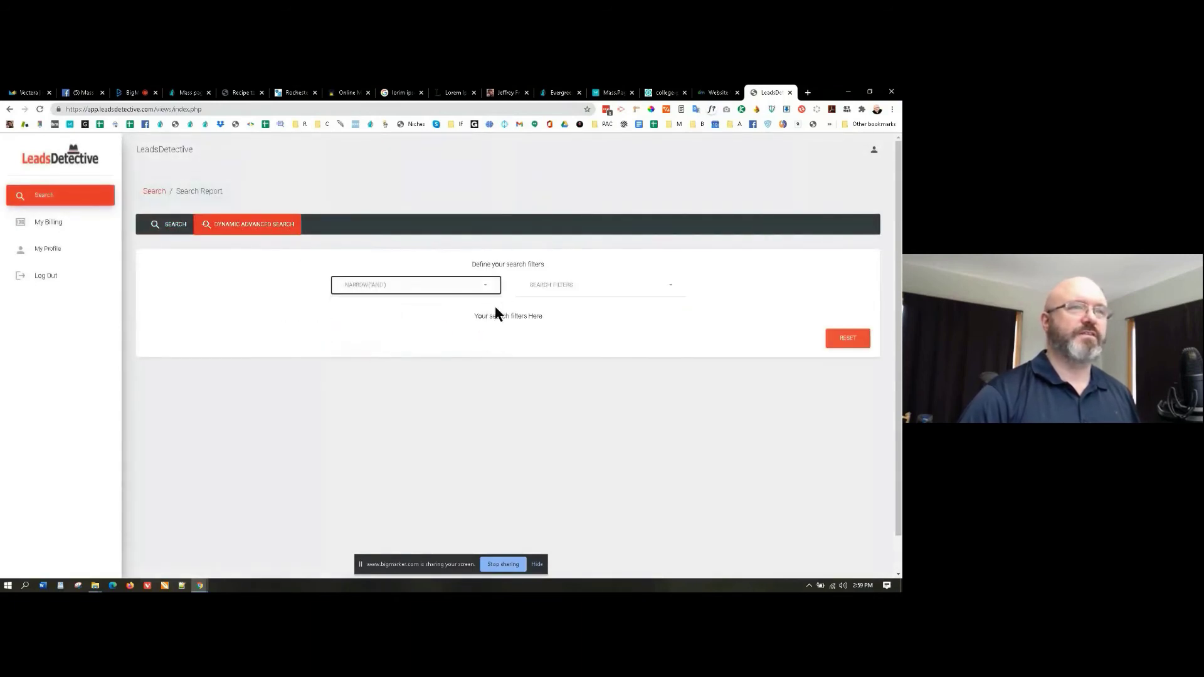
Step: Add Registrar State and Is Wordpress as the search filters, and set the Registrar State to NY
{"action": "left_click", "coordinate": [537, 289]}
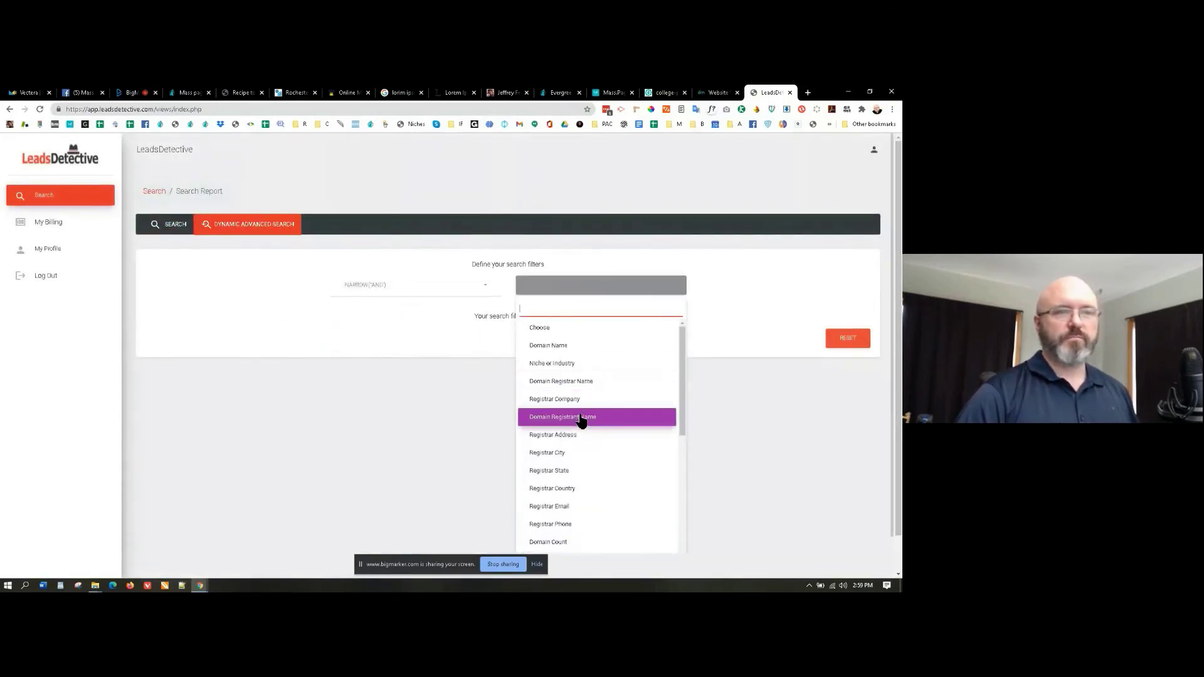
{"action": "left_click", "coordinate": [575, 472]}
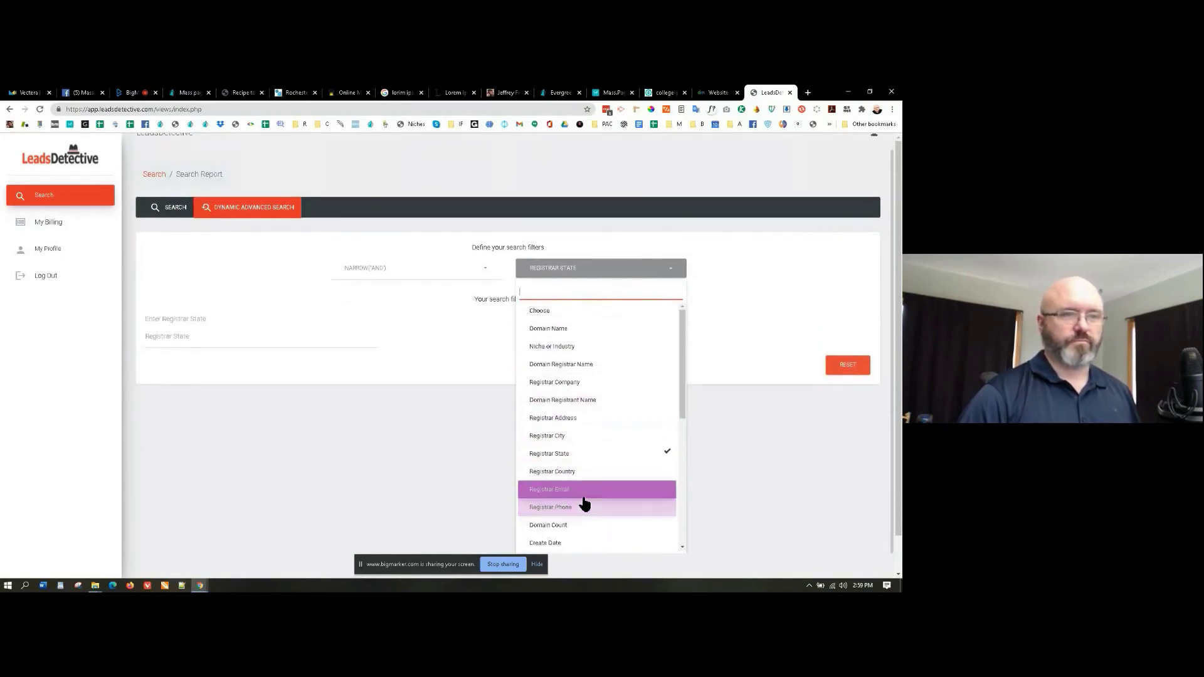
{"action": "left_click_drag", "start_coordinate": [684, 414], "coordinate": [675, 532]}
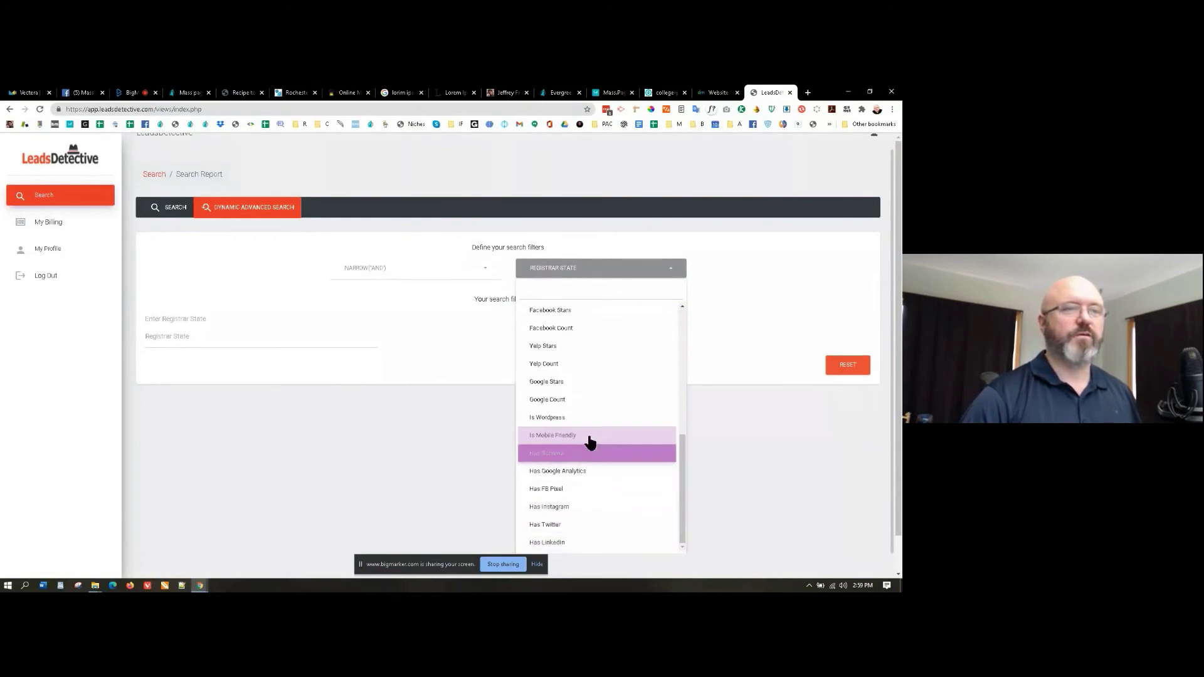
{"action": "left_click", "coordinate": [569, 421]}
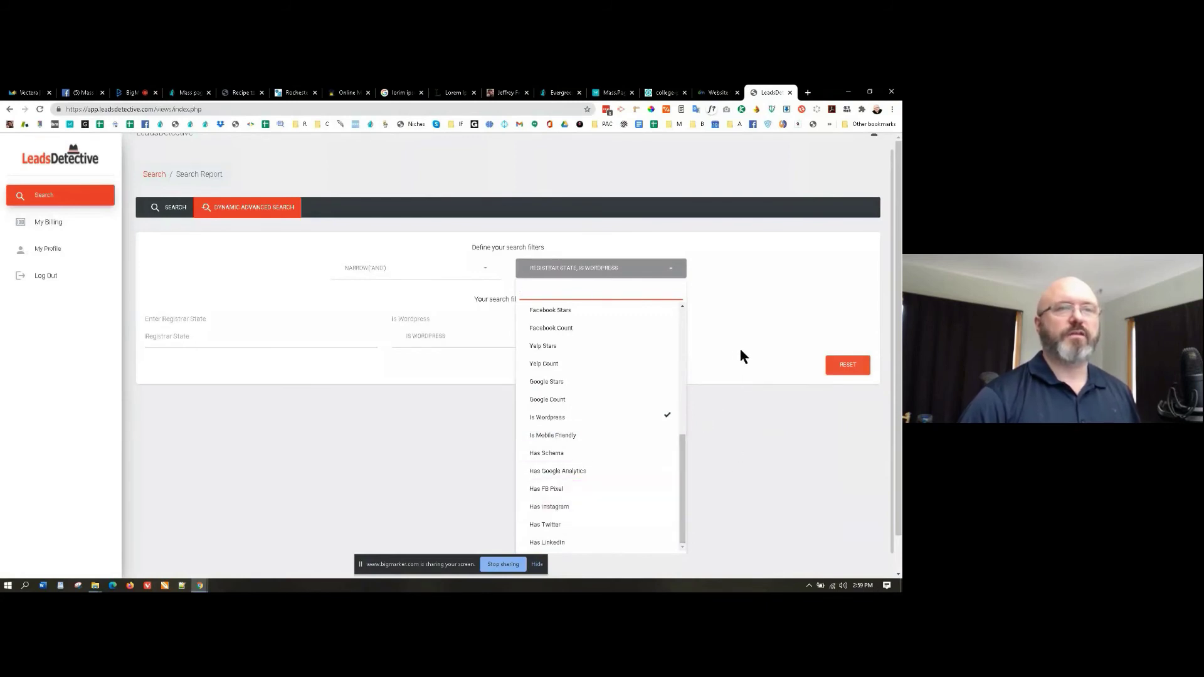
{"action": "left_click", "coordinate": [737, 321]}
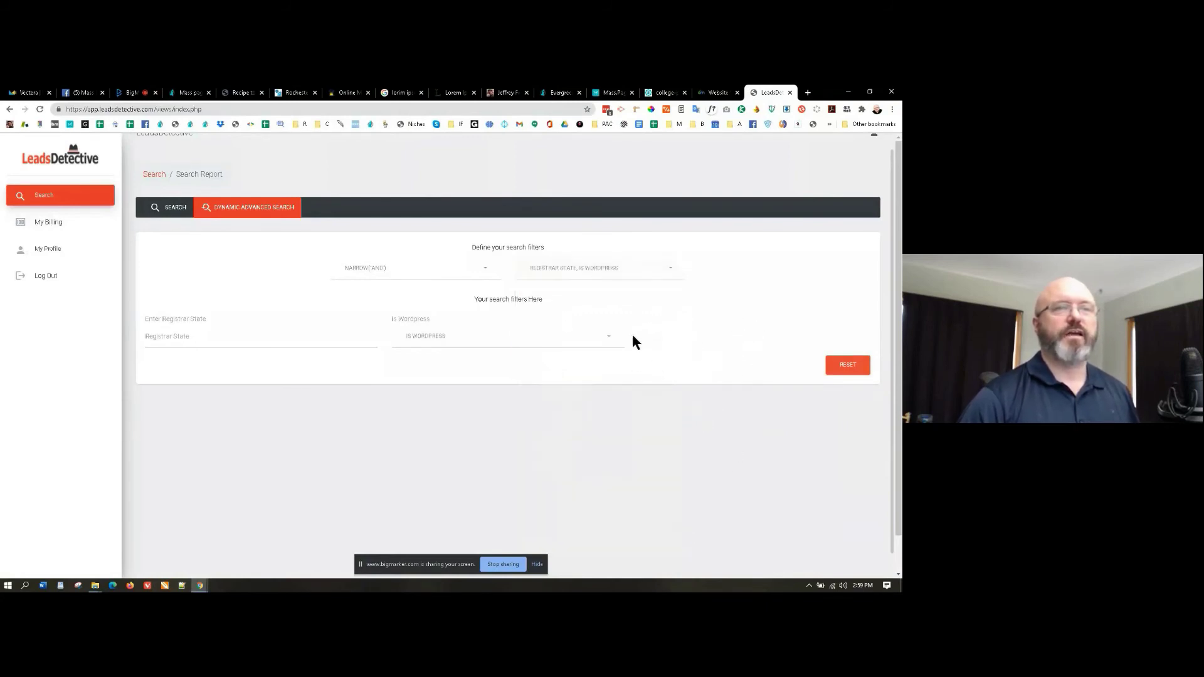
{"action": "left_click", "coordinate": [586, 272]}
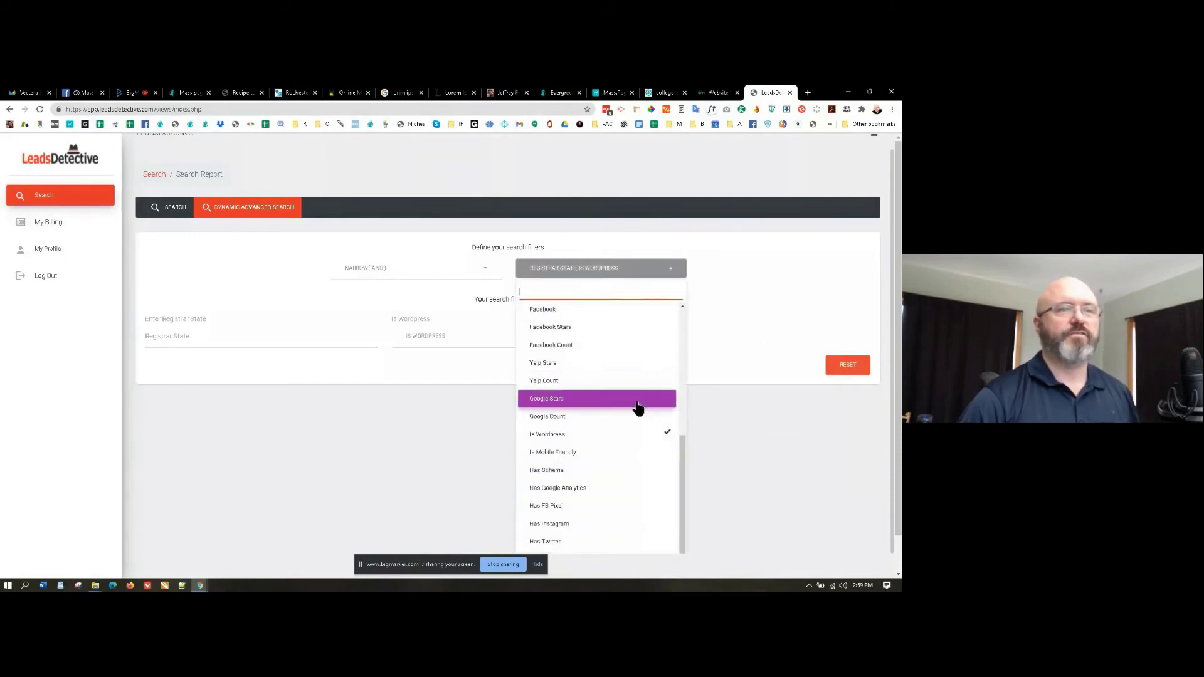
{"action": "left_click", "coordinate": [706, 341]}
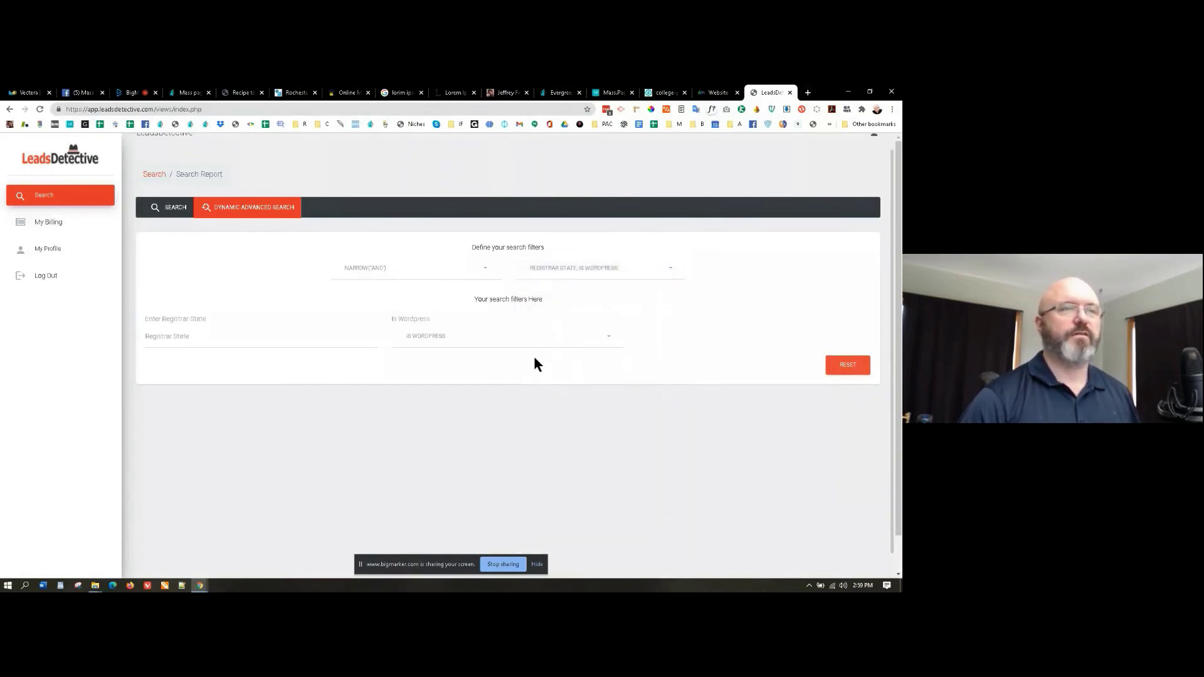
{"action": "left_click", "coordinate": [213, 339]}
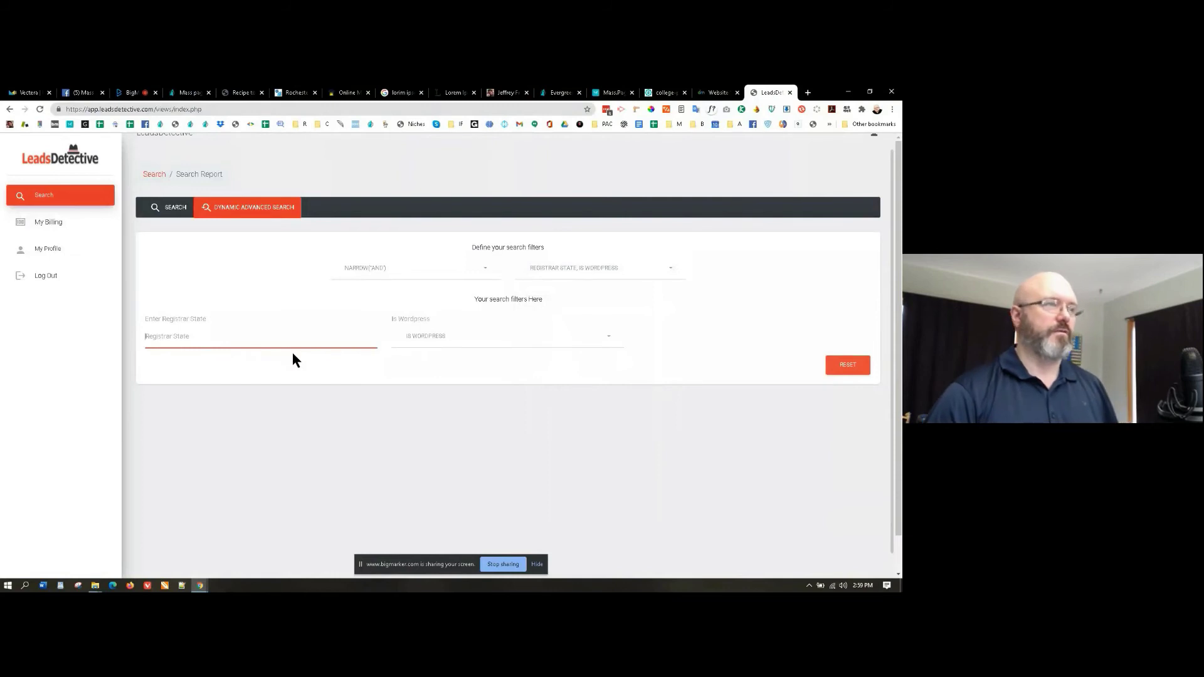
{"action": "type", "text": "NY"}
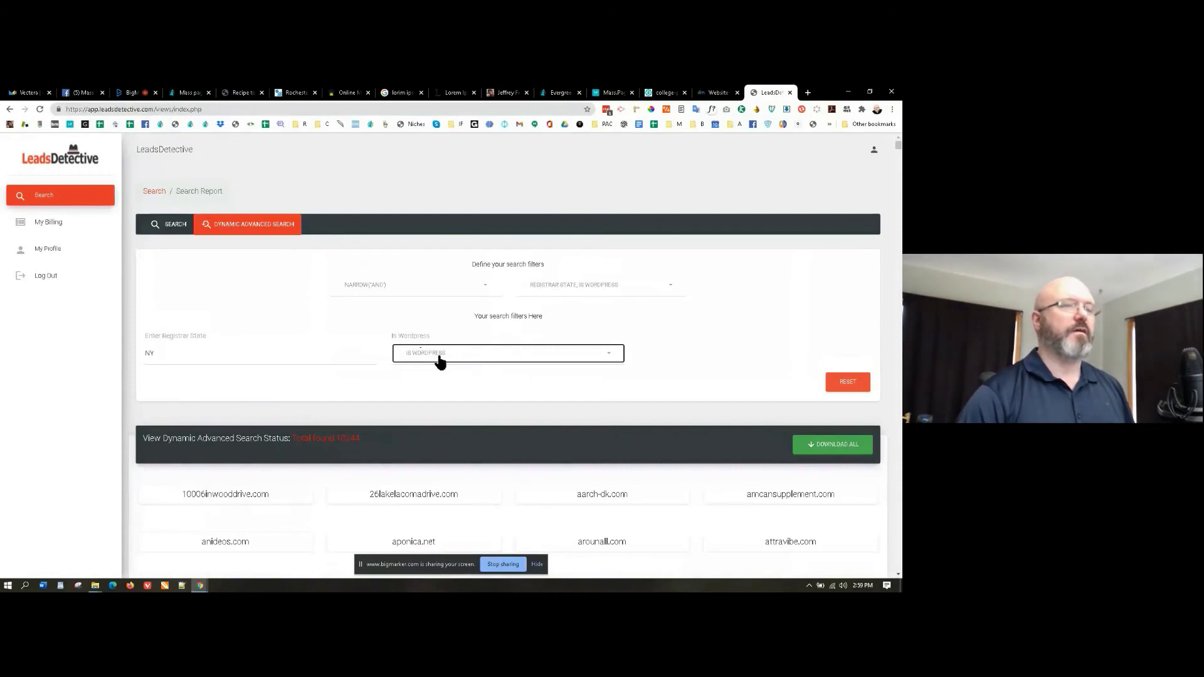
Step: Try filtering the NY domains by Is Wordpress Y, and return that filter to Choose
{"action": "left_click", "coordinate": [438, 358]}
{"action": "left_click", "coordinate": [418, 392]}
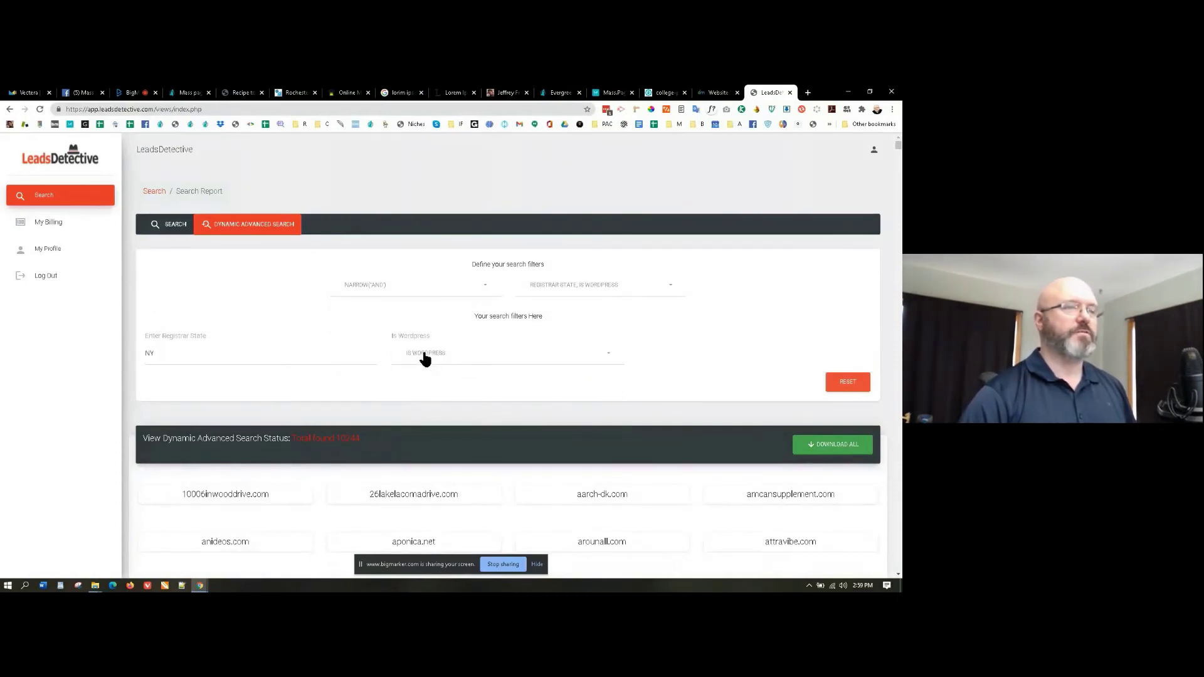
{"action": "left_click", "coordinate": [423, 355]}
{"action": "left_click", "coordinate": [417, 394]}
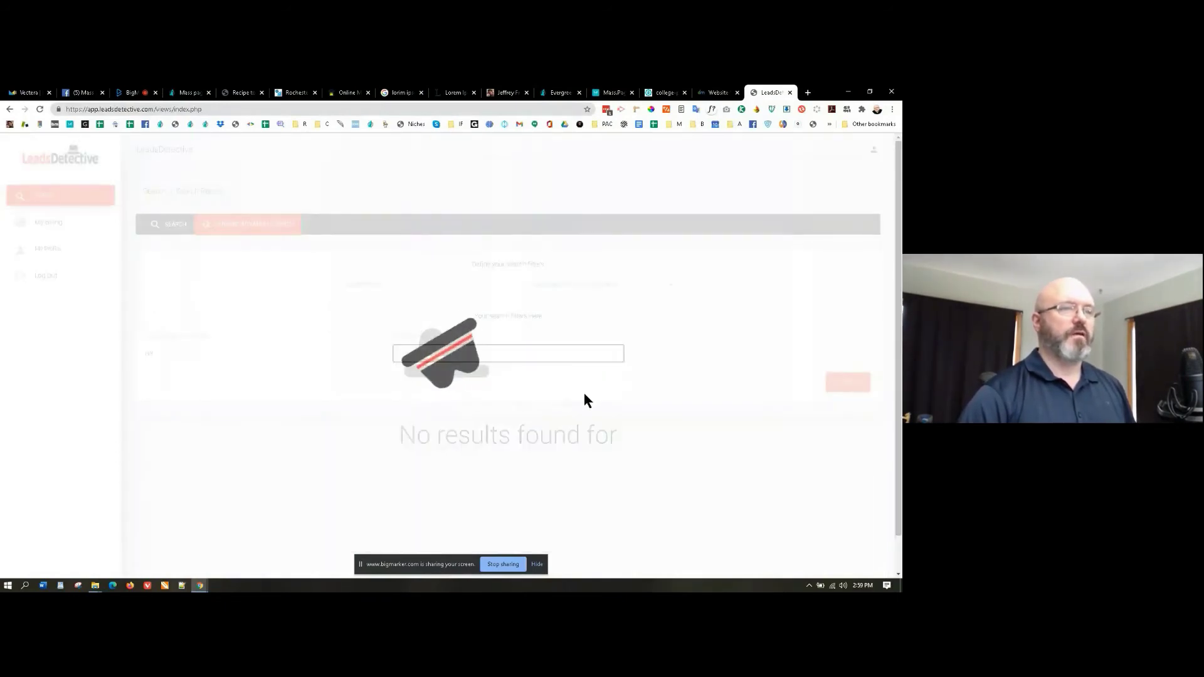
{"action": "left_click", "coordinate": [427, 357]}
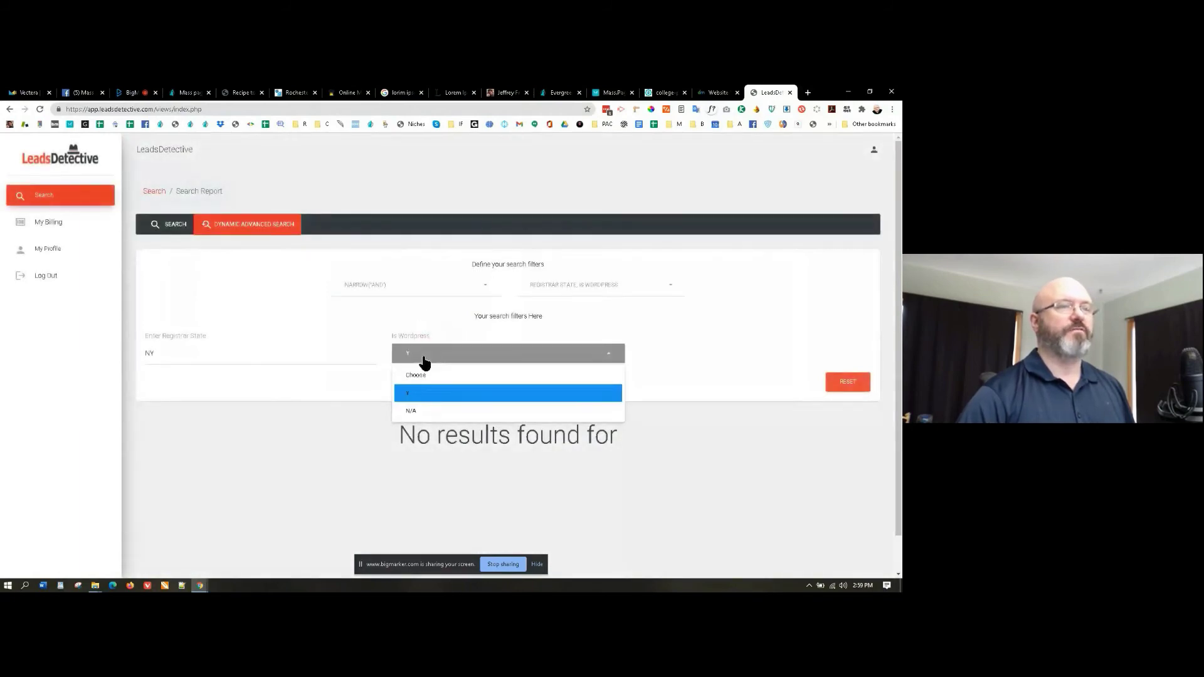
{"action": "left_click", "coordinate": [430, 390]}
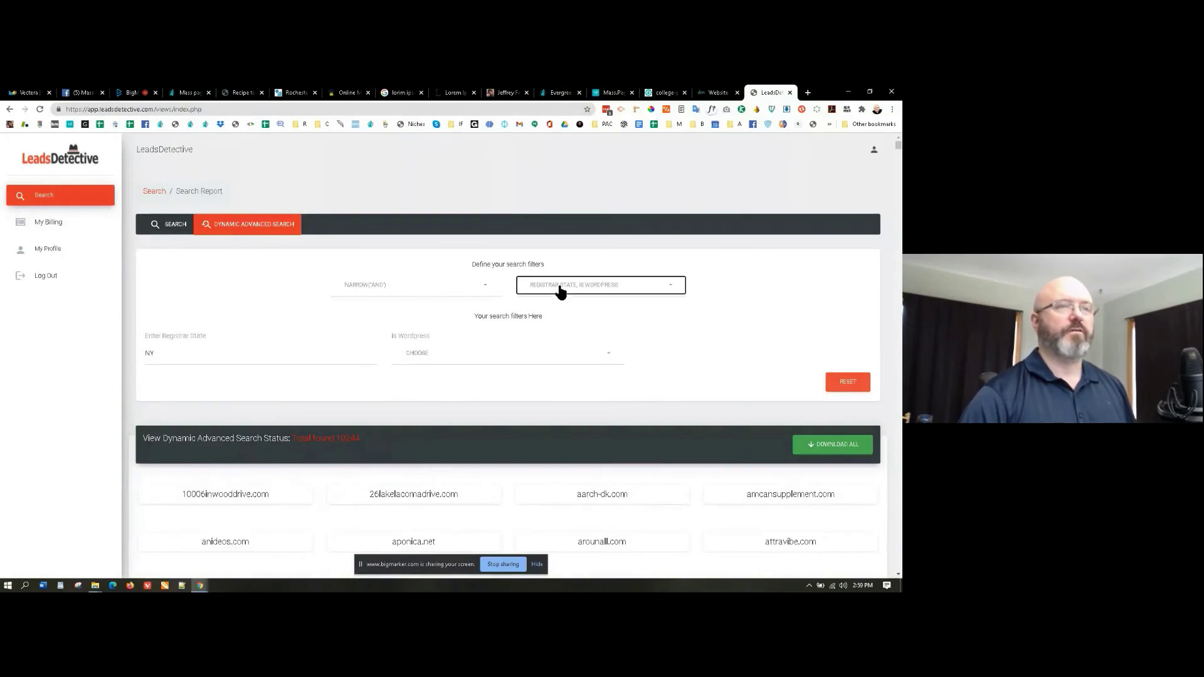
Step: Remove Is Wordpress from the search filters
{"action": "left_click", "coordinate": [559, 287]}
{"action": "scroll", "coordinate": [567, 432], "scroll_direction": "down", "scroll_amount": 2}
{"action": "scroll", "coordinate": [573, 433], "scroll_direction": "up", "scroll_amount": 1}
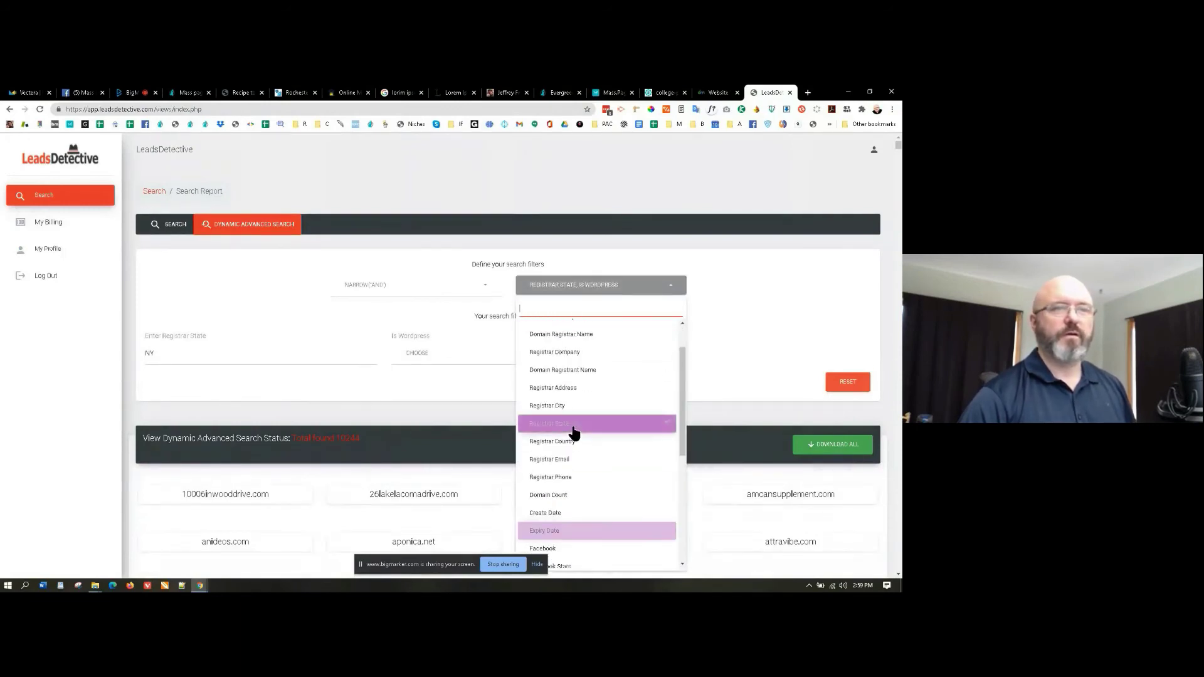
{"action": "scroll", "coordinate": [586, 432], "scroll_direction": "down", "scroll_amount": 1}
{"action": "scroll", "coordinate": [586, 431], "scroll_direction": "down", "scroll_amount": 1}
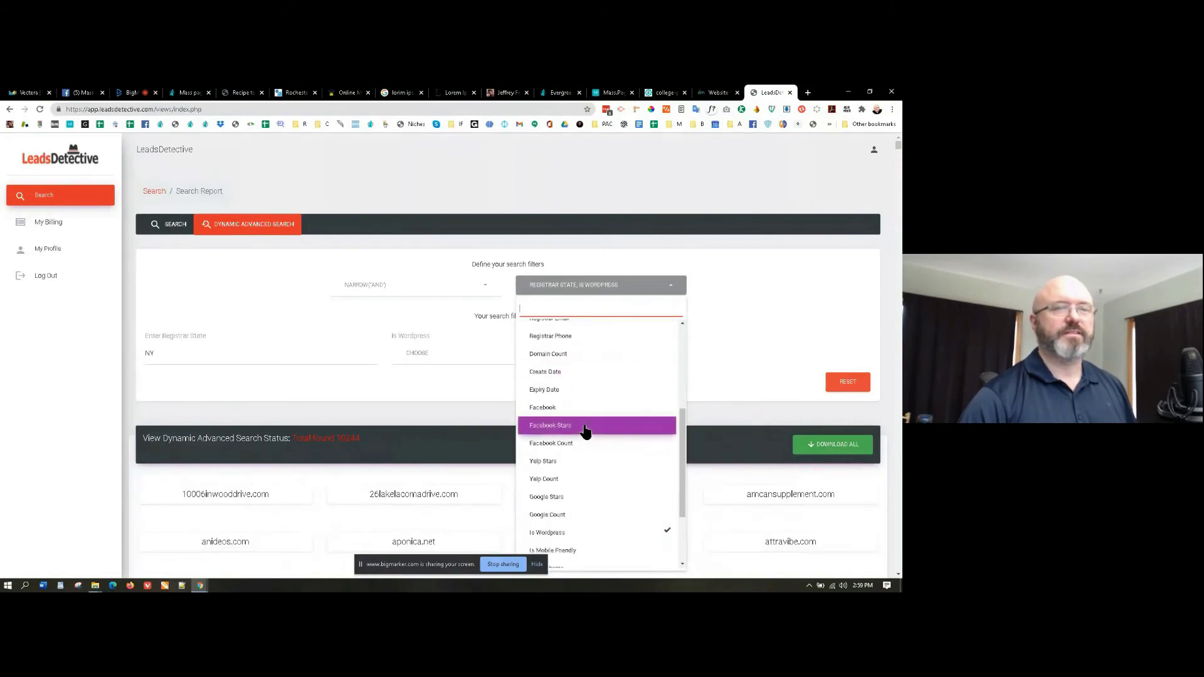
{"action": "left_click", "coordinate": [572, 534]}
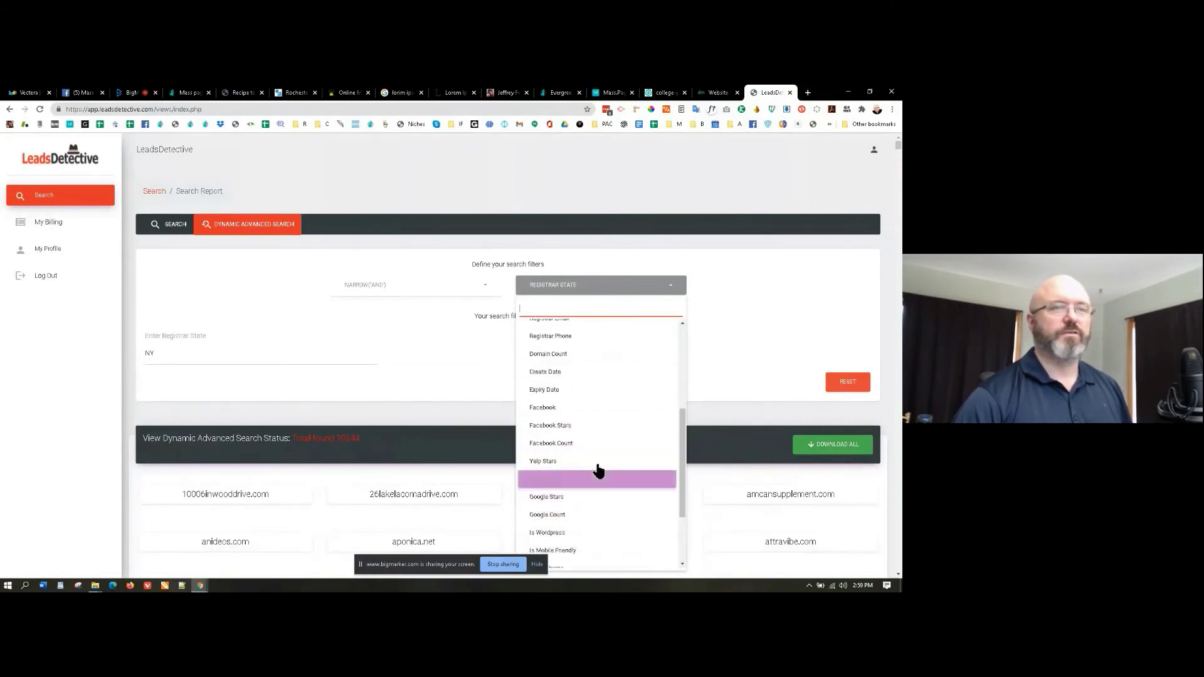
Step: Add Niche or Industry as a search filter alongside Registrar State
{"action": "scroll", "coordinate": [583, 422], "scroll_direction": "down", "scroll_amount": 4}
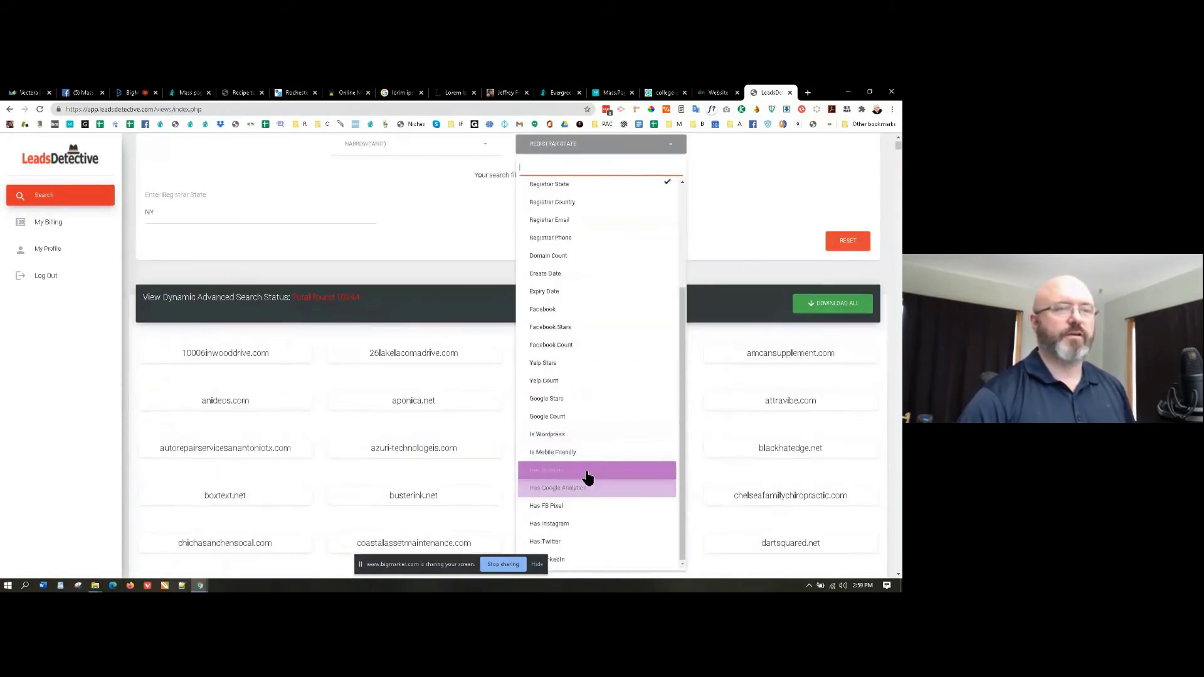
{"action": "scroll", "coordinate": [584, 470], "scroll_direction": "up", "scroll_amount": 3}
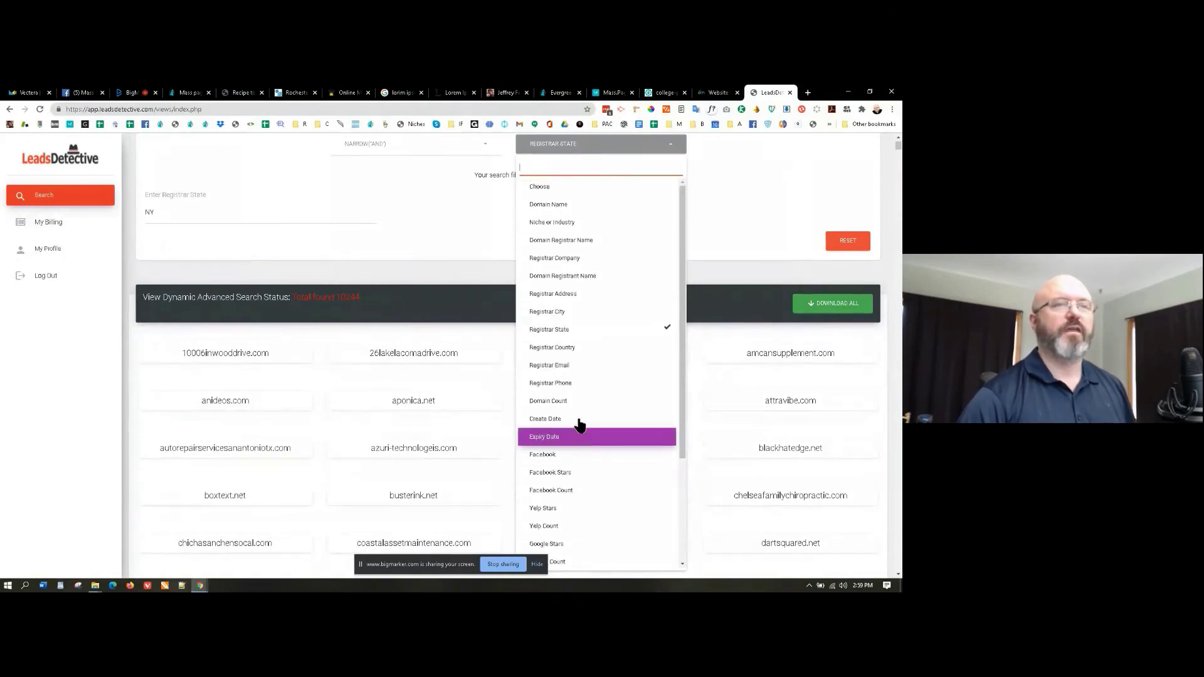
{"action": "scroll", "coordinate": [577, 427], "scroll_direction": "up", "scroll_amount": 2}
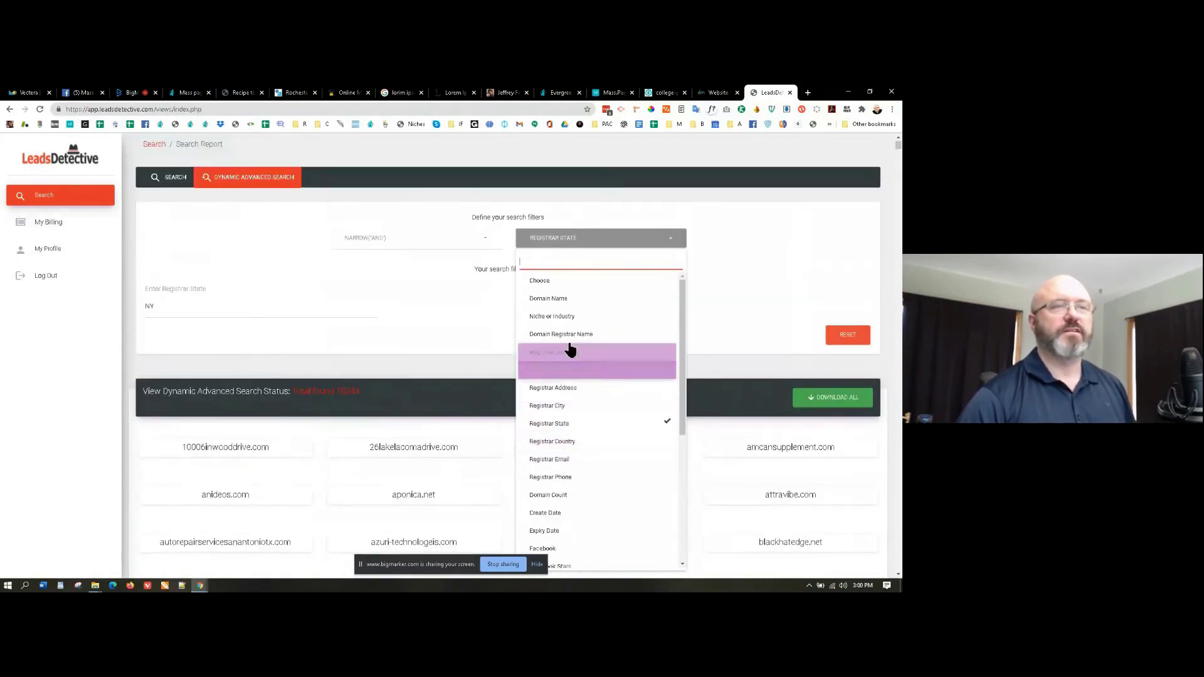
{"action": "left_click", "coordinate": [564, 317]}
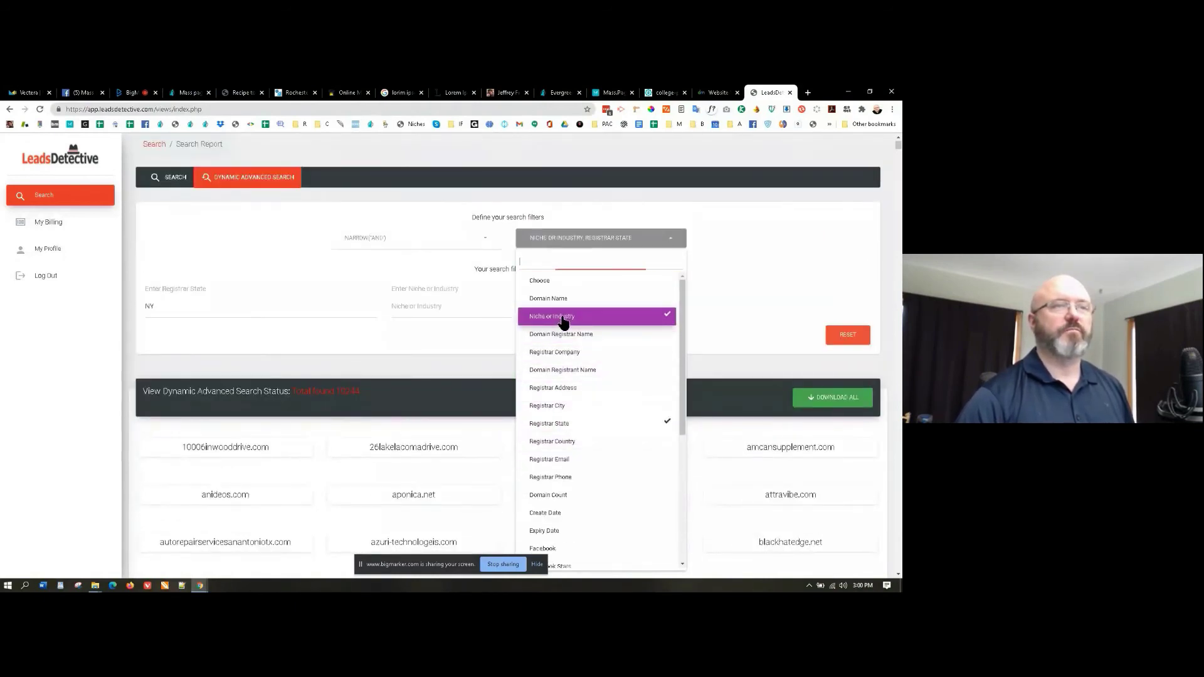
{"action": "left_click", "coordinate": [723, 310]}
Step: Try searching the NY domains for the niche "dentist" and clear the niche value
{"action": "left_click", "coordinate": [423, 306]}
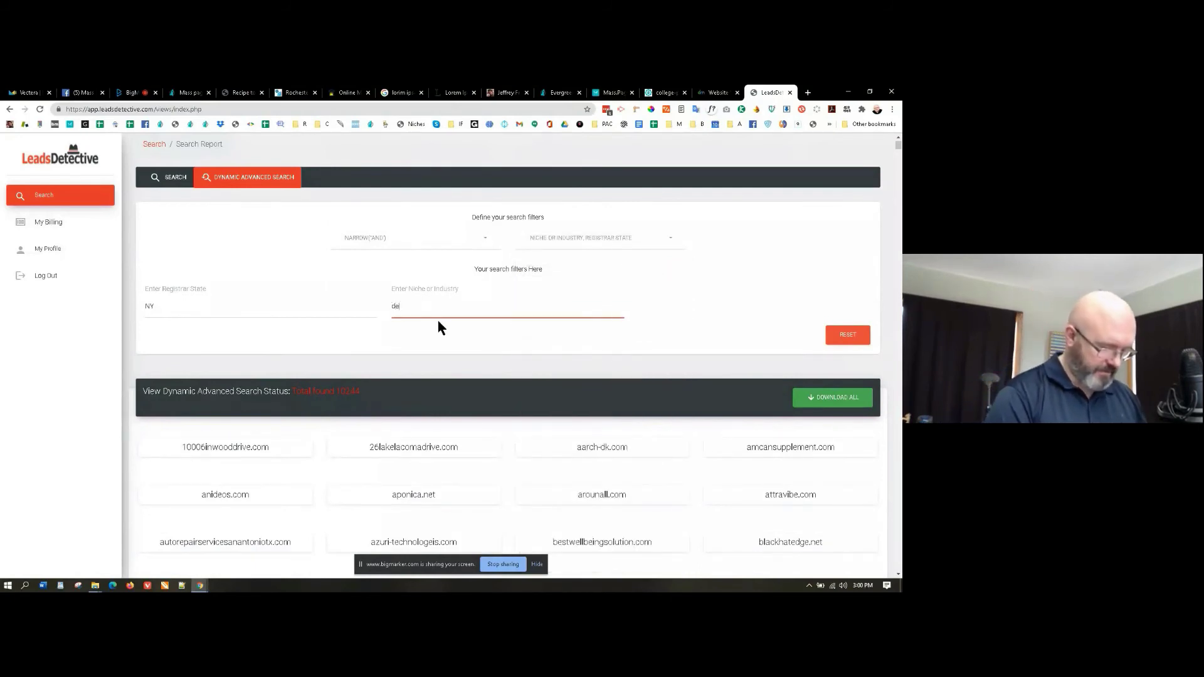
{"action": "type", "text": "dentist"}
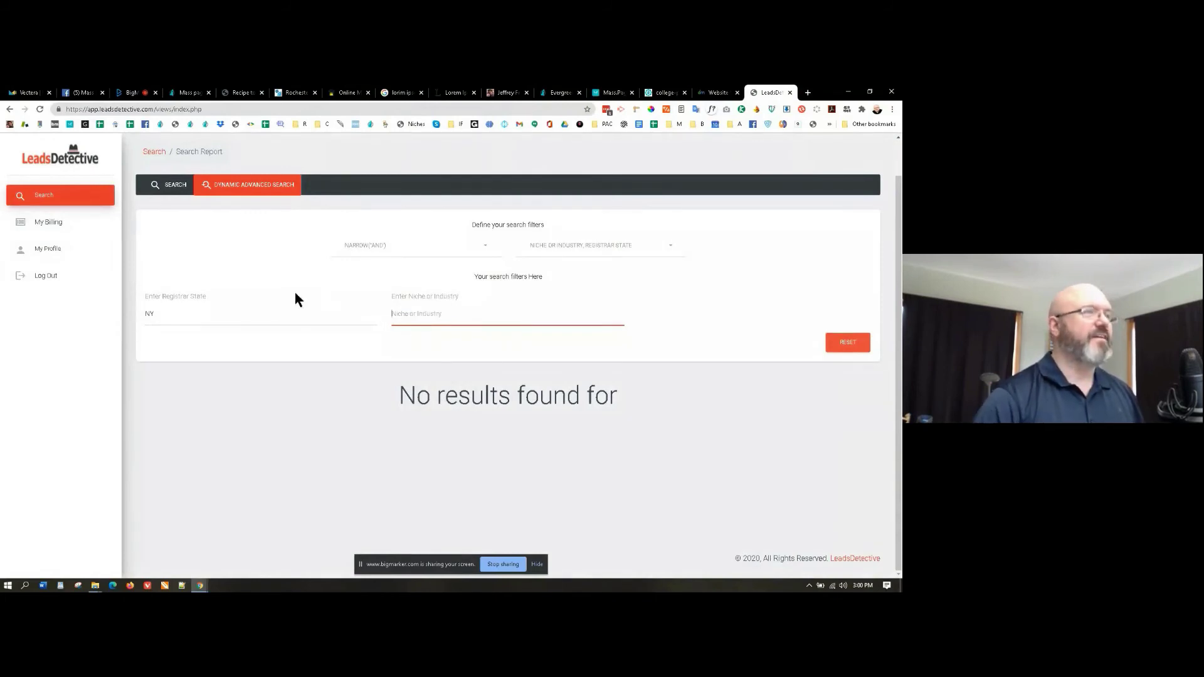
{"action": "double_click", "coordinate": [199, 312]}
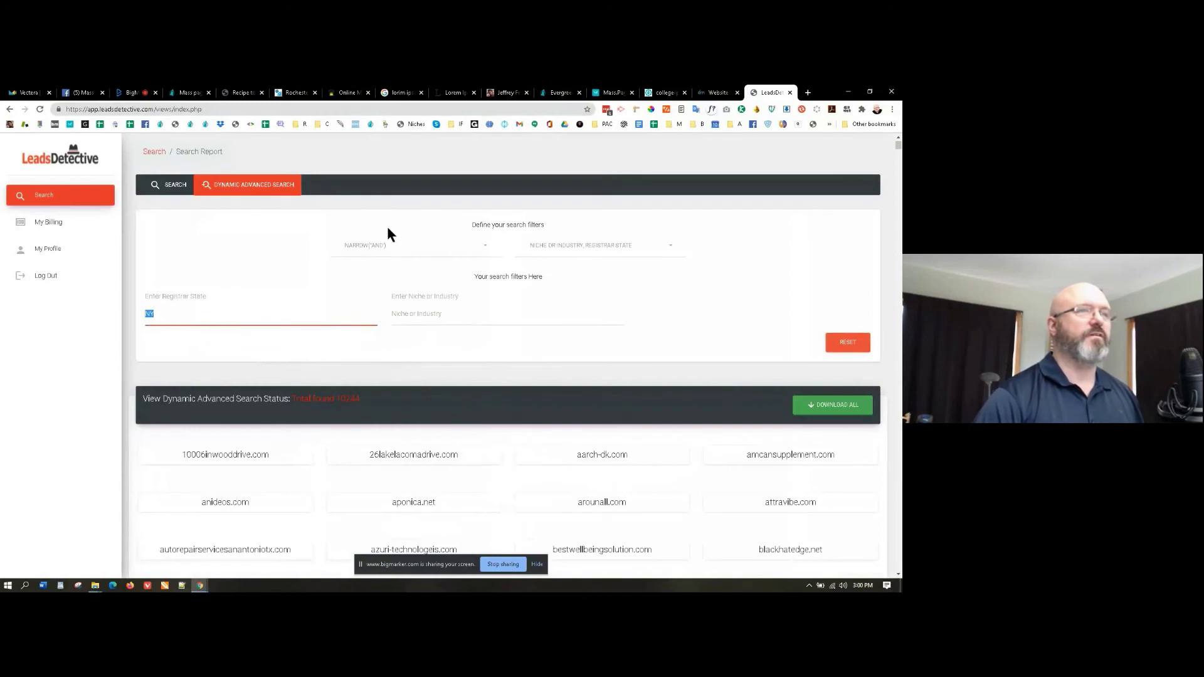
Step: Try searching the NY domains for the niche "dental" and clear the Niche or Industry filter value
{"action": "left_click", "coordinate": [415, 308]}
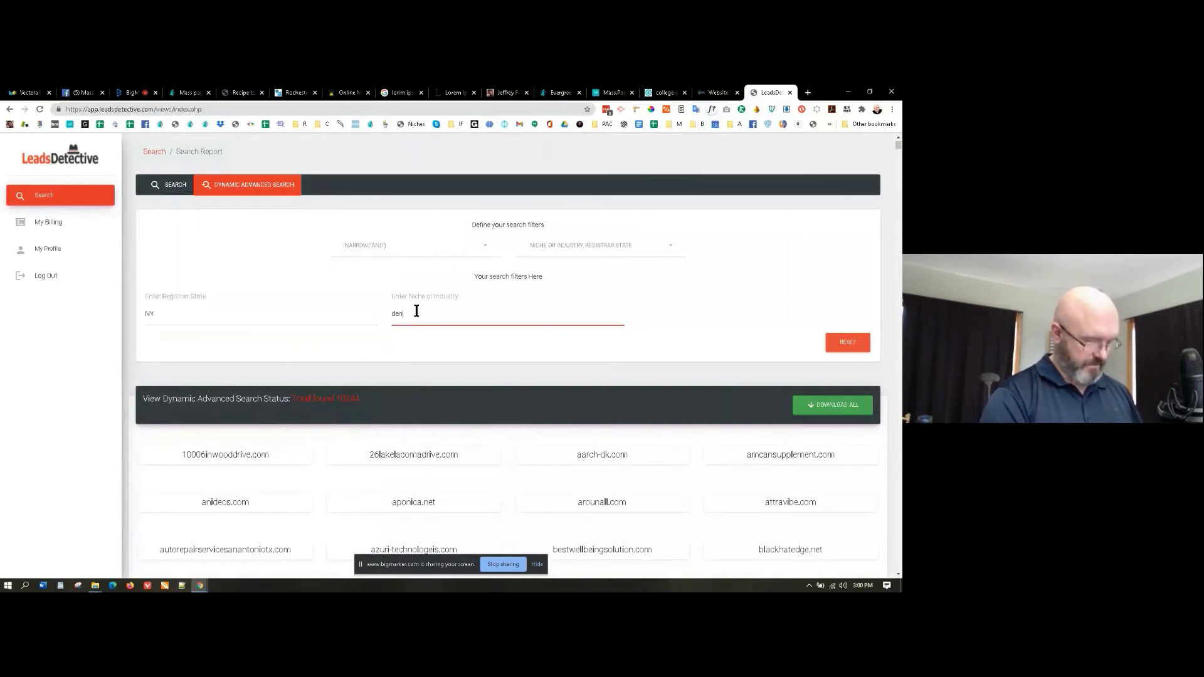
{"action": "key", "text": "Return"}
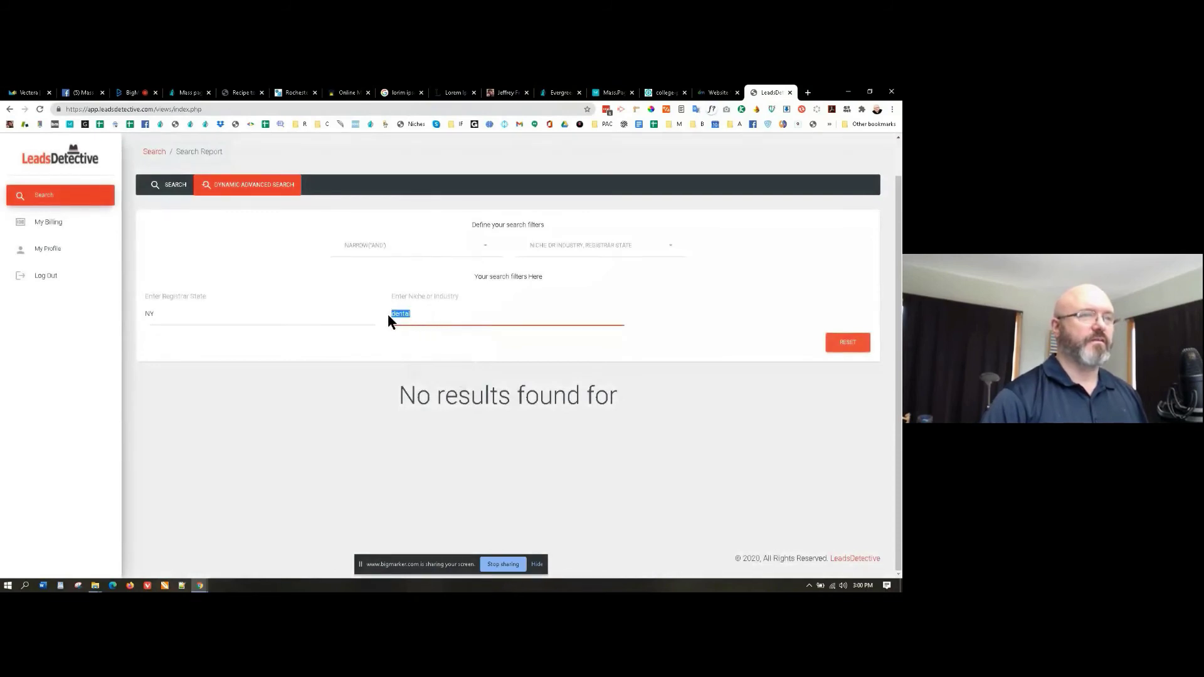
{"action": "key", "text": "BackSpace"}
{"action": "scroll", "coordinate": [387, 313], "scroll_direction": "up", "scroll_amount": 1}
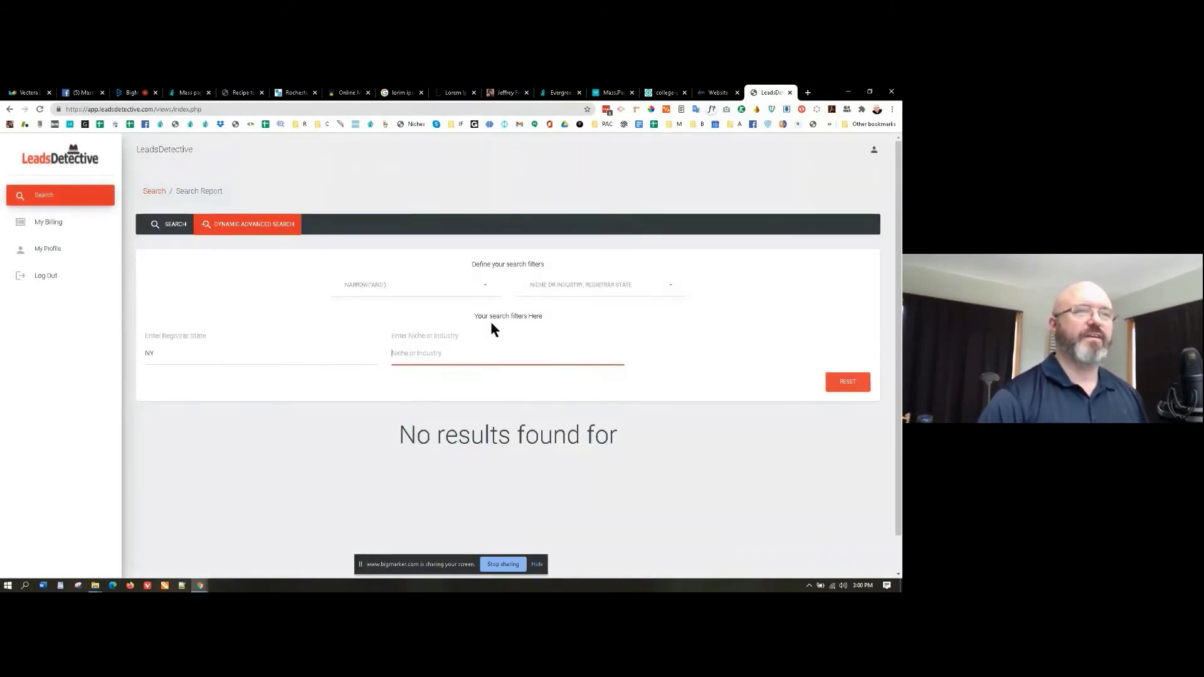
Step: Replace the Niche or Industry search filter with Domain Name, keeping Registrar State selected
{"action": "left_click", "coordinate": [554, 292]}
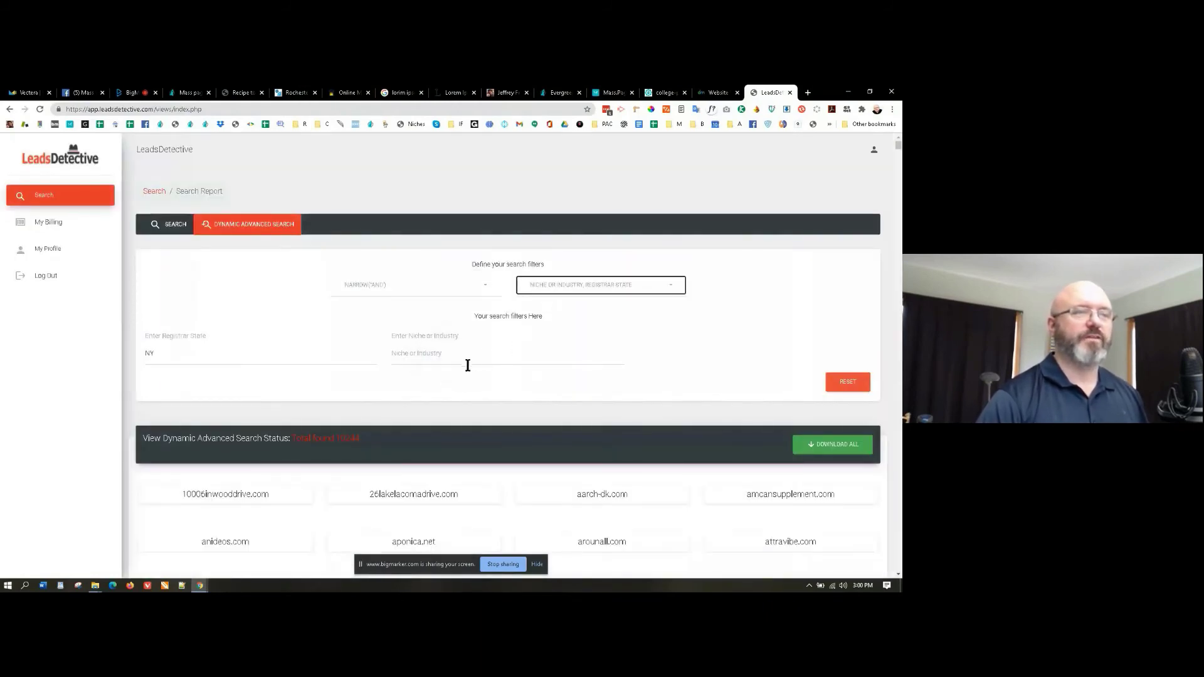
{"action": "left_click", "coordinate": [558, 285]}
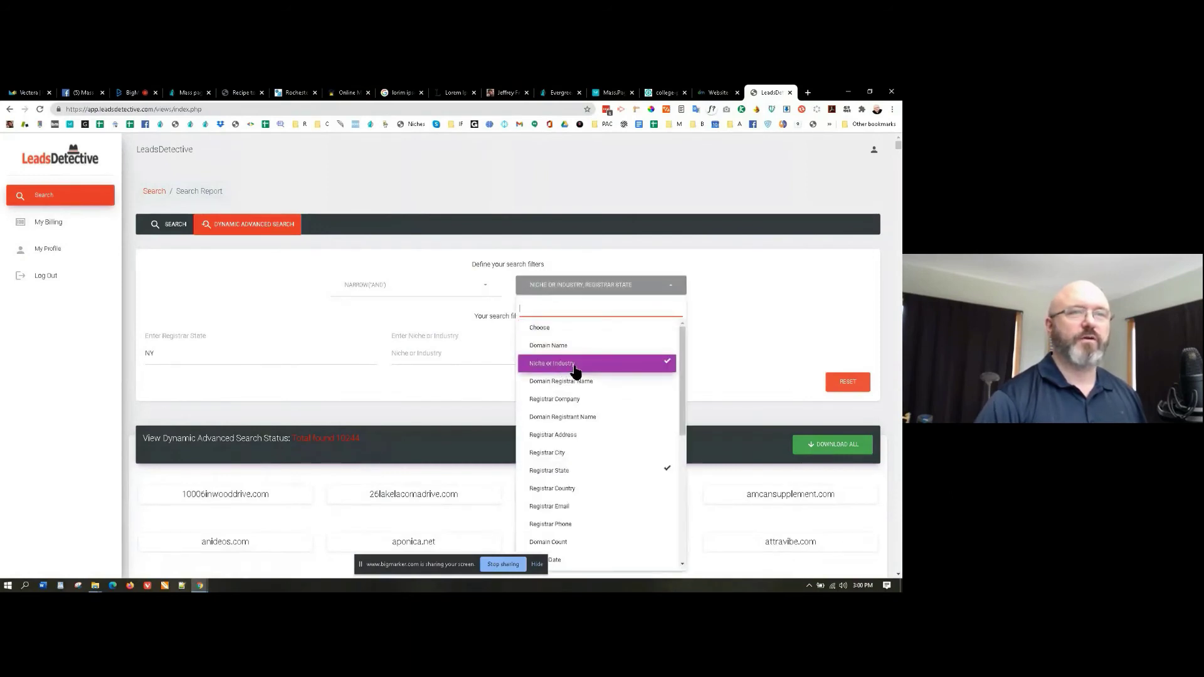
{"action": "left_click", "coordinate": [575, 369]}
{"action": "left_click", "coordinate": [544, 352]}
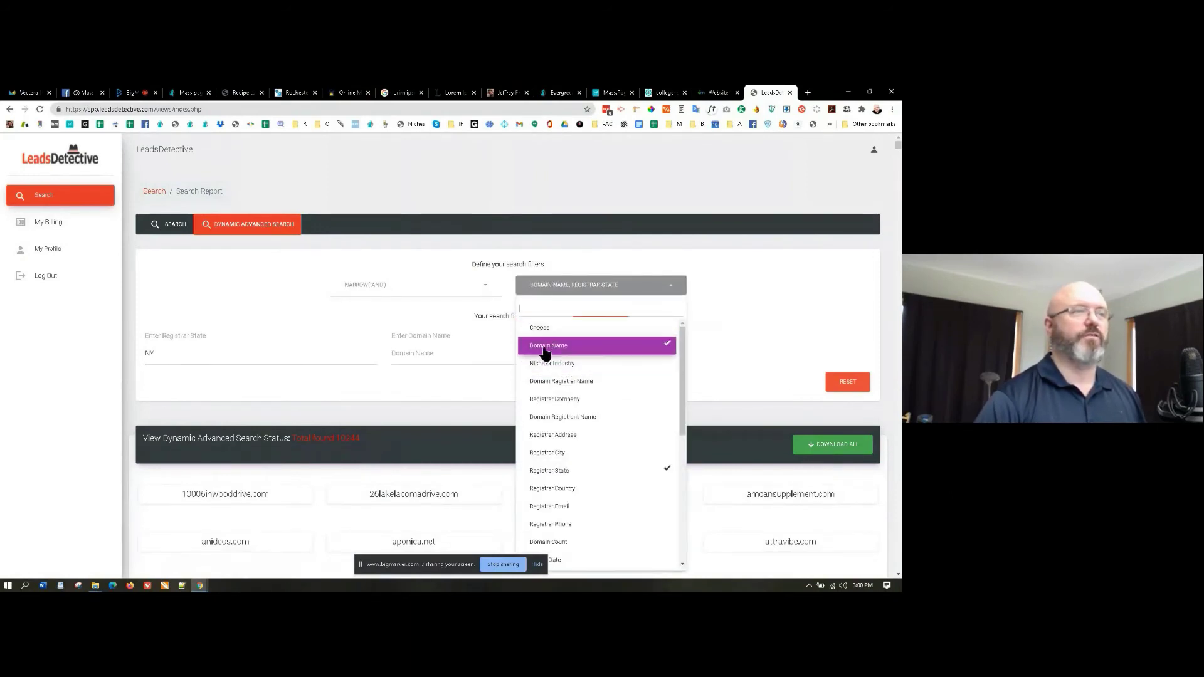
Step: Search the NY registrar-state domains for domain names containing "dental"
{"action": "left_click", "coordinate": [425, 359]}
{"action": "type", "text": "dental"}
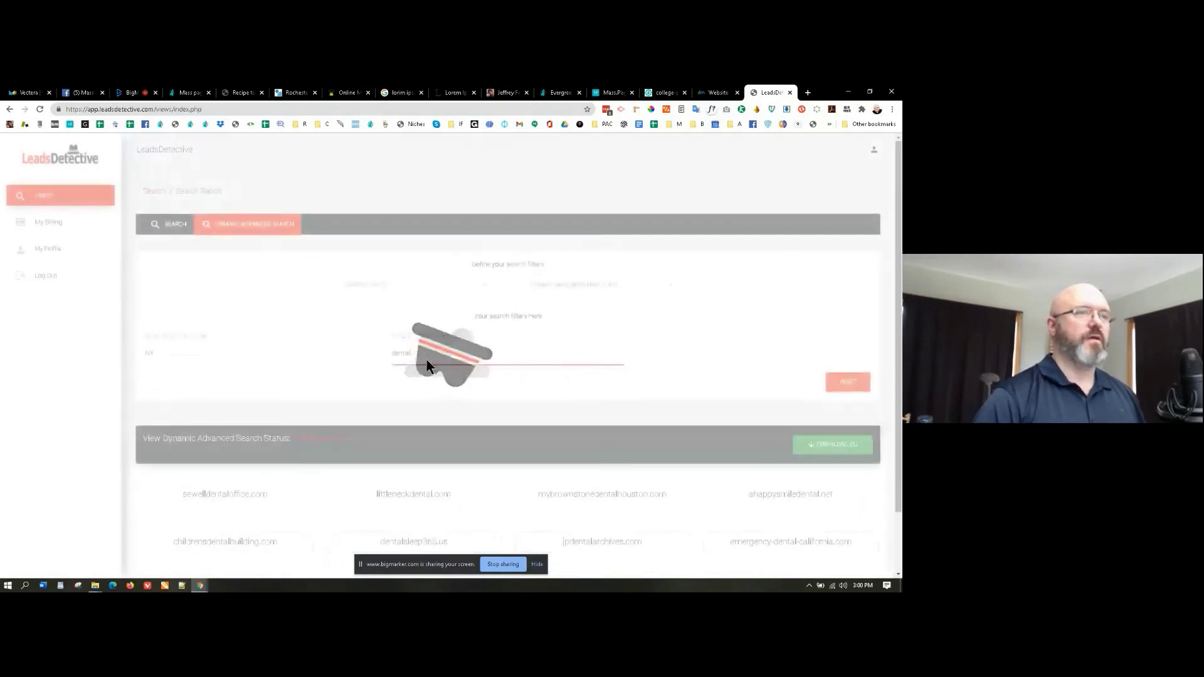
{"action": "scroll", "coordinate": [377, 467], "scroll_direction": "down", "scroll_amount": 1}
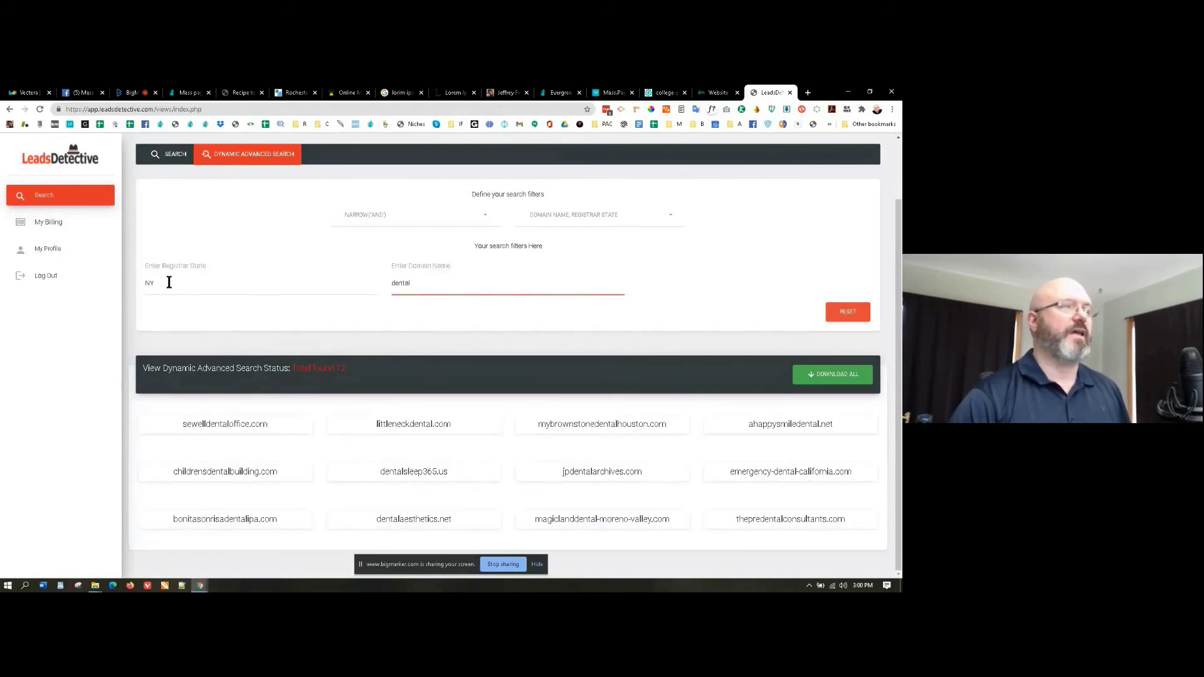
Step: Remove Domain Name and Registrar State from the search filters
{"action": "left_click", "coordinate": [588, 223]}
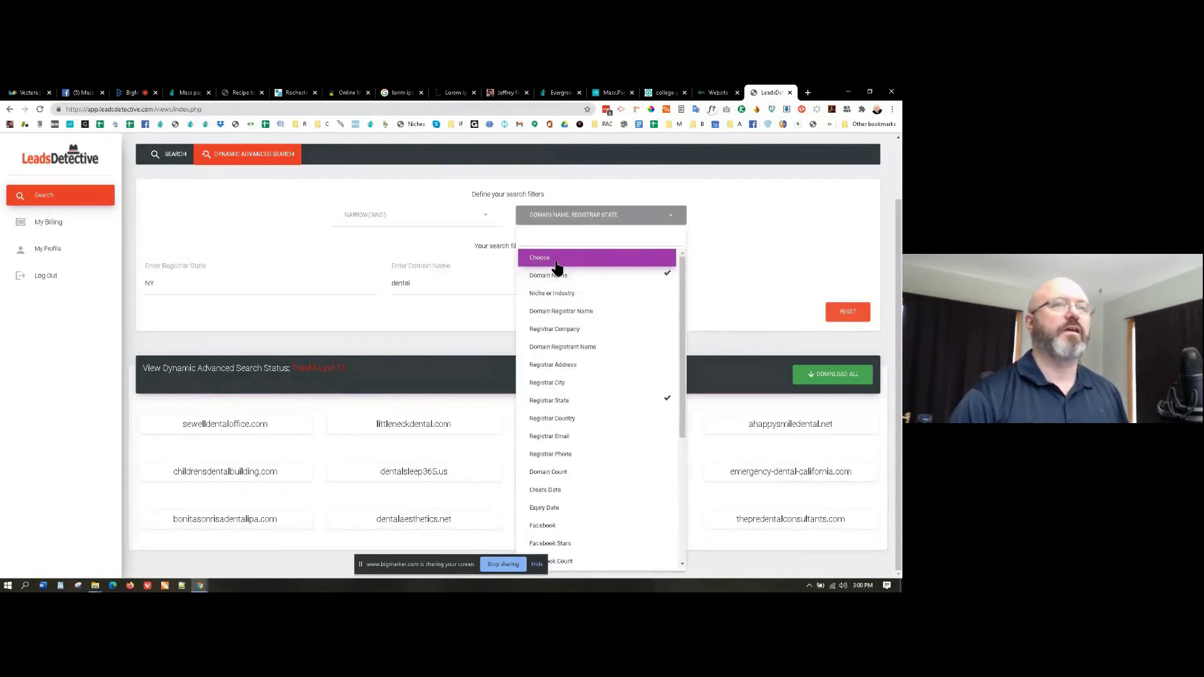
{"action": "left_click", "coordinate": [636, 278]}
{"action": "left_click", "coordinate": [627, 402]}
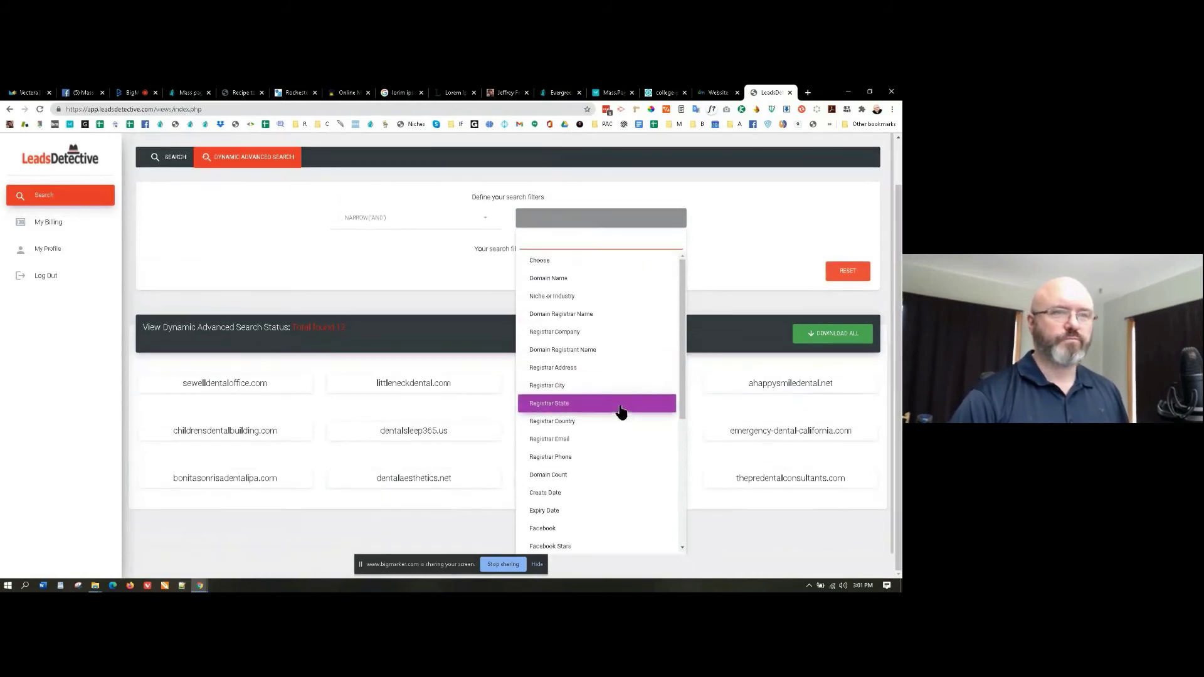
{"action": "left_click", "coordinate": [760, 262]}
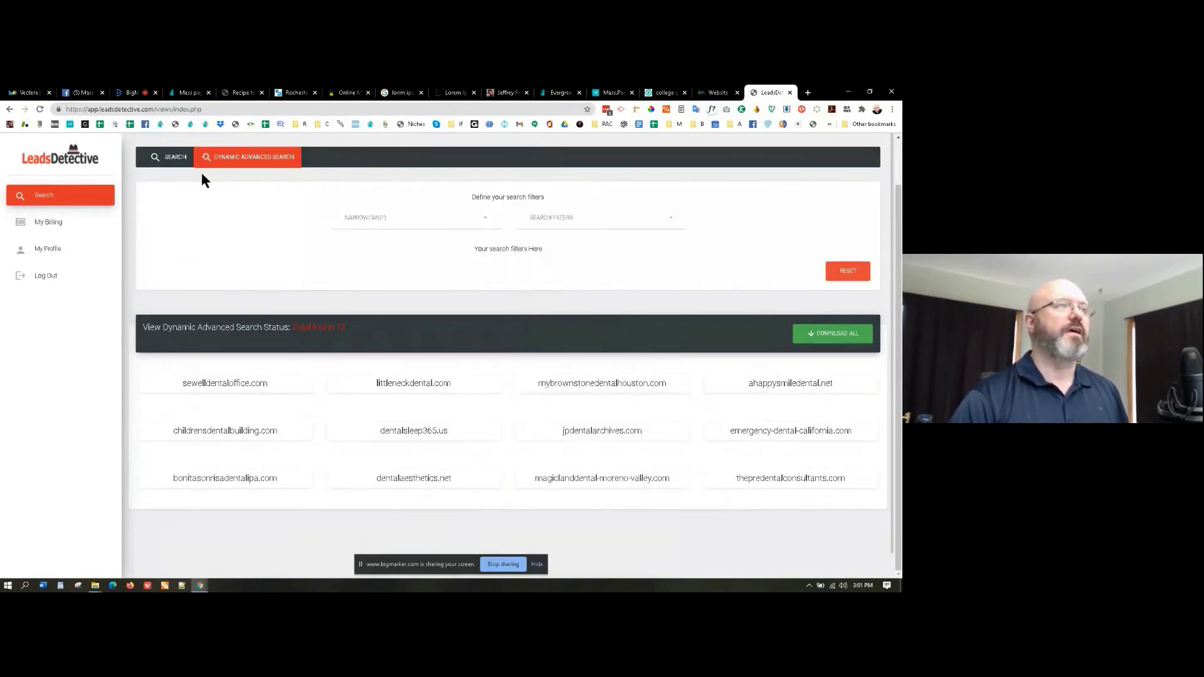
{"action": "scroll", "coordinate": [804, 219], "scroll_direction": "up", "scroll_amount": 2}
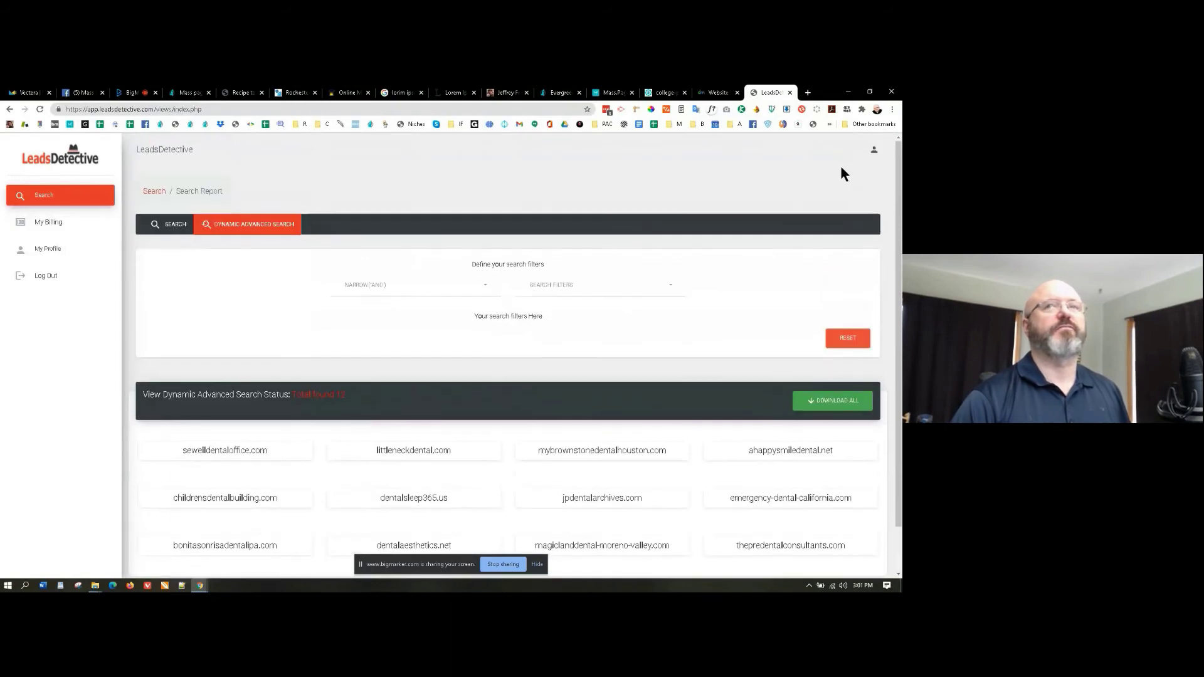
Step: Log out of LeadsDetective and open the Geoholics login page at app.geoholics.com
{"action": "left_click", "coordinate": [874, 154]}
{"action": "left_click", "coordinate": [838, 215]}
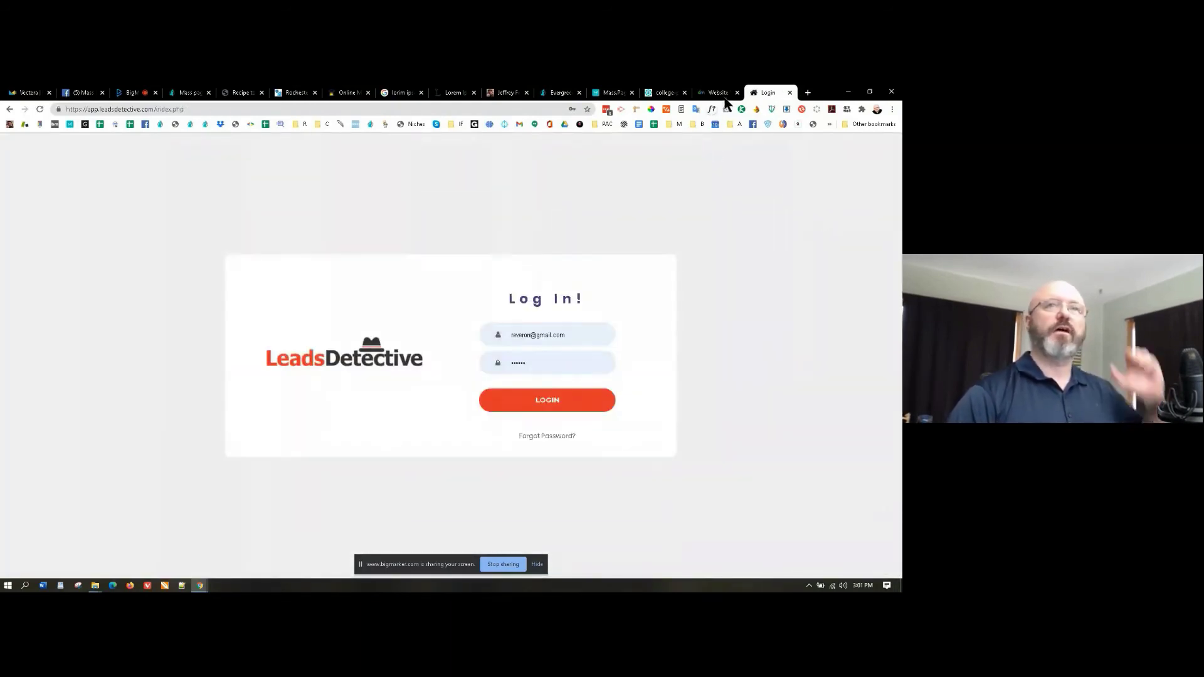
{"action": "left_click", "coordinate": [237, 109]}
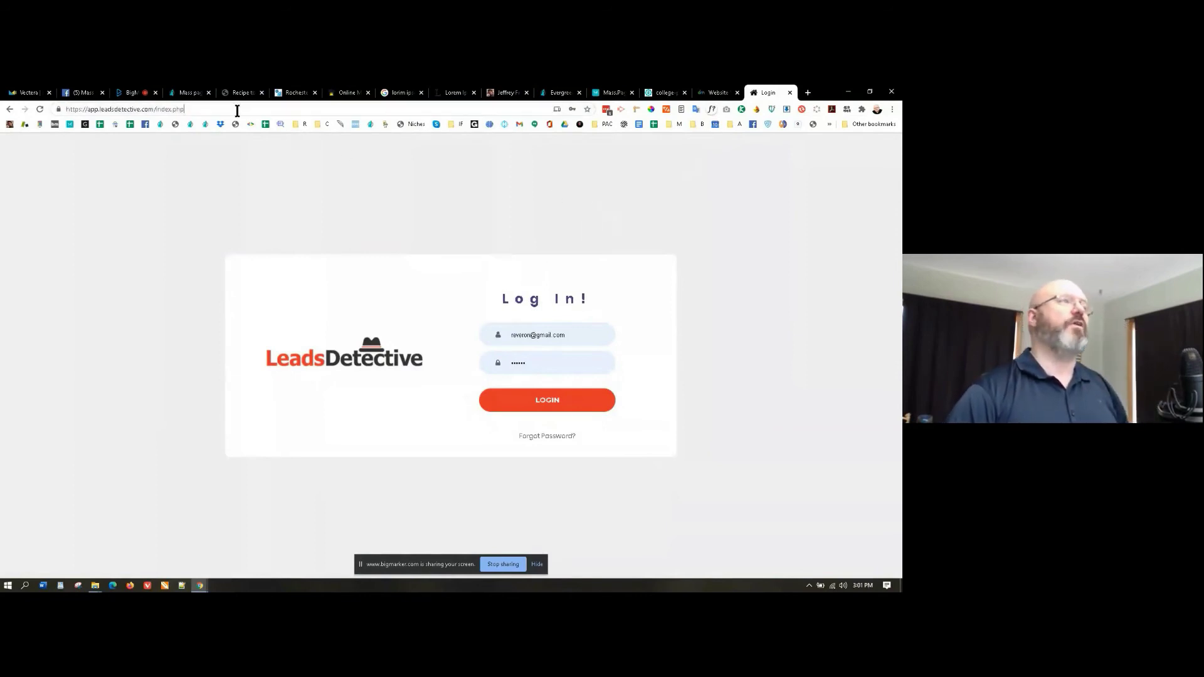
{"action": "type", "text": "app"}
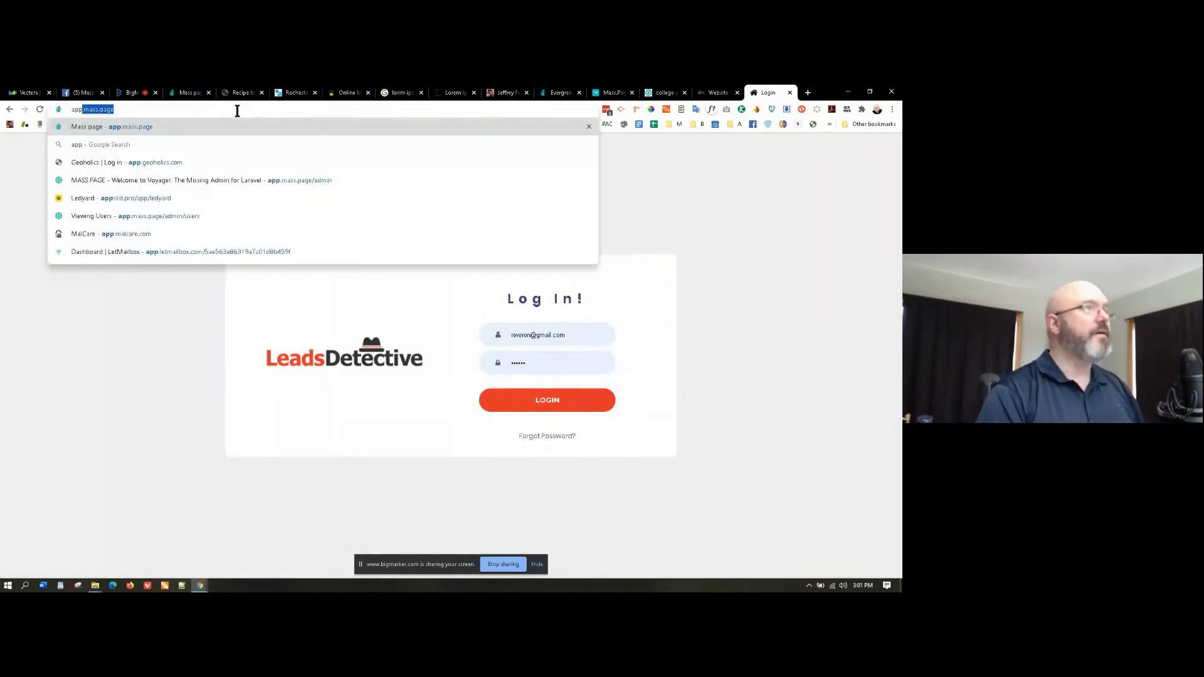
{"action": "type", "text": ".geo"}
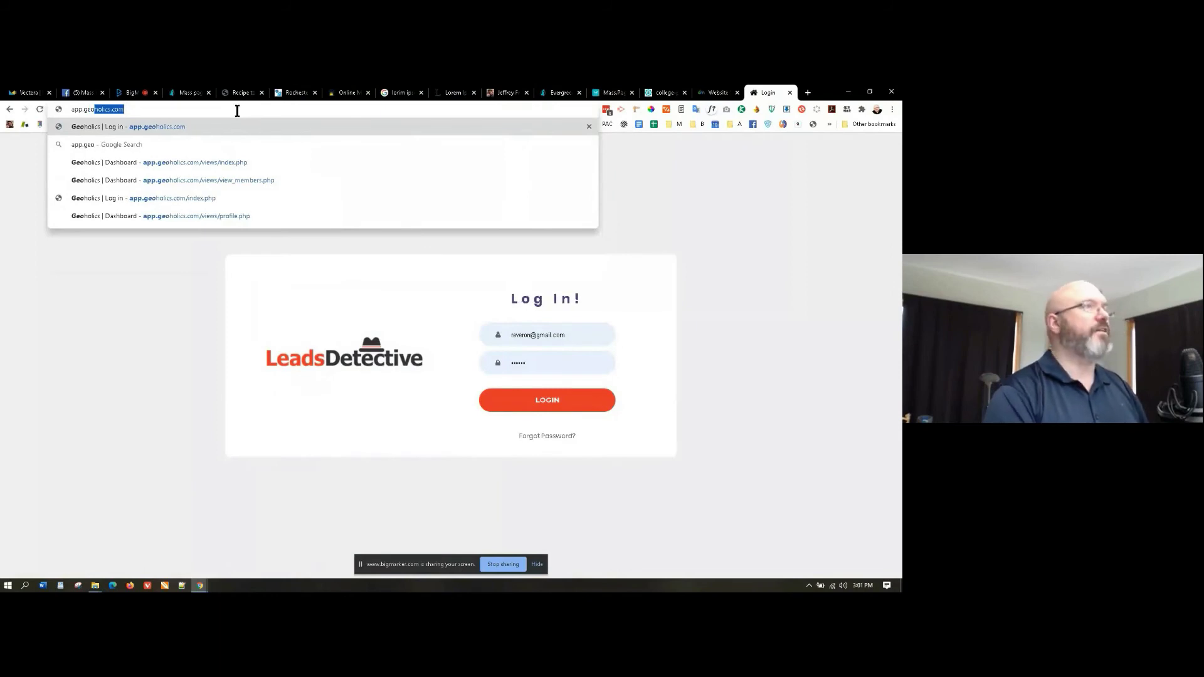
{"action": "key", "text": "Return"}
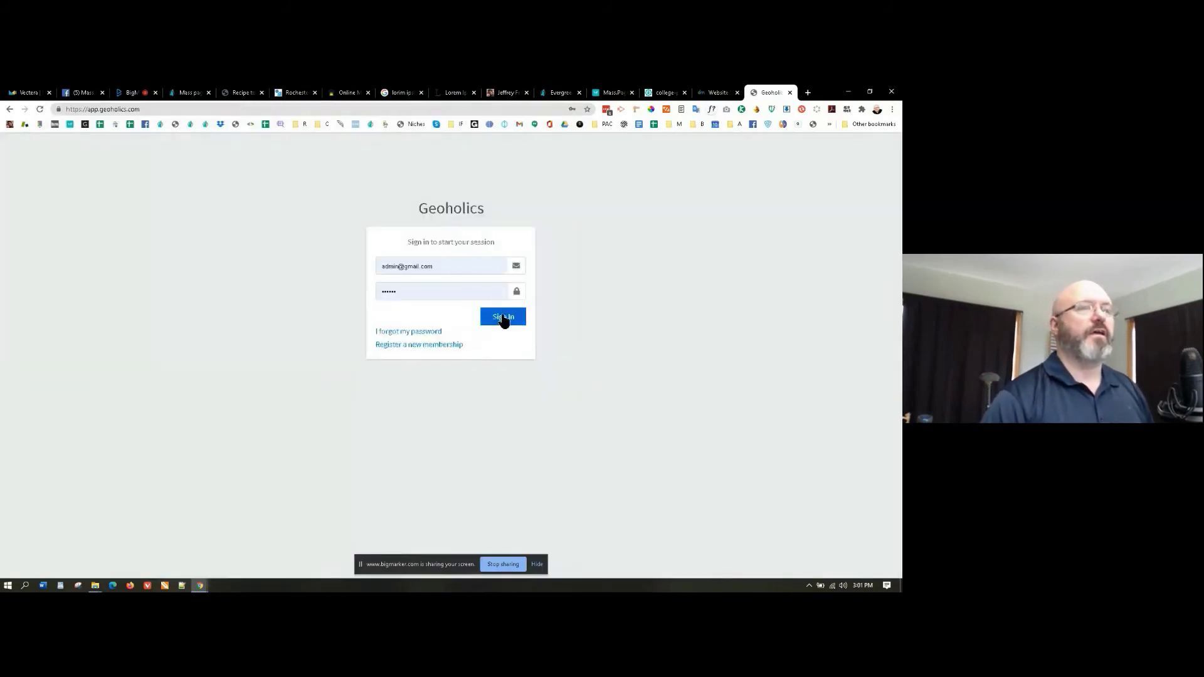
Step: Sign in to Geoholics with the member account's saved e-mail and password
{"action": "left_click", "coordinate": [502, 317]}
{"action": "left_click", "coordinate": [484, 268]}
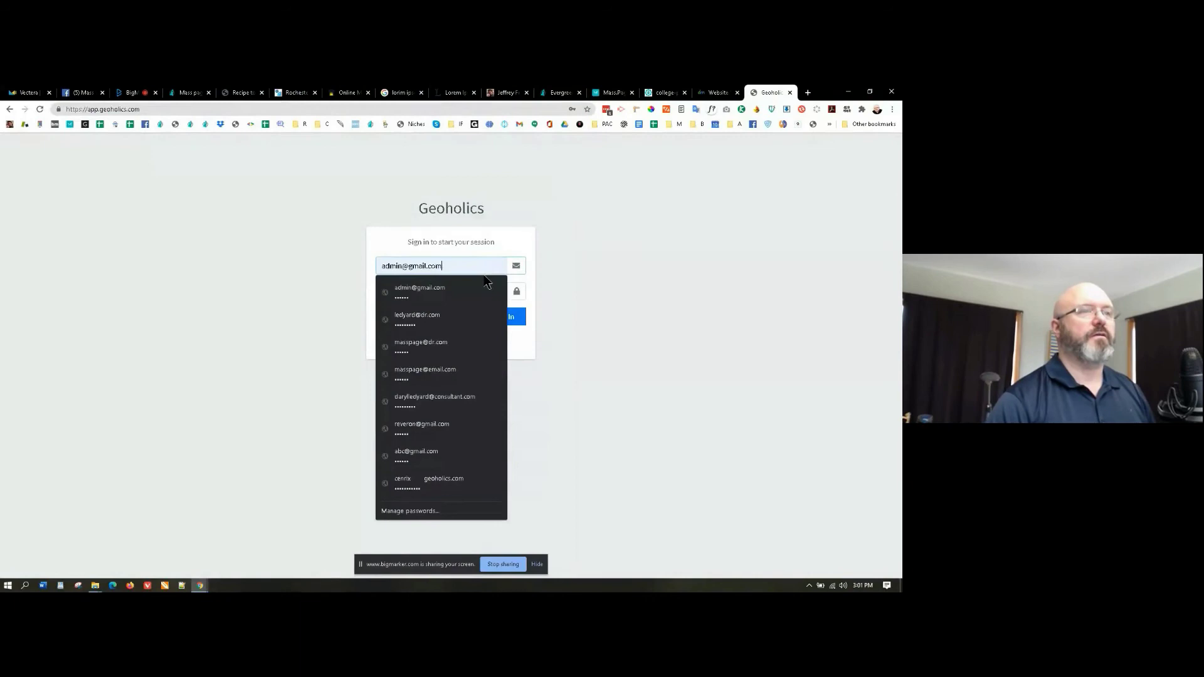
{"action": "left_click", "coordinate": [444, 326]}
{"action": "left_click", "coordinate": [500, 318]}
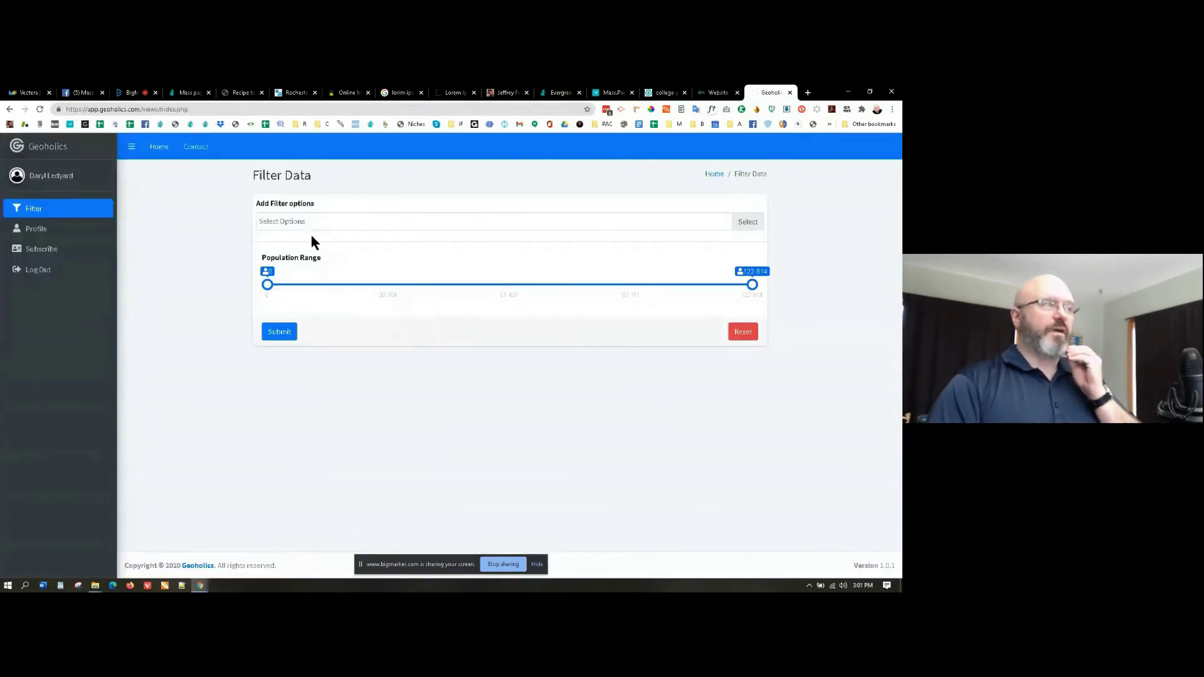
Step: Add Area Type and Zipcode as filter options and raise the minimum of the Population Range to about 1,668
{"action": "left_click", "coordinate": [307, 221]}
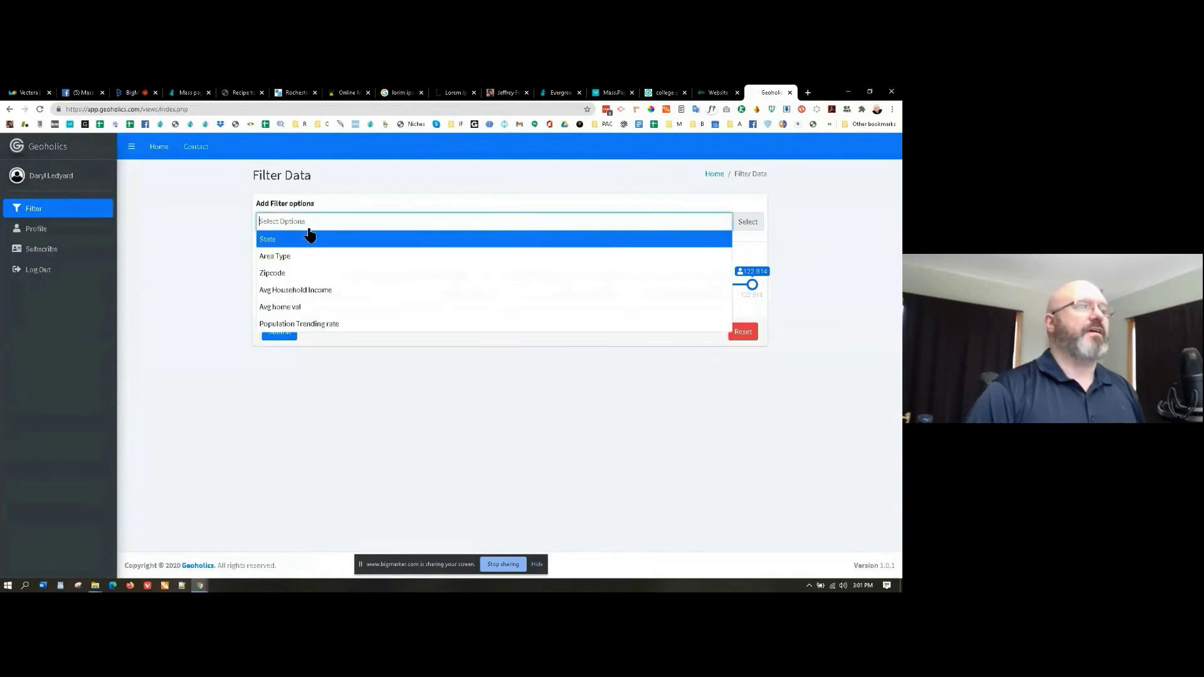
{"action": "left_click", "coordinate": [306, 256]}
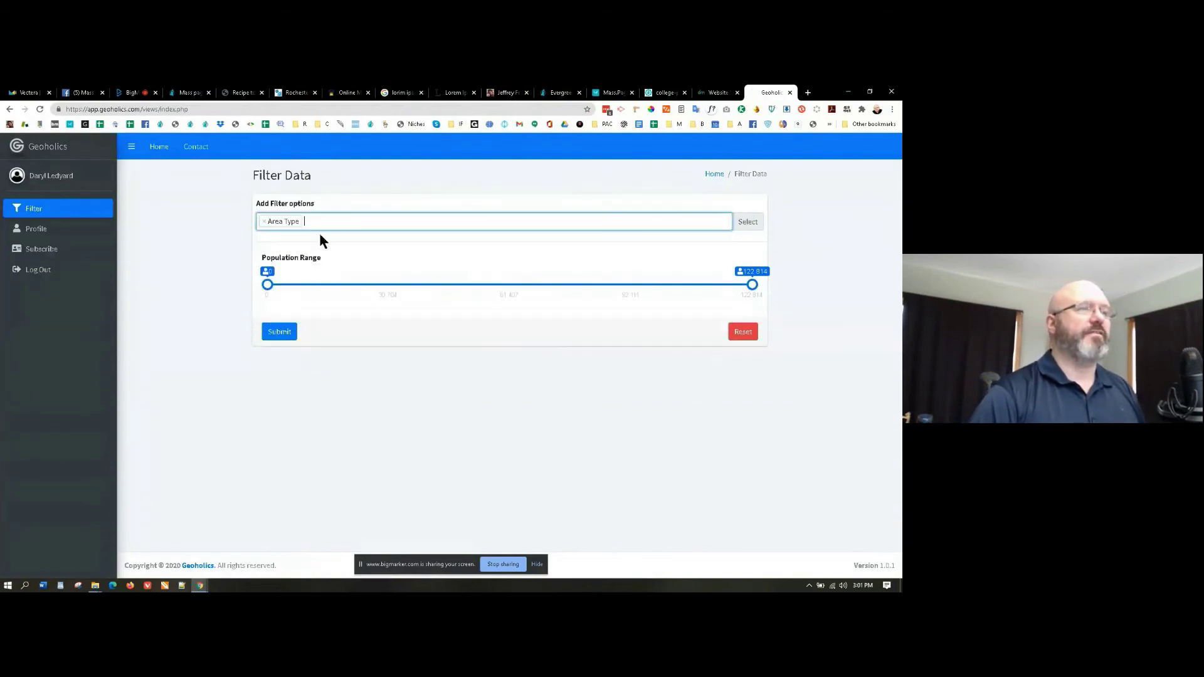
{"action": "left_click", "coordinate": [325, 227]}
{"action": "left_click", "coordinate": [306, 271]}
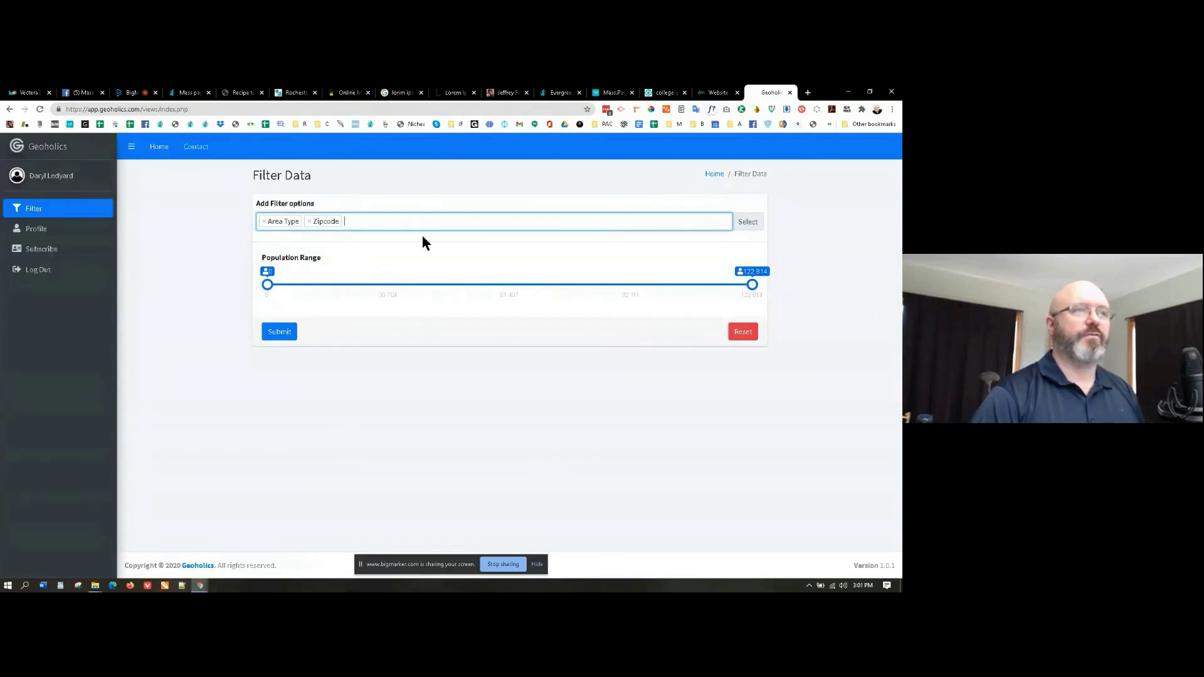
{"action": "left_click", "coordinate": [270, 289]}
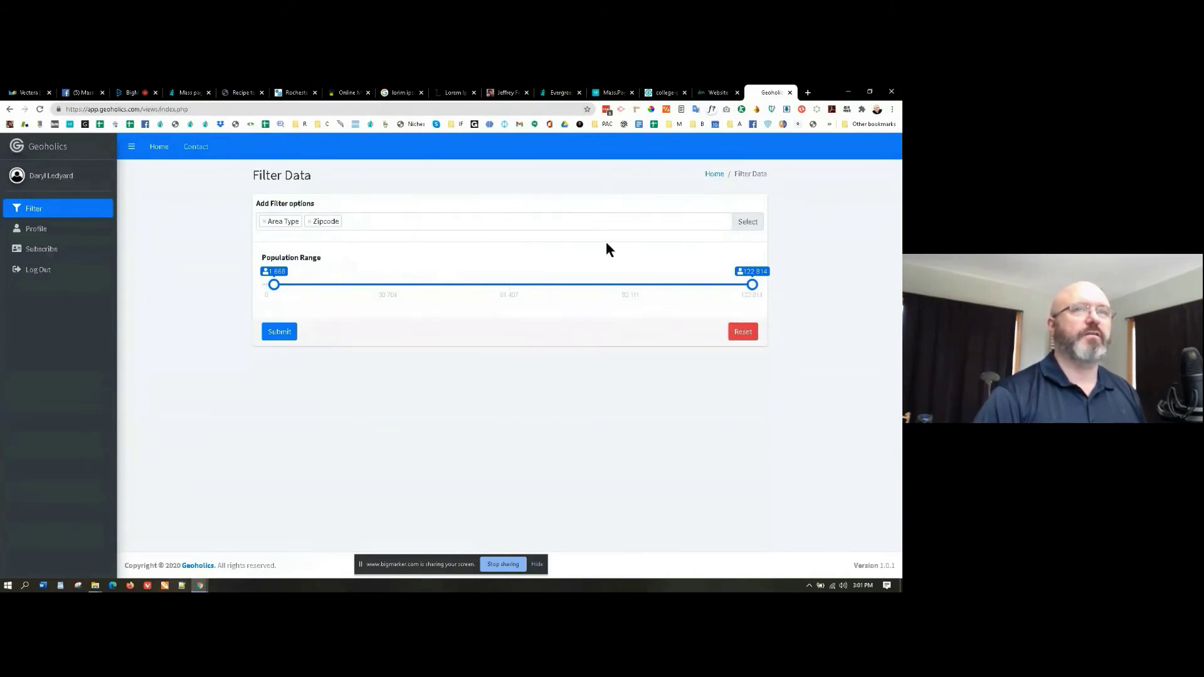
{"action": "left_click", "coordinate": [747, 223]}
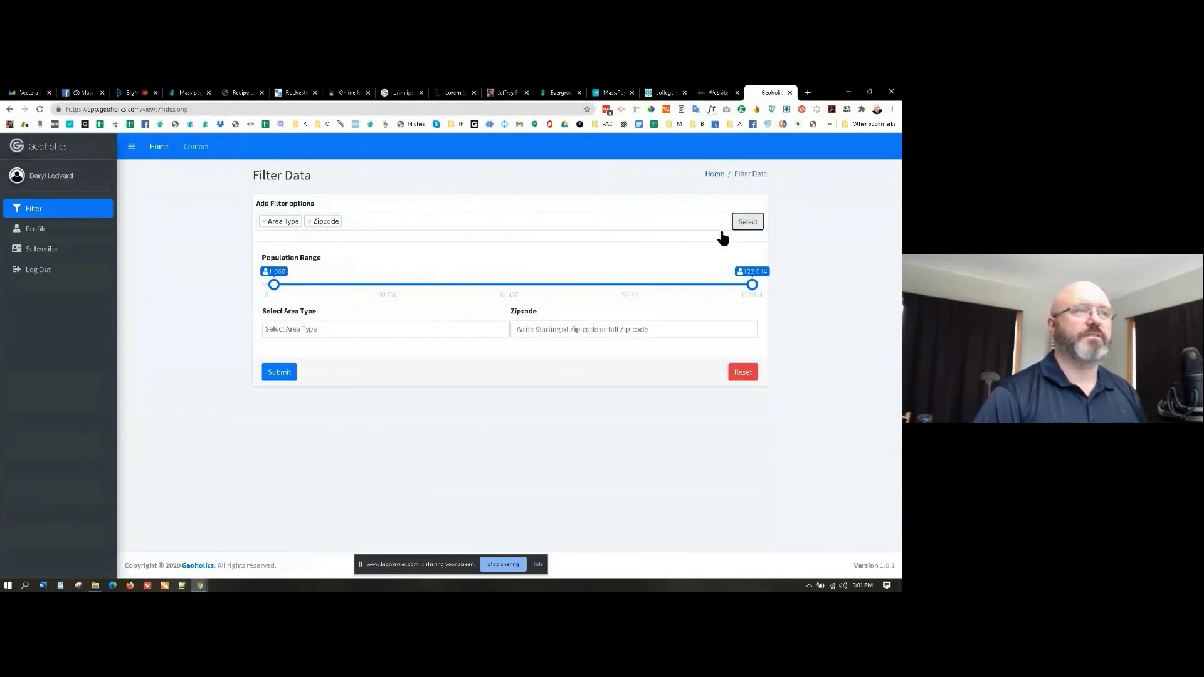
Step: Filter the data by area type Suburban and zip codes starting with 1
{"action": "left_click", "coordinate": [383, 332]}
{"action": "left_click", "coordinate": [333, 381]}
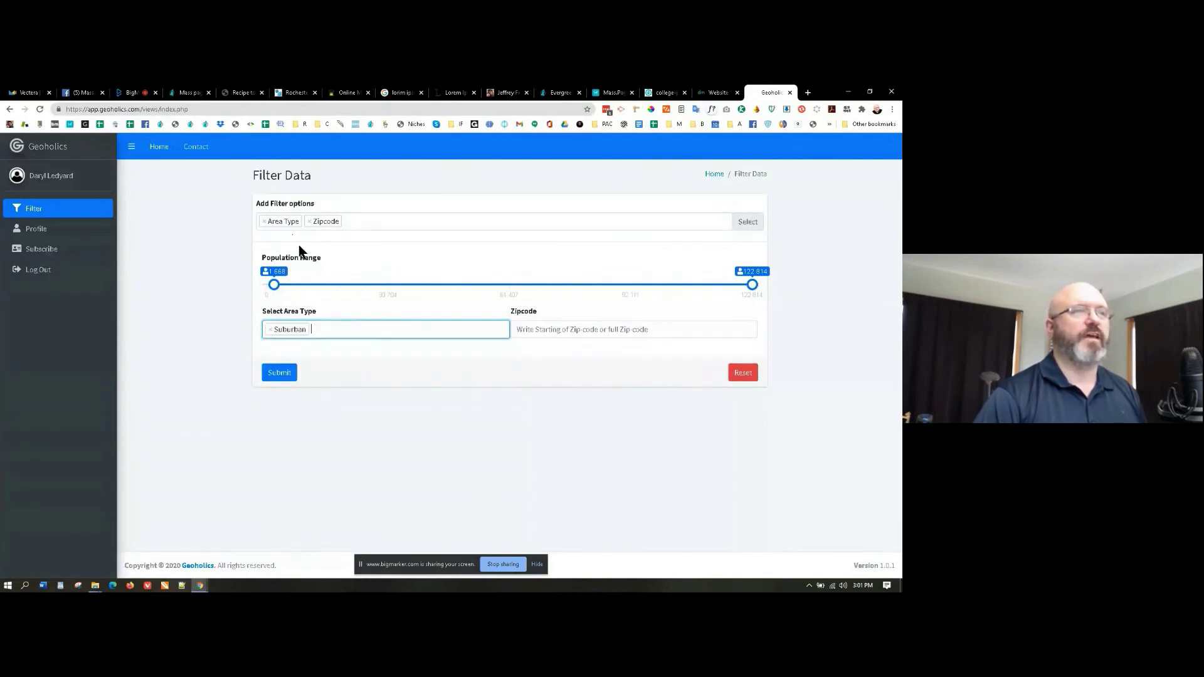
{"action": "left_click", "coordinate": [531, 330]}
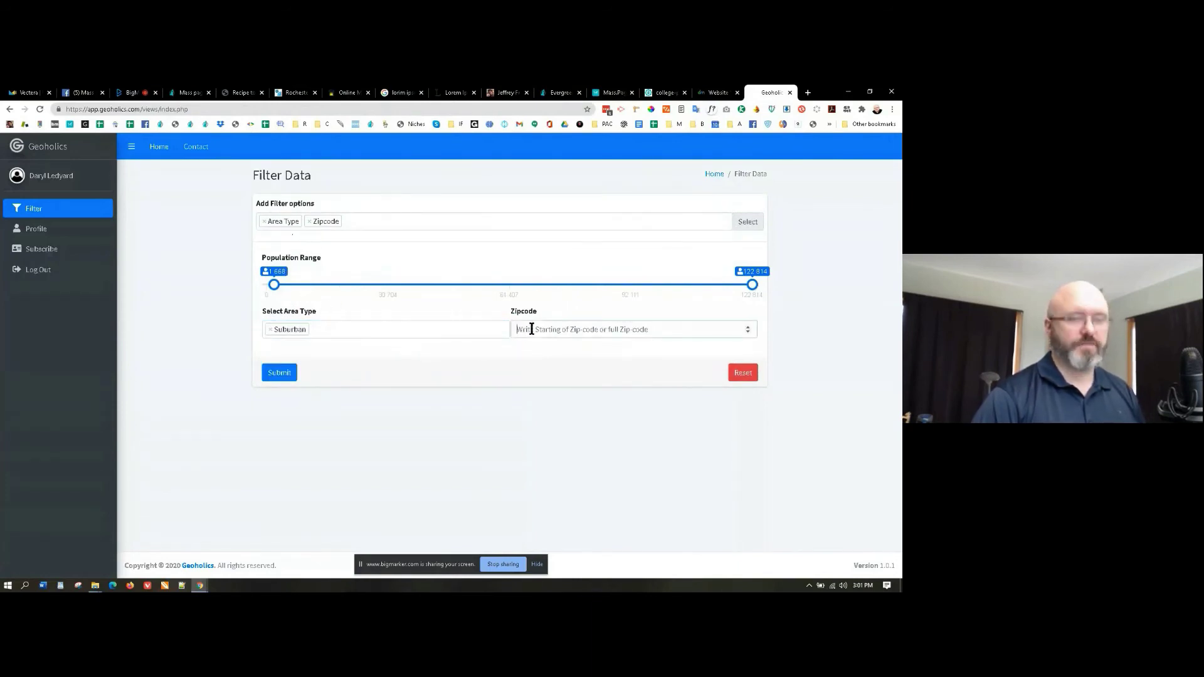
{"action": "type", "text": "1"}
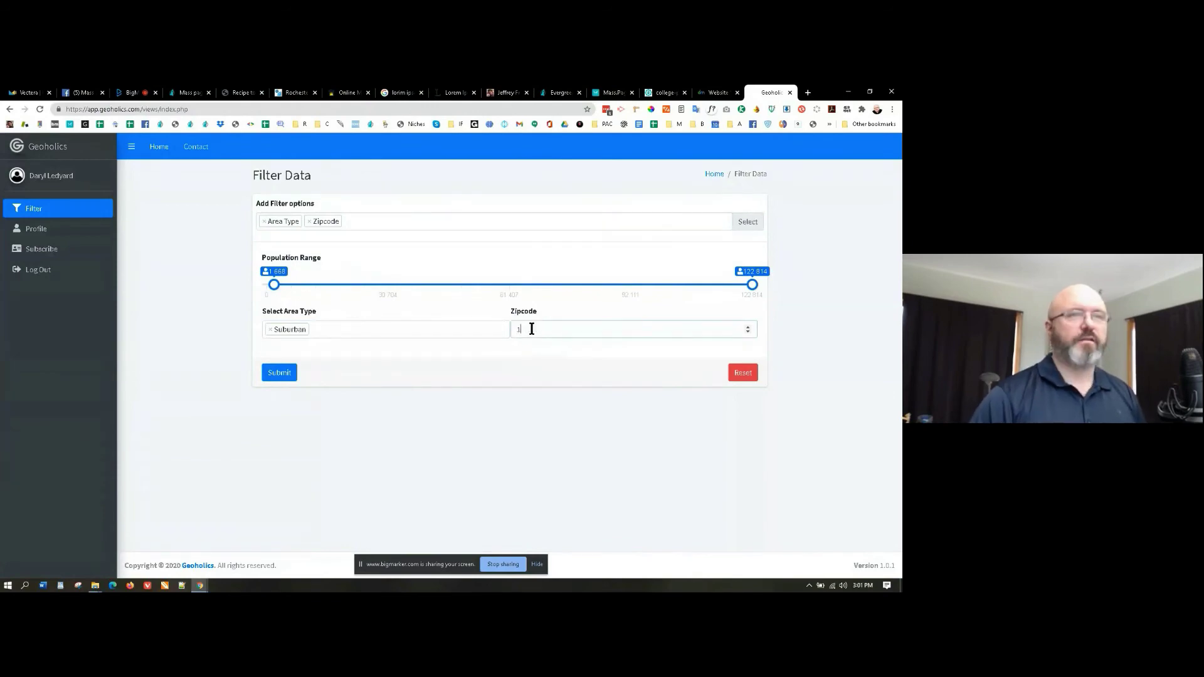
{"action": "left_click", "coordinate": [282, 375]}
Step: Look through the filtered locations and sort the table by City in ascending order
{"action": "scroll", "coordinate": [420, 379], "scroll_direction": "down", "scroll_amount": 15}
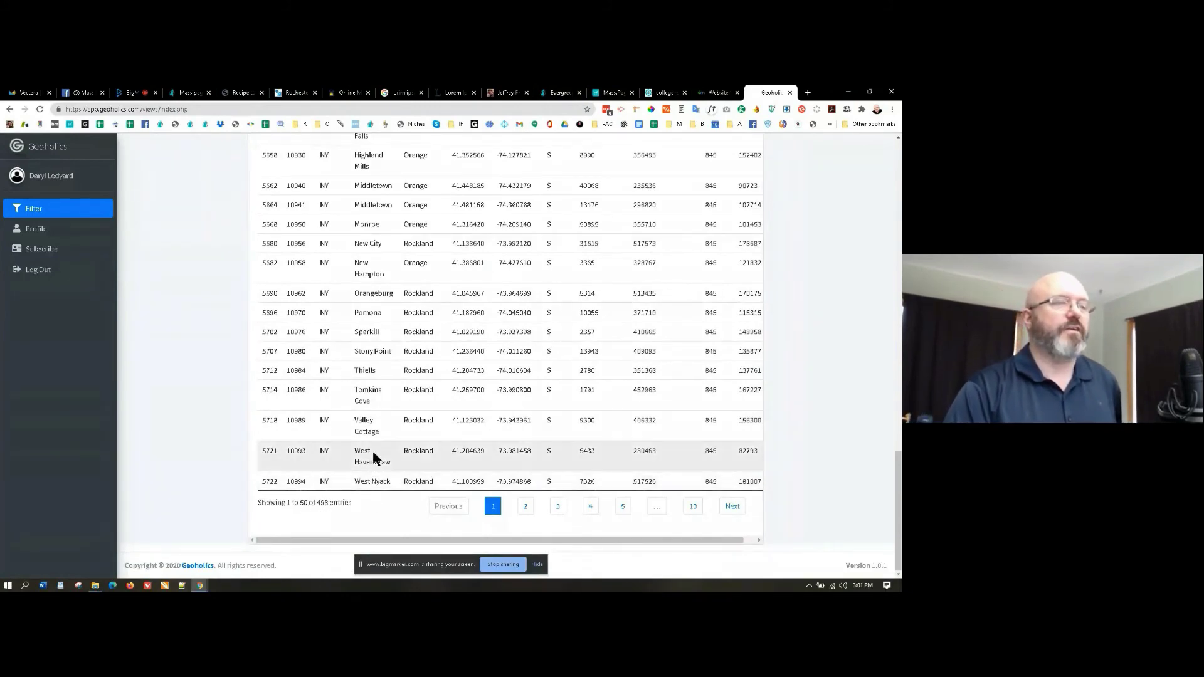
{"action": "scroll", "coordinate": [376, 439], "scroll_direction": "up", "scroll_amount": 3}
{"action": "scroll", "coordinate": [392, 408], "scroll_direction": "up", "scroll_amount": 3}
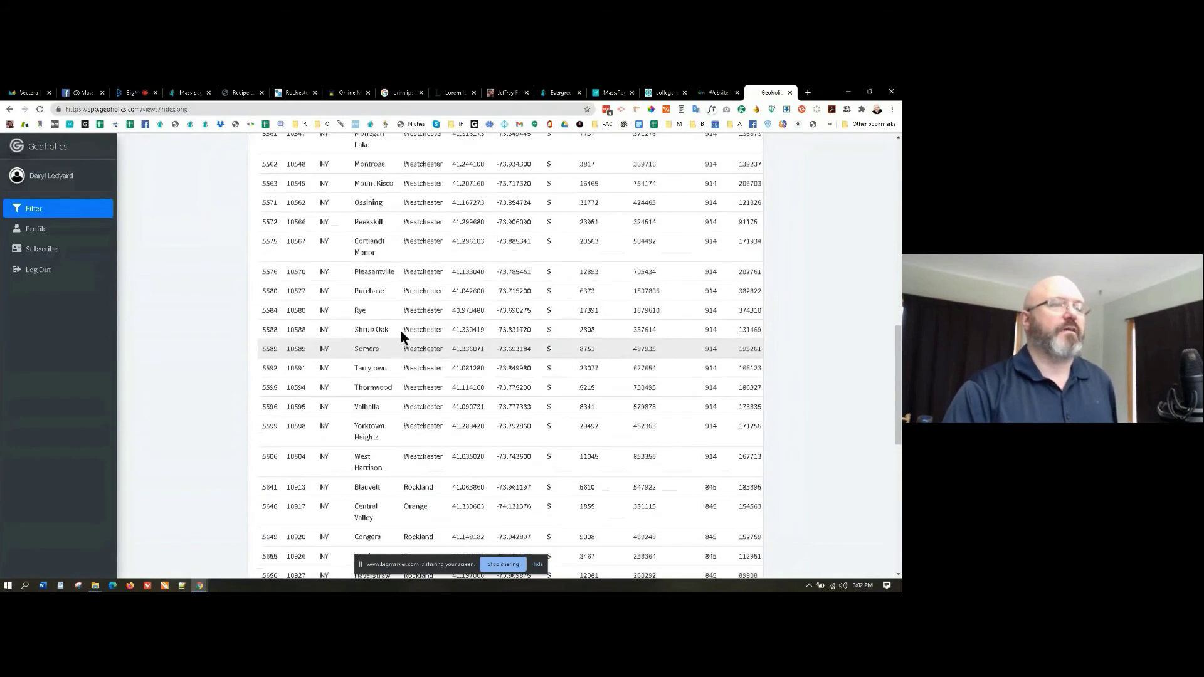
{"action": "scroll", "coordinate": [407, 286], "scroll_direction": "up", "scroll_amount": 5}
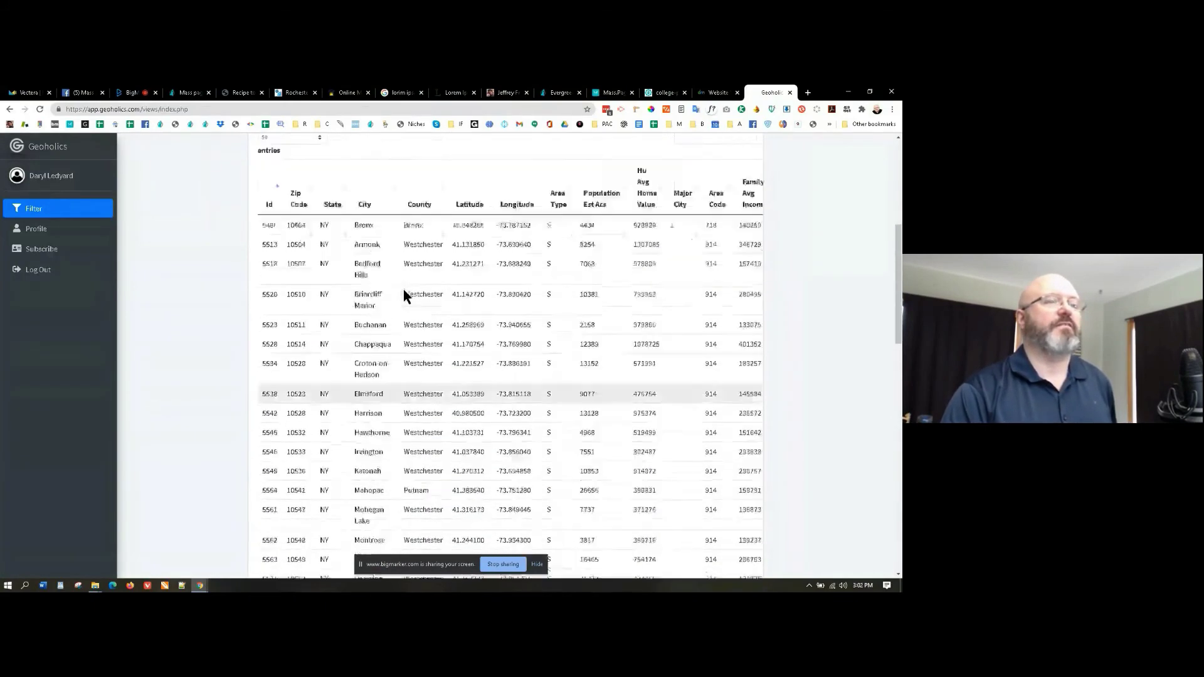
{"action": "left_click", "coordinate": [365, 253]}
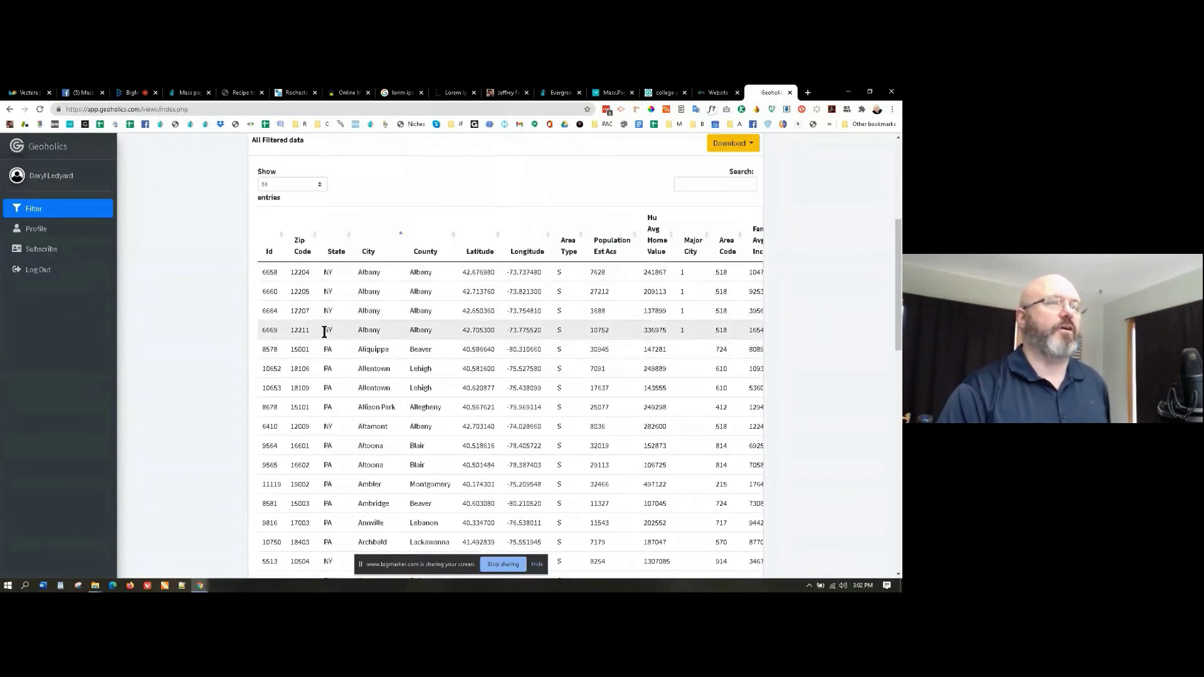
{"action": "scroll", "coordinate": [439, 363], "scroll_direction": "up", "scroll_amount": 1}
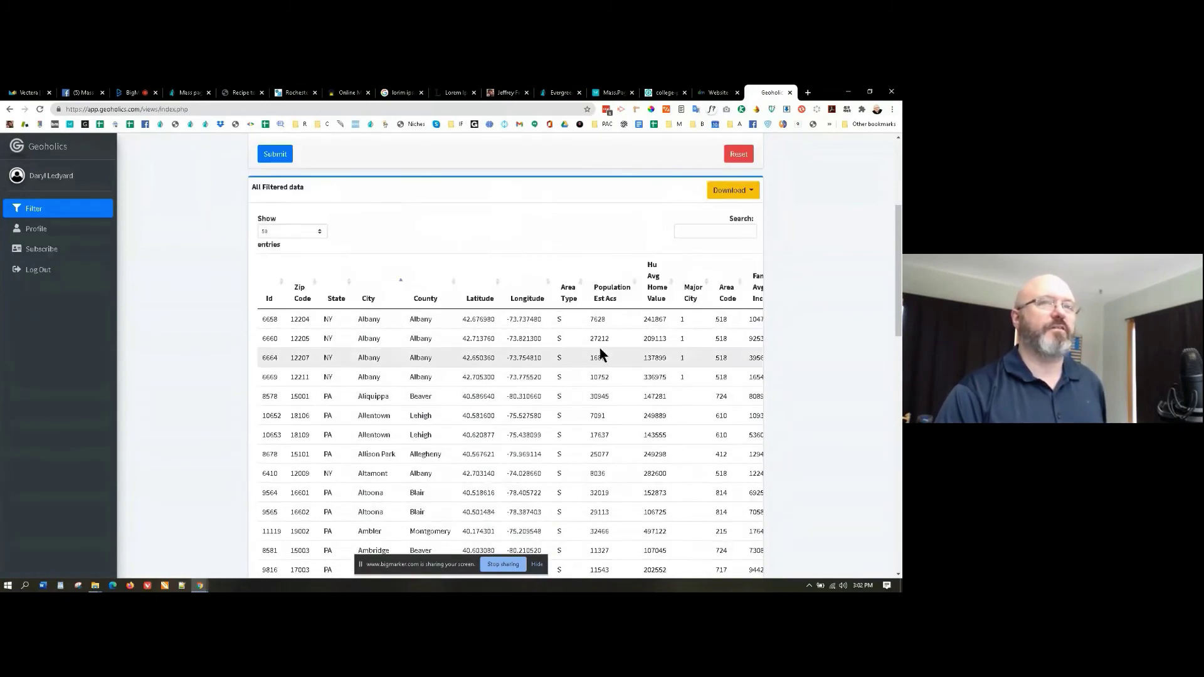
Step: Download the filtered data as an MPP Location Dataset and open its worksheet in Excel
{"action": "left_click", "coordinate": [731, 190]}
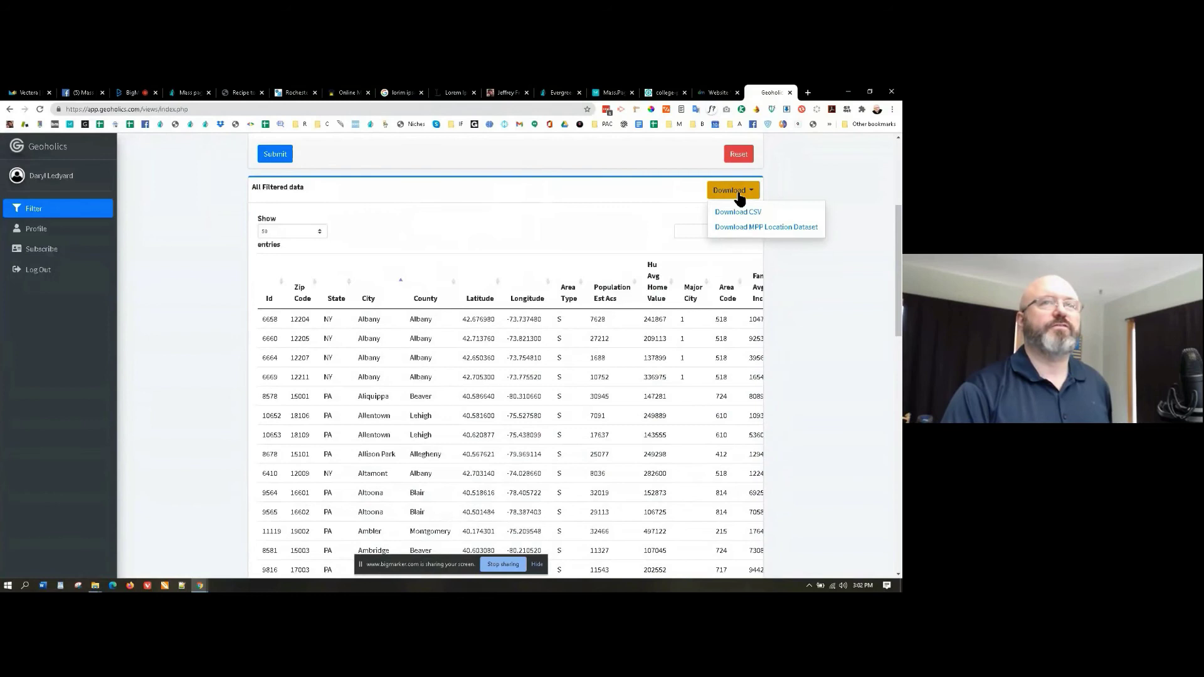
{"action": "left_click", "coordinate": [745, 229]}
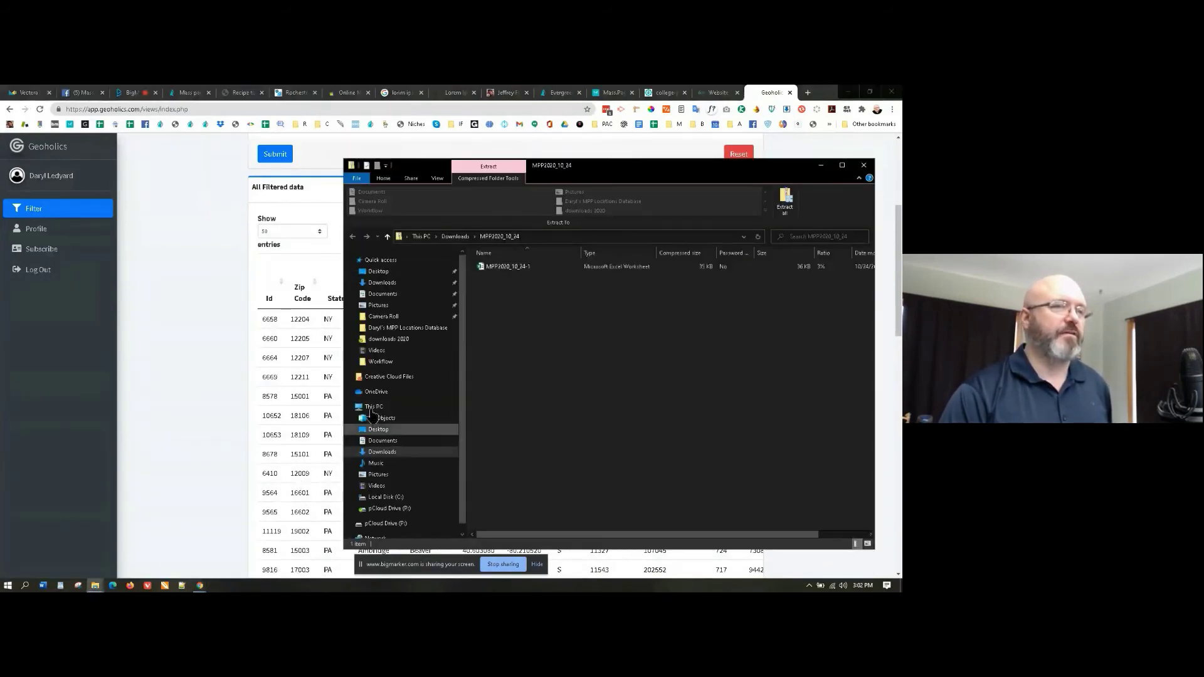
{"action": "left_click", "coordinate": [505, 267]}
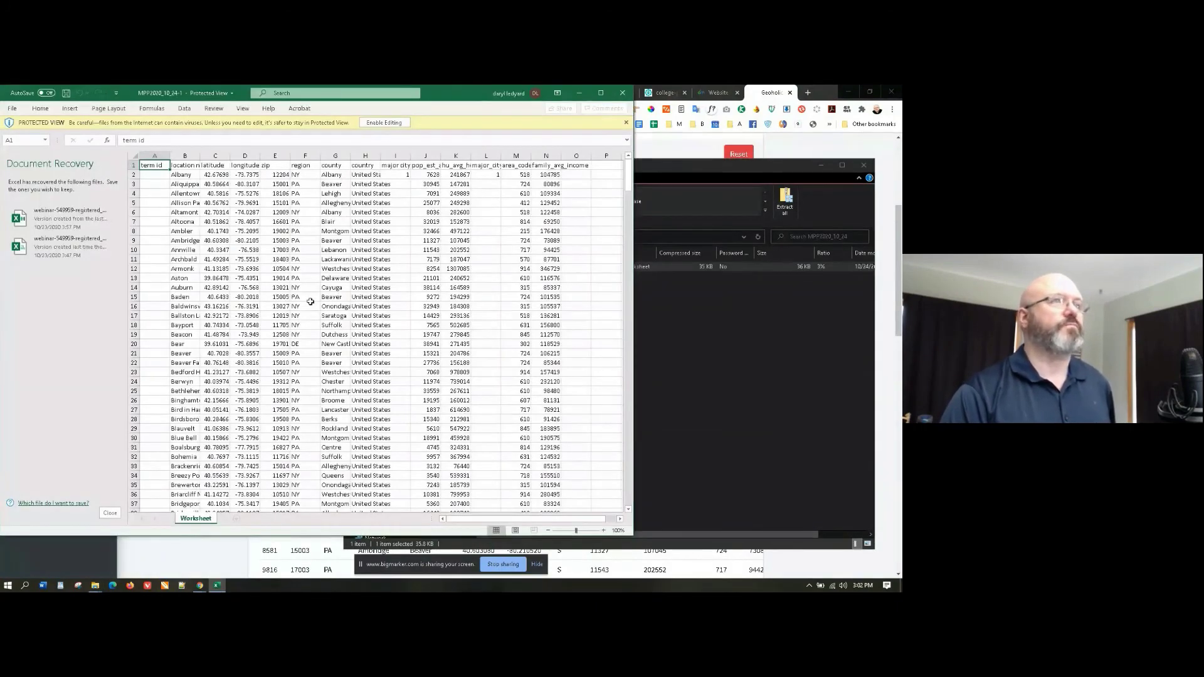
Step: Enable editing of the downloaded worksheet and review its location columns and rows
{"action": "left_click", "coordinate": [385, 124]}
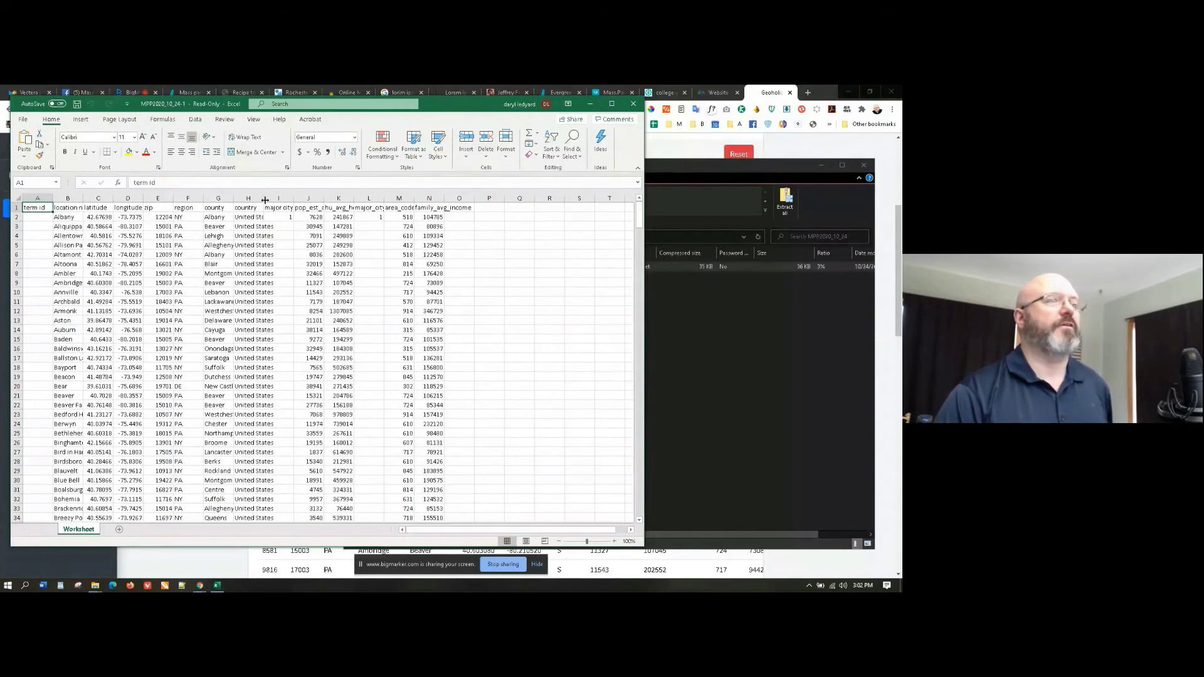
{"action": "scroll", "coordinate": [287, 325], "scroll_direction": "down", "scroll_amount": 1}
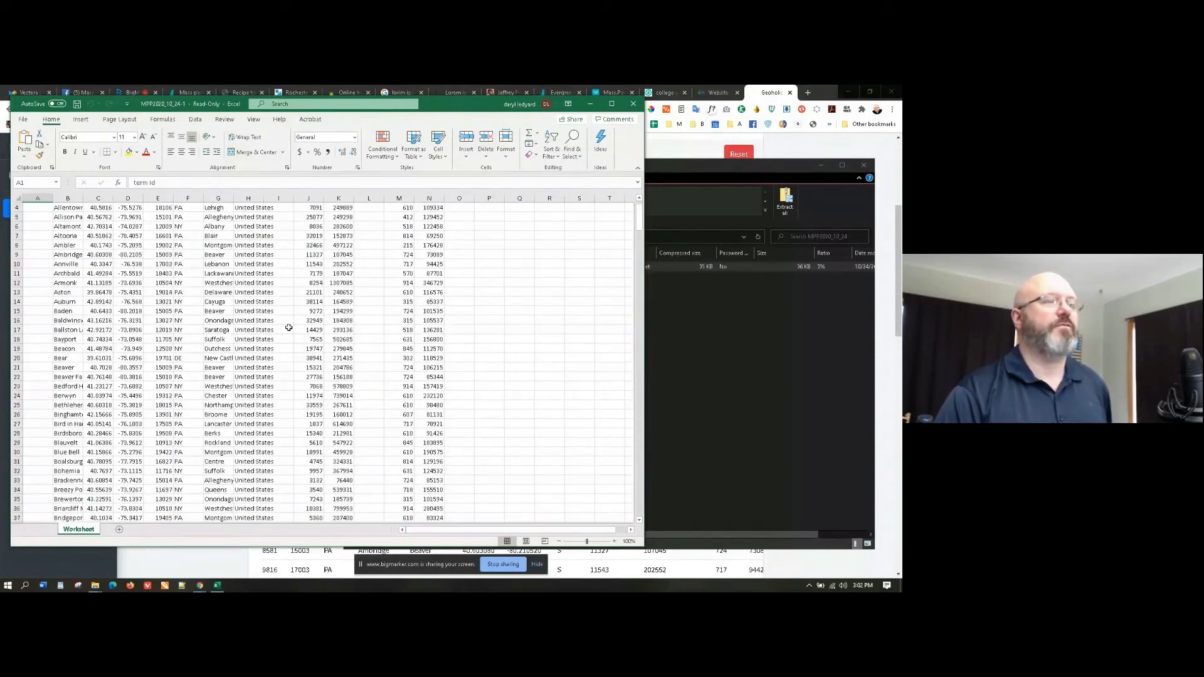
{"action": "scroll", "coordinate": [284, 324], "scroll_direction": "up", "scroll_amount": 1}
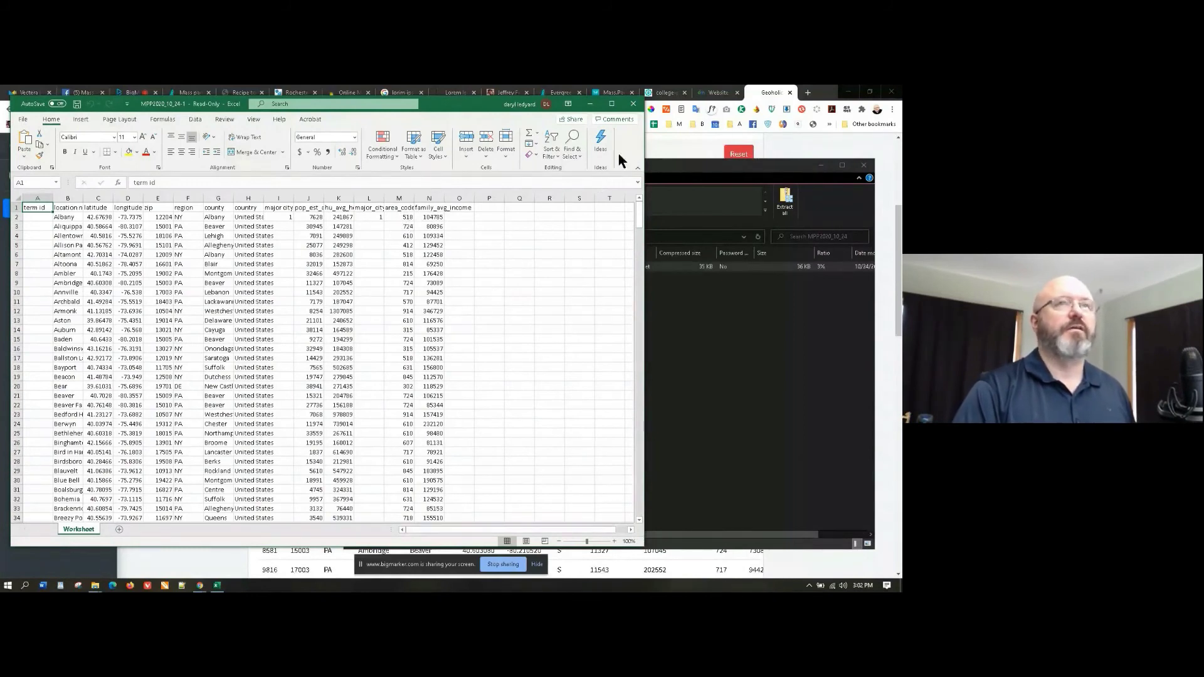
Step: Close the downloaded worksheet, discarding the recovered files, and close the MPP2020_10_24 archive window
{"action": "left_click", "coordinate": [633, 103]}
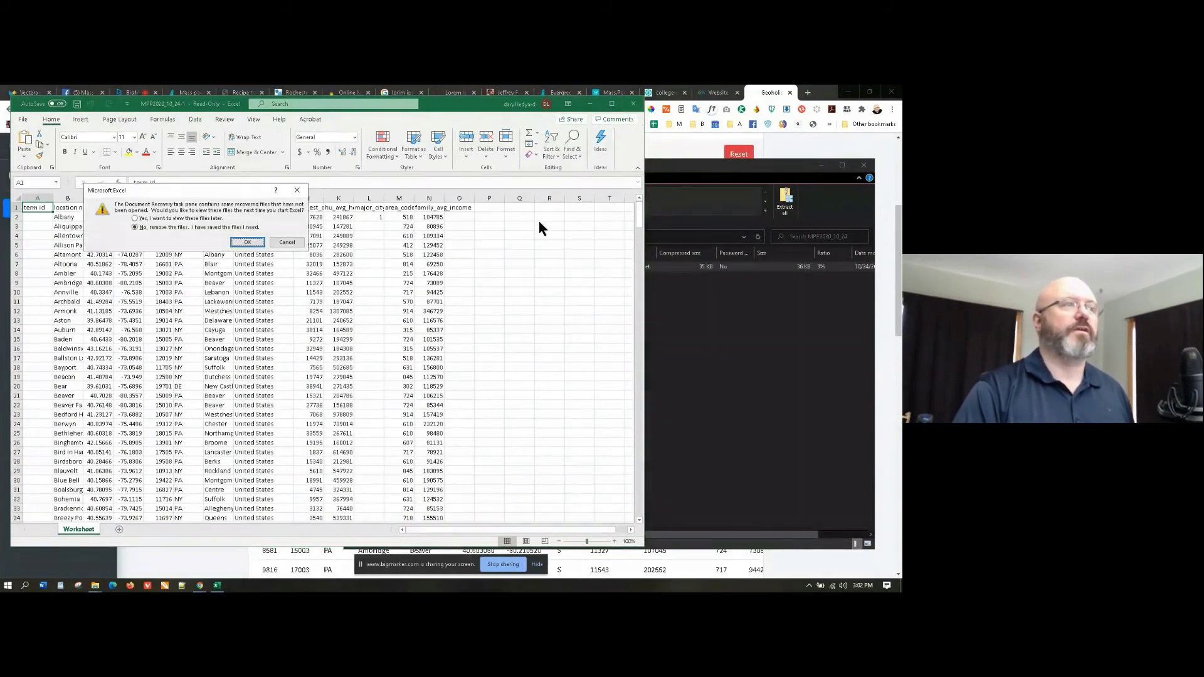
{"action": "left_click", "coordinate": [247, 242]}
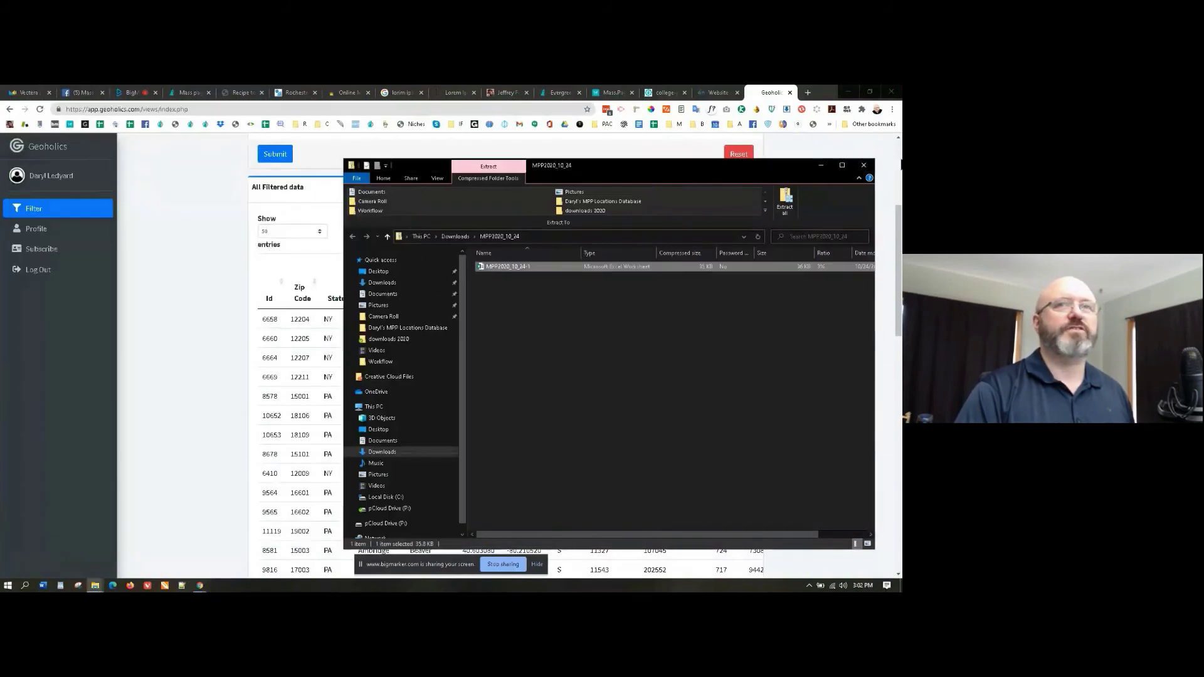
{"action": "left_click", "coordinate": [864, 165]}
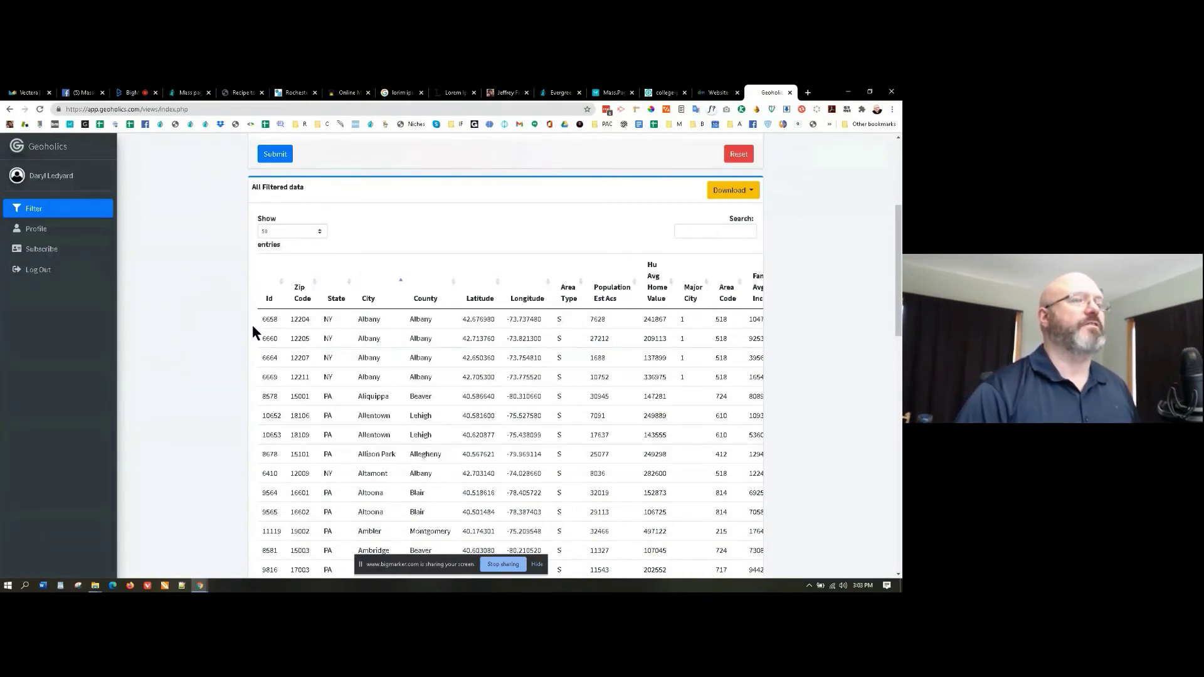
Step: Remove Suburban from the area type selection in the data filter
{"action": "scroll", "coordinate": [252, 332], "scroll_direction": "up", "scroll_amount": 4}
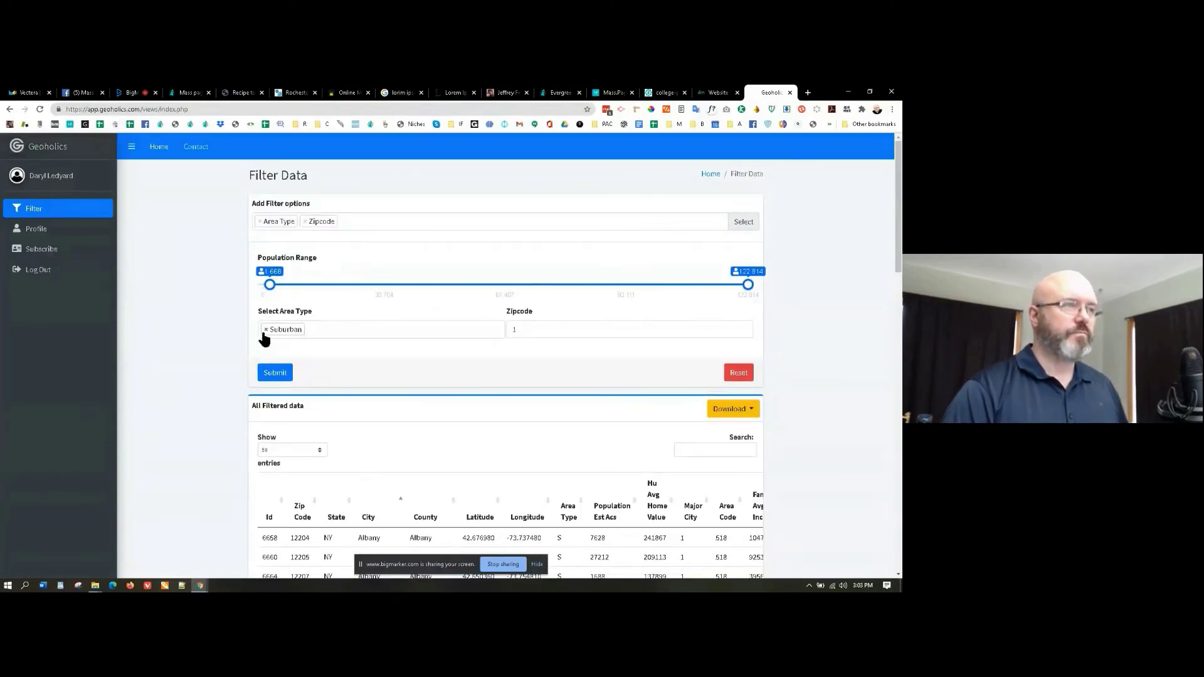
{"action": "left_click", "coordinate": [265, 330]}
{"action": "left_click", "coordinate": [240, 309]}
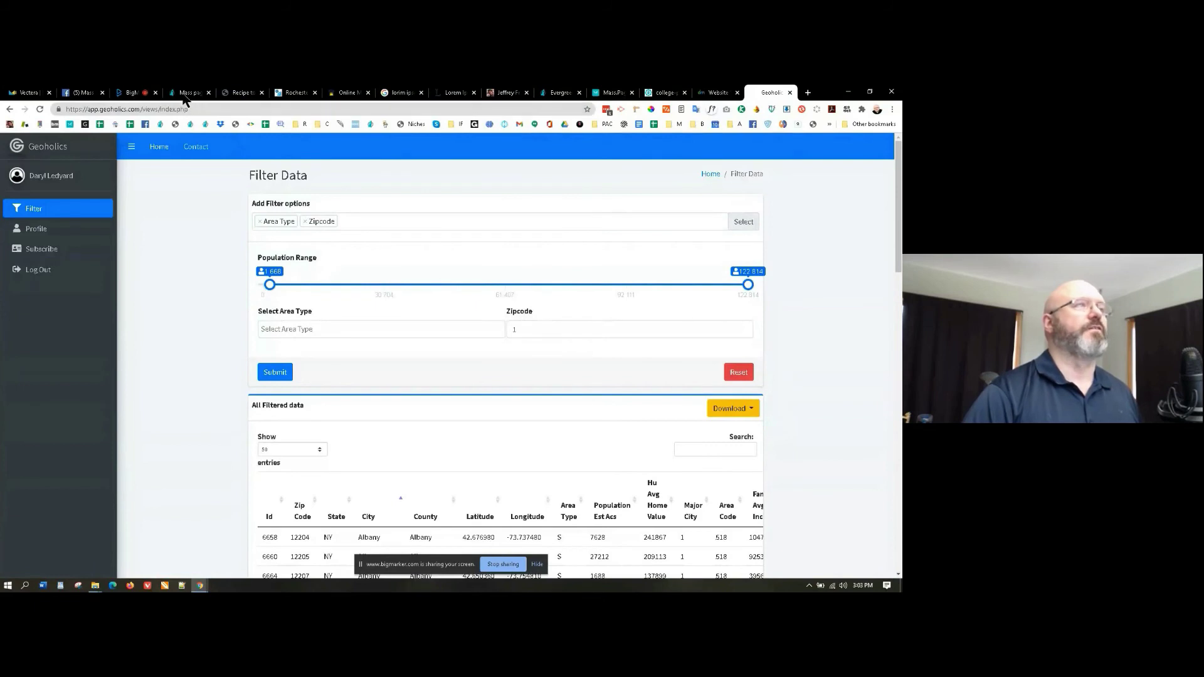
Step: Switch to the BigMarker webinar room and open the screen sharing options
{"action": "left_click", "coordinate": [133, 99]}
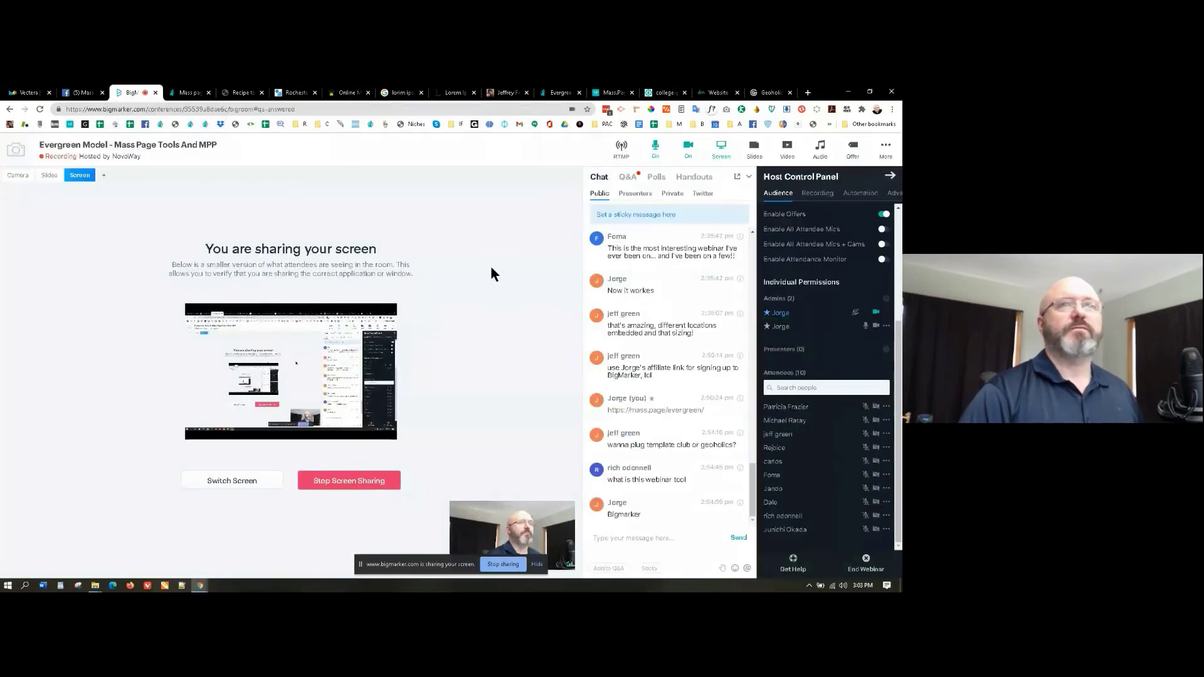
{"action": "left_click", "coordinate": [721, 151]}
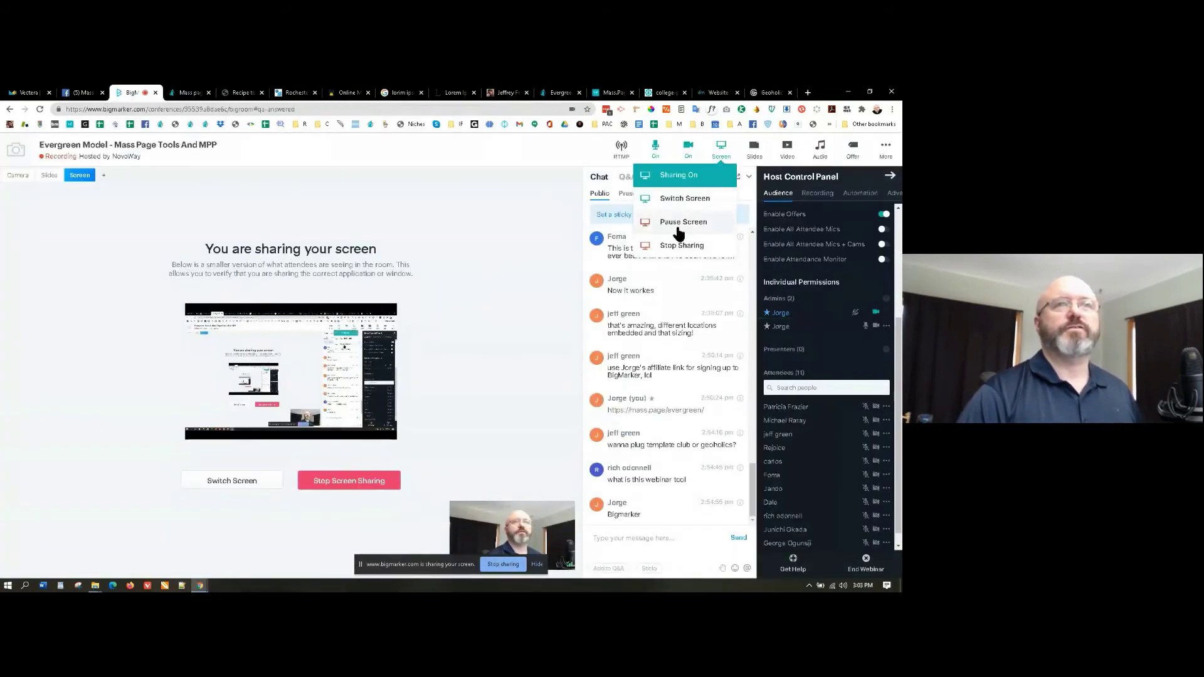